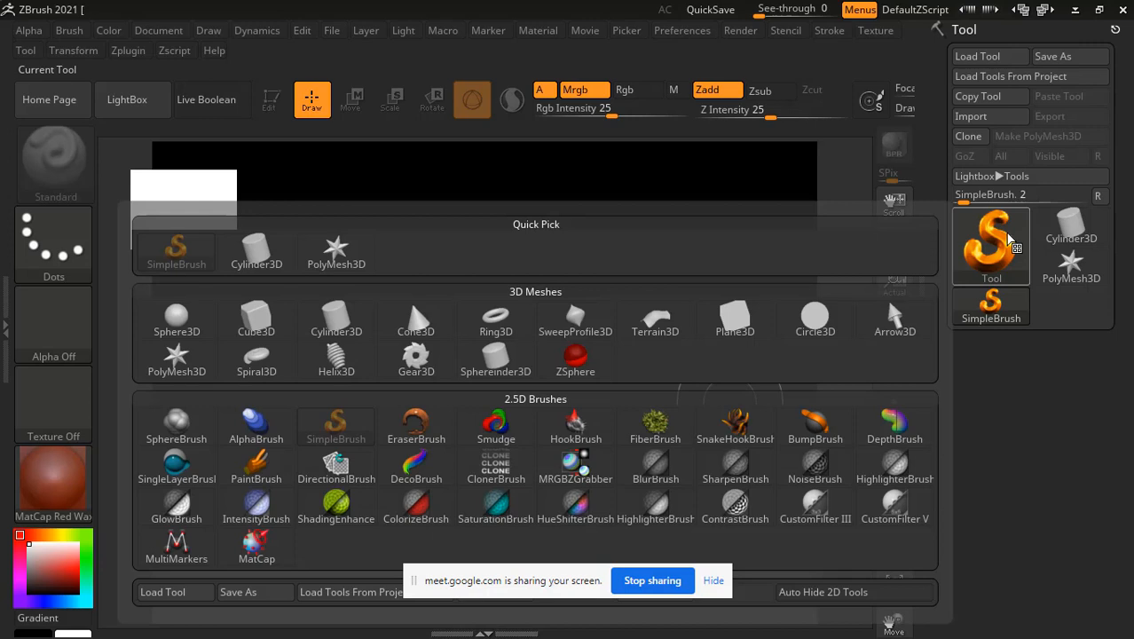
Draw a Cylinder3D on the canvas and enter Edit mode.
mouse_move(341, 331)
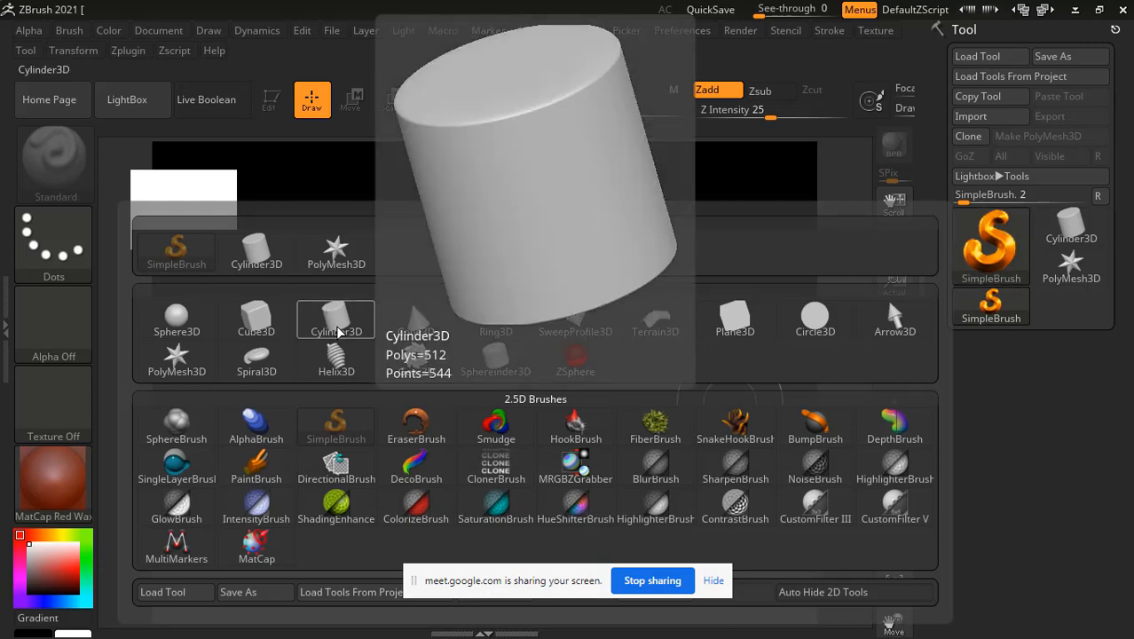
left_click(337, 330)
left_click_drag(466, 361, 464, 475)
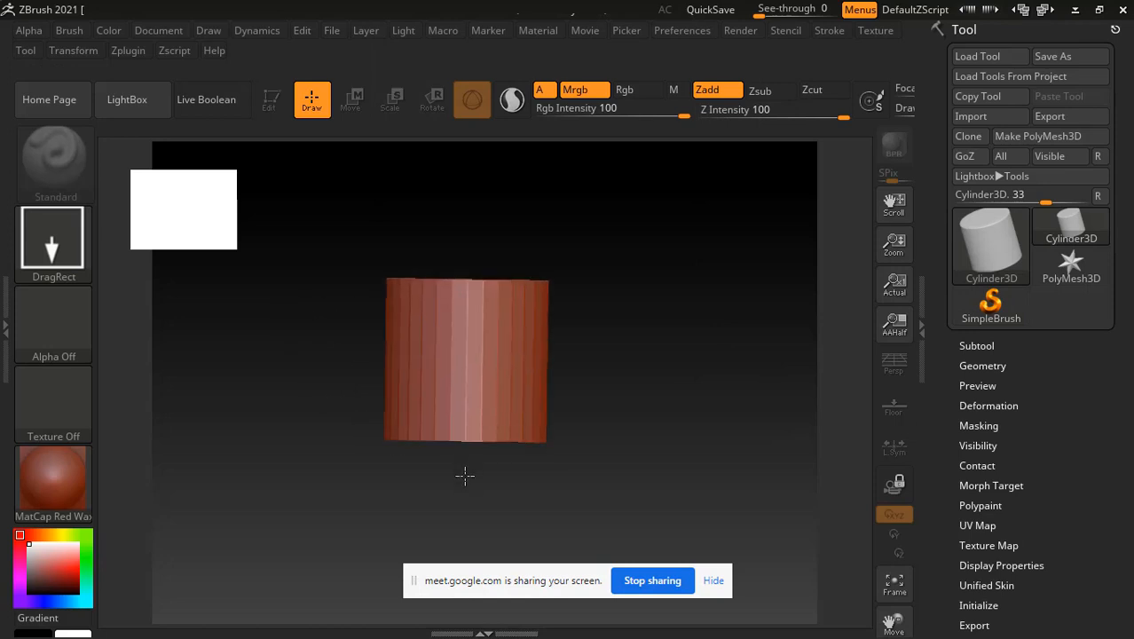
key("t")
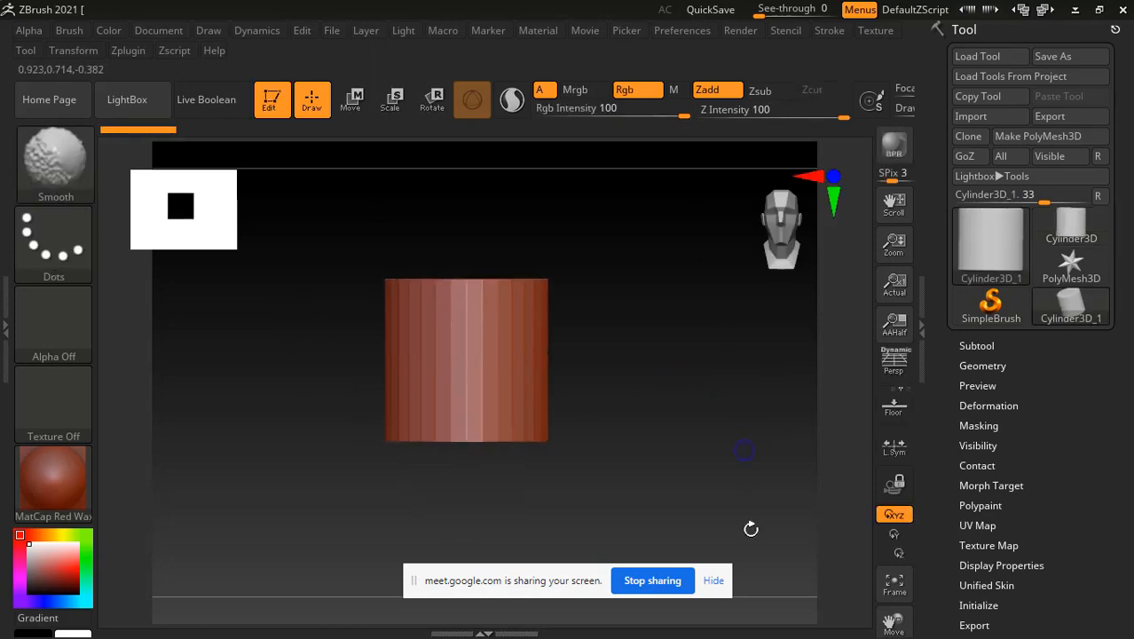
left_click_drag(705, 440, 696, 465)
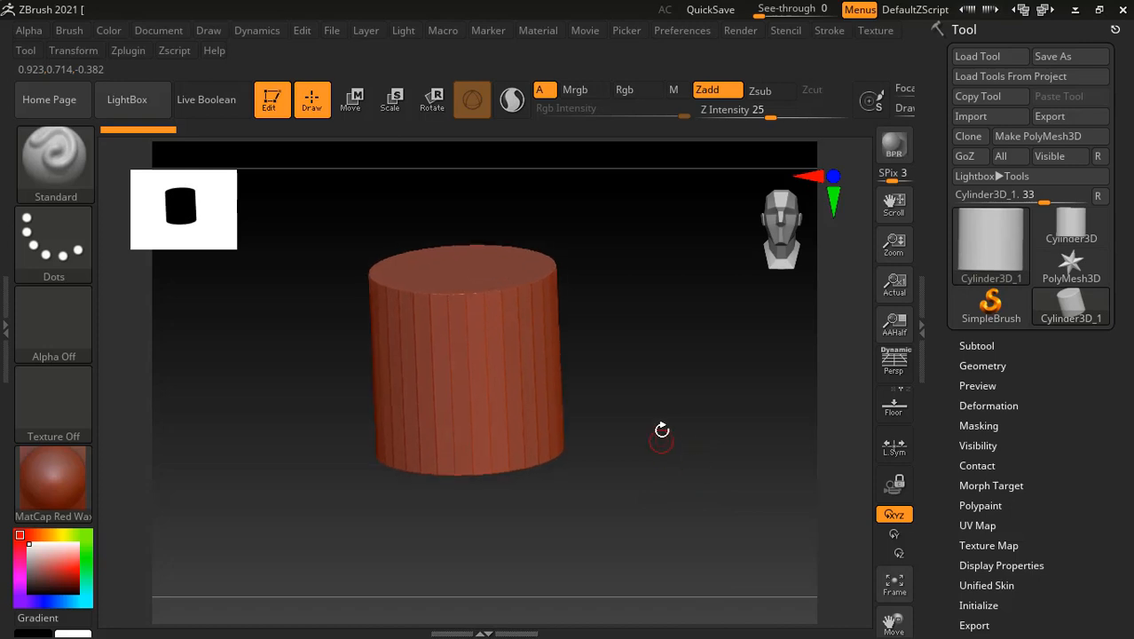
left_click_drag(661, 431, 716, 450, "alt")
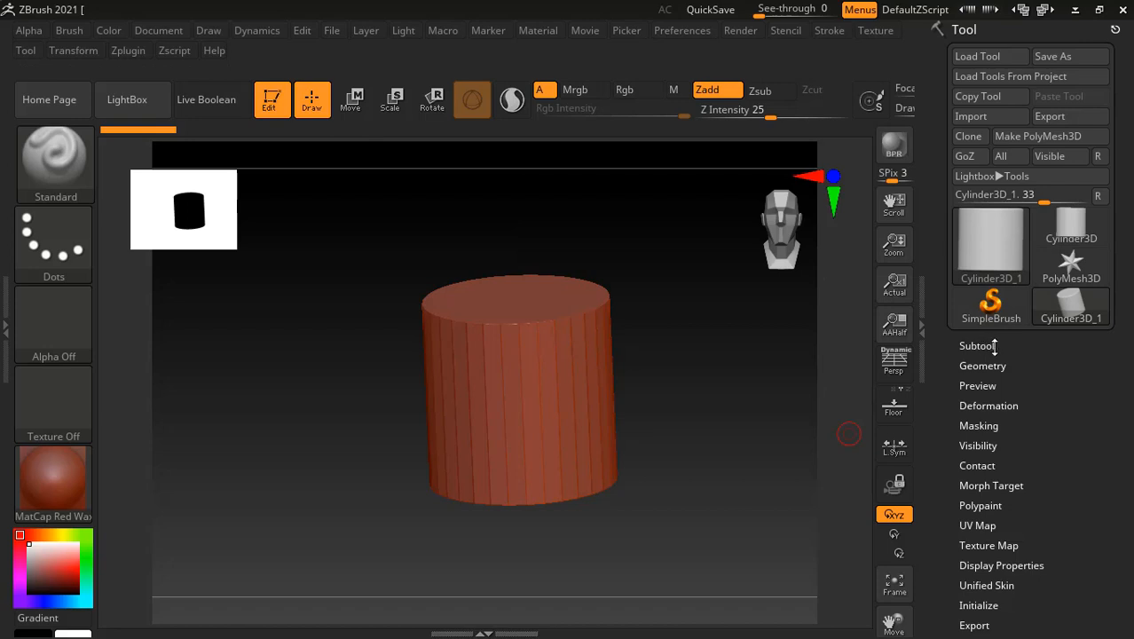
Set the cylinder's Z Size to 49 in its initialization settings, leaving X Size at 100.
left_click(977, 346)
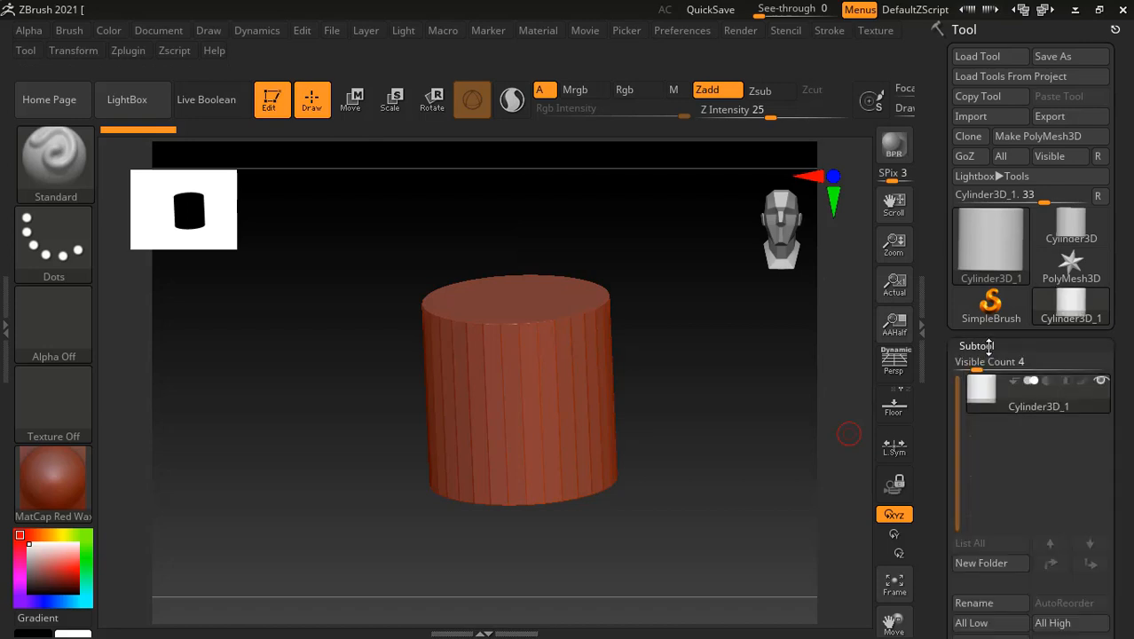
left_click(988, 346)
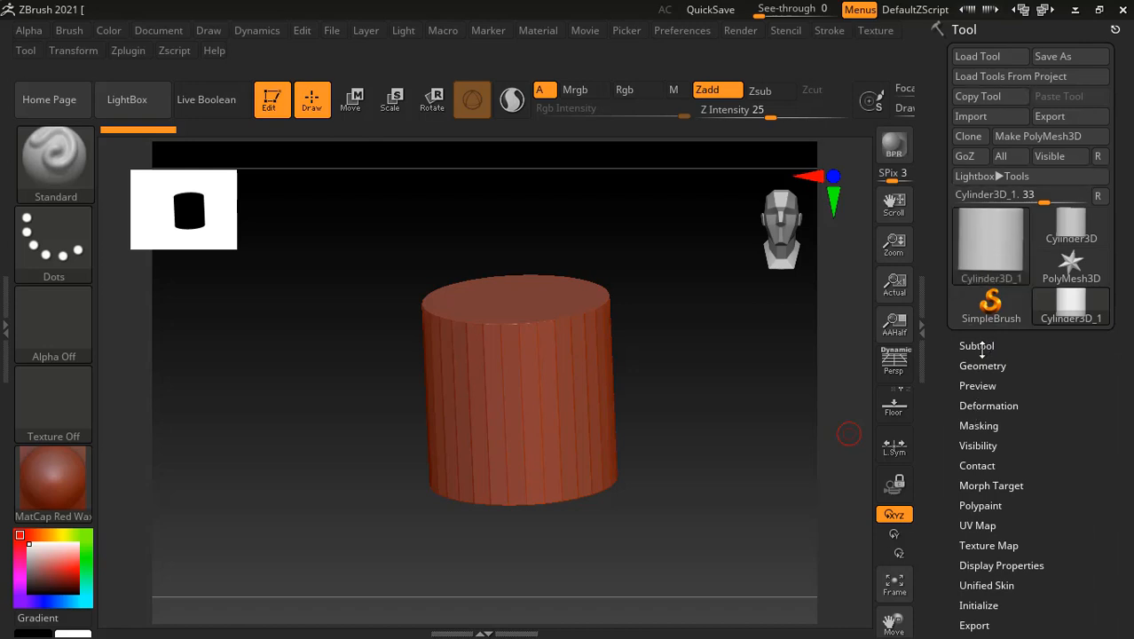
scroll(947, 518, "down", 5)
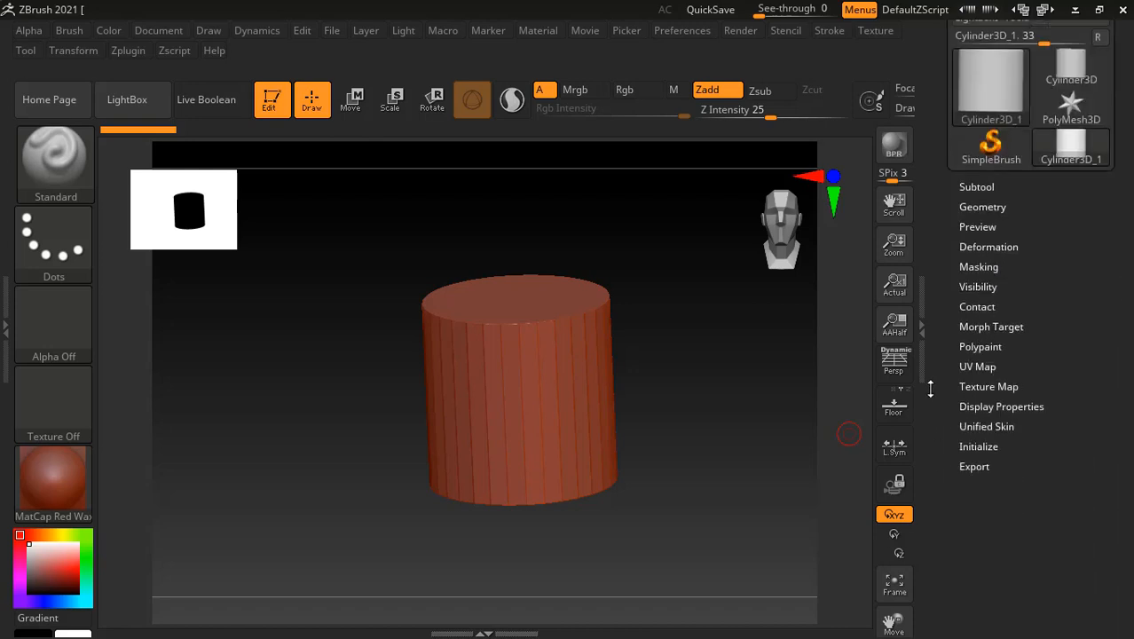
left_click(979, 329)
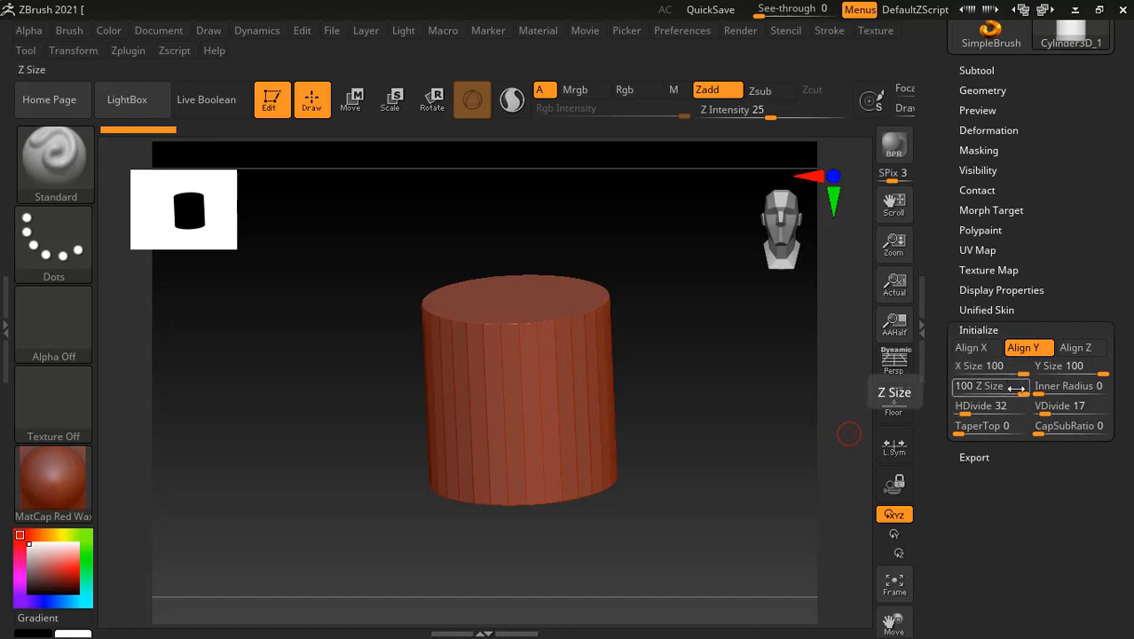
left_click_drag(1016, 388, 983, 394)
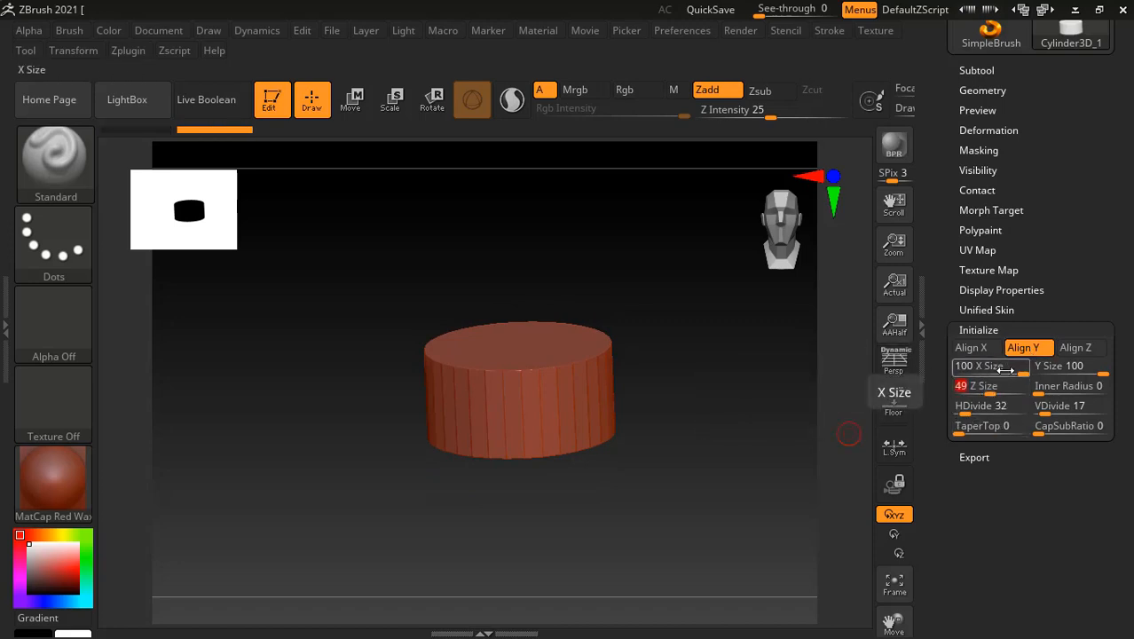
type("2")
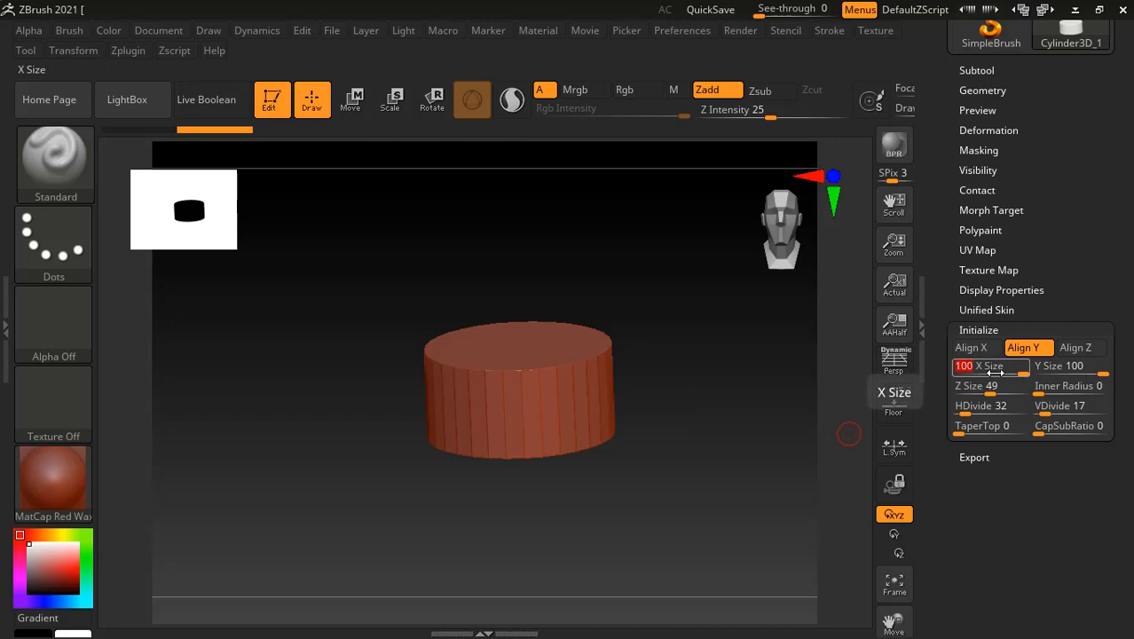
Show the cylinder's wireframe and set HDivide to 146, VDivide to 33 and CapSubRatio to about 26.
left_click_drag(730, 467, 729, 471)
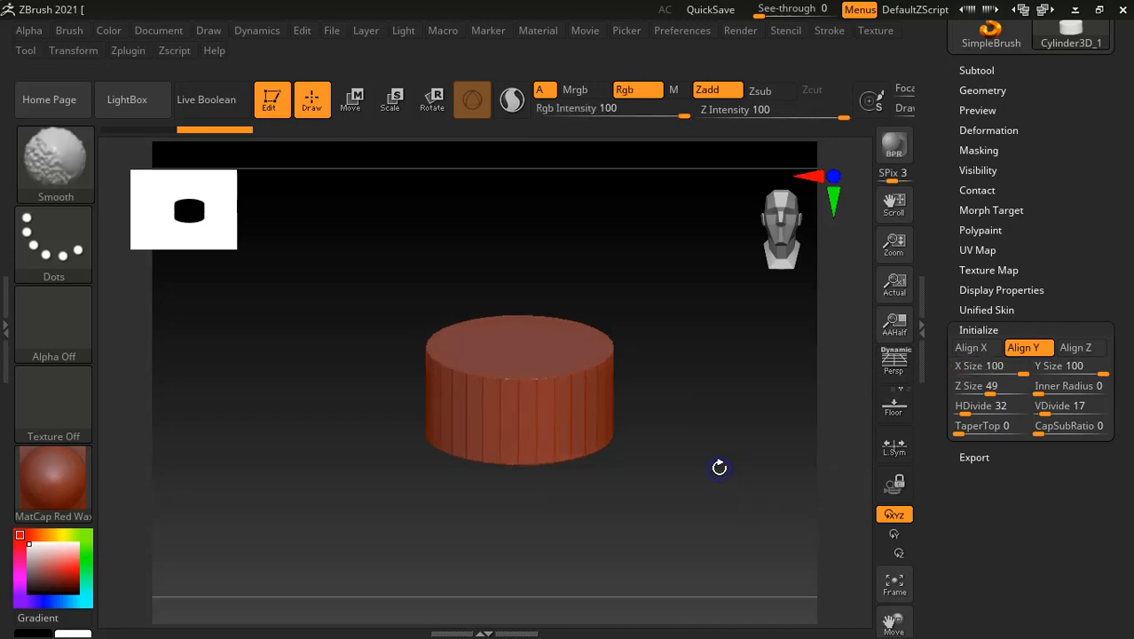
key("shift+f")
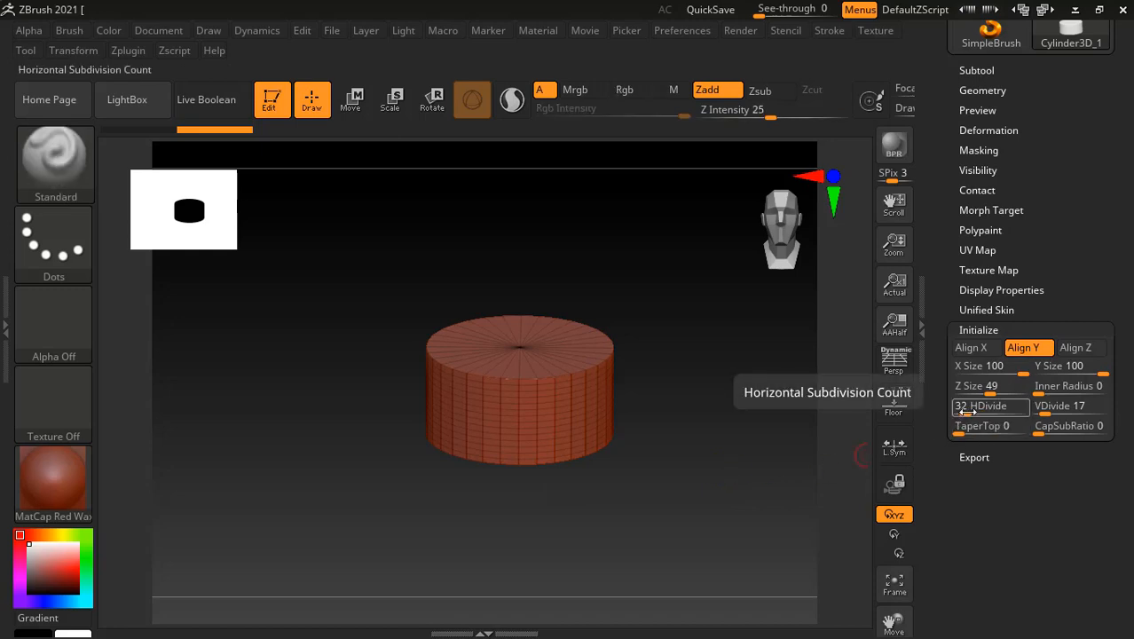
left_click_drag(964, 414, 1054, 413)
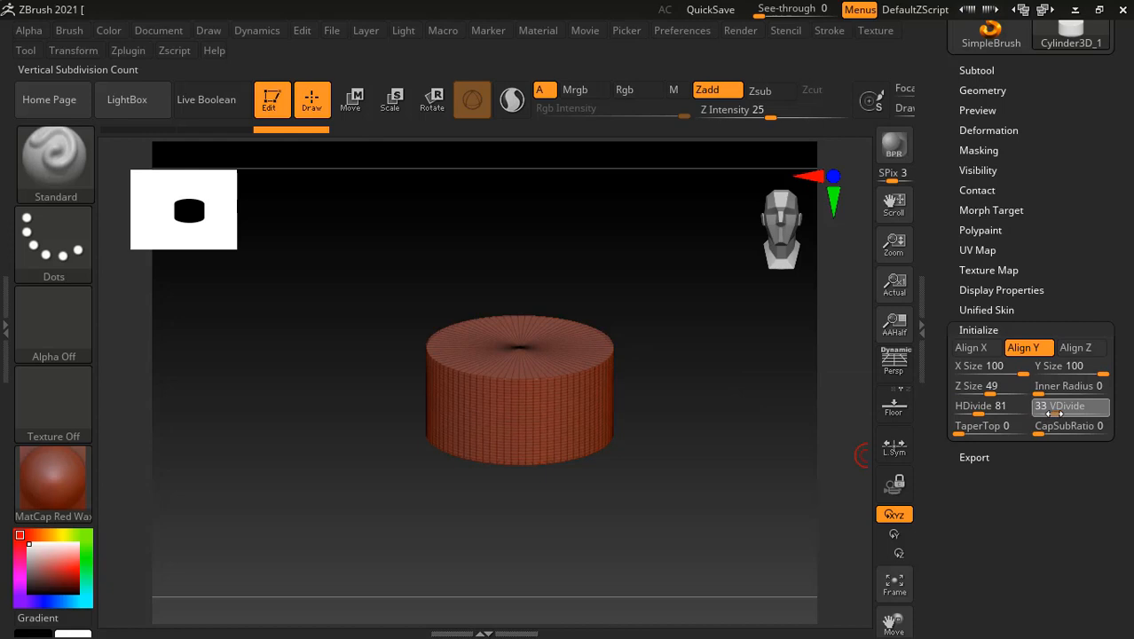
left_click_drag(979, 414, 1049, 434)
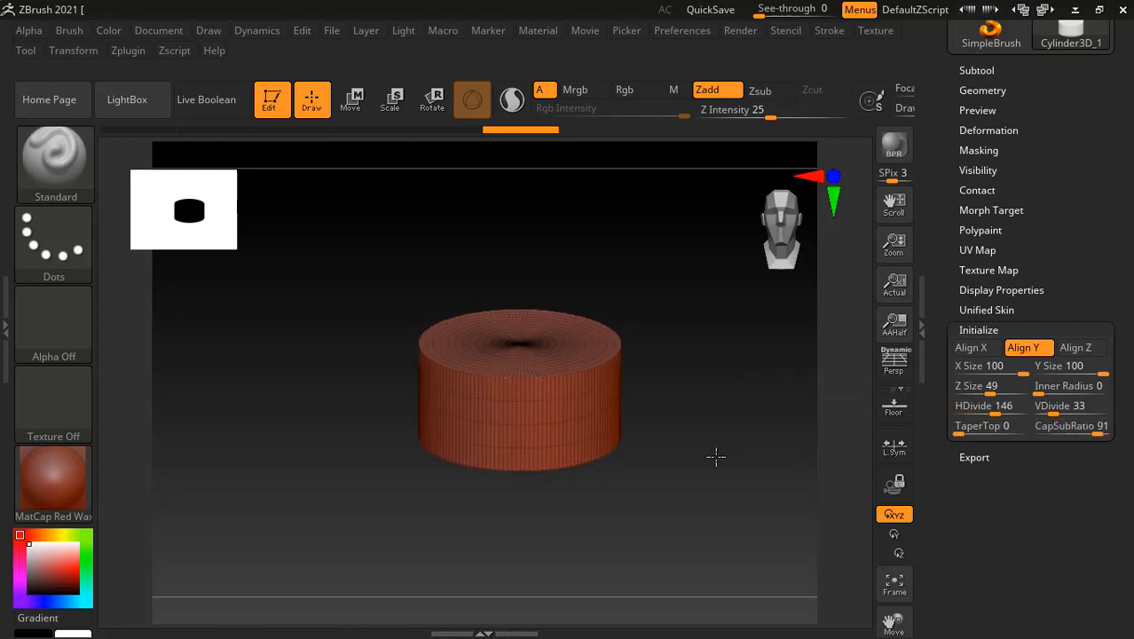
left_click_drag(1096, 434, 1072, 433)
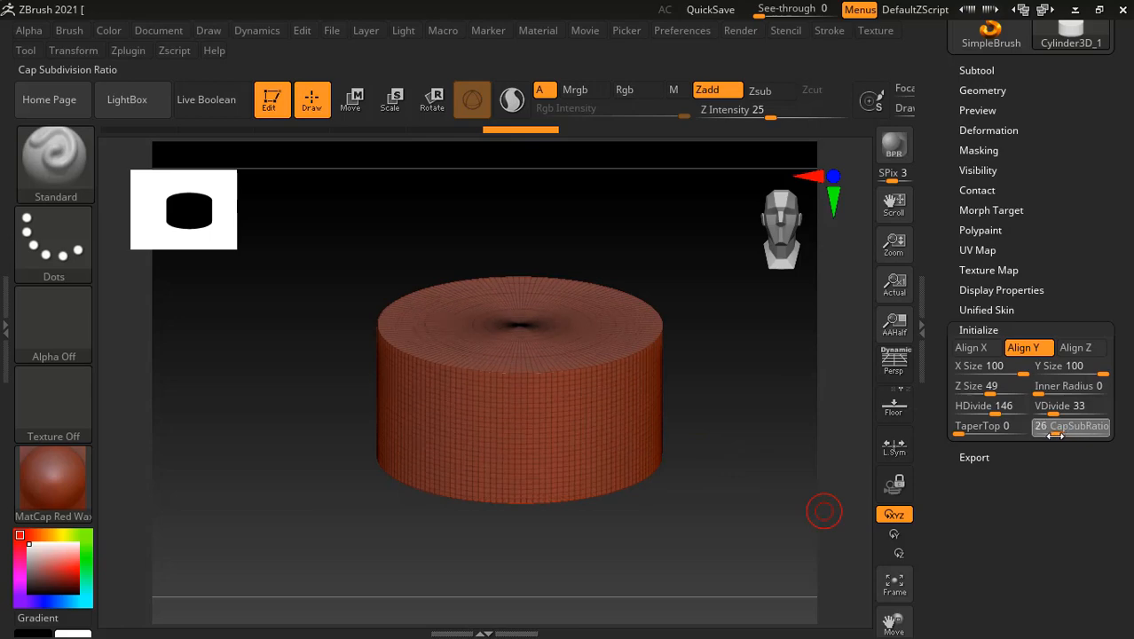
Convert the cylinder to a PolyMesh3D and ZRemesh it with a target polygon count of 5, checking its surface with and without the wireframe.
scroll(1042, 355, "up", 3)
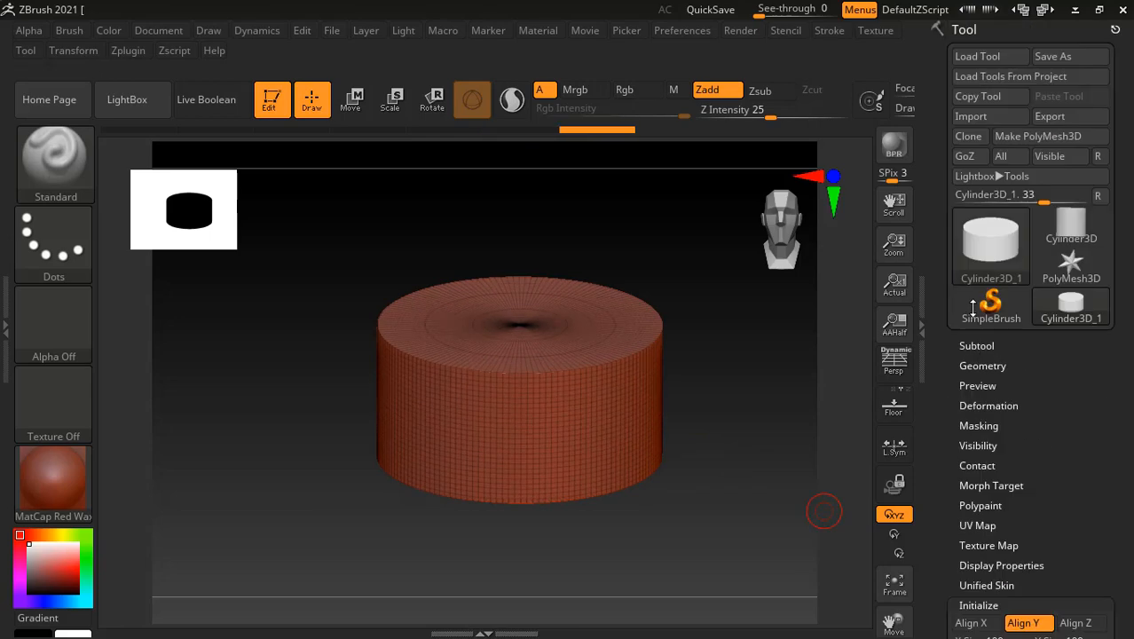
left_click(1035, 137)
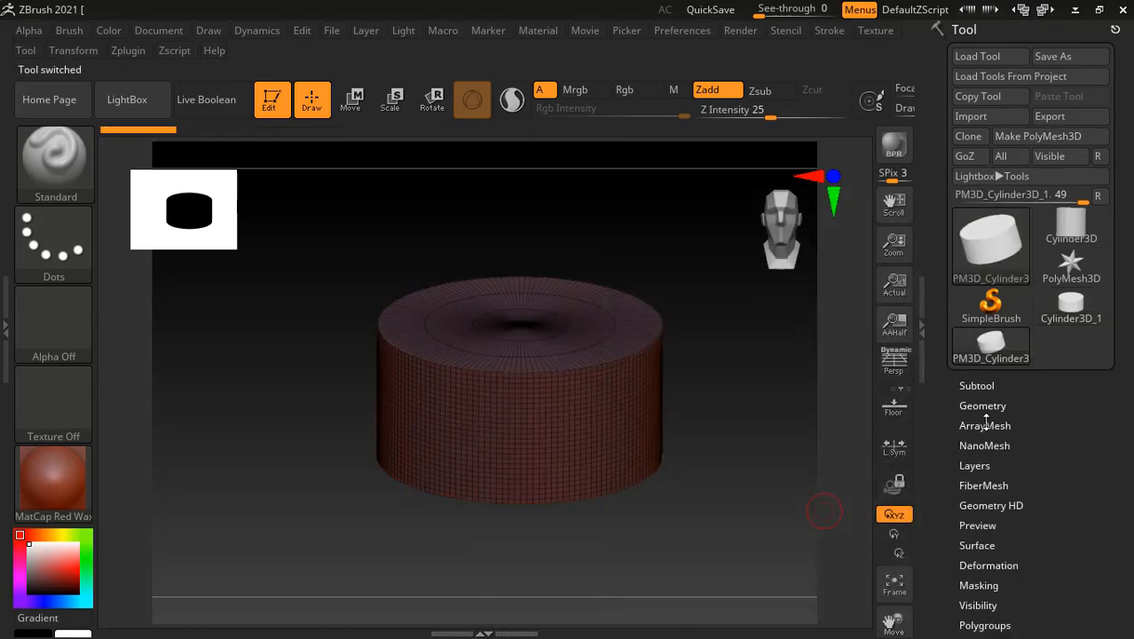
left_click(982, 405)
scroll(936, 417, "down", 5)
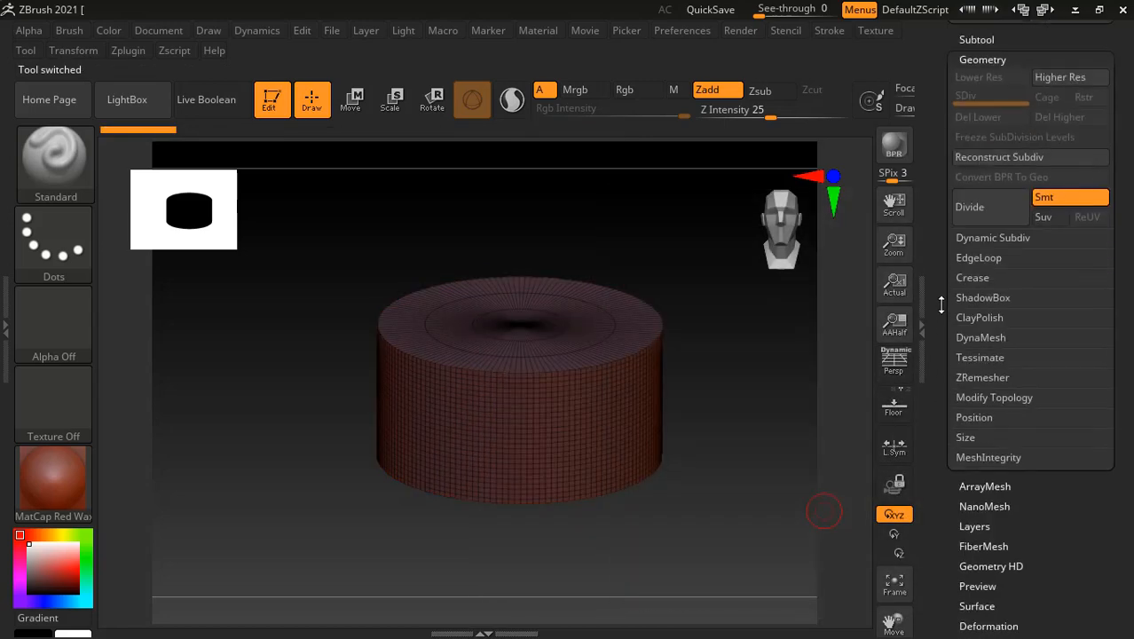
left_click(982, 373)
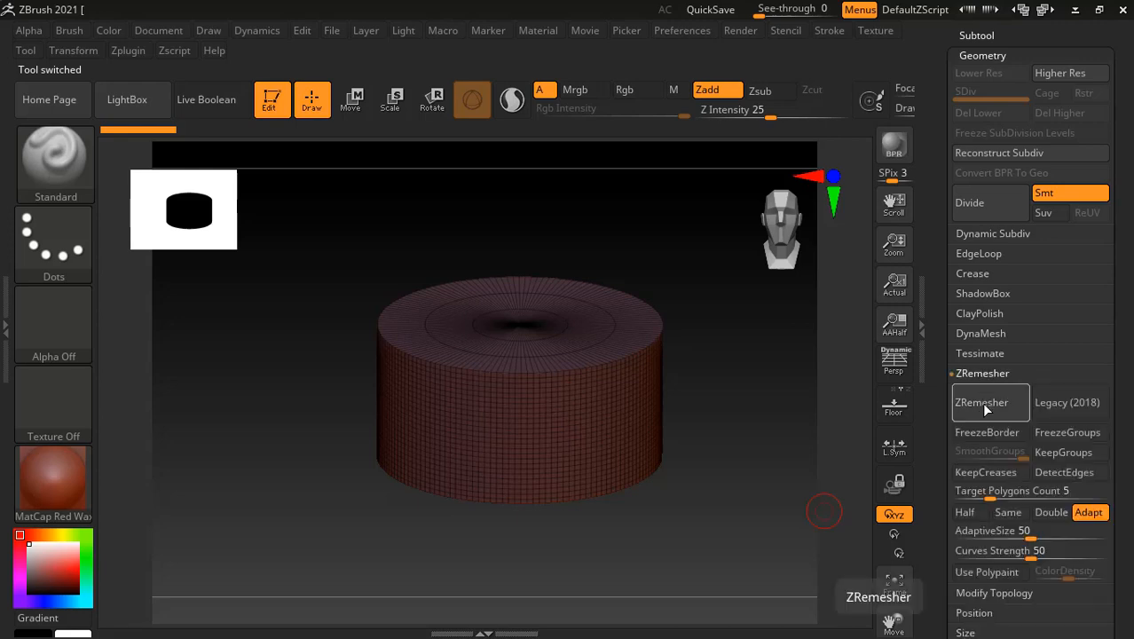
left_click(981, 402)
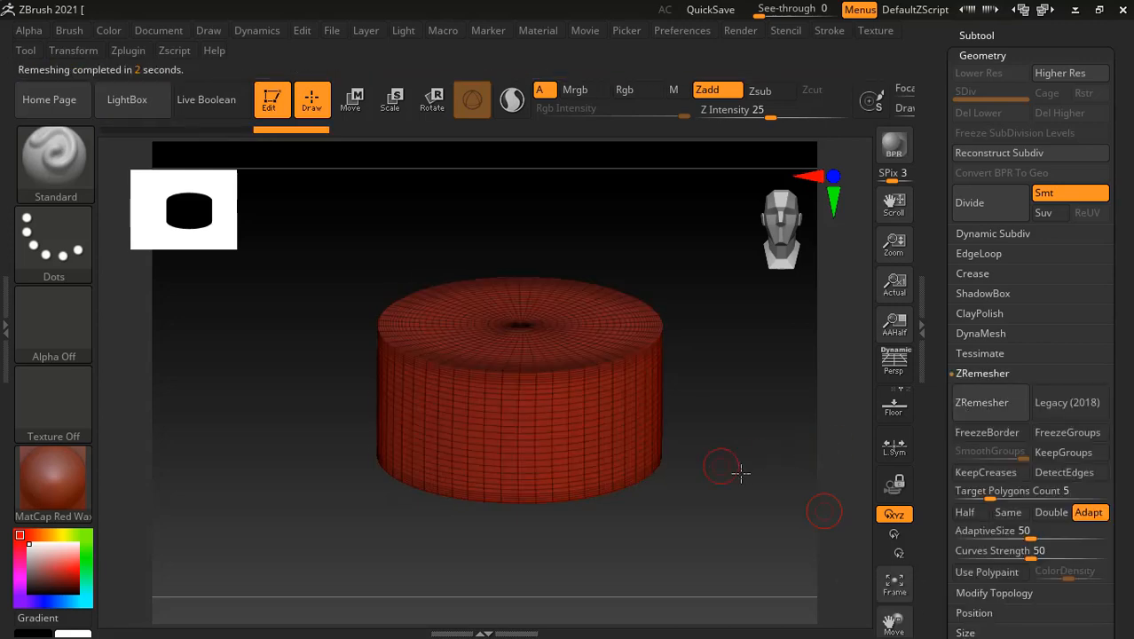
mouse_move(721, 468)
left_mouse_down()
mouse_move(753, 480)
mouse_move(724, 468)
mouse_move(759, 461)
mouse_move(732, 398)
mouse_move(664, 424)
left_mouse_up()
key("shift")
key("shift+f")
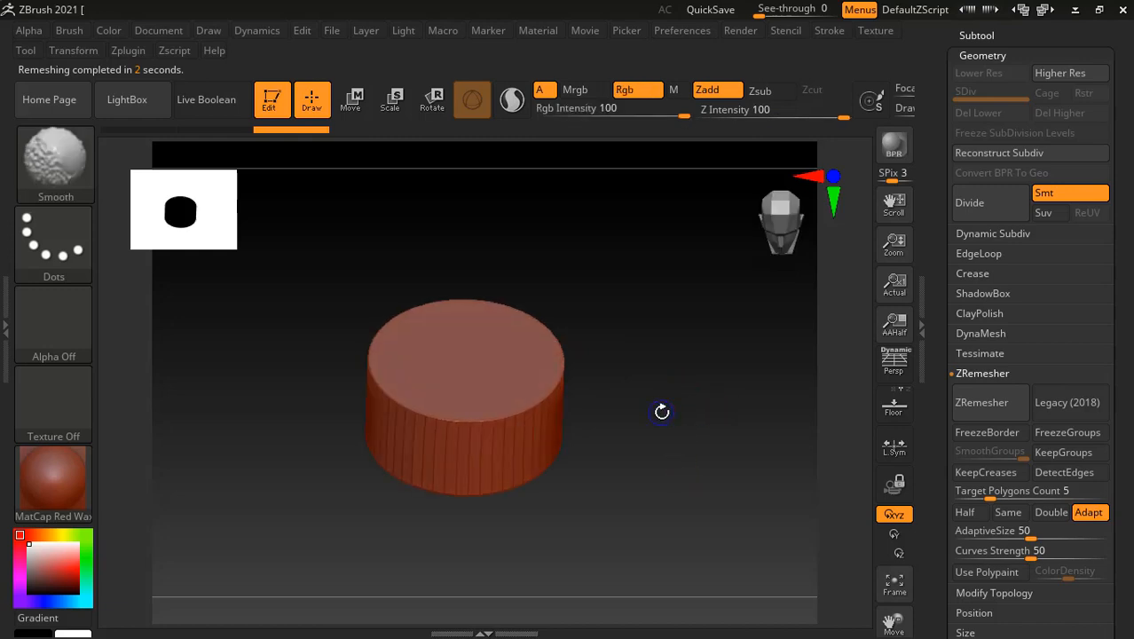
key("shift+f")
key("shift+f")
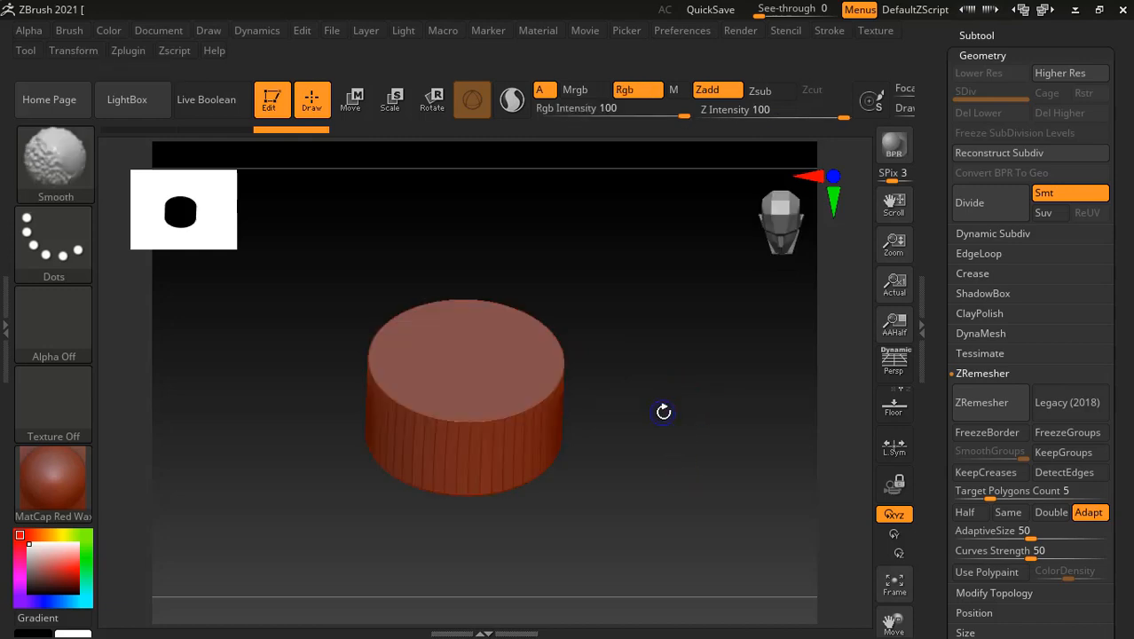
key("shift+f")
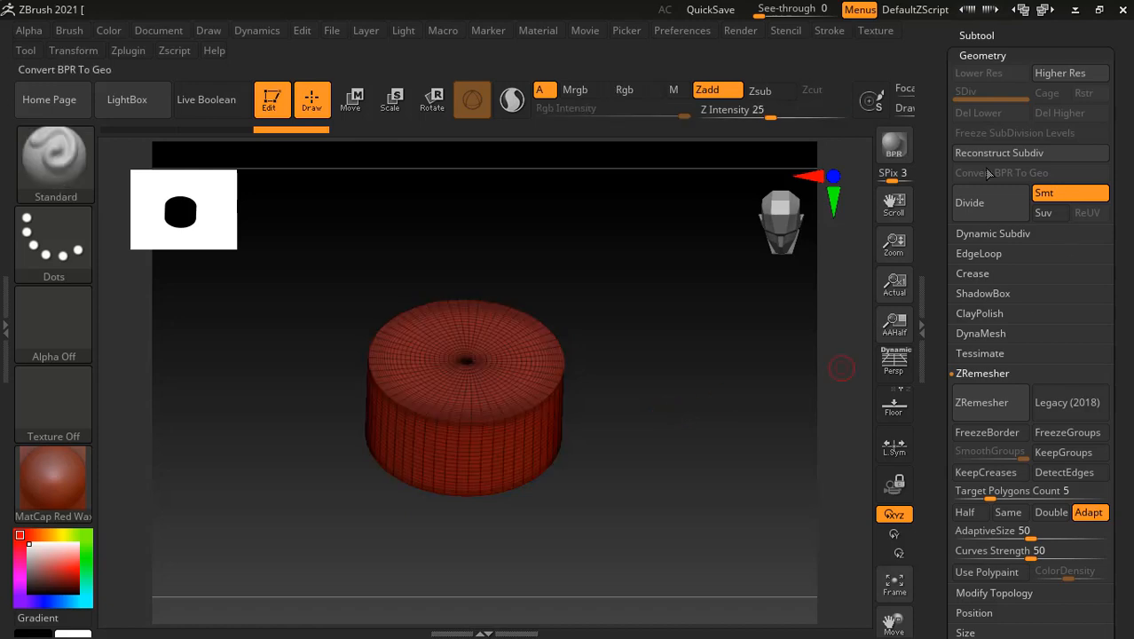
Duplicate the cylinder subtool and make the original active with the copy hidden.
left_click_drag(949, 182, 952, 254)
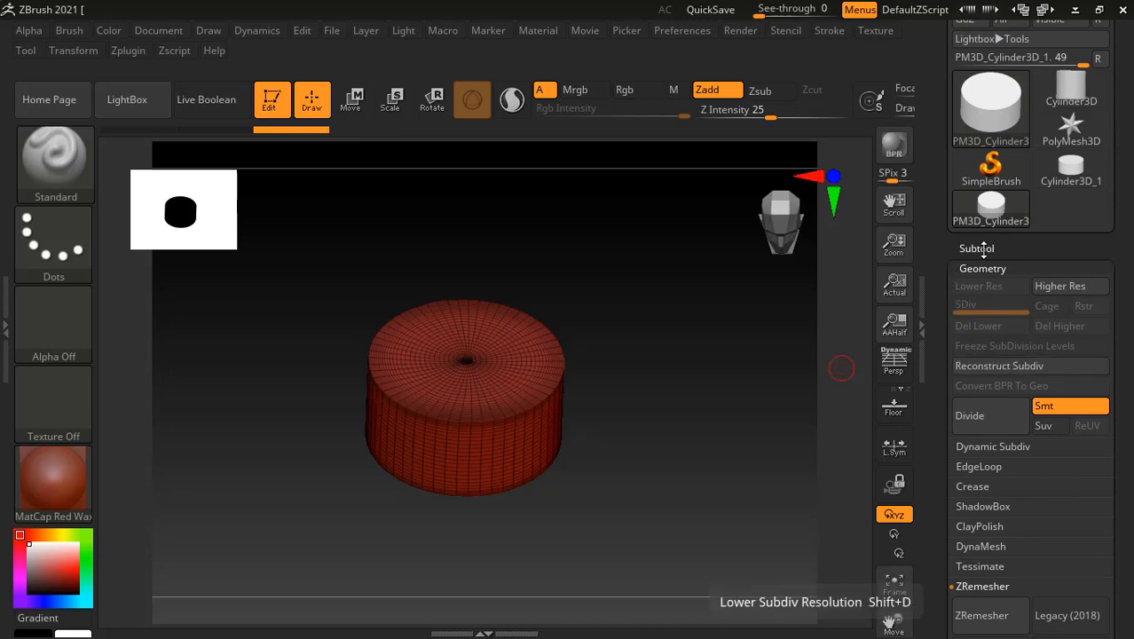
left_click(976, 249)
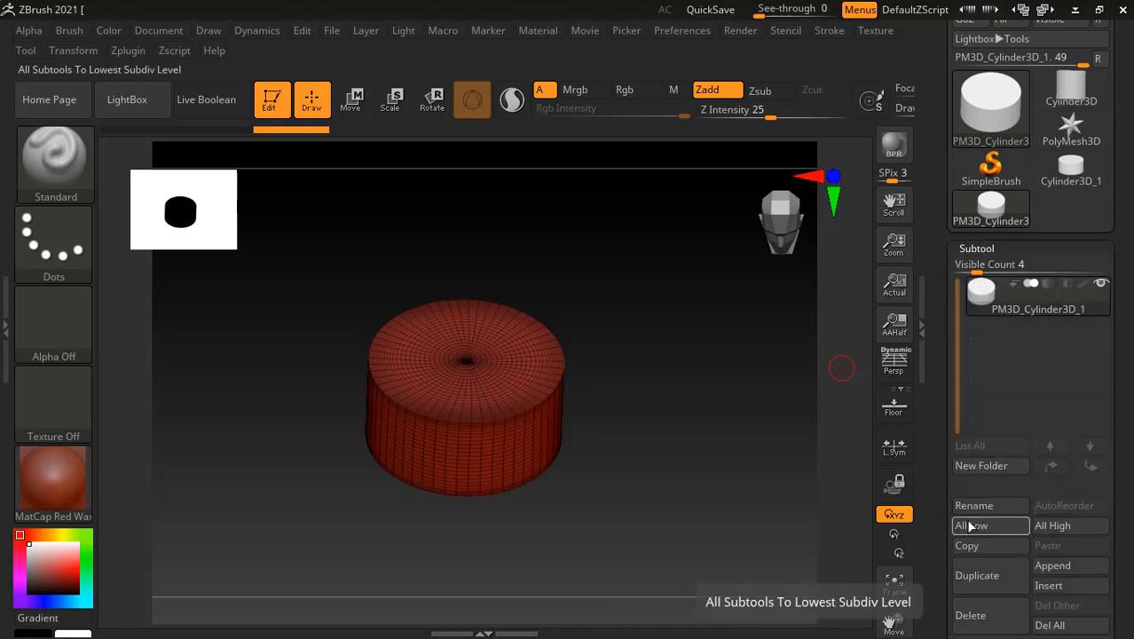
left_click_drag(939, 491, 935, 408)
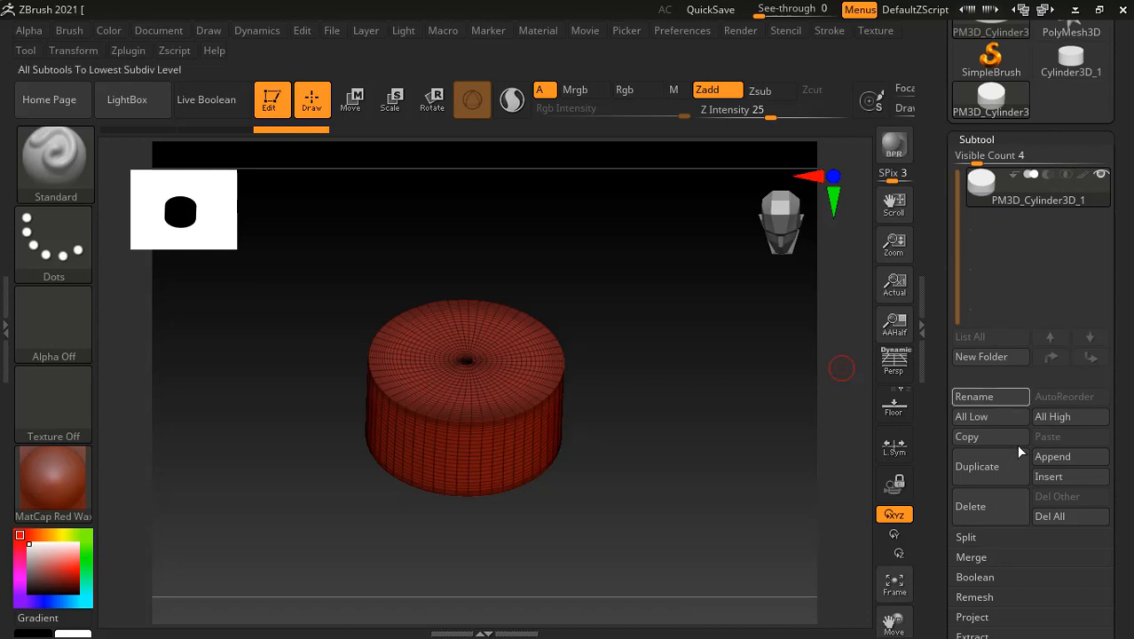
left_click(983, 470)
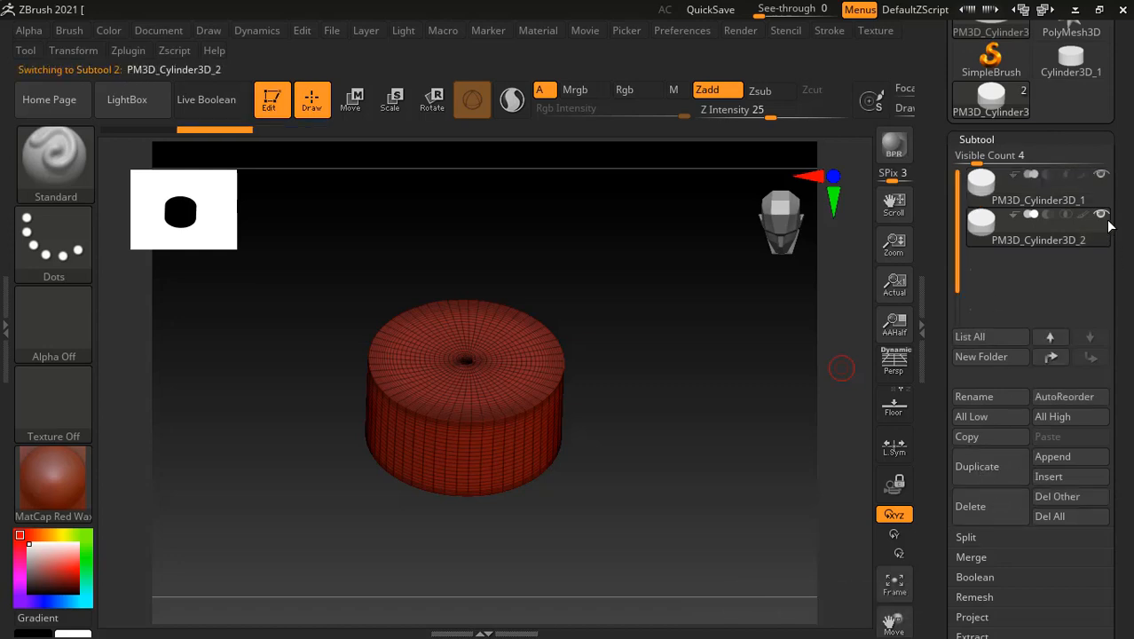
left_click(986, 185)
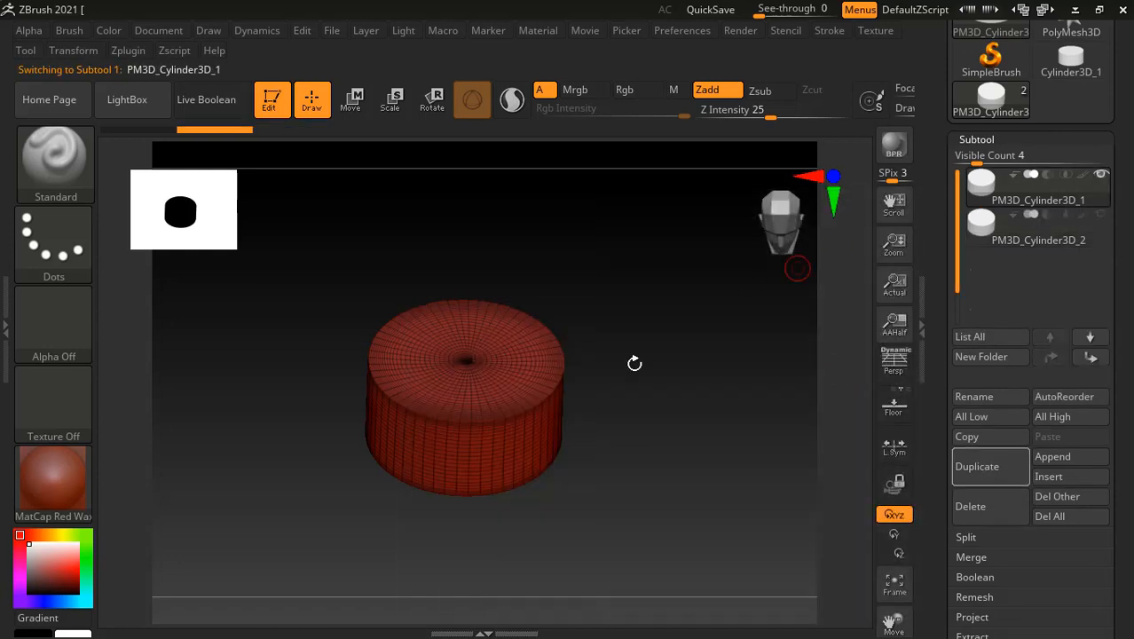
Subdivide the original cylinder up to subdivision level 4.
left_click_drag(632, 362, 653, 448)
key("ctrl")
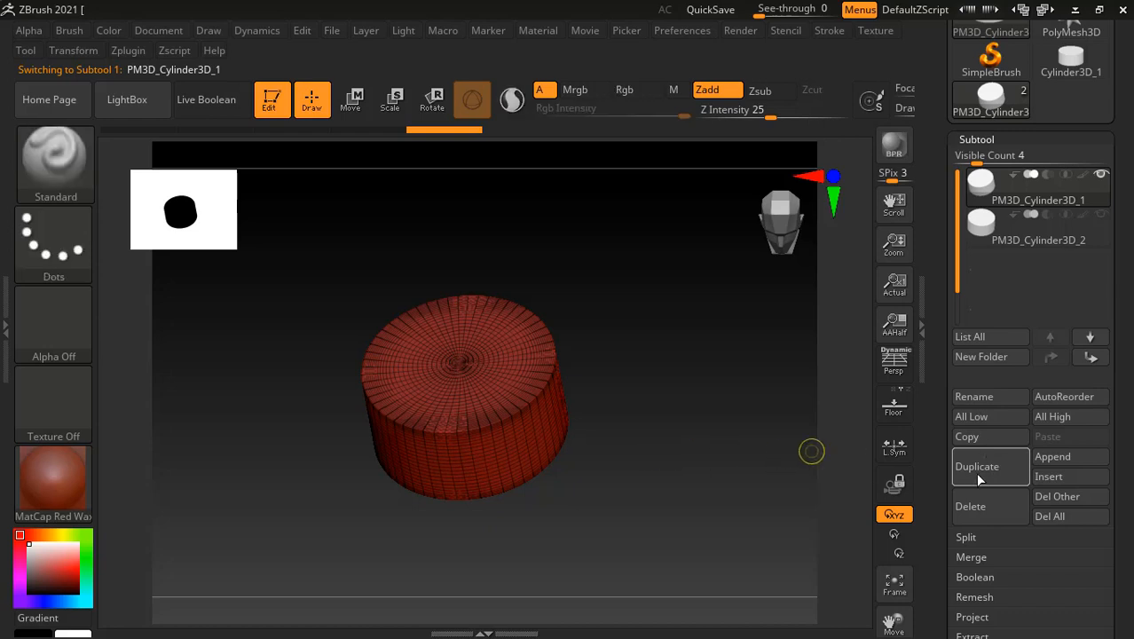
scroll(966, 493, "down", 4)
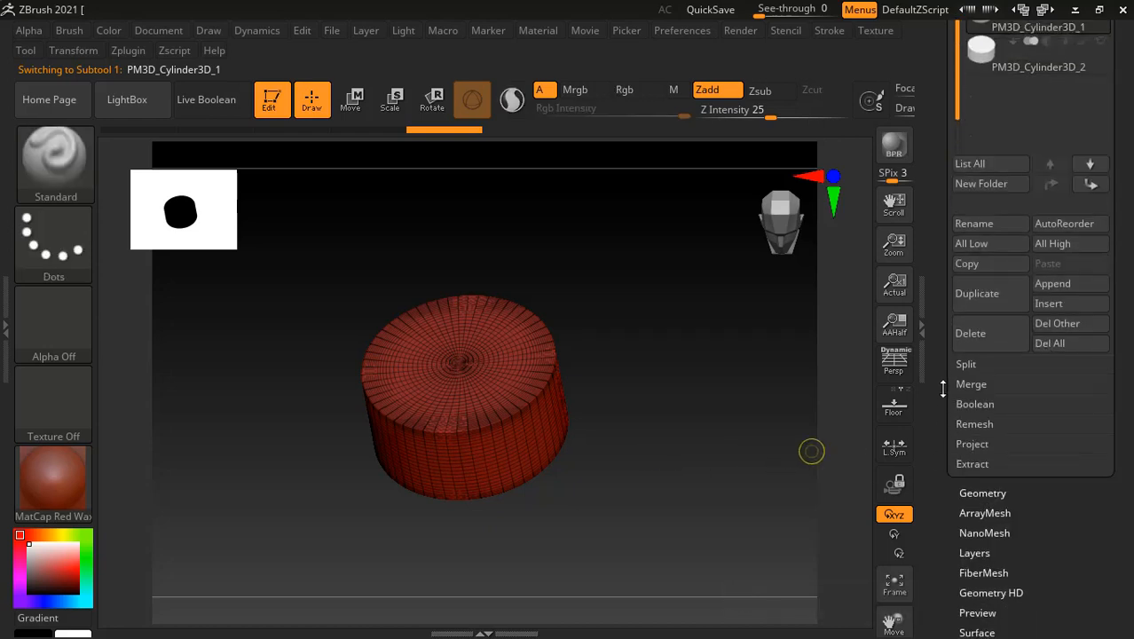
left_click(982, 492)
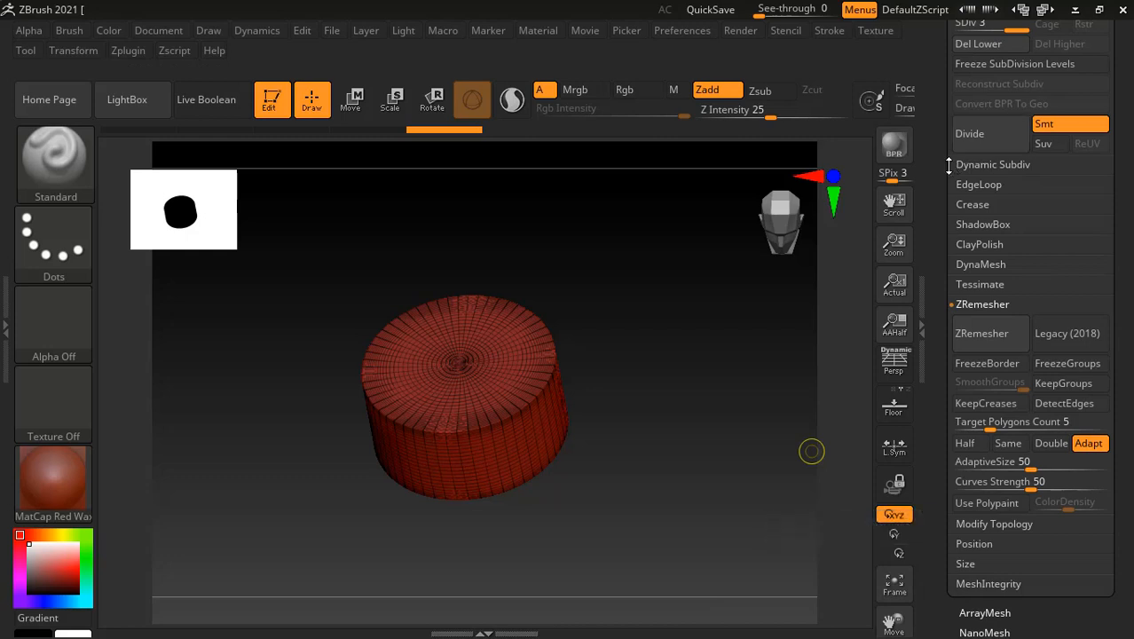
left_click_drag(943, 172, 943, 355)
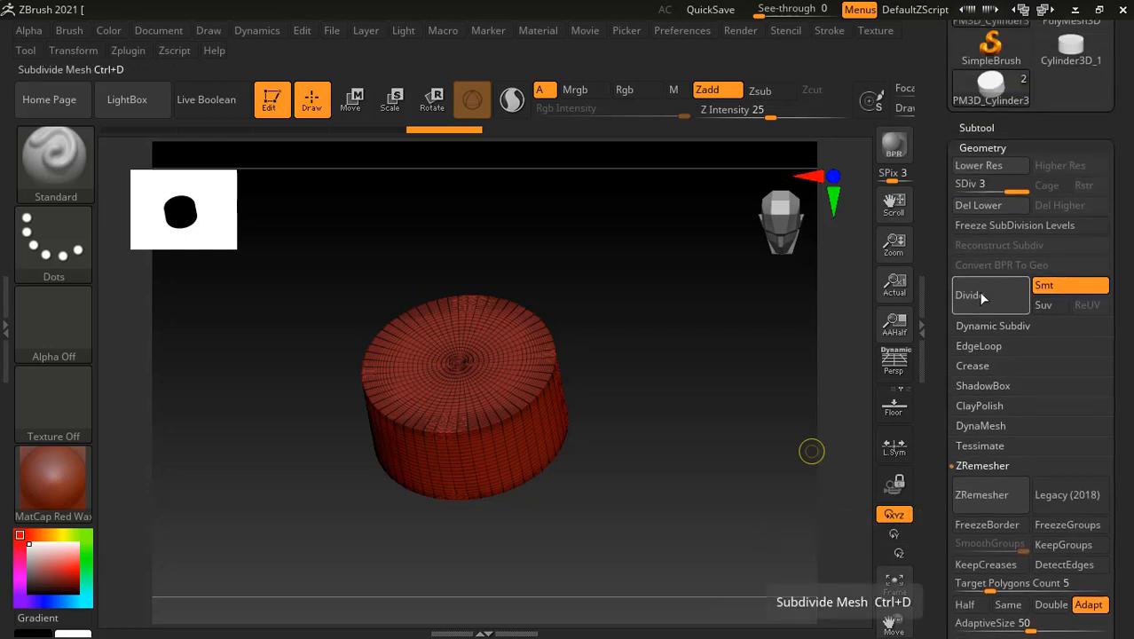
left_click(982, 298)
Turn off the wireframe and switch the cylinder's material to BasicMaterial.
key("shift")
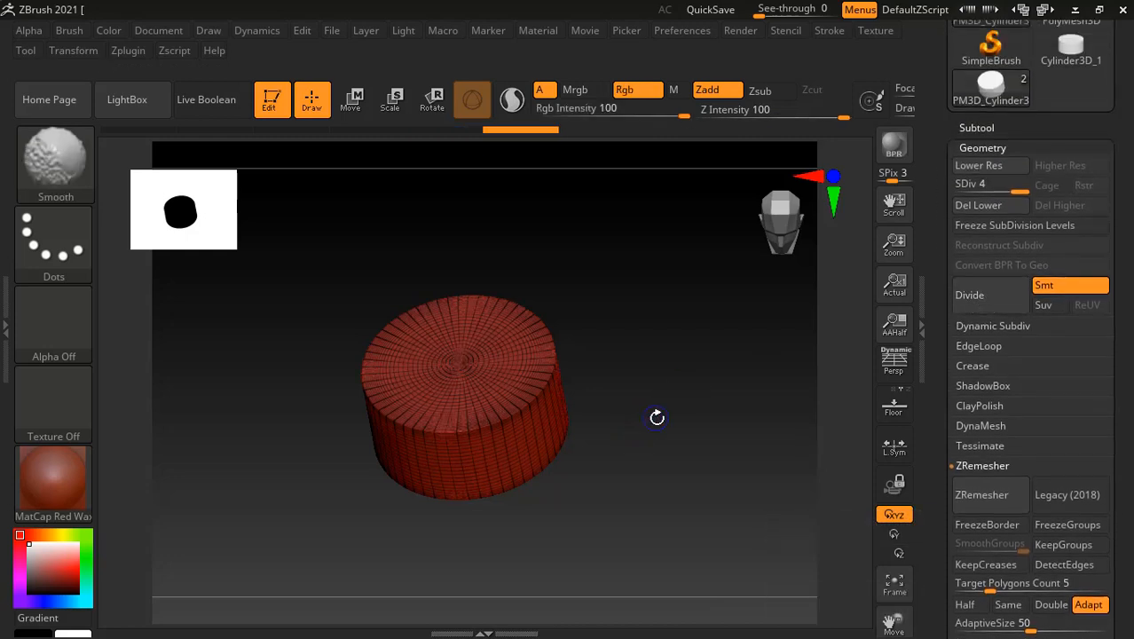
left_click(37, 467)
left_click(236, 396)
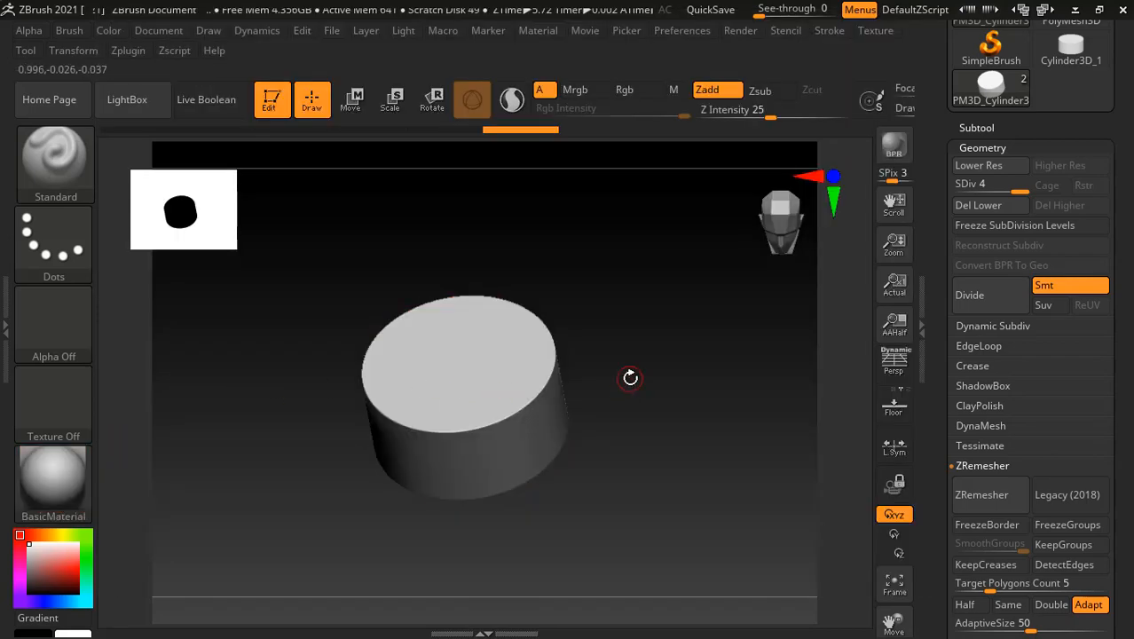
Load the next interface layout and choose the Move brush with a draw size of 240, facing the cylinder's flat cap.
left_click_drag(632, 375, 635, 389)
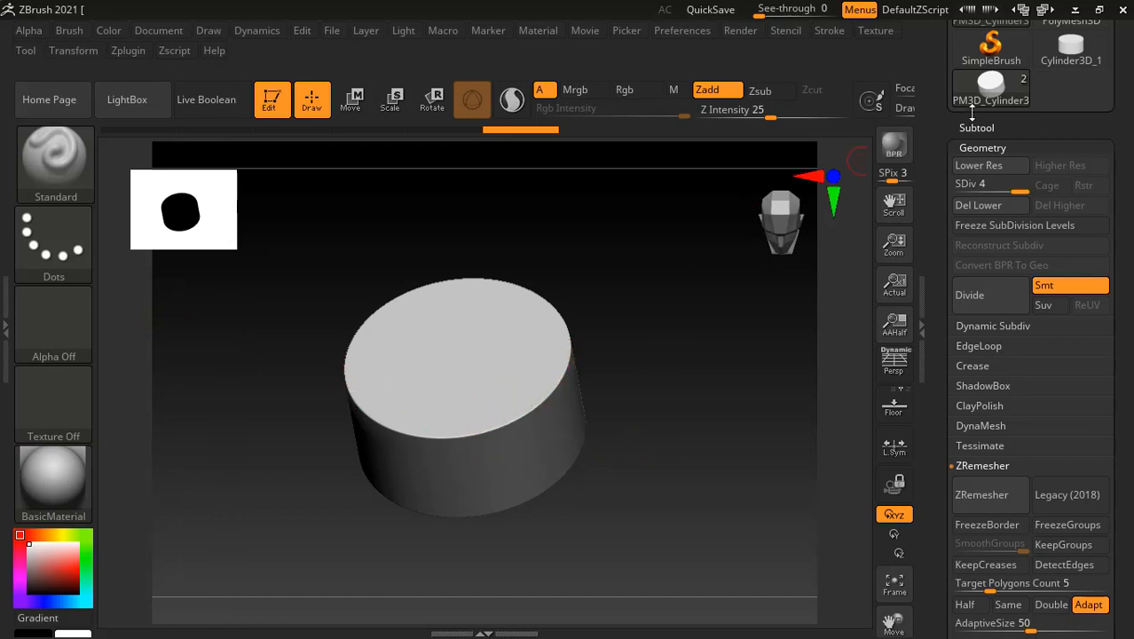
left_click(1045, 10)
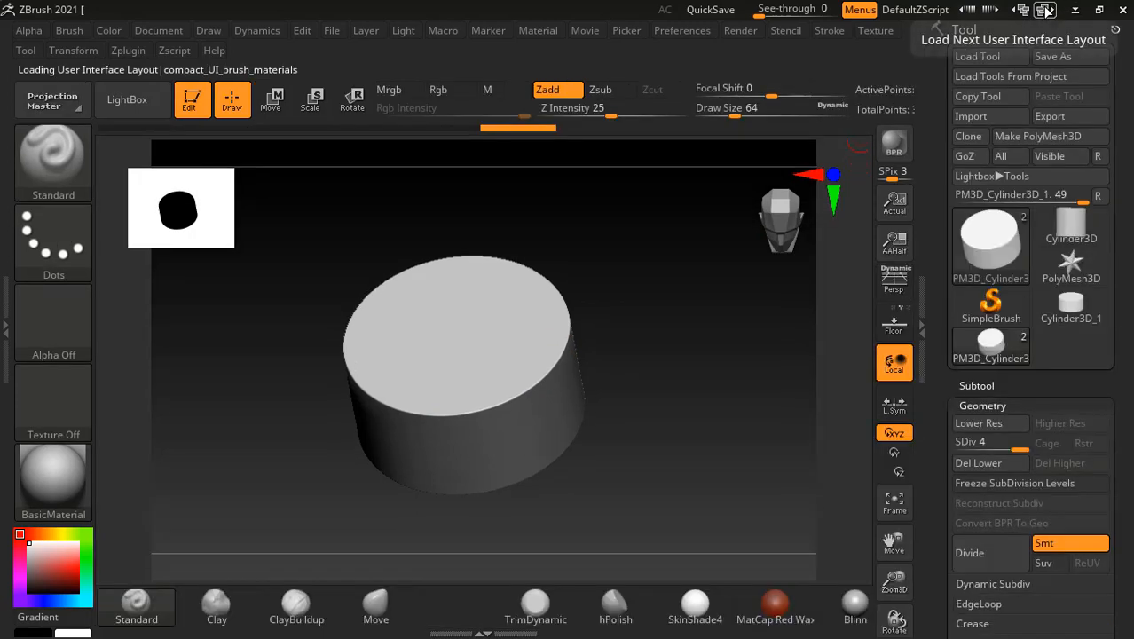
left_click(375, 603)
mouse_move(705, 384)
left_mouse_down("shift")
mouse_move(733, 447)
mouse_move(689, 431)
mouse_move(712, 470)
mouse_move(711, 430)
left_mouse_up("shift")
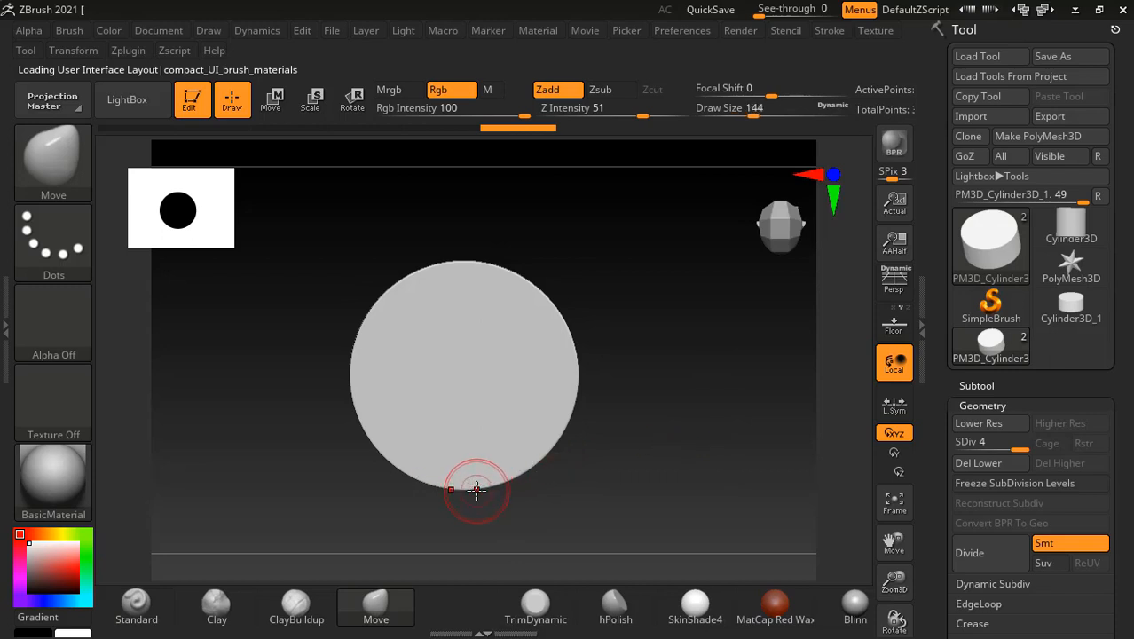
key("bracketright")
key("bracketright")
key("bracketright")
key("bracketright")
key("bracketright")
key("bracketright")
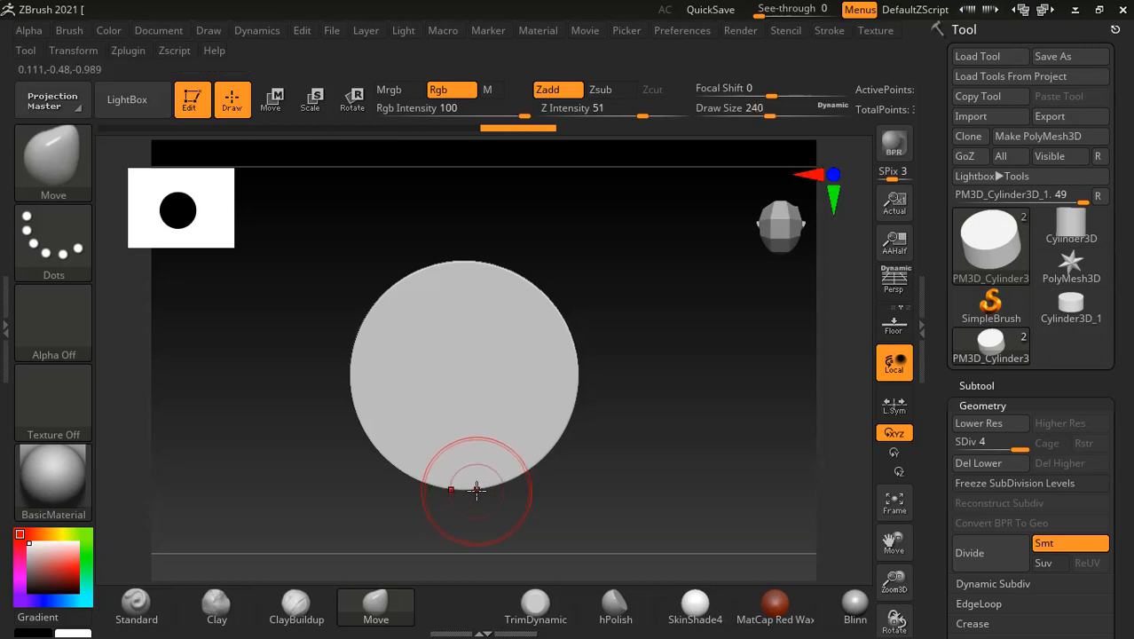
Try to pull the cylinder's rim out into a long, narrow handle with the Move brush.
left_click_drag(671, 435, 733, 356, "alt")
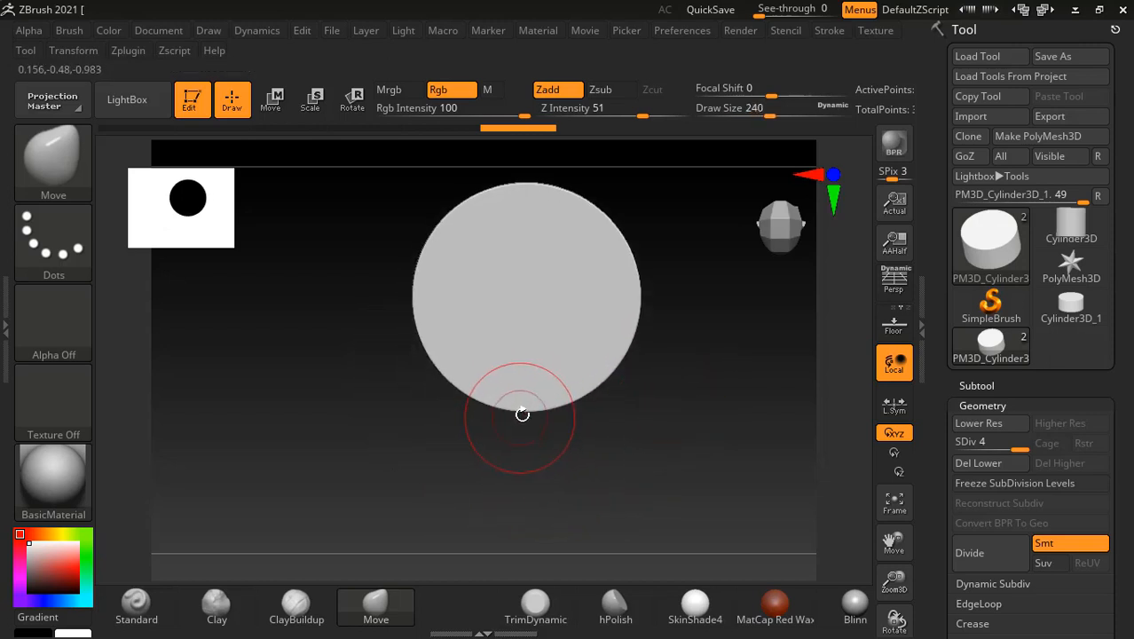
left_click_drag(523, 409, 529, 551)
mouse_move(638, 463)
left_mouse_down("alt")
mouse_move(656, 386)
mouse_move(609, 392)
left_mouse_up("alt")
mouse_move(566, 434)
left_mouse_down()
mouse_move(591, 449)
mouse_move(555, 531)
left_mouse_up()
left_click_drag(526, 486, 504, 490)
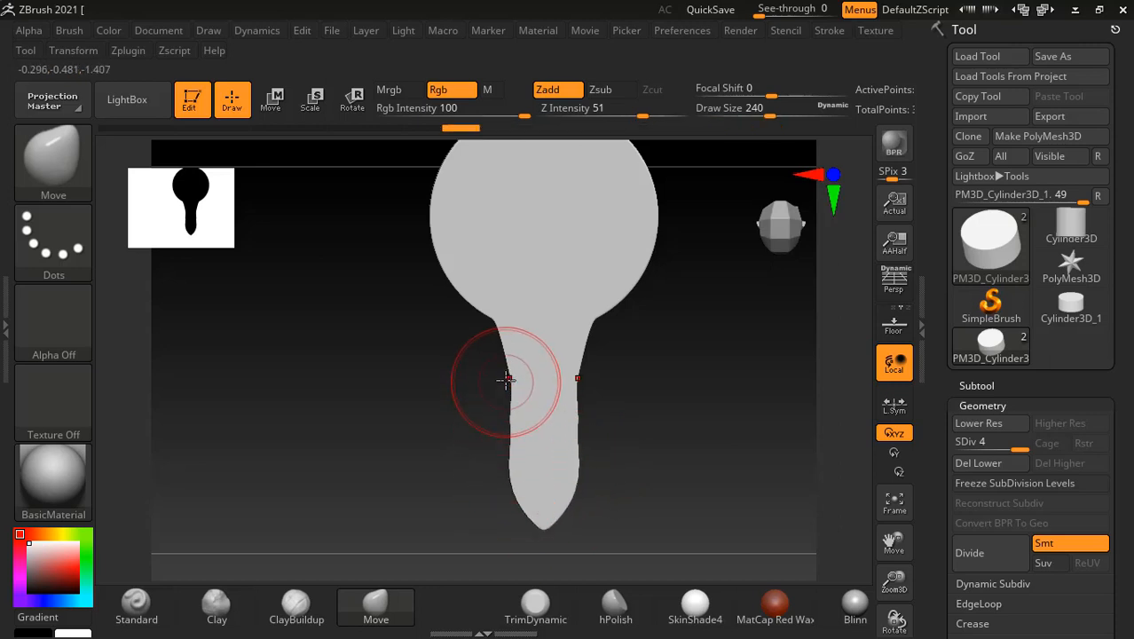
Try to widen and even out the sides of the handle with the Move brush, and check its profile.
left_click_drag(508, 381, 495, 376)
left_click_drag(497, 329, 485, 326)
left_click_drag(510, 399, 495, 382)
left_click_drag(511, 451, 504, 432)
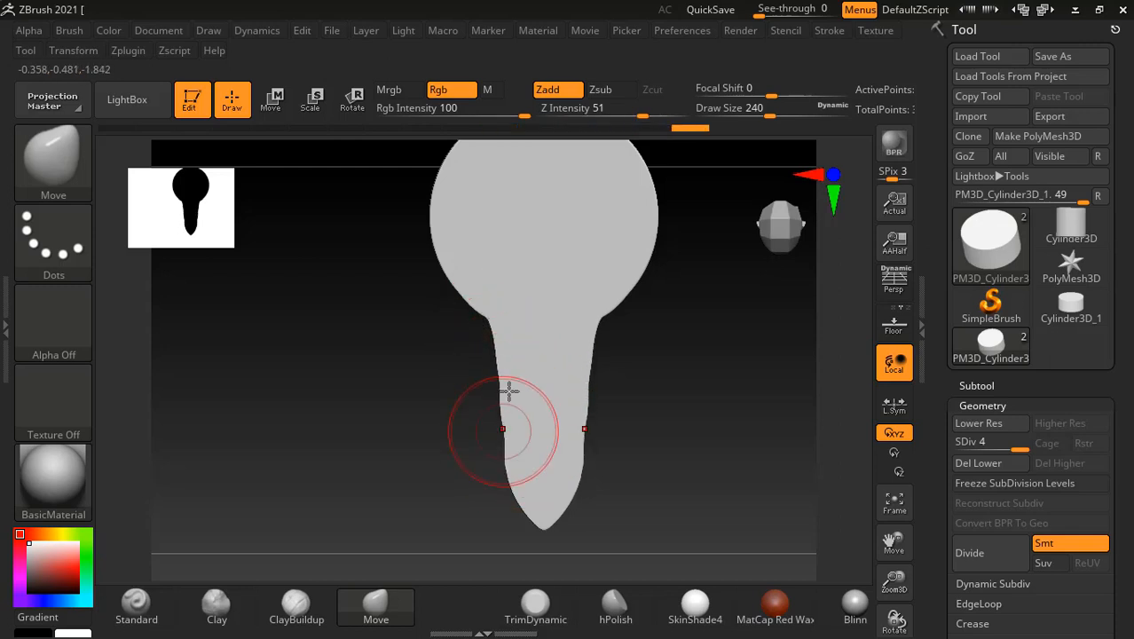
mouse_move(679, 391)
left_mouse_down("alt")
mouse_move(678, 443)
mouse_move(701, 345)
mouse_move(698, 393)
mouse_move(658, 431)
mouse_move(657, 412)
mouse_move(721, 415)
left_mouse_up("alt")
mouse_move(597, 409)
left_mouse_down("alt")
mouse_move(617, 288)
mouse_move(646, 281)
left_mouse_up("alt")
mouse_move(654, 450)
left_mouse_down("alt")
mouse_move(645, 404)
mouse_move(654, 439)
mouse_move(621, 455)
mouse_move(569, 311)
left_mouse_up("alt")
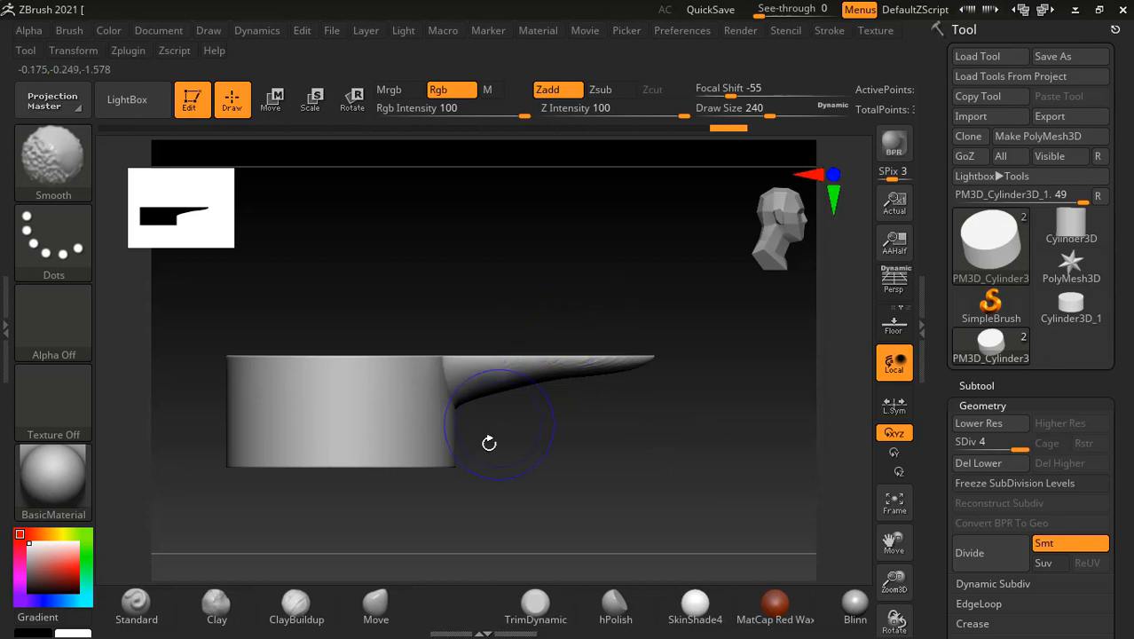
mouse_move(701, 430)
left_mouse_down("shift")
mouse_move(671, 513)
mouse_move(661, 470)
left_mouse_up("shift")
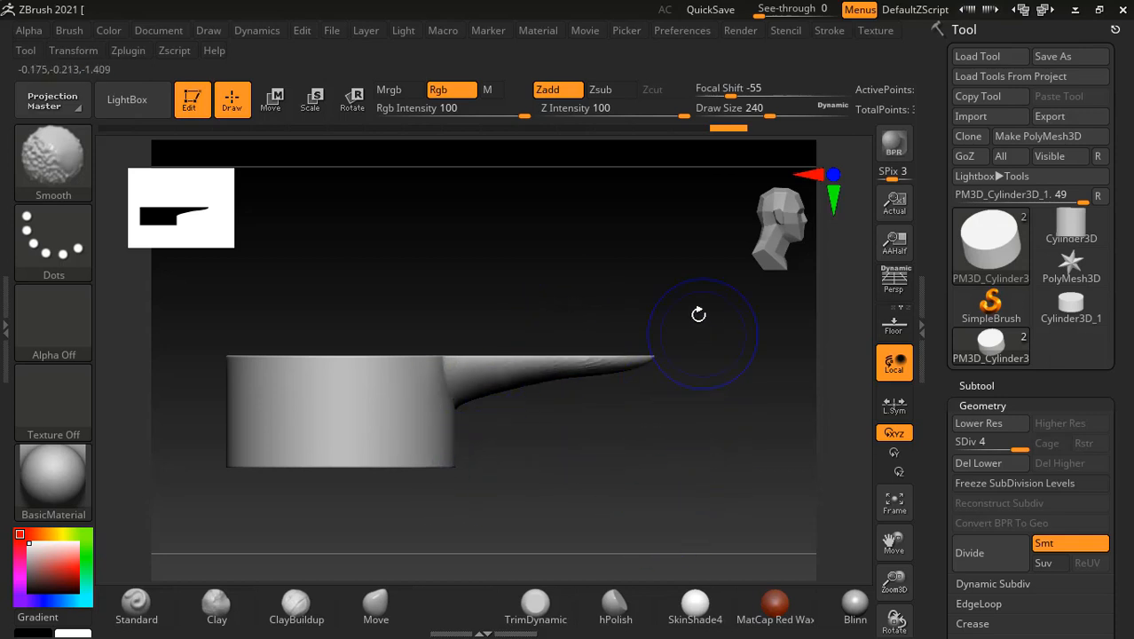
mouse_move(667, 278)
left_mouse_down("shift")
mouse_move(653, 385)
mouse_move(717, 456)
mouse_move(696, 443)
left_mouse_up("shift")
Undo all handle strokes to restore the plain cylinder.
key("ctrl")
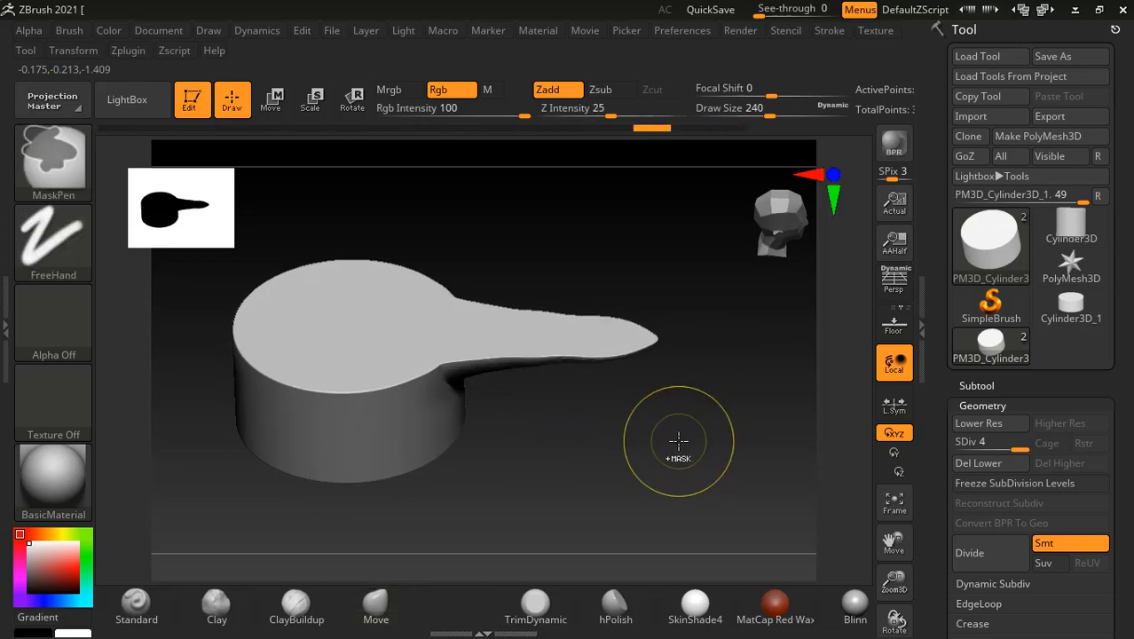
key("ctrl+z")
key("ctrl+z")
key("ctrl+z")
key("ctrl+z")
key("ctrl+z")
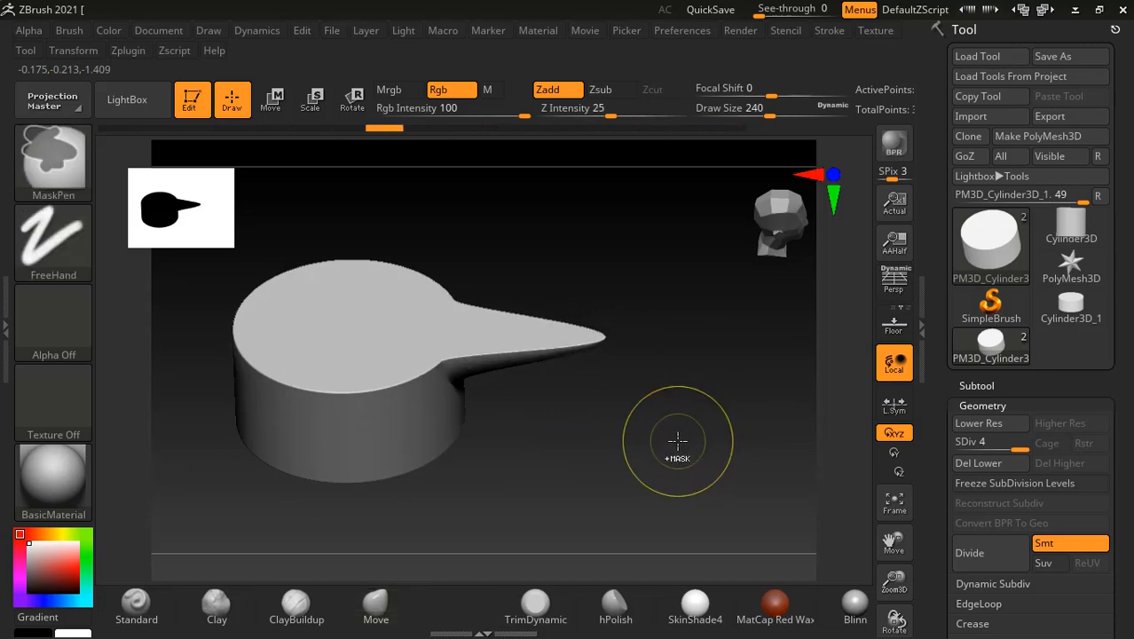
key("ctrl+z")
Mask the cylinder's body as seen from above, leaving only a narrow straight-edged segment of its rim unmasked.
left_click_drag(658, 443, 663, 398, "shift")
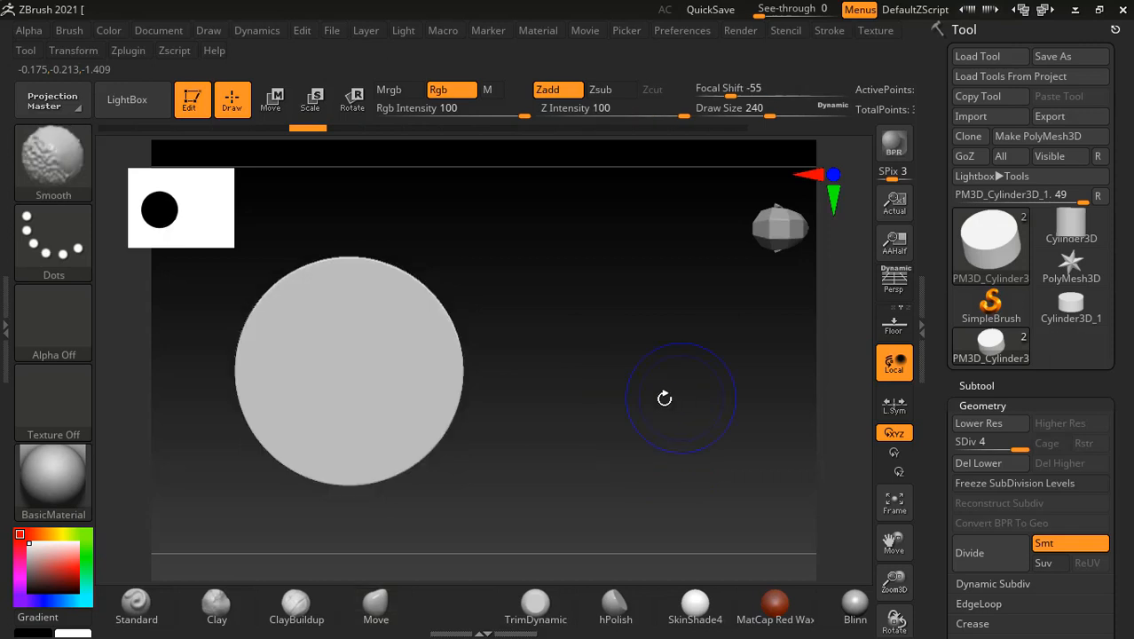
mouse_move(554, 322)
left_mouse_down("alt")
mouse_move(620, 269)
mouse_move(503, 446)
left_mouse_up("alt")
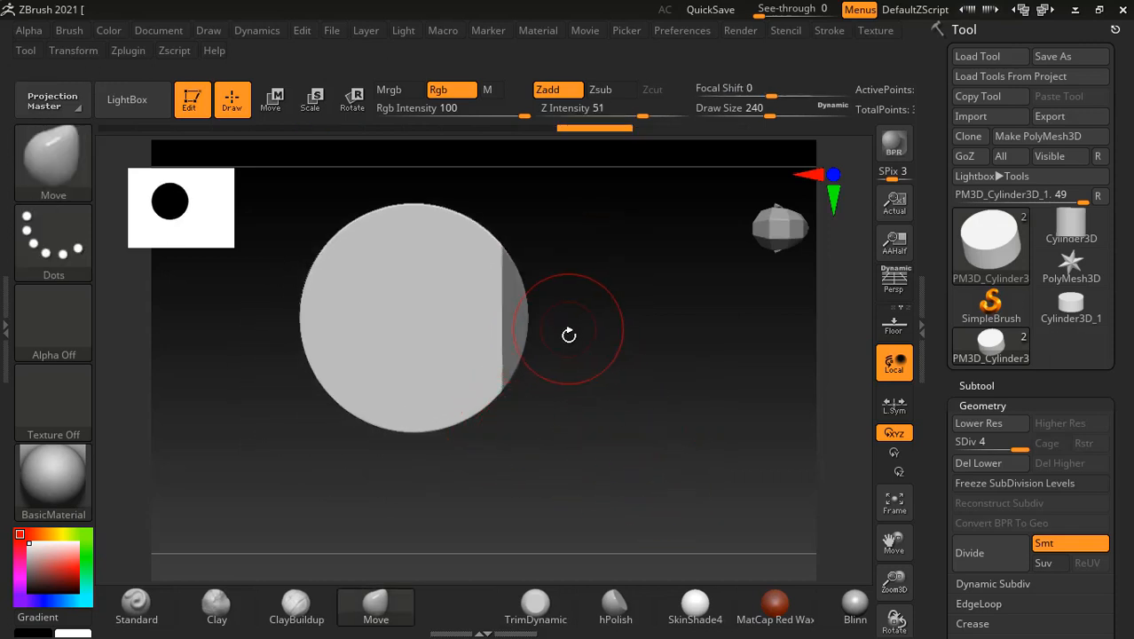
left_click(627, 294, "ctrl")
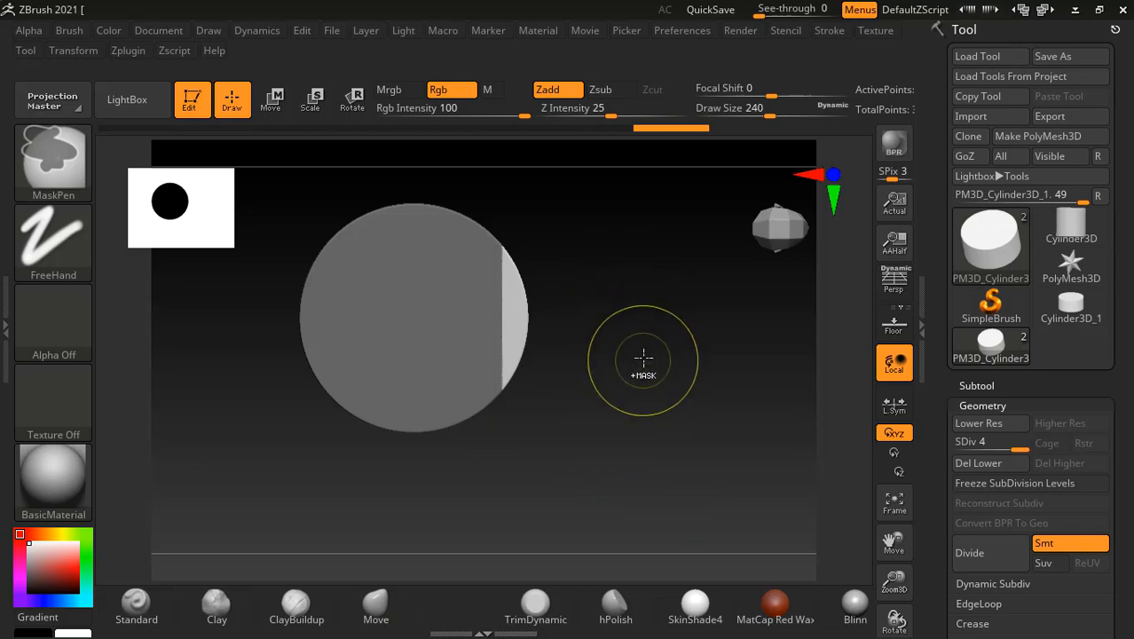
Extend the unmasked rim segment outward with the Move gizmo and narrow it along X into a tapered handle.
left_click(280, 104)
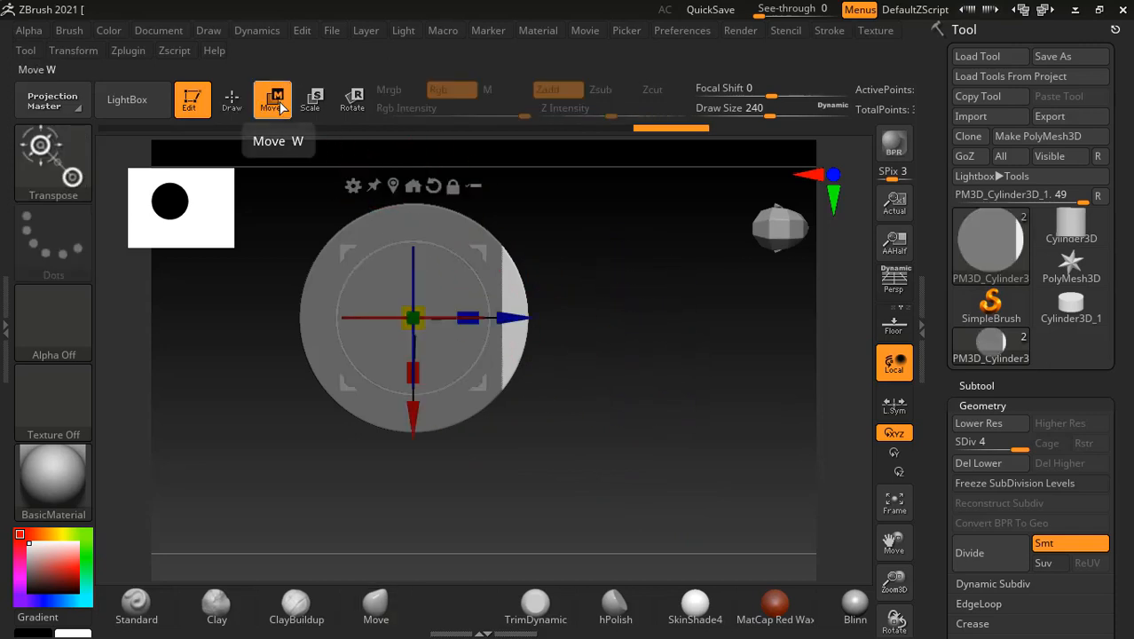
left_click_drag(527, 318, 590, 433)
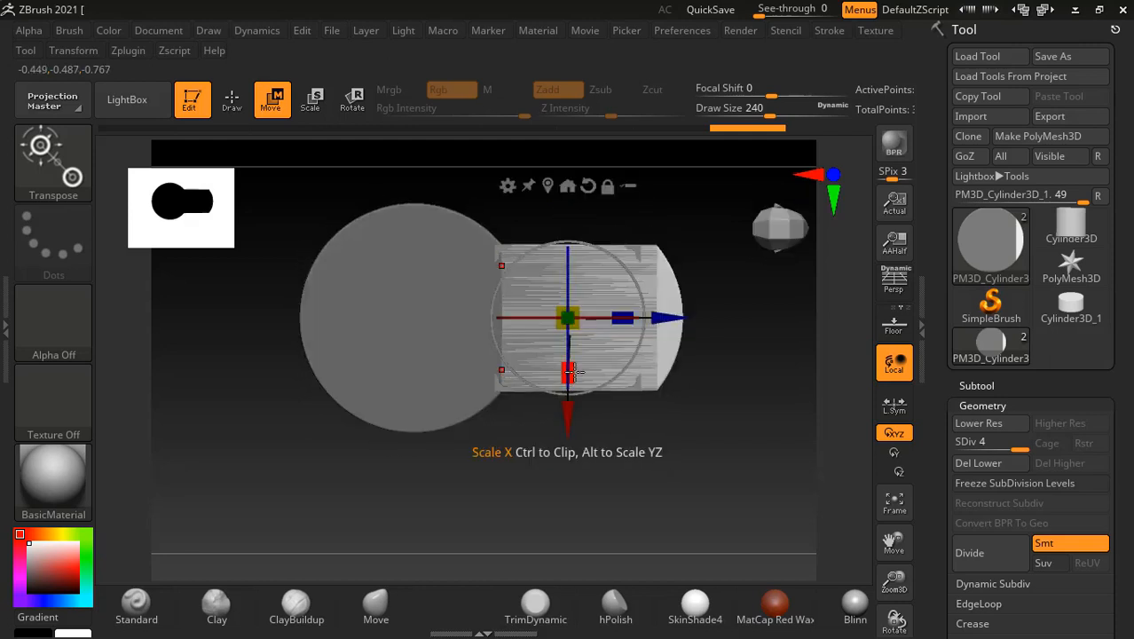
left_click_drag(568, 370, 701, 324)
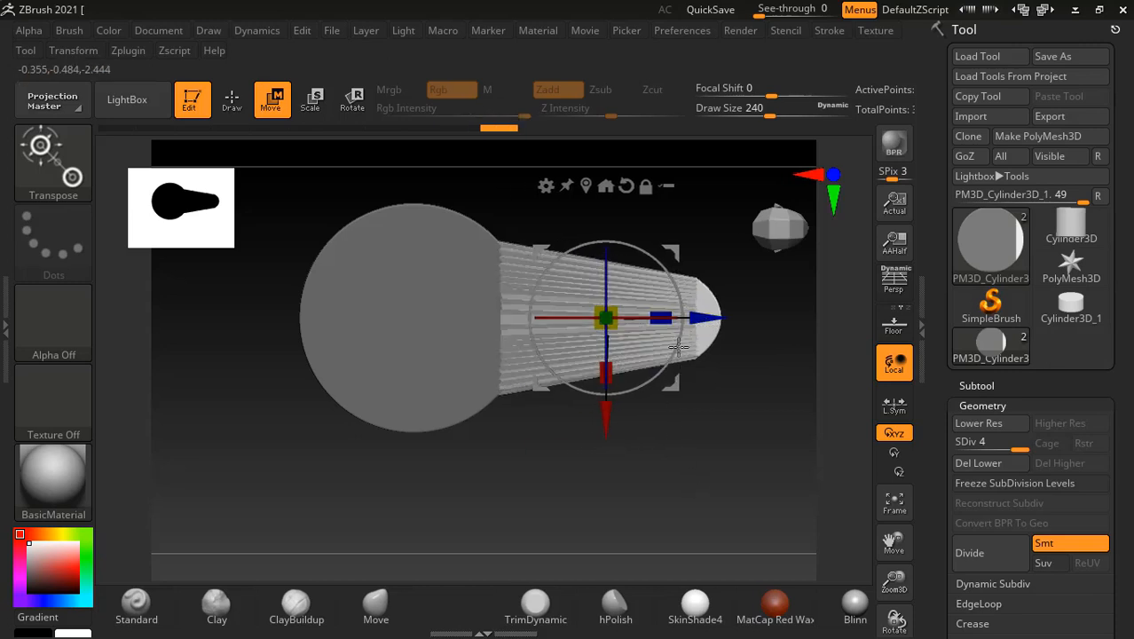
left_click_drag(678, 383, 526, 435, "shift")
left_click(233, 104)
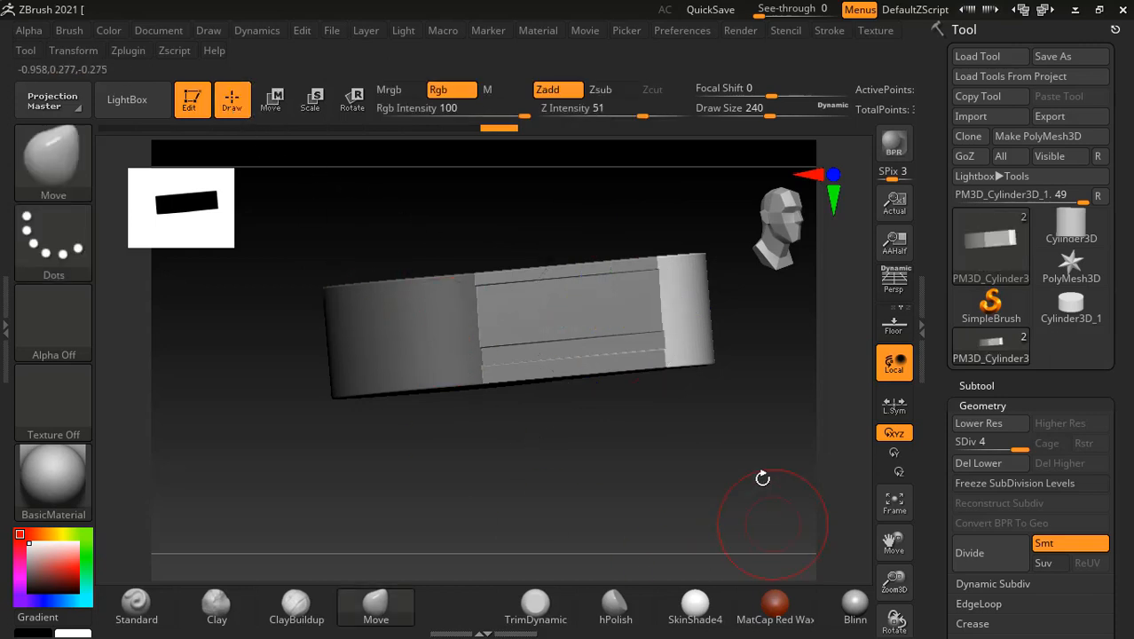
Run ZRemesher on the extended shape and check the result with the wireframe toggled on and off.
left_click_drag(761, 477, 750, 499)
key("shift")
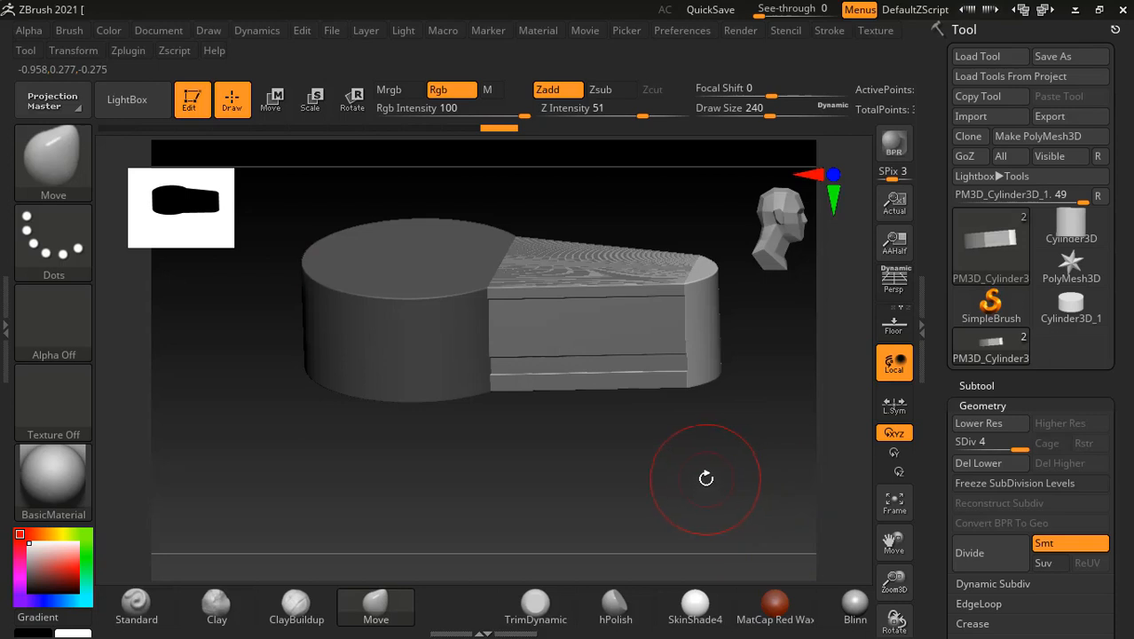
left_click_drag(705, 478, 708, 493)
left_click_drag(945, 478, 967, 369)
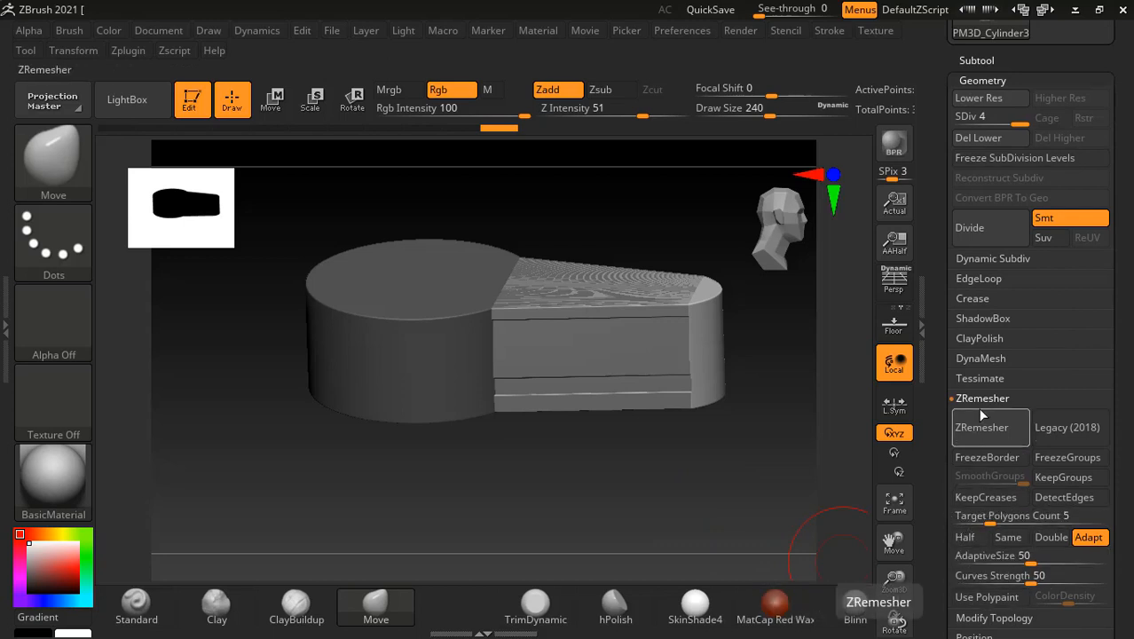
left_click(978, 430)
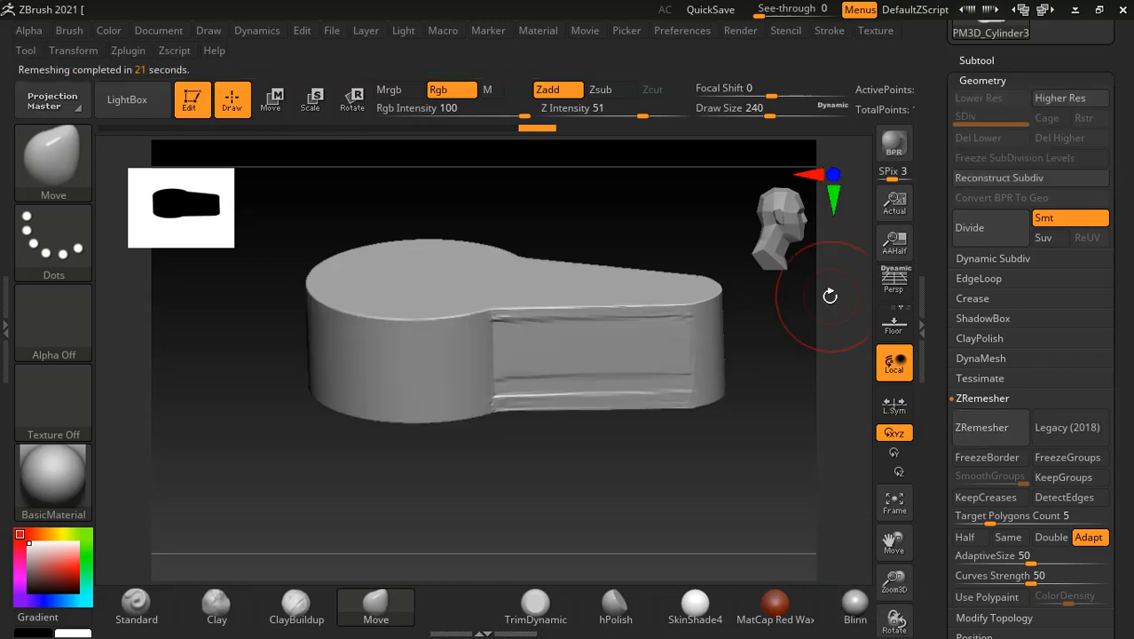
left_click_drag(755, 449, 761, 472)
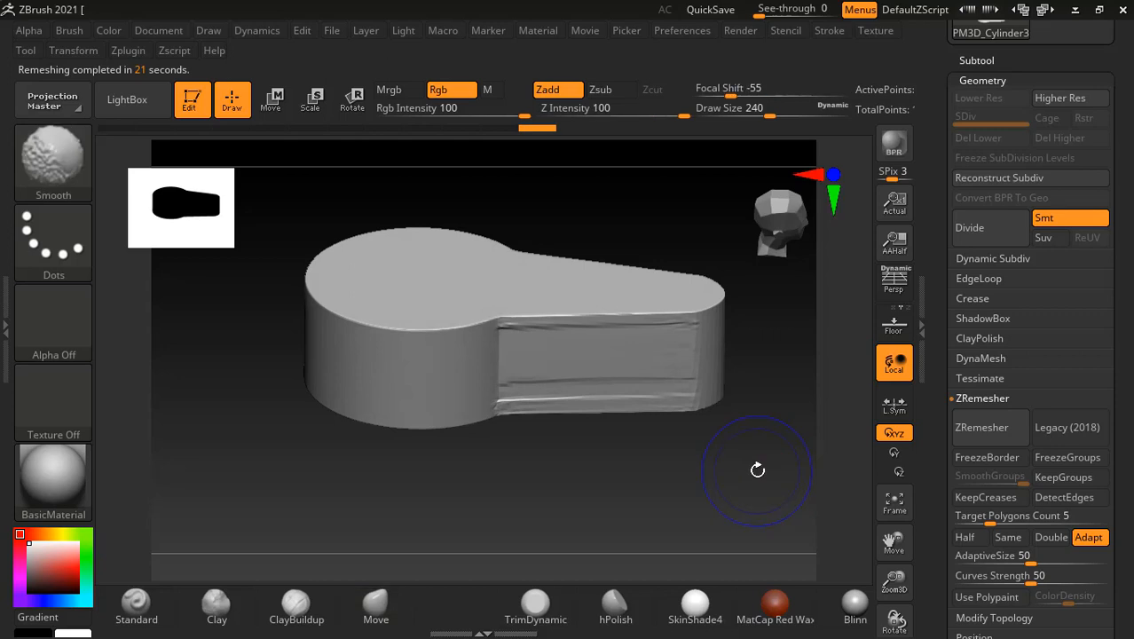
key("shift+f")
key("shift+f")
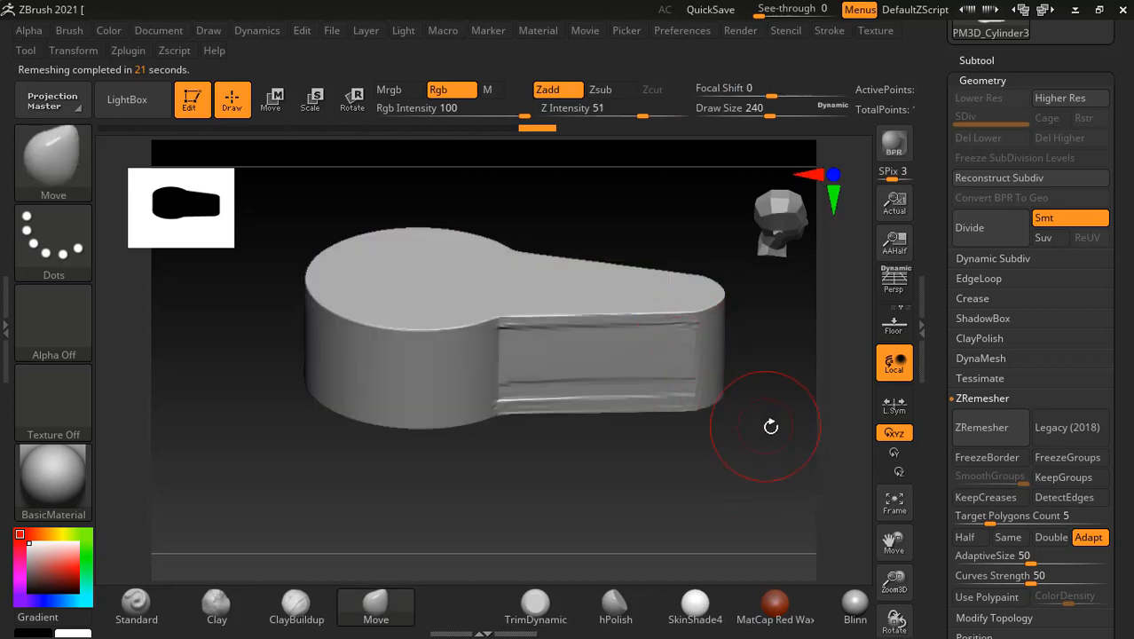
Smooth away the creases along the side of the handle with the Smooth brush.
mouse_move(771, 417)
left_mouse_down()
mouse_move(715, 405)
mouse_move(683, 374)
left_mouse_up()
key("shift")
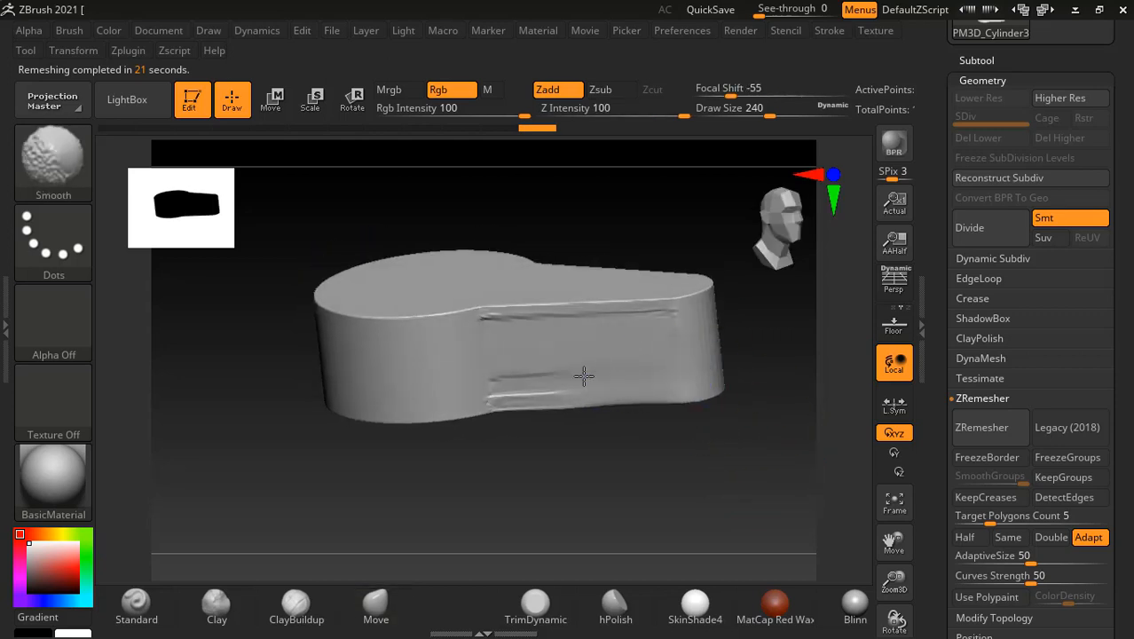
mouse_move(662, 329)
left_mouse_down("shift")
mouse_move(607, 336)
mouse_move(519, 324)
mouse_move(542, 372)
left_mouse_up("shift")
mouse_move(776, 496)
left_mouse_down()
mouse_move(731, 486)
mouse_move(732, 473)
mouse_move(759, 493)
mouse_move(759, 446)
mouse_move(766, 479)
mouse_move(749, 532)
left_mouse_up()
left_click_drag(784, 472, 779, 415, "alt")
Append a Sphere3D as a new subtool and make it the active subtool.
left_click_drag(938, 173, 938, 375)
left_click(976, 262)
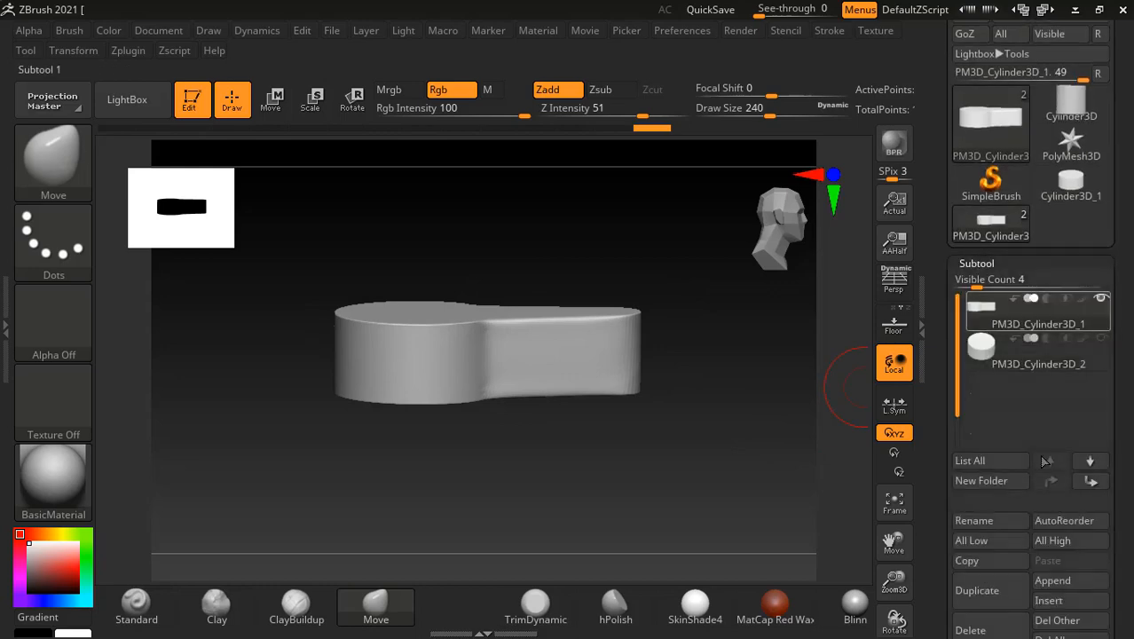
left_click(1070, 580)
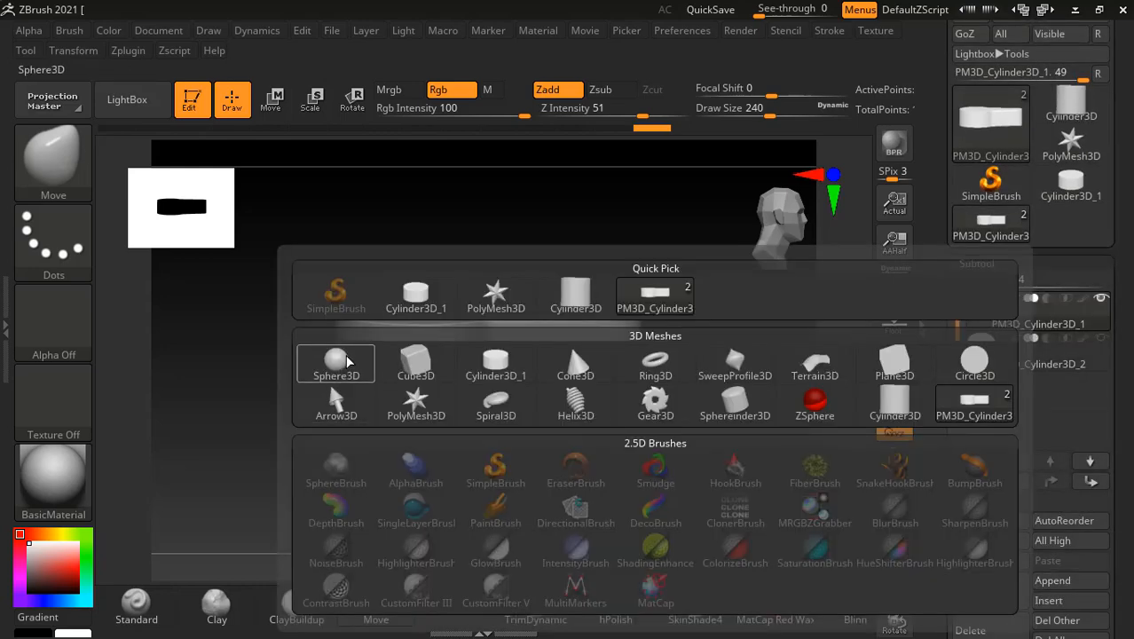
left_click(334, 366)
left_click_drag(758, 466, 754, 451)
left_click(987, 408)
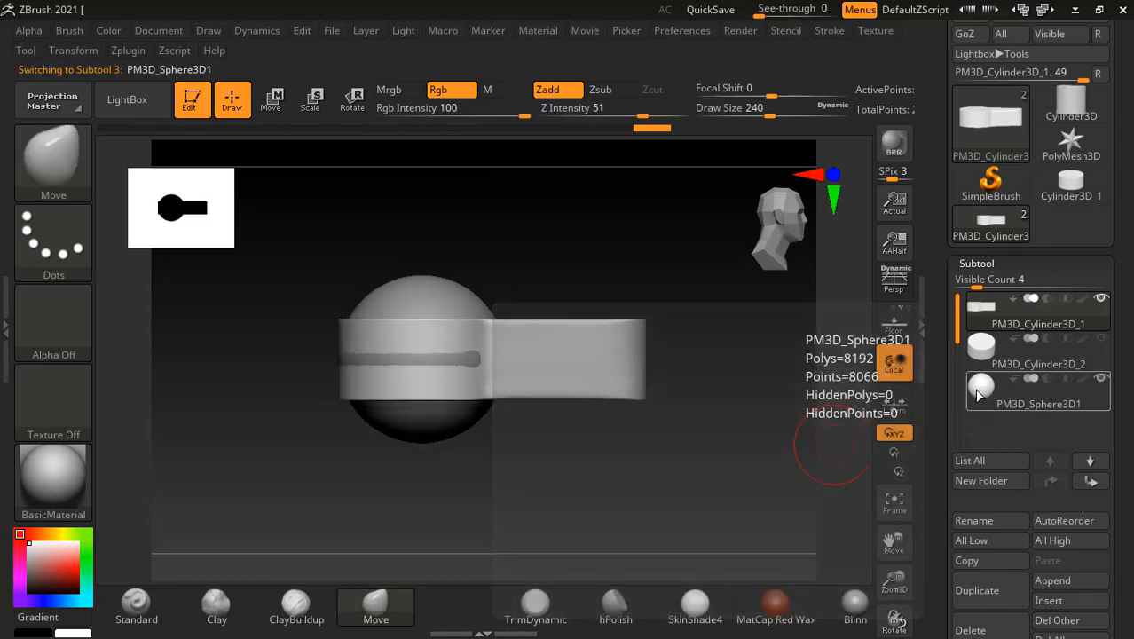
Move the sphere straight up clear of the body's round end and scale it down uniformly with the gizmo.
left_click_drag(568, 301, 374, 214, "shift")
left_click(270, 98)
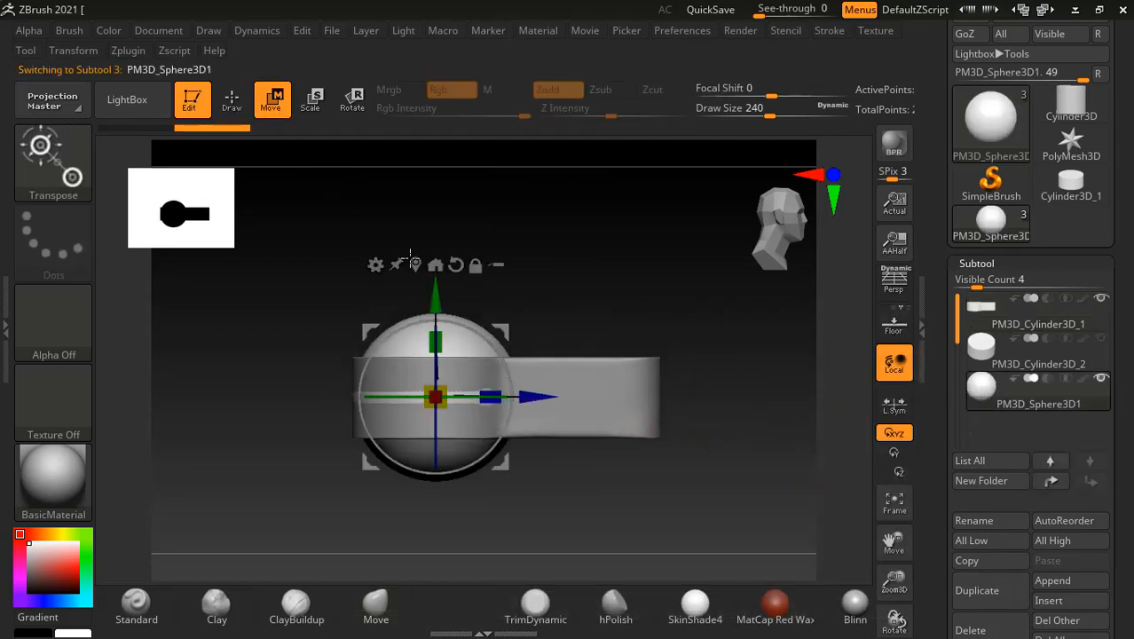
left_click_drag(431, 288, 430, 203)
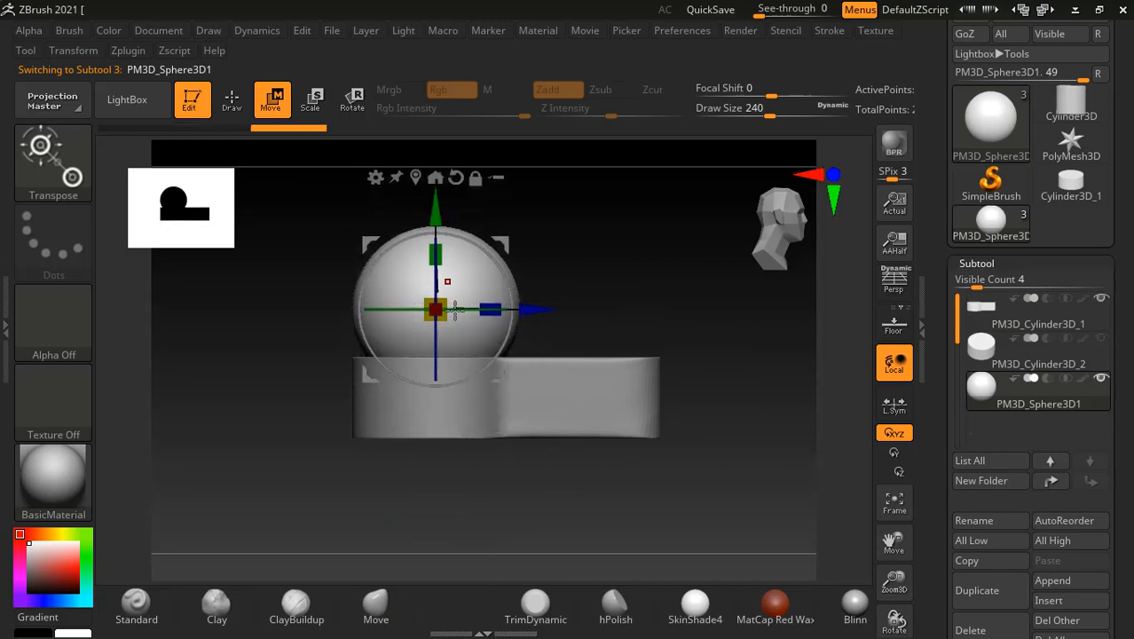
left_click_drag(440, 305, 413, 311)
left_click_drag(619, 278, 618, 337, "alt")
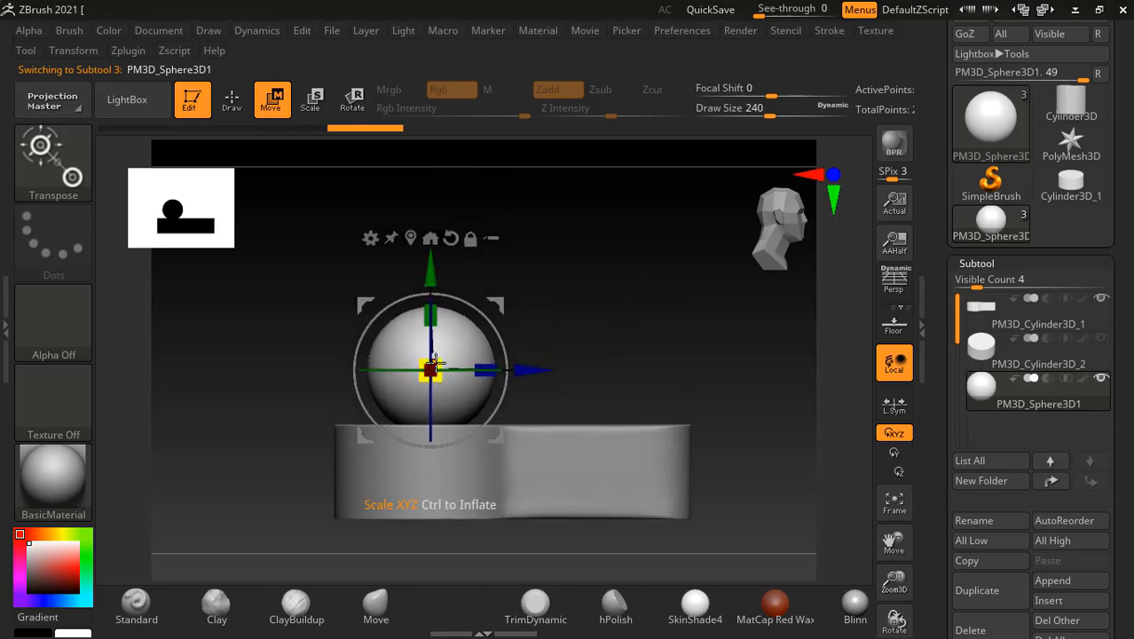
left_click_drag(434, 369, 429, 370)
left_click_drag(553, 348, 655, 320)
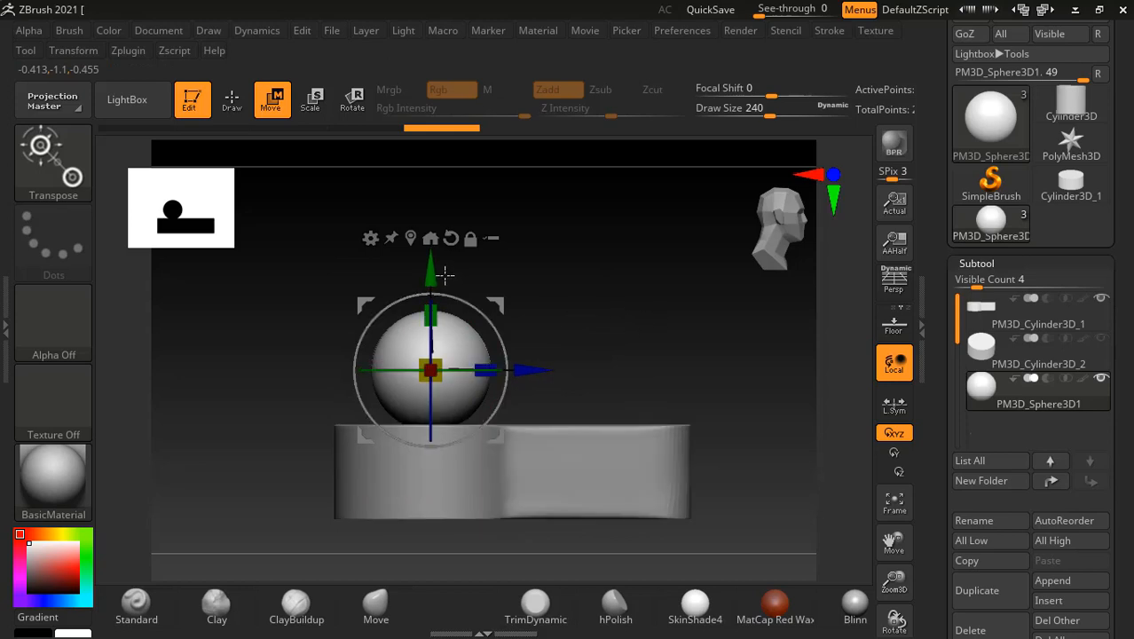
left_click_drag(430, 266, 431, 164)
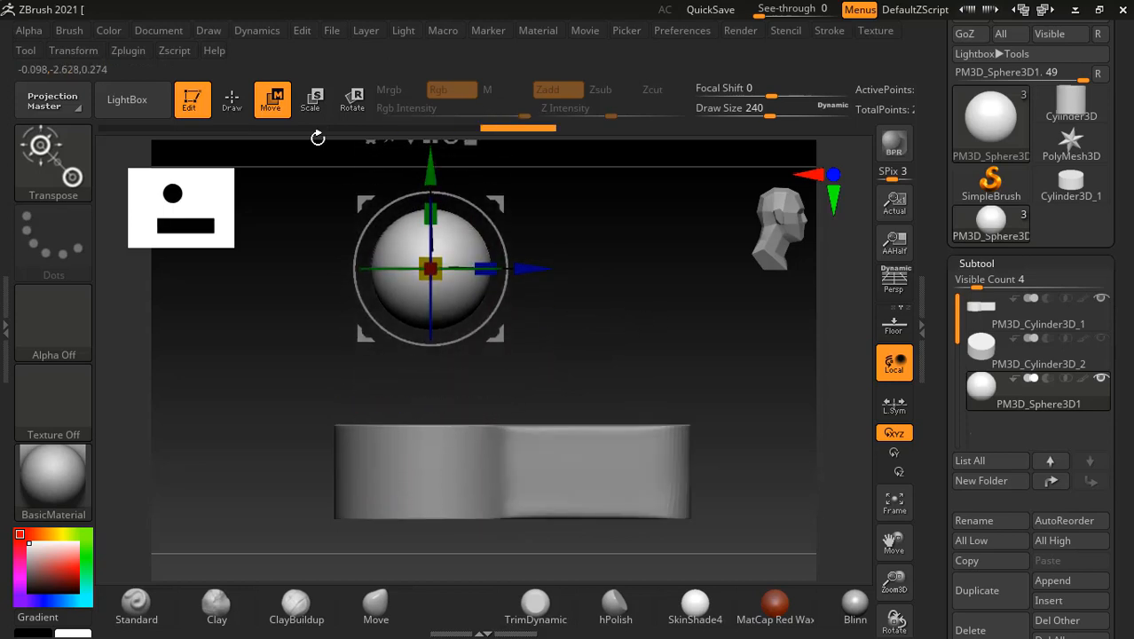
Mask the upper half of the sphere and bring up the Move gizmo on it.
left_click(243, 107)
mouse_move(570, 284)
left_mouse_down("ctrl")
mouse_move(312, 314)
mouse_move(268, 356)
left_mouse_up("ctrl")
left_click_drag(535, 284, 282, 344, "ctrl+alt")
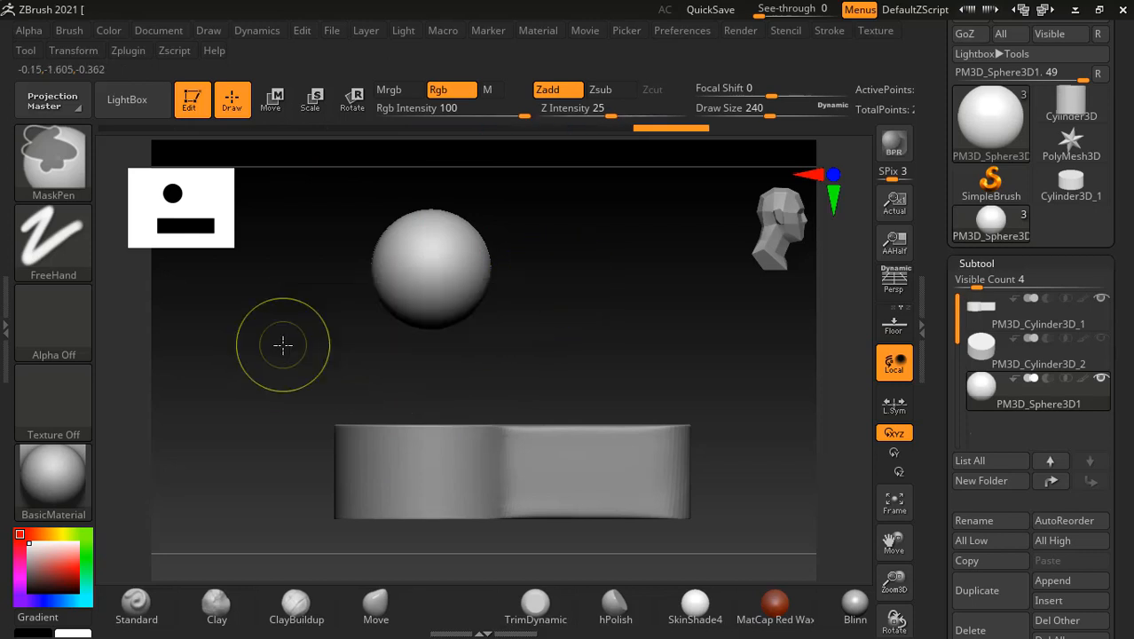
left_click_drag(573, 366, 310, 263, "ctrl")
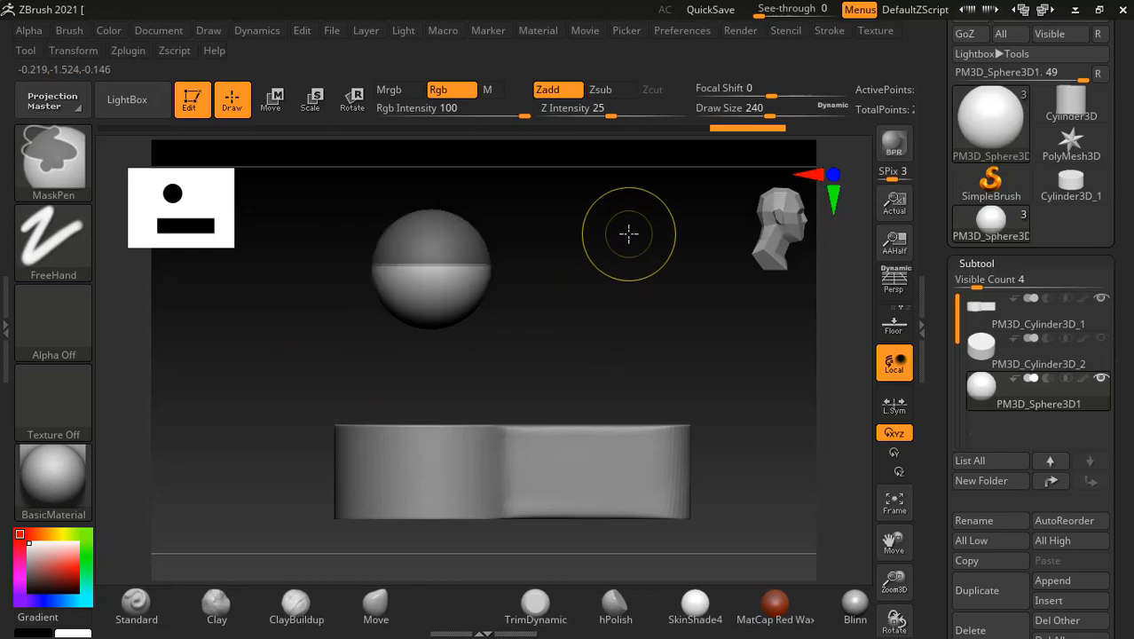
left_click(270, 99)
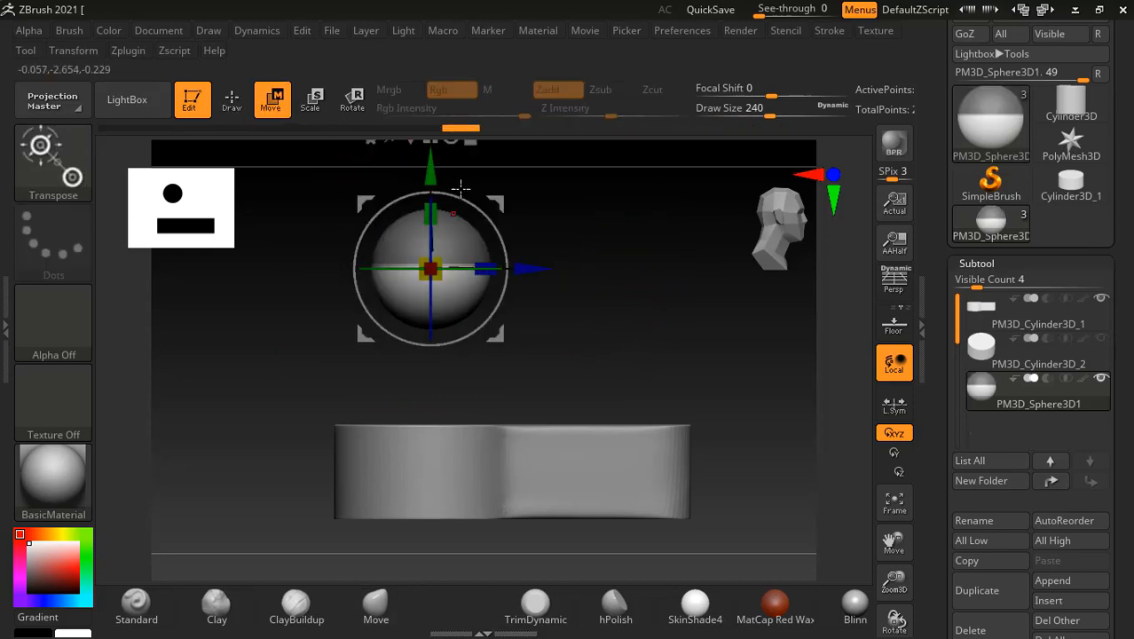
Stretch the sphere's unmasked lower half straight down to the base's round end to form a domed column.
left_click_drag(430, 168, 430, 276)
left_click_drag(430, 317, 429, 377)
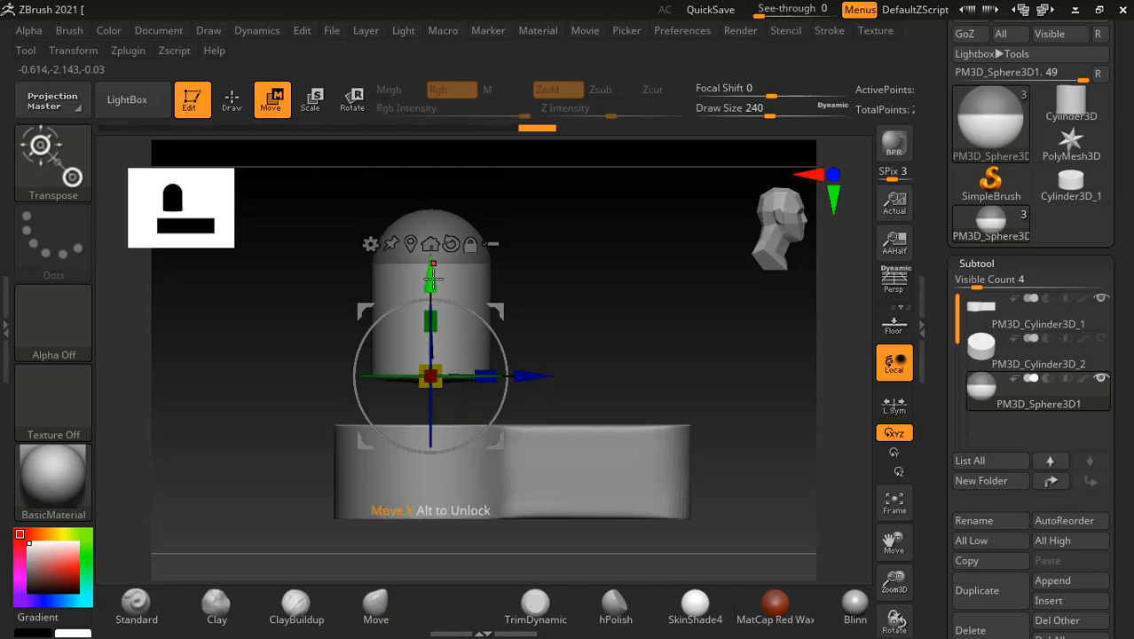
left_click_drag(431, 284, 430, 337)
left_click(232, 99)
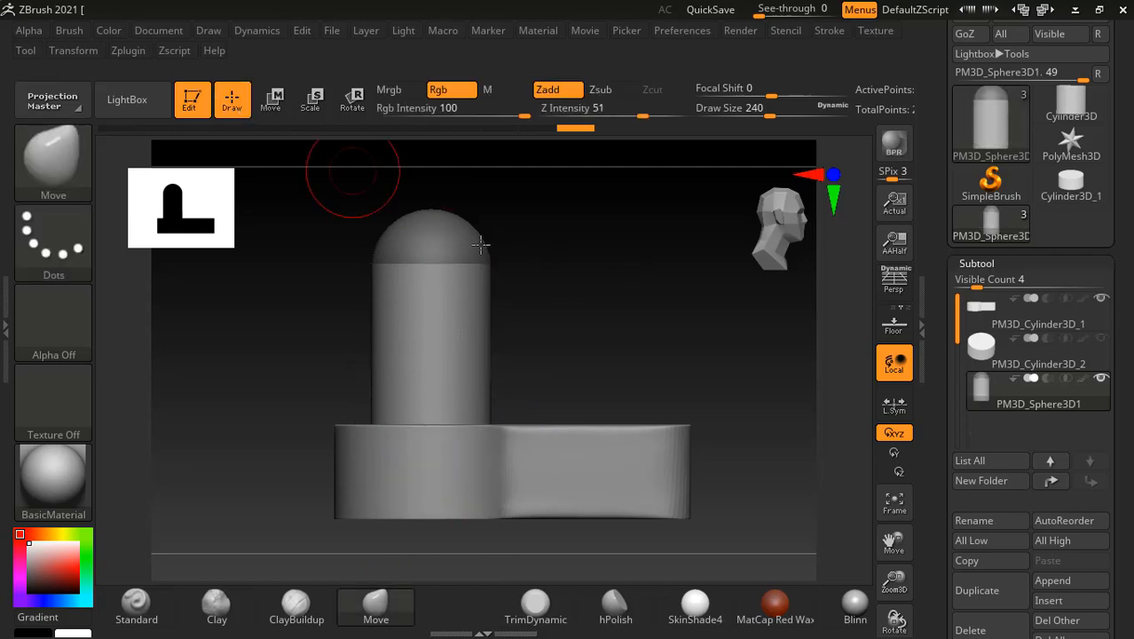
mouse_move(612, 294)
left_mouse_down()
mouse_move(612, 372)
mouse_move(643, 320)
mouse_move(632, 320)
mouse_move(630, 264)
mouse_move(610, 299)
mouse_move(651, 302)
mouse_move(653, 385)
mouse_move(638, 308)
left_mouse_up()
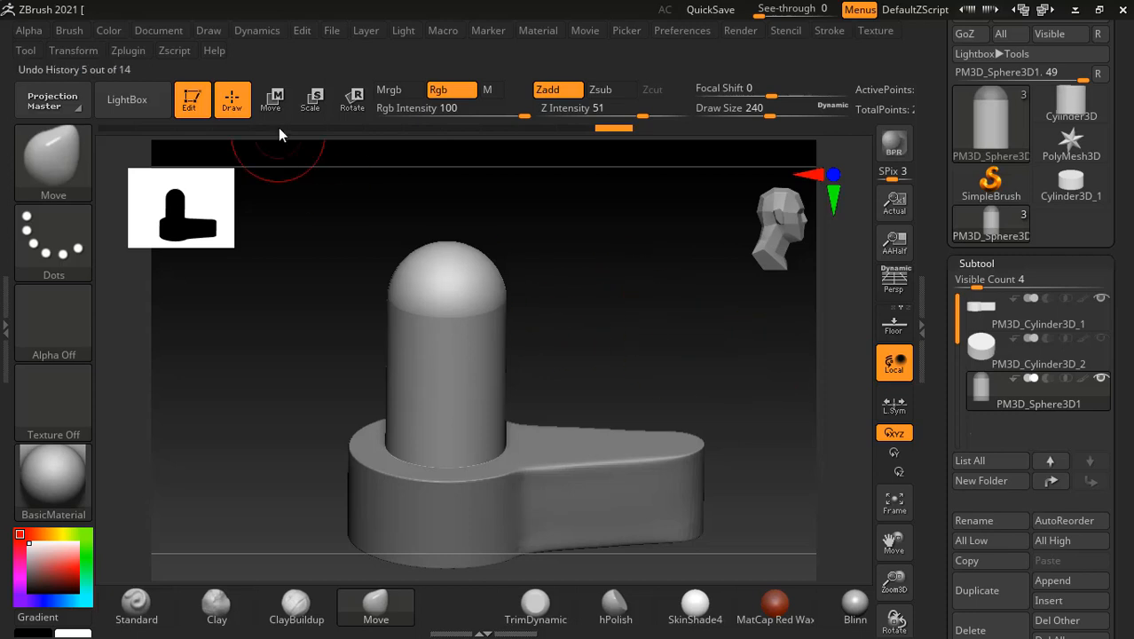
Shorten the domed column along its vertical axis with the Scale gizmo and turn on the polygon wireframe display.
left_click(313, 99)
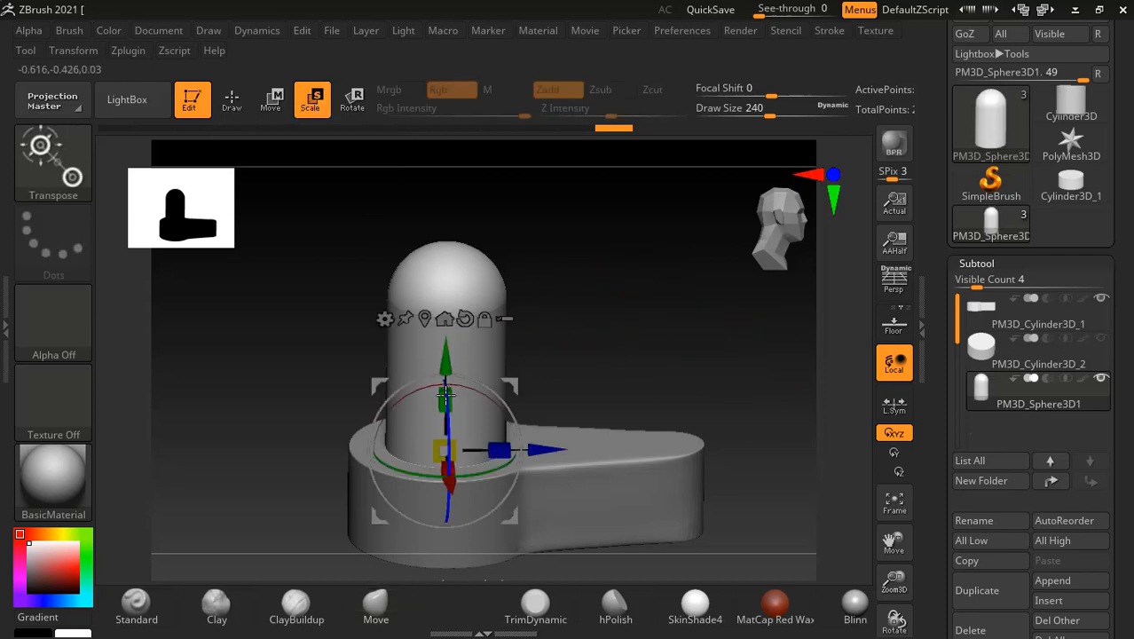
left_click_drag(546, 352, 615, 349)
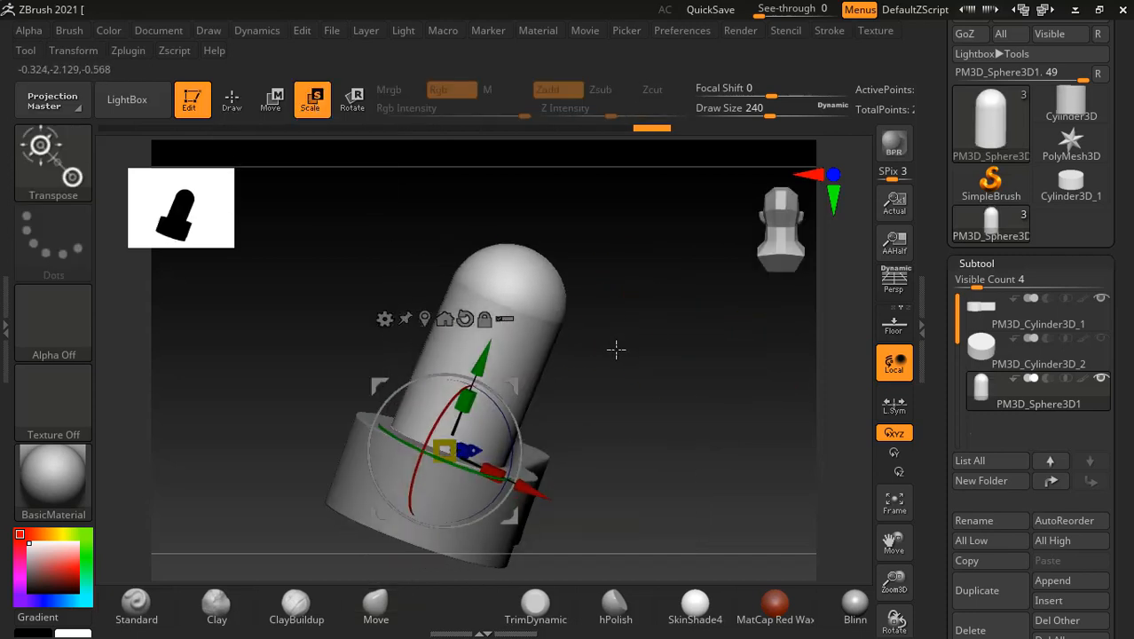
left_click_drag(466, 402, 457, 423)
left_click_drag(612, 309, 637, 282)
key("shift+f")
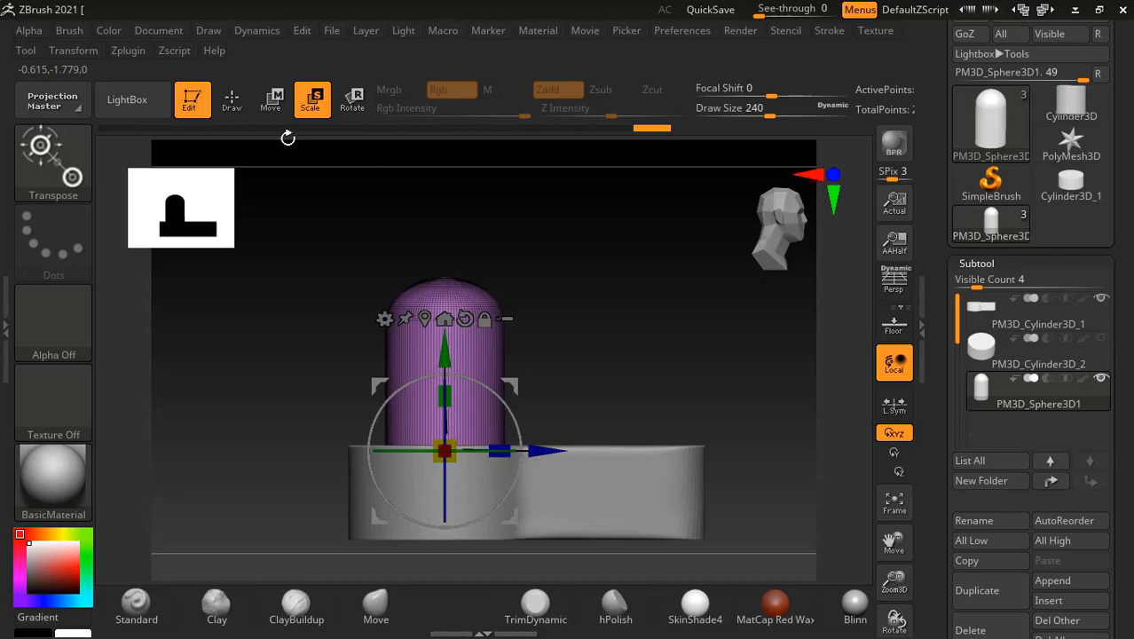
Scale the domed column down slightly and uniformly around its foot with the gizmo.
key("q")
left_click_drag(611, 330, 608, 326, "alt")
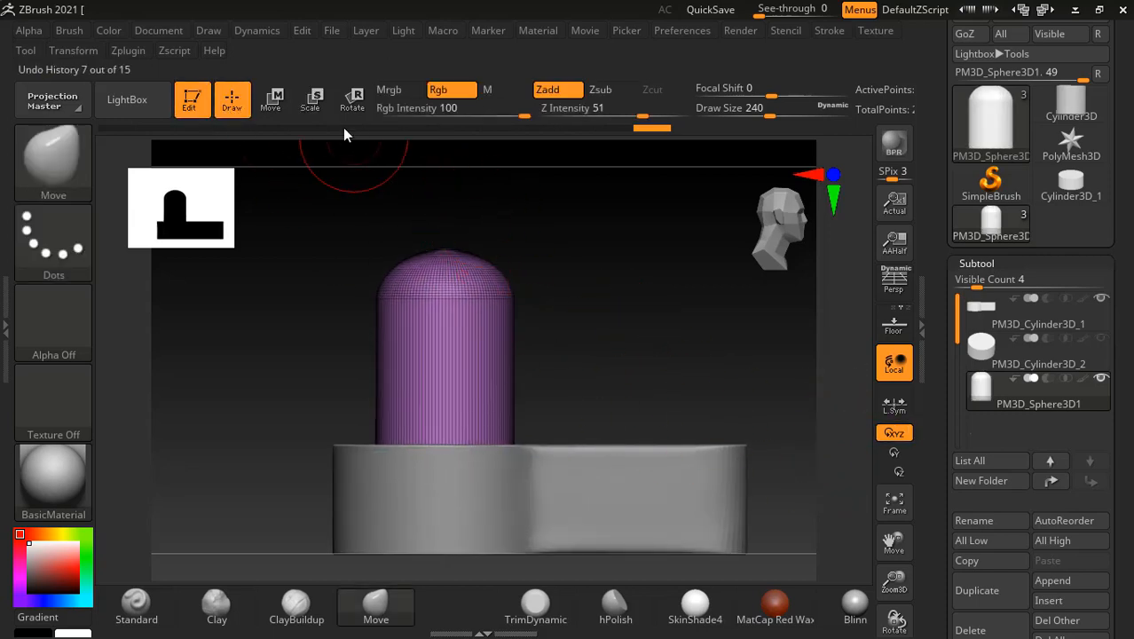
left_click(310, 99)
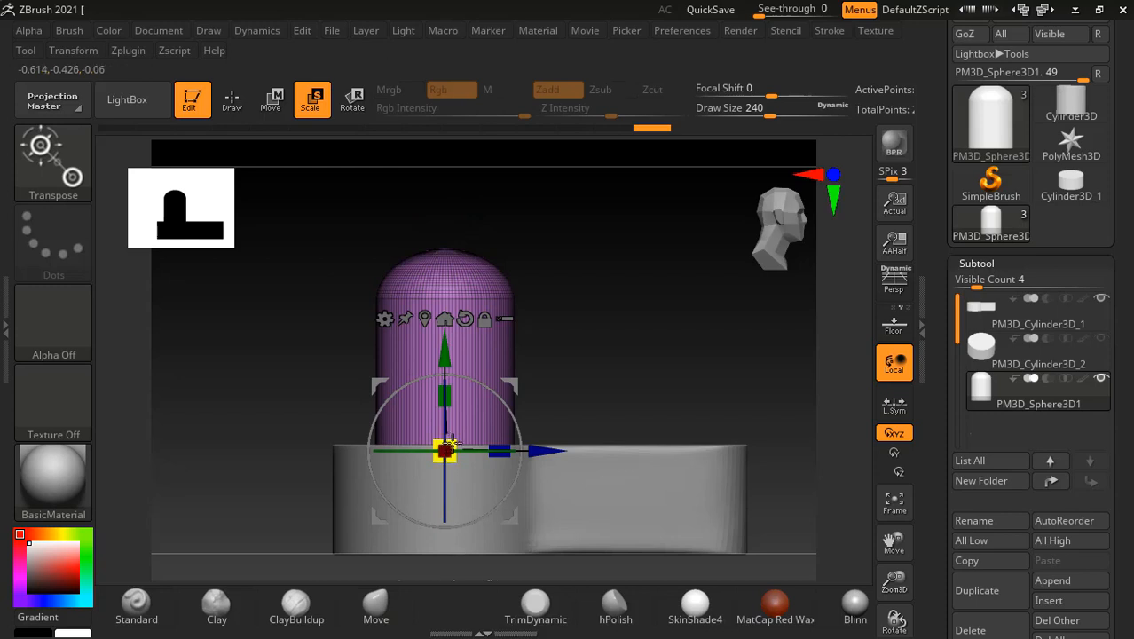
left_click_drag(451, 443, 443, 452)
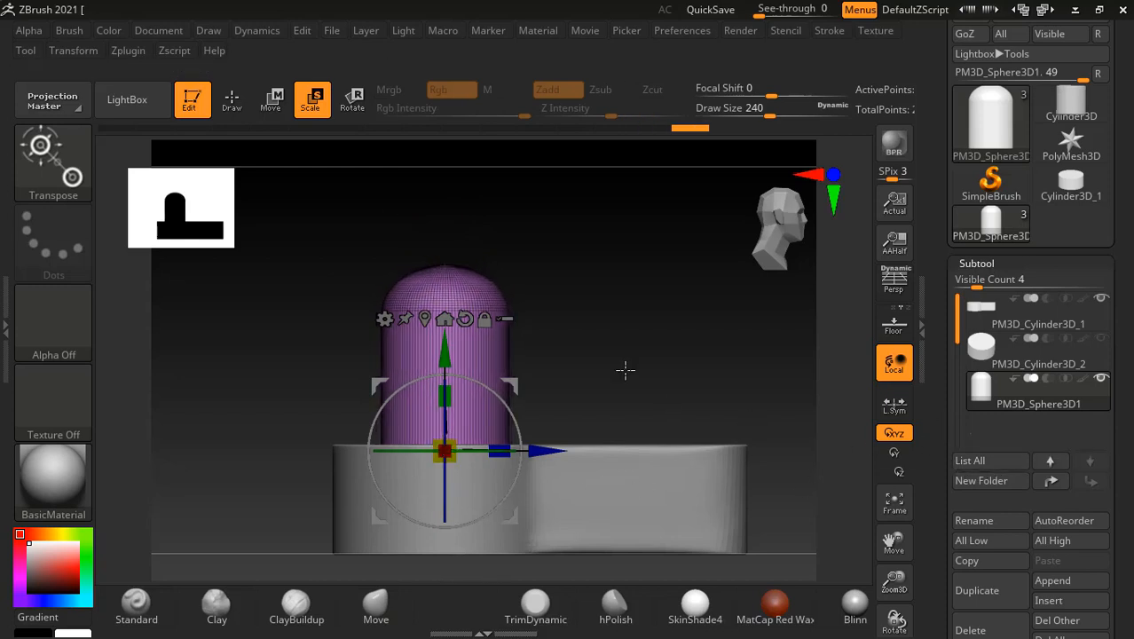
Retopologize the domed column with ZRemesher at a target polygon count of 5.
left_click(232, 99)
mouse_move(599, 352)
left_mouse_down()
mouse_move(605, 451)
mouse_move(593, 378)
left_mouse_up()
left_click_drag(935, 443, 923, 315)
left_click(976, 544)
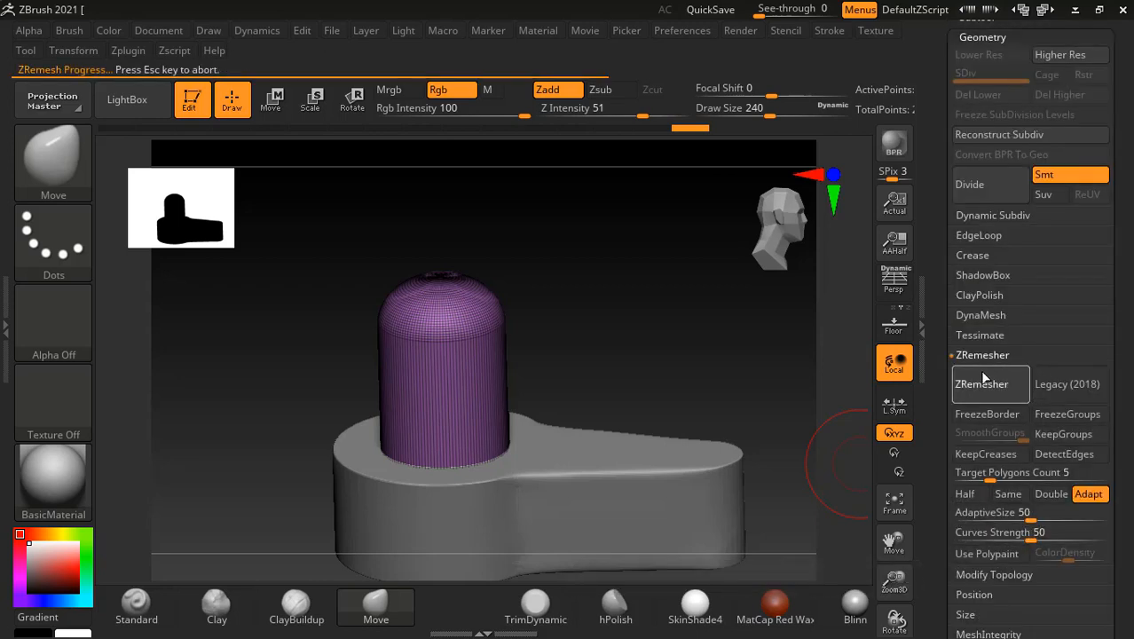
left_click_drag(641, 320, 688, 291)
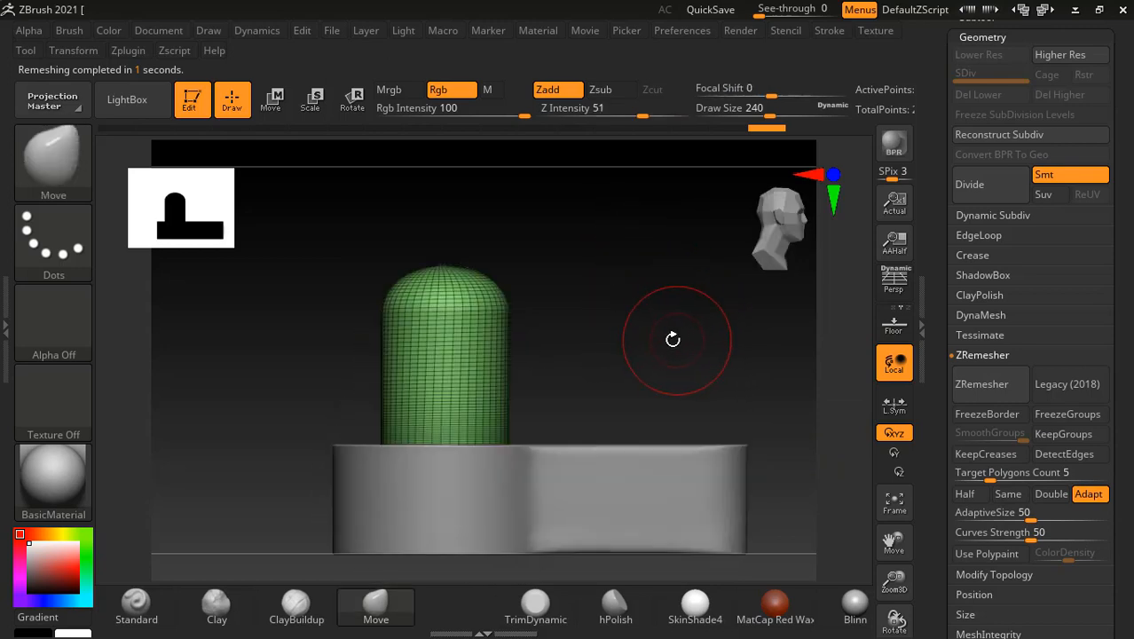
Make the base with the tapered handle the active subtool and examine its top surface around the column.
left_click_drag(655, 258, 665, 329)
left_click(654, 406, "alt")
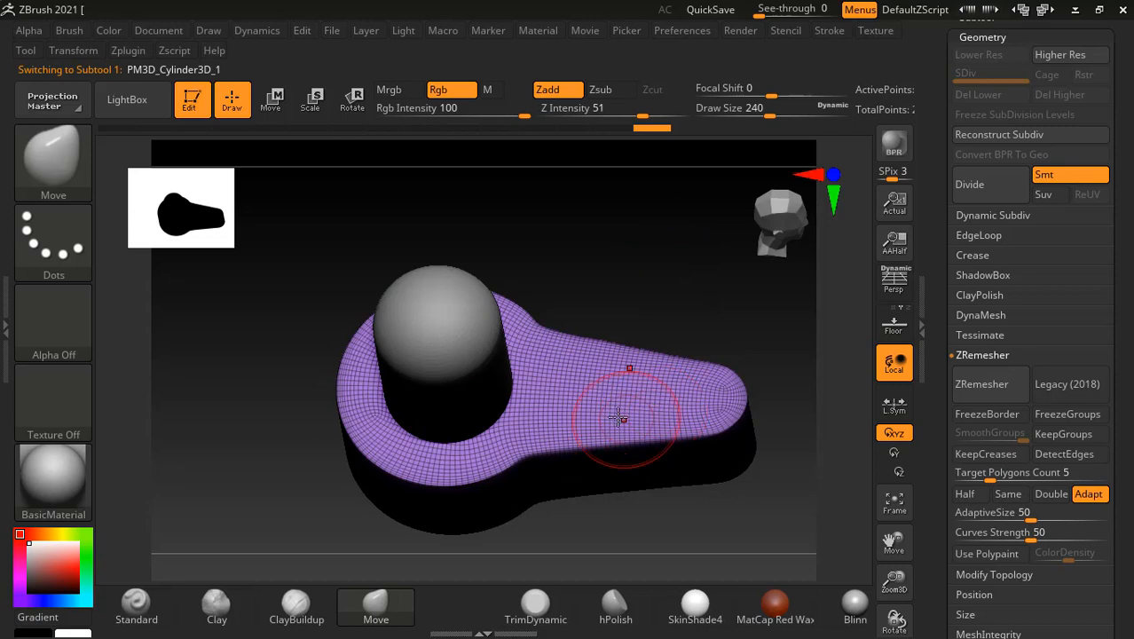
left_click_drag(622, 276, 637, 316)
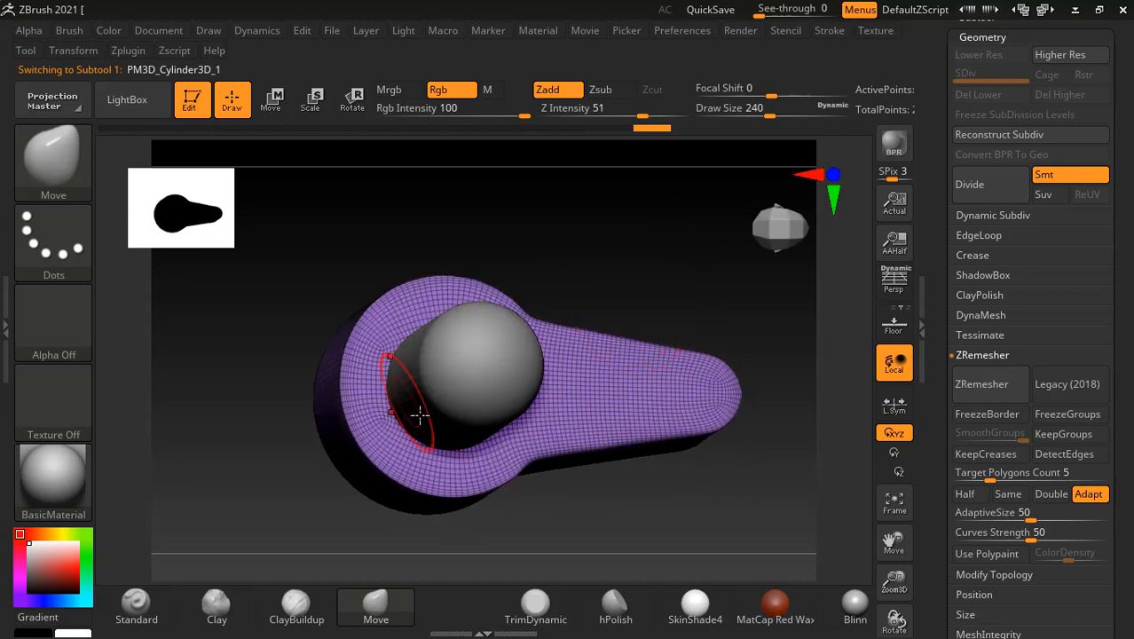
key("ctrl")
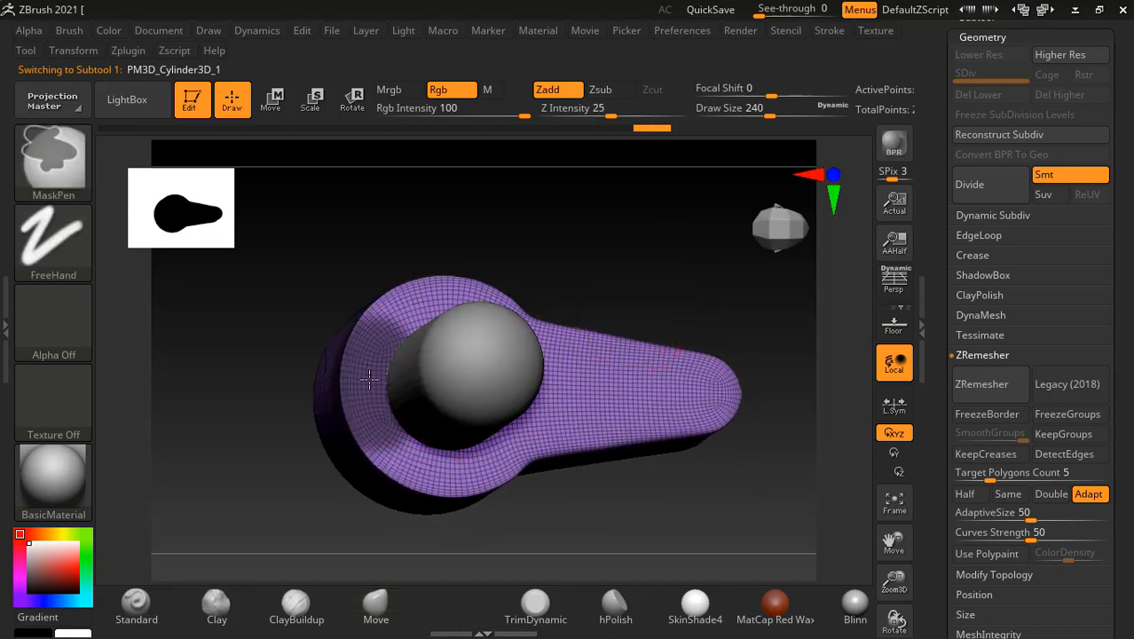
mouse_move(599, 299)
left_mouse_down()
mouse_move(626, 195)
mouse_move(669, 269)
left_mouse_up()
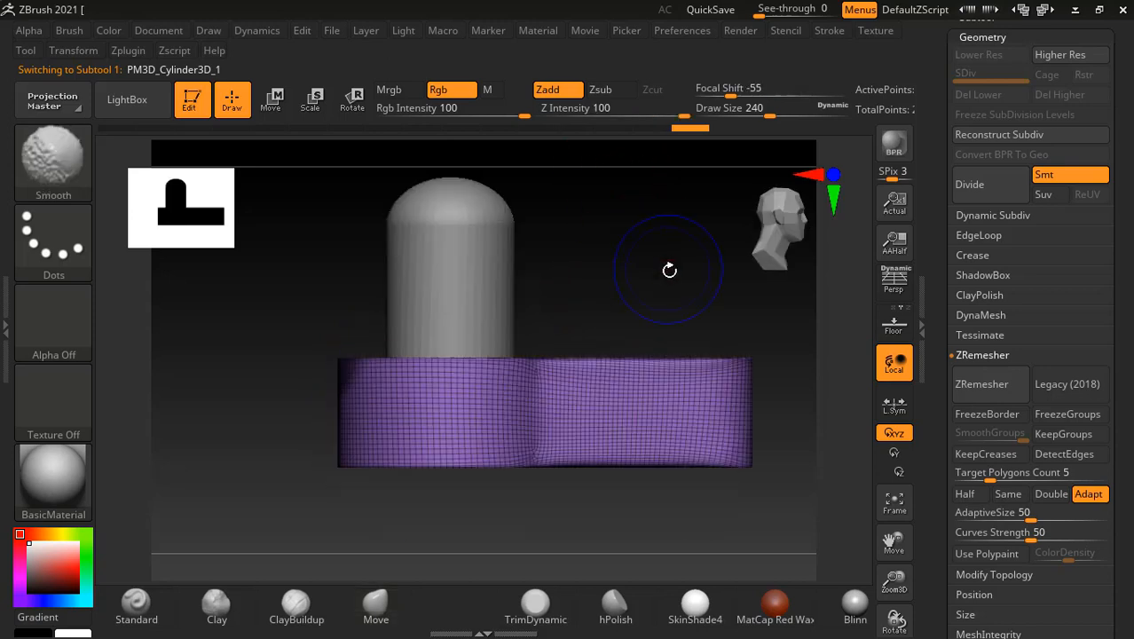
key("shift")
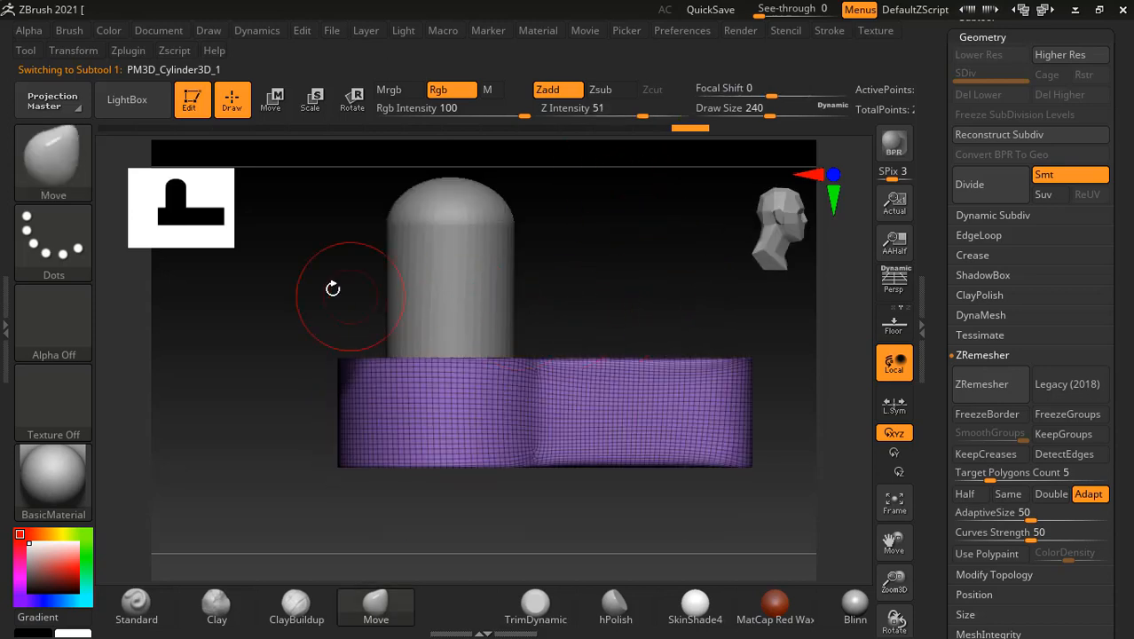
Isolate the base's thin top layer by hiding all of its geometry below the upper edge.
mouse_move(260, 296)
left_mouse_down("ctrl")
mouse_move(764, 408)
mouse_move(779, 387)
mouse_move(766, 380)
left_mouse_up("ctrl")
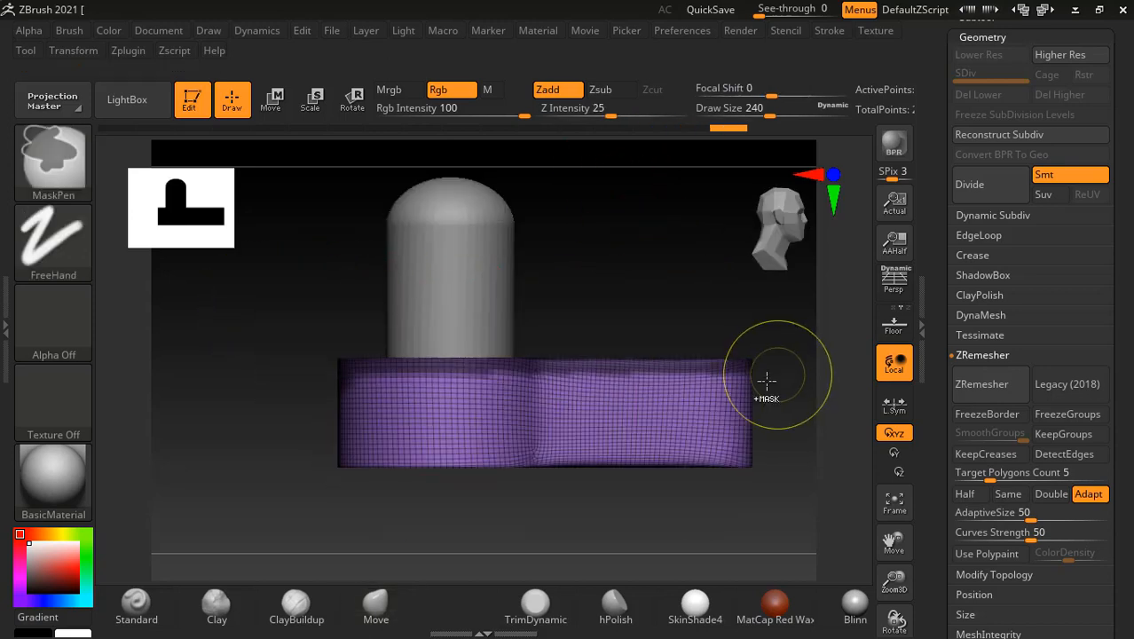
left_click_drag(779, 326, 229, 362, "ctrl+shift")
left_click_drag(610, 280, 617, 346)
left_click_drag(612, 468, 561, 478, "alt")
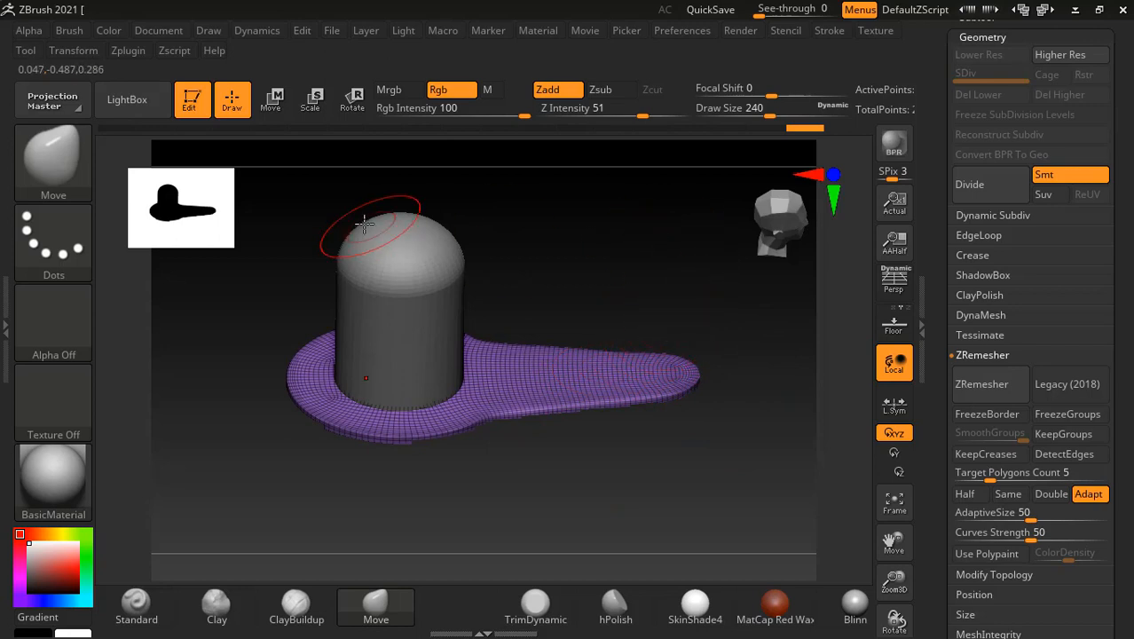
Mask the whole isolated top layer of the base and open the Masking options.
mouse_move(264, 214)
left_mouse_down("ctrl")
mouse_move(463, 430)
mouse_move(751, 463)
left_mouse_up("ctrl")
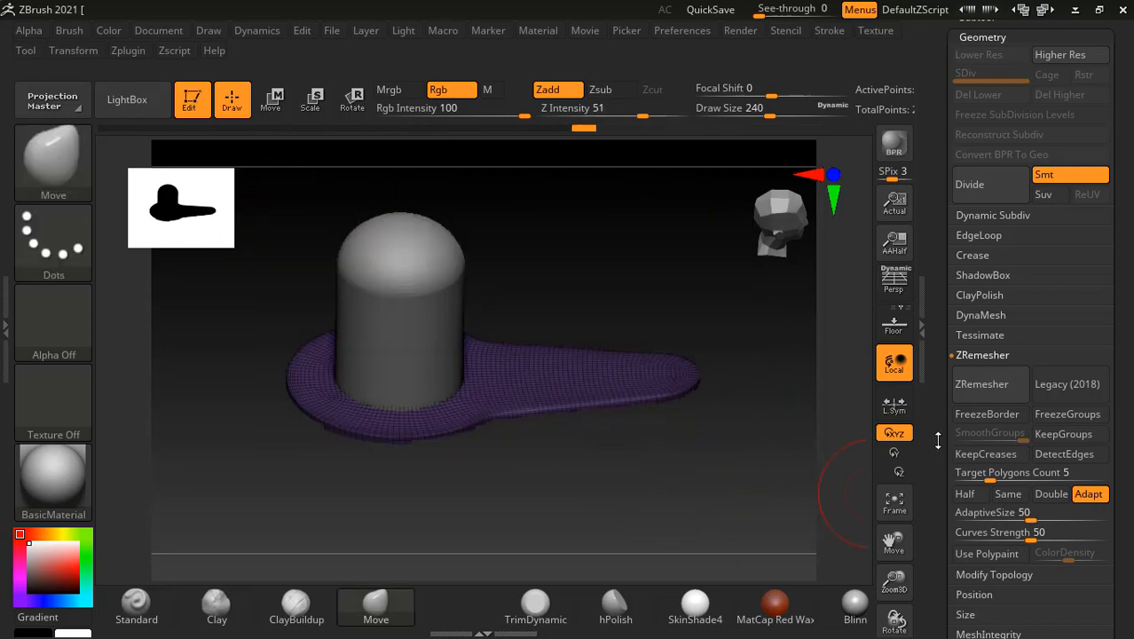
left_click_drag(937, 440, 936, 268)
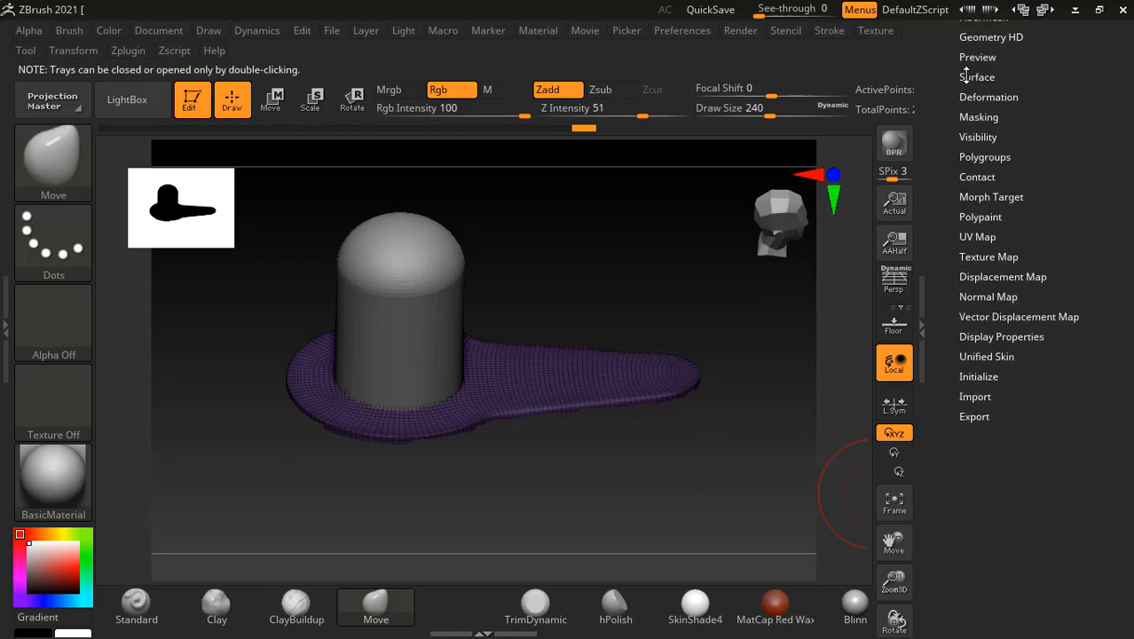
left_click_drag(950, 113, 956, 171)
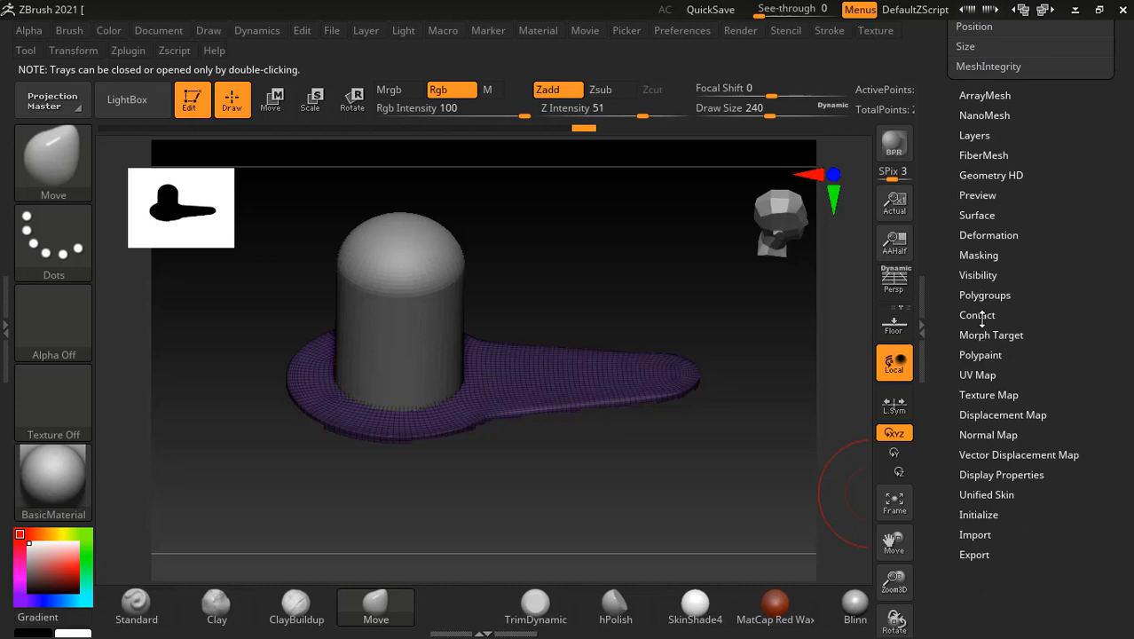
left_click(987, 255)
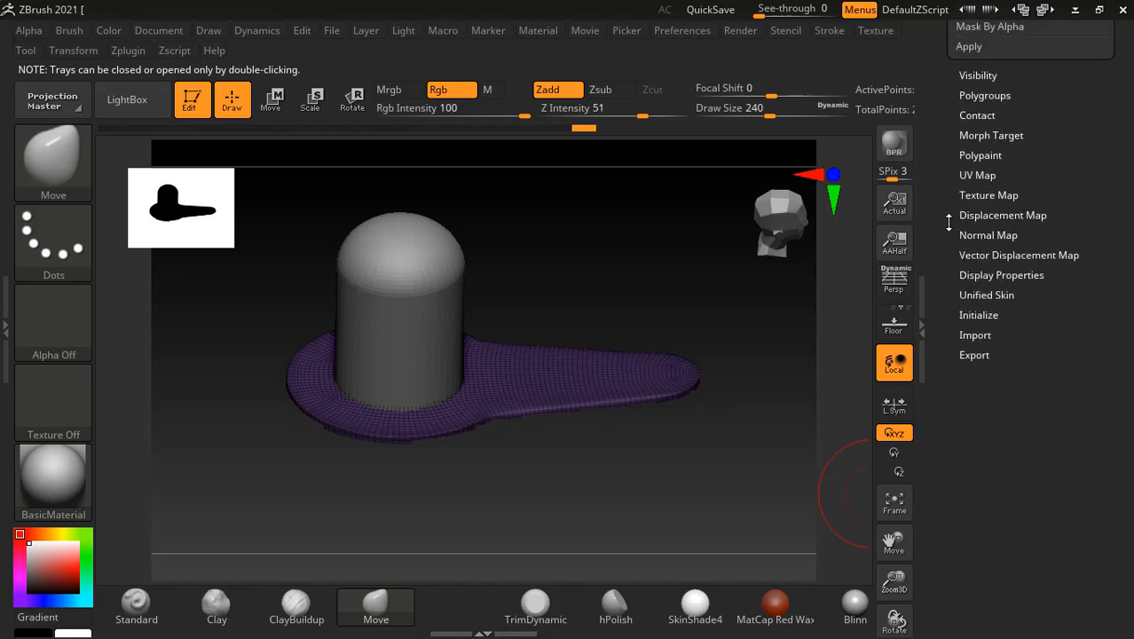
left_click_drag(948, 223, 954, 497)
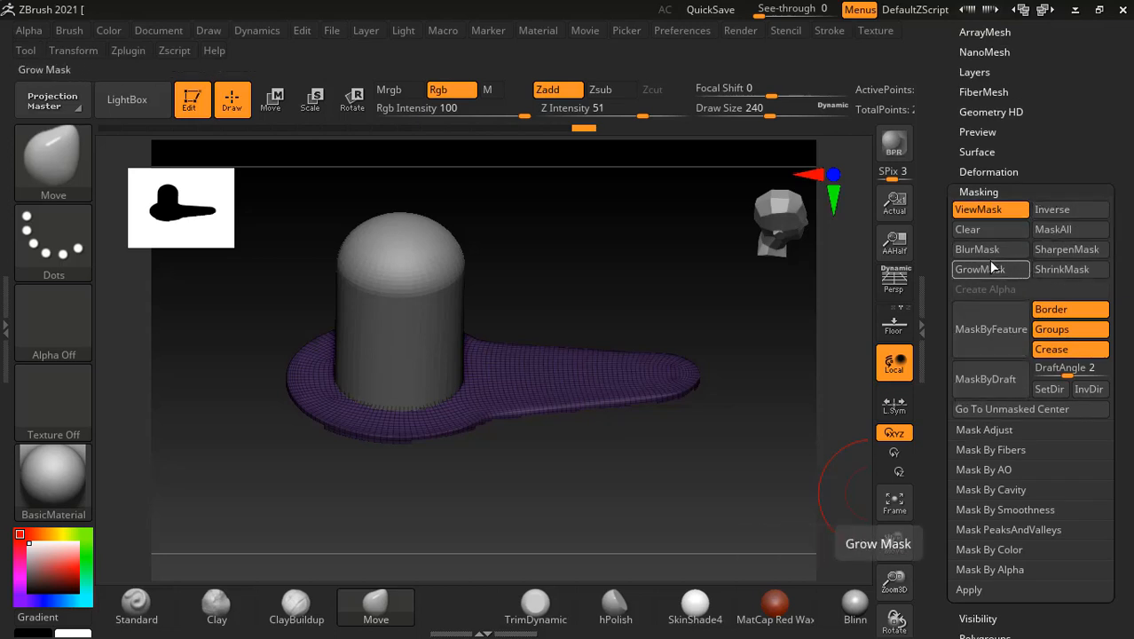
left_click(1068, 213)
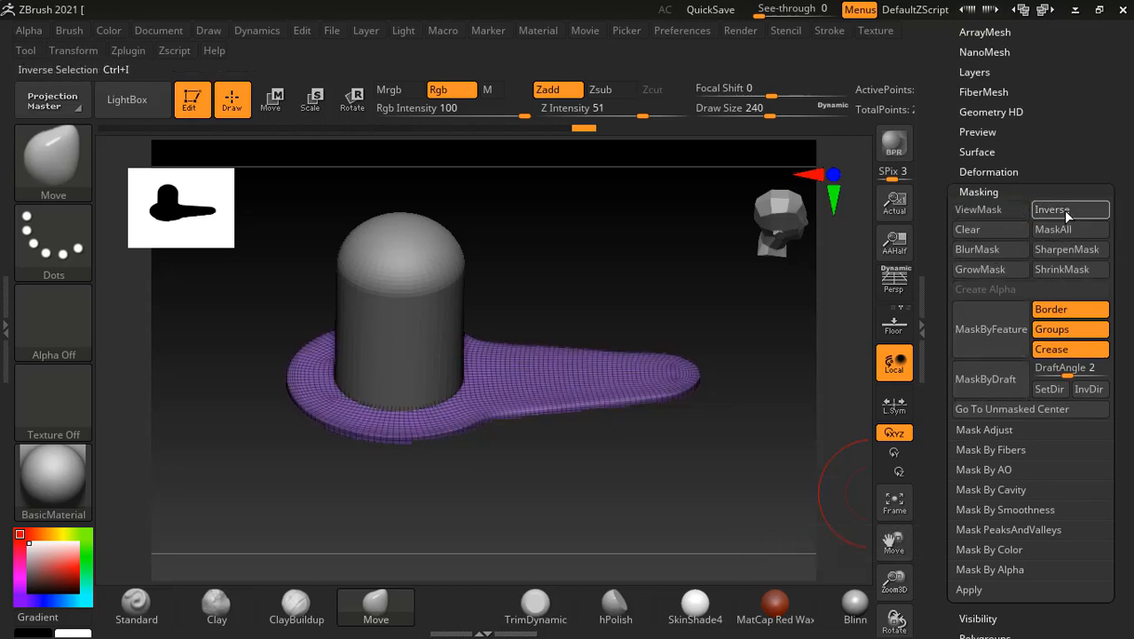
left_click(1067, 213)
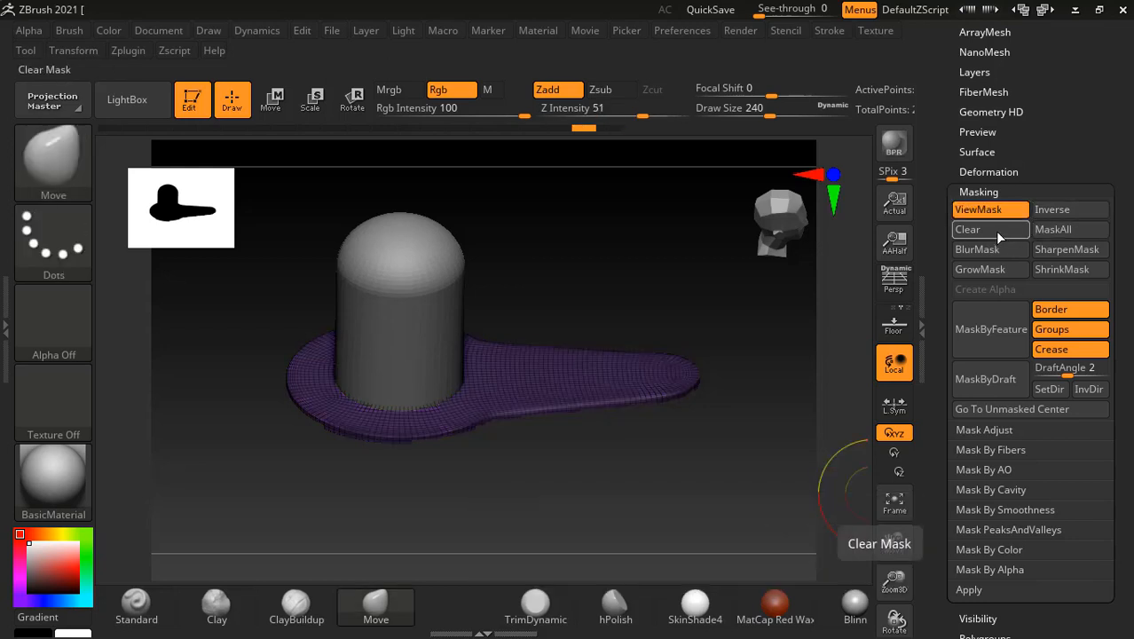
left_click(994, 230)
key("ctrl+z")
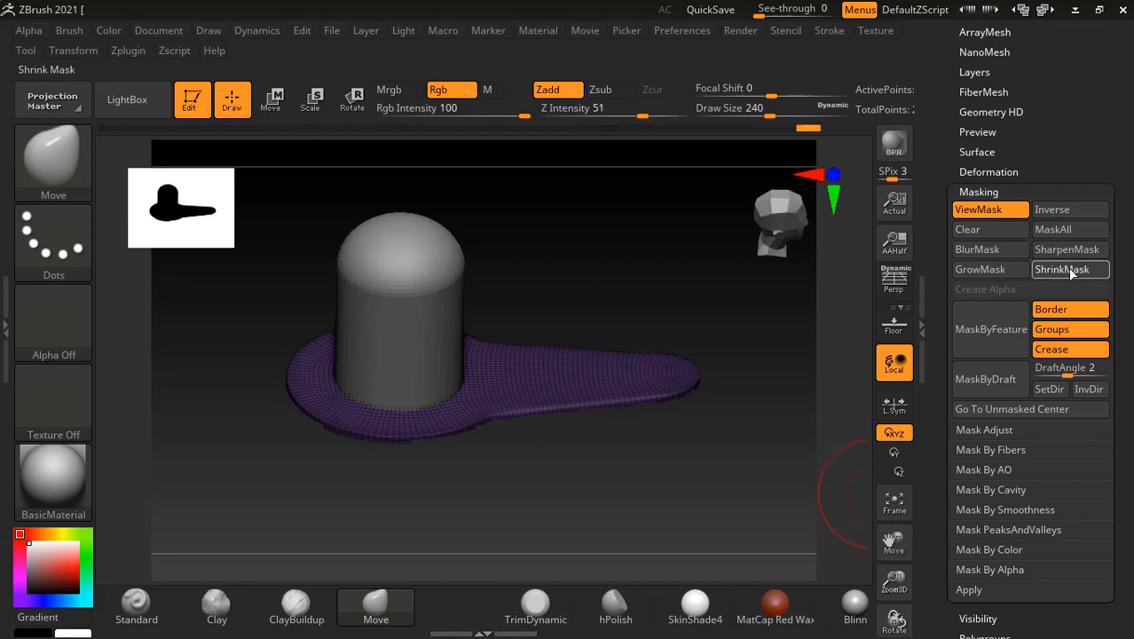
Show the hidden part of the base again and shrink the mask on its top surface with ShrinkMask.
key("ctrl+shift+z")
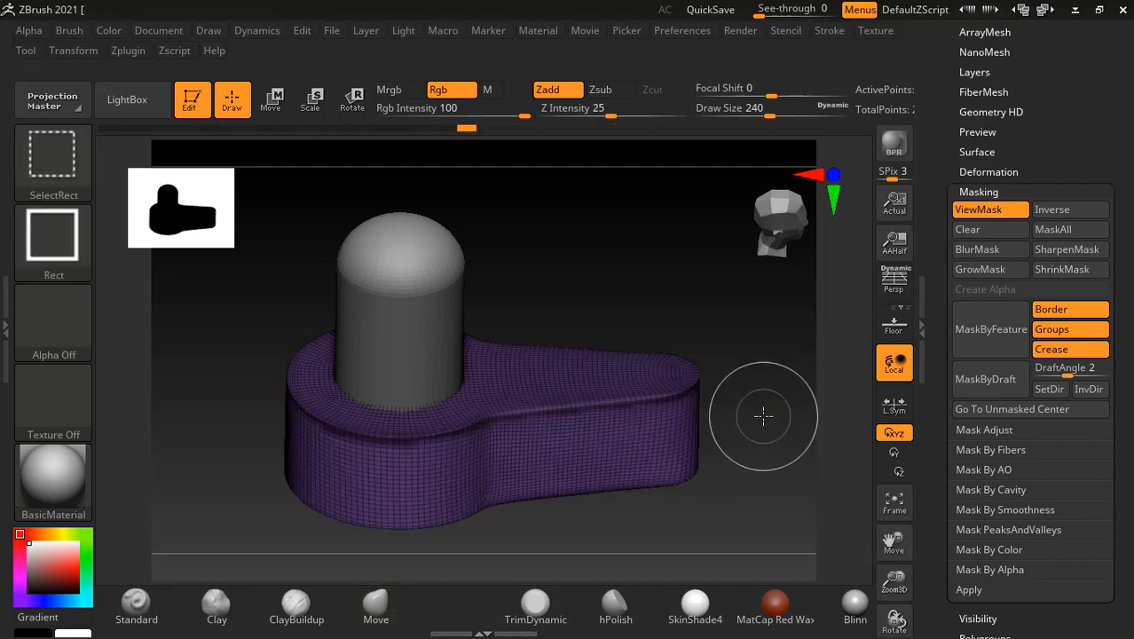
left_click(1075, 270)
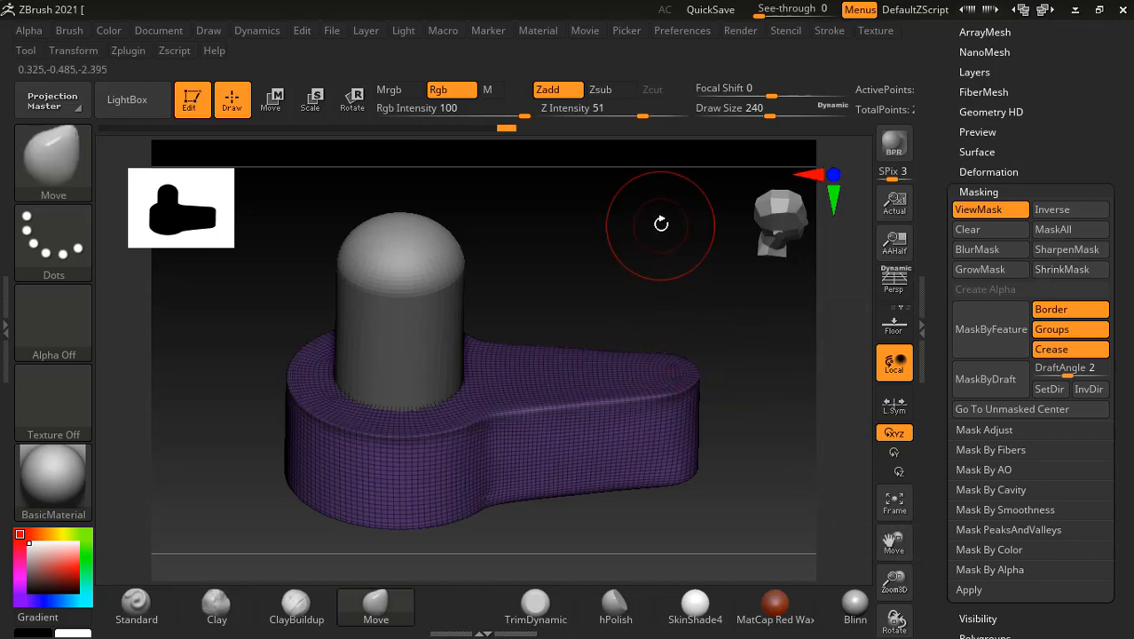
left_click_drag(658, 222, 674, 253)
left_click(1075, 275)
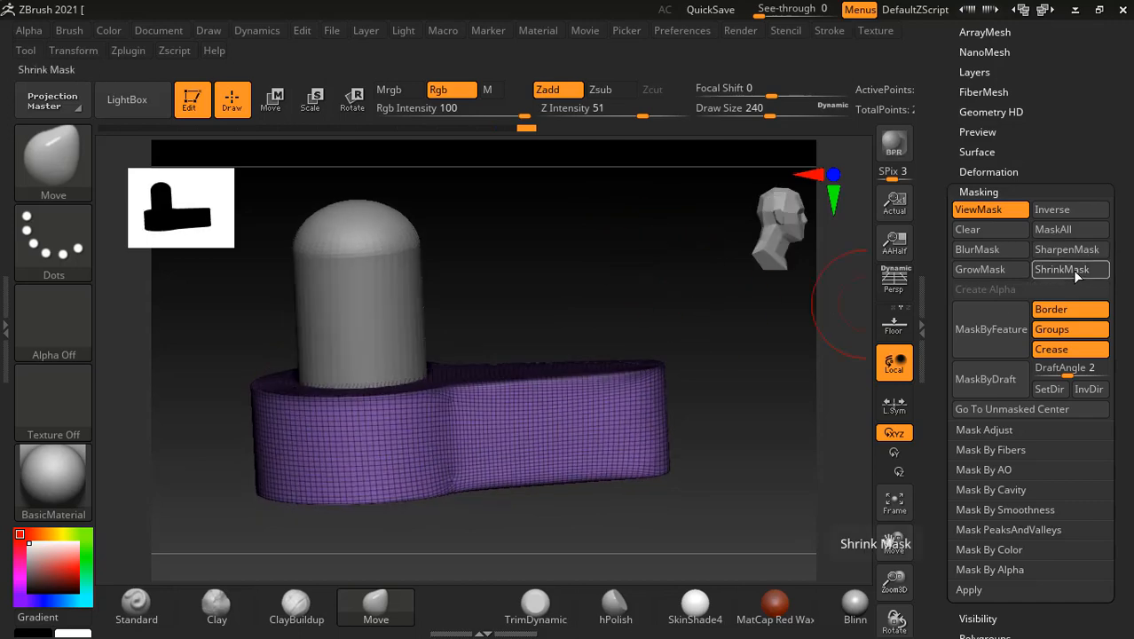
mouse_move(597, 256)
left_mouse_down()
mouse_move(607, 337)
mouse_move(597, 345)
left_mouse_up()
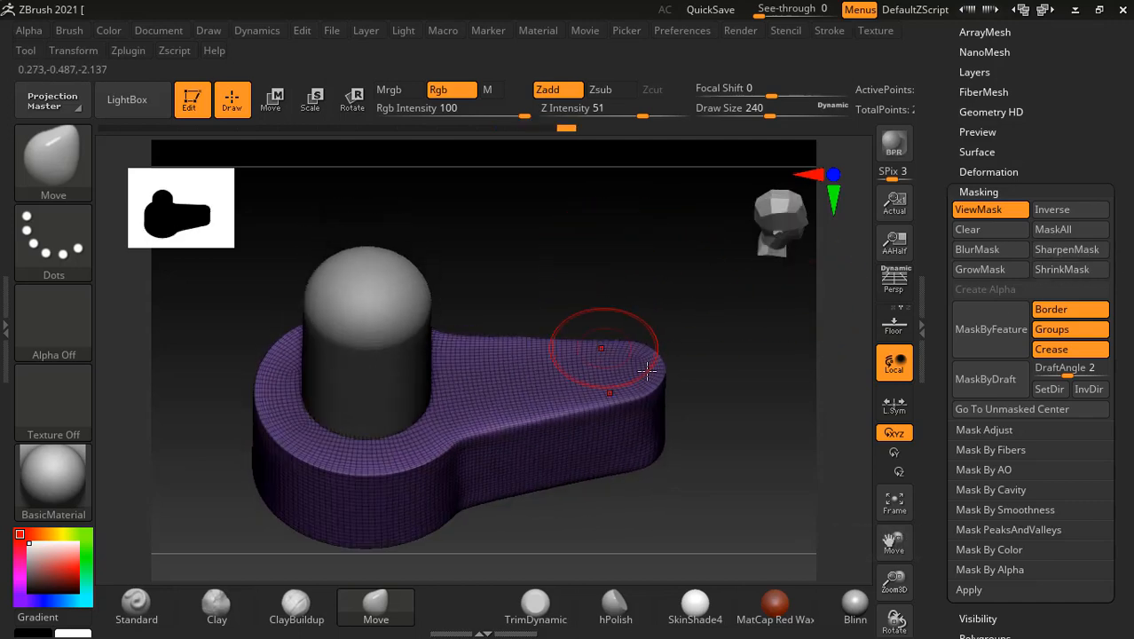
Turn off the wireframe display and alternate SharpenMask and ShrinkMask until the top mask sits inside the base's rim.
left_click(1014, 233)
key("shift+f")
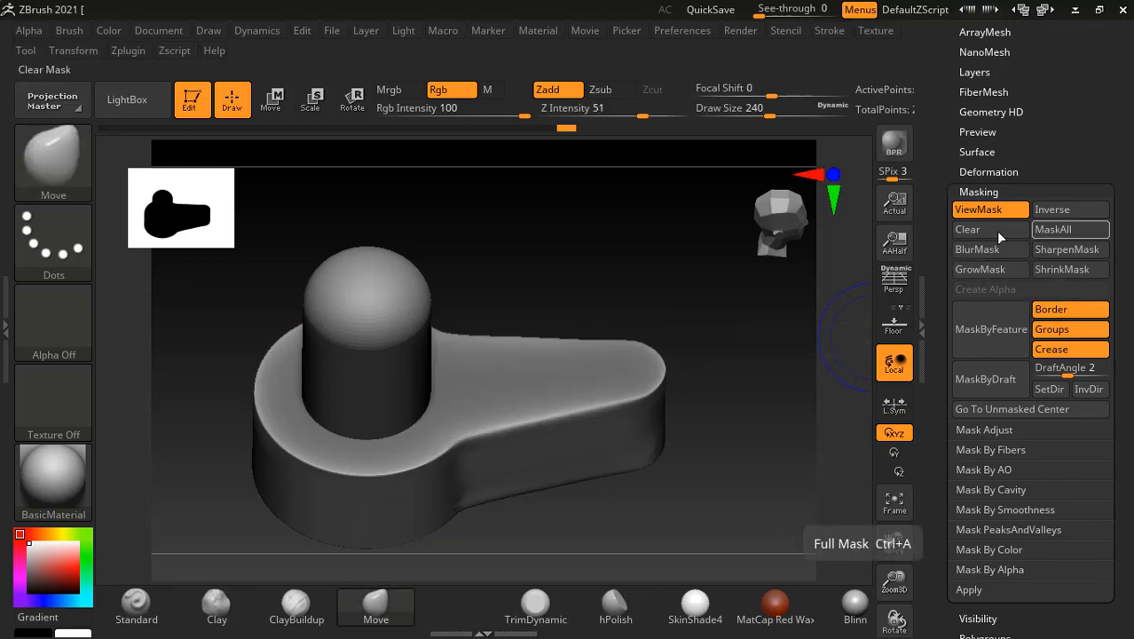
left_click(1071, 249)
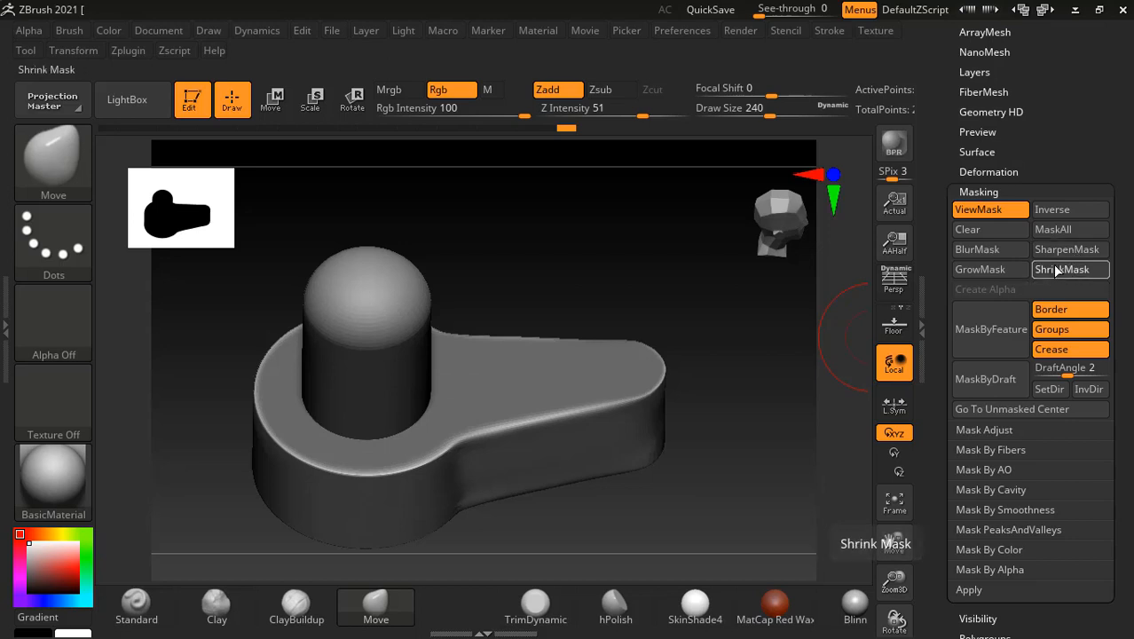
left_click(1056, 270)
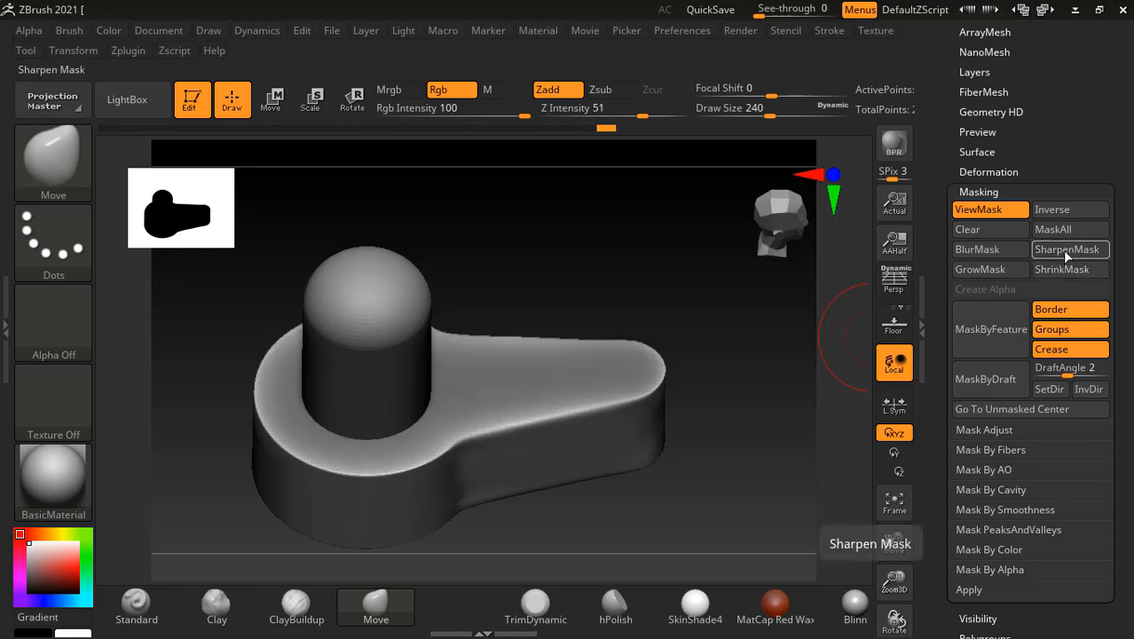
left_click(1064, 250)
left_click(1064, 272)
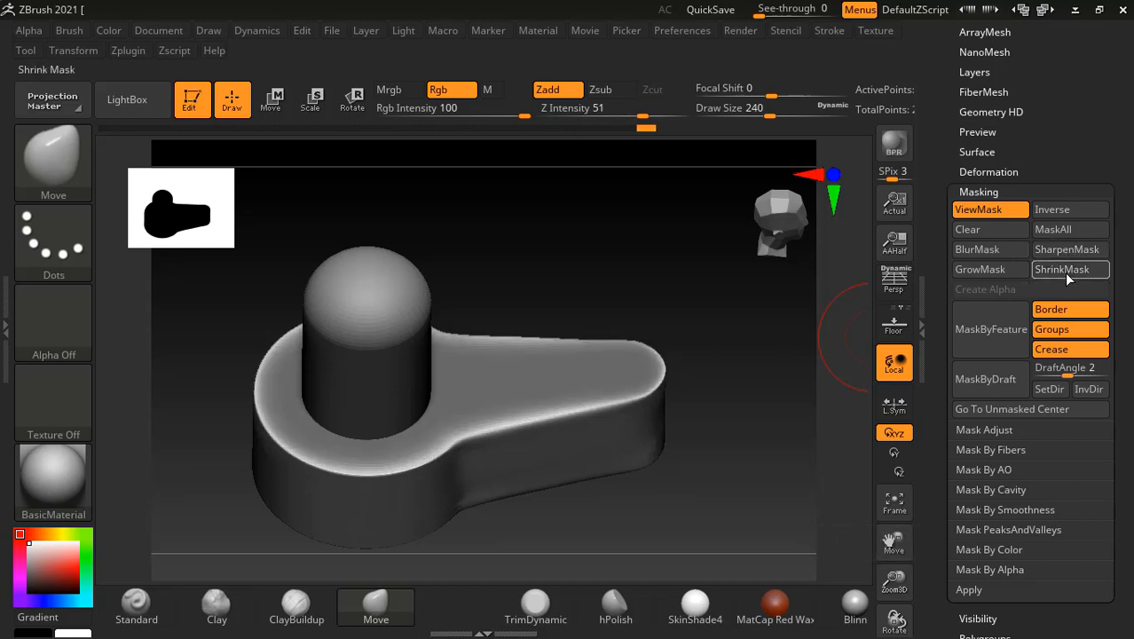
left_click(1065, 250)
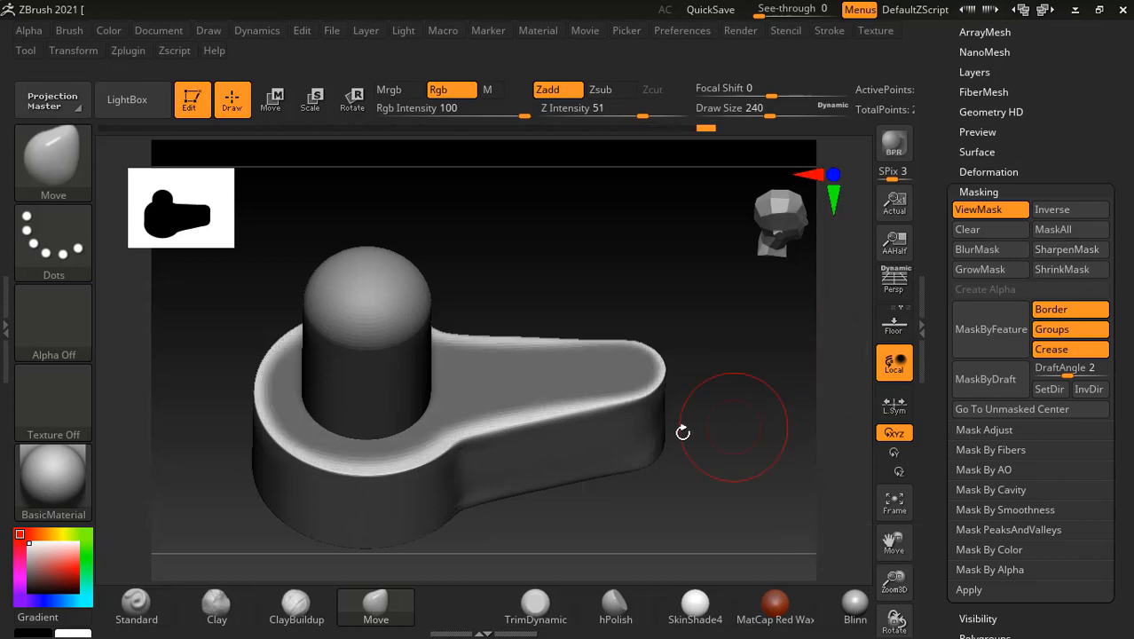
Paint the mask over the rounded tip of the handle from above with MaskPen at draw size 116.
mouse_move(734, 390)
left_mouse_down()
mouse_move(734, 460)
mouse_move(742, 343)
mouse_move(754, 400)
left_mouse_up()
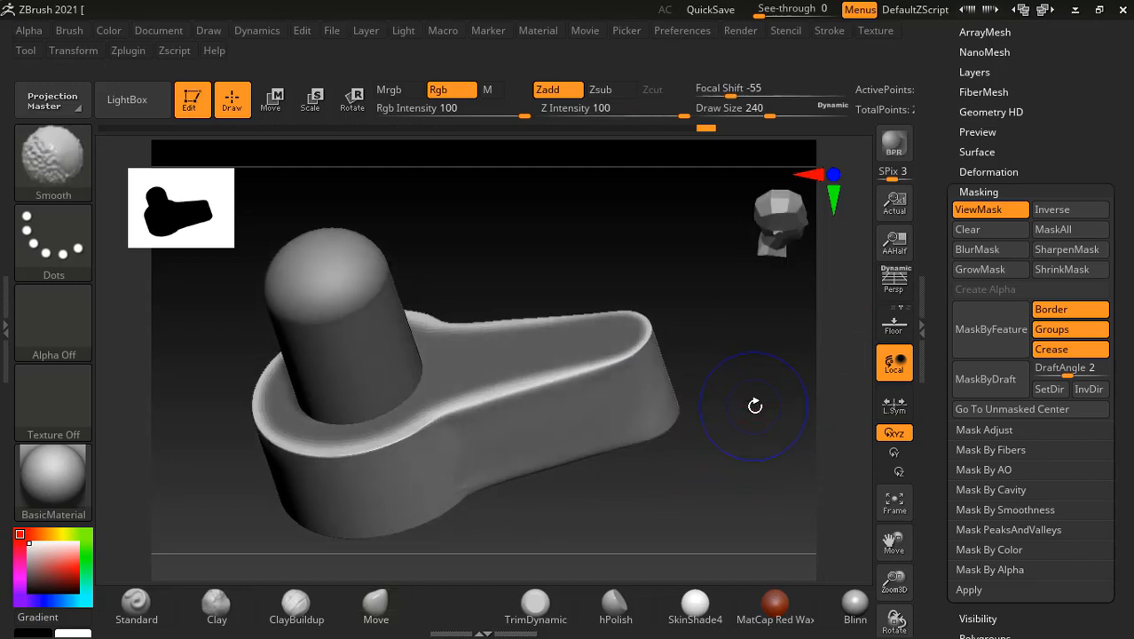
key("shift+f")
key("shift+f")
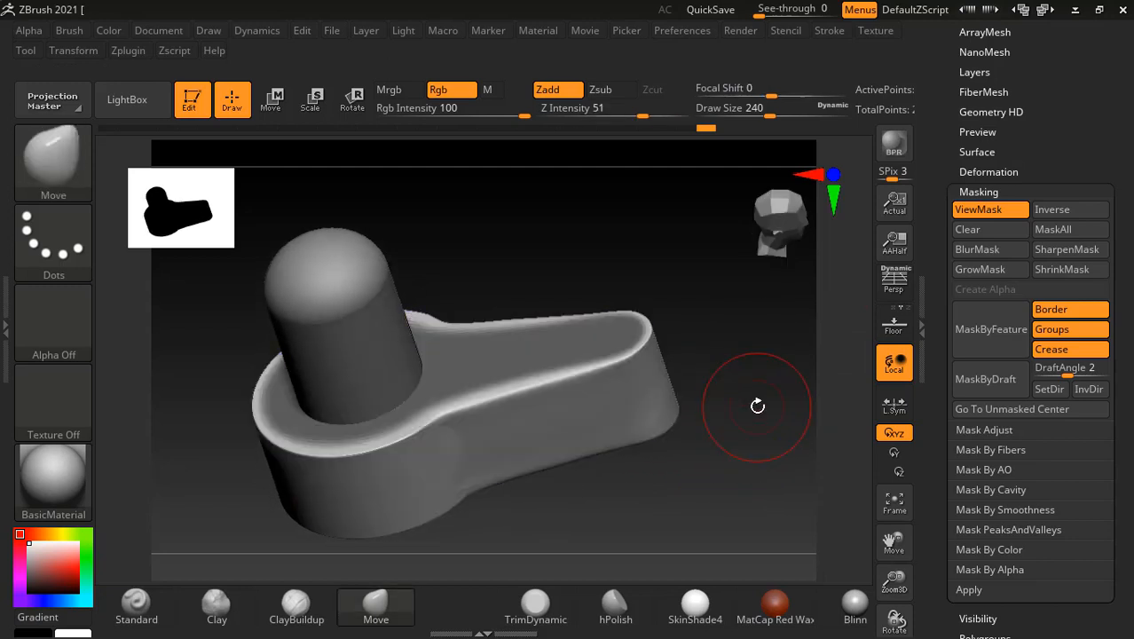
mouse_move(760, 406)
left_mouse_down()
mouse_move(774, 406)
mouse_move(753, 524)
mouse_move(790, 458)
mouse_move(774, 430)
mouse_move(786, 428)
mouse_move(771, 417)
left_mouse_up()
left_click_drag(729, 306, 620, 350, "alt")
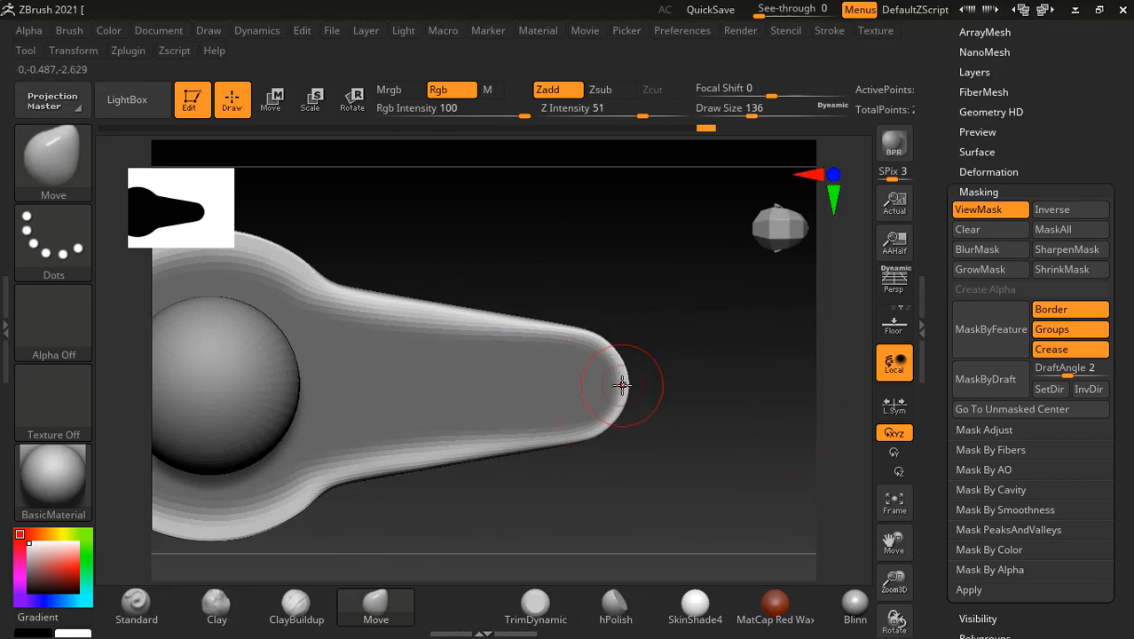
key("bracketleft")
key("ctrl")
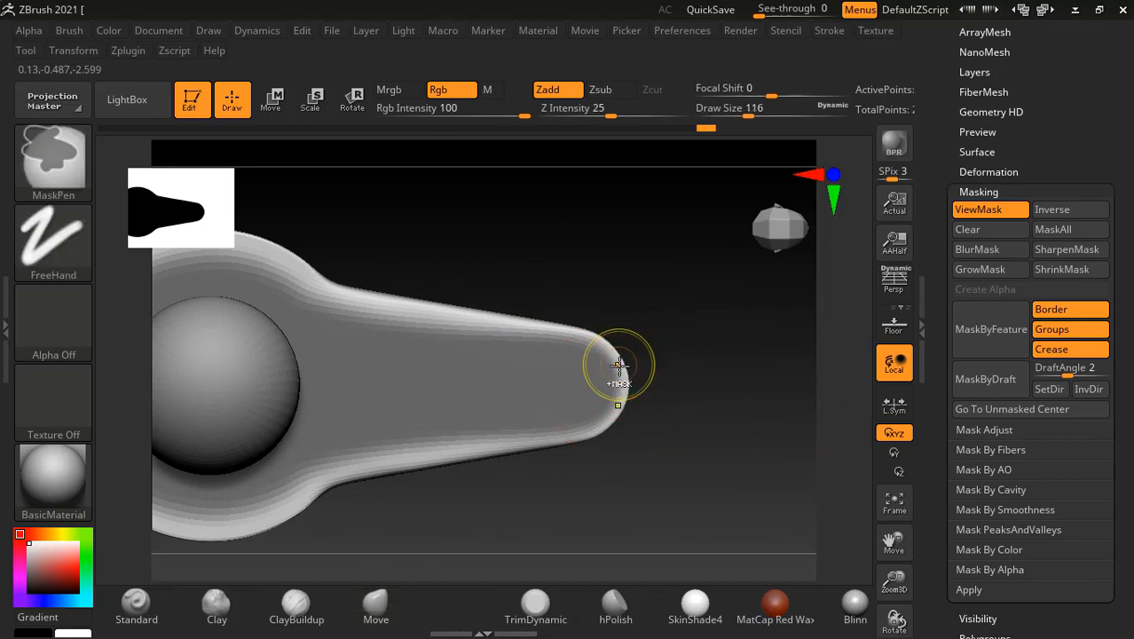
left_click_drag(620, 368, 610, 370, "ctrl")
key("ctrl")
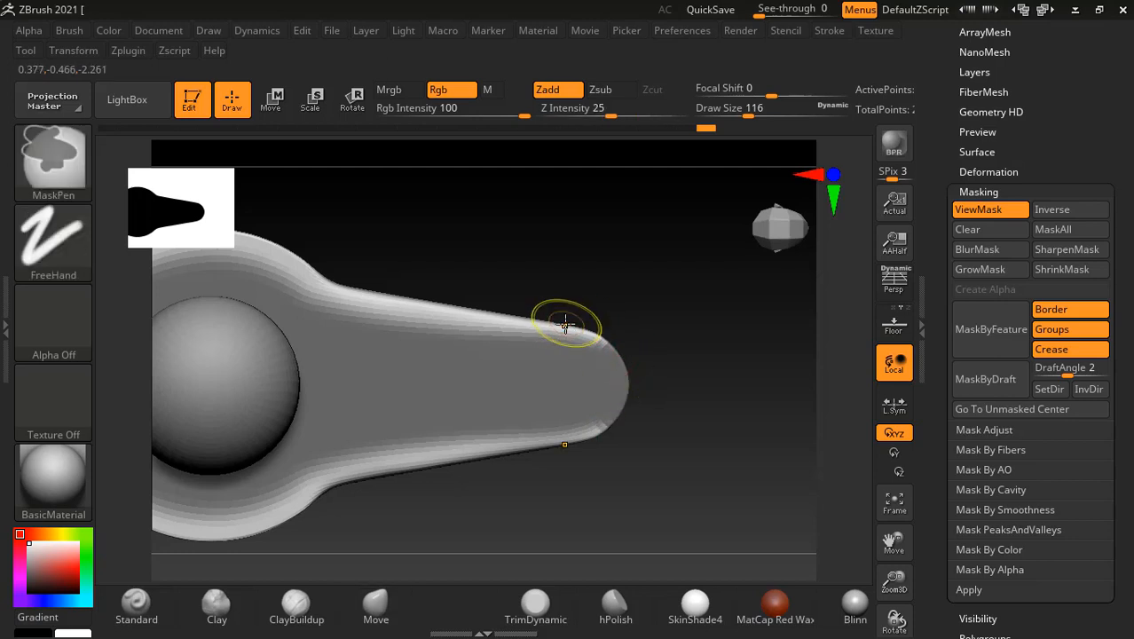
Try MaskPen strokes along the handle's edge beside the tip and undo them.
left_click_drag(569, 322, 579, 318, "ctrl")
key("ctrl+z")
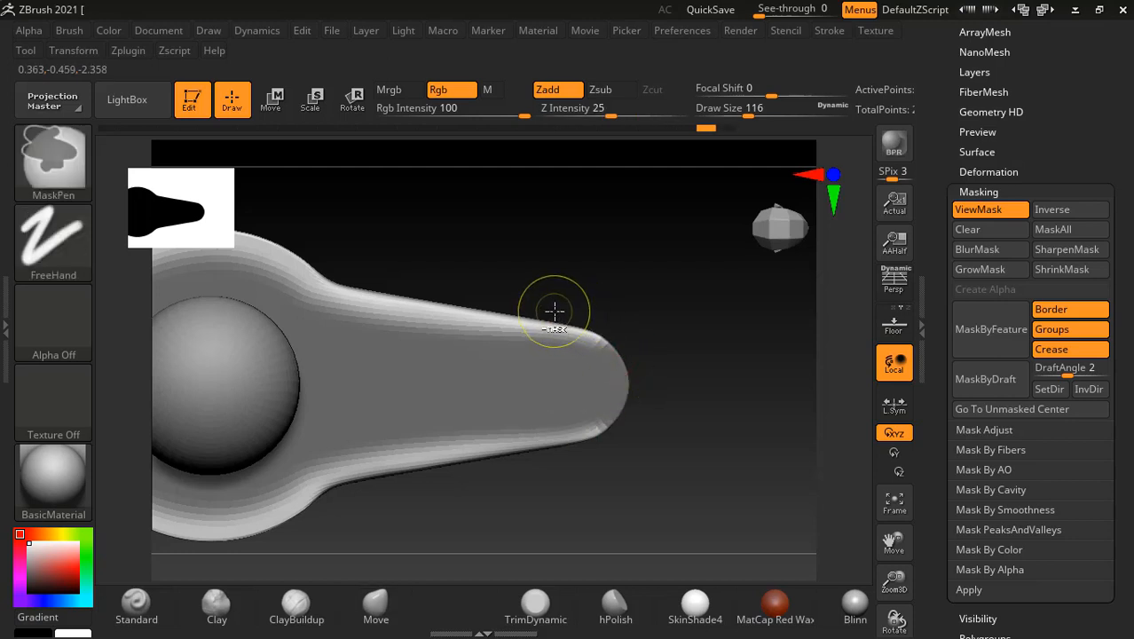
key("ctrl+z")
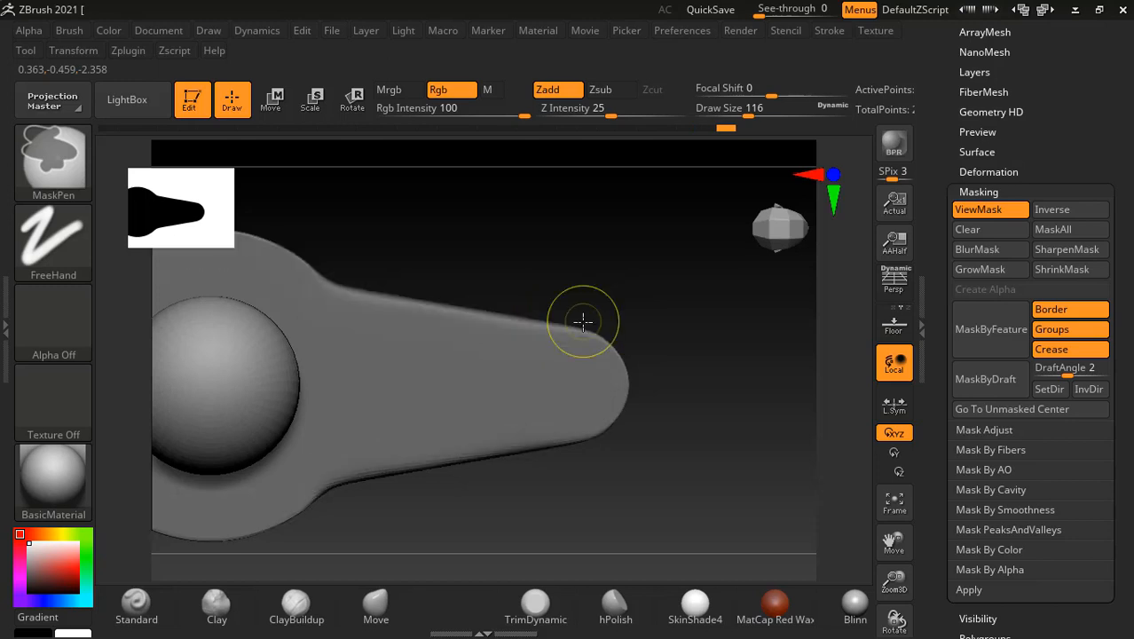
key("ctrl+shift+z")
key("ctrl+shift+z")
key("ctrl+z")
left_click_drag(584, 333, 576, 333, "ctrl")
key("ctrl+z")
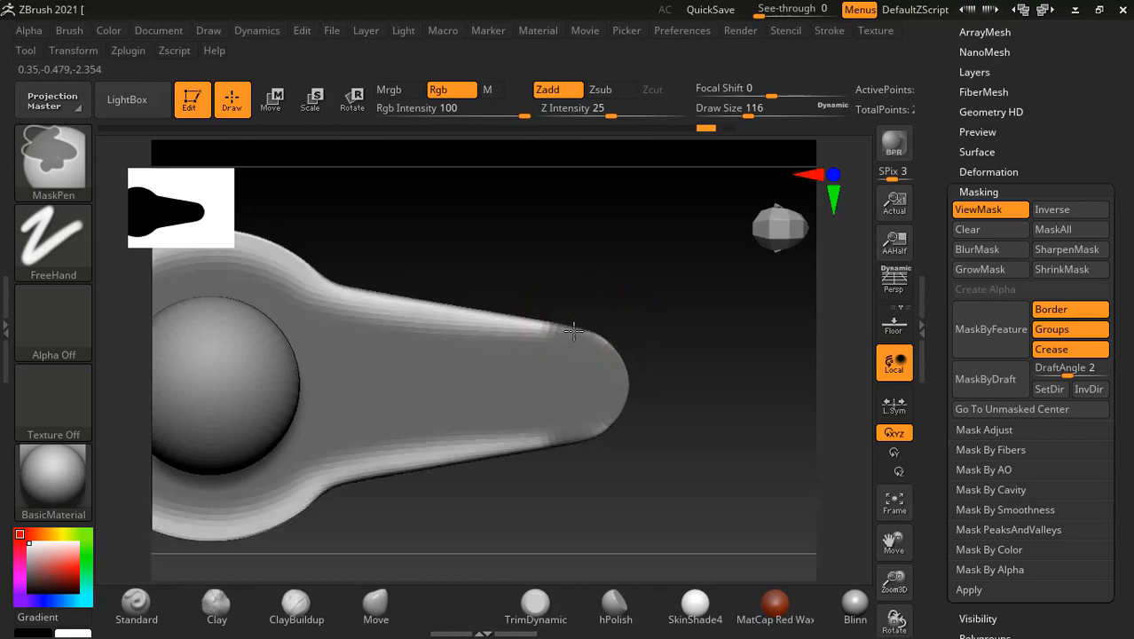
Unmask wide strips along both edges of the handle near its tip, leaving the tip's centre masked, and switch back to the Move brush.
key("shift")
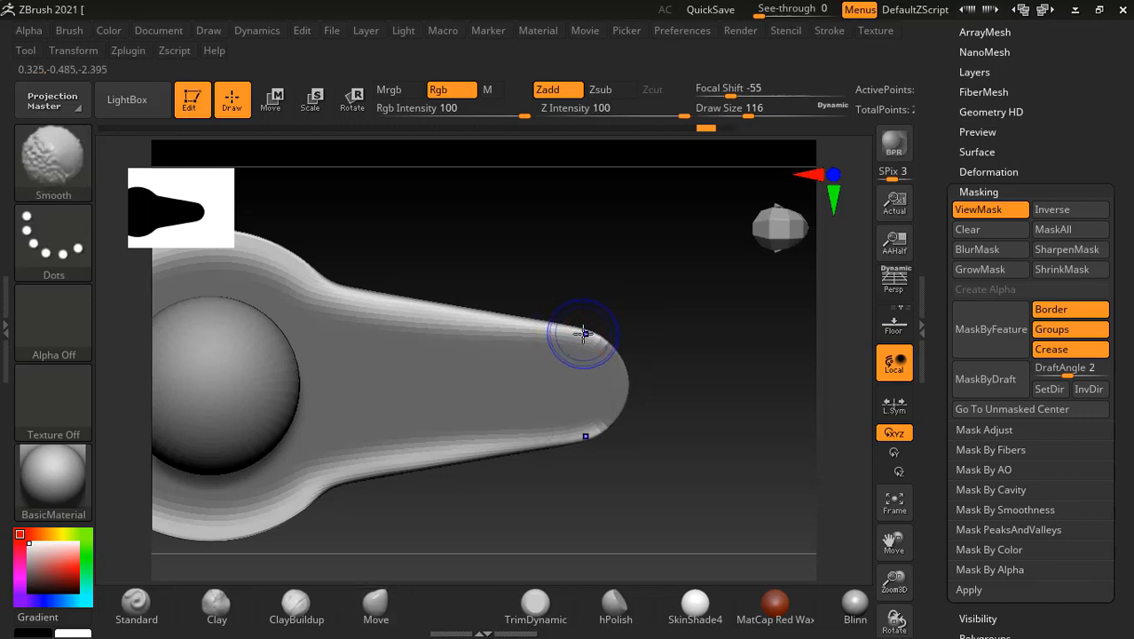
left_click_drag(572, 338, 576, 339, "shift")
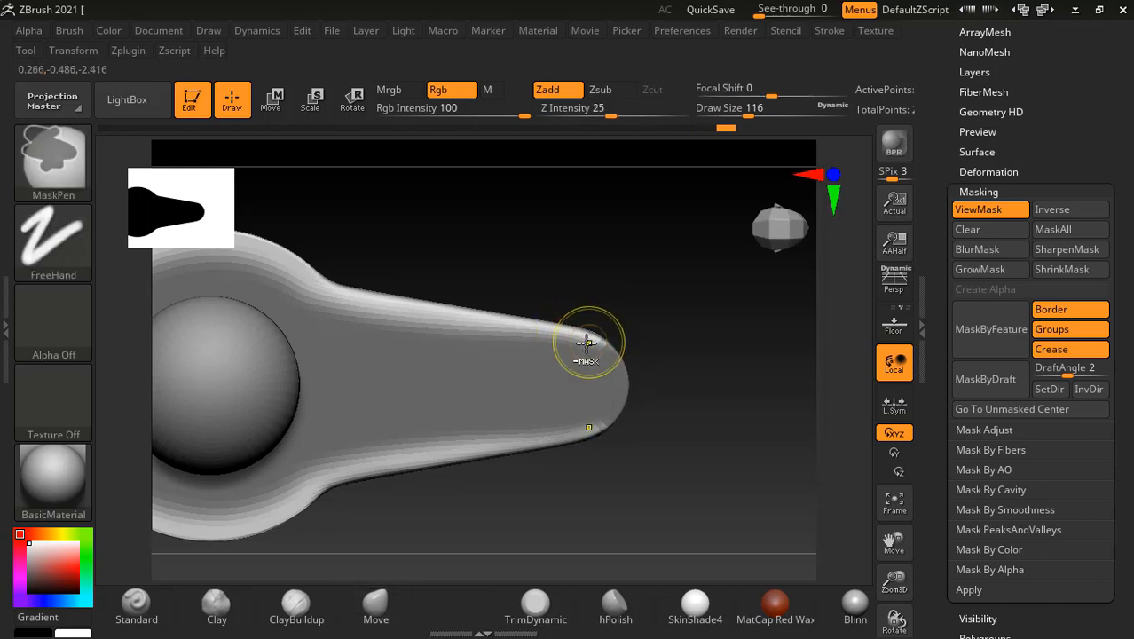
key("ctrl+z")
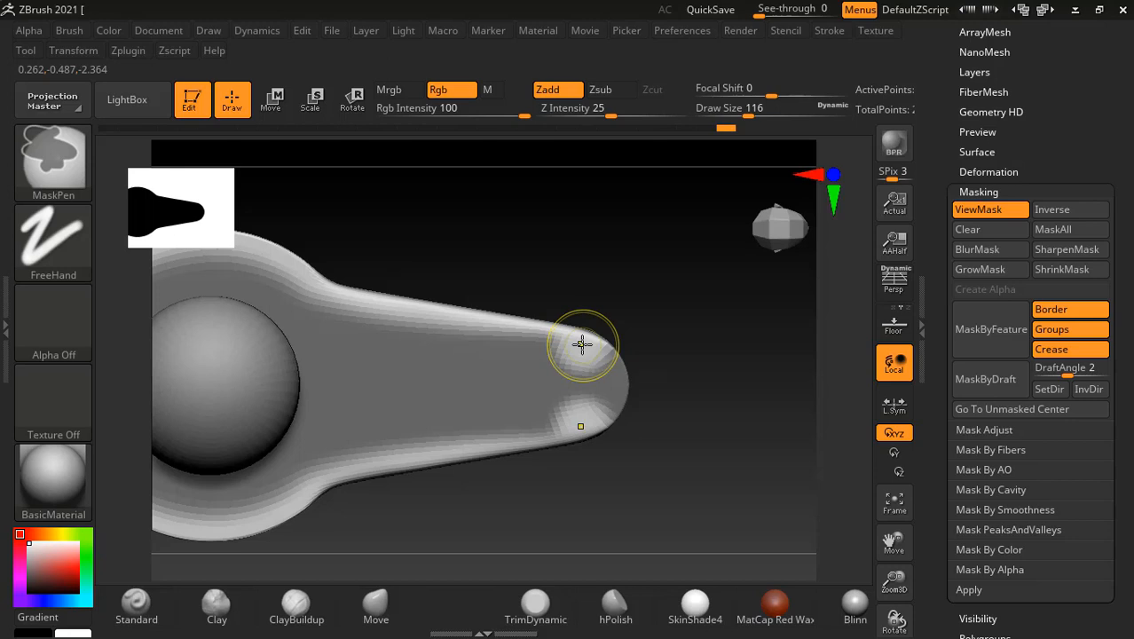
key("ctrl+z")
left_click_drag(592, 340, 485, 301)
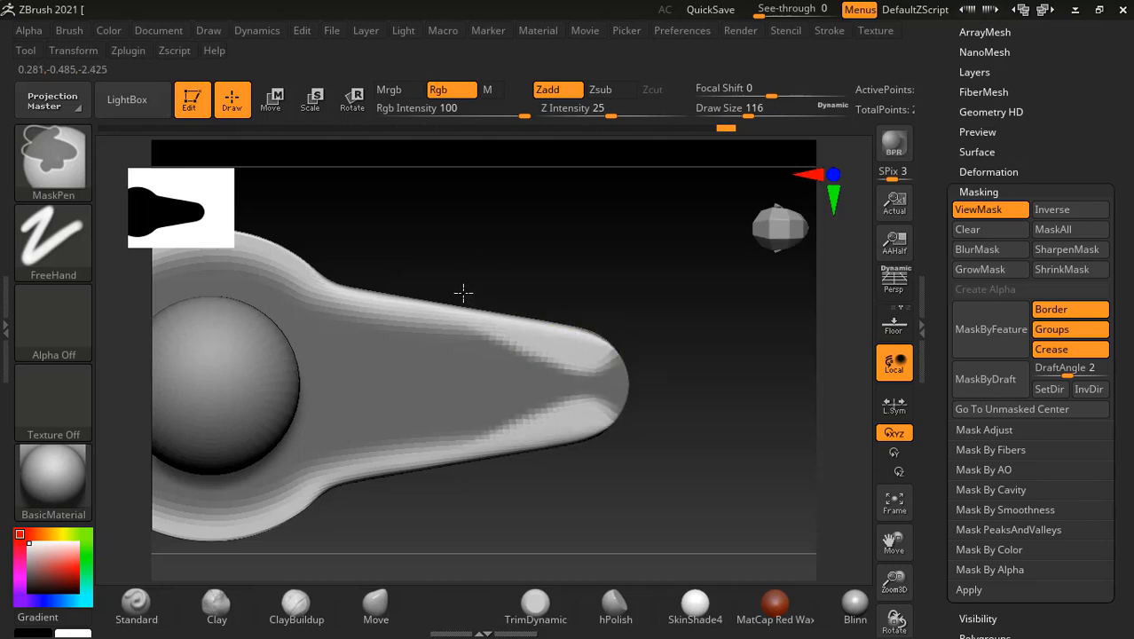
key("b")
key("m")
key("v")
Frame the whole model and clean up the top mask's border with repeated SharpenMask, one BlurMask and a final SharpenMask.
left_click_drag(599, 273, 650, 255, "alt")
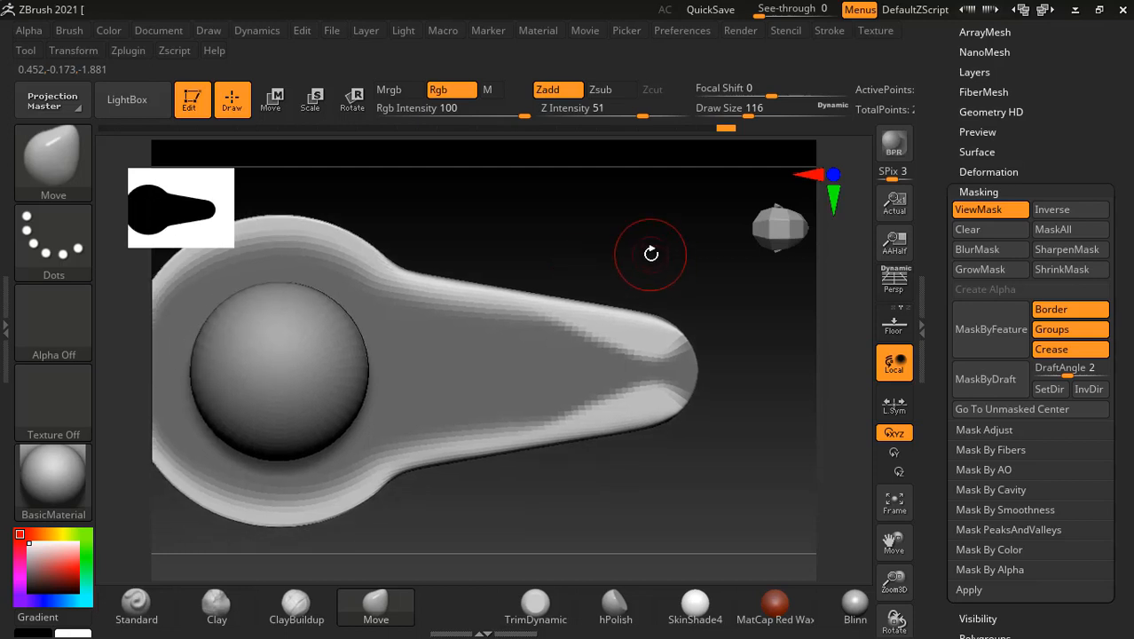
key("f")
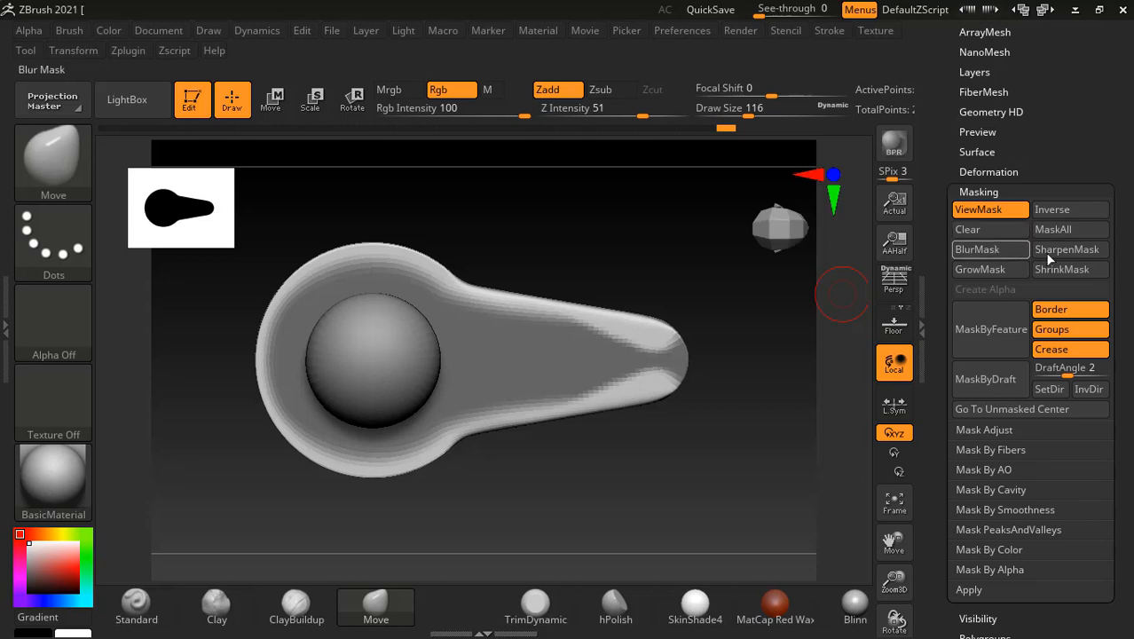
left_click(1069, 248)
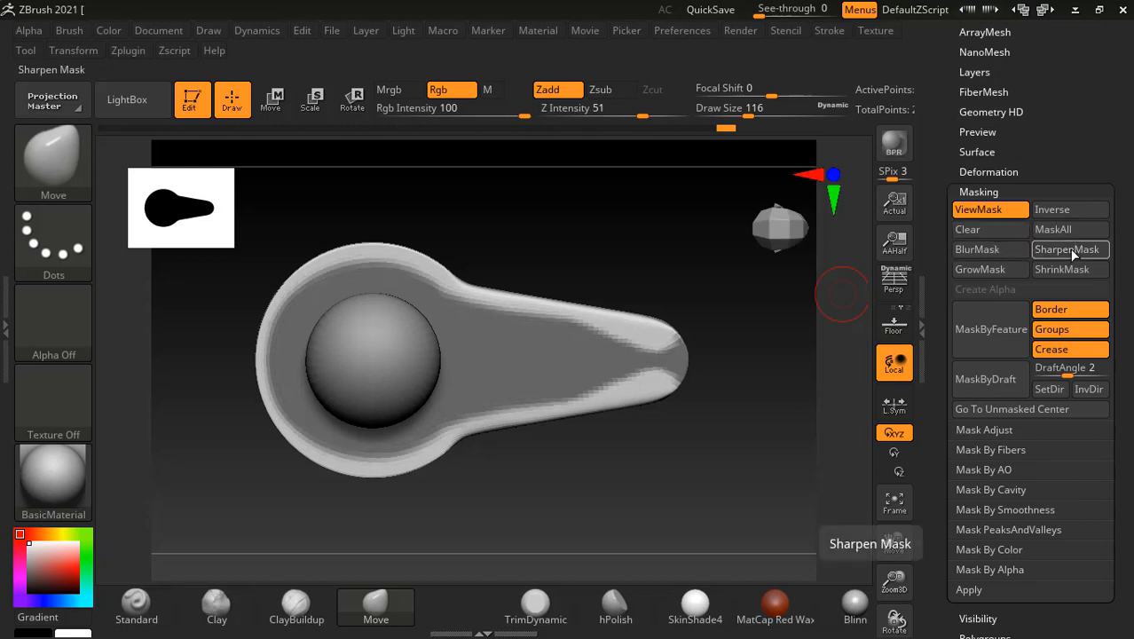
left_click(1069, 248)
left_click(1069, 248)
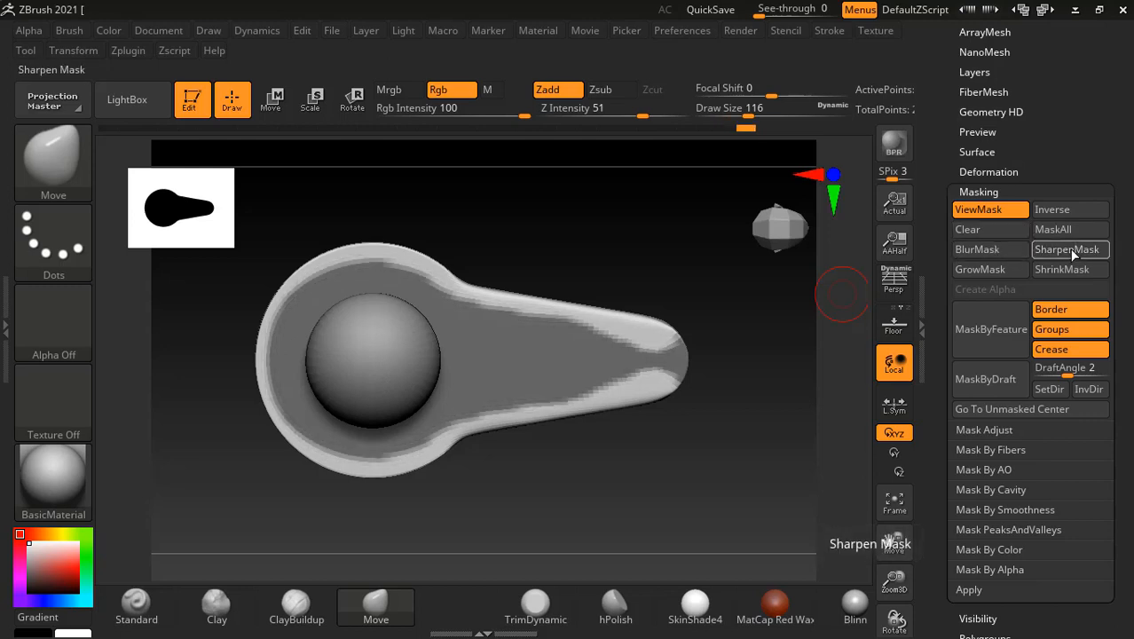
left_click(1069, 248)
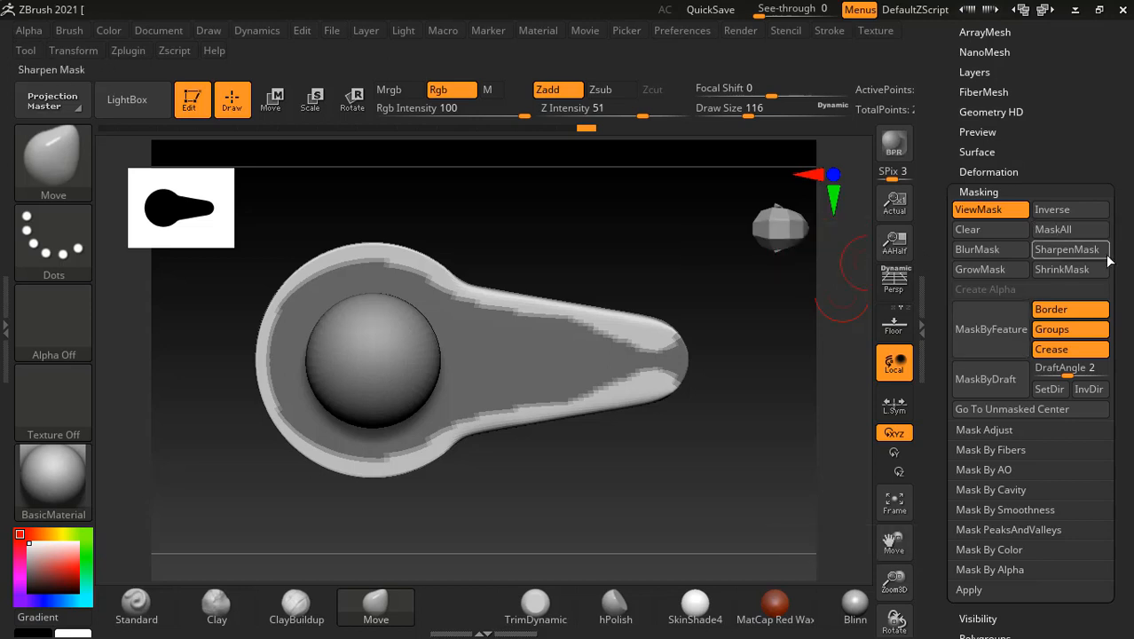
left_click(987, 249)
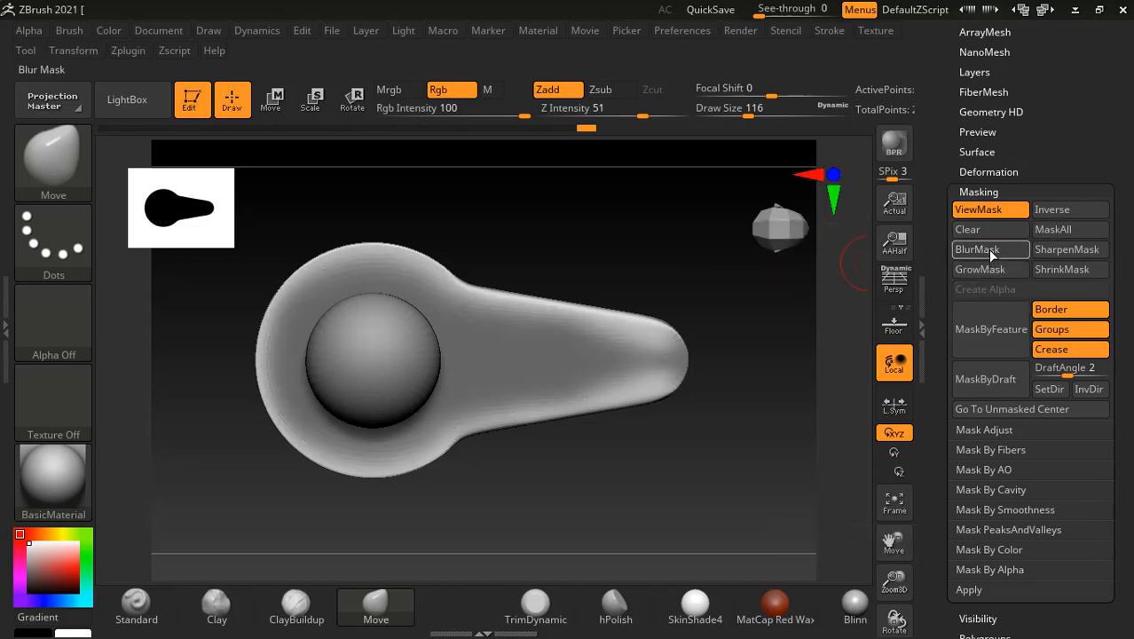
left_click(1059, 253)
Set the draw size to 88 and paint the mask down the handle's end face from its upper to its lower edge.
mouse_move(798, 399)
left_mouse_down()
mouse_move(753, 362)
mouse_move(759, 329)
mouse_move(711, 354)
mouse_move(733, 378)
mouse_move(747, 372)
mouse_move(744, 385)
left_mouse_up()
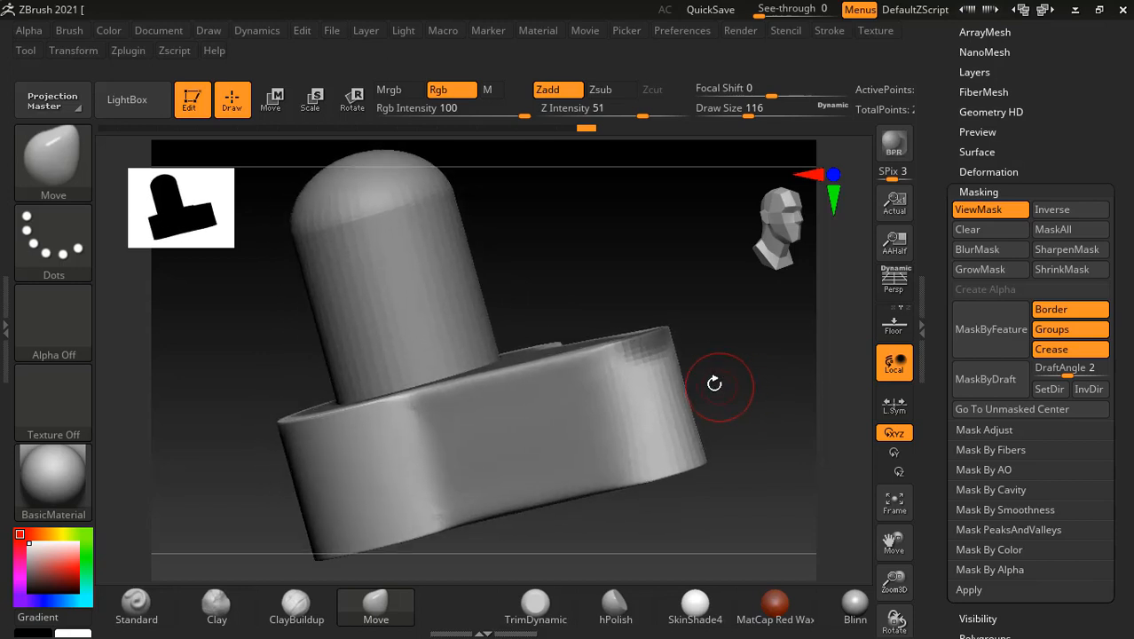
key("bracketleft")
key("bracketleft")
key("bracketleft")
key("bracketleft")
key("bracketleft")
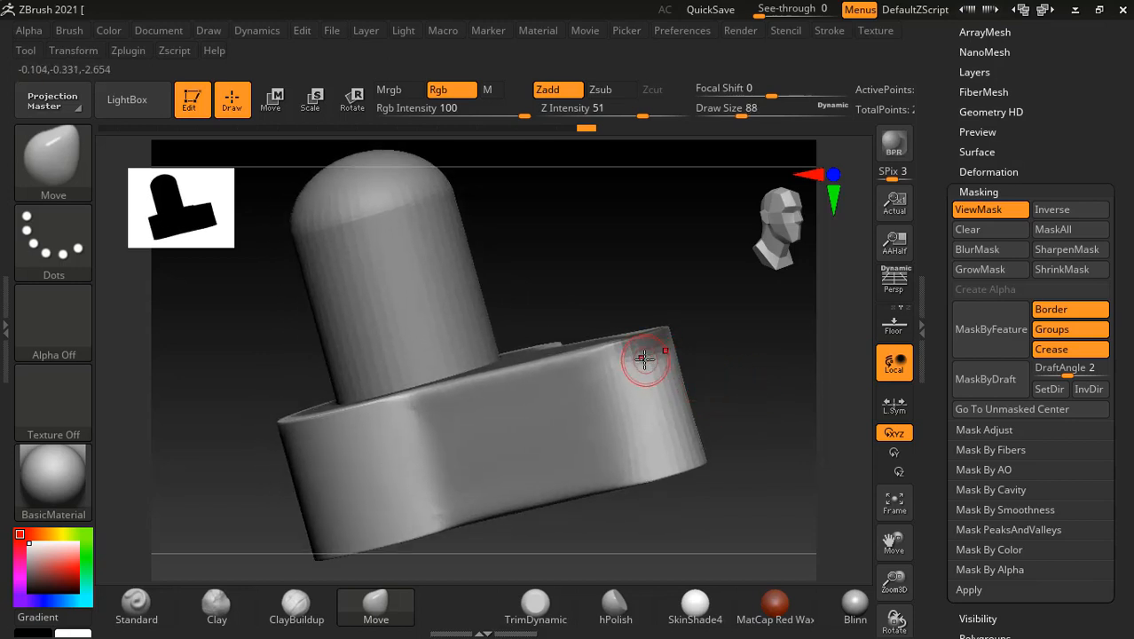
left_click_drag(643, 356, 676, 456, "ctrl")
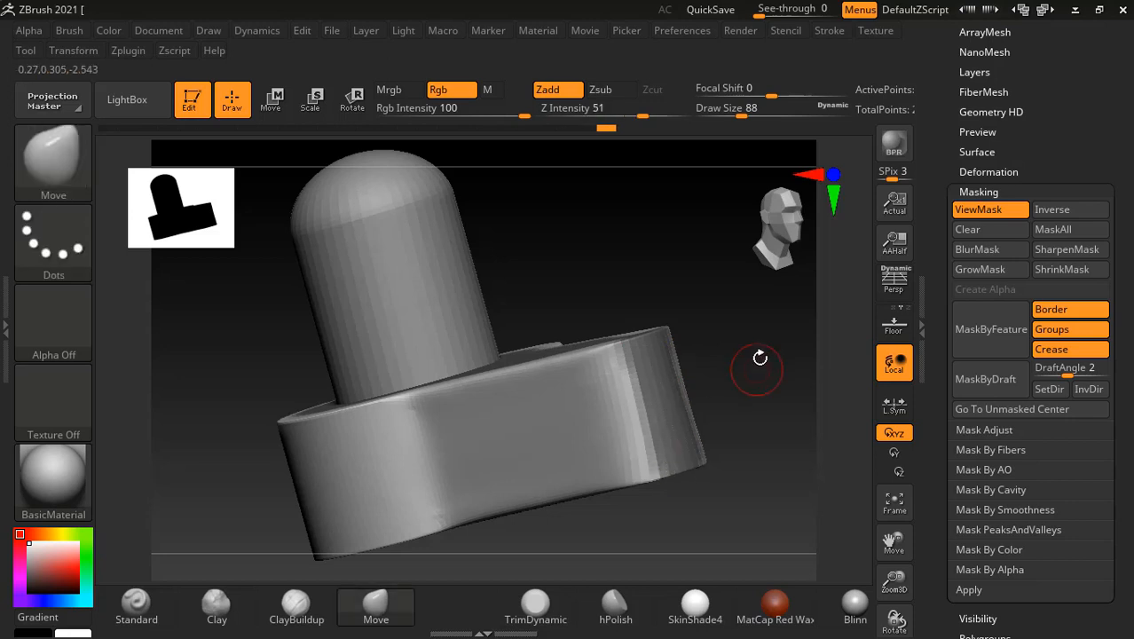
mouse_move(759, 356)
left_mouse_down()
mouse_move(792, 430)
mouse_move(818, 422)
left_mouse_up()
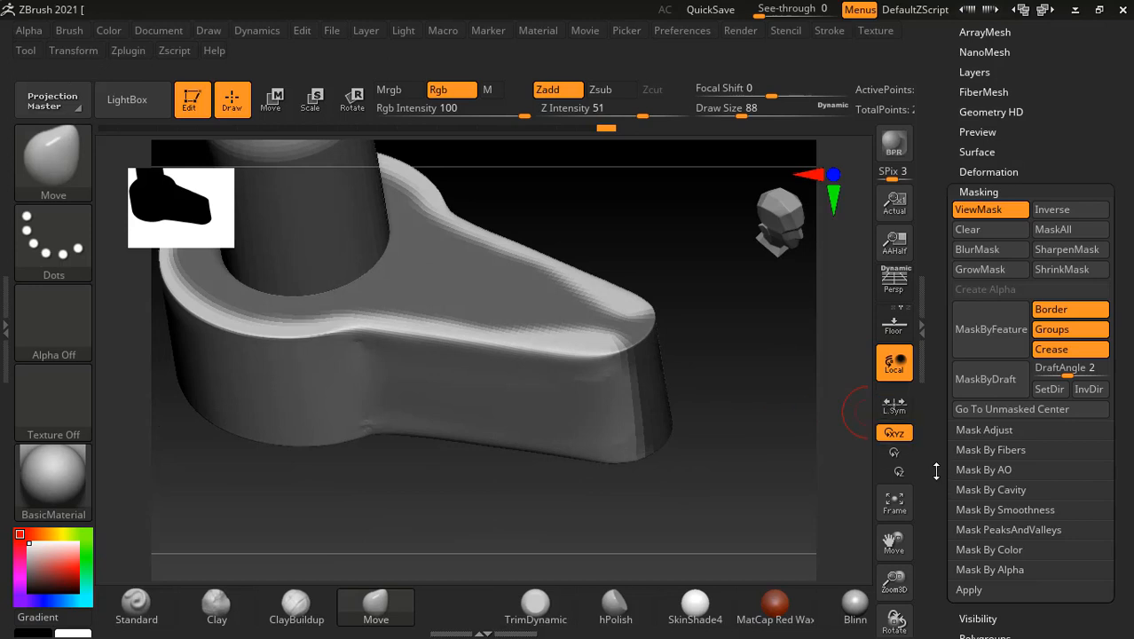
Invert the mask so the base's inner top surface and handle end are unmasked, and open the Deformation options.
scroll(936, 471, "down", 10)
left_click(766, 377, "ctrl")
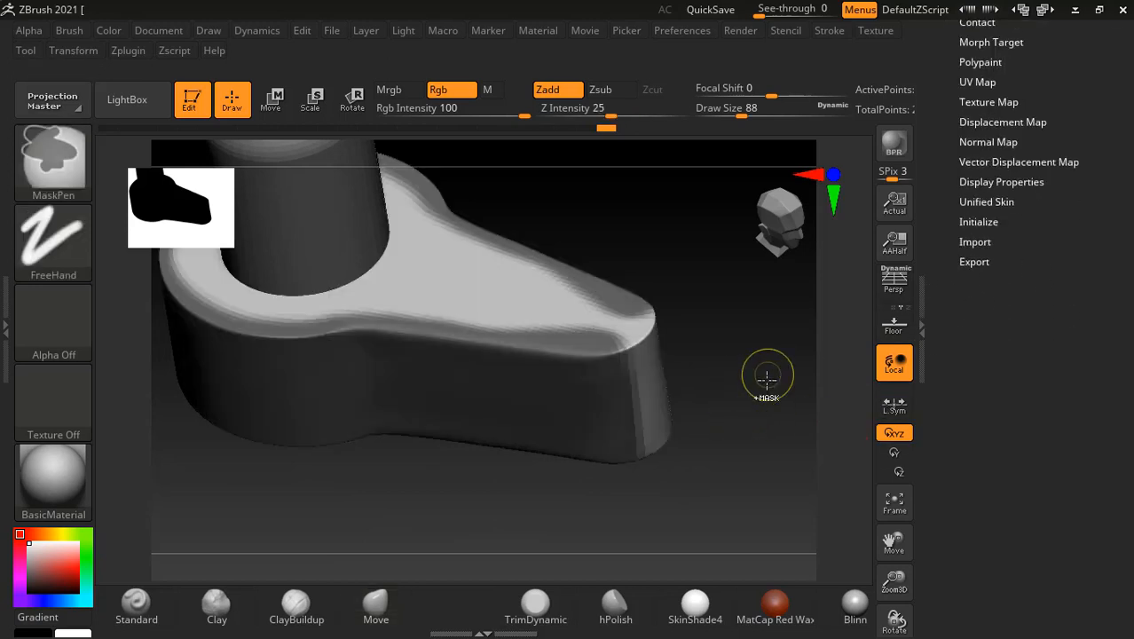
scroll(953, 210, "up", 4)
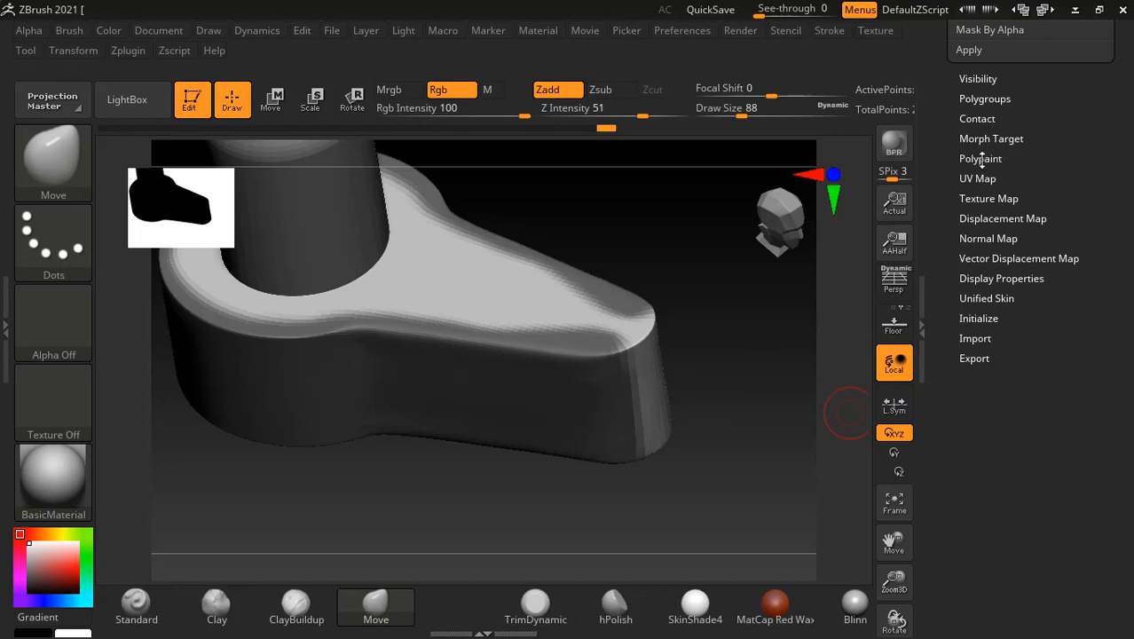
scroll(942, 178, "up", 4)
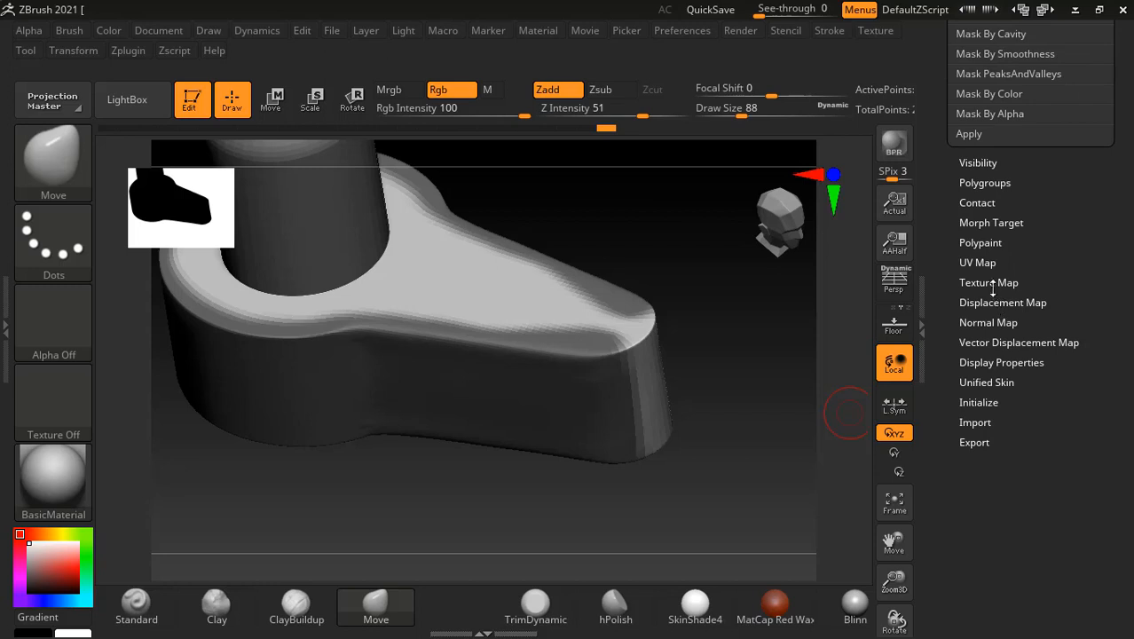
scroll(945, 262, "up", 10)
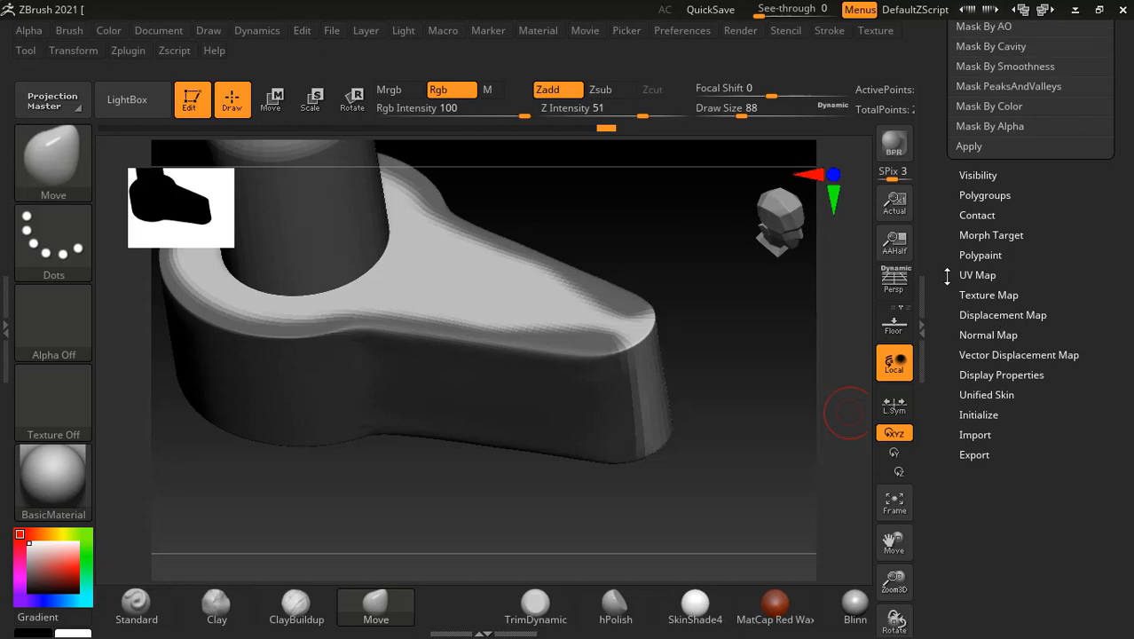
scroll(961, 388, "up", 15)
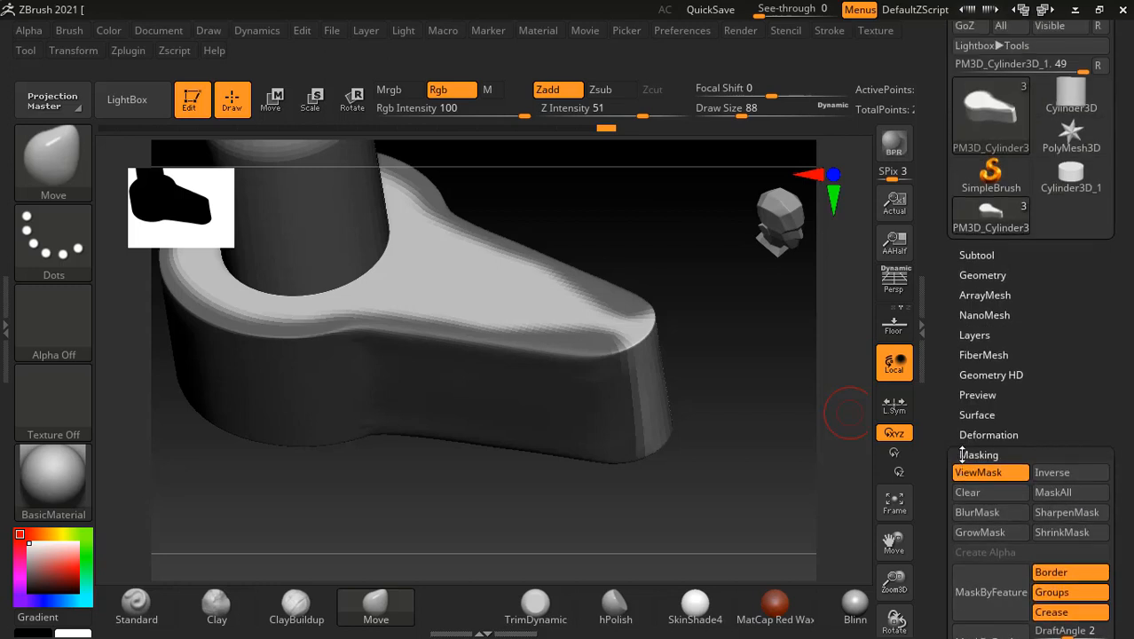
left_click(987, 433)
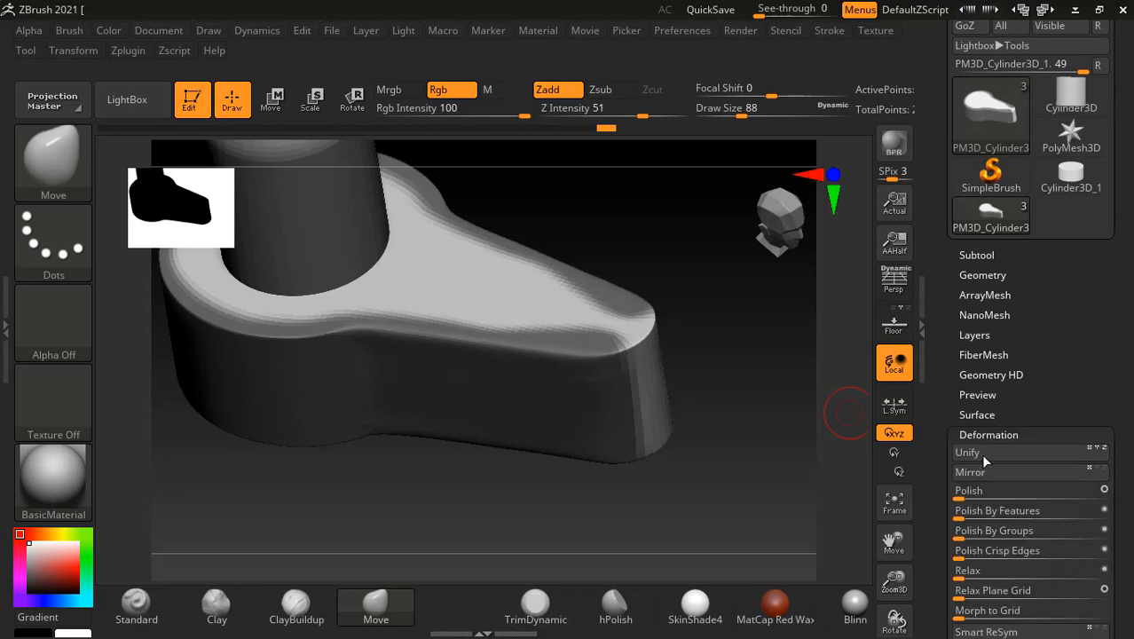
Try sinking the unmasked top surface and handle end with a negative Inflate deformation, and undo it.
scroll(951, 256, "down", 20)
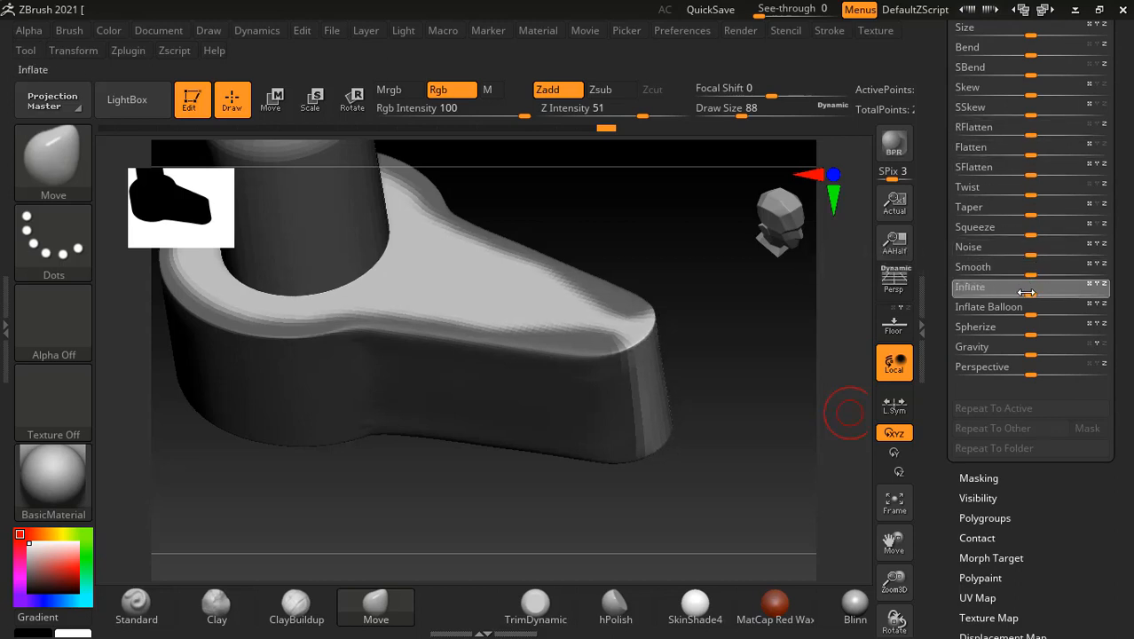
mouse_move(1027, 294)
left_mouse_down()
mouse_move(1002, 300)
mouse_move(1034, 304)
mouse_move(951, 329)
left_mouse_up()
key("ctrl")
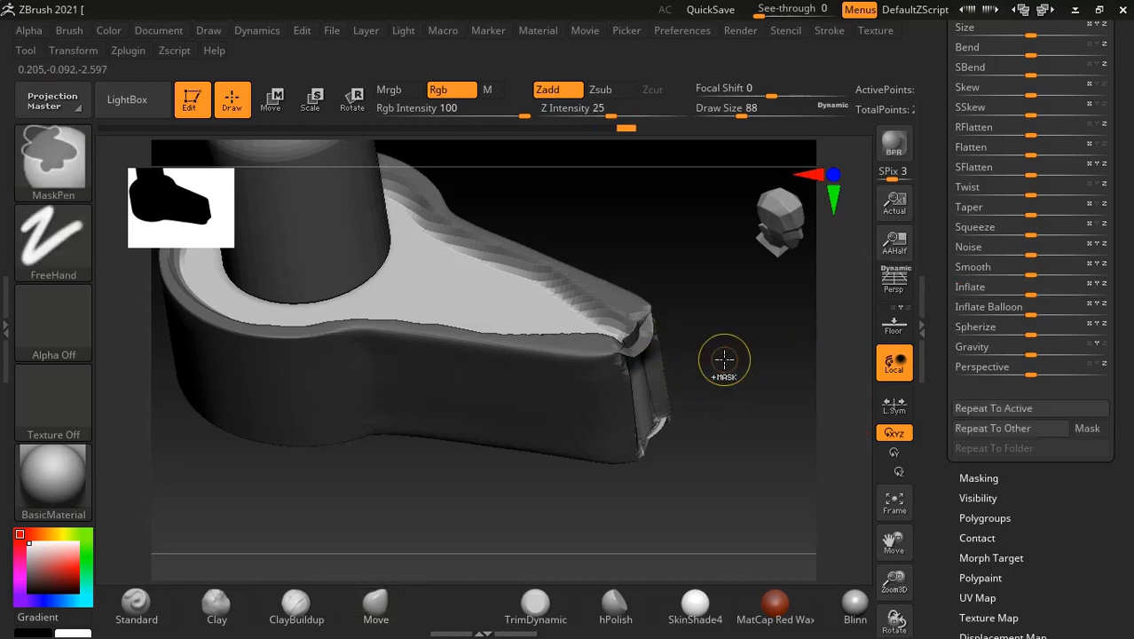
left_click_drag(724, 359, 712, 361, "ctrl")
key("shift")
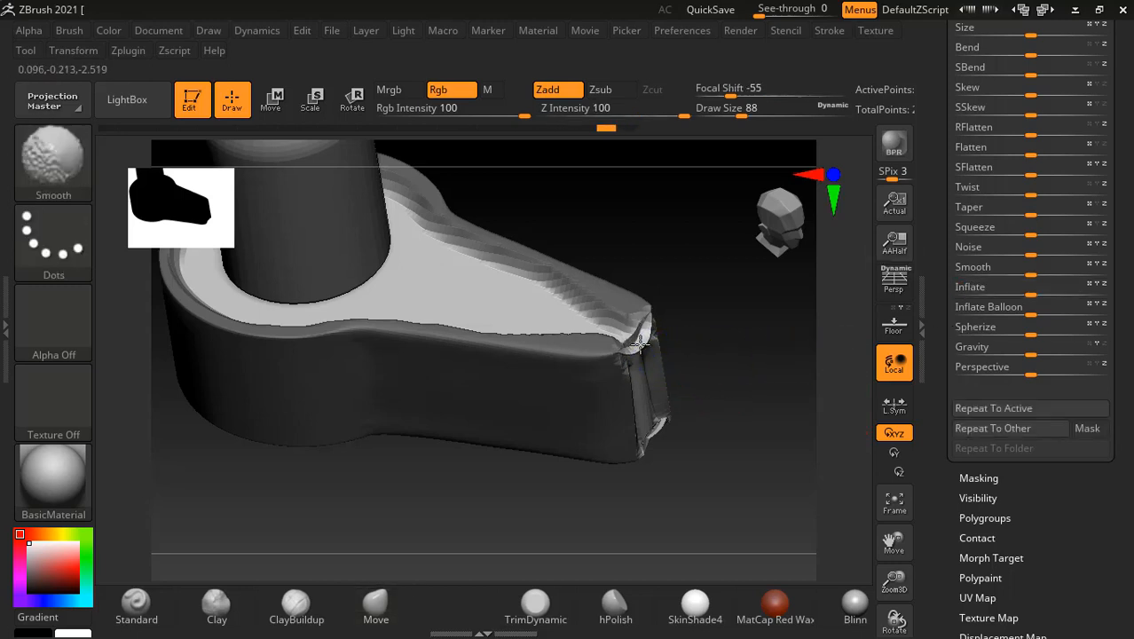
mouse_move(728, 341)
left_mouse_down()
mouse_move(696, 322)
mouse_move(723, 348)
mouse_move(722, 385)
left_mouse_up()
key("ctrl")
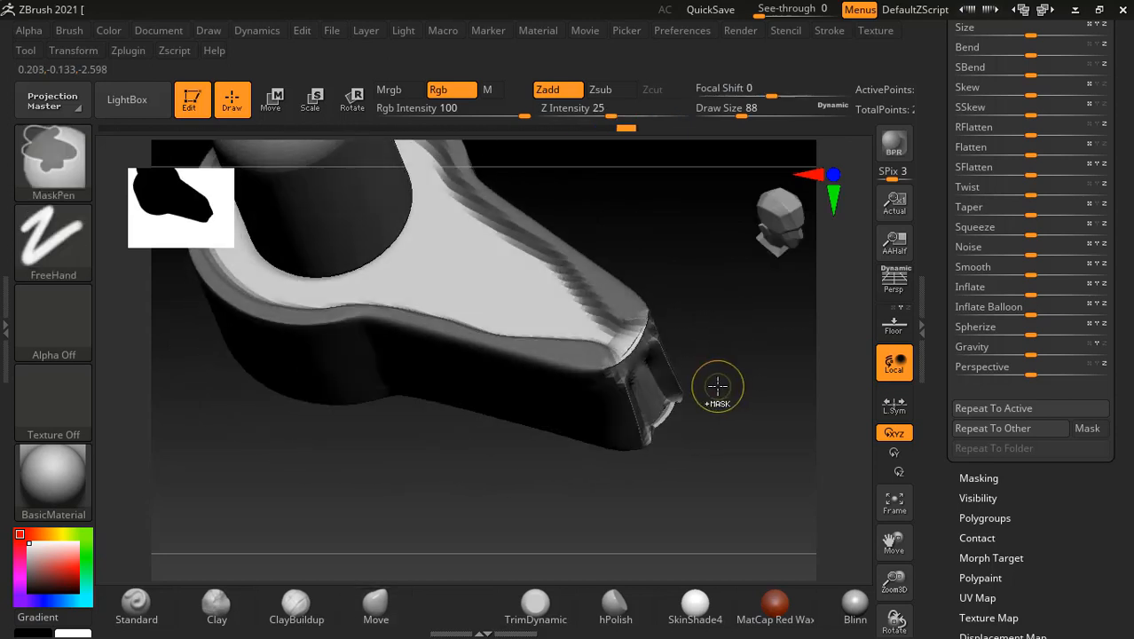
key("ctrl+z")
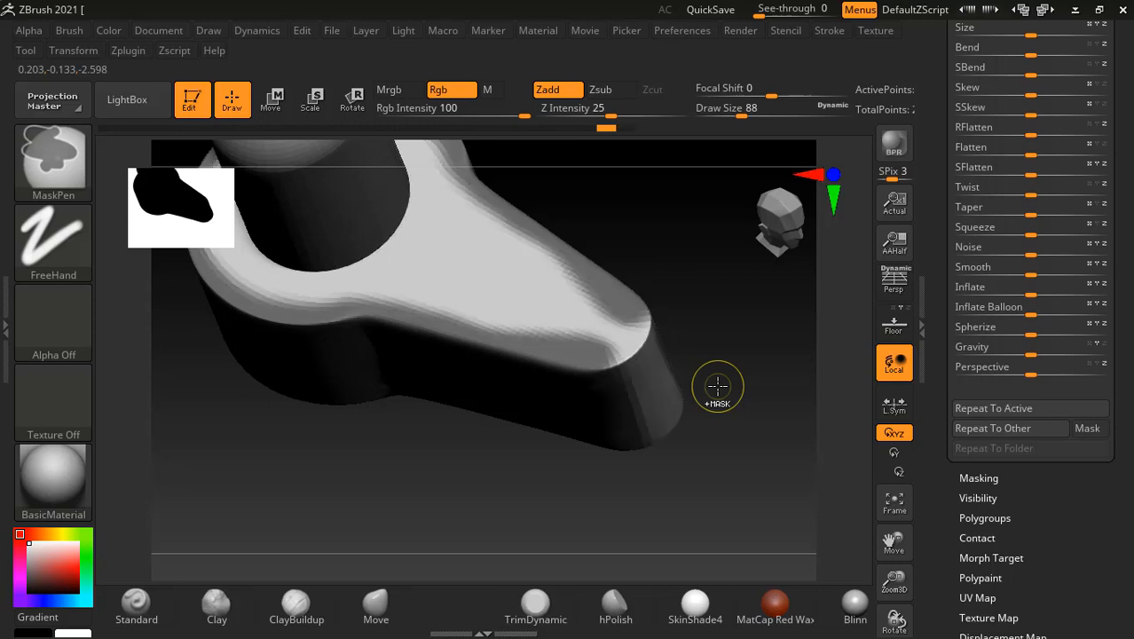
Sink the unmasked top surface and handle end inward with a negative Inflate deformation.
mouse_move(721, 368)
left_mouse_down()
mouse_move(729, 320)
mouse_move(718, 341)
left_mouse_up()
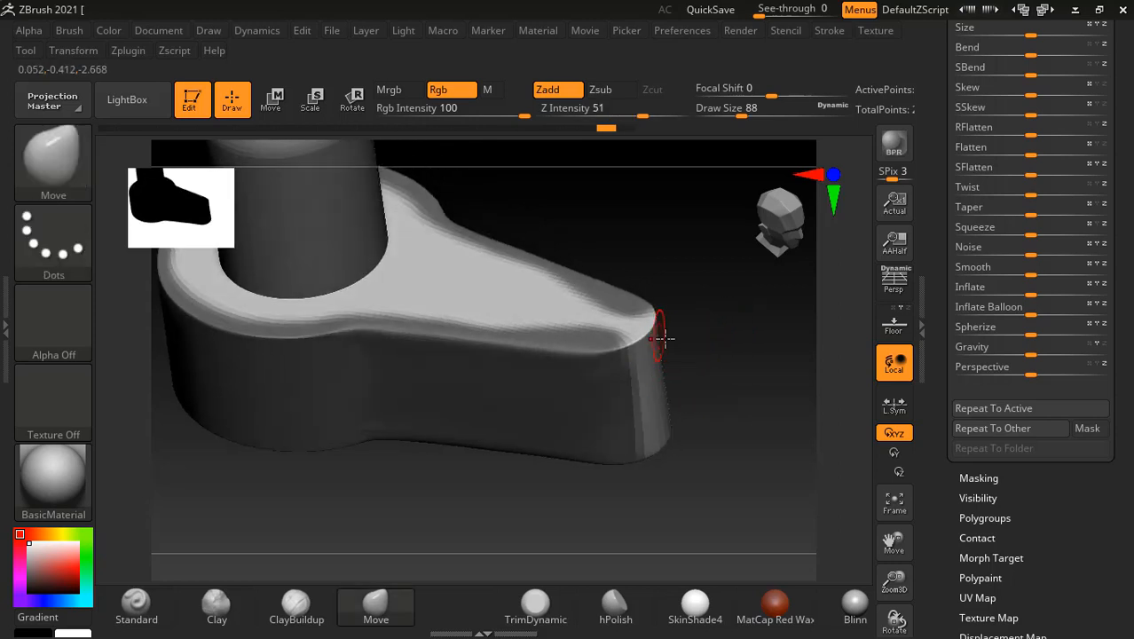
left_click_drag(692, 384, 814, 413)
left_click_drag(1034, 293, 981, 306)
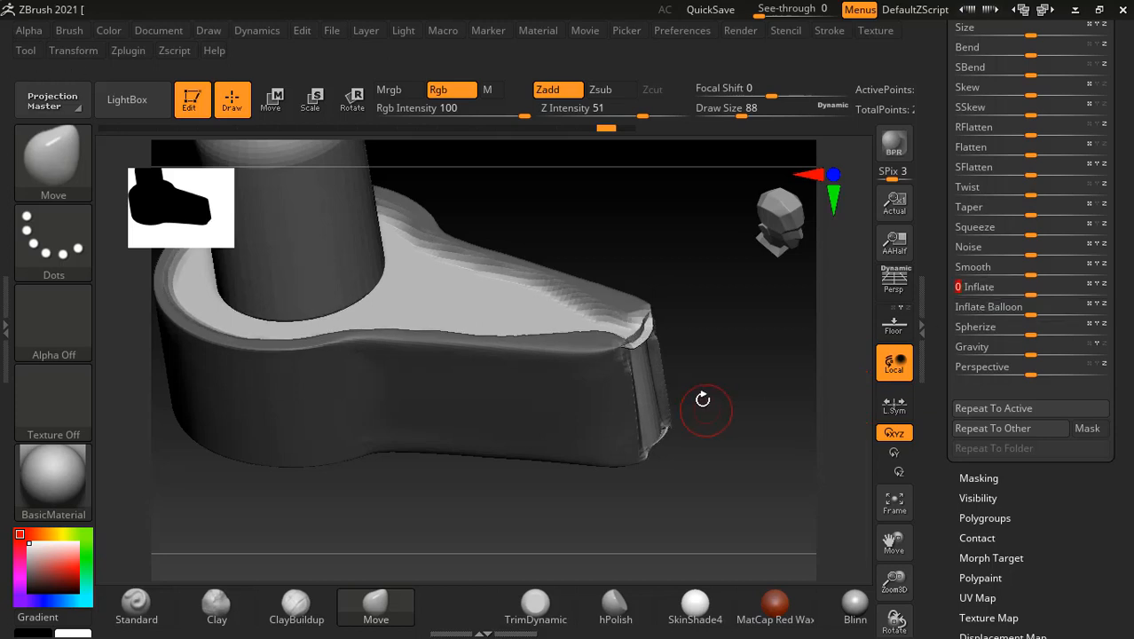
Clear the mask, set the draw size to 60 and smooth the upper edge of the handle's end.
left_click_drag(703, 396, 679, 397)
left_click_drag(744, 342, 789, 421, "ctrl")
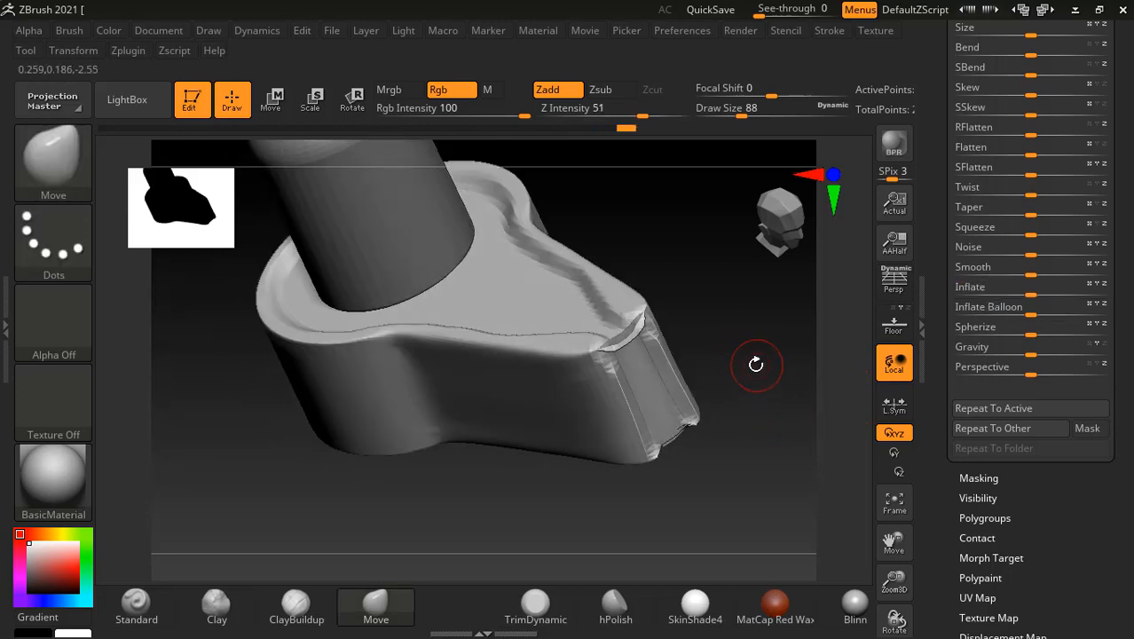
mouse_move(754, 364)
left_mouse_down("alt")
mouse_move(764, 390)
mouse_move(760, 371)
mouse_move(743, 420)
left_mouse_up("alt")
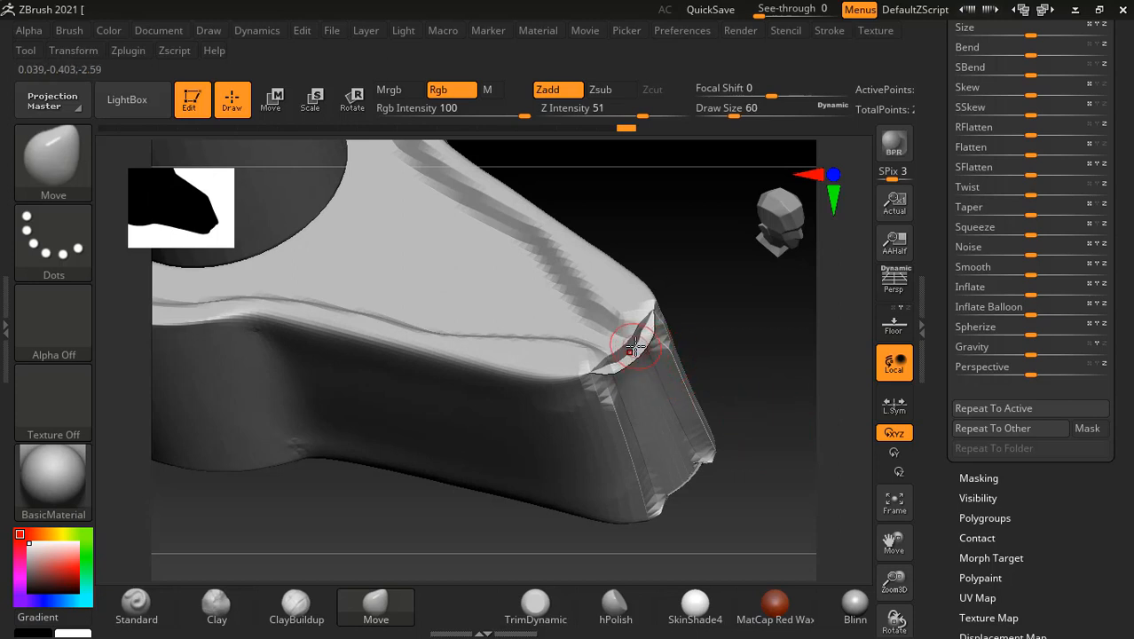
key("shift")
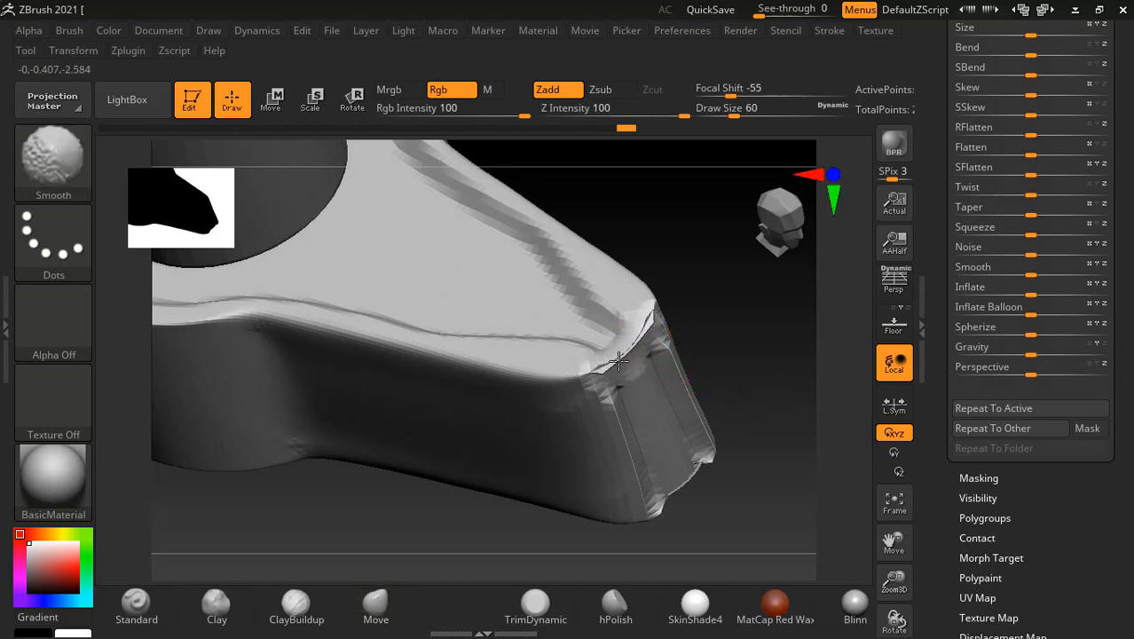
left_click_drag(608, 373, 652, 355, "shift")
left_click_drag(741, 333, 720, 373)
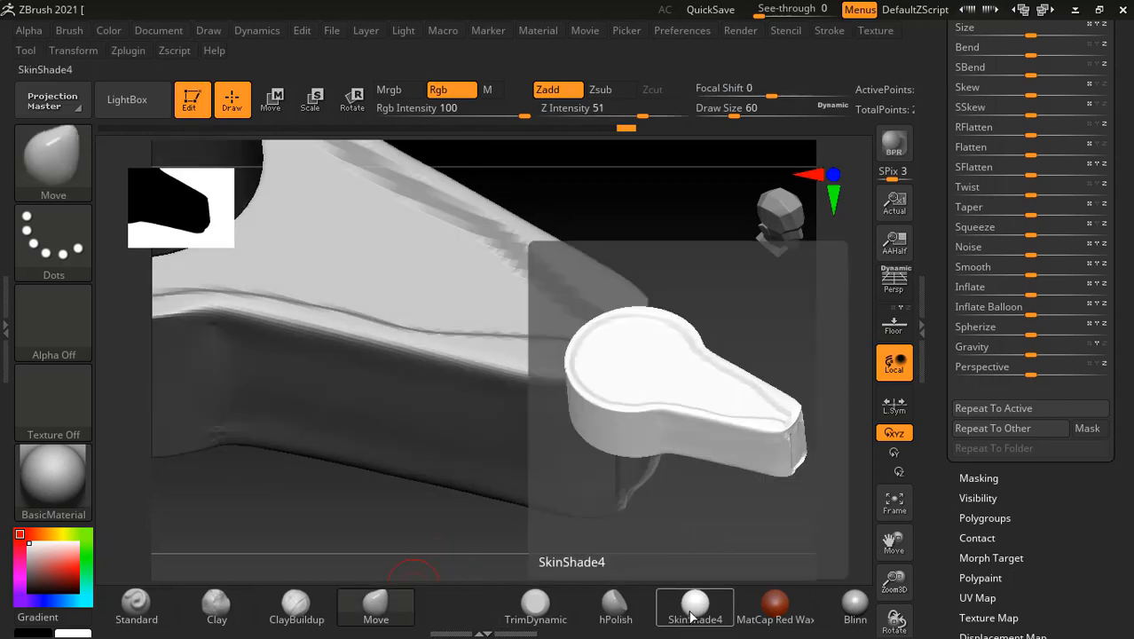
Trim the upper lip of the handle's end with TrimDynamic and smooth the end face down to its lower edge.
left_click(535, 605)
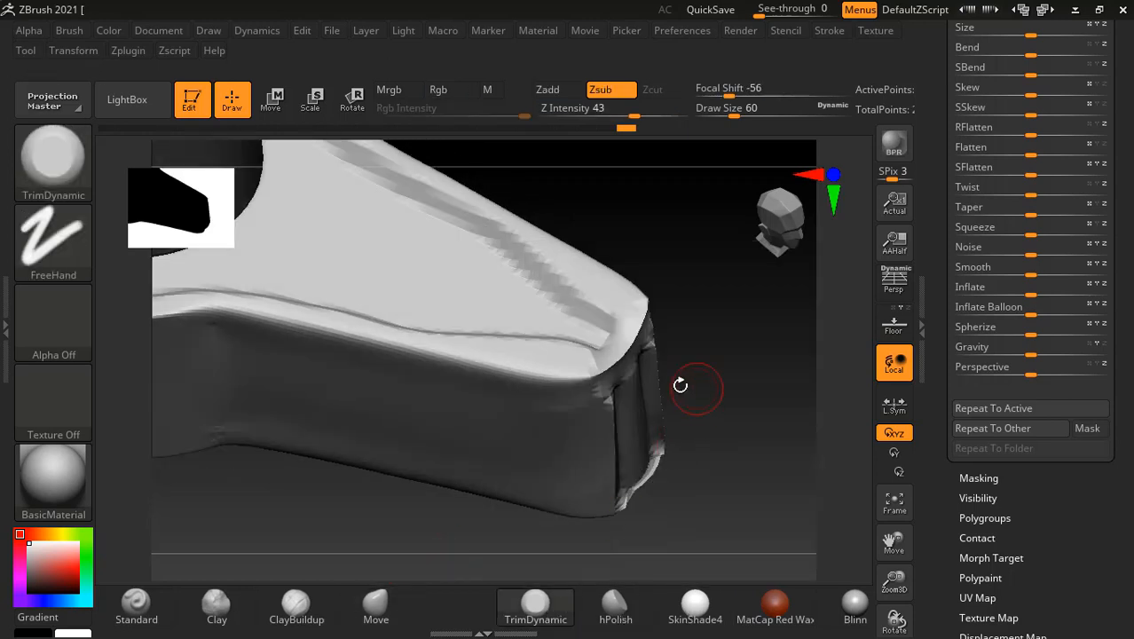
mouse_move(726, 366)
left_mouse_down()
mouse_move(741, 390)
mouse_move(625, 358)
left_mouse_up()
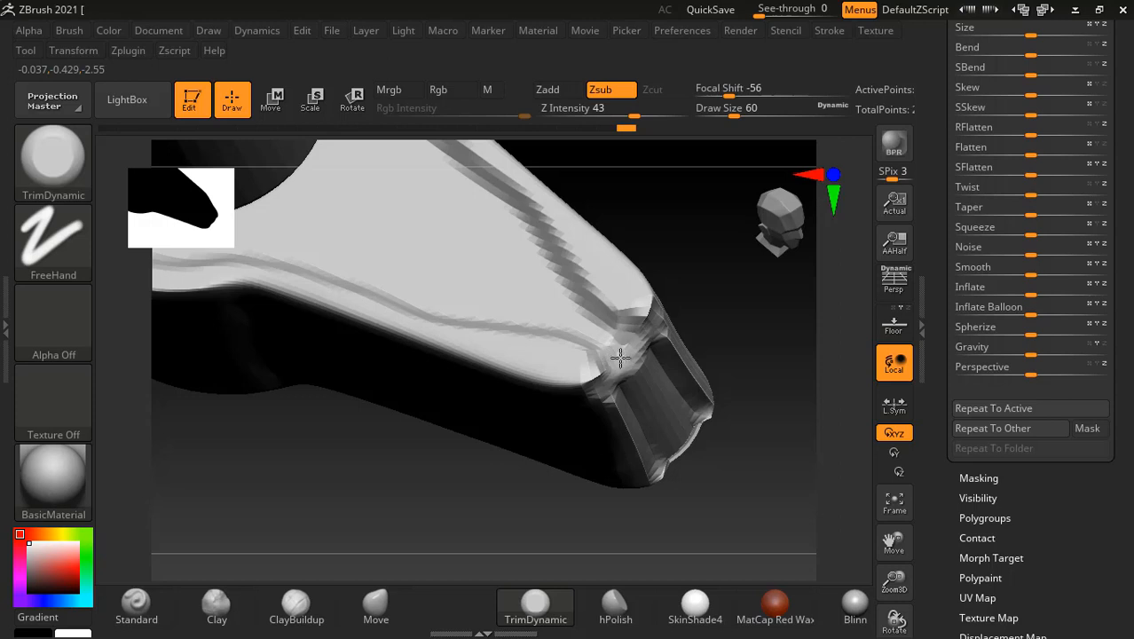
key("shift")
mouse_move(628, 375)
left_mouse_down("shift")
mouse_move(683, 463)
mouse_move(637, 373)
left_mouse_up("shift")
left_click_drag(667, 436, 691, 468, "shift")
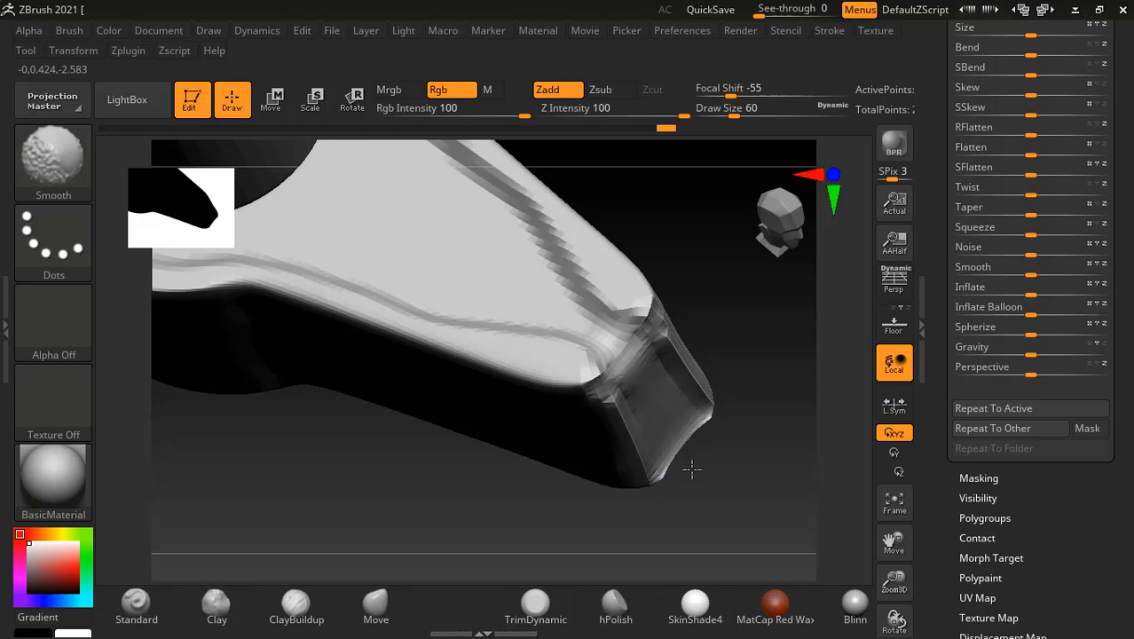
Cut the handle's uneven end off flat with a vertical ClipCurve line in the side view.
left_click_drag(739, 299, 774, 361)
mouse_move(686, 280)
left_mouse_down()
mouse_move(719, 377)
mouse_move(667, 286)
mouse_move(674, 298)
left_mouse_up()
mouse_move(694, 336)
left_mouse_down("shift")
mouse_move(679, 337)
mouse_move(688, 342)
left_mouse_up("shift")
left_click_drag(651, 291, 688, 347)
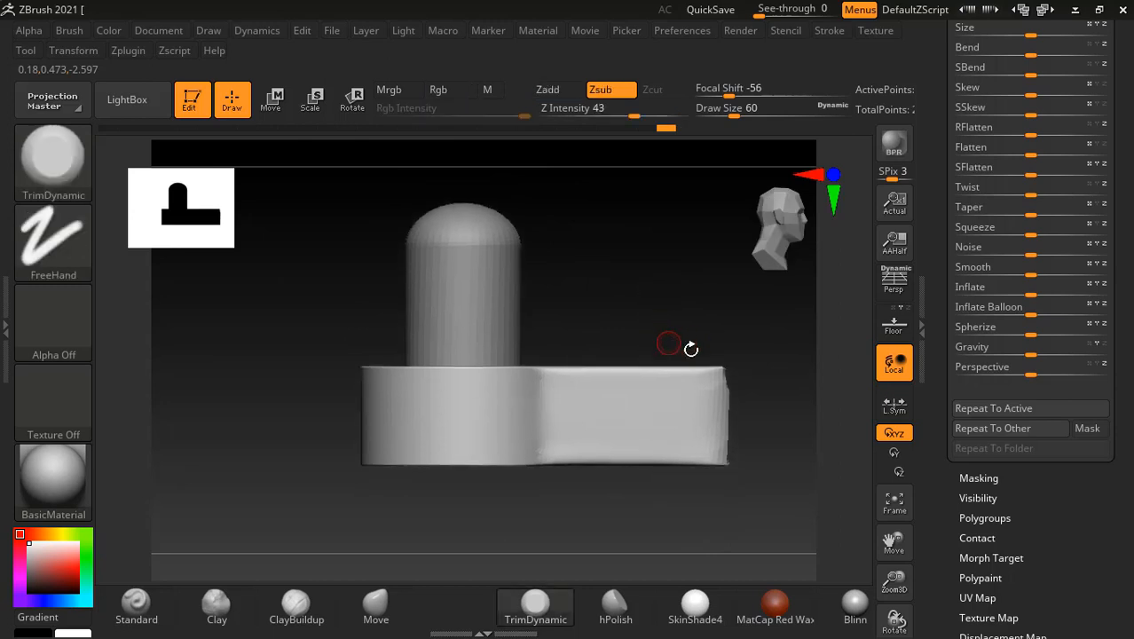
mouse_move(753, 397)
left_mouse_down()
mouse_move(759, 387)
mouse_move(753, 404)
left_mouse_up()
key("ctrl+shift")
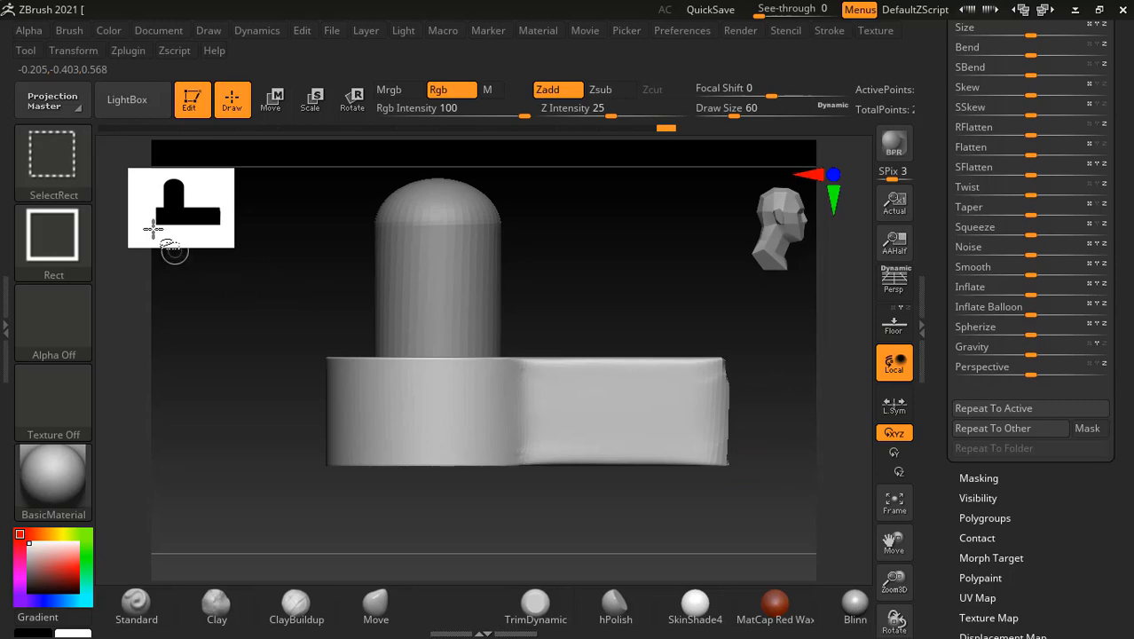
left_click(52, 160)
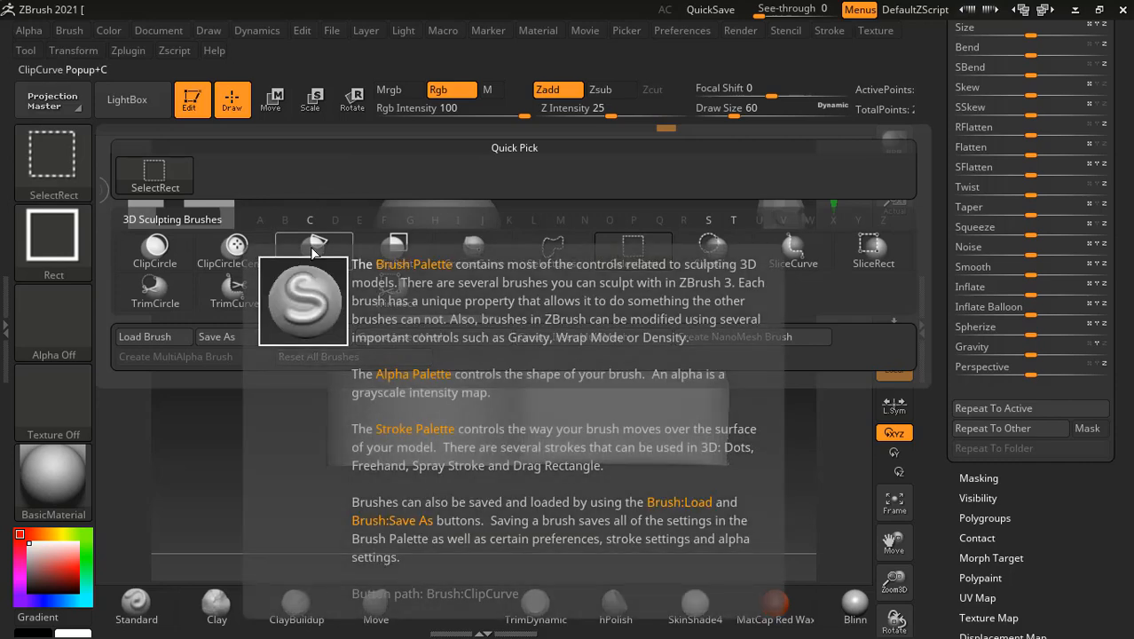
key("shift")
mouse_move(716, 297)
left_mouse_down("ctrl+shift")
mouse_move(718, 506)
mouse_move(724, 498)
left_mouse_up("ctrl+shift")
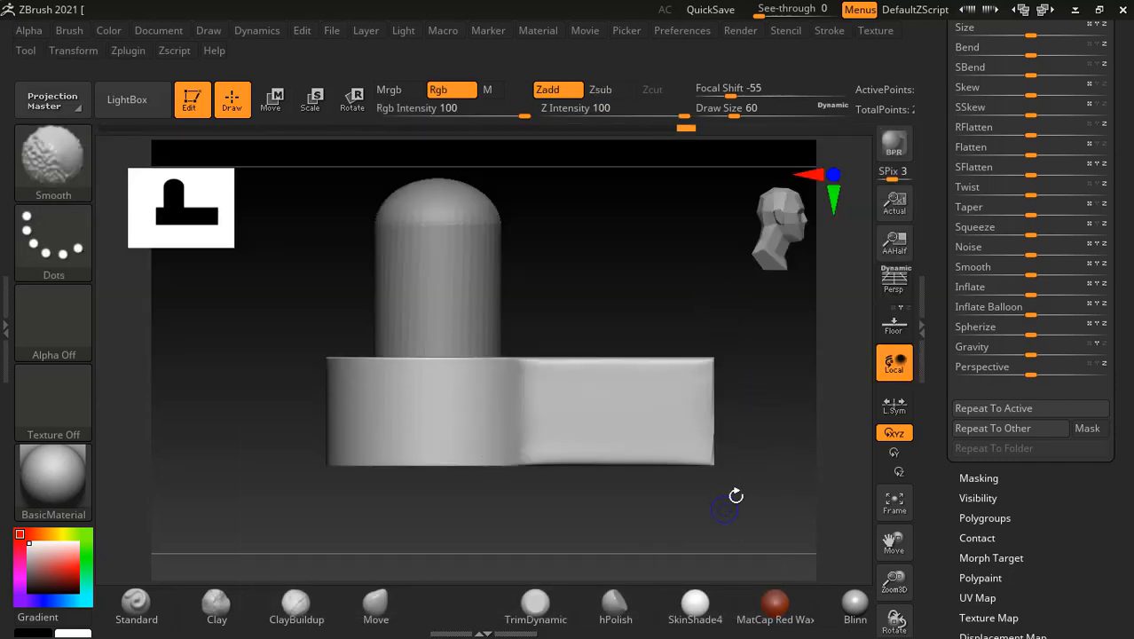
mouse_move(756, 447)
left_mouse_down()
mouse_move(691, 474)
mouse_move(713, 497)
mouse_move(751, 435)
mouse_move(778, 423)
mouse_move(709, 411)
left_mouse_up()
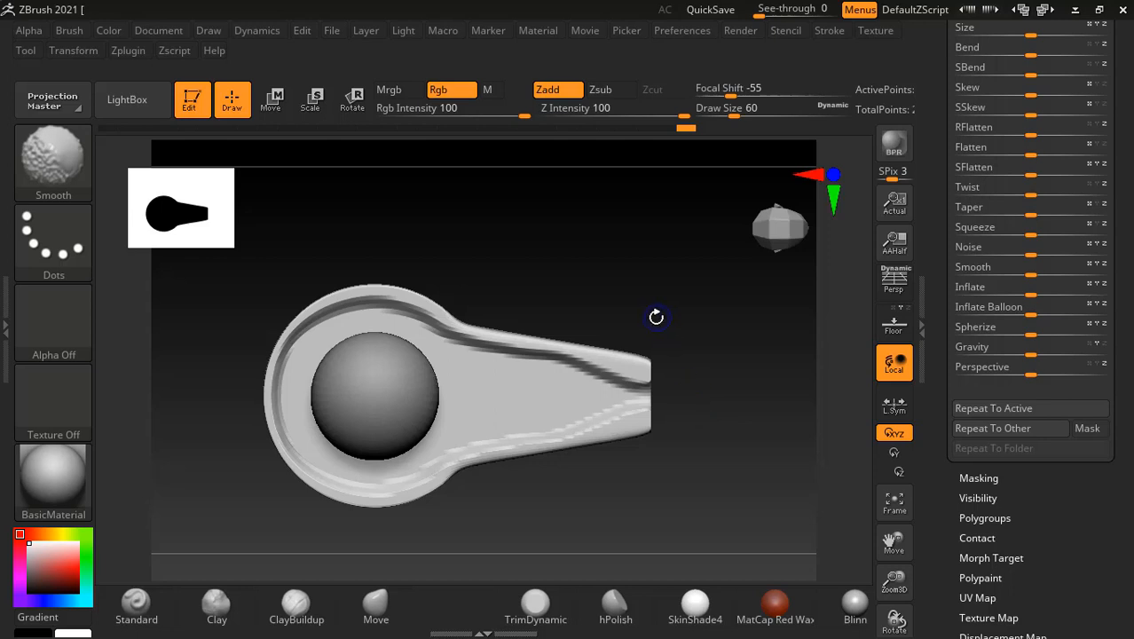
Subdivide the base mesh to refine the jagged edges of its rim and spout channel.
left_click_drag(621, 283, 623, 208)
right_click_drag(619, 252, 625, 261, "ctrl")
key("ctrl")
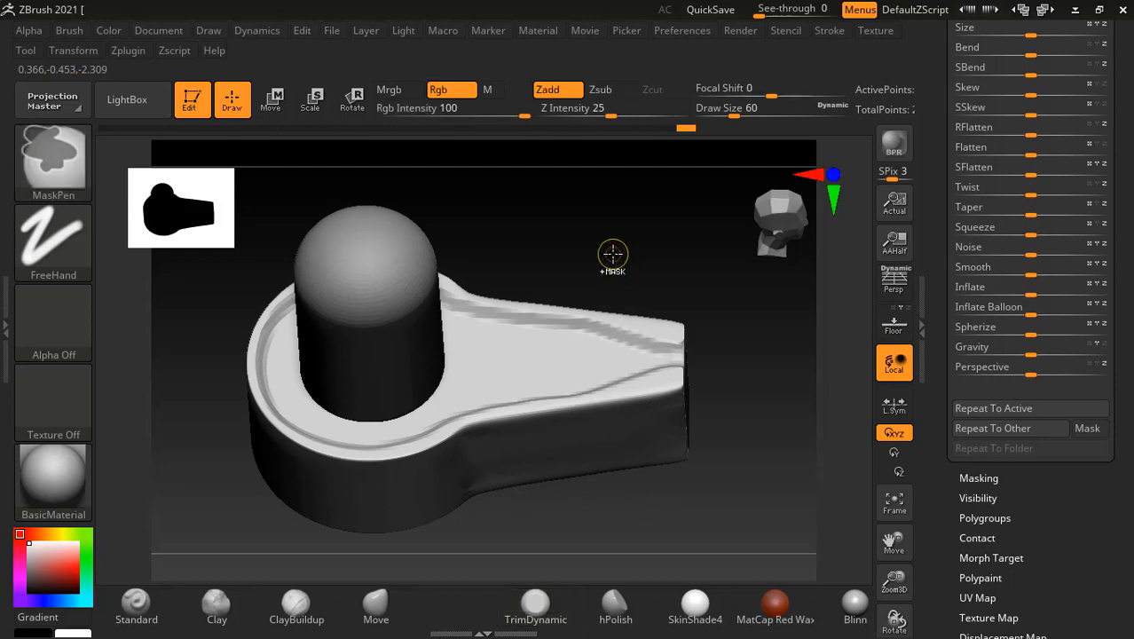
right_click_drag(613, 248, 639, 220, "alt")
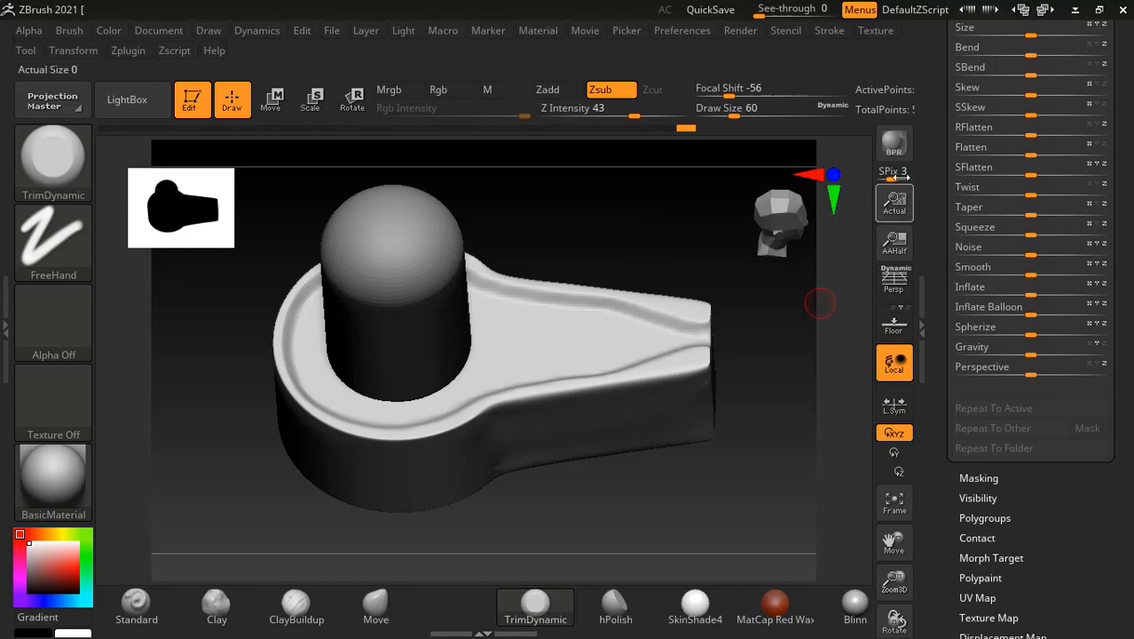
Append a Sphere3D as a new subtool to the model.
mouse_move(592, 266)
right_mouse_down()
mouse_move(573, 228)
mouse_move(587, 278)
mouse_move(551, 205)
mouse_move(603, 248)
right_mouse_up()
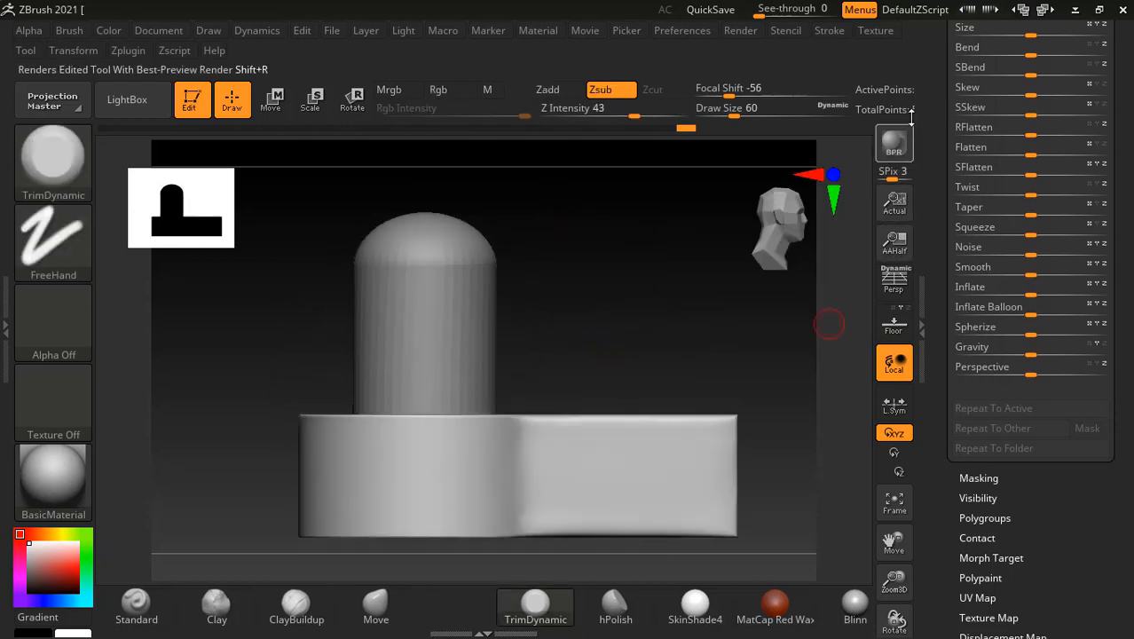
left_click_drag(939, 65, 934, 220)
left_click_drag(937, 146, 944, 219)
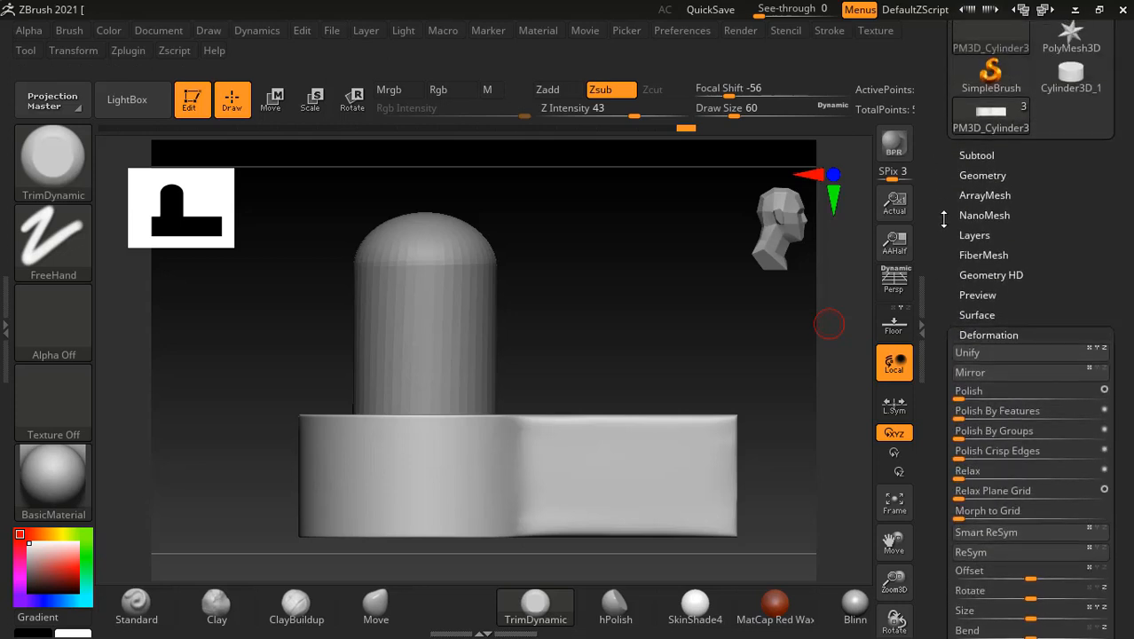
left_click(976, 155)
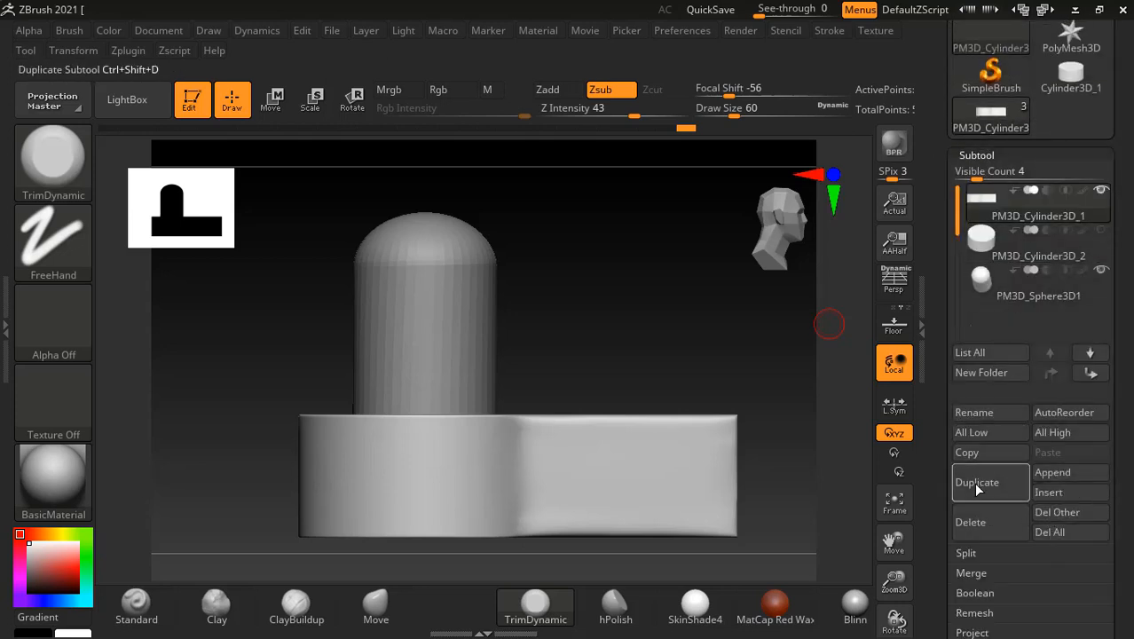
left_click(1053, 471)
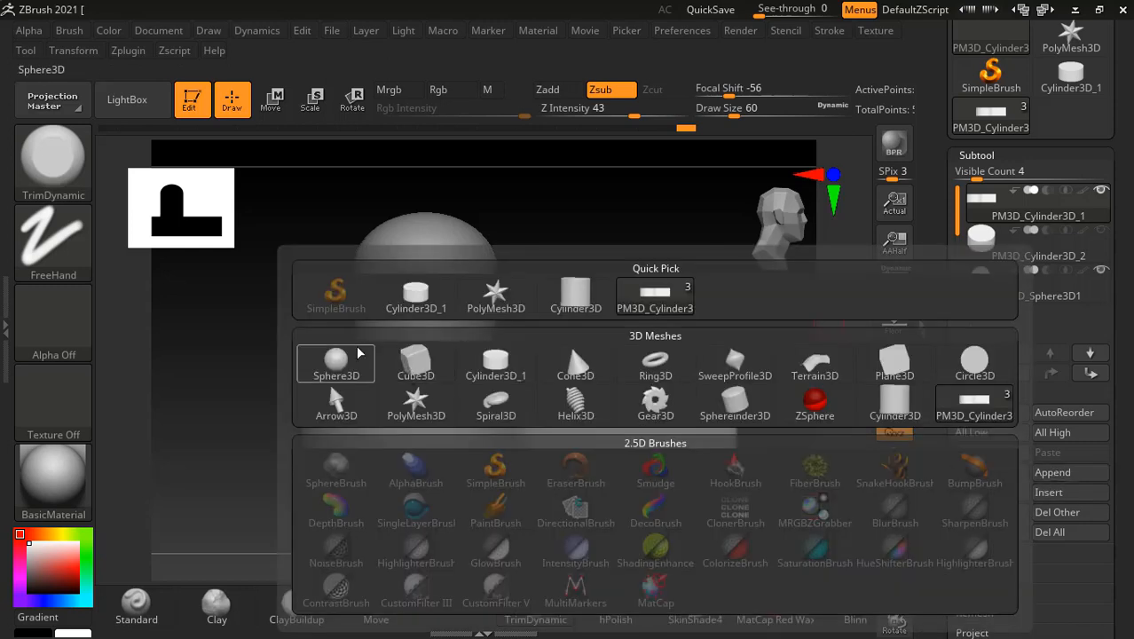
left_click(336, 359)
left_click_drag(631, 332, 646, 240, "alt")
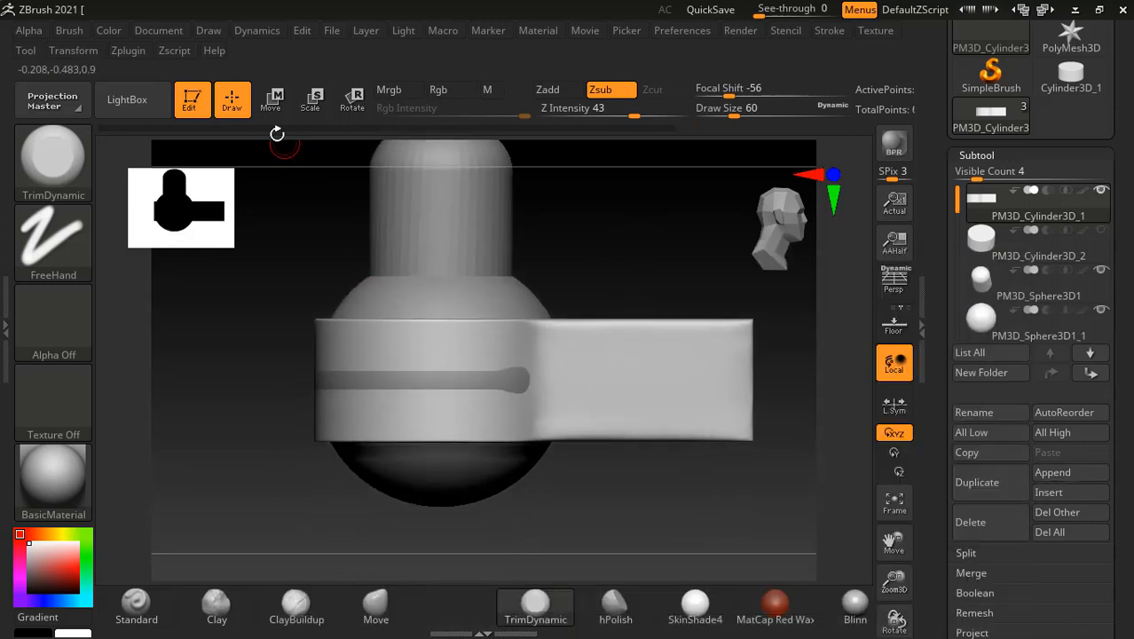
Select the appended sphere and move it straight down until it sits just below the round base.
left_click(270, 96)
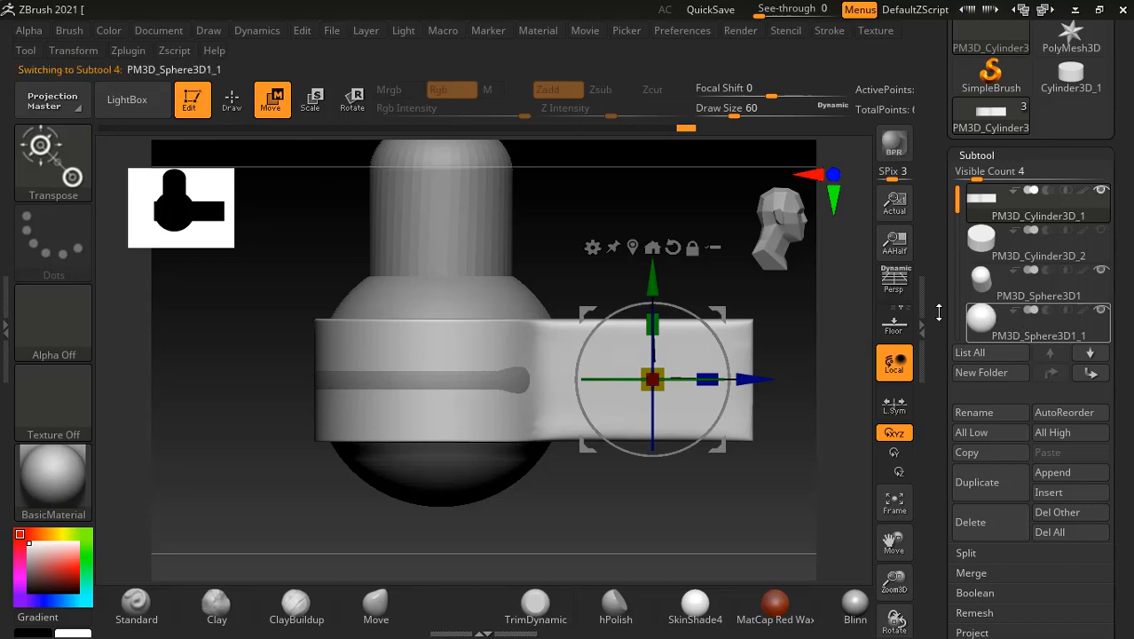
left_click_drag(441, 275, 441, 434)
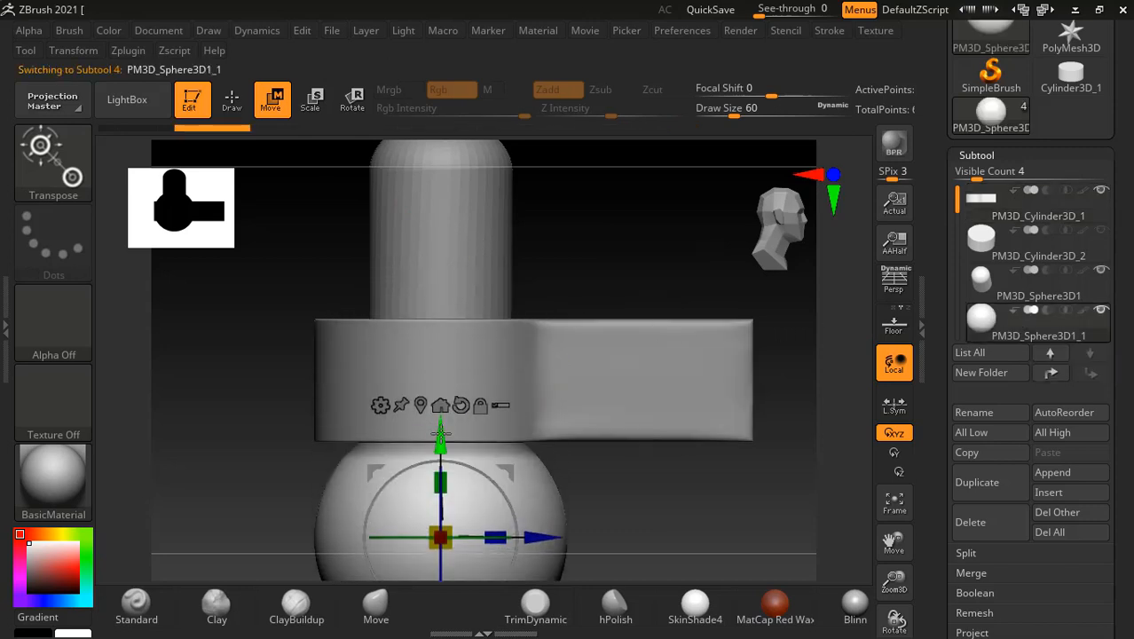
left_click_drag(621, 495, 651, 390, "alt")
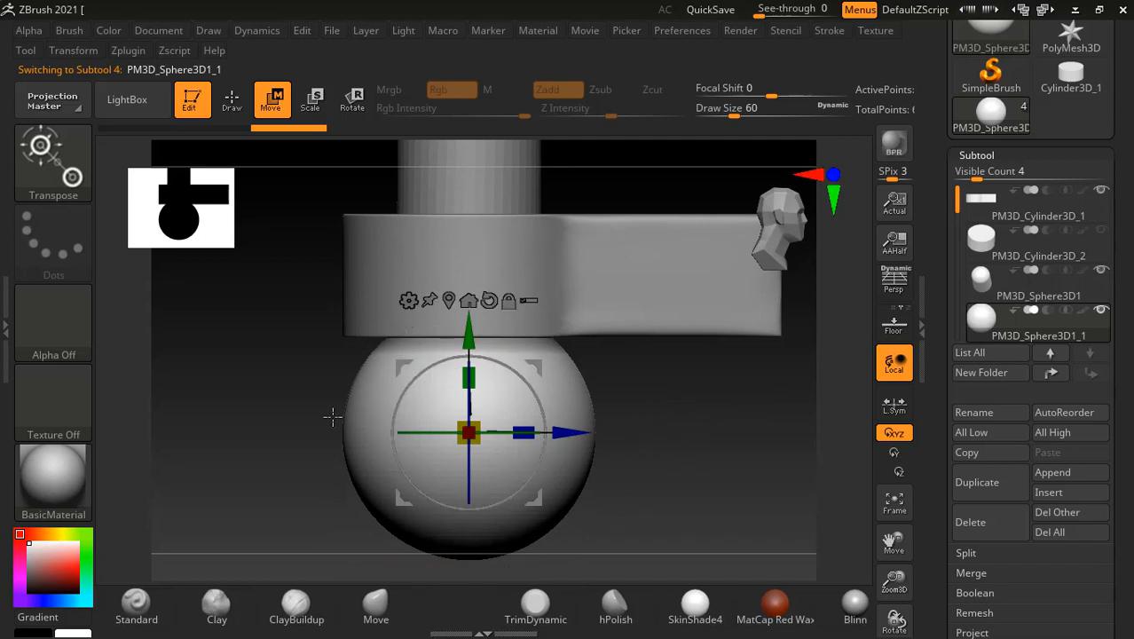
left_click(248, 101)
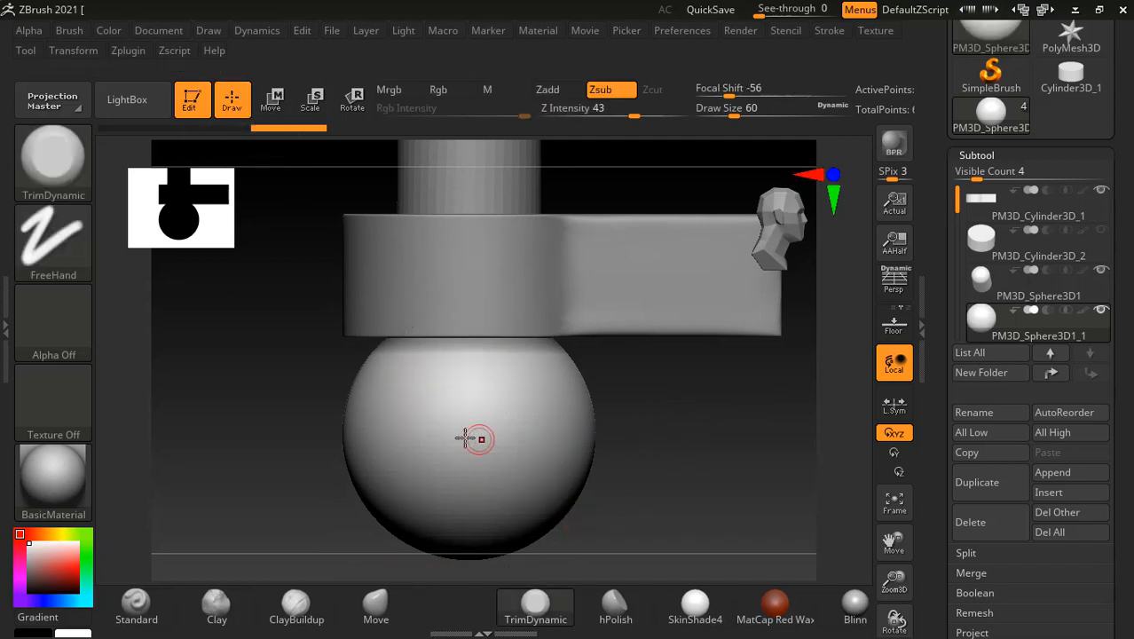
Isolate the sphere with Solo and activate radial symmetry around its vertical axis.
left_click(73, 51)
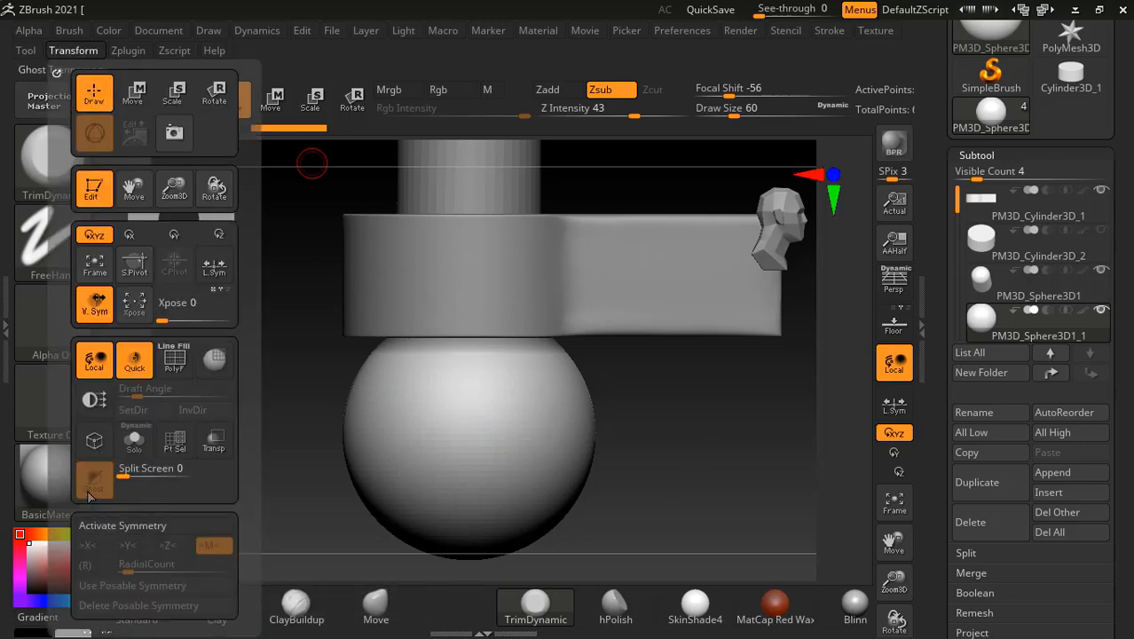
left_click(134, 443)
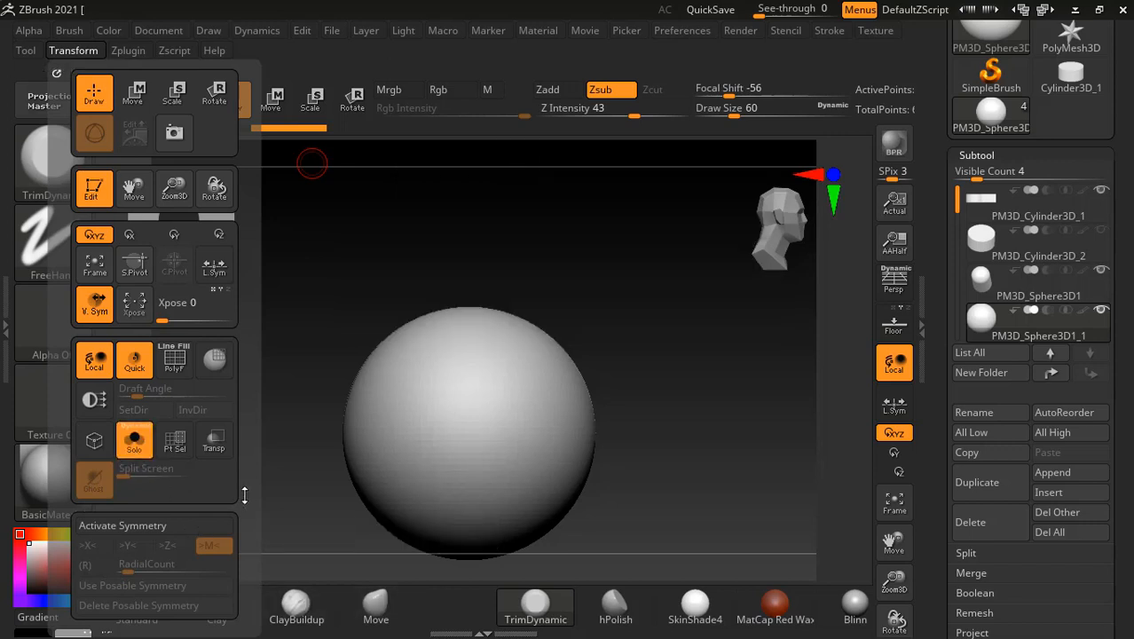
mouse_move(244, 475)
left_mouse_down()
mouse_move(238, 358)
mouse_move(224, 490)
left_mouse_up()
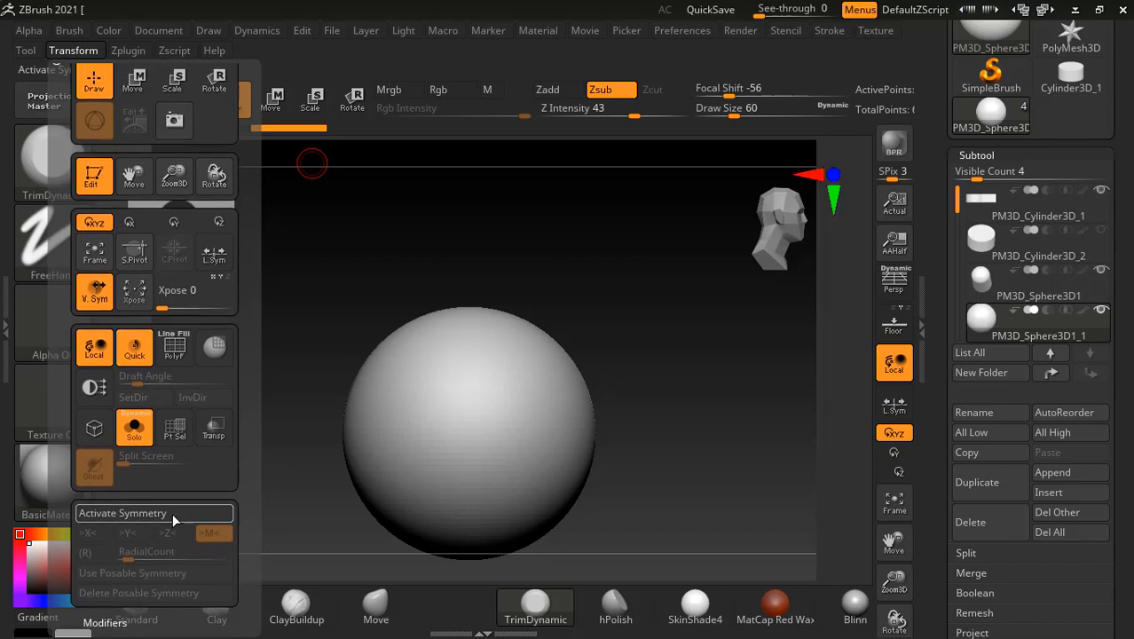
left_click(172, 513)
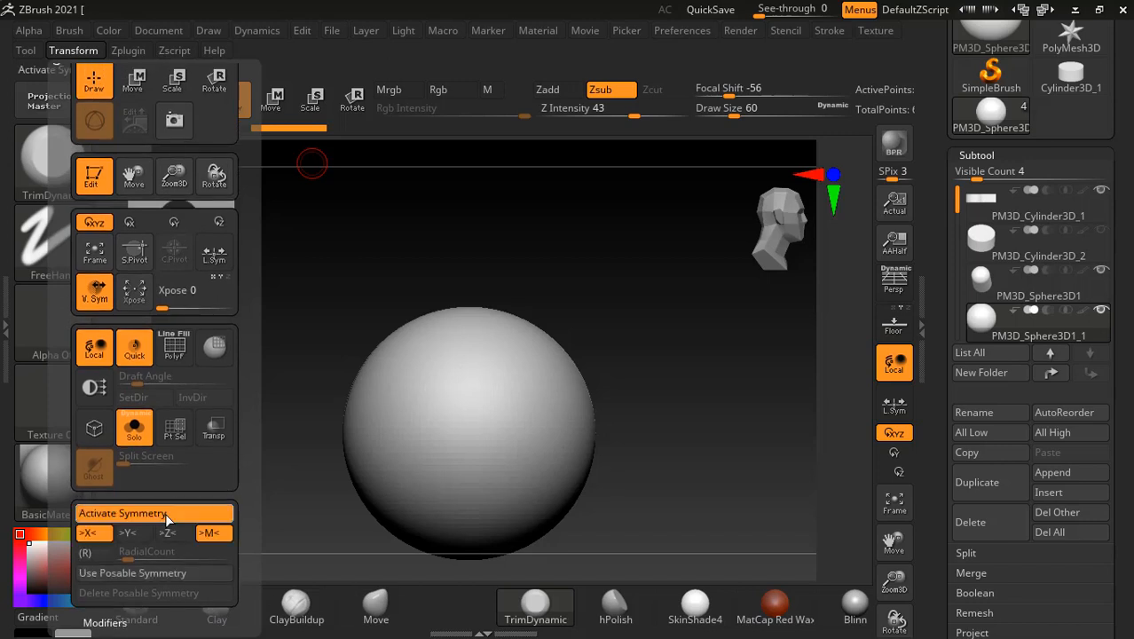
left_click(99, 553)
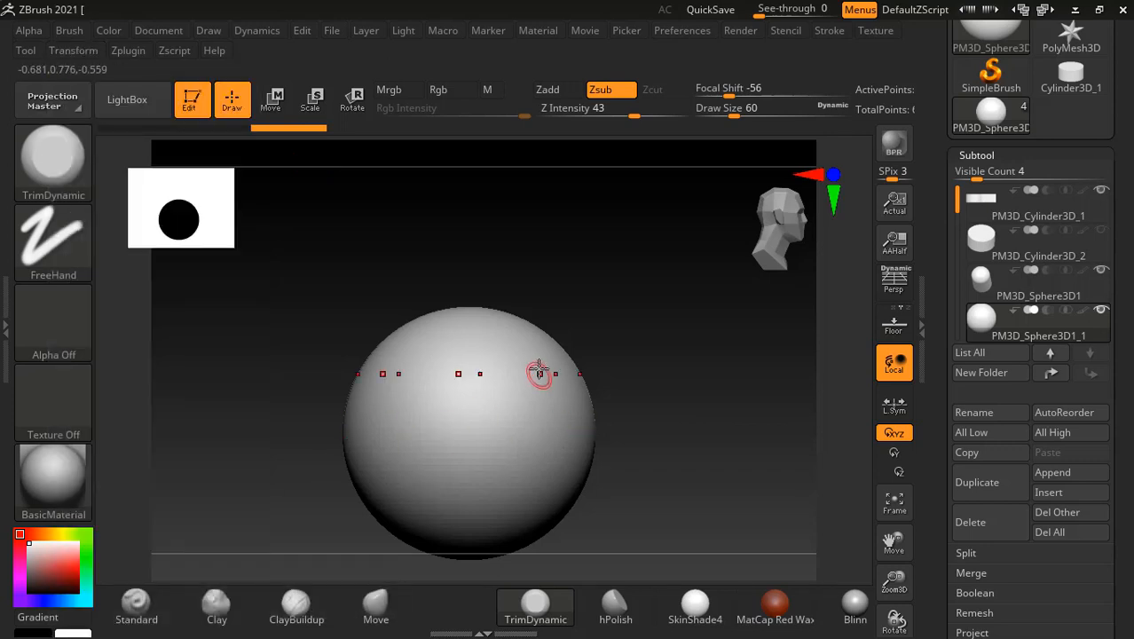
left_click_drag(614, 335, 601, 402)
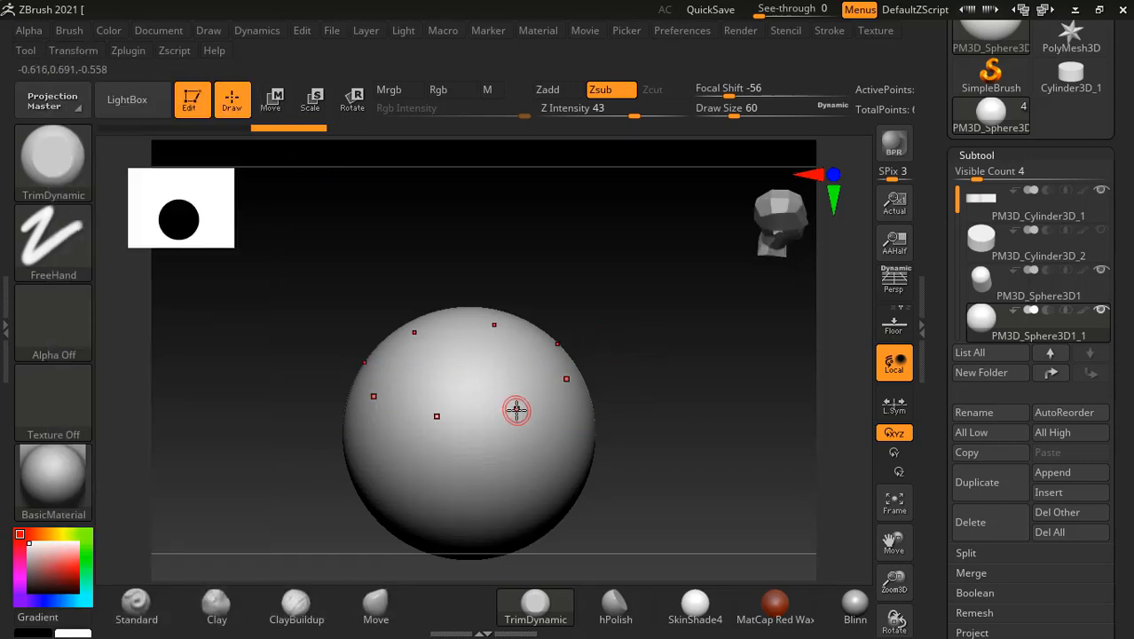
Set the draw size to 172 and trim a ring of flat facets around the sphere's upper half with TrimDynamic.
key("shift+f")
key("alt")
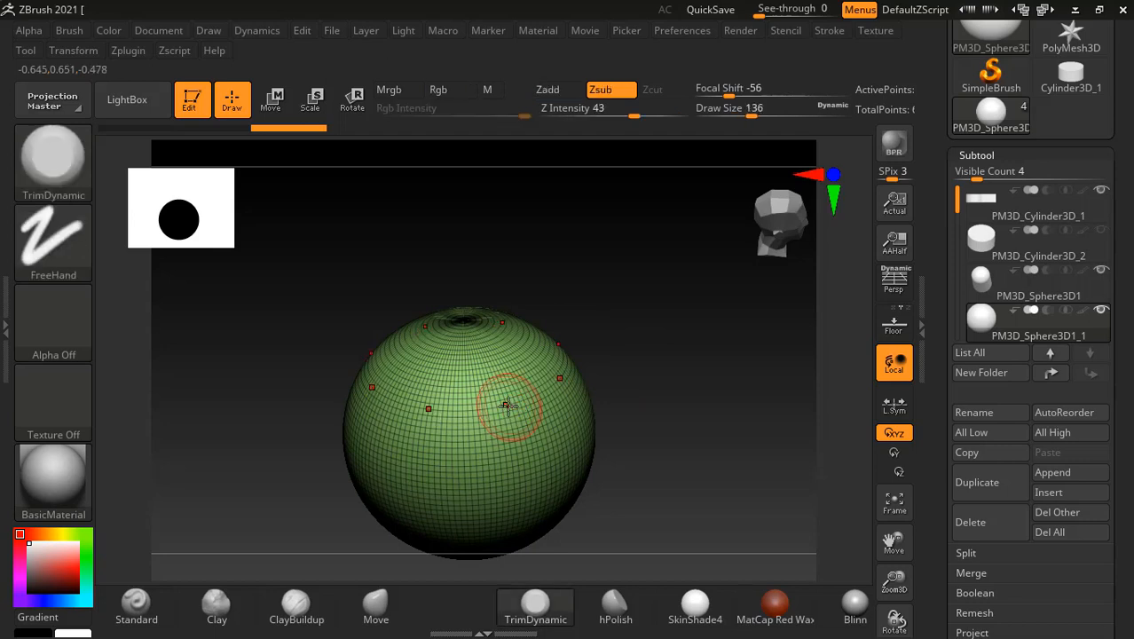
key("bracketright")
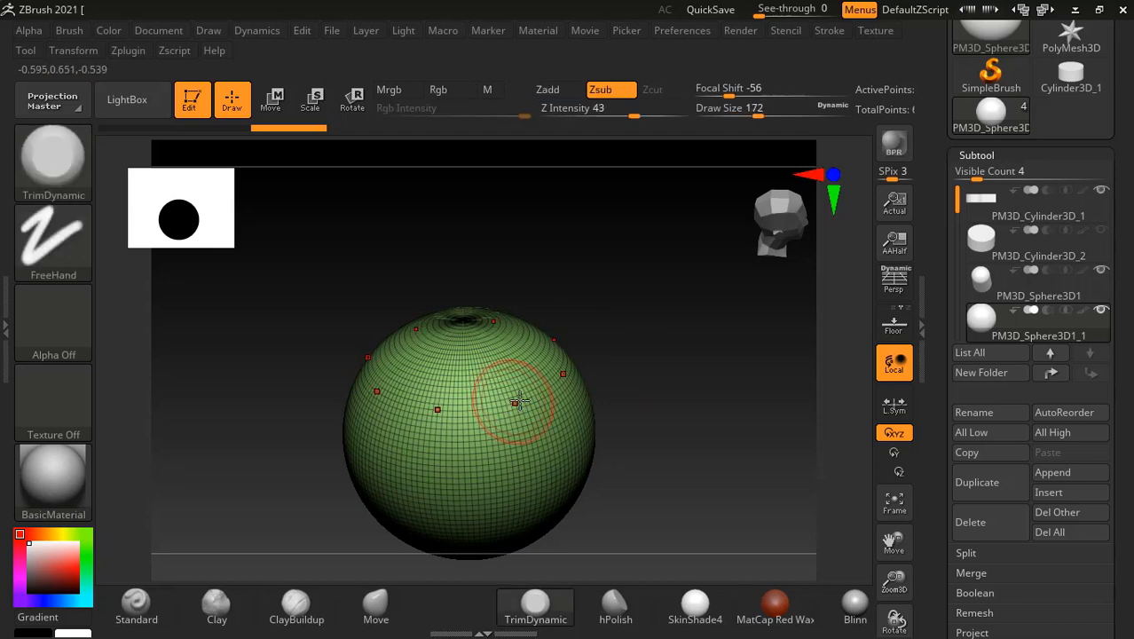
left_click_drag(514, 392, 489, 396)
key("shift")
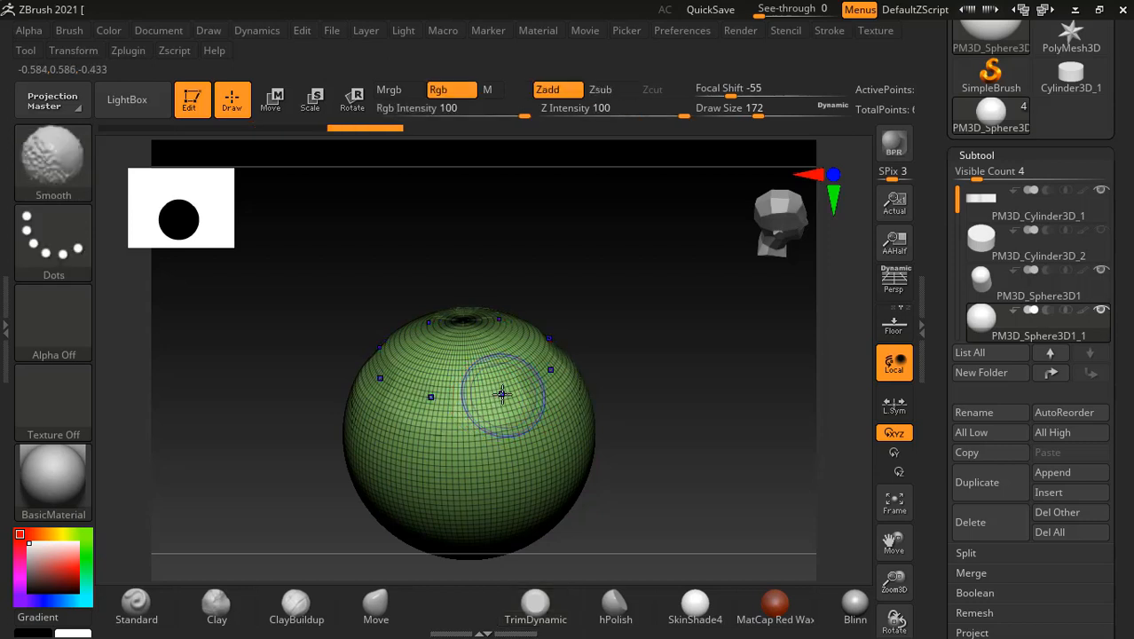
key("shift+f")
left_click_drag(604, 362, 608, 392)
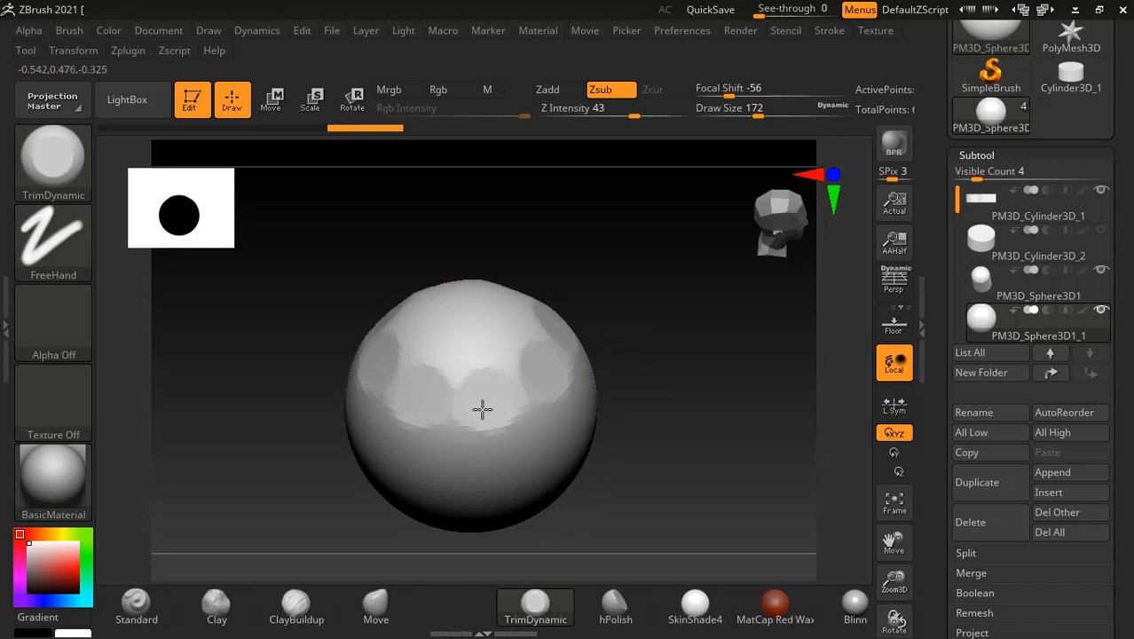
Trim a second ring of facets toward the sphere's top and subdivide the sphere.
left_click_drag(481, 409, 474, 343)
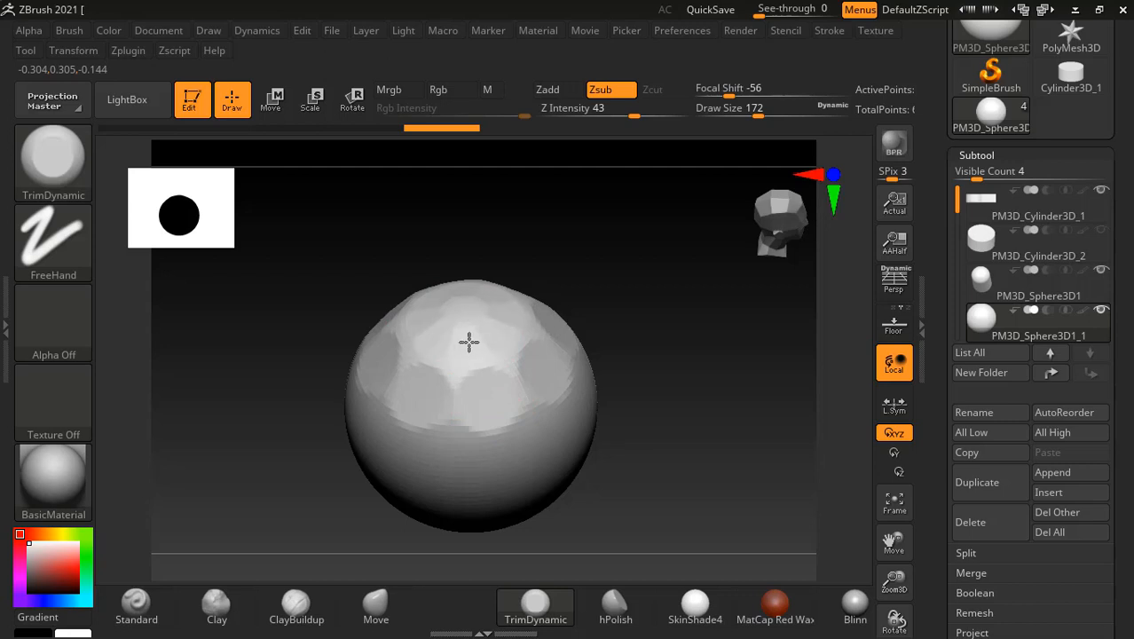
left_click(450, 343)
key("ctrl")
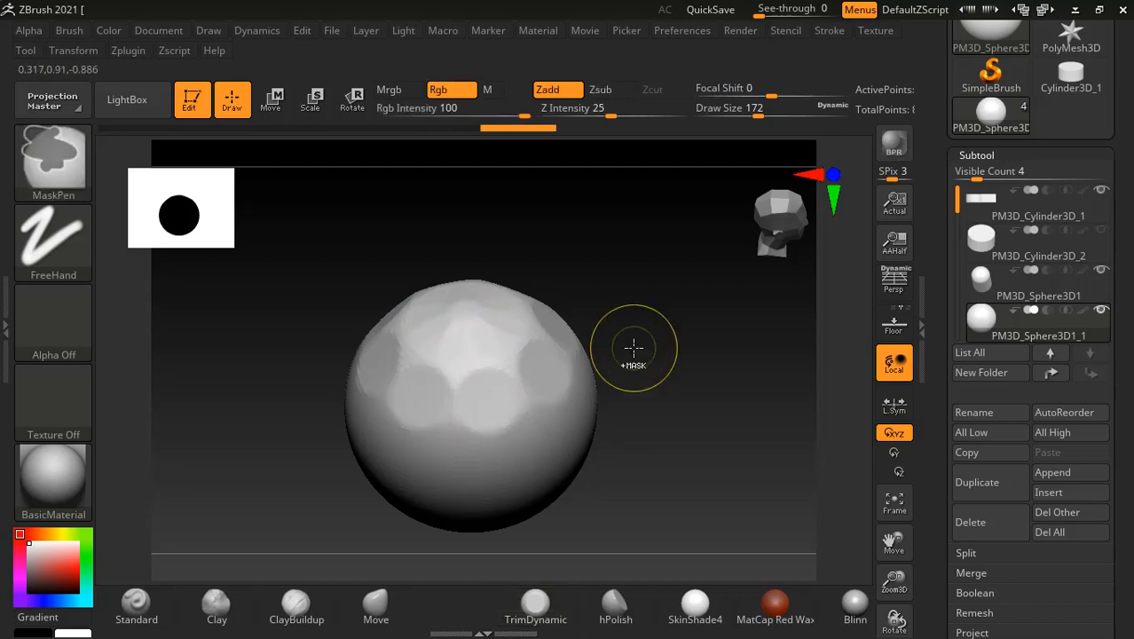
Choose the Standard brush and turn off Solo to show the column and base along with the sphere.
left_click_drag(673, 340, 589, 407, "shift")
left_click(136, 609)
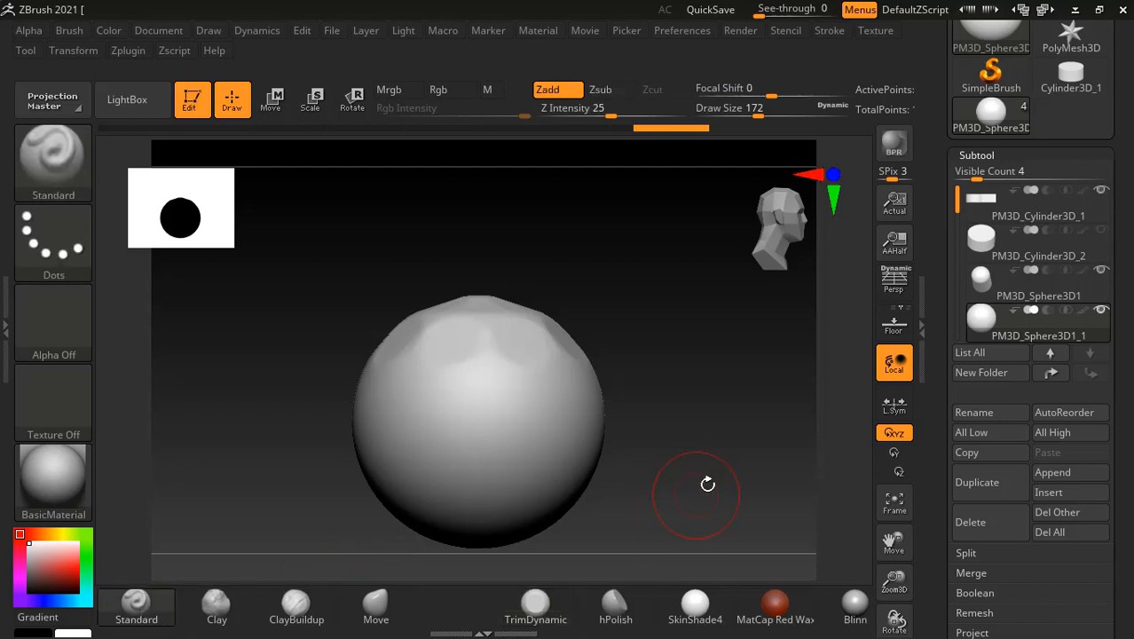
left_click_drag(706, 478, 725, 388)
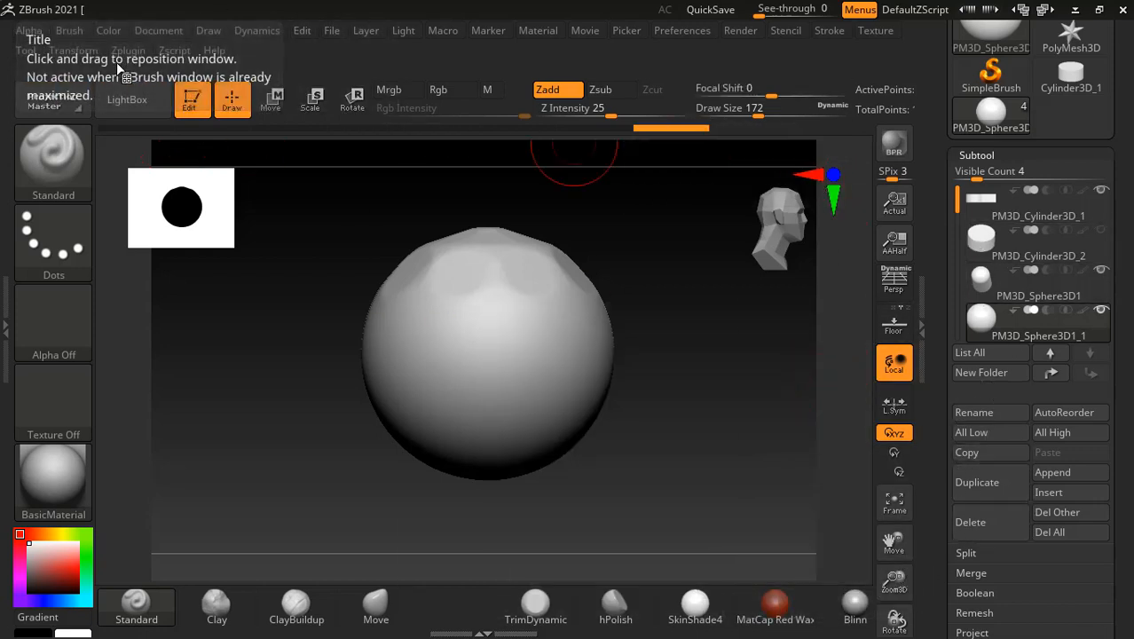
left_click(72, 50)
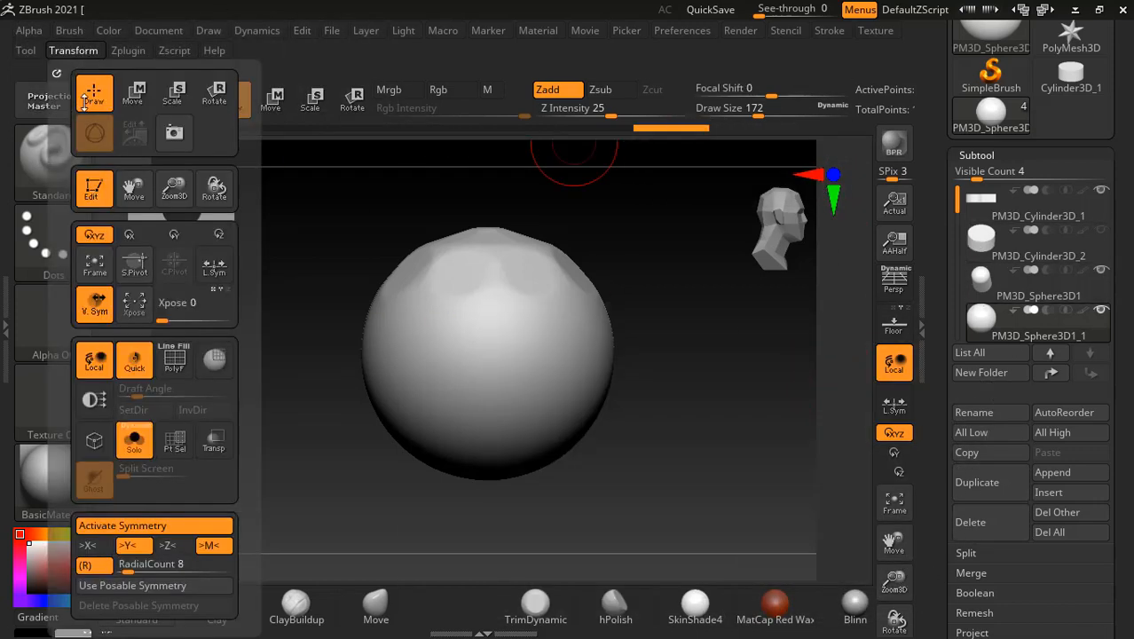
left_click(134, 439)
left_click_drag(697, 435, 638, 445)
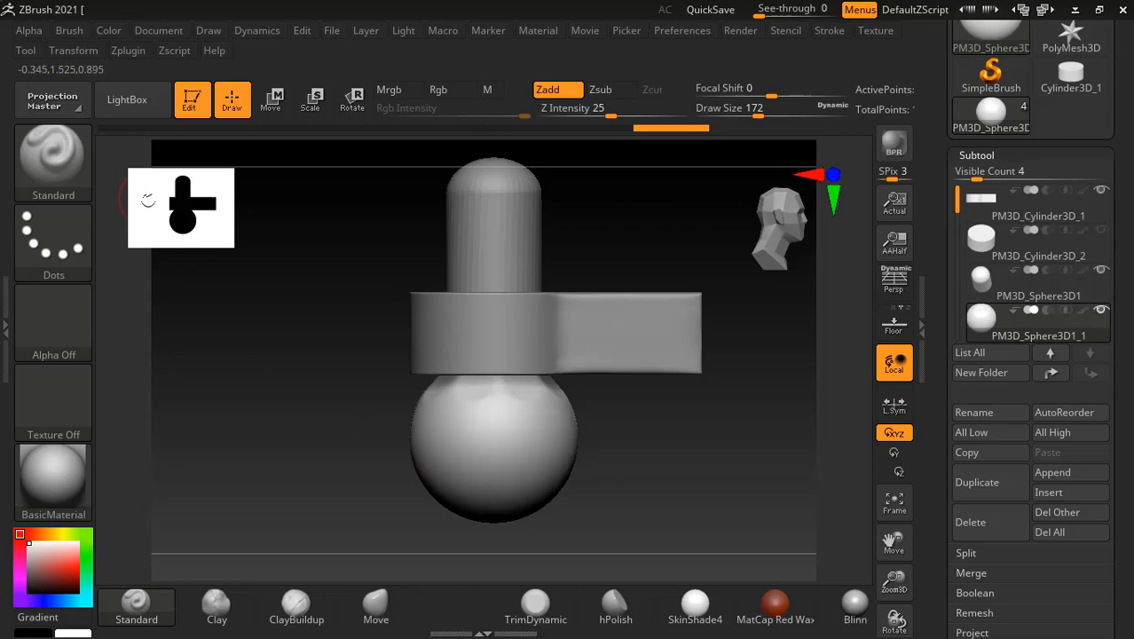
Slice off the bottom of the sphere with a horizontal ClipCurve cut so it ends in a flat underside.
key("ctrl+shift")
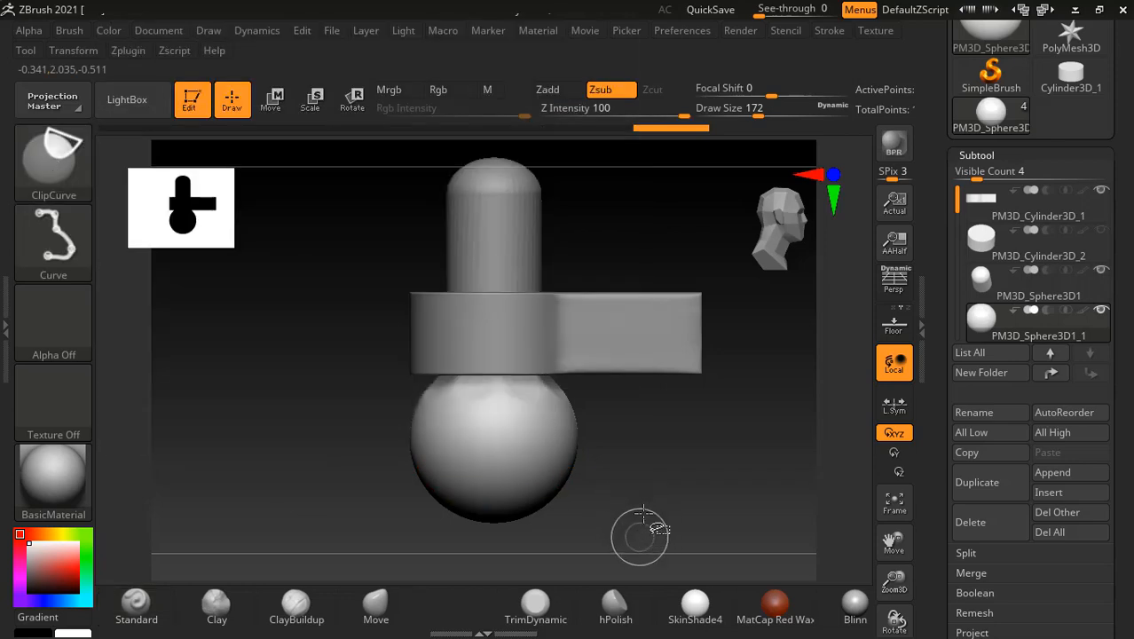
mouse_move(641, 480)
left_mouse_down("ctrl+shift")
mouse_move(374, 489)
mouse_move(362, 473)
left_mouse_up("ctrl+shift")
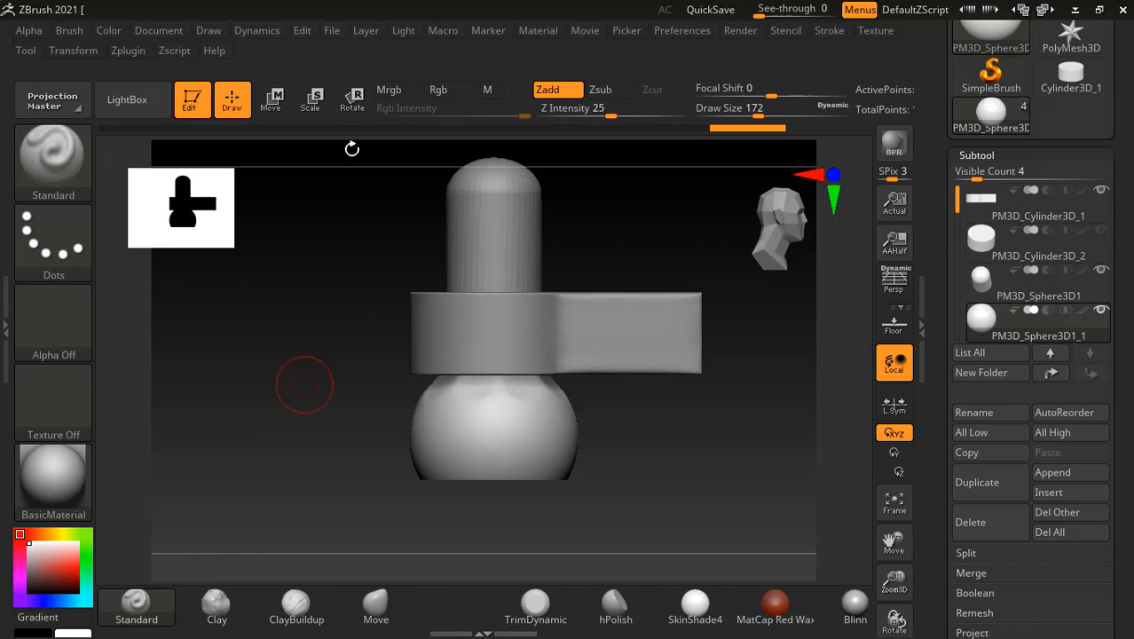
Raise the radial symmetry count and sculpt bulging rings around the clipped sphere, one under the base and a wider flared one at the bottom.
left_click(73, 50)
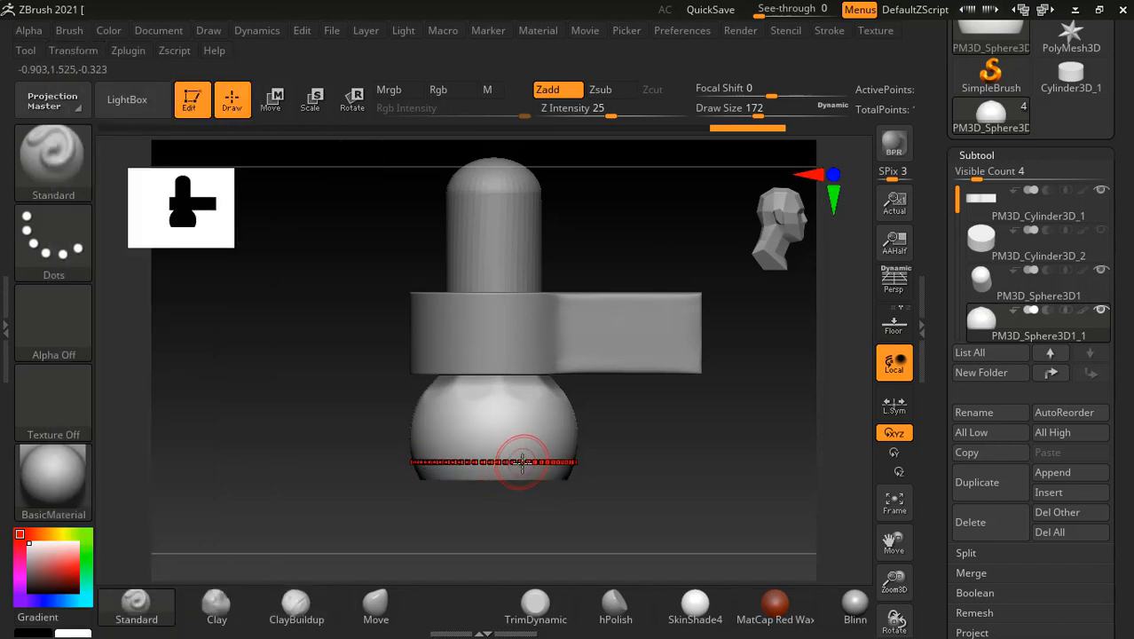
left_click_drag(508, 463, 489, 499)
mouse_move(550, 470)
left_mouse_down()
mouse_move(506, 438)
mouse_move(496, 392)
mouse_move(450, 387)
left_mouse_up()
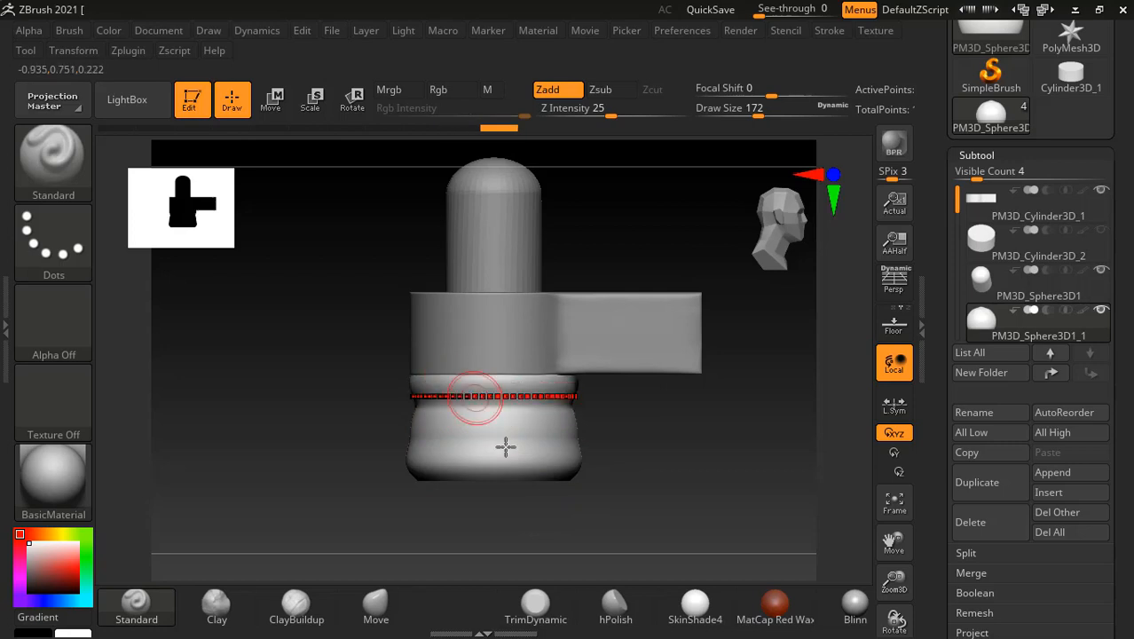
left_click_drag(553, 459, 532, 465)
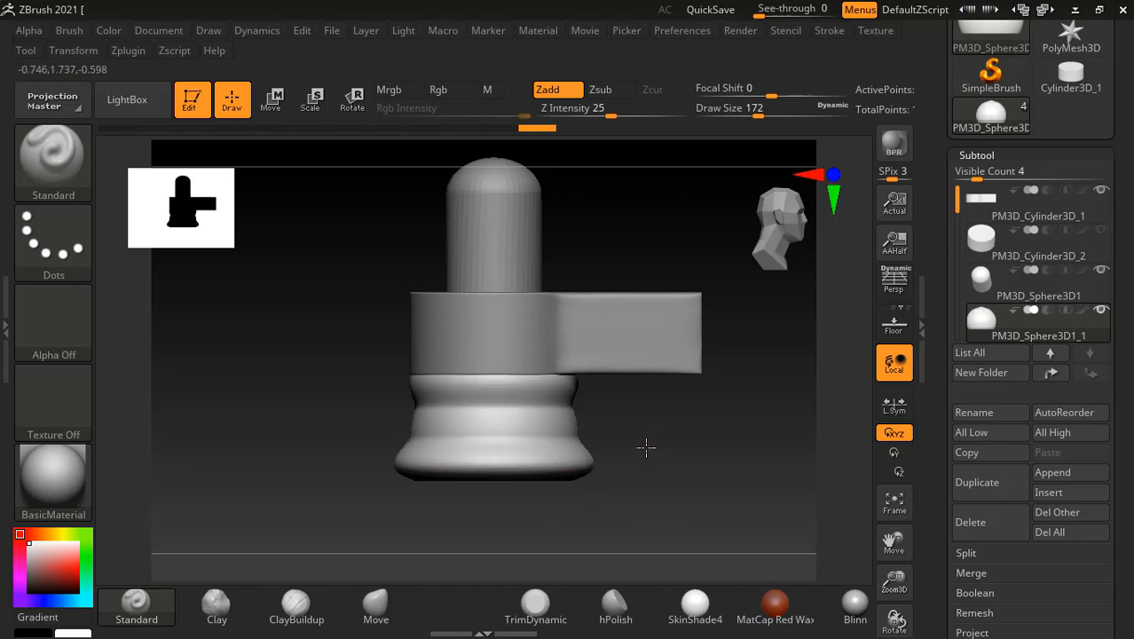
left_click_drag(646, 447, 655, 391)
mouse_move(538, 459)
left_mouse_down()
mouse_move(511, 455)
mouse_move(510, 440)
mouse_move(516, 448)
left_mouse_up()
left_click_drag(682, 495, 678, 532)
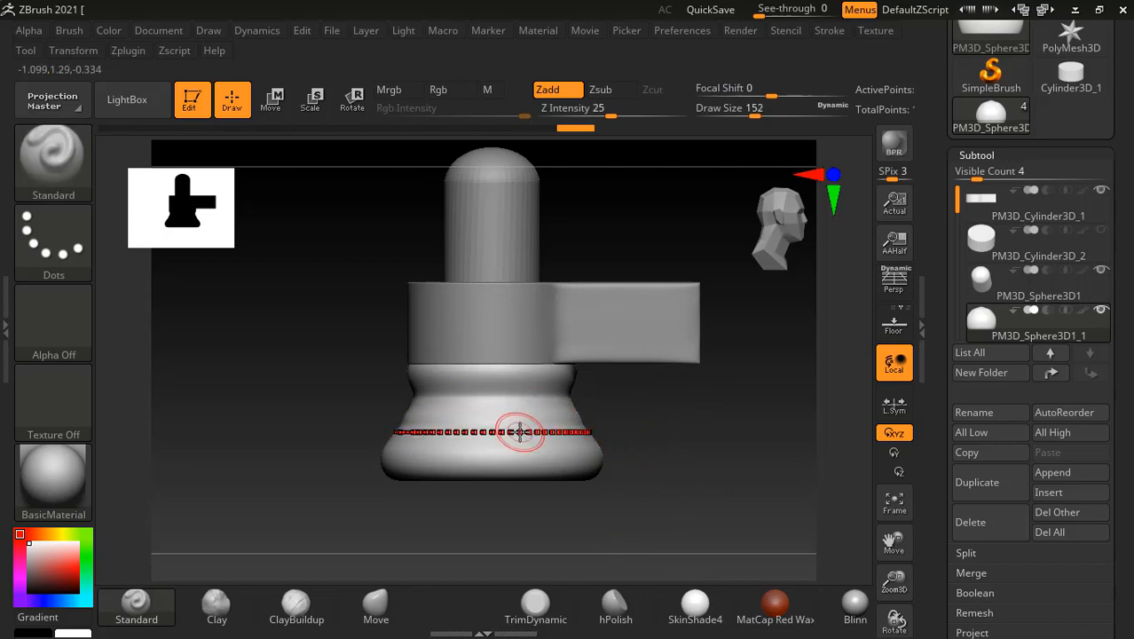
Reduce the draw size to 116 and sculpt a narrow ring around the pedestal's middle and a fuller ring at its top.
key("bracketleft")
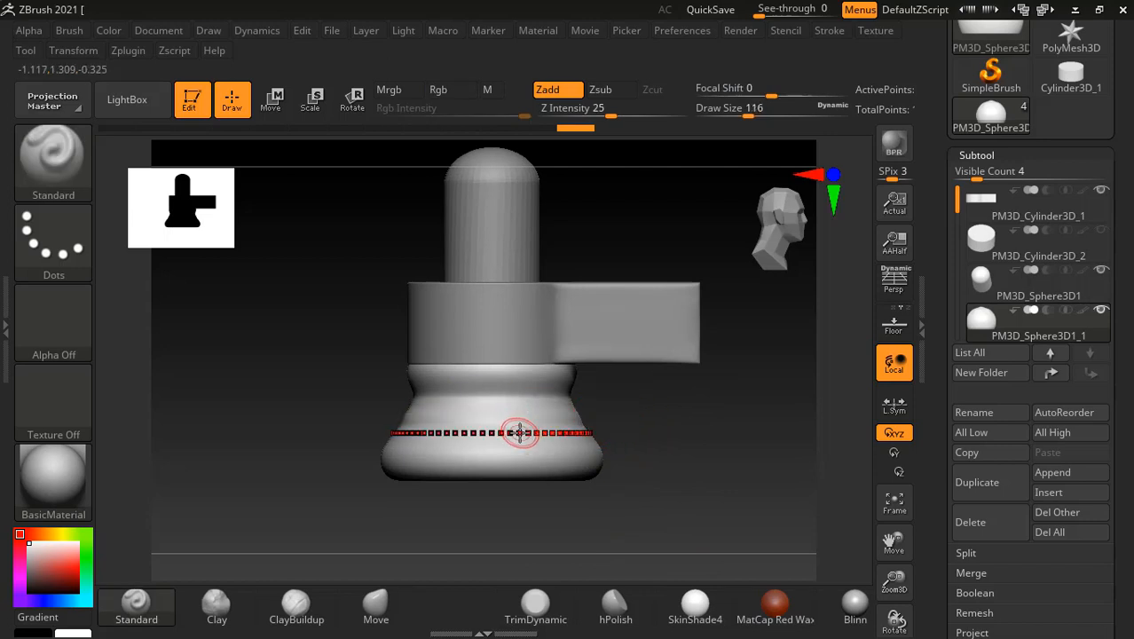
left_click_drag(533, 442, 505, 446)
key("ctrl+z")
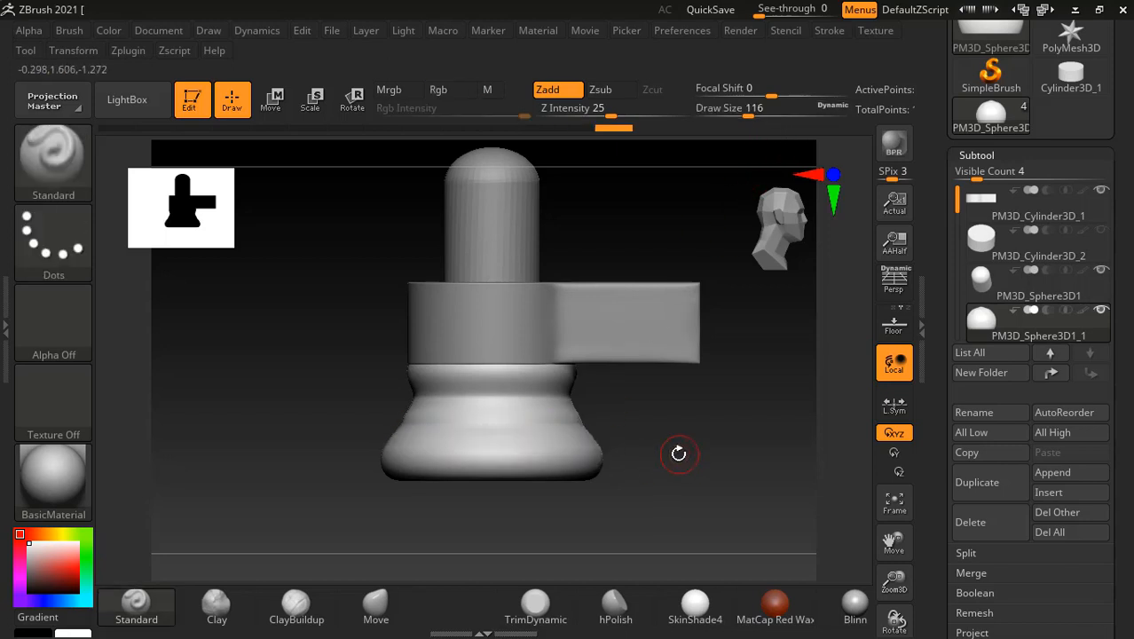
left_click_drag(679, 467, 536, 425)
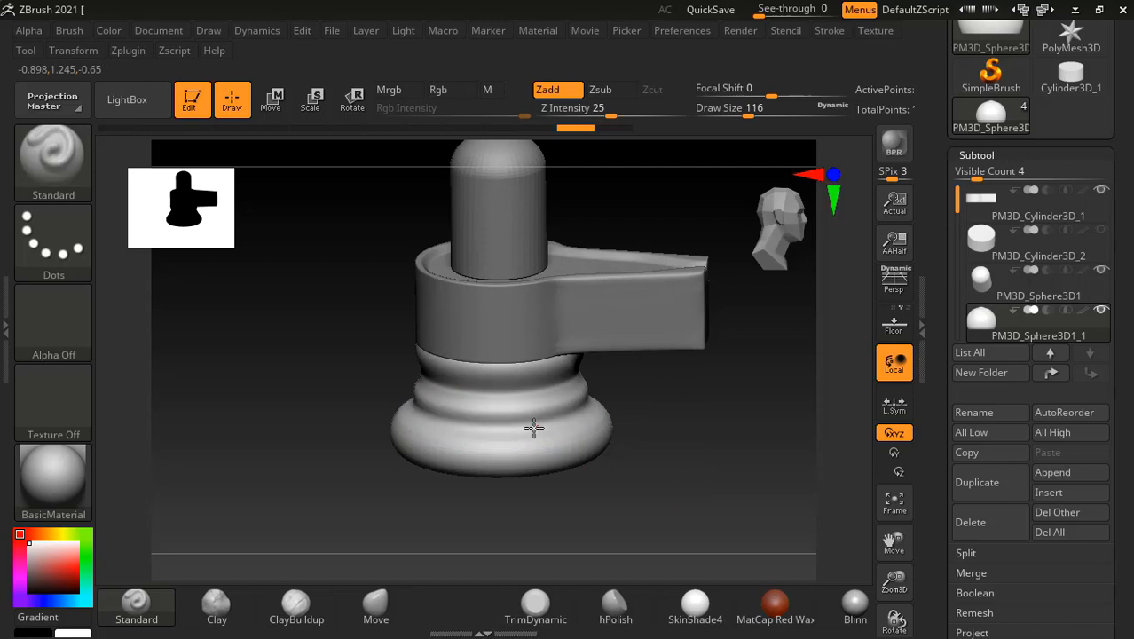
left_click_drag(690, 436, 674, 416)
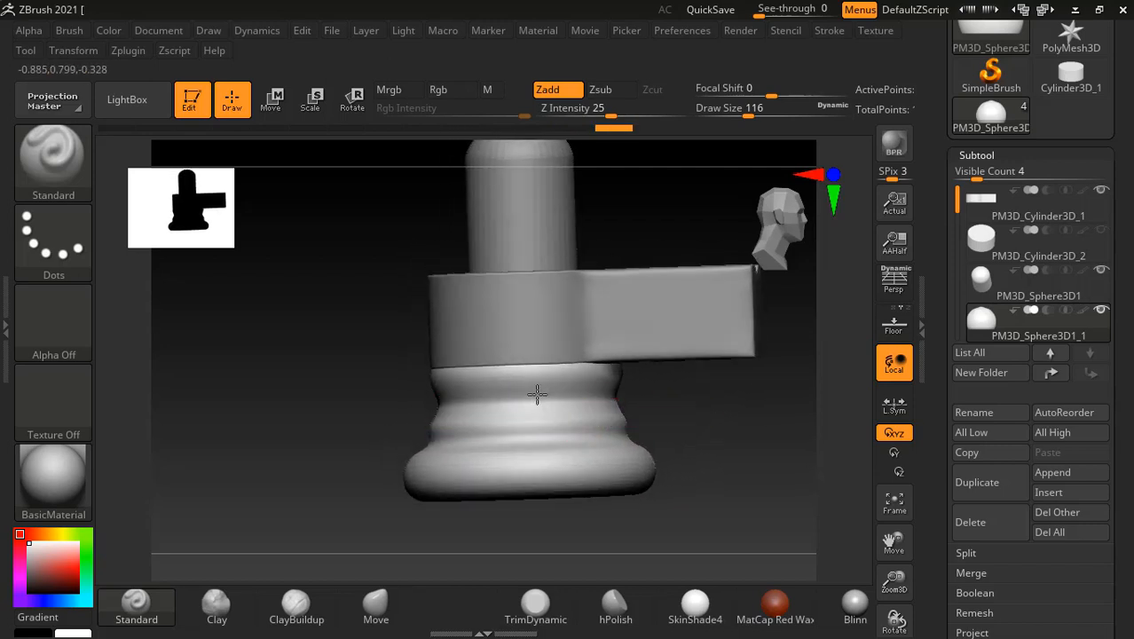
mouse_move(531, 395)
left_mouse_down()
mouse_move(513, 378)
mouse_move(532, 390)
mouse_move(501, 387)
mouse_move(497, 407)
left_mouse_up()
mouse_move(688, 448)
left_mouse_down()
mouse_move(734, 438)
mouse_move(673, 476)
left_mouse_up()
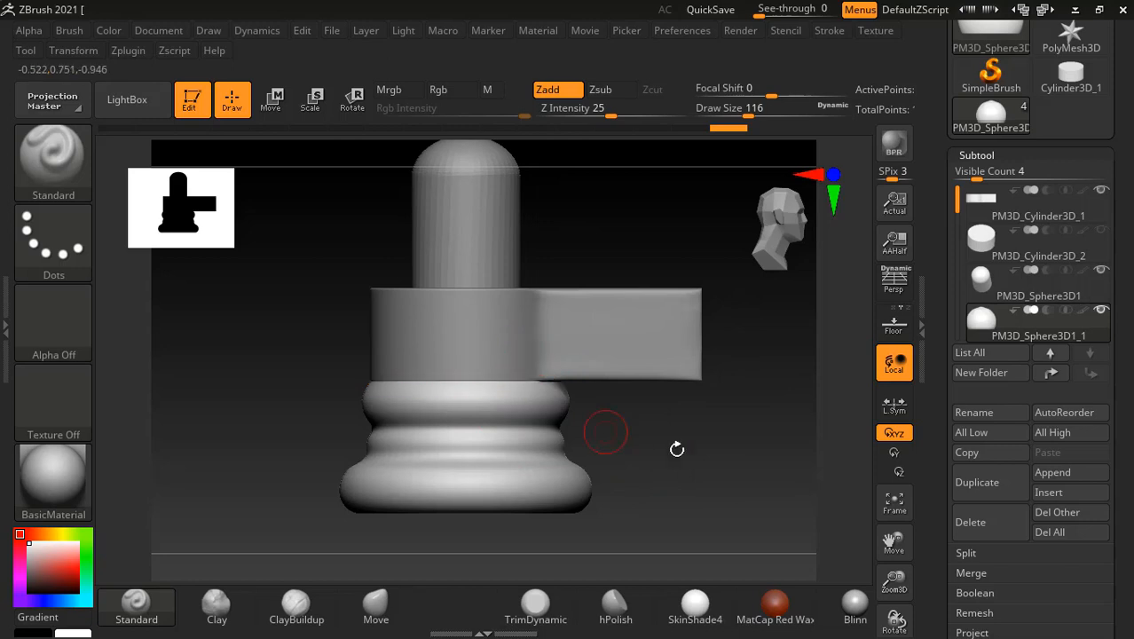
left_click_drag(689, 429, 627, 393)
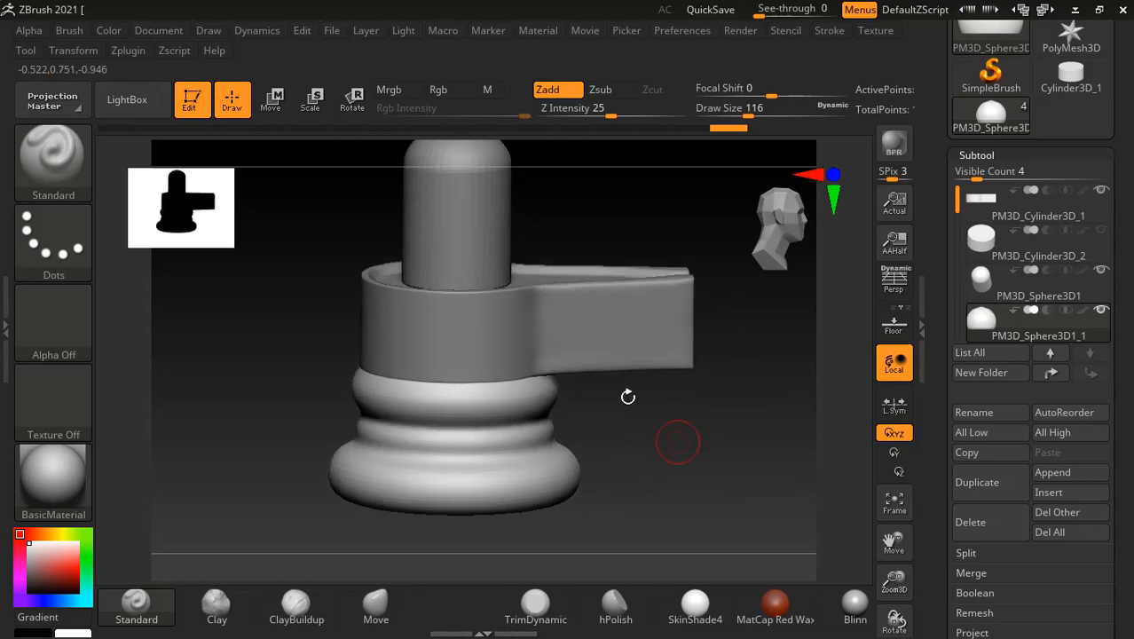
Select the spouted base and set up radial symmetry around its vertical axis.
left_click(463, 327, "alt")
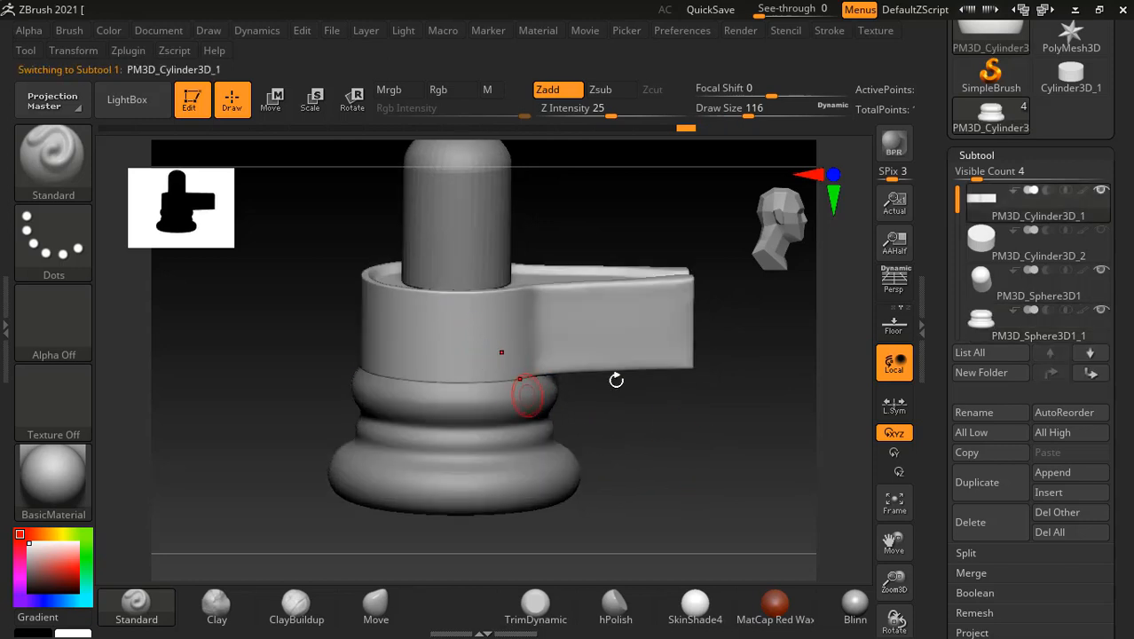
left_click(75, 51)
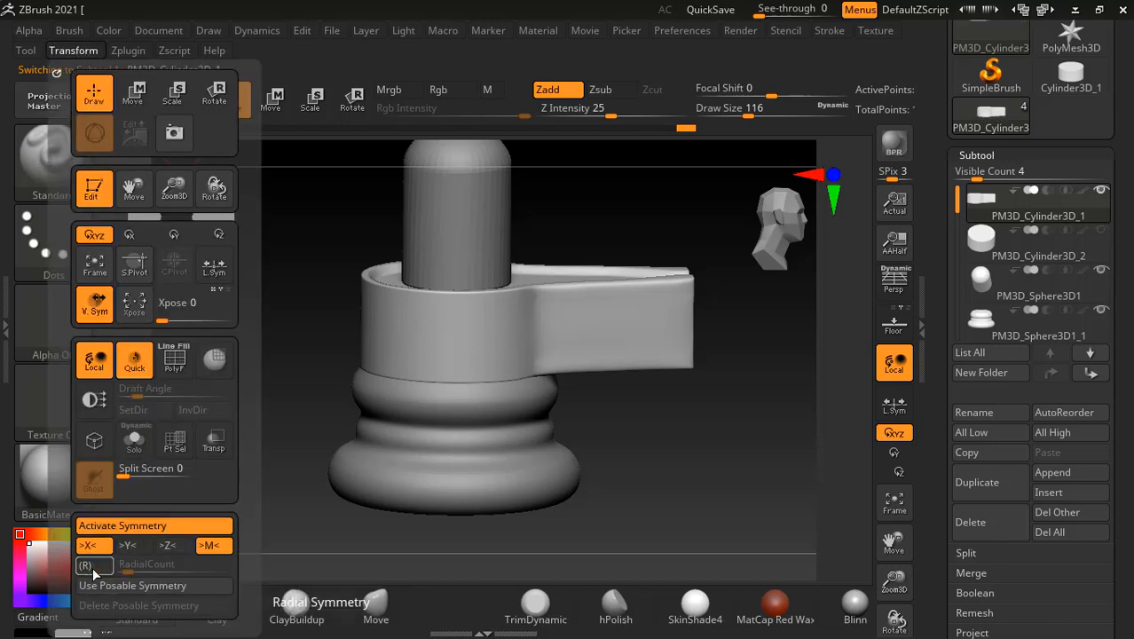
left_click(86, 565)
left_click(180, 568)
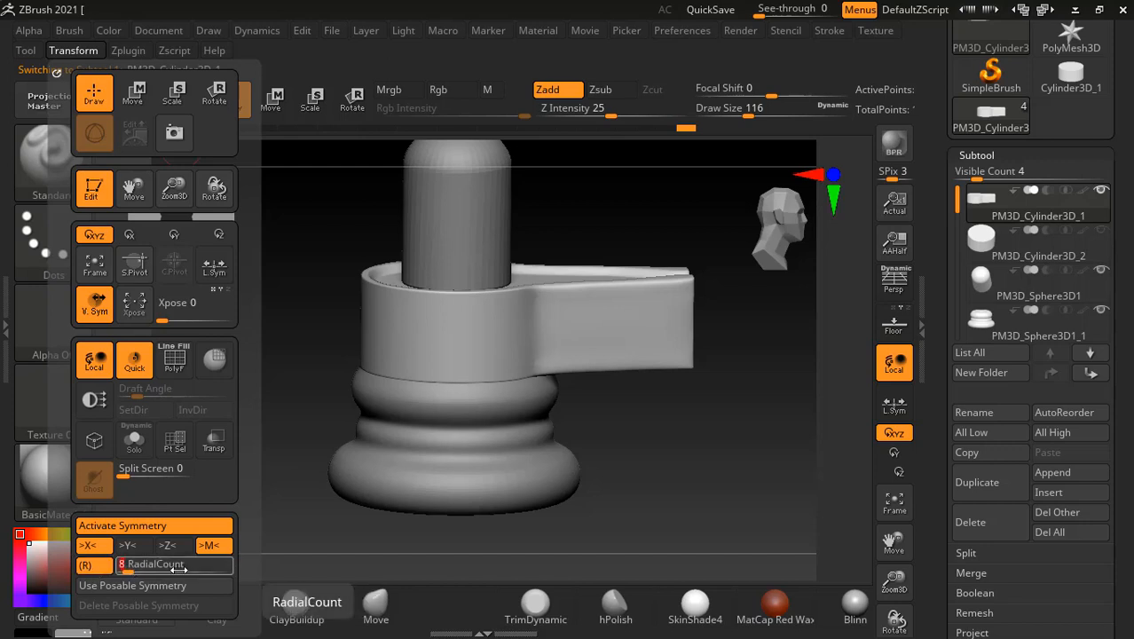
key("Return")
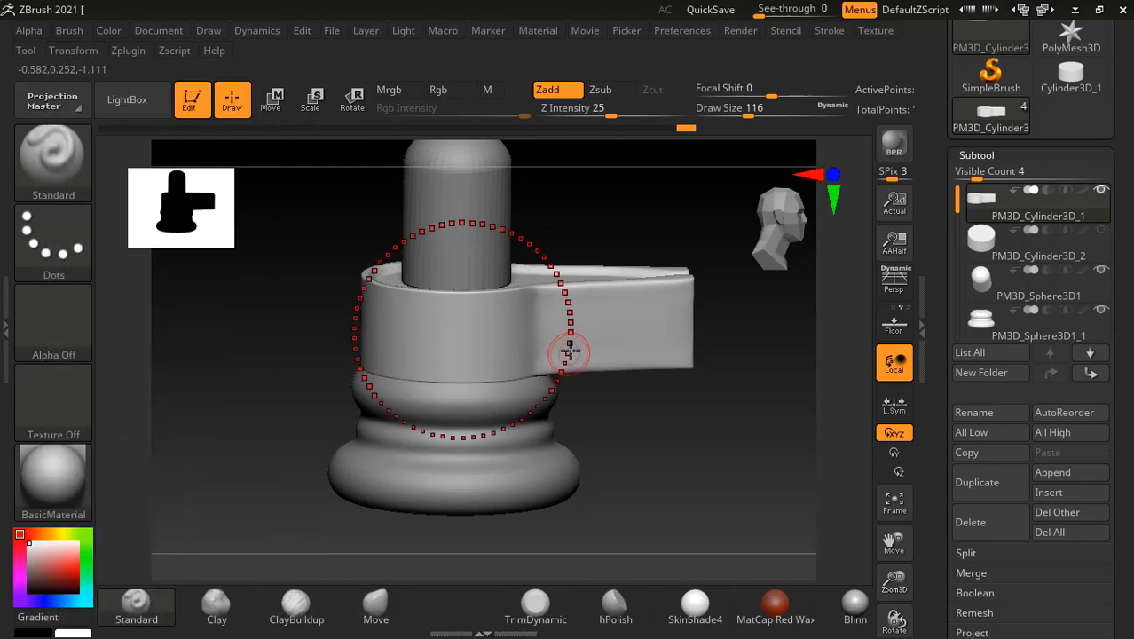
left_click(67, 50)
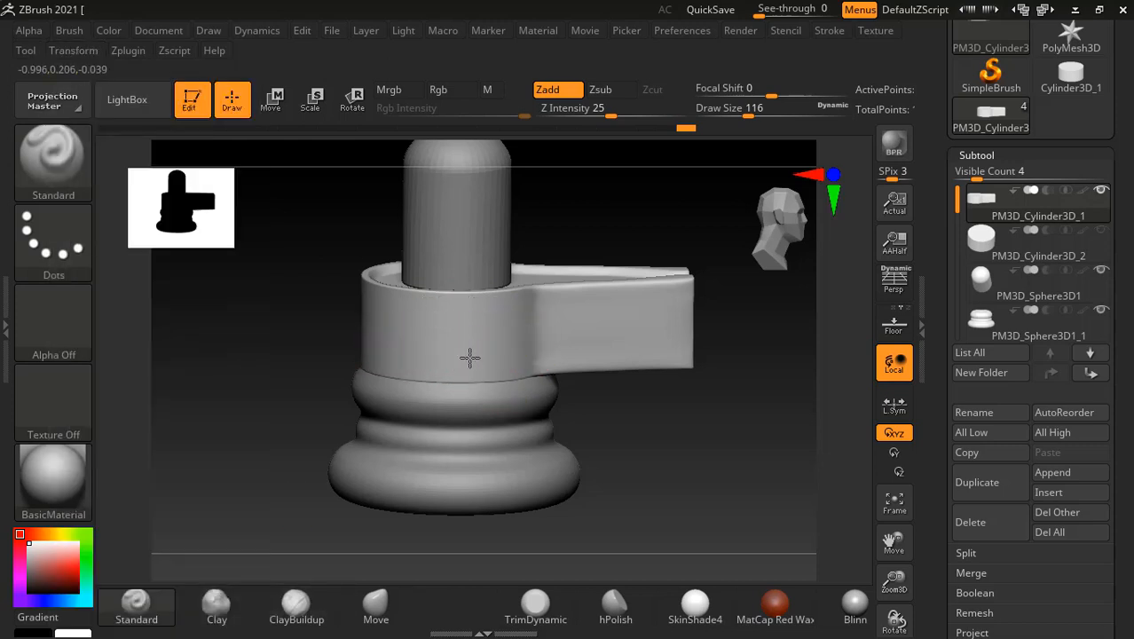
Sculpt a raised band around the lower edge of the spouted base and smooth it.
left_click_drag(469, 357, 455, 356)
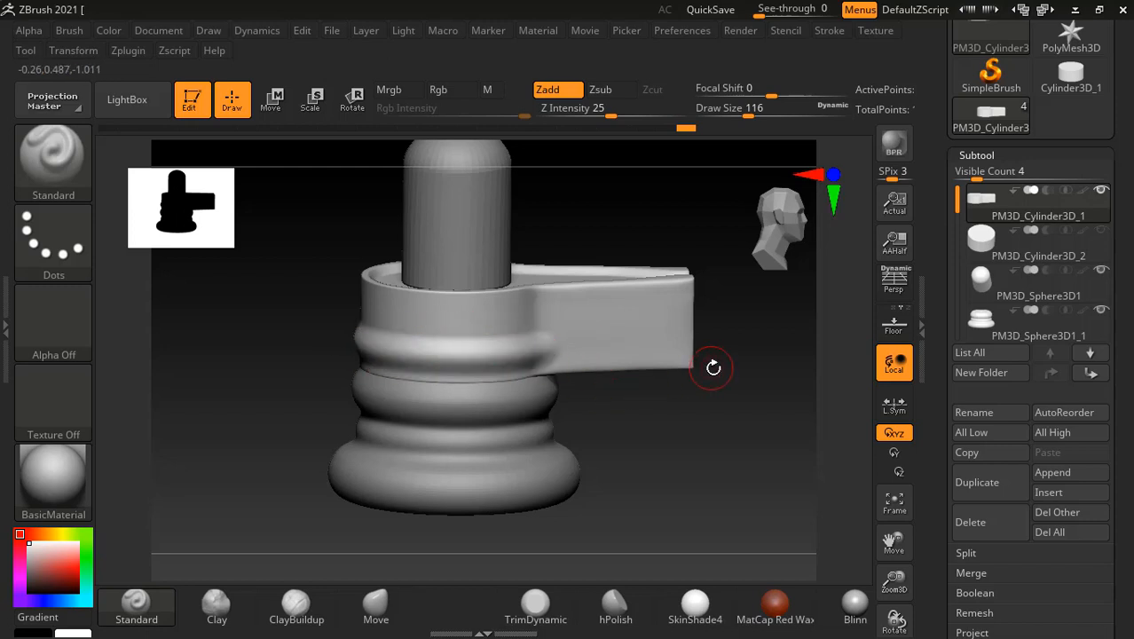
mouse_move(681, 415)
left_mouse_down()
mouse_move(727, 429)
mouse_move(683, 448)
mouse_move(600, 423)
left_mouse_up()
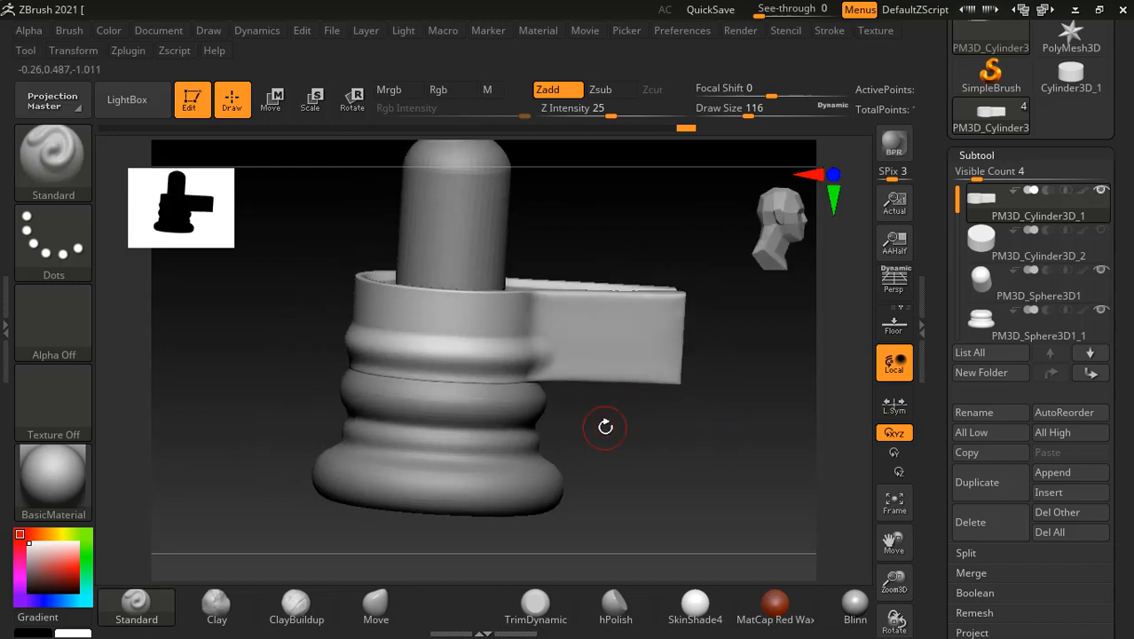
left_click_drag(488, 383, 477, 384)
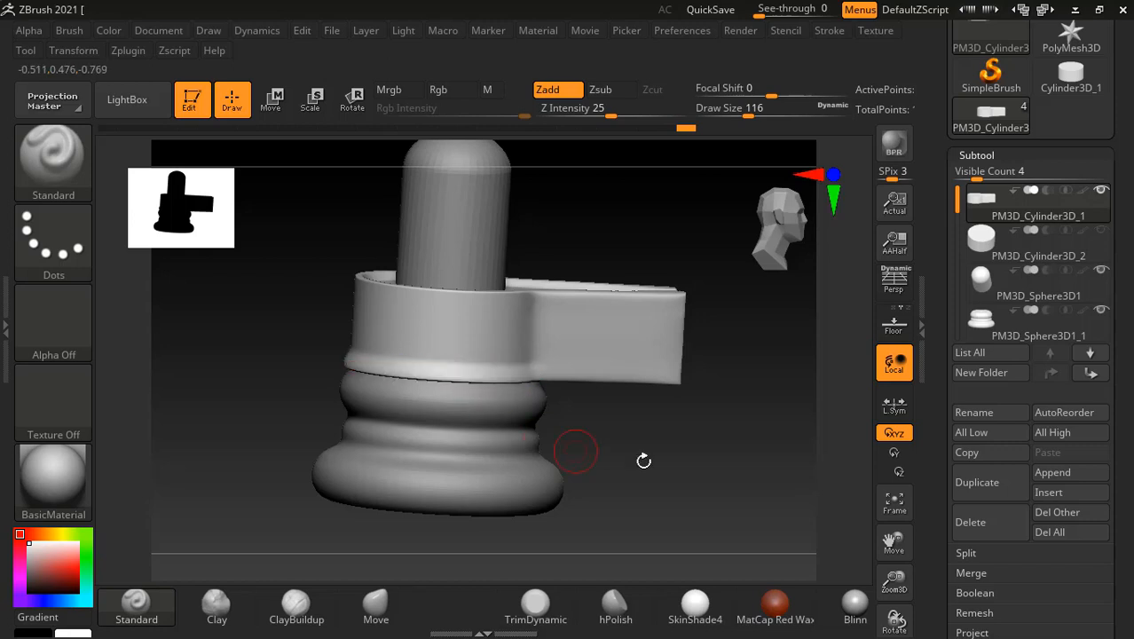
left_click_drag(643, 461, 597, 446)
left_click_drag(549, 373, 539, 383, "shift")
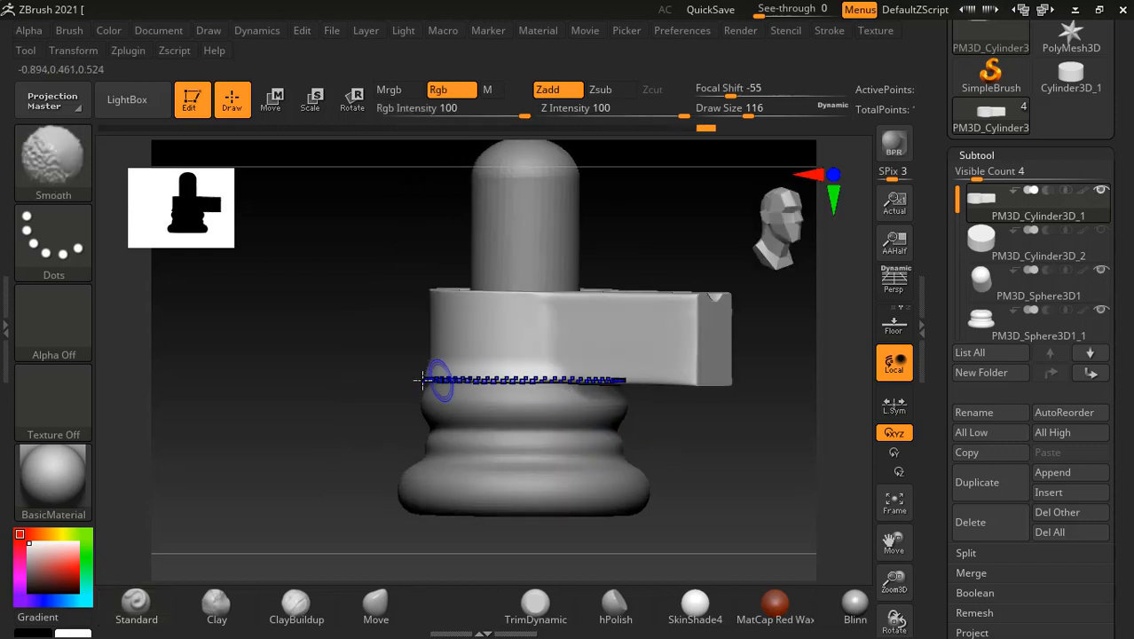
left_click_drag(417, 380, 415, 380, "shift")
Select the ringed pedestal and build up its top rim where it meets the spouted base.
left_click(546, 413, "alt")
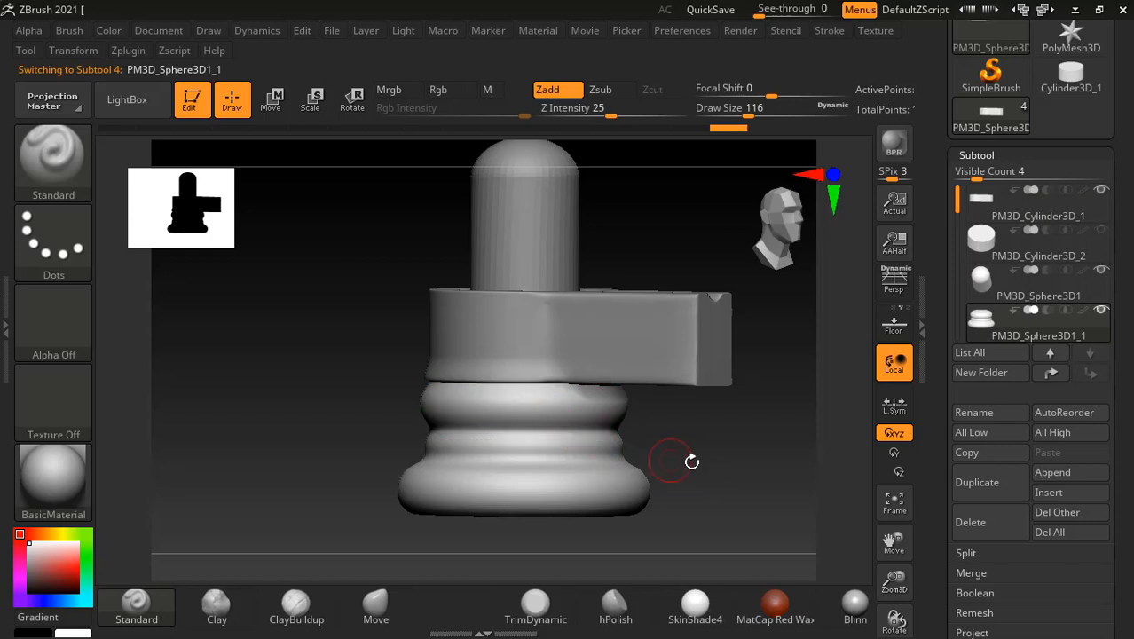
left_click_drag(689, 460, 640, 443)
mouse_move(517, 394)
left_mouse_down()
mouse_move(503, 391)
mouse_move(514, 383)
left_mouse_up()
mouse_move(605, 435)
left_mouse_down()
mouse_move(704, 459)
mouse_move(684, 461)
left_mouse_up()
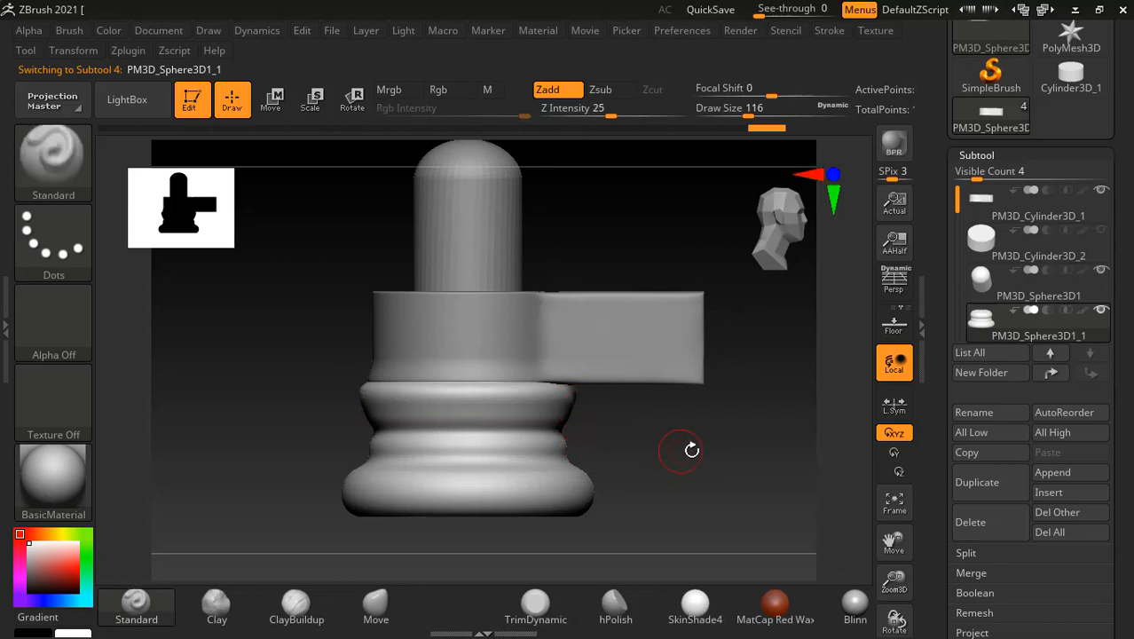
left_click_drag(698, 458, 681, 452)
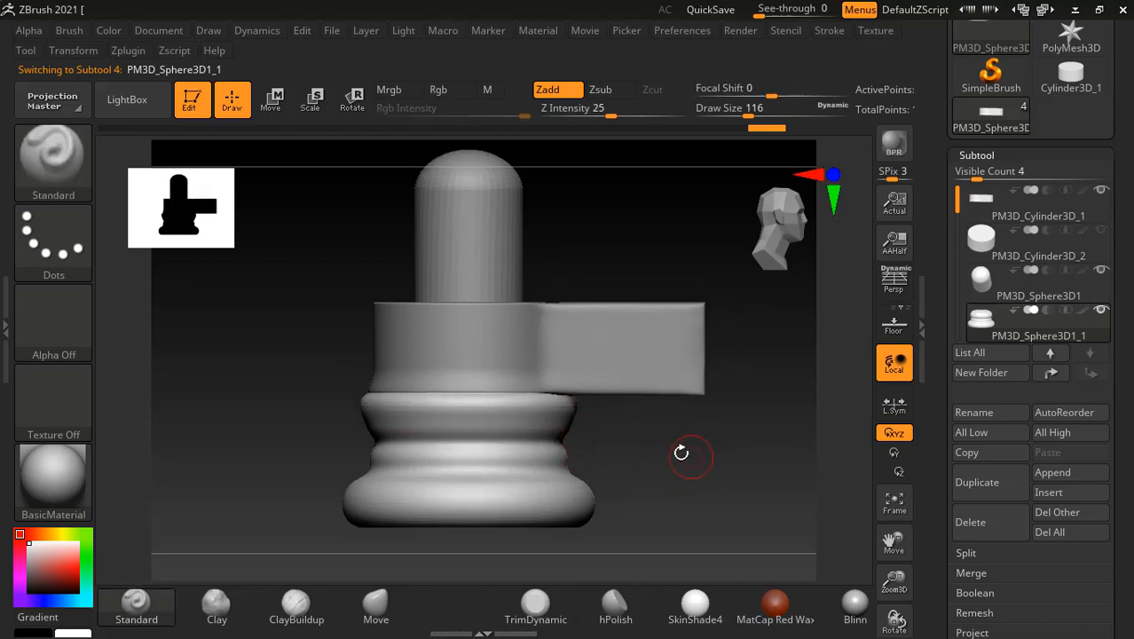
left_click_drag(633, 423, 683, 456)
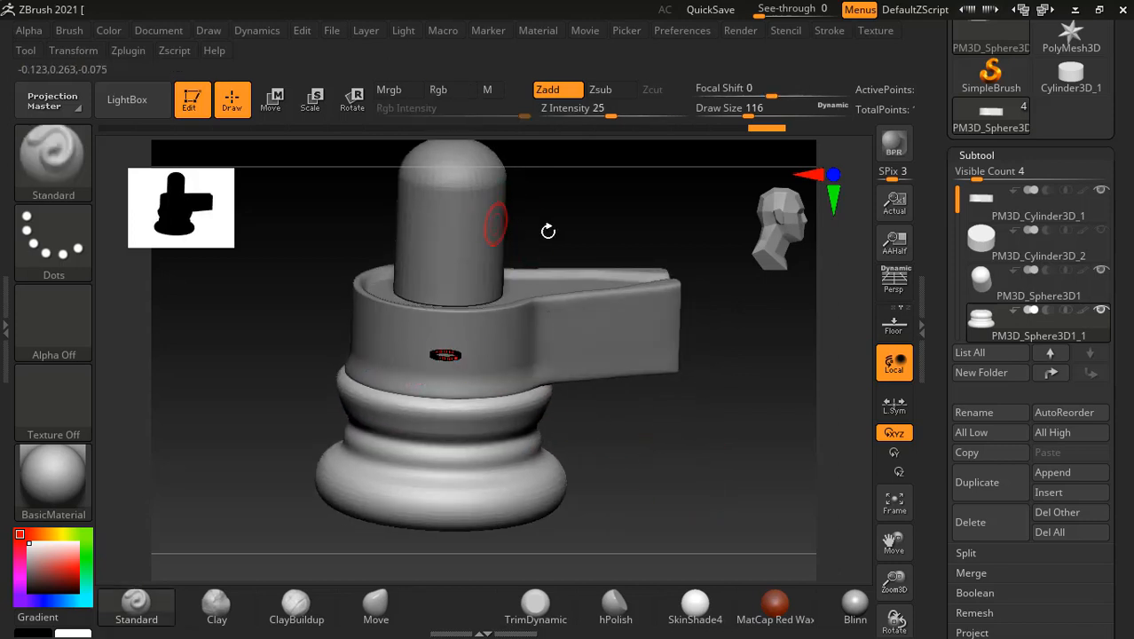
Switch to Move mode and make the domed column the active subtool.
left_click_drag(570, 244, 588, 335, "alt")
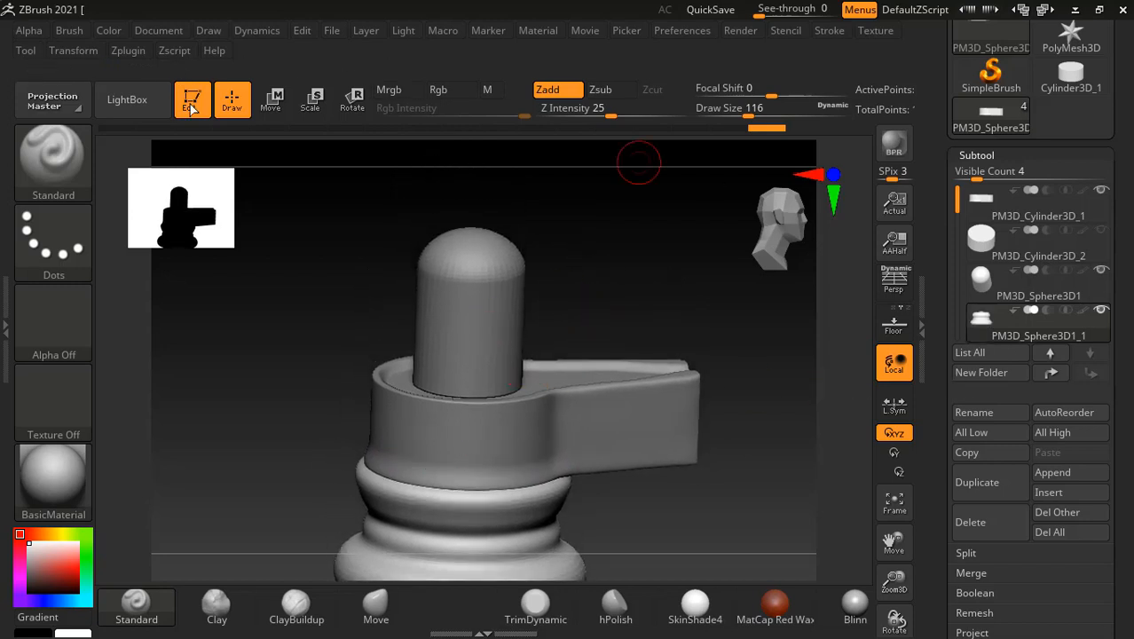
left_click(271, 97)
left_click(484, 278)
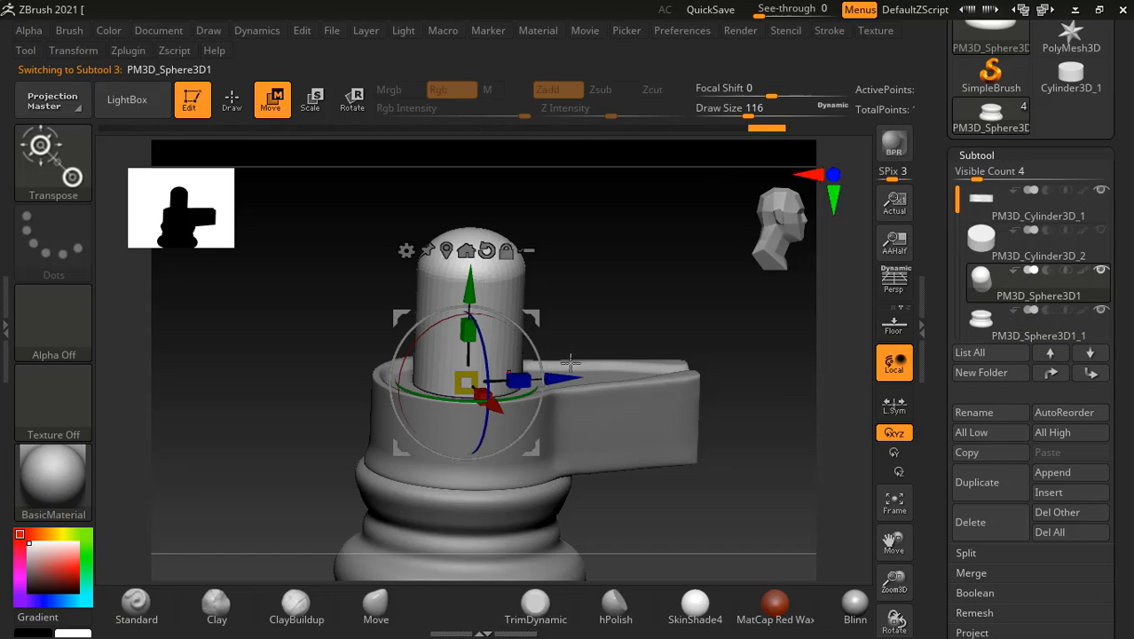
key("alt+Tab")
key("alt+Tab")
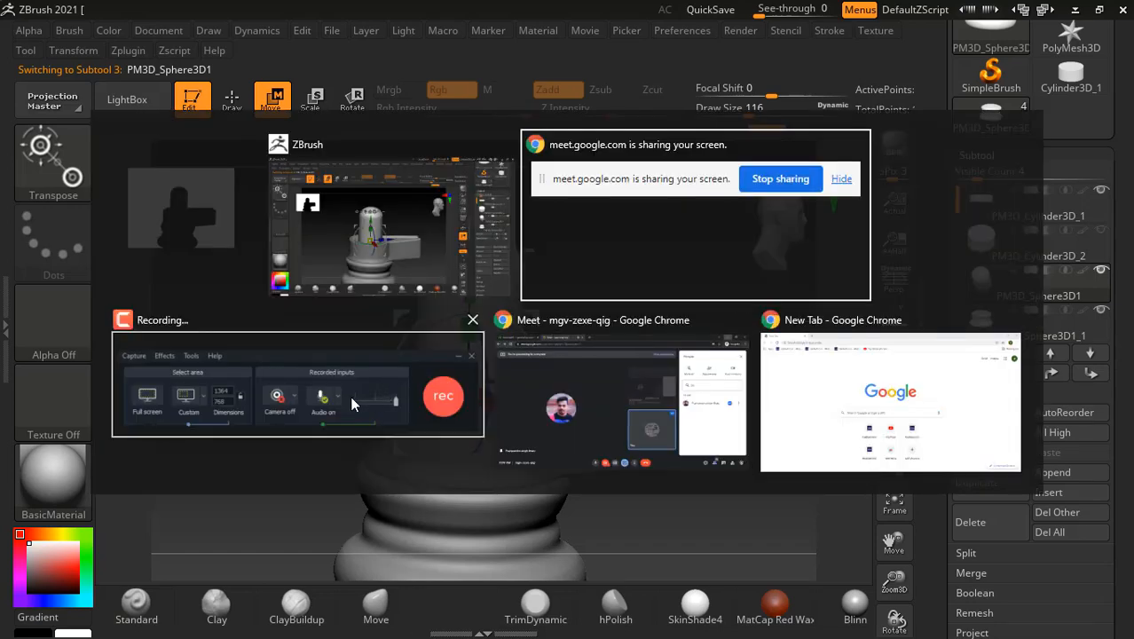
left_click(1053, 550)
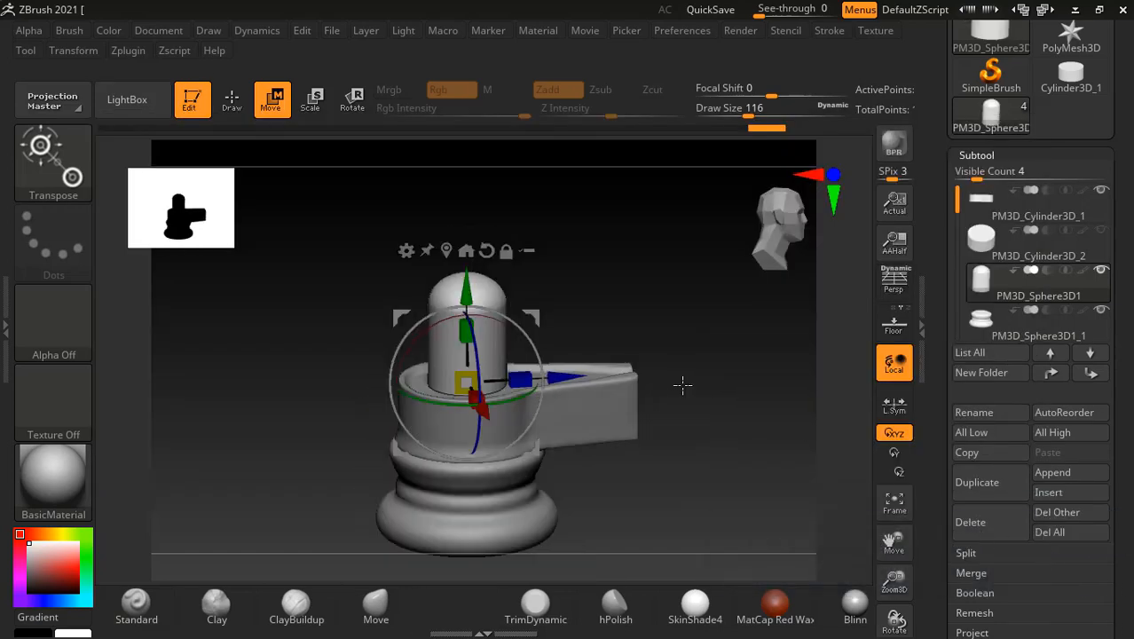
Duplicate the domed column and move the copy sideways, away from the spout, until it stands clear of the base.
right_click_drag(671, 382, 692, 402, "ctrl")
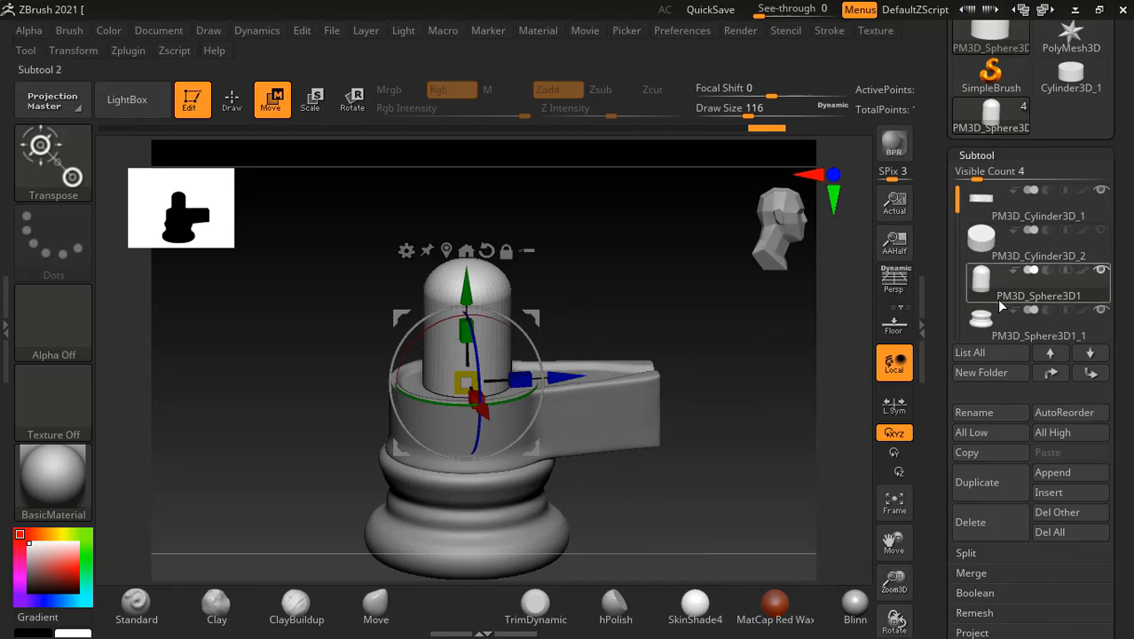
left_click(993, 489)
left_click_drag(557, 377, 404, 386)
left_click_drag(574, 279, 655, 293, "alt")
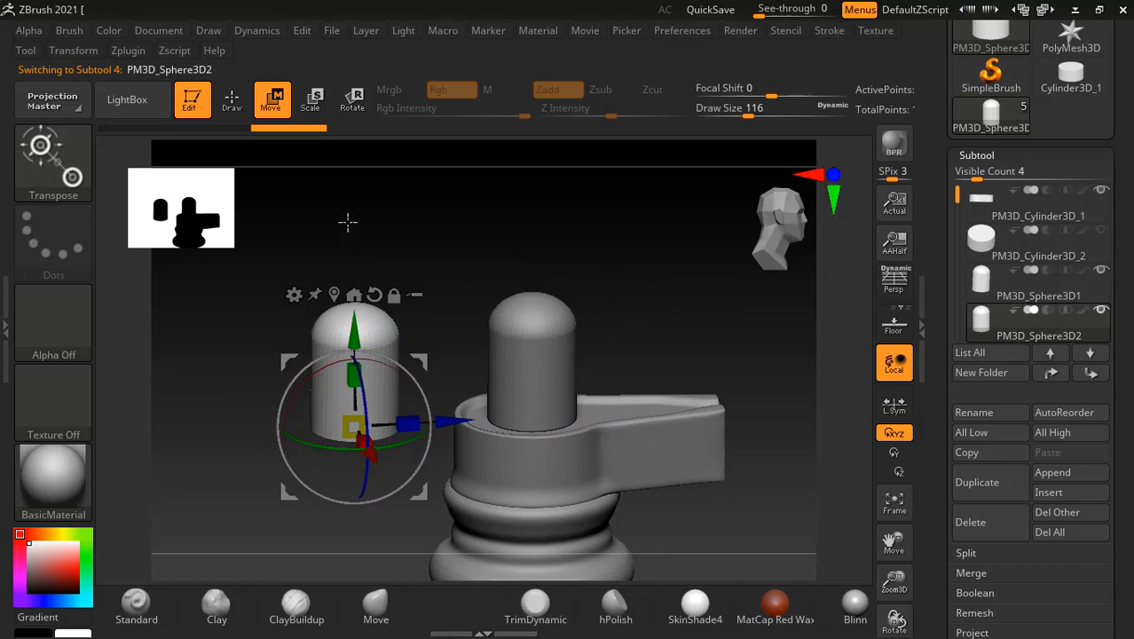
Return to Draw mode and turn on radial symmetry about the Y axis for the domed copy, raising its radial count.
left_click(232, 101)
left_click_drag(425, 253, 448, 223)
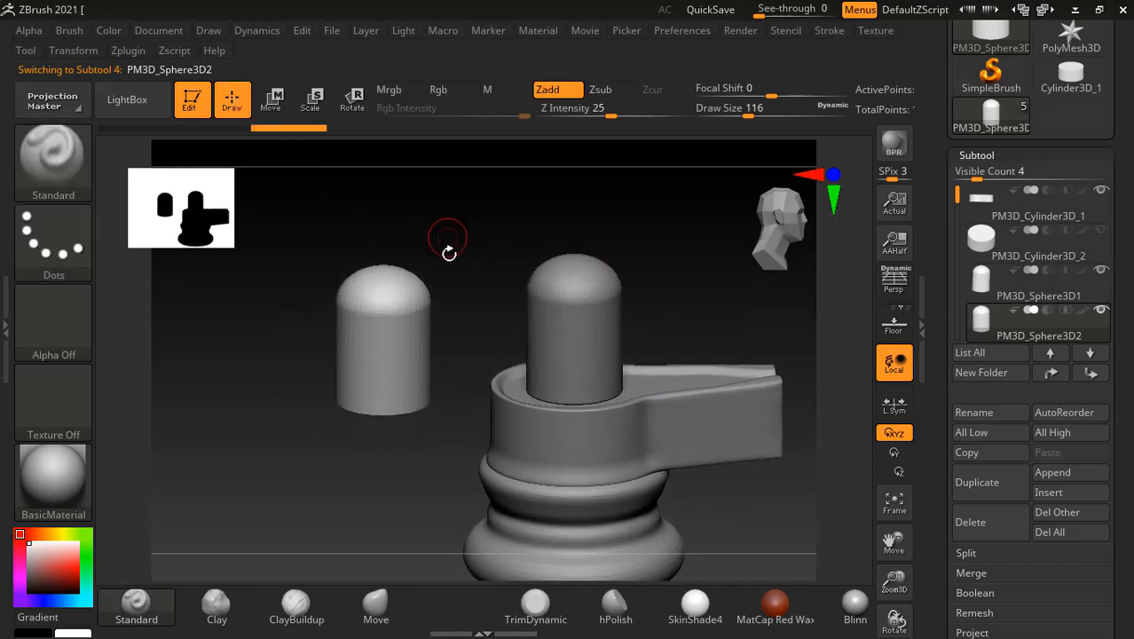
left_click(73, 51)
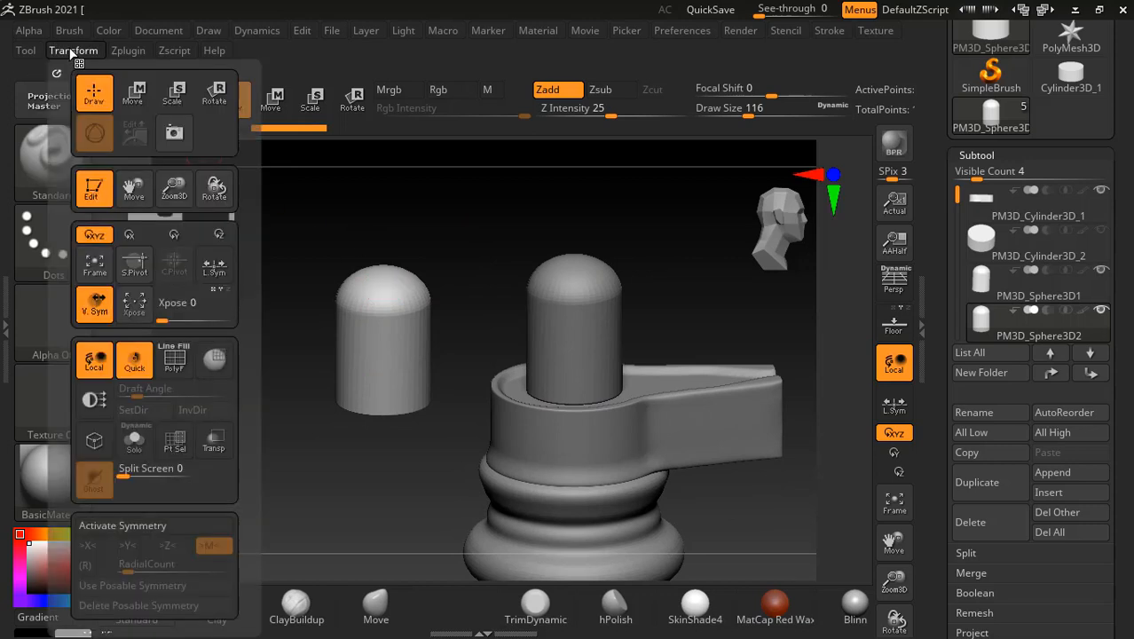
left_click(137, 531)
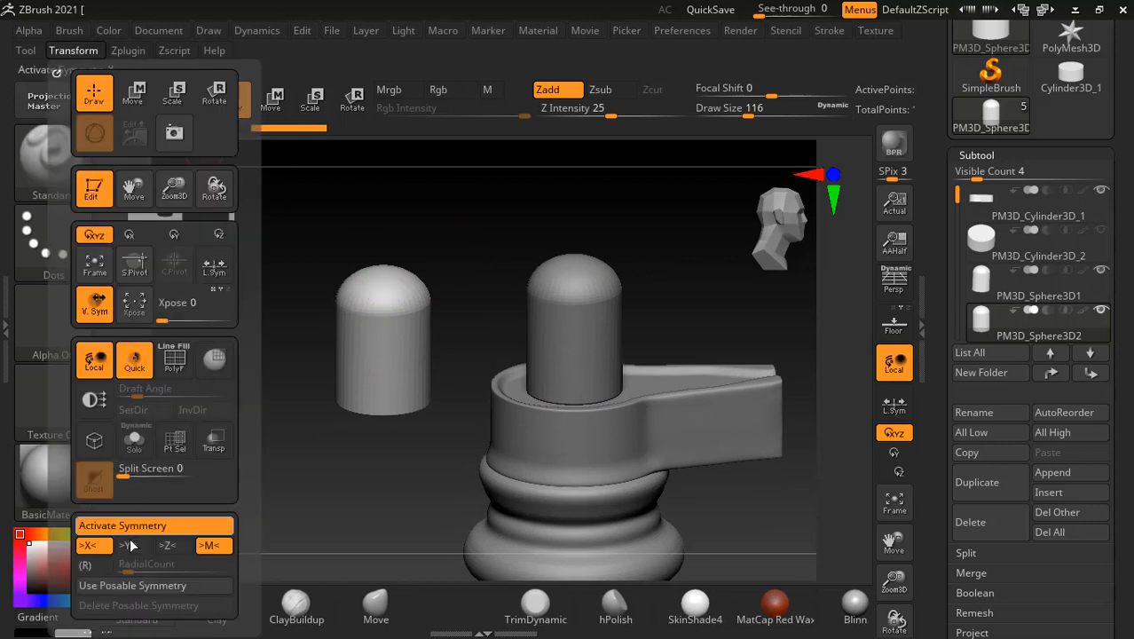
left_click(86, 565)
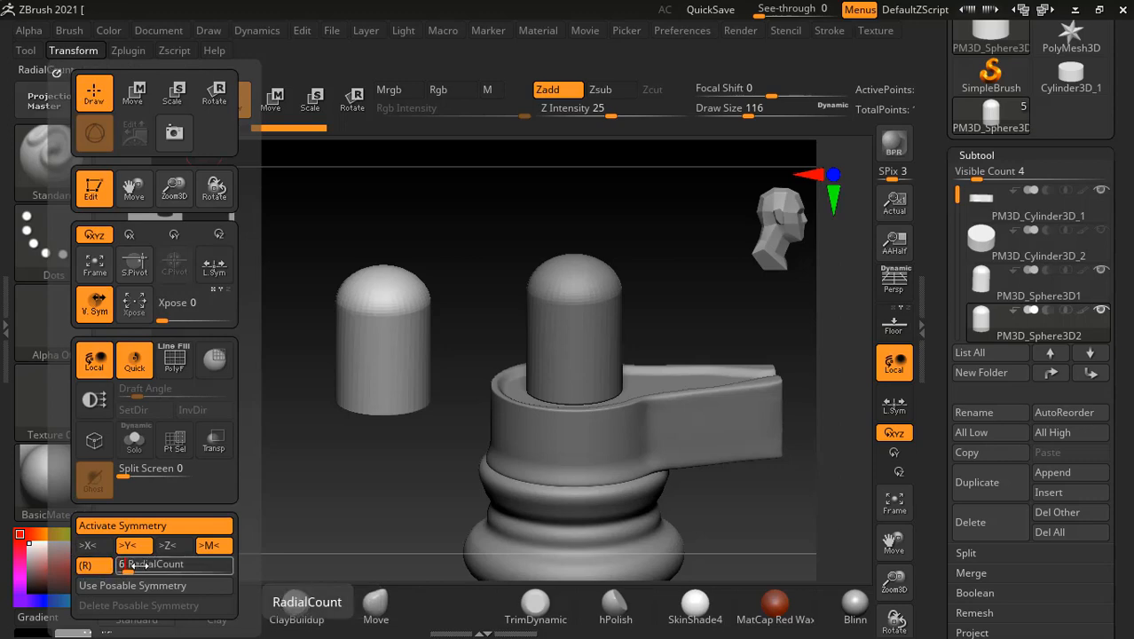
key("Return")
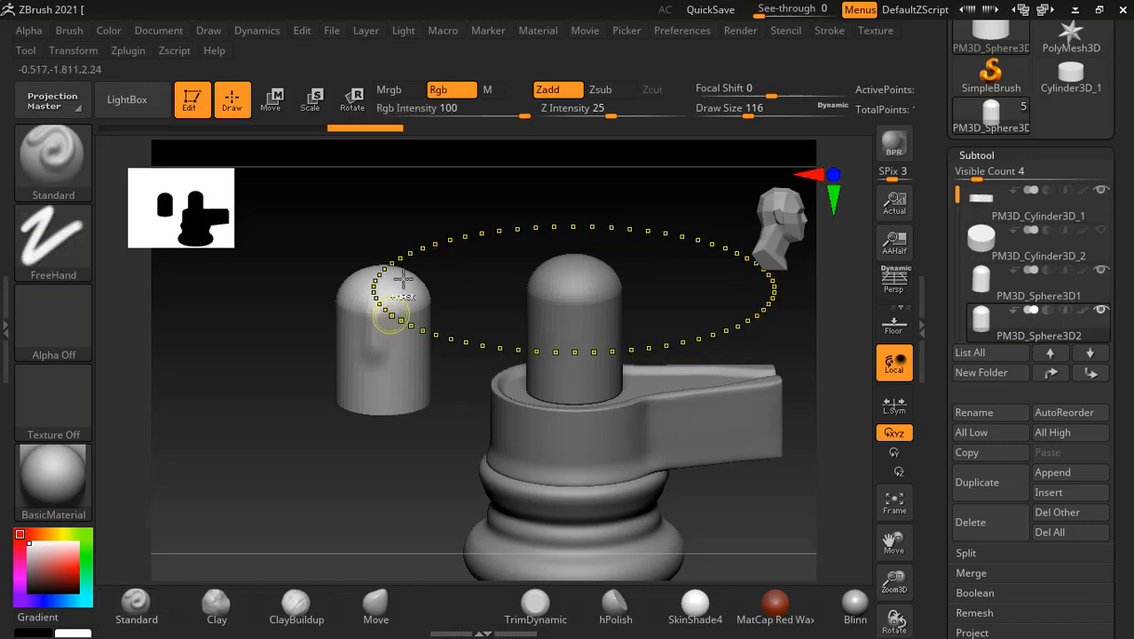
mouse_move(481, 197)
left_mouse_down()
mouse_move(355, 297)
mouse_move(399, 284)
left_mouse_up()
mouse_move(354, 328)
left_mouse_down()
mouse_move(375, 288)
mouse_move(420, 312)
left_mouse_up()
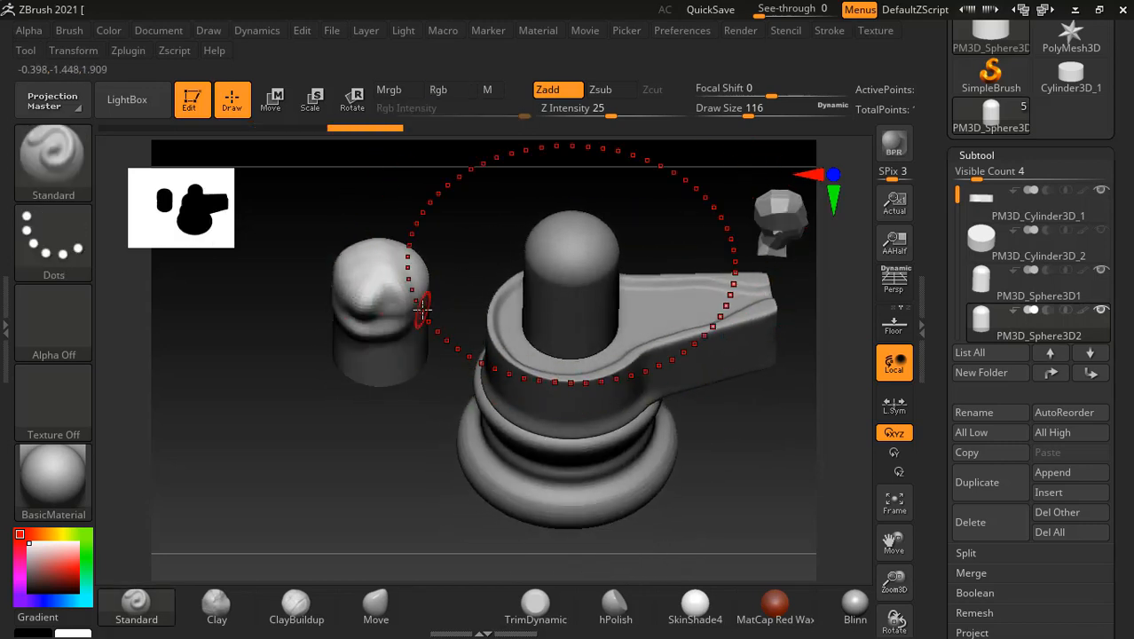
key("ctrl+z")
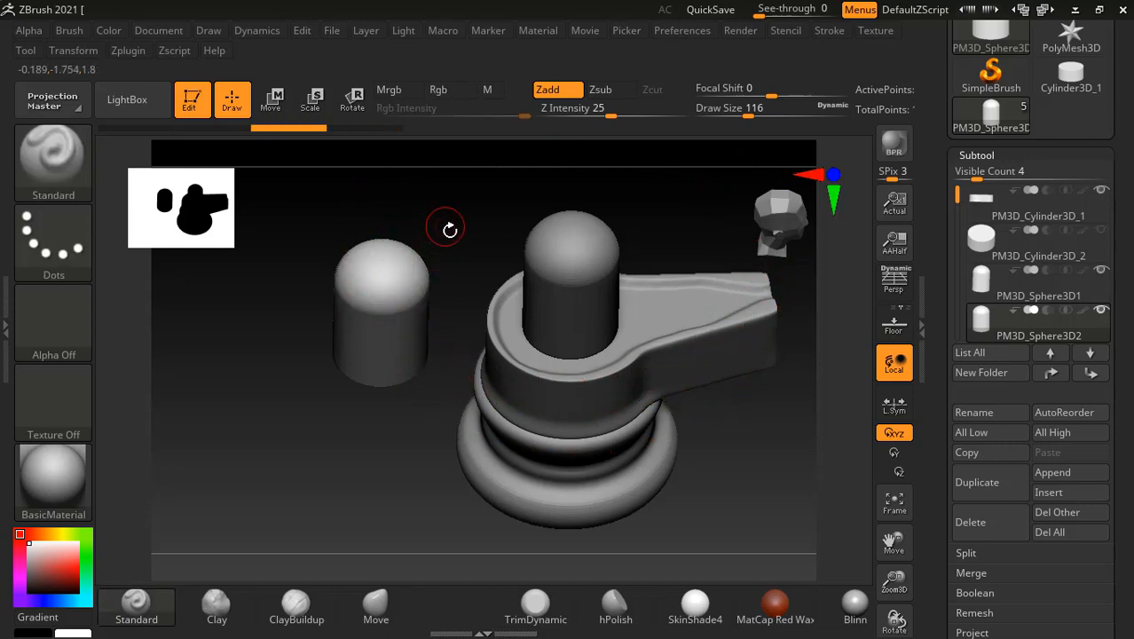
mouse_move(450, 229)
left_mouse_down()
mouse_move(450, 266)
mouse_move(412, 245)
left_mouse_up()
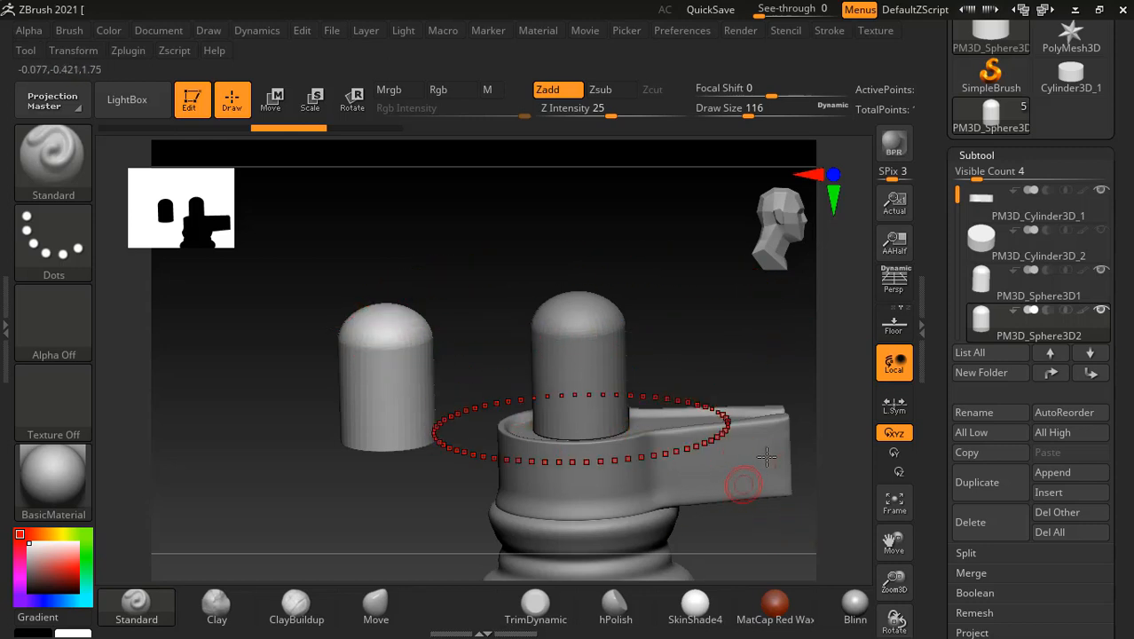
Turn on local symmetry and sculpt stacked rings around the domed copy with a narrow raised neck at its top.
left_click(895, 406)
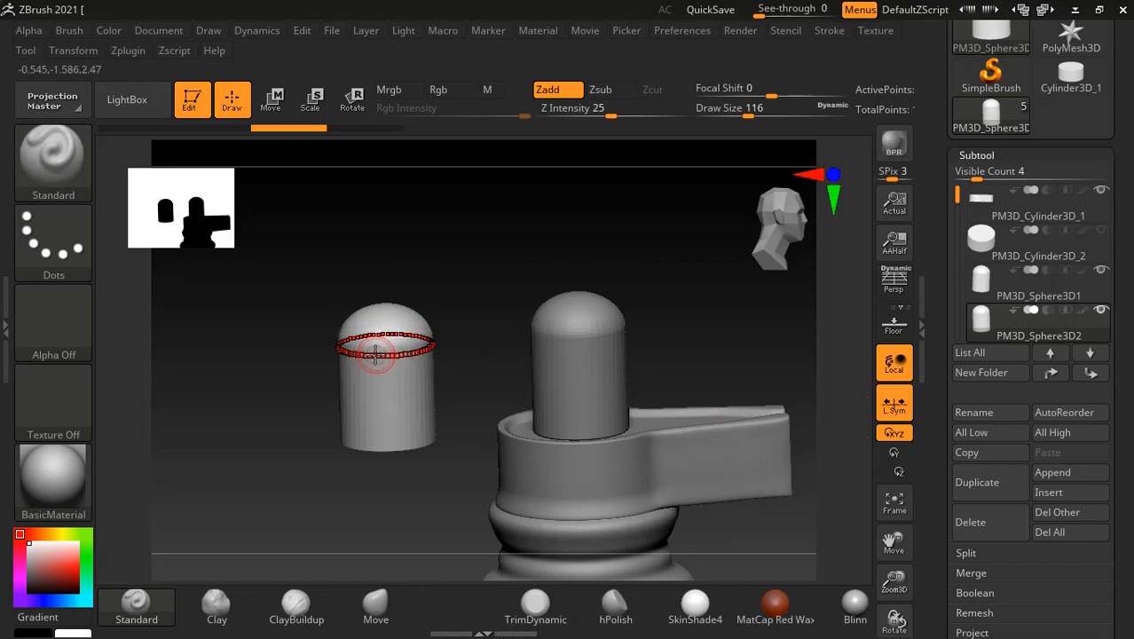
left_click_drag(375, 350, 370, 375)
key("ctrl+z")
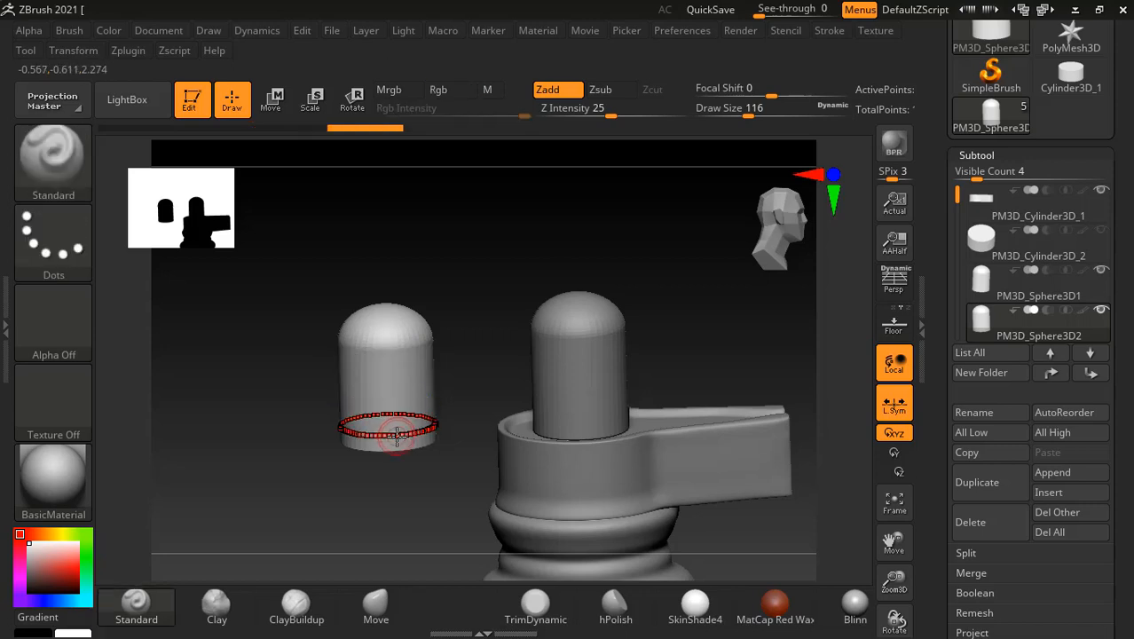
mouse_move(399, 437)
left_mouse_down()
mouse_move(387, 436)
mouse_move(394, 414)
mouse_move(382, 411)
mouse_move(389, 364)
mouse_move(374, 362)
mouse_move(375, 325)
mouse_move(389, 324)
left_mouse_up()
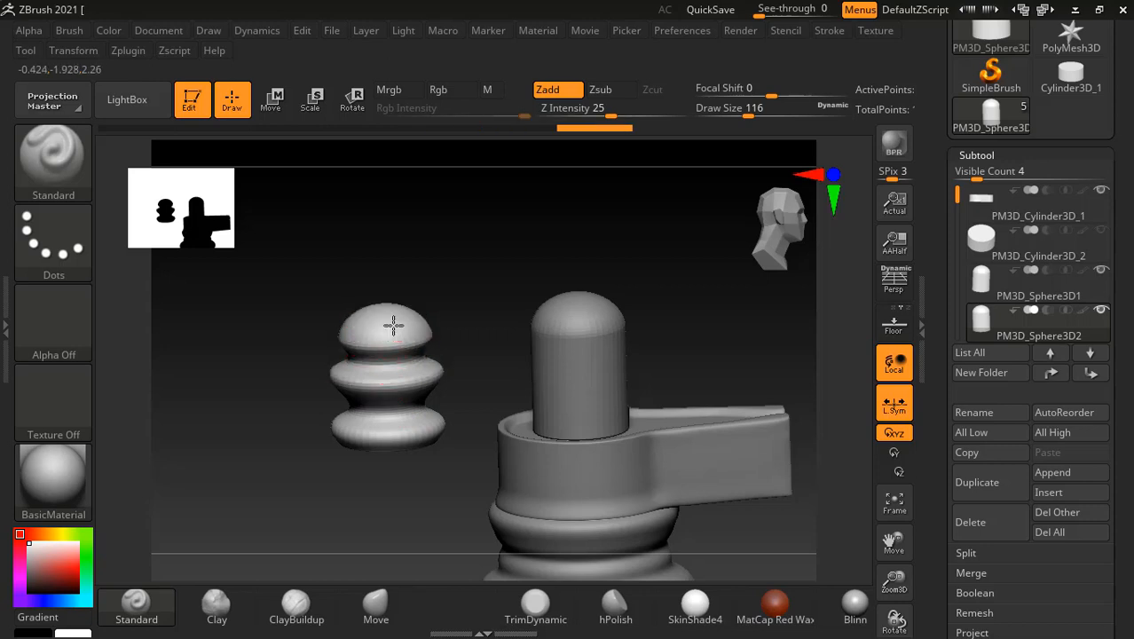
mouse_move(393, 326)
left_mouse_down()
mouse_move(383, 301)
mouse_move(368, 307)
left_mouse_up()
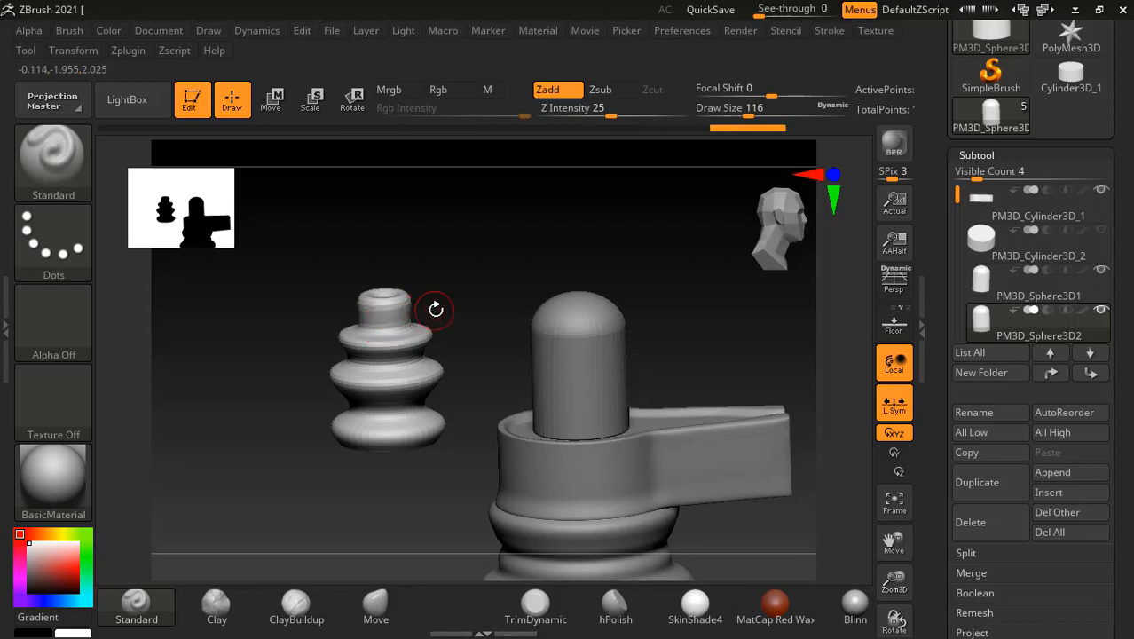
Subdivide the ringed copy and smooth the top of its neck.
left_click_drag(444, 463, 382, 374)
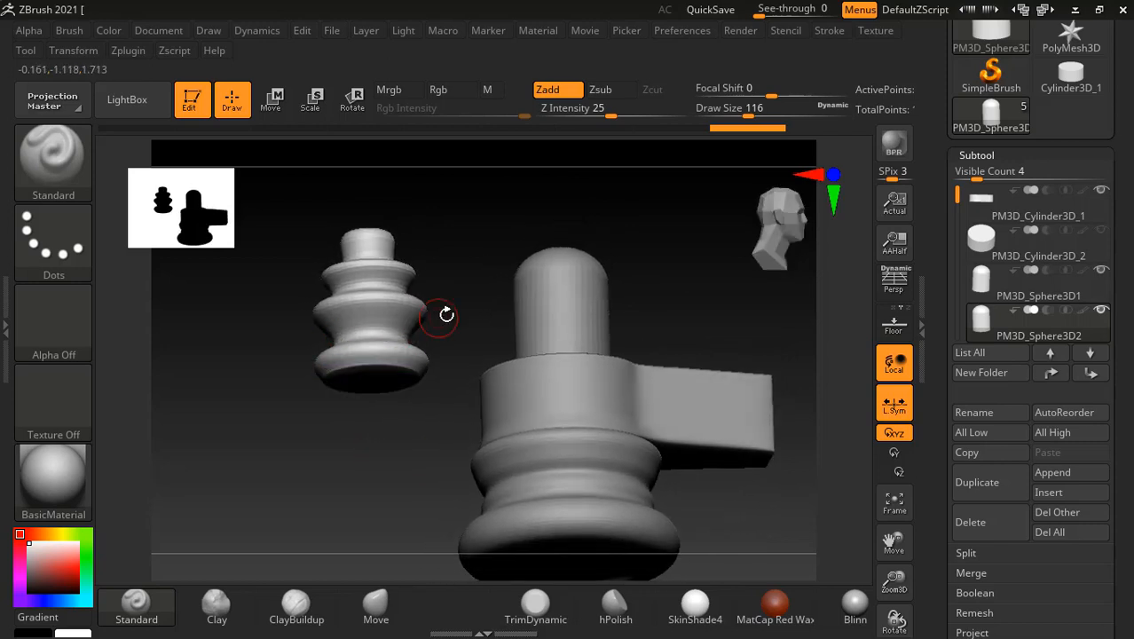
left_click_drag(446, 314, 436, 352)
key("ctrl")
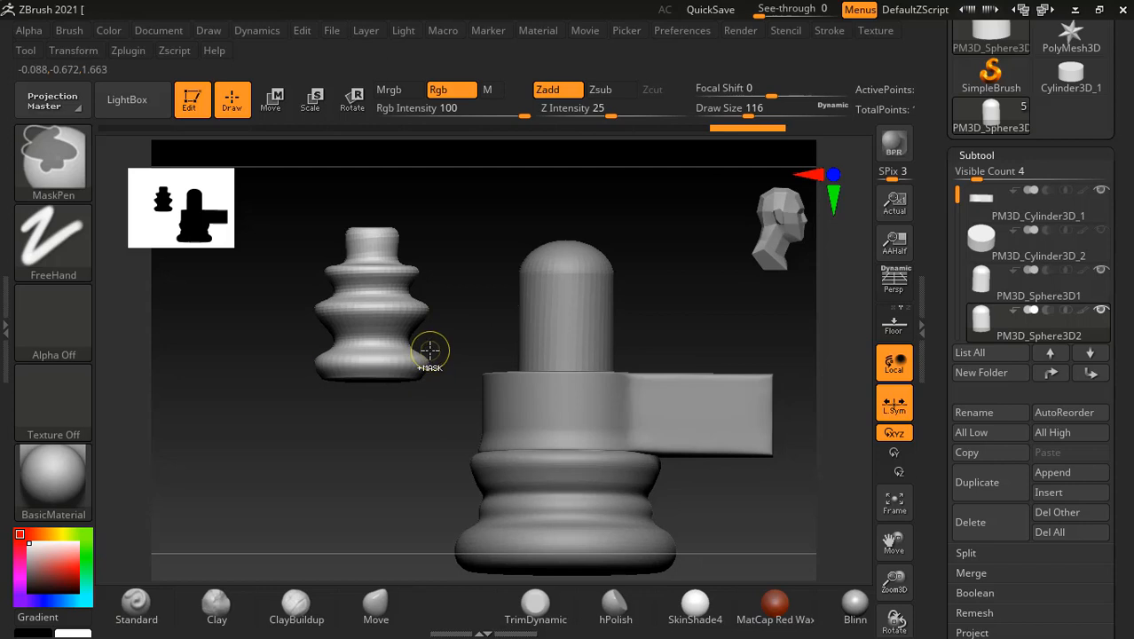
mouse_move(418, 223)
left_mouse_down()
mouse_move(408, 348)
mouse_move(379, 284)
left_mouse_up()
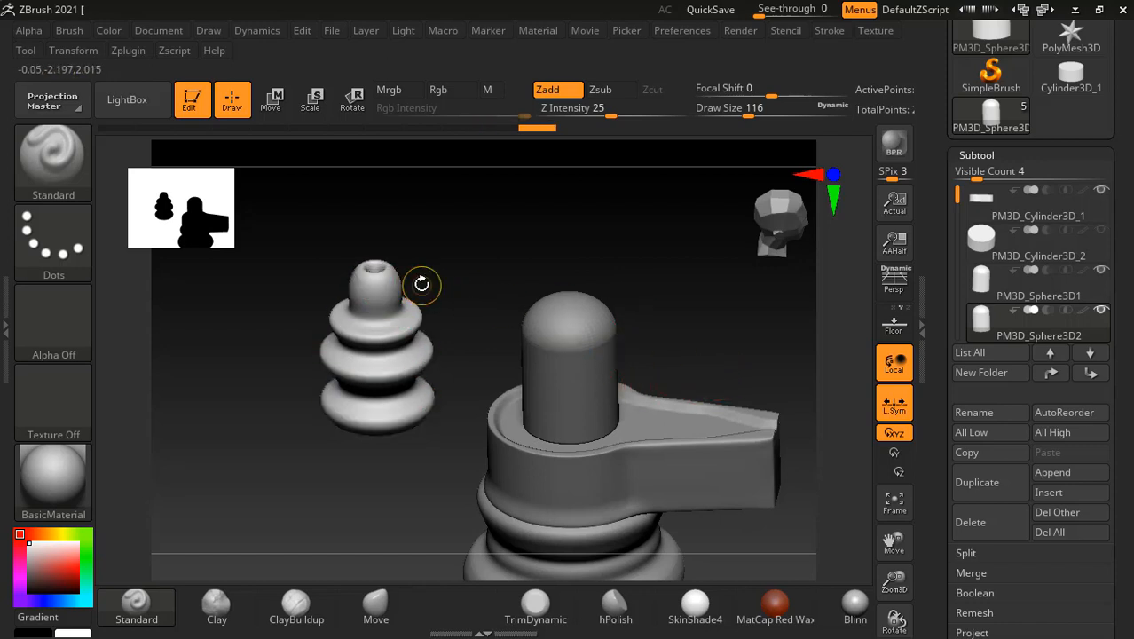
key("ctrl+z")
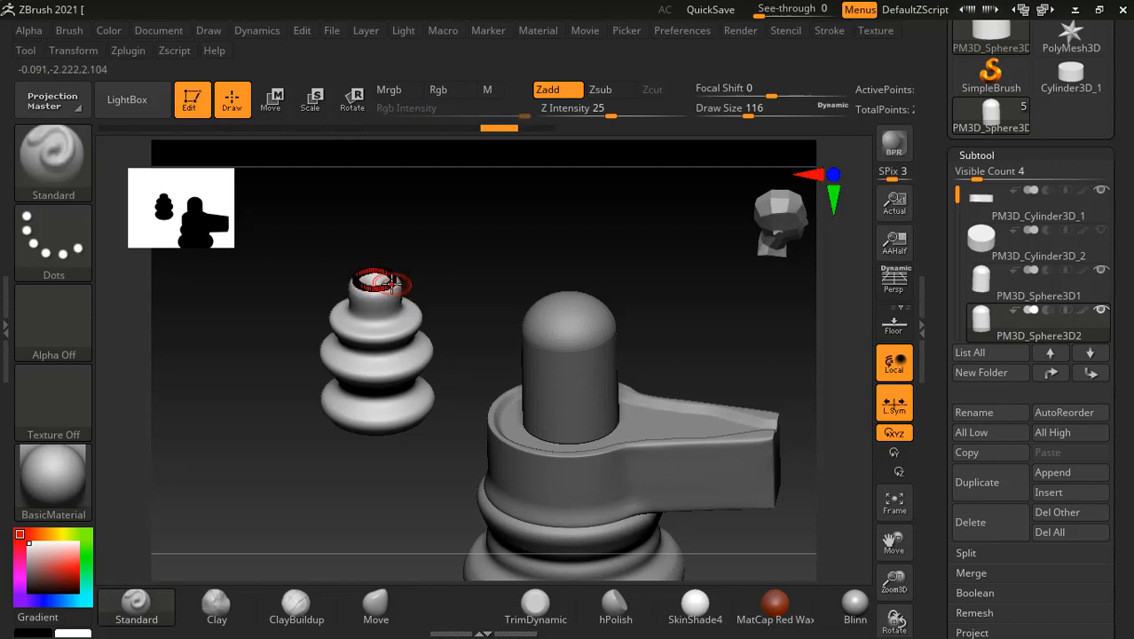
key("shift")
left_click_drag(376, 285, 381, 282, "shift")
Reduce the draw size to 40, then refine and smooth the edges of the stacked rings on the copy.
left_click_drag(440, 249, 449, 334)
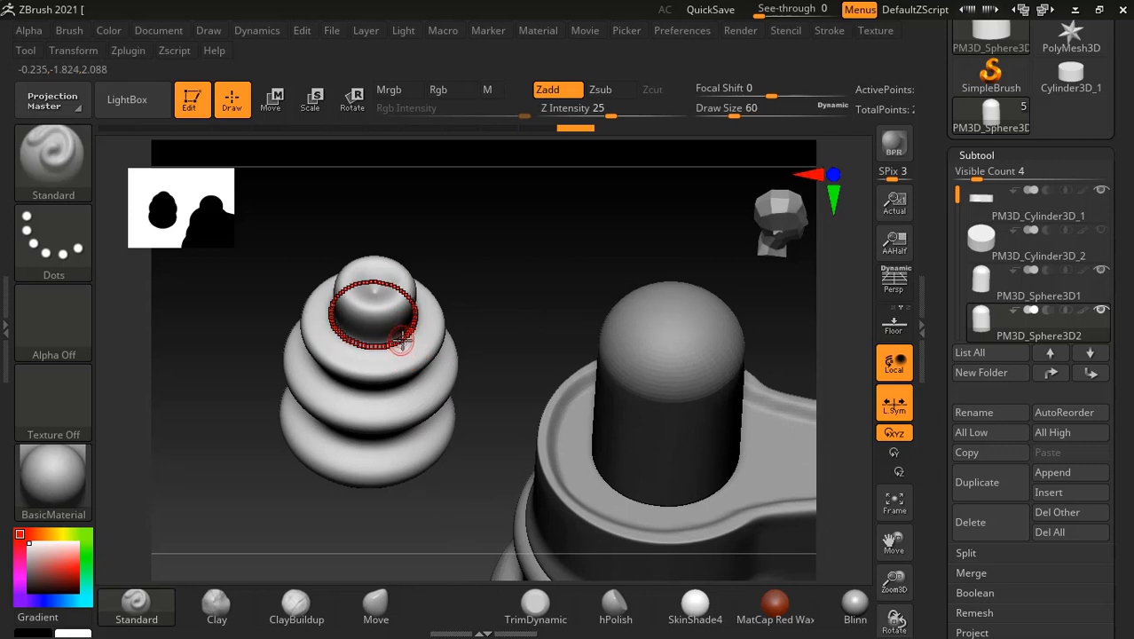
key("bracketleft")
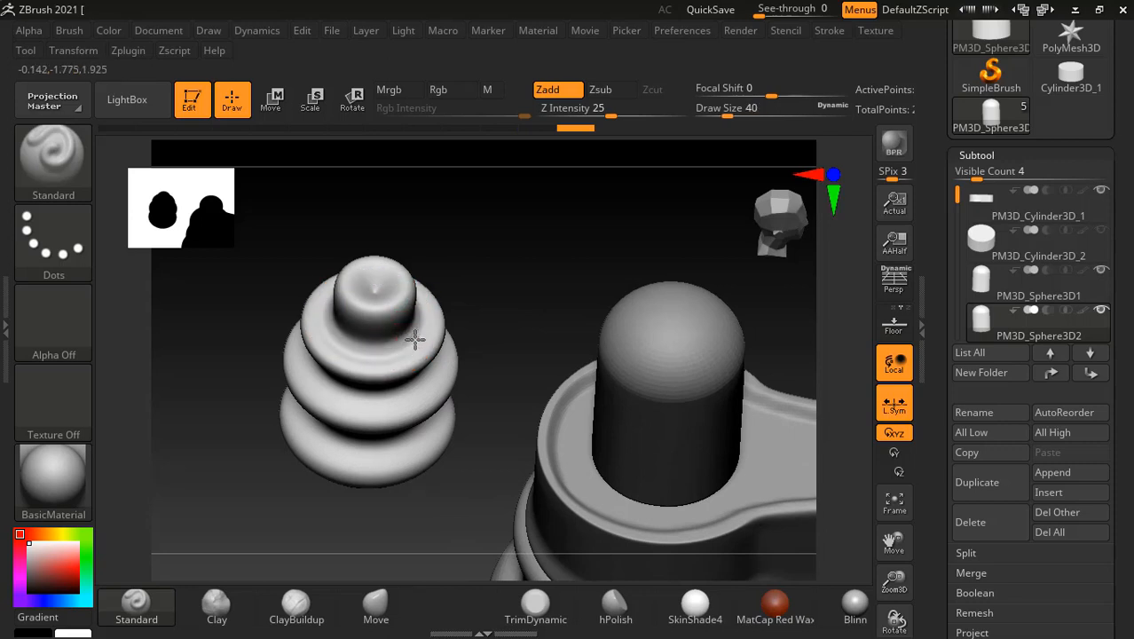
mouse_move(490, 268)
left_mouse_down()
mouse_move(480, 324)
mouse_move(492, 380)
mouse_move(448, 381)
mouse_move(410, 408)
mouse_move(356, 409)
mouse_move(391, 410)
left_mouse_up()
mouse_move(532, 396)
left_mouse_down()
mouse_move(463, 411)
mouse_move(516, 413)
mouse_move(390, 432)
mouse_move(424, 432)
mouse_move(362, 441)
mouse_move(385, 448)
mouse_move(353, 454)
mouse_move(373, 453)
mouse_move(451, 375)
mouse_move(418, 368)
left_mouse_up()
mouse_move(537, 324)
left_mouse_down("shift")
mouse_move(461, 355)
mouse_move(370, 337)
mouse_move(360, 356)
left_mouse_up("shift")
left_click_drag(567, 321, 456, 293)
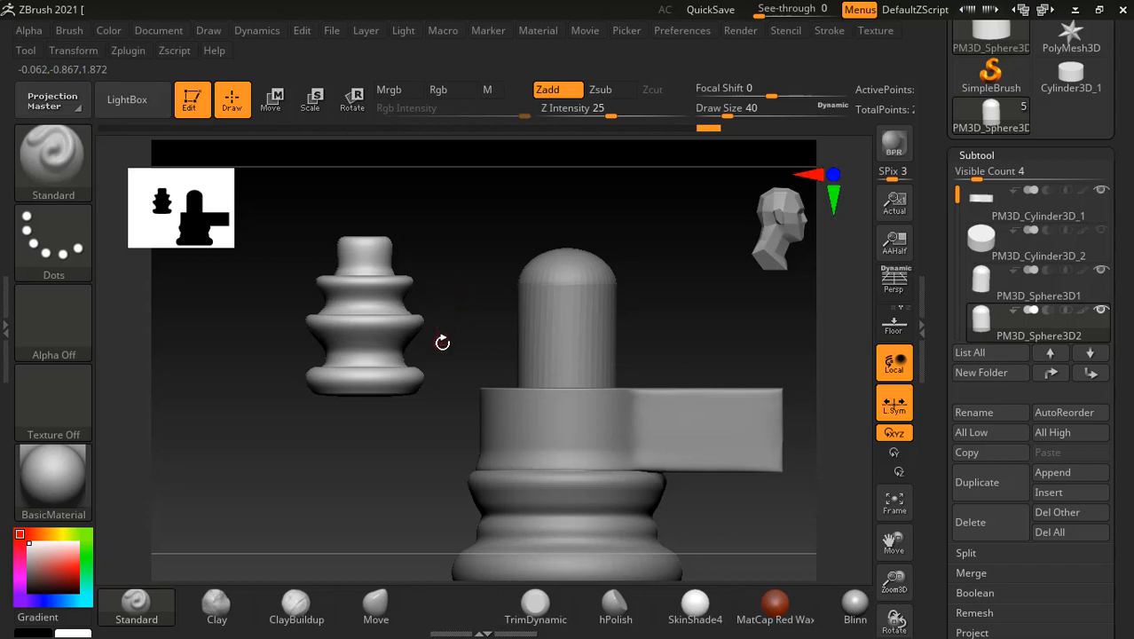
Make the spouted base the active subtool and turn off local symmetry.
left_click_drag(386, 474, 313, 427, "alt")
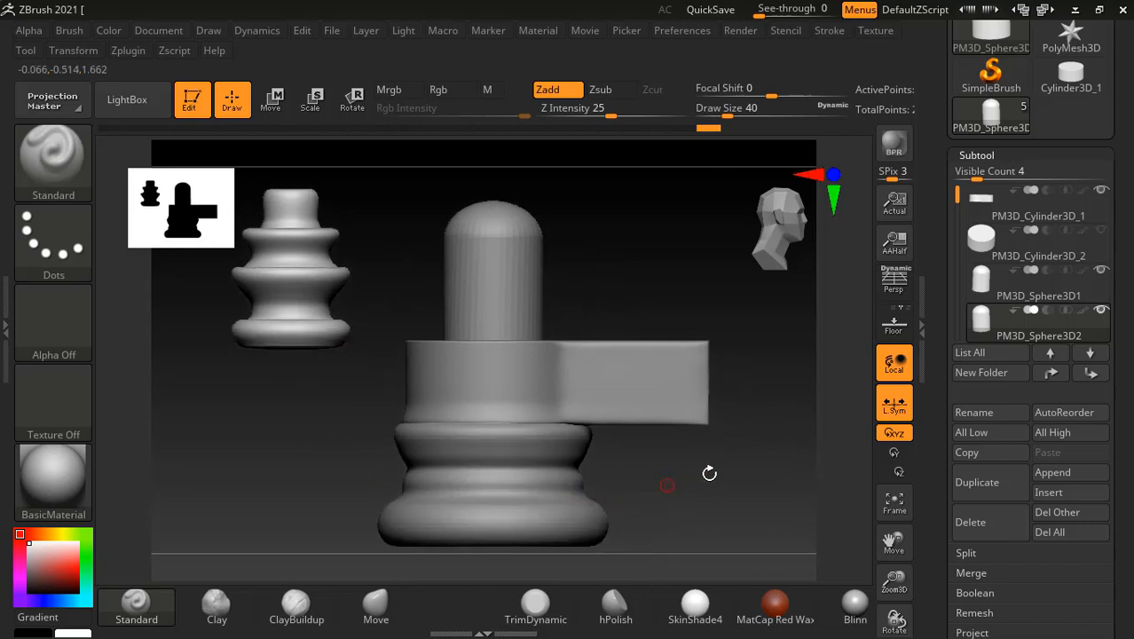
left_click_drag(688, 279, 667, 288)
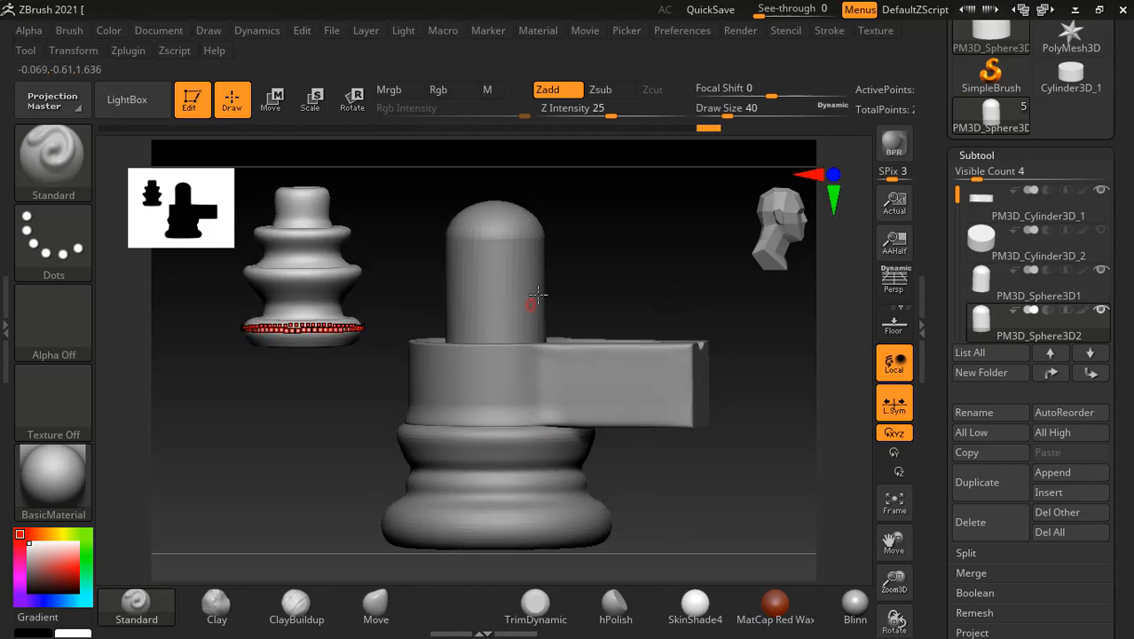
mouse_move(633, 257)
left_mouse_down()
mouse_move(650, 347)
mouse_move(635, 334)
mouse_move(645, 371)
mouse_move(630, 372)
mouse_move(641, 321)
mouse_move(643, 354)
mouse_move(615, 369)
left_mouse_up()
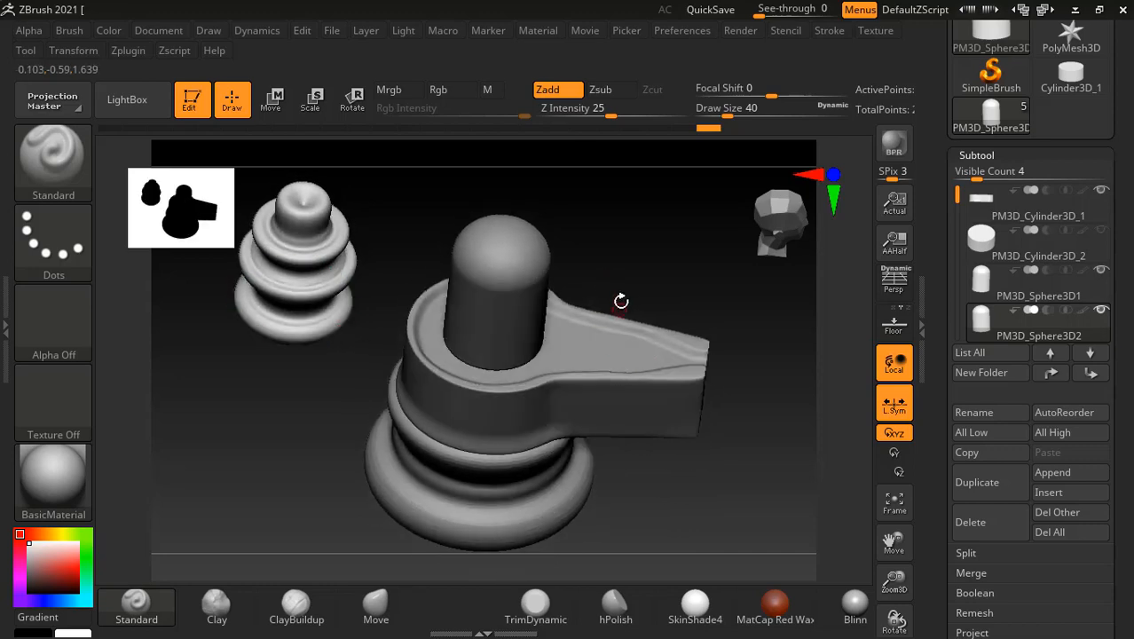
mouse_move(620, 302)
left_mouse_down()
mouse_move(638, 299)
mouse_move(652, 263)
mouse_move(653, 223)
mouse_move(674, 260)
left_mouse_up()
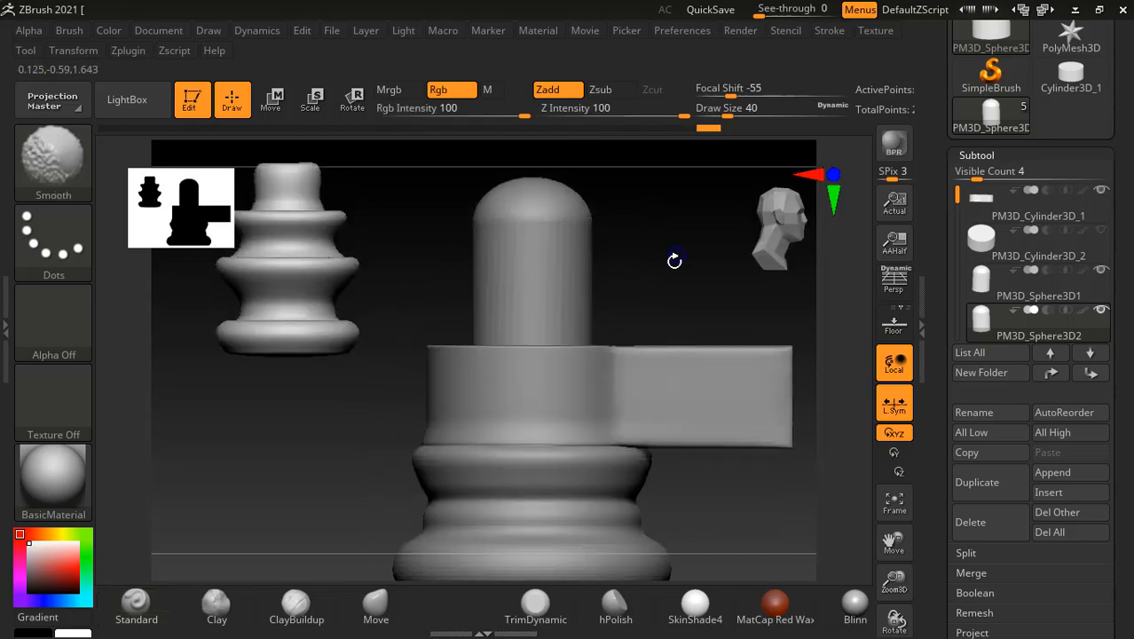
left_click(547, 390, "alt")
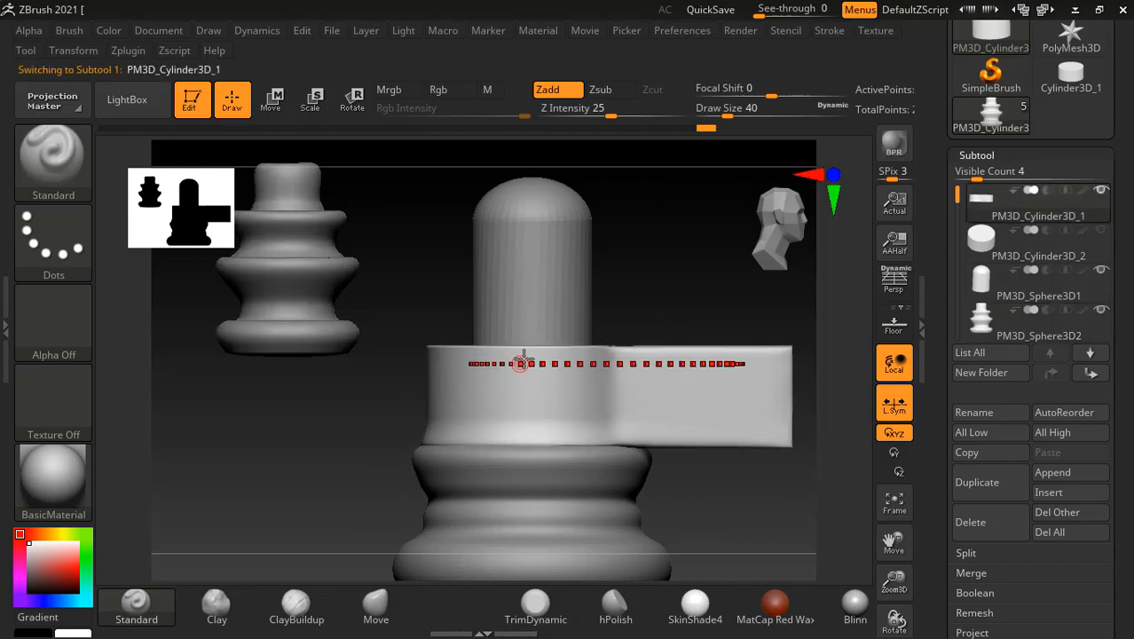
left_click(894, 410)
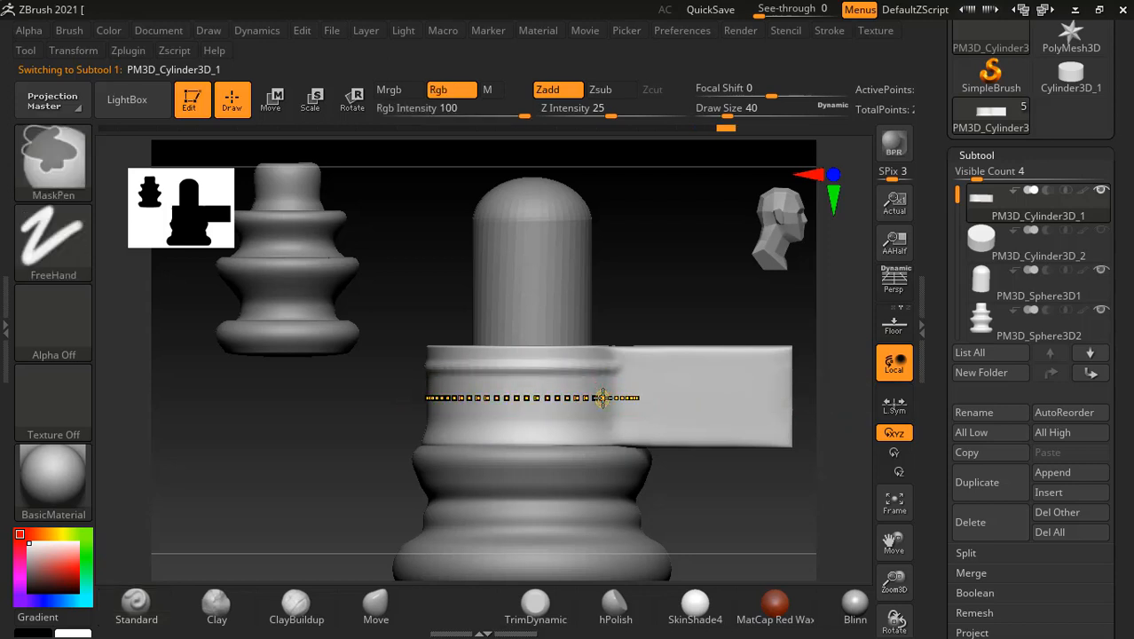
Sculpt horizontal ridges and grooves around the round body of the spouted base, from its upper edge to its bottom.
key("ctrl+z")
mouse_move(514, 367)
left_mouse_down()
mouse_move(553, 367)
mouse_move(524, 386)
mouse_move(548, 387)
left_mouse_up()
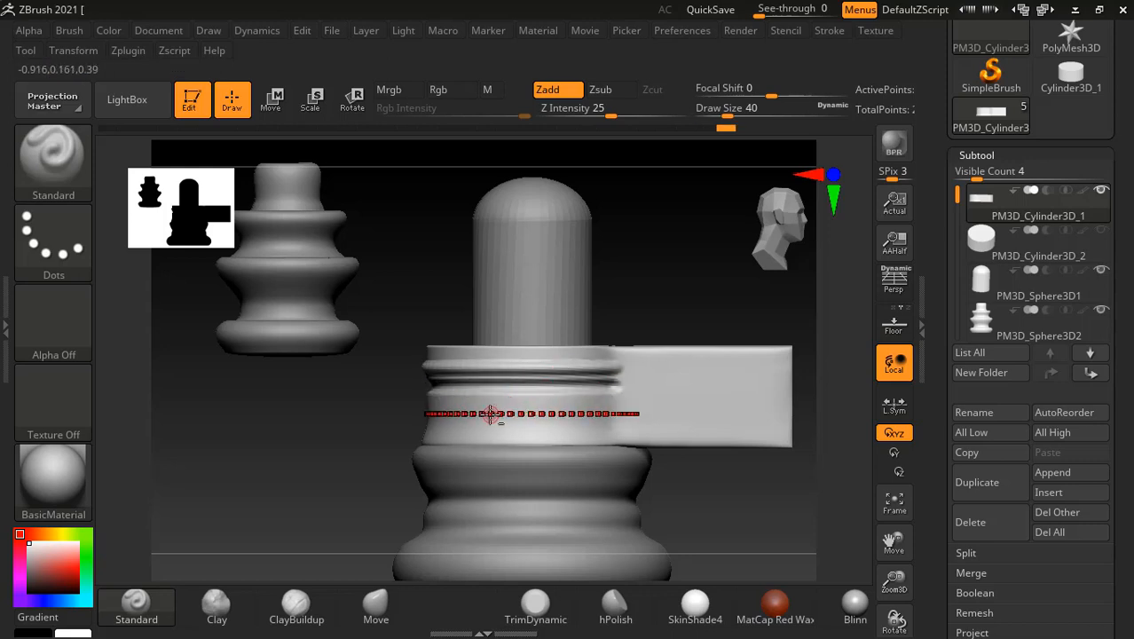
left_click_drag(495, 415, 532, 418)
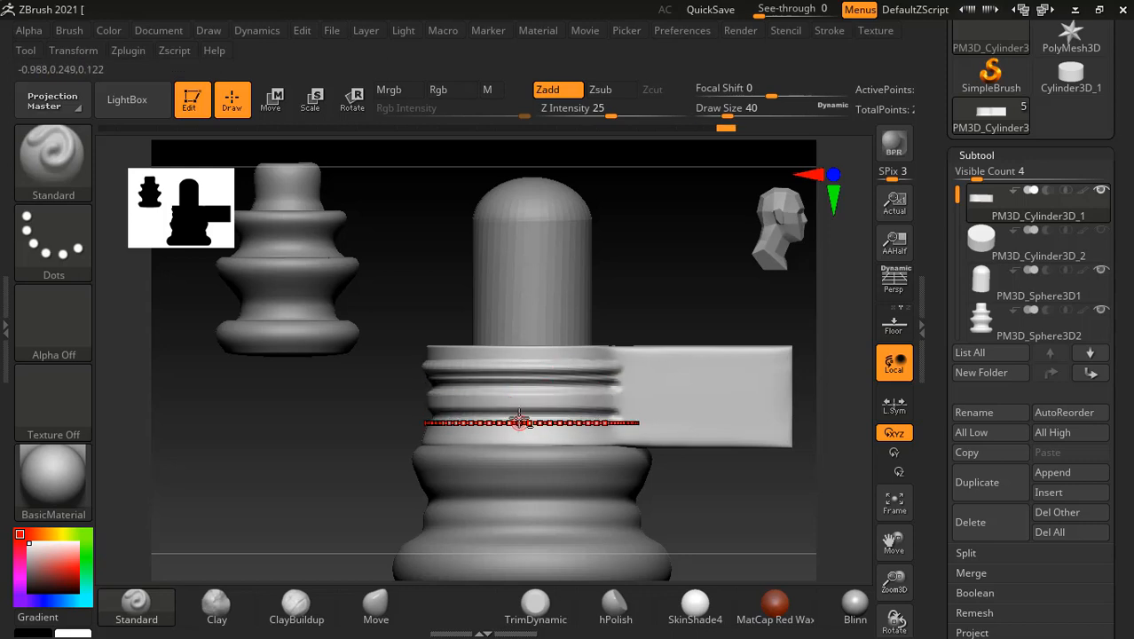
left_click_drag(525, 432, 523, 441)
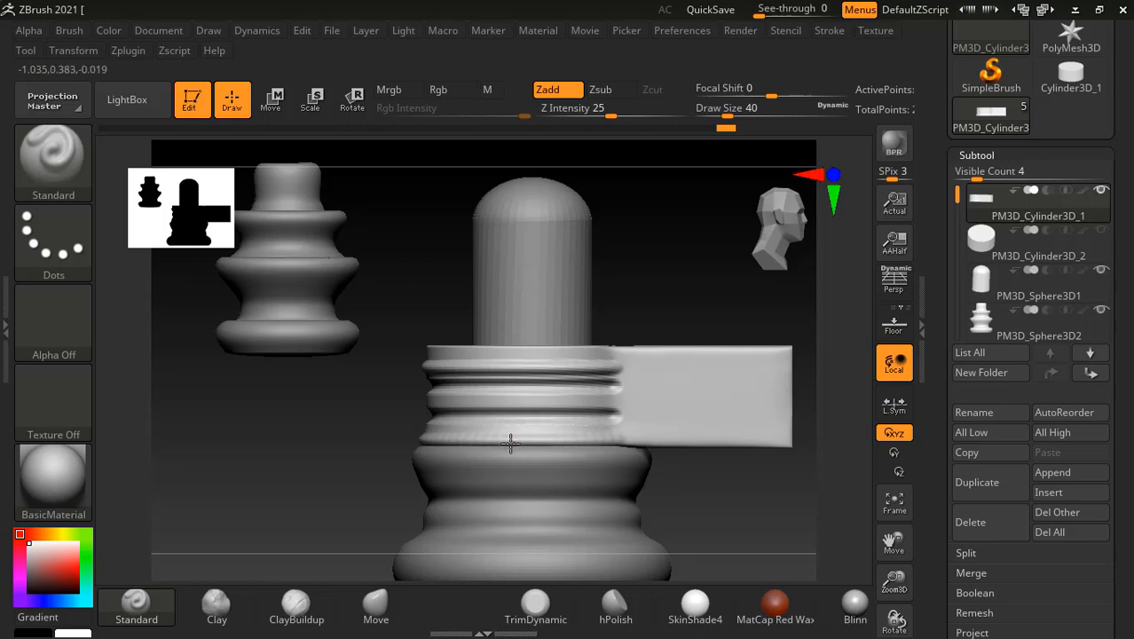
Smooth the grooves around the spouted base, especially where they meet the spout and below the upper rim.
left_click_drag(789, 508, 725, 499, "alt")
key("shift")
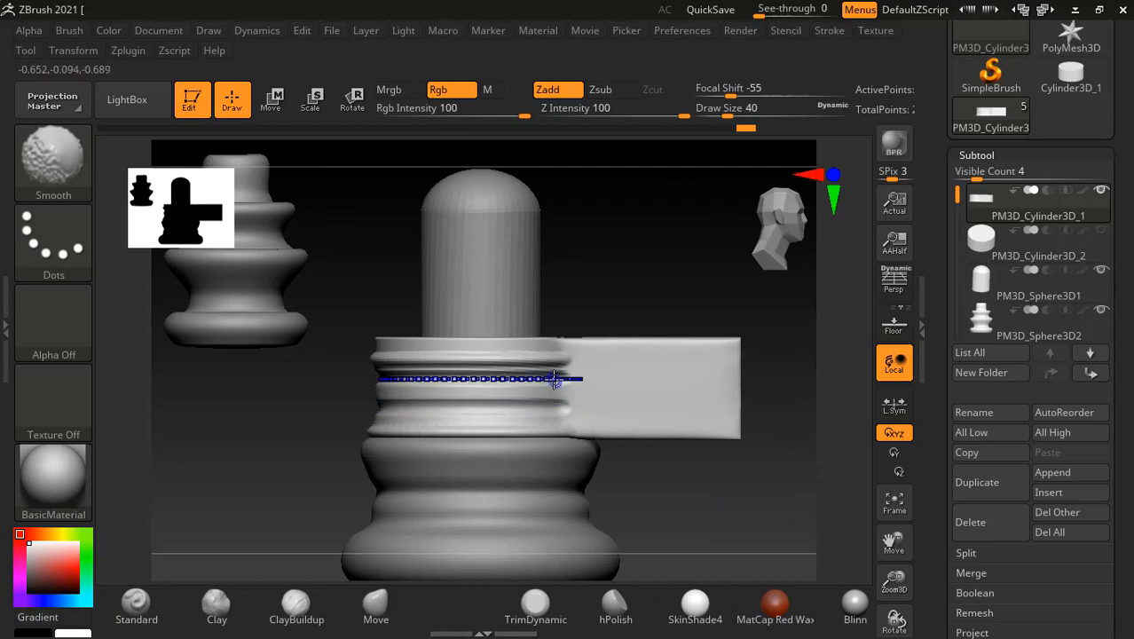
mouse_move(555, 379)
left_mouse_down("shift")
mouse_move(498, 375)
mouse_move(549, 391)
left_mouse_up("shift")
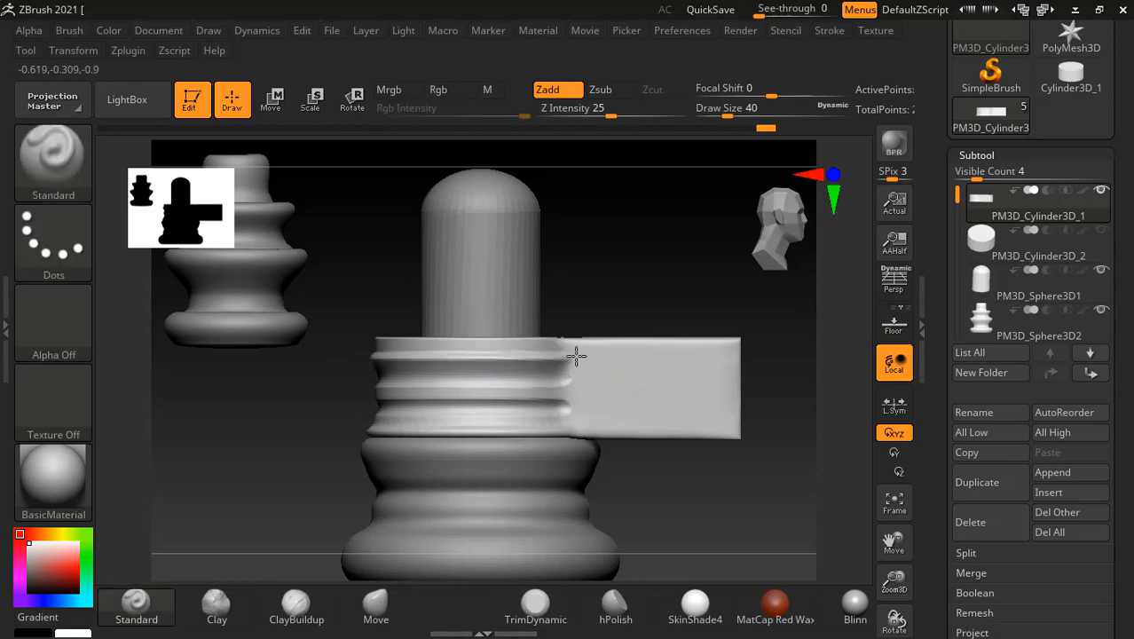
key("ctrl+z")
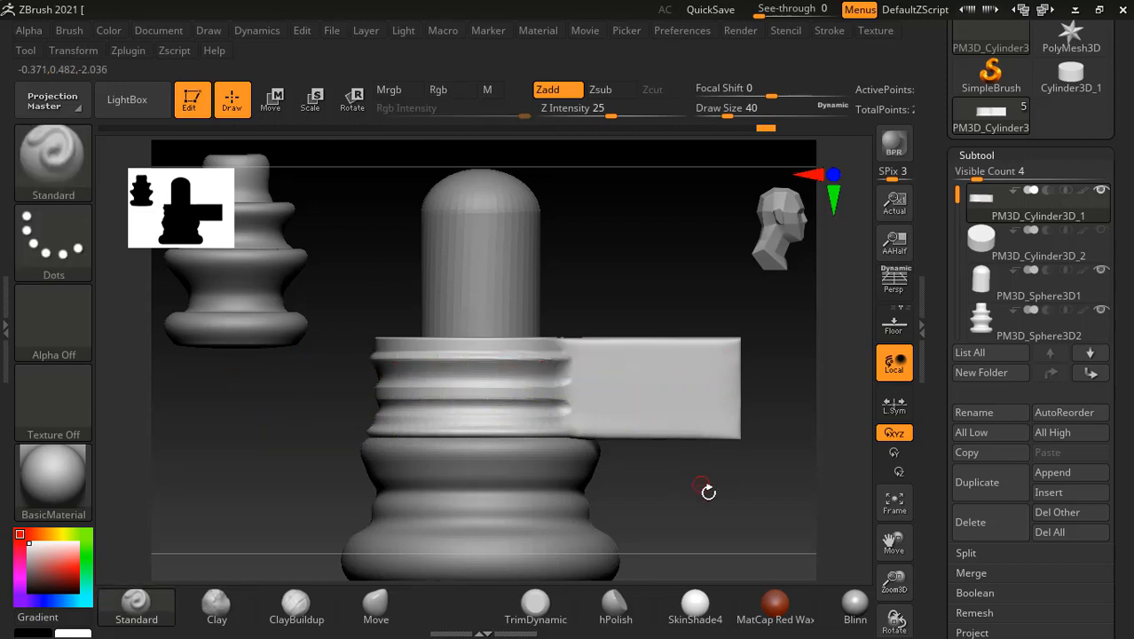
left_click_drag(717, 494, 723, 534)
left_click_drag(593, 381, 482, 376, "shift")
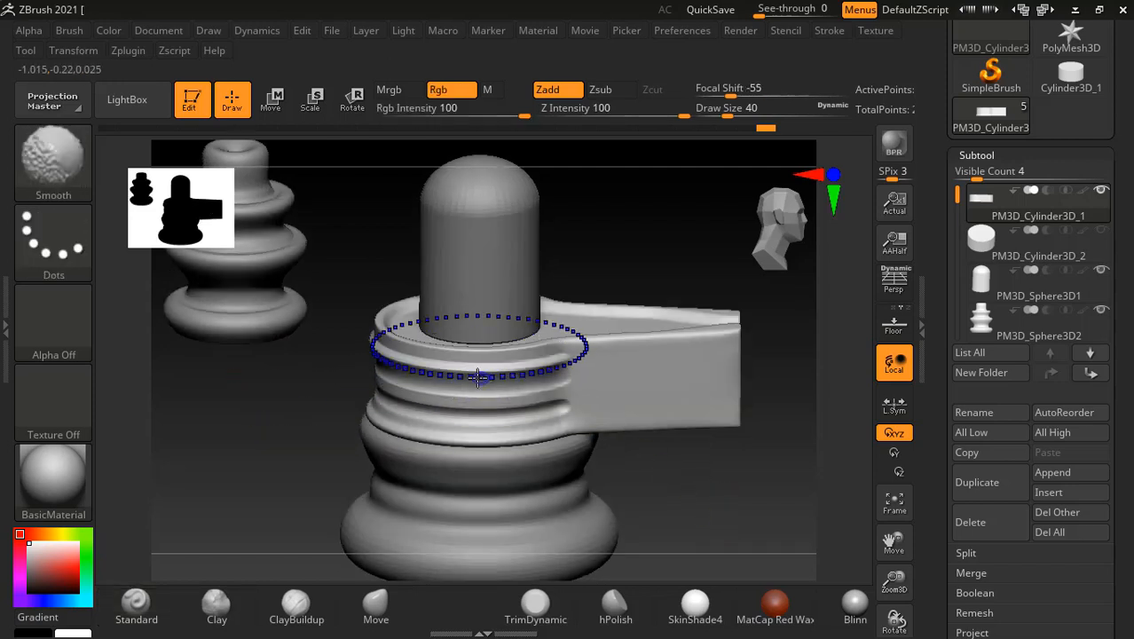
Slice the upper rim off the spouted base and spout with a straight horizontal ClipCurve cut to flatten the top.
mouse_move(648, 513)
left_mouse_down()
mouse_move(706, 496)
mouse_move(671, 497)
mouse_move(688, 494)
mouse_move(700, 525)
left_mouse_up()
left_click_drag(696, 452, 720, 480)
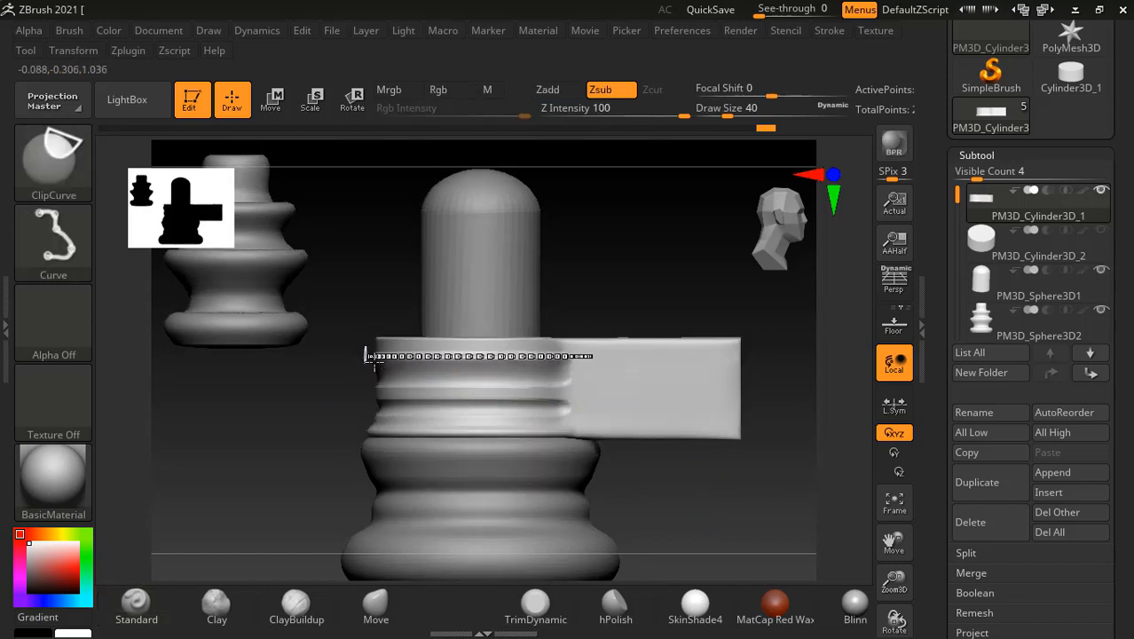
left_click_drag(367, 355, 677, 337, "ctrl+shift")
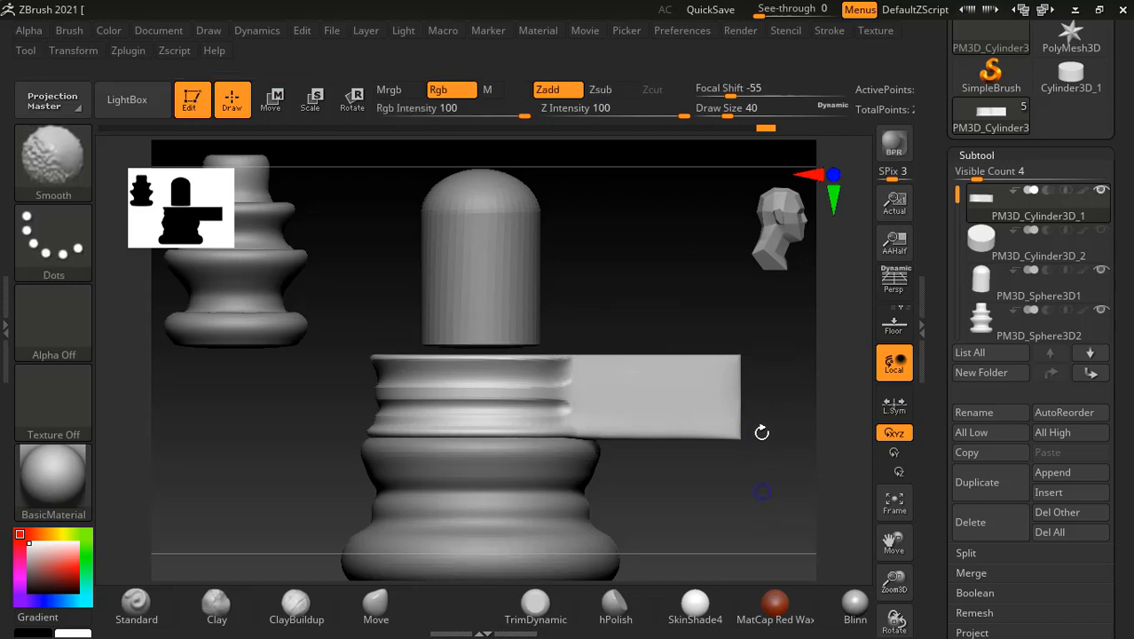
mouse_move(680, 328)
left_mouse_down()
mouse_move(673, 337)
mouse_move(694, 332)
left_mouse_up()
left_click_drag(676, 264, 646, 276, "shift")
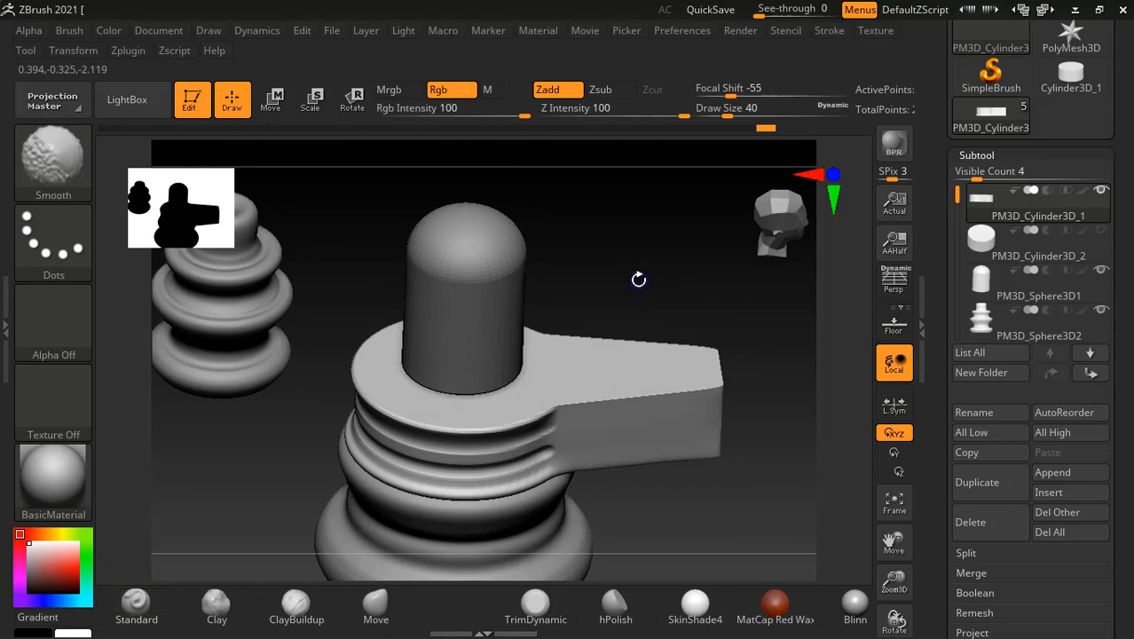
Select the domed column and lower it slightly along the vertical axis into the spouted base.
key("shift+f")
key("shift+f")
left_click_drag(641, 279, 634, 273, "alt")
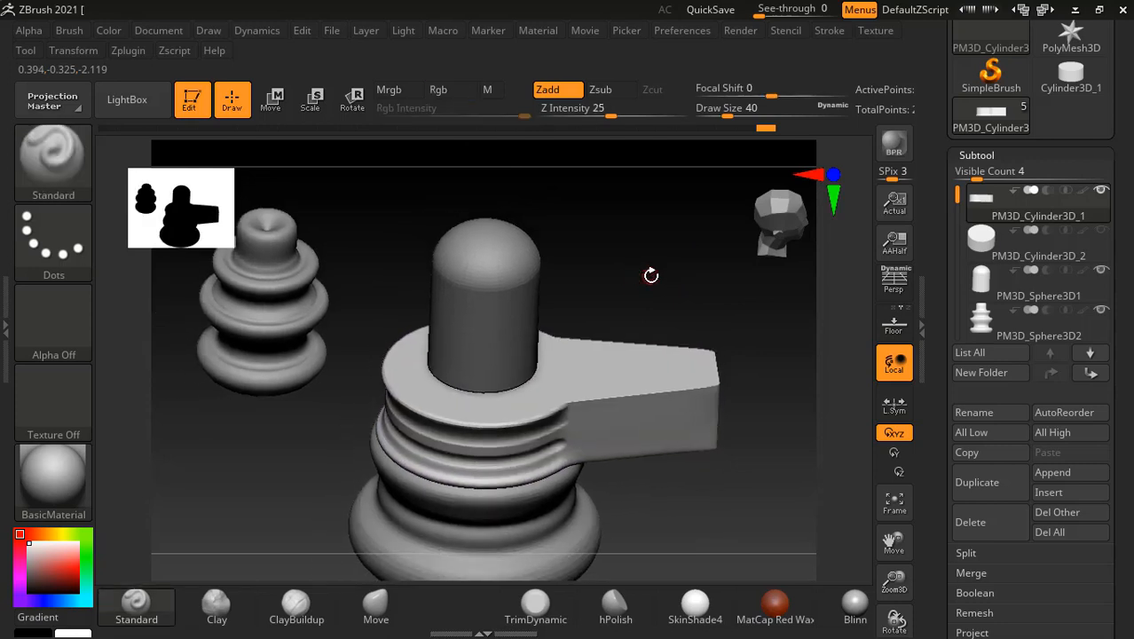
left_click(280, 112)
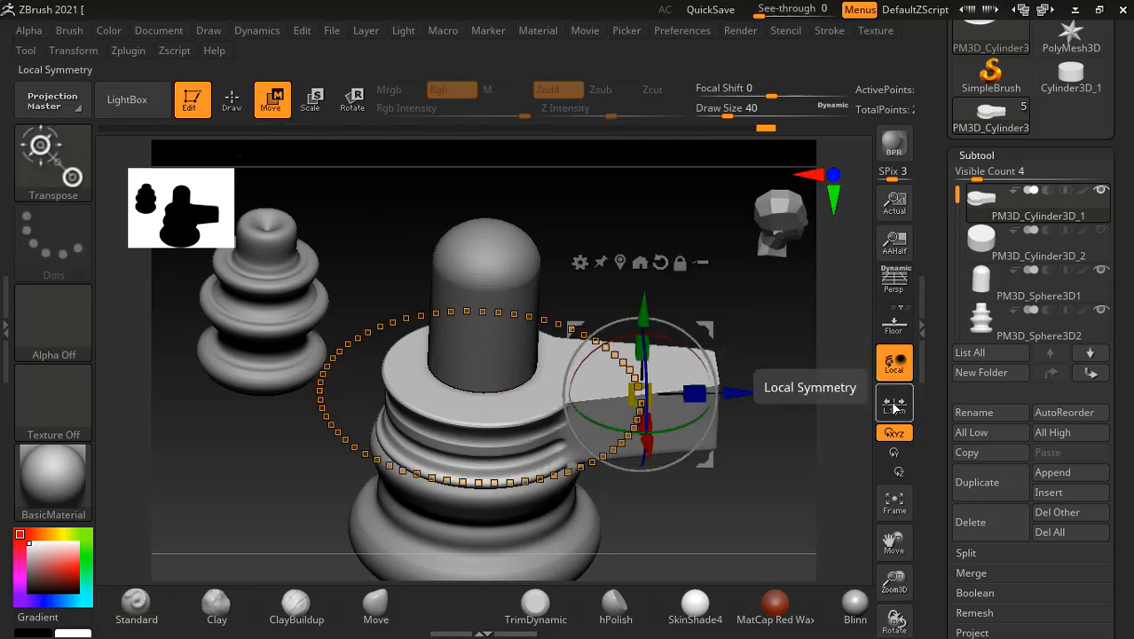
left_click(502, 265, "alt")
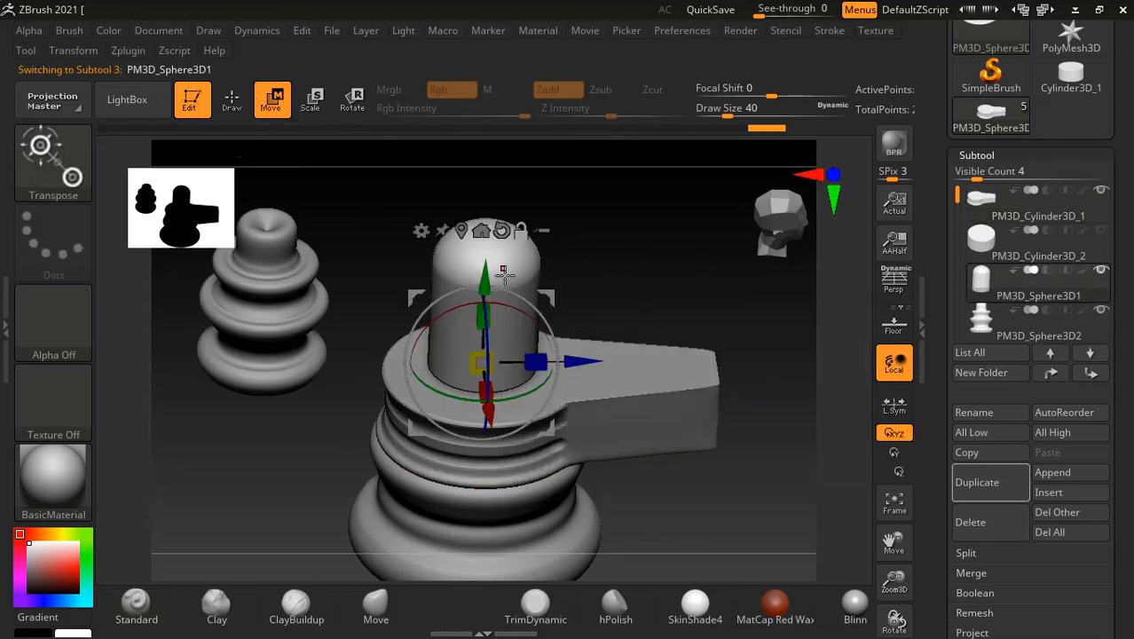
left_click_drag(609, 252, 597, 199)
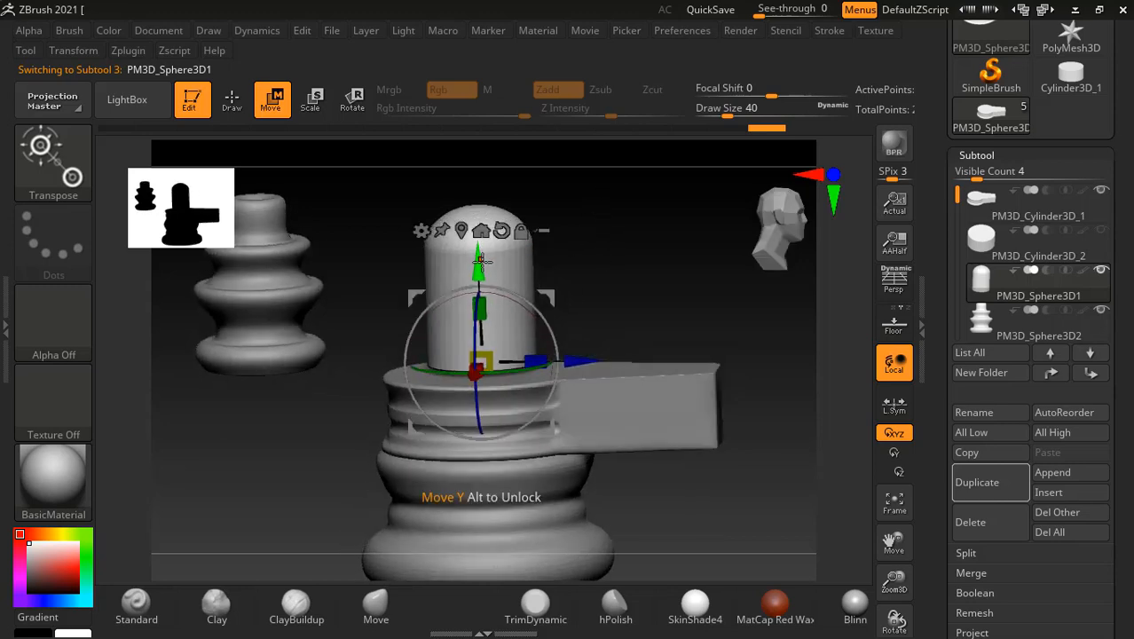
left_click_drag(479, 258, 479, 278)
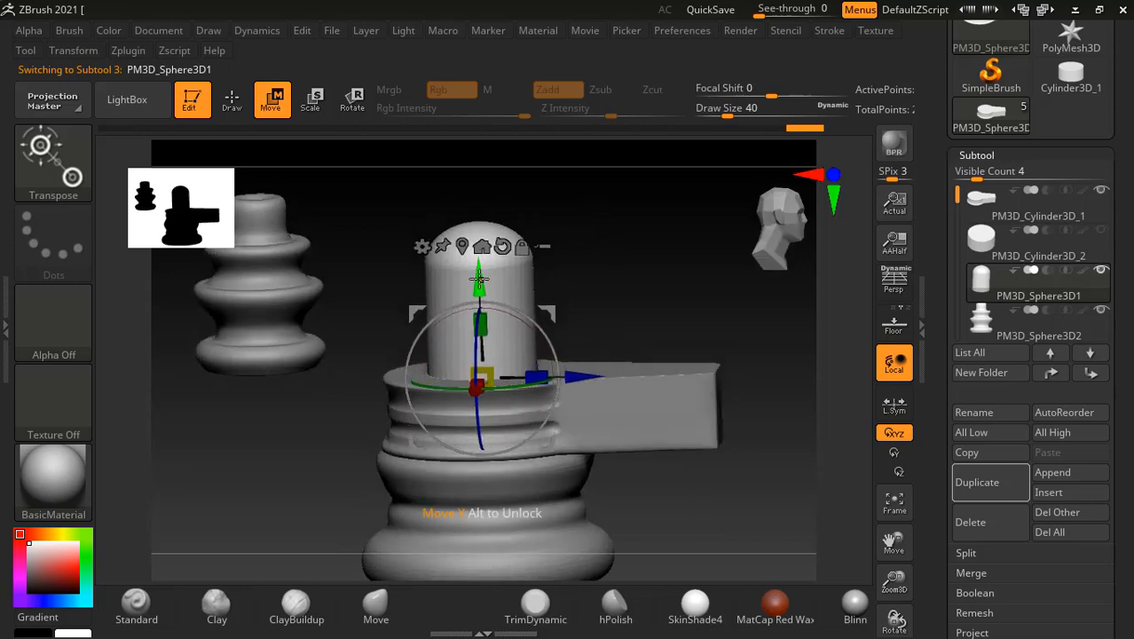
left_click_drag(636, 246, 632, 286)
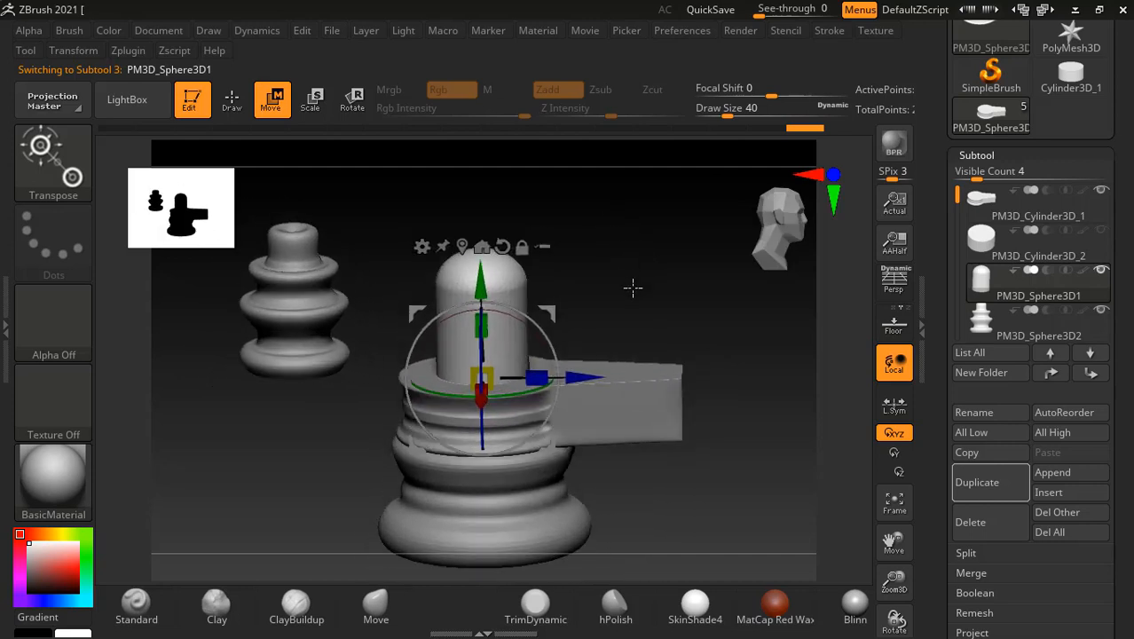
Merge the spouted base subtool down with the hidden cylinder subtool directly below it.
left_click(231, 99)
left_click_drag(612, 267, 622, 290)
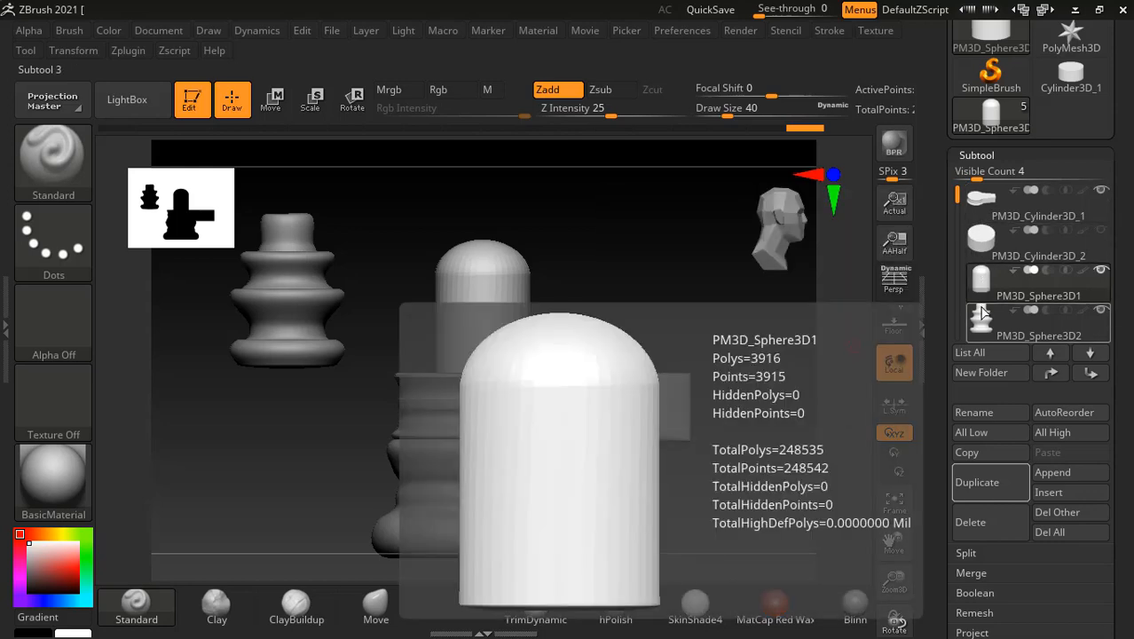
left_click(986, 286)
left_click(981, 200)
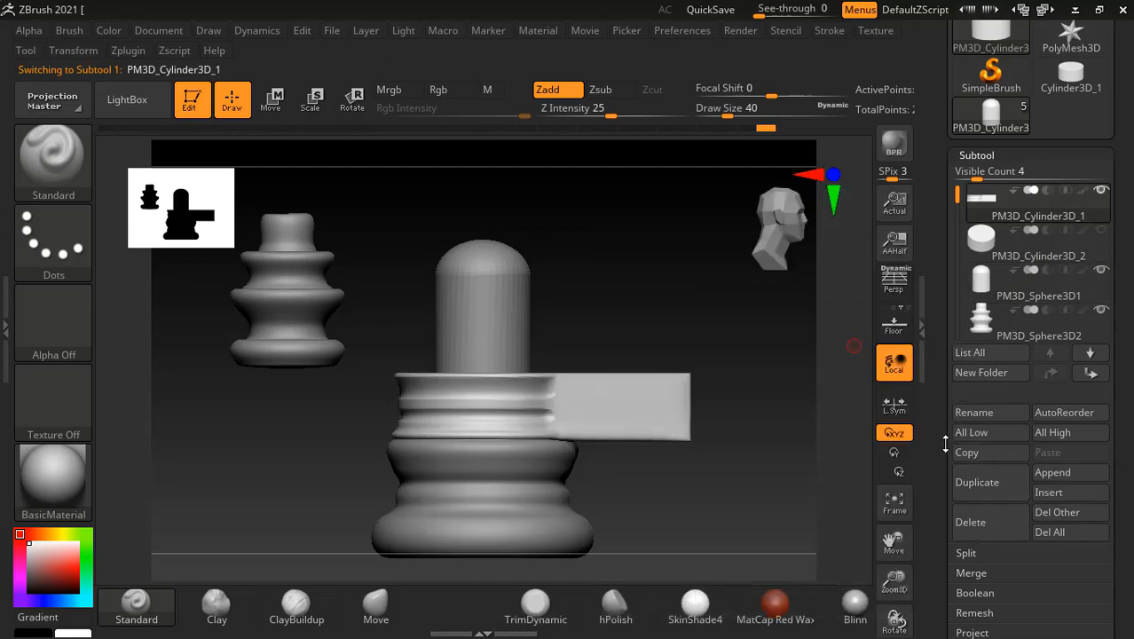
scroll(975, 506, "down", 1)
left_click(982, 526)
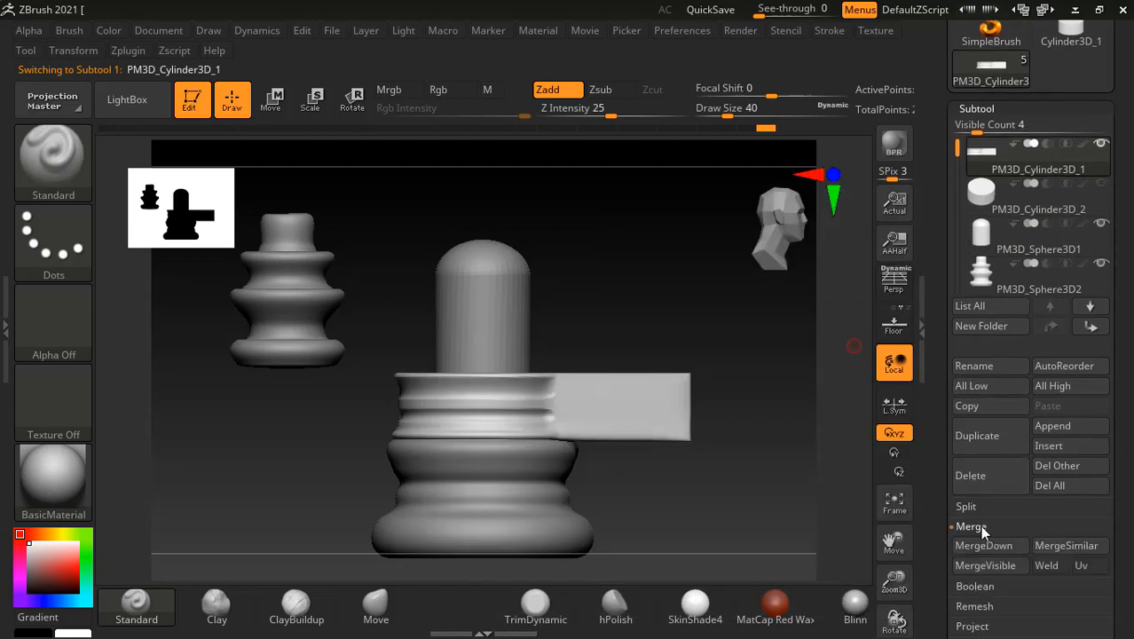
left_click(991, 544)
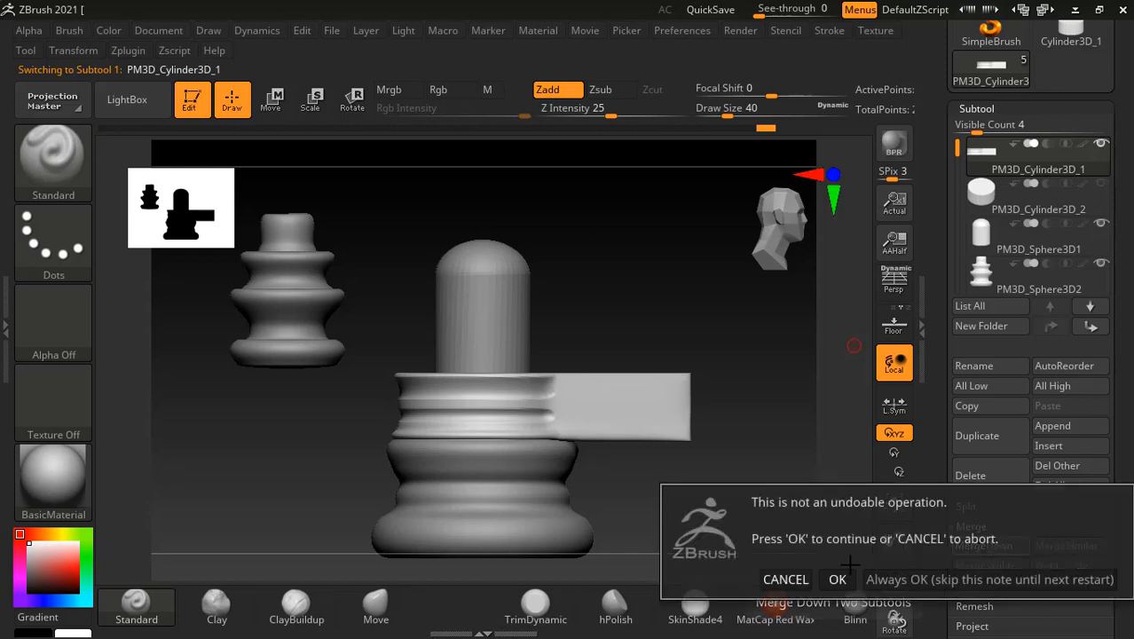
left_click(837, 578)
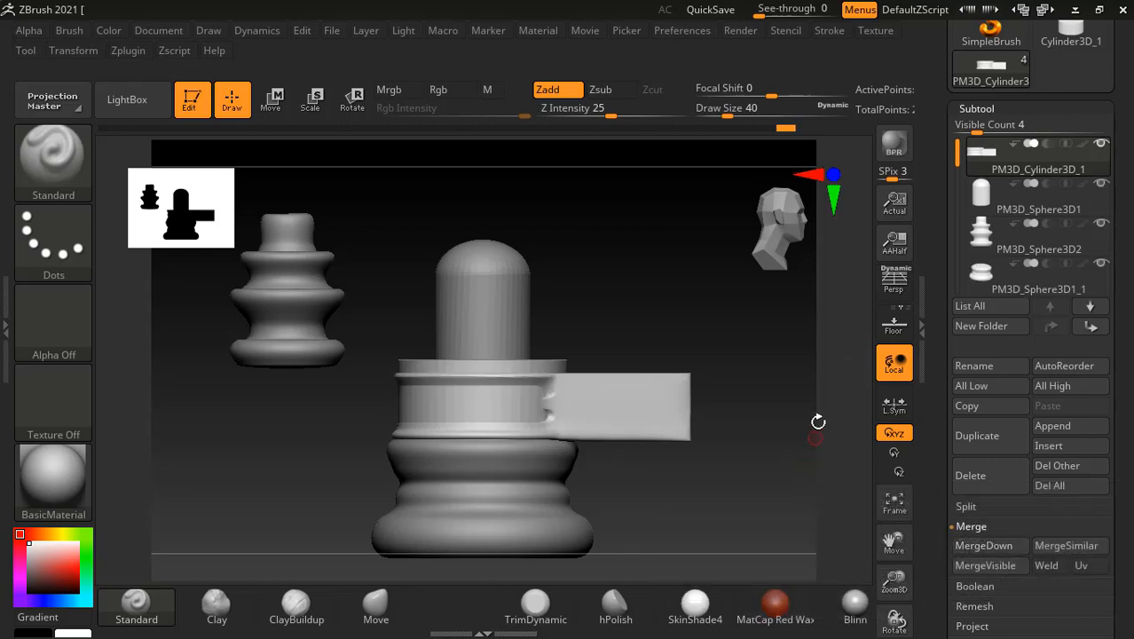
left_click_drag(818, 423, 816, 461)
key("ctrl")
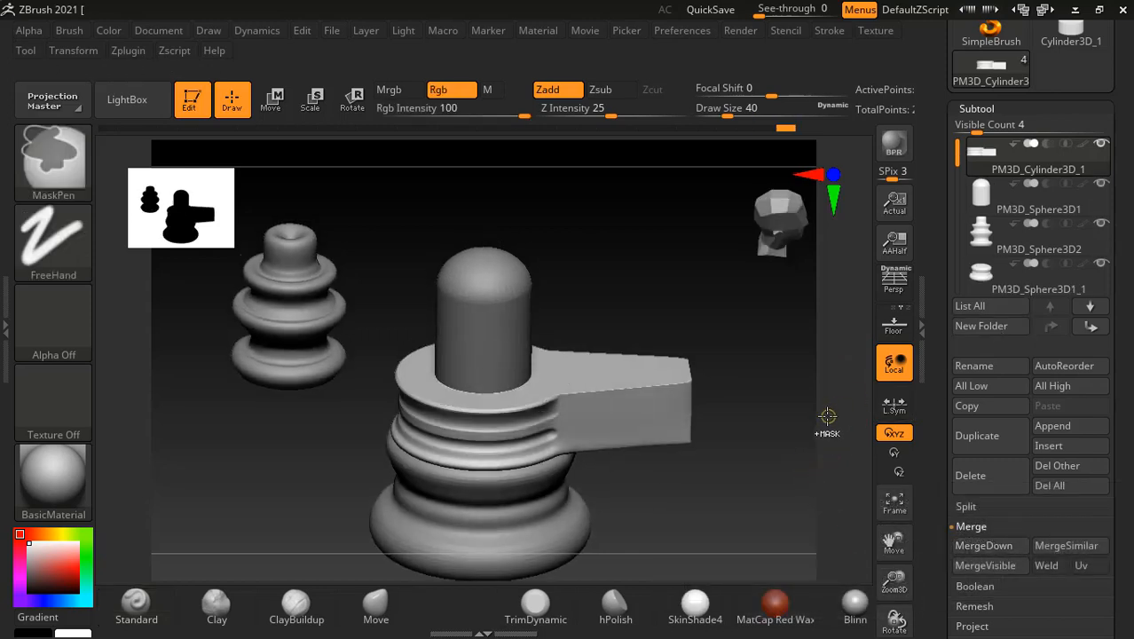
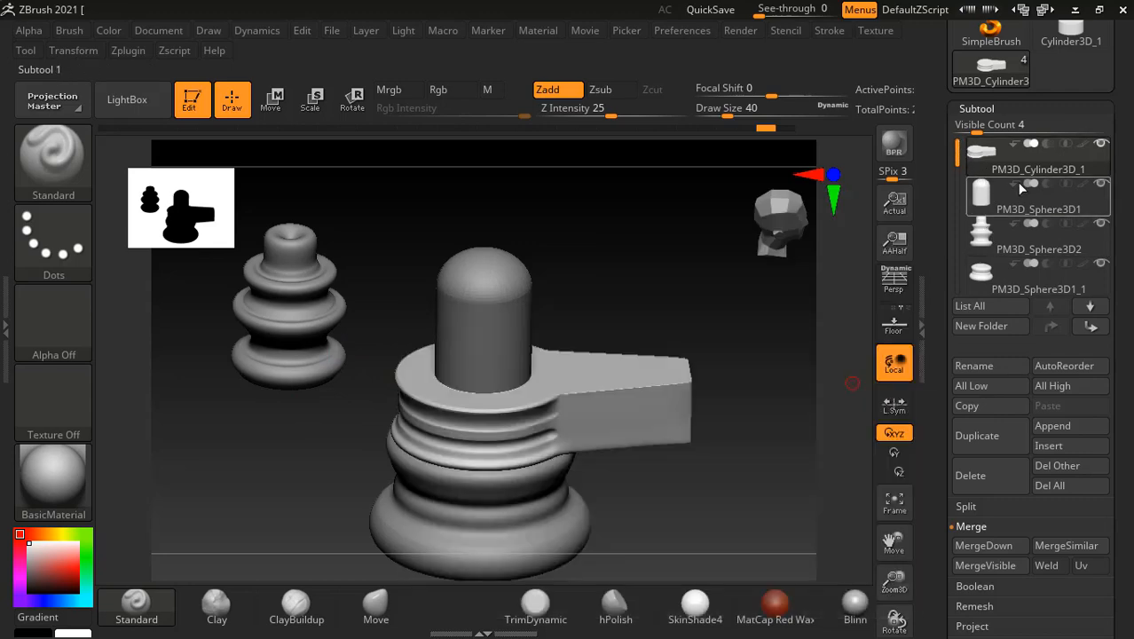
Hide the ringed duplicate and the ringed pedestal subtools, keeping the domed column and spouted base visible.
left_click(1047, 156)
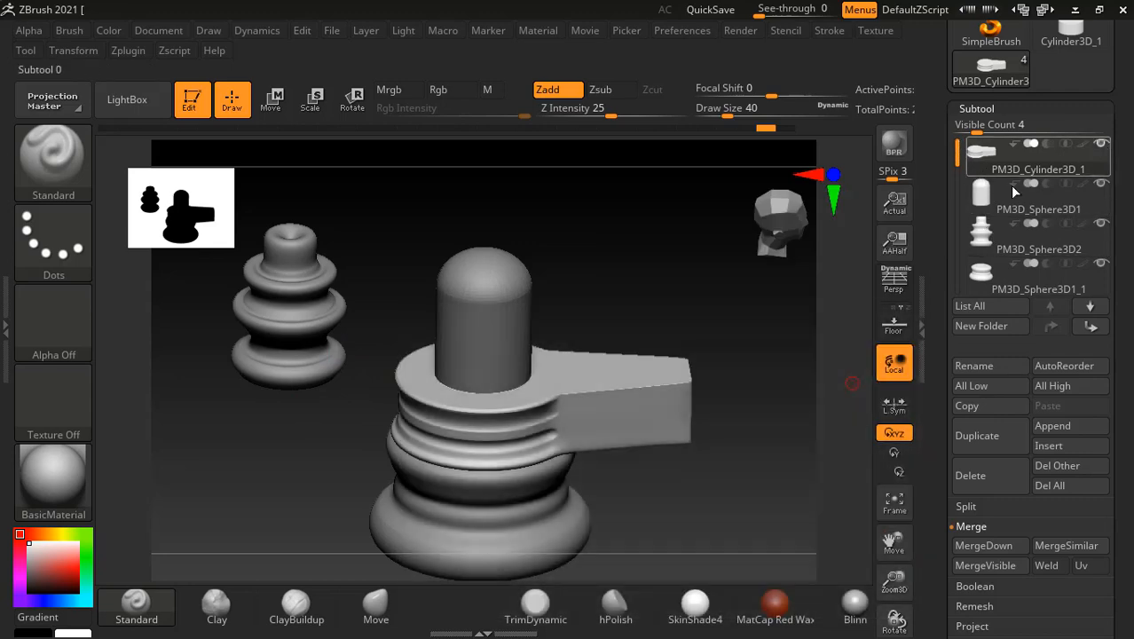
left_click(990, 195)
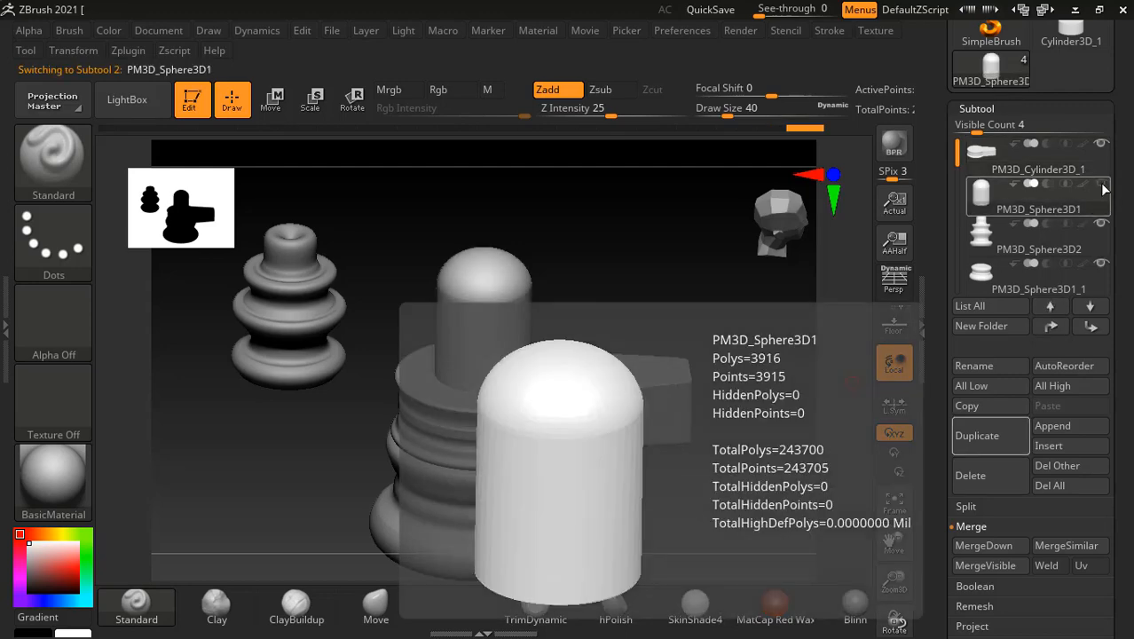
left_click(1044, 236)
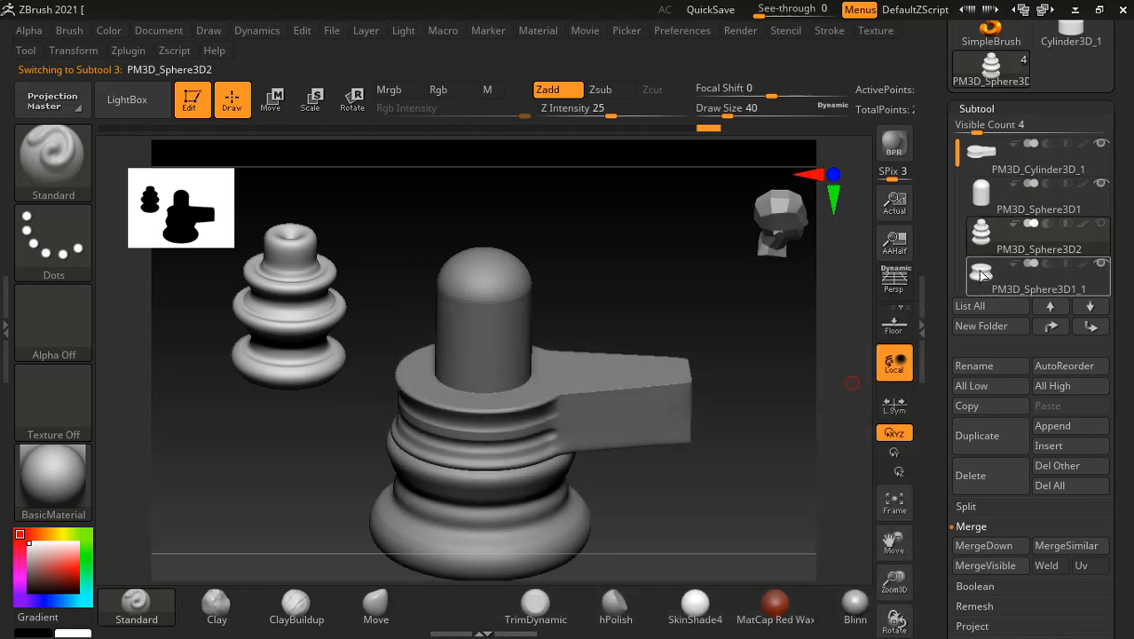
left_click(982, 276)
left_click_drag(958, 153, 958, 169)
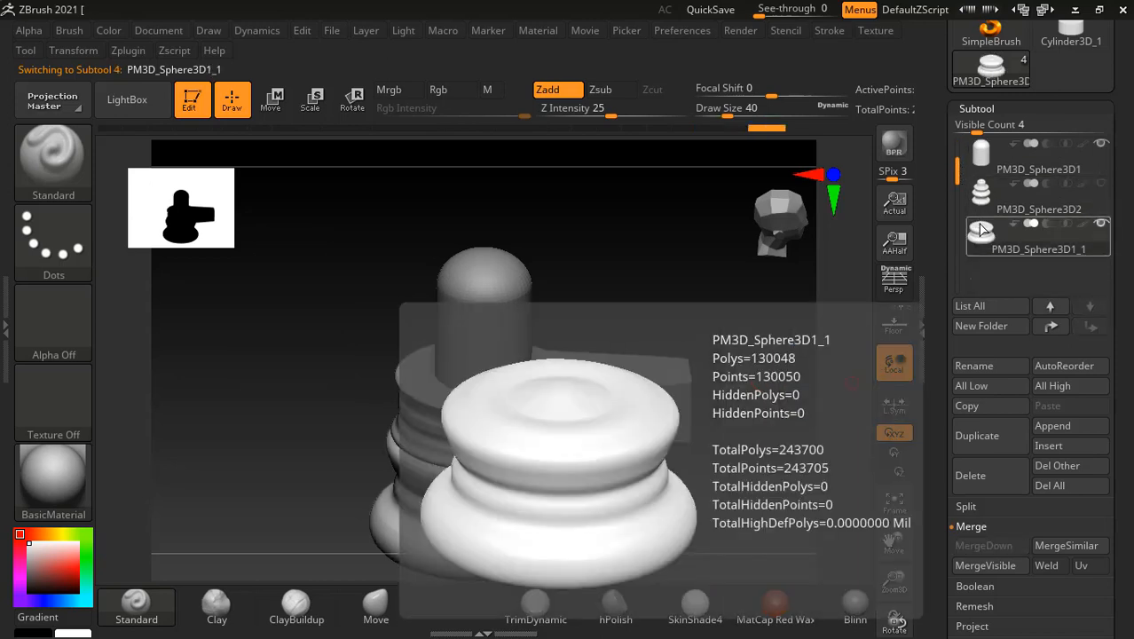
left_click(976, 200)
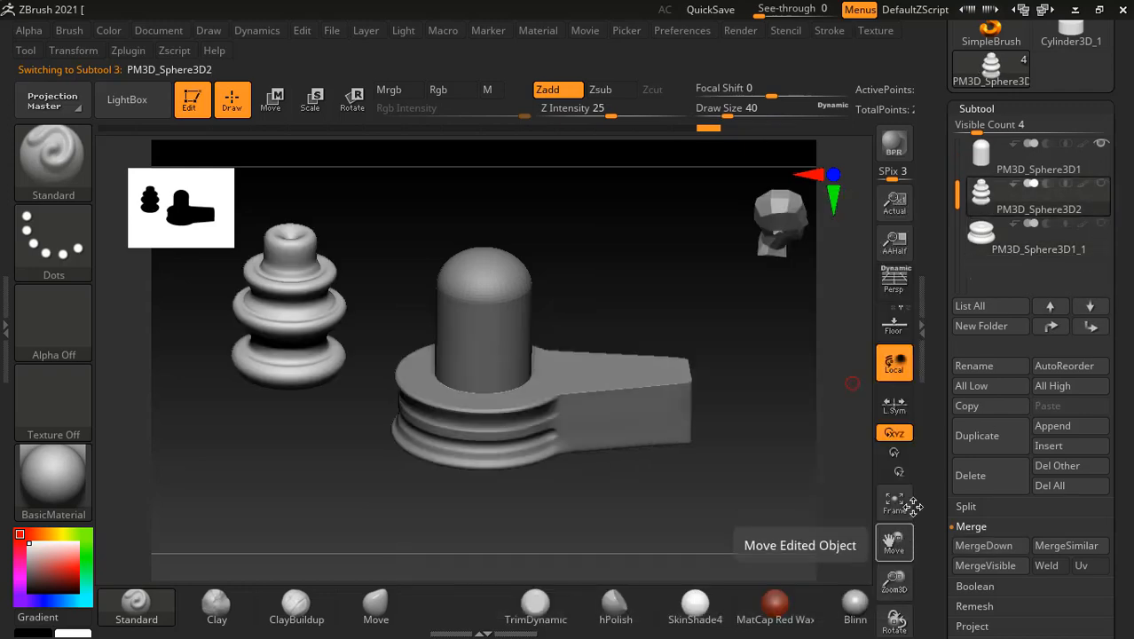
left_click(981, 160)
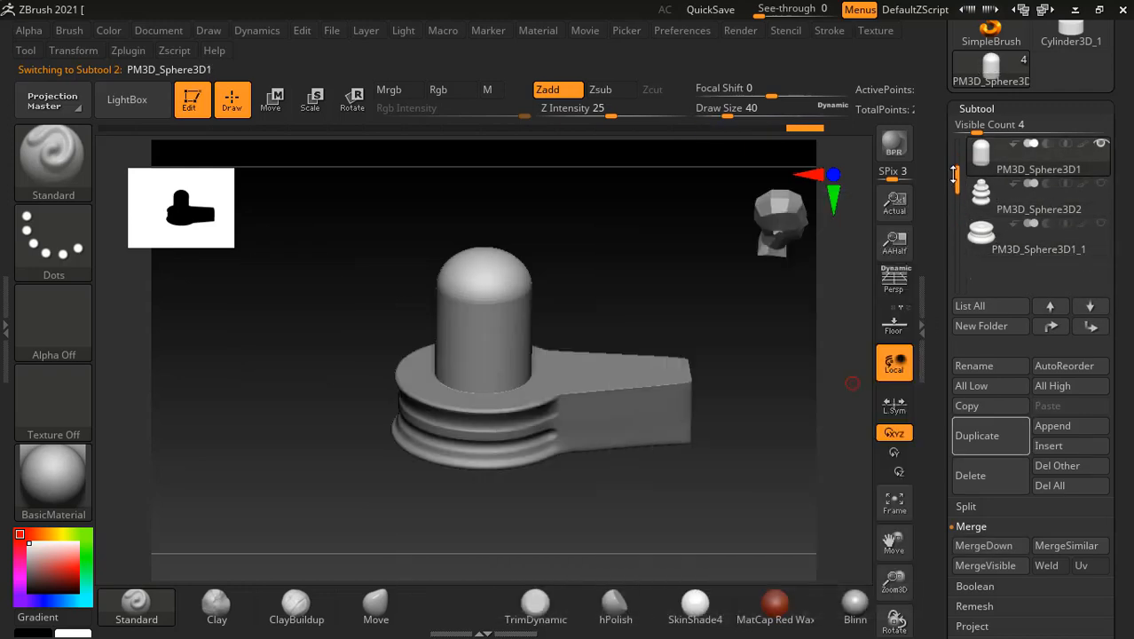
left_click_drag(954, 150, 956, 145)
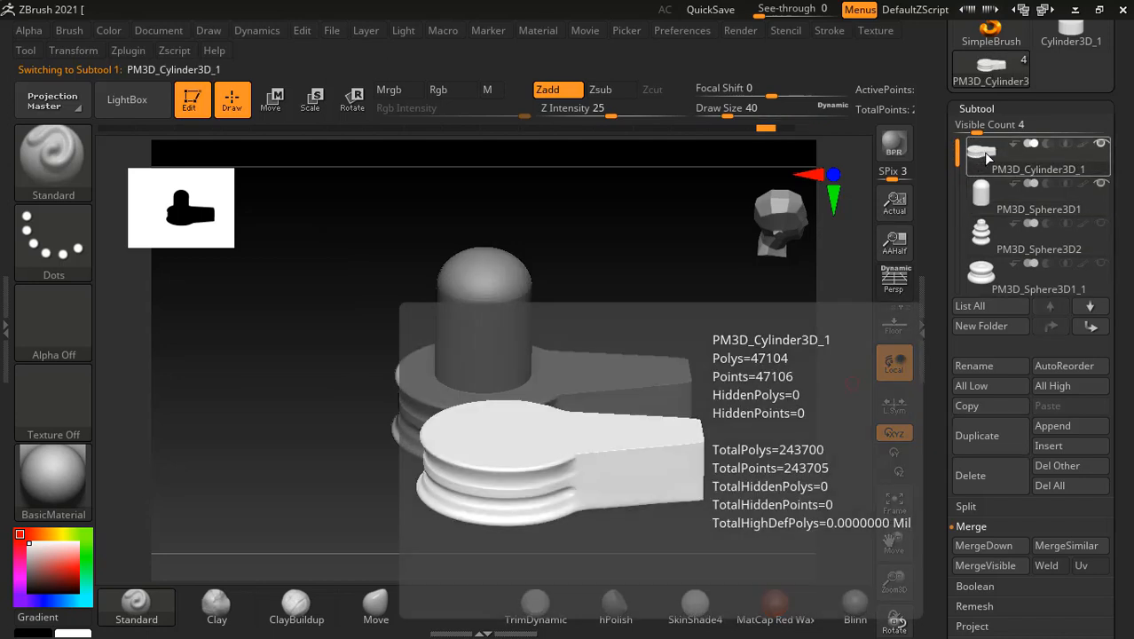
left_click(976, 158)
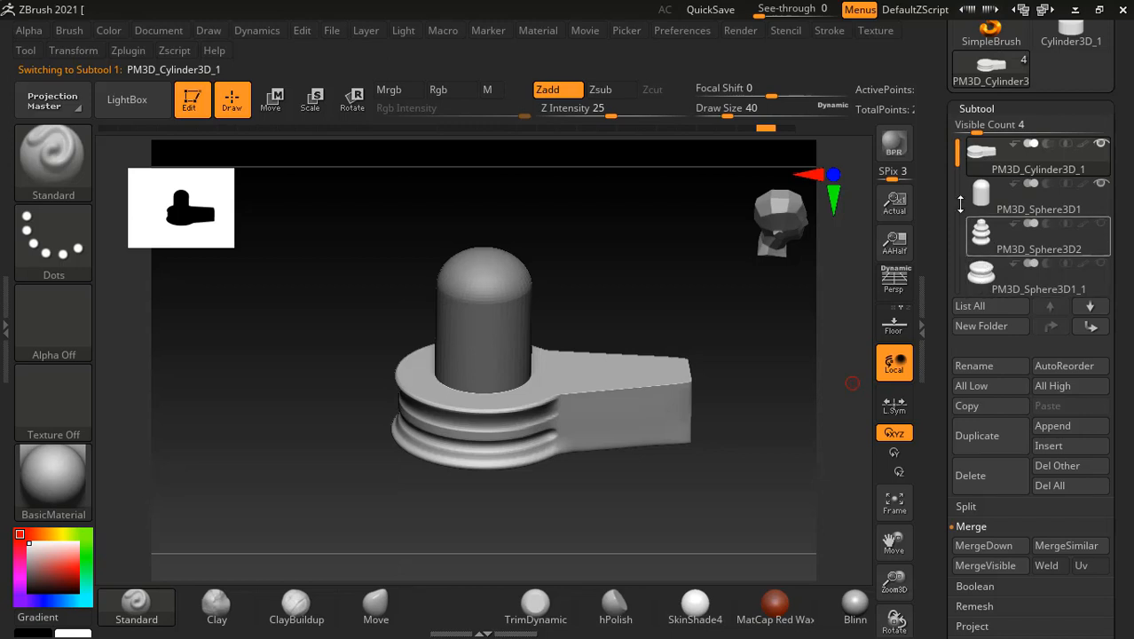
left_click_drag(958, 147, 959, 144)
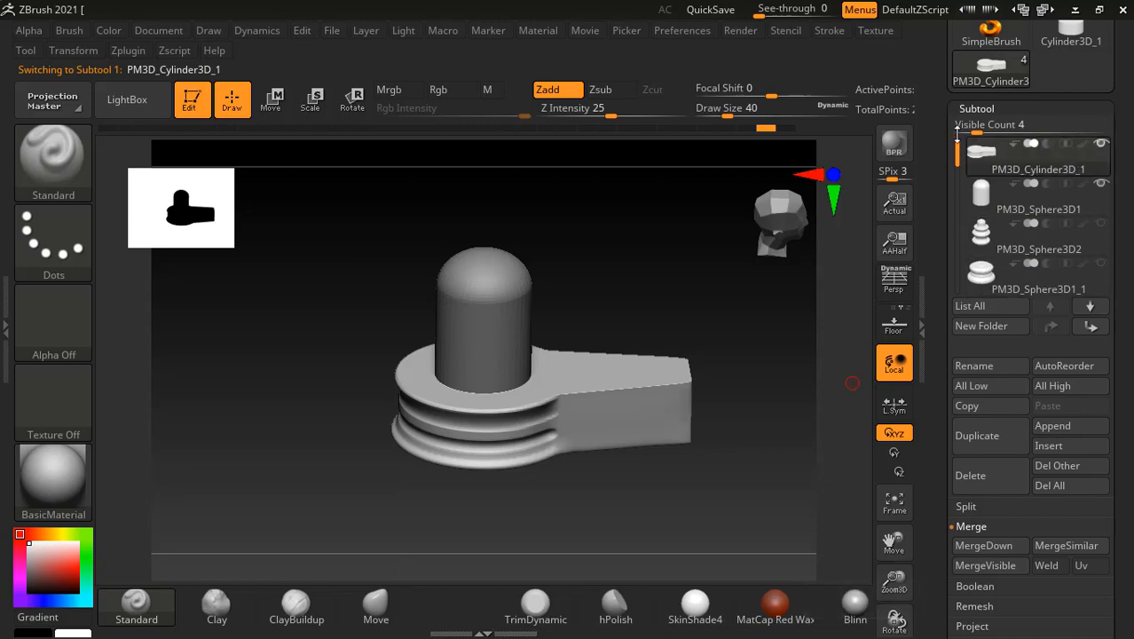
Reorder the subtools so the ringed pedestal sits above the ringed duplicate and the domed column comes first.
left_click(984, 273)
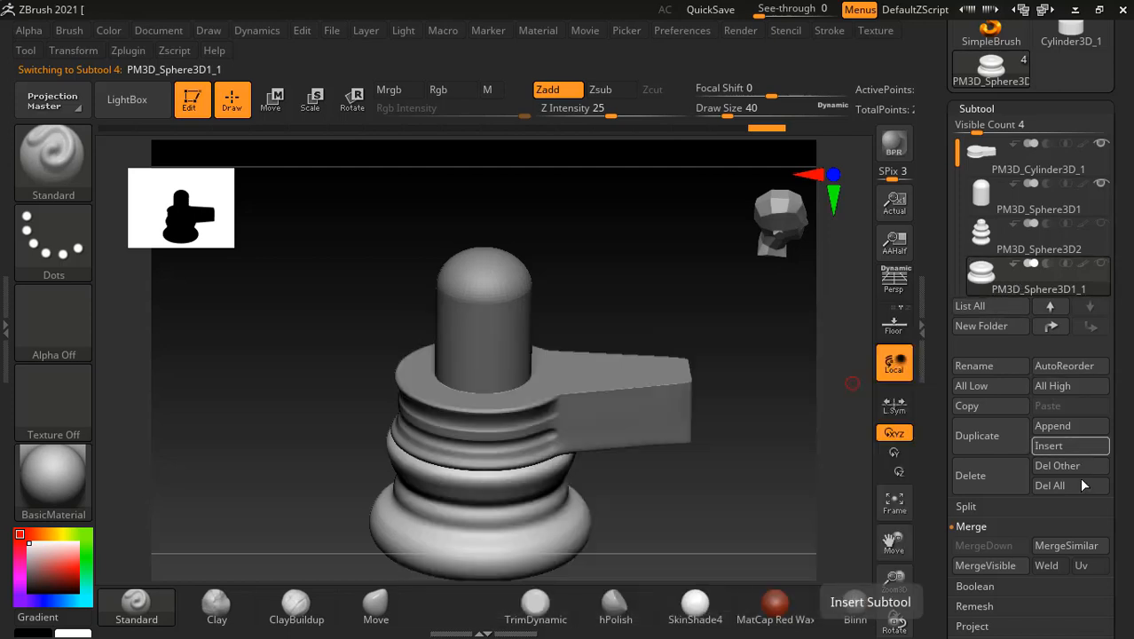
left_click(1052, 306)
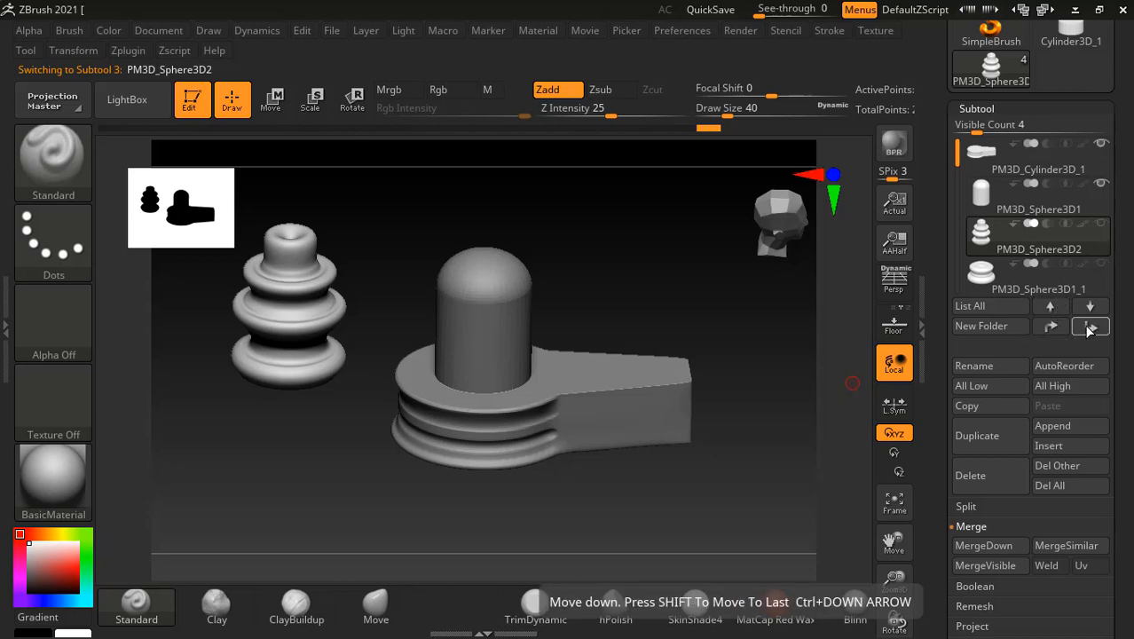
left_click(1011, 276)
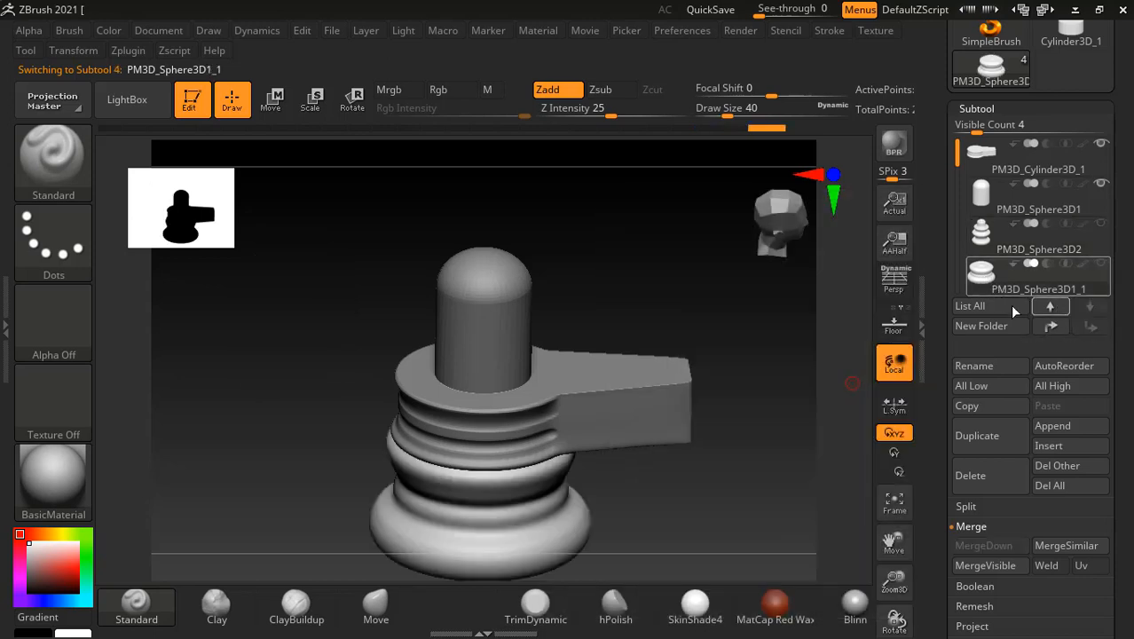
left_click(1052, 327)
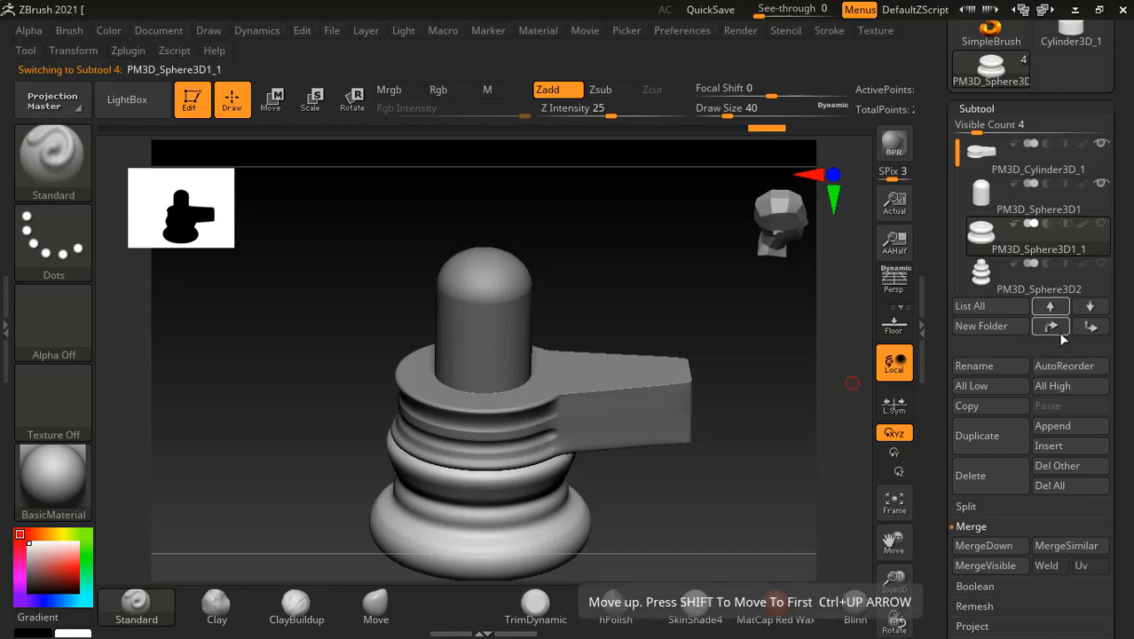
left_click(986, 195)
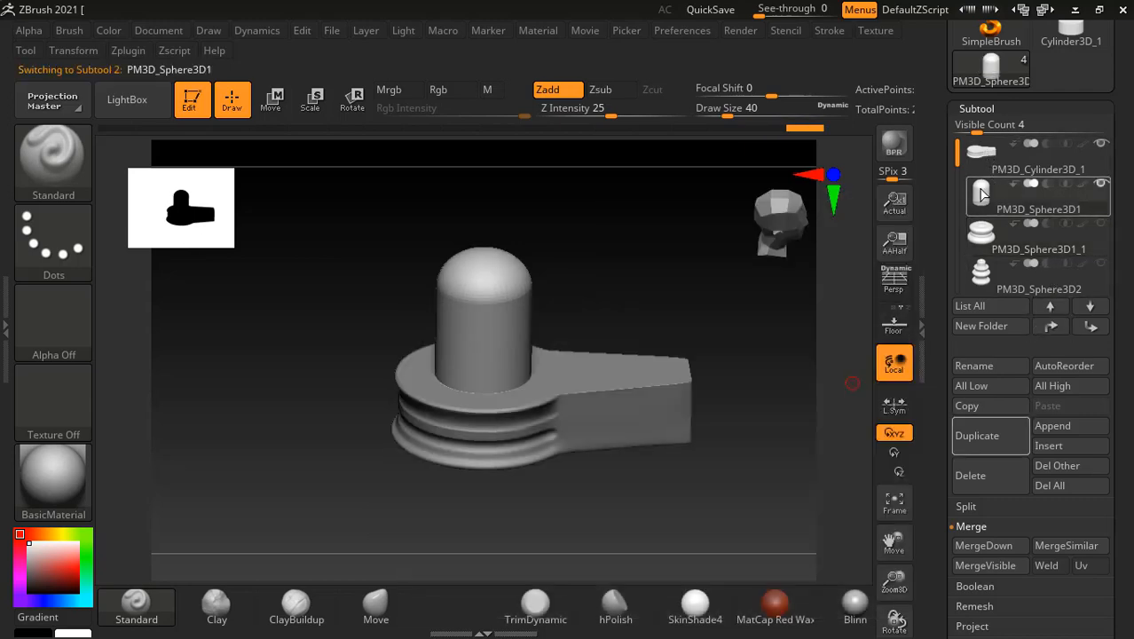
left_click(1054, 330)
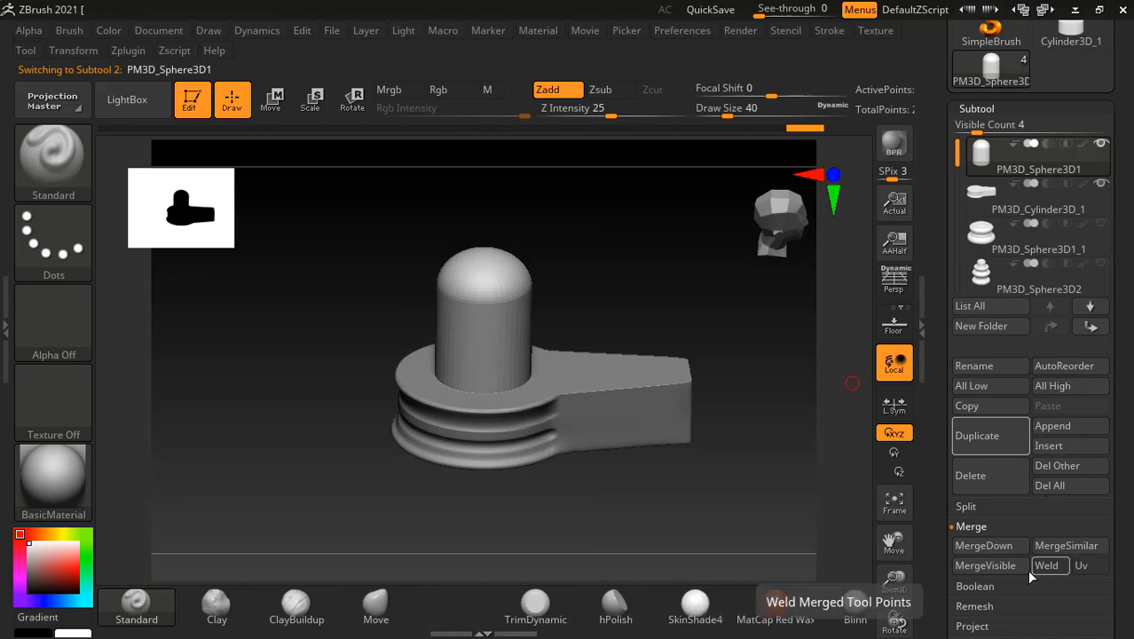
Merge the domed column down with the spouted base and the ringed pedestal into a single subtool.
left_click(1000, 545)
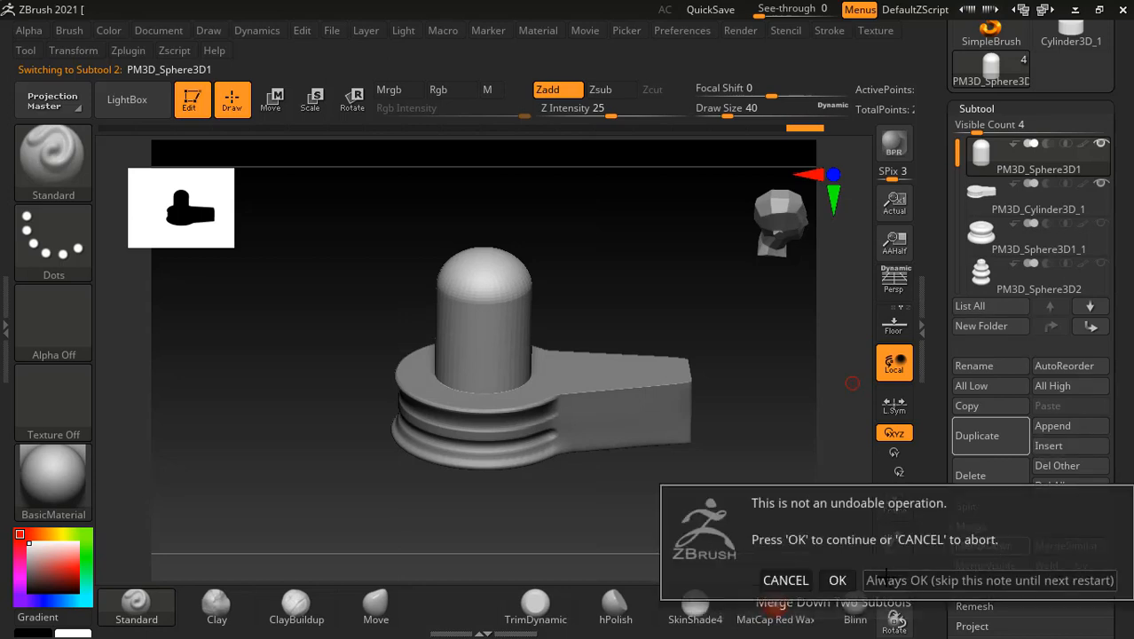
left_click(836, 579)
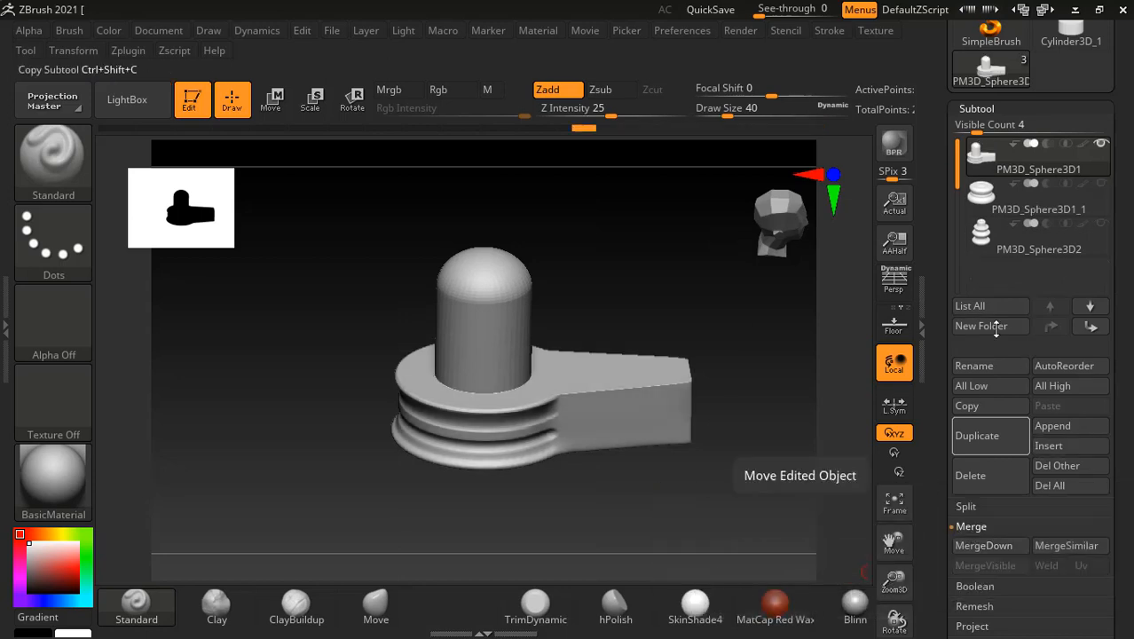
left_click(991, 547)
left_click(838, 583)
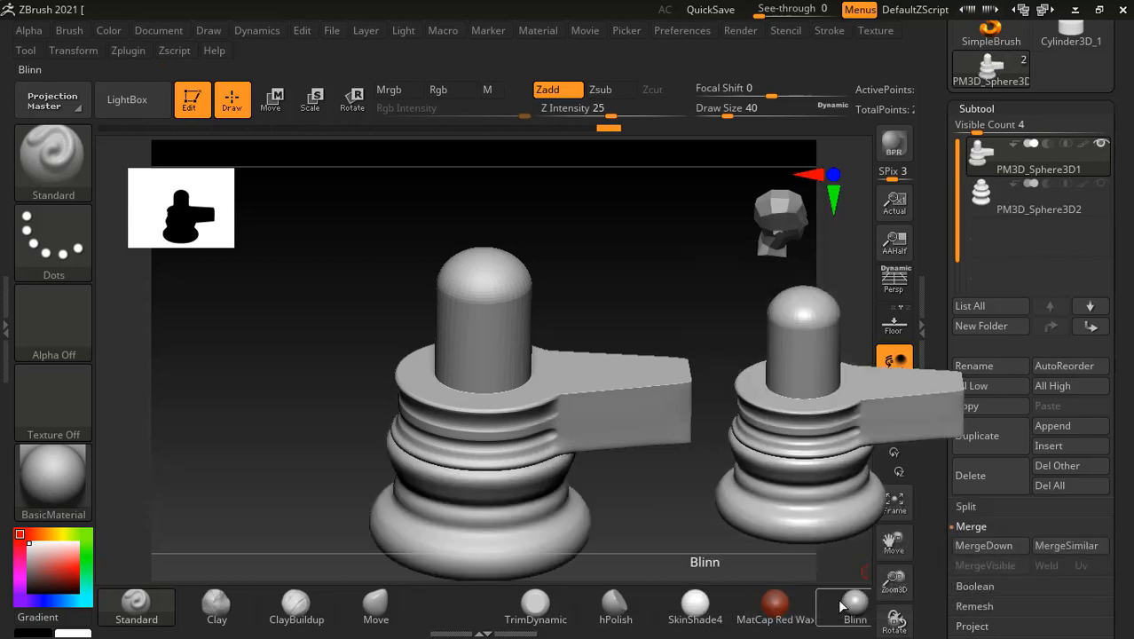
Activate radial symmetry around the Y axis with a radial count of 64 for the merged model.
left_click_drag(698, 471, 724, 468)
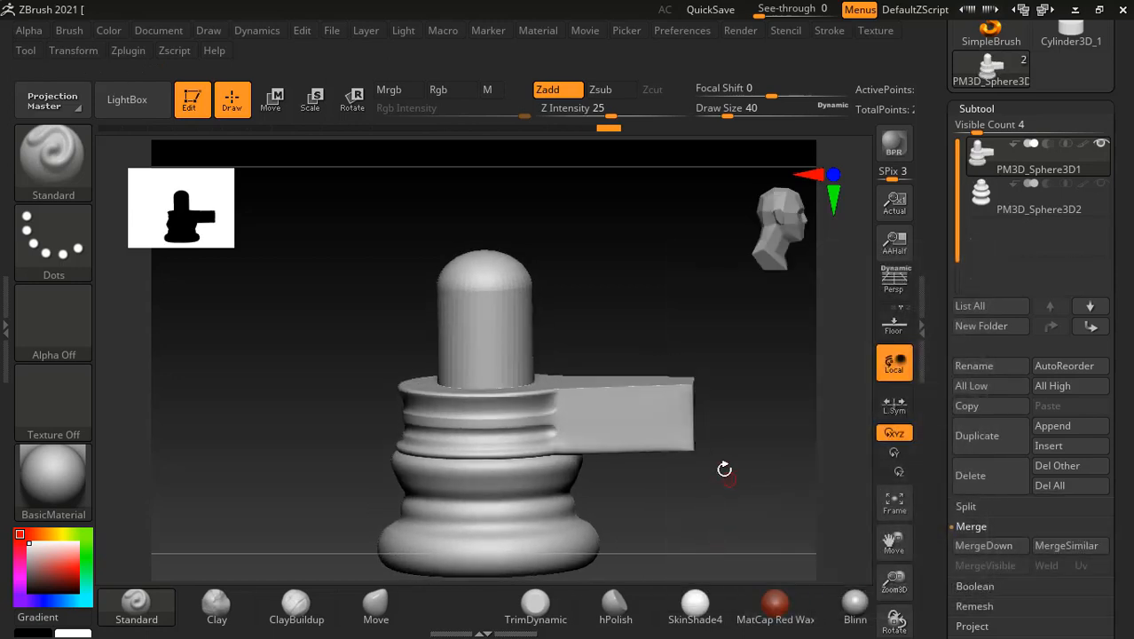
left_click_drag(633, 281, 668, 397)
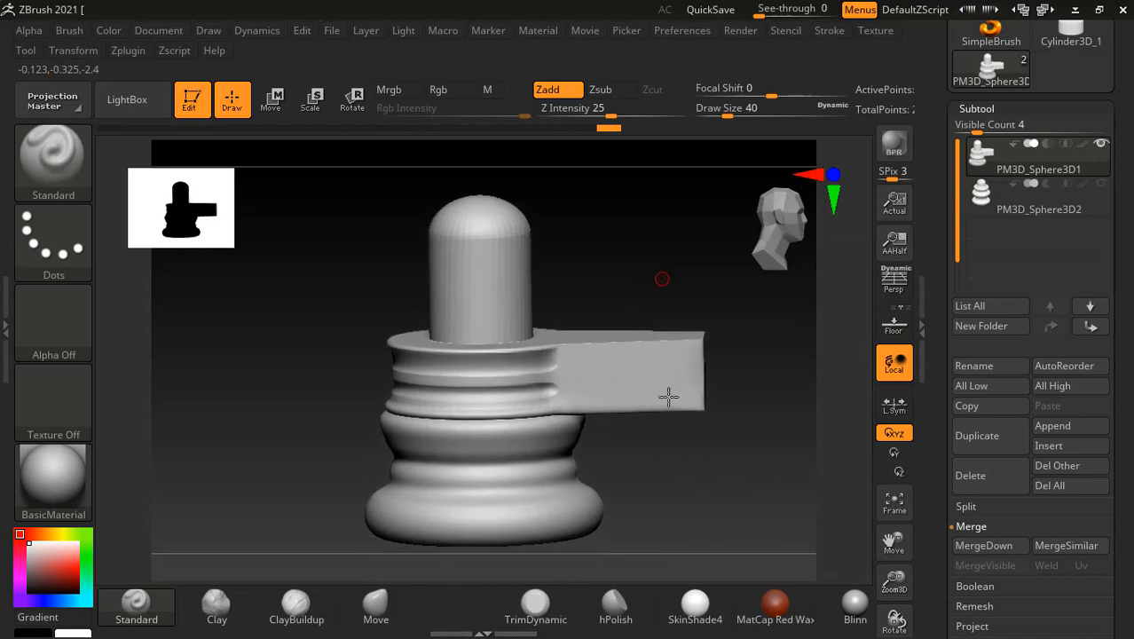
mouse_move(677, 457)
left_mouse_down()
mouse_move(661, 471)
mouse_move(677, 469)
left_mouse_up()
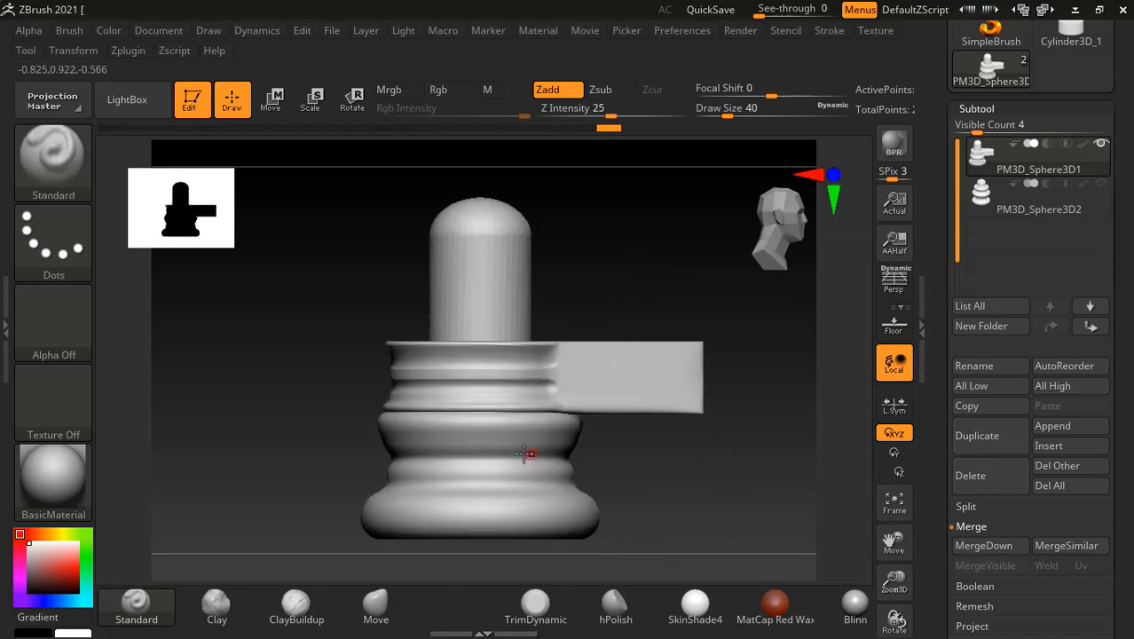
left_click(76, 50)
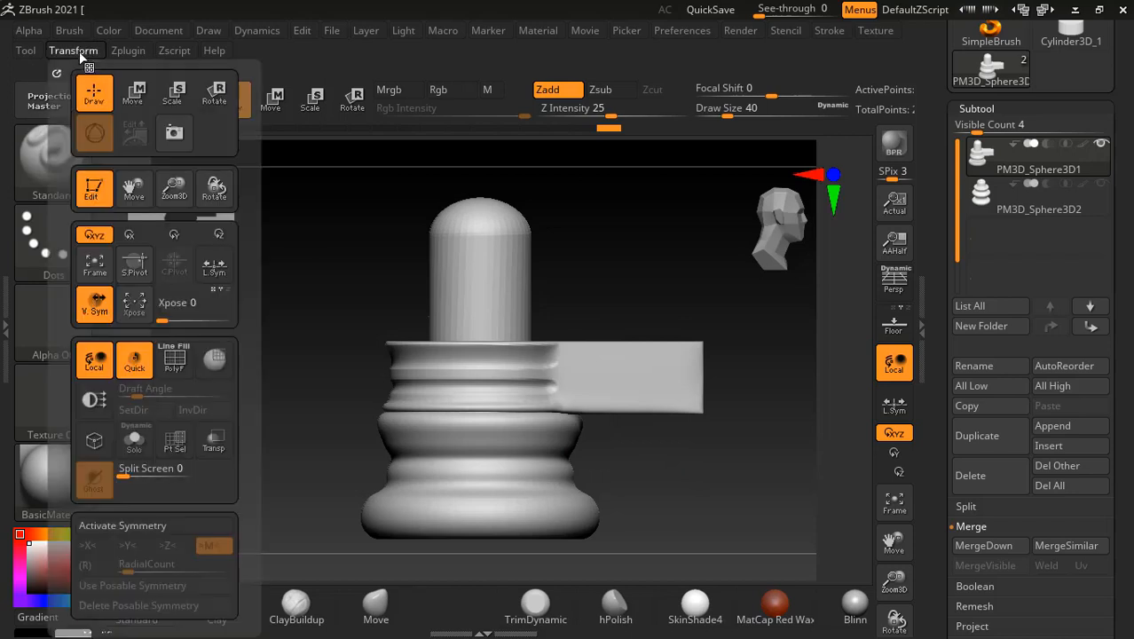
left_click(113, 526)
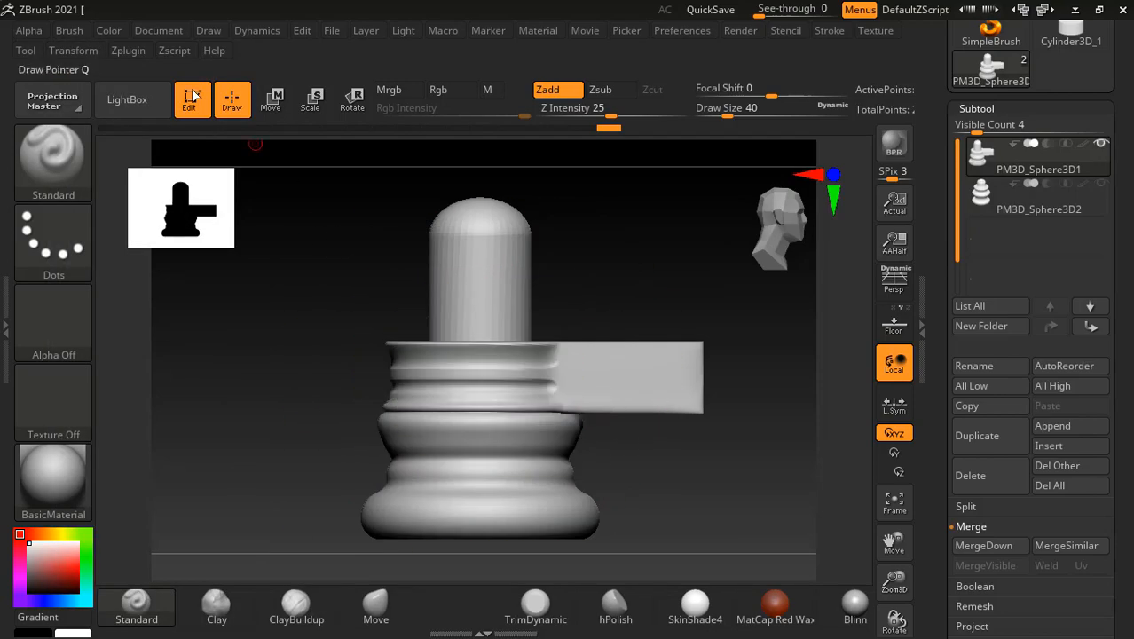
left_click(61, 50)
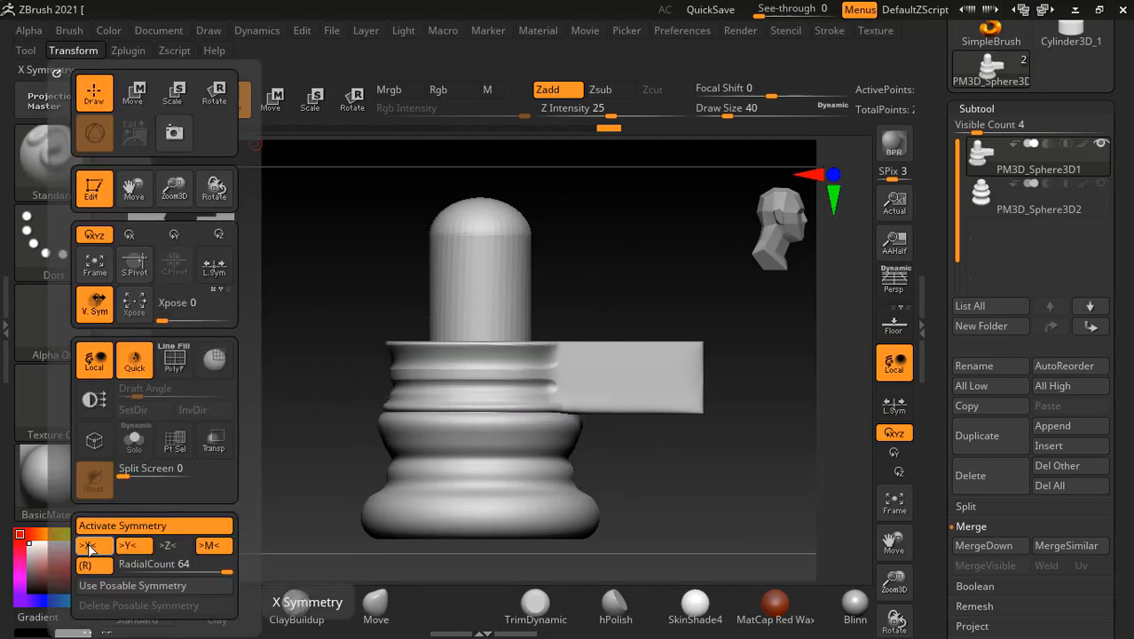
Carve a groove around the pedestal's upper ring and sculpt its lower part into a wide flared foot, using a draw size of 108.
right_click_drag(623, 445, 641, 488, "ctrl")
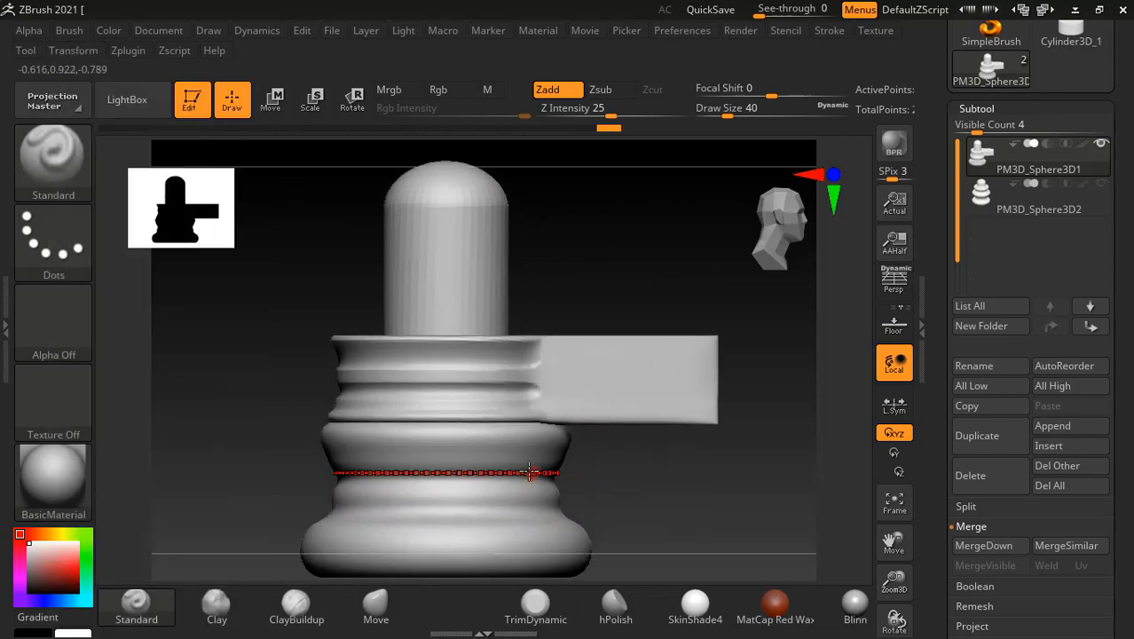
mouse_move(533, 451)
left_mouse_down()
mouse_move(505, 452)
mouse_move(531, 452)
mouse_move(507, 477)
mouse_move(520, 481)
left_mouse_up()
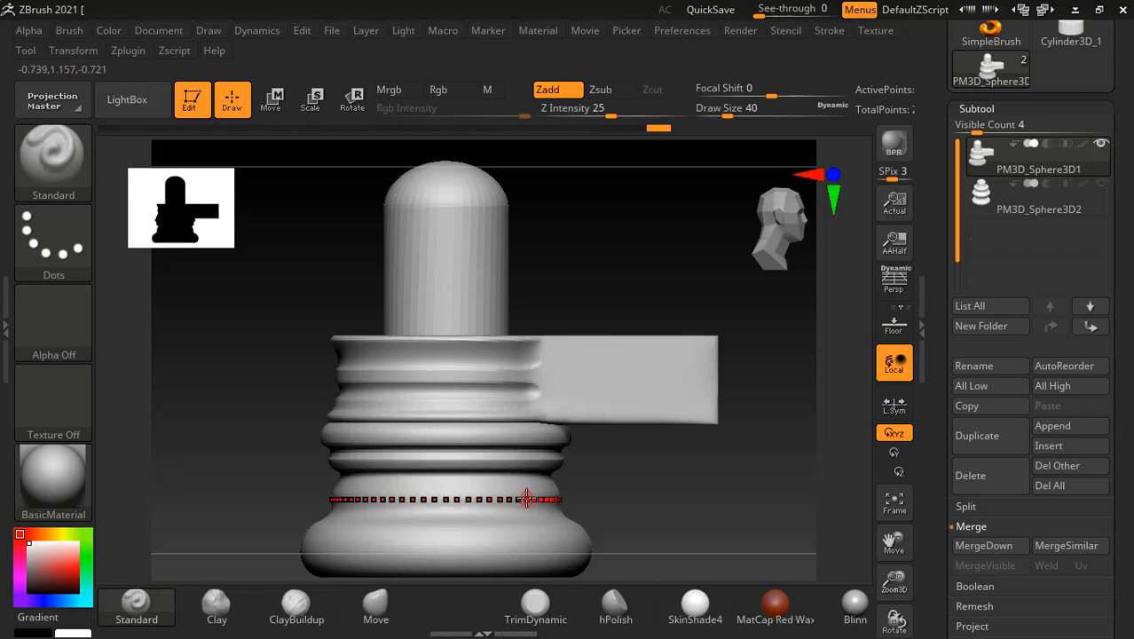
key("bracketright")
key("bracketright")
key("bracketright")
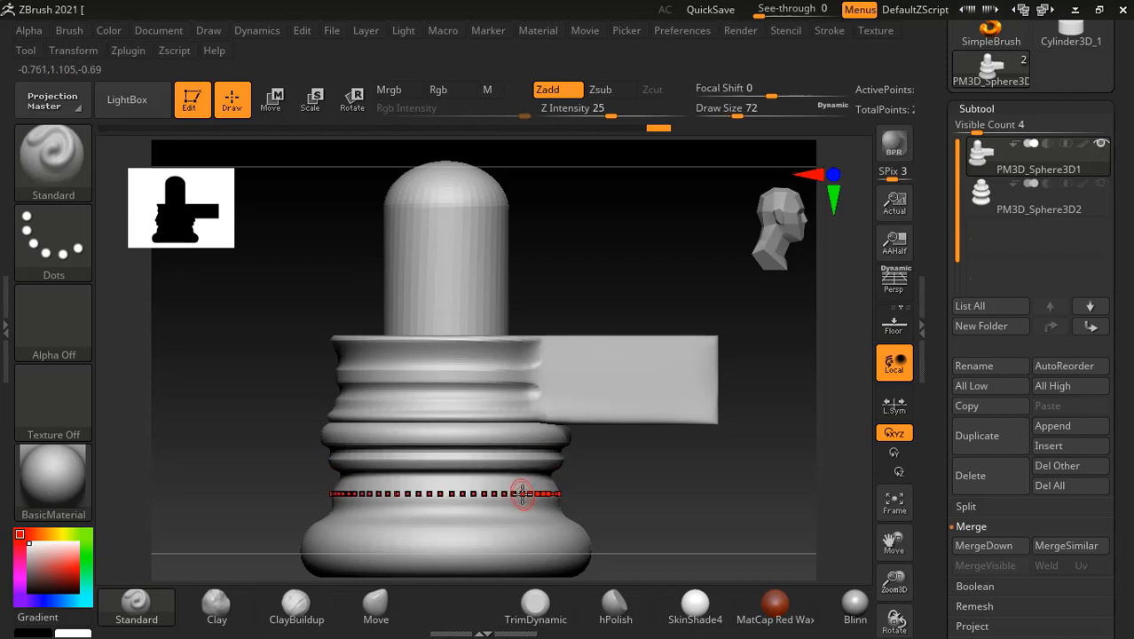
key("bracketright")
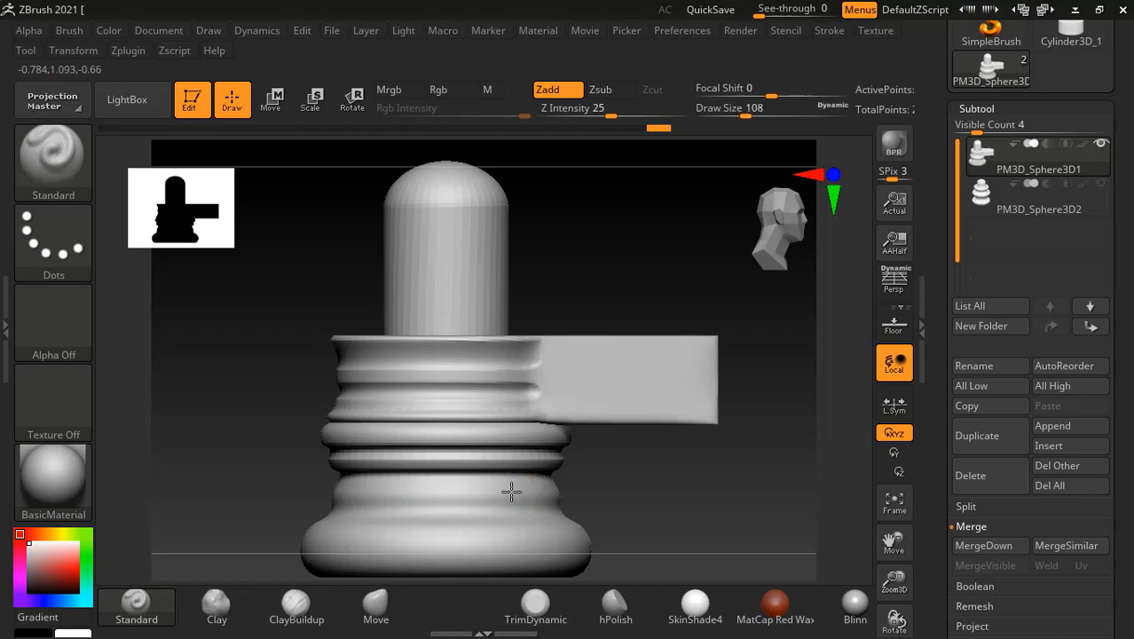
left_click_drag(627, 489, 644, 451, "alt")
right_click_drag(603, 479, 551, 474)
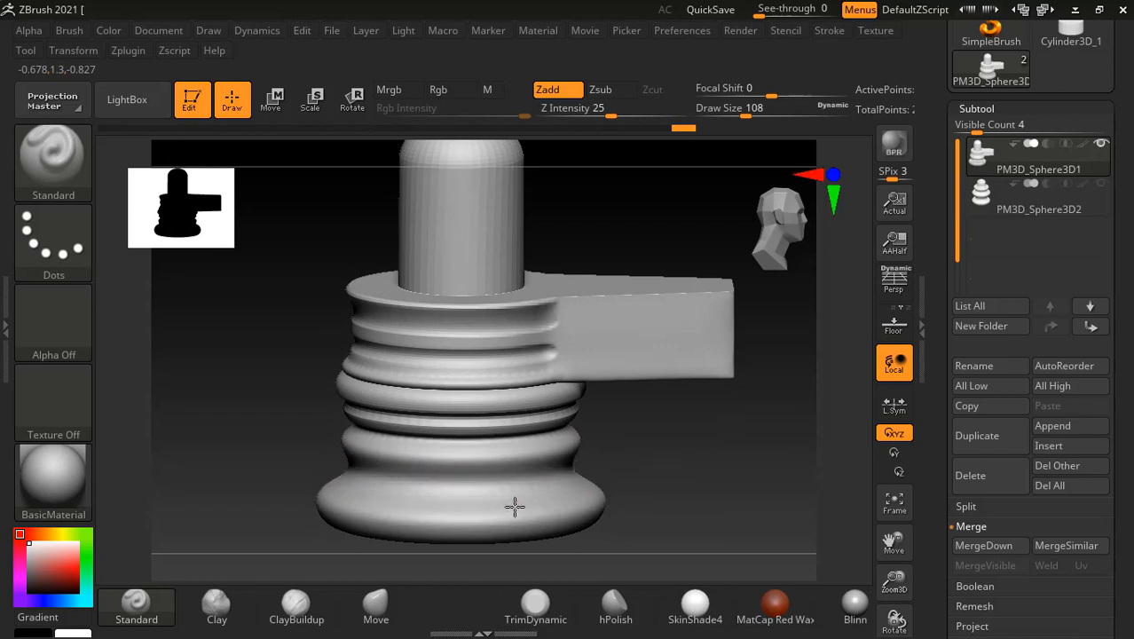
left_click_drag(667, 491, 679, 444, "alt")
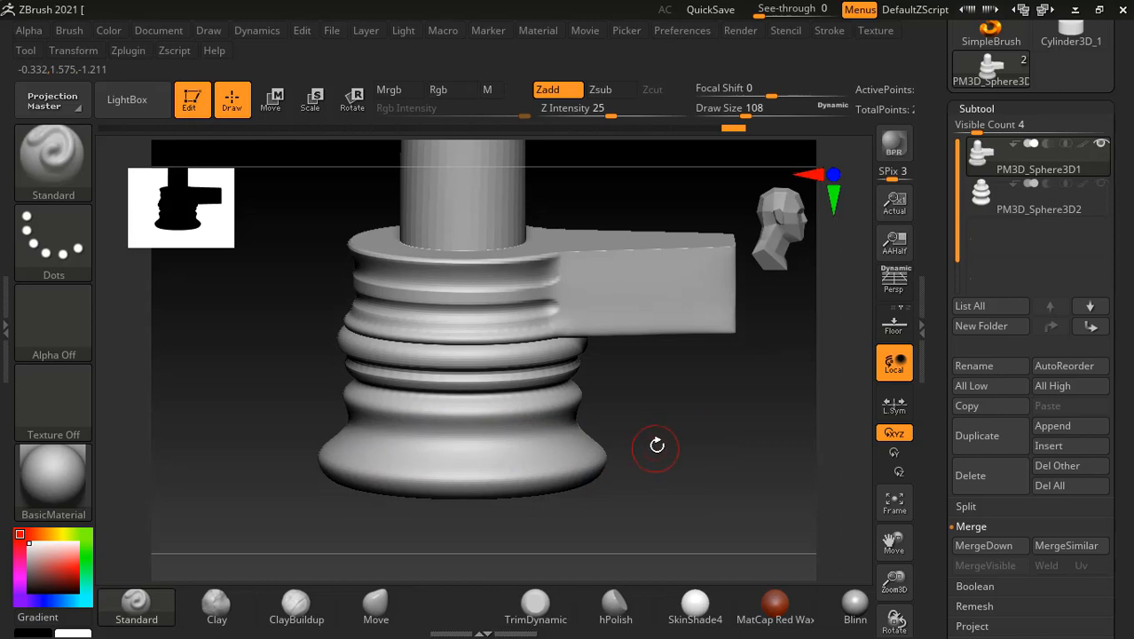
right_click_drag(656, 445, 518, 503, "ctrl")
right_click_drag(658, 443, 663, 463, "ctrl")
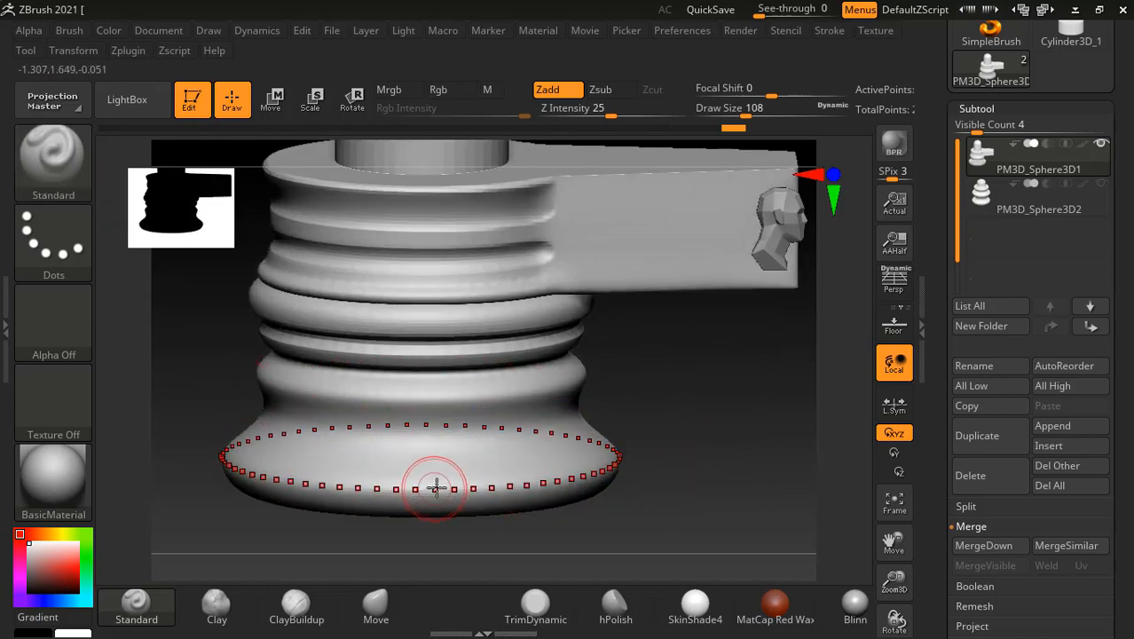
Reduce the draw size to 20 and sculpt slanted, twisting flutes around the pedestal from the lower ring down to the foot.
key("bracketleft")
key("bracketleft")
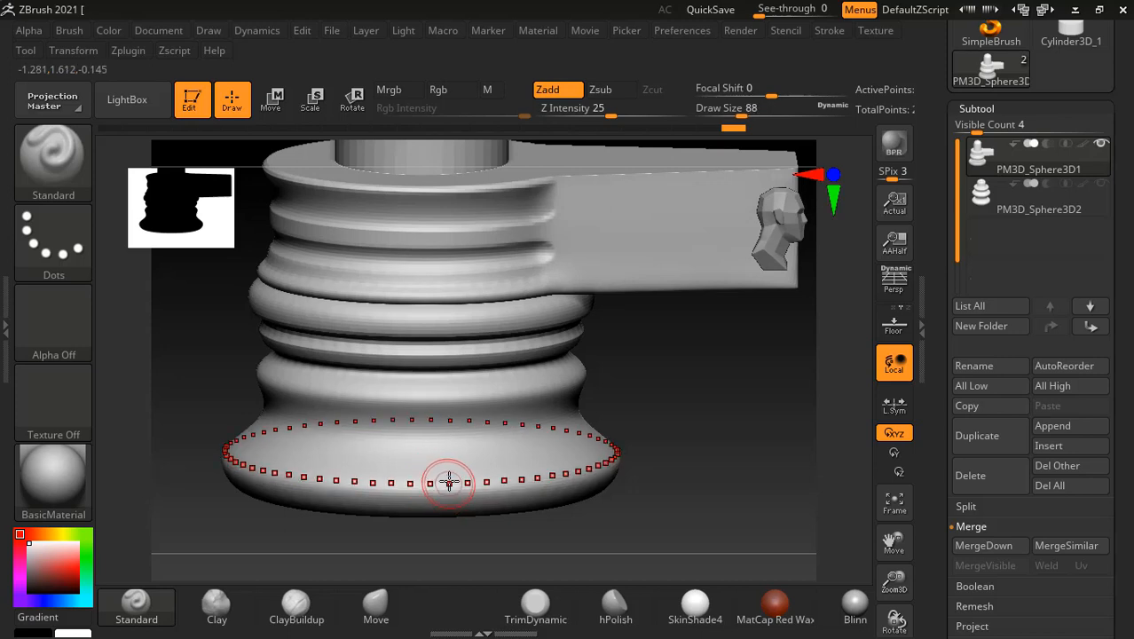
key("bracketleft")
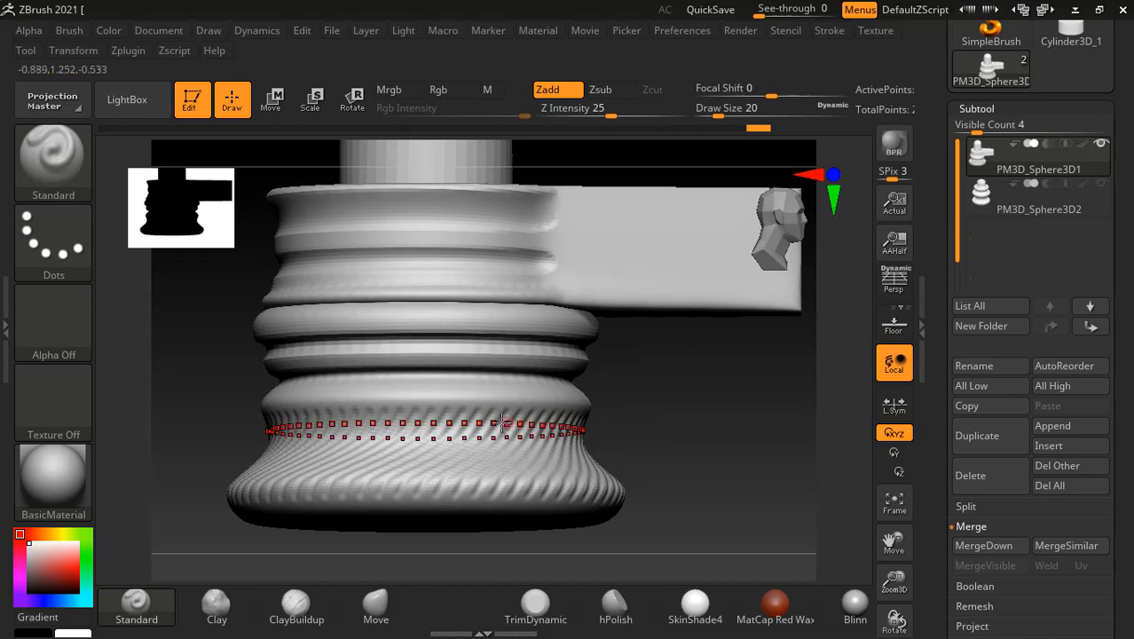
key("ctrl+z")
left_click_drag(467, 381, 334, 501)
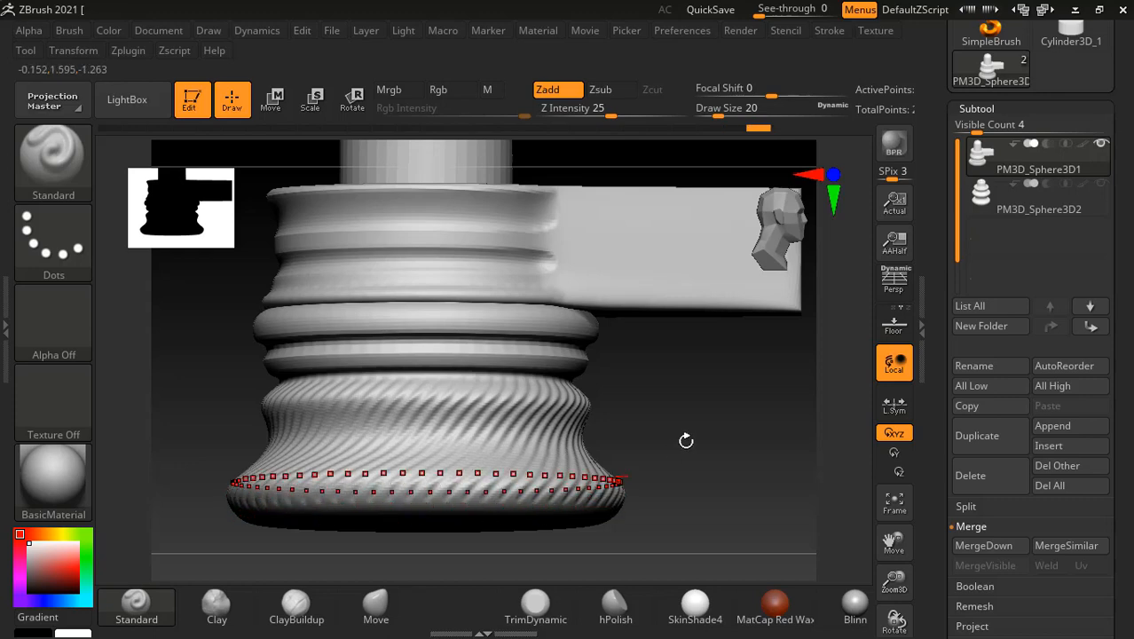
Carve thin grooves around the bottom and top edges of the fluted foot and smooth the band at its upper edge.
mouse_move(684, 439)
left_mouse_down()
mouse_move(732, 455)
mouse_move(737, 502)
mouse_move(741, 456)
mouse_move(679, 499)
left_mouse_up()
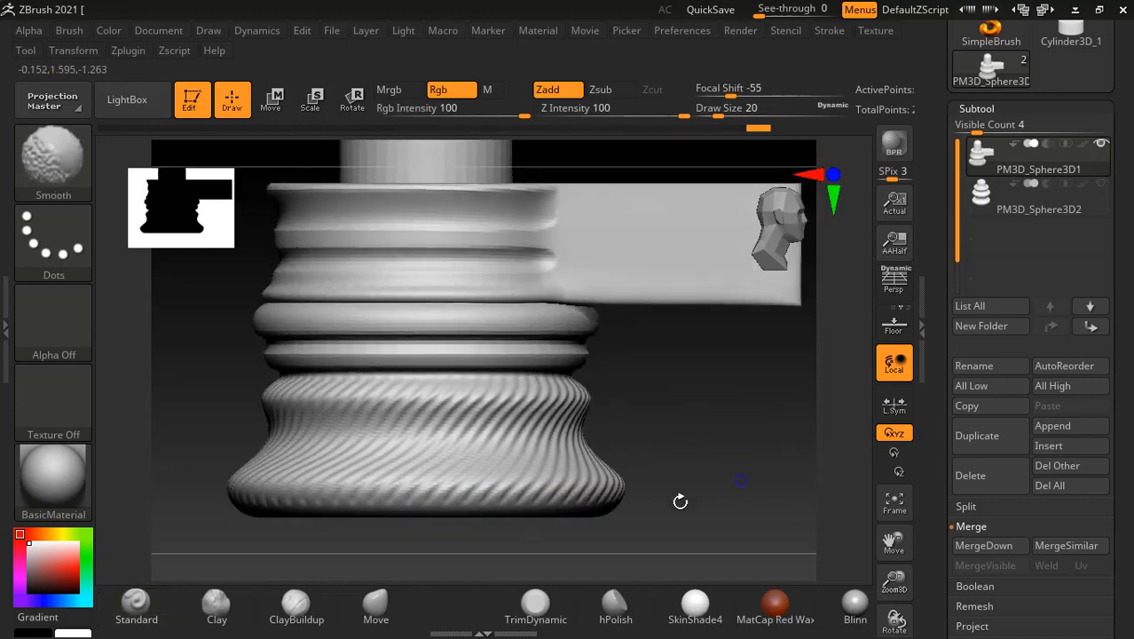
left_click_drag(484, 504, 453, 507)
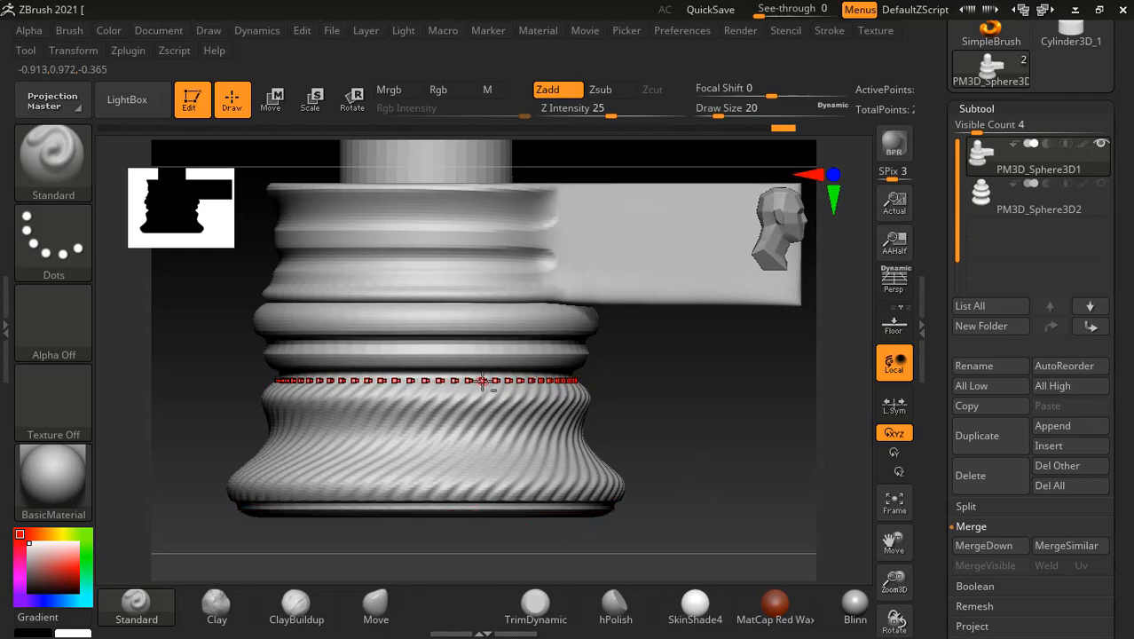
mouse_move(481, 382)
left_mouse_down()
mouse_move(468, 381)
mouse_move(496, 385)
mouse_move(472, 382)
mouse_move(496, 380)
mouse_move(484, 380)
left_mouse_up()
right_click_drag(712, 452, 677, 477, "ctrl")
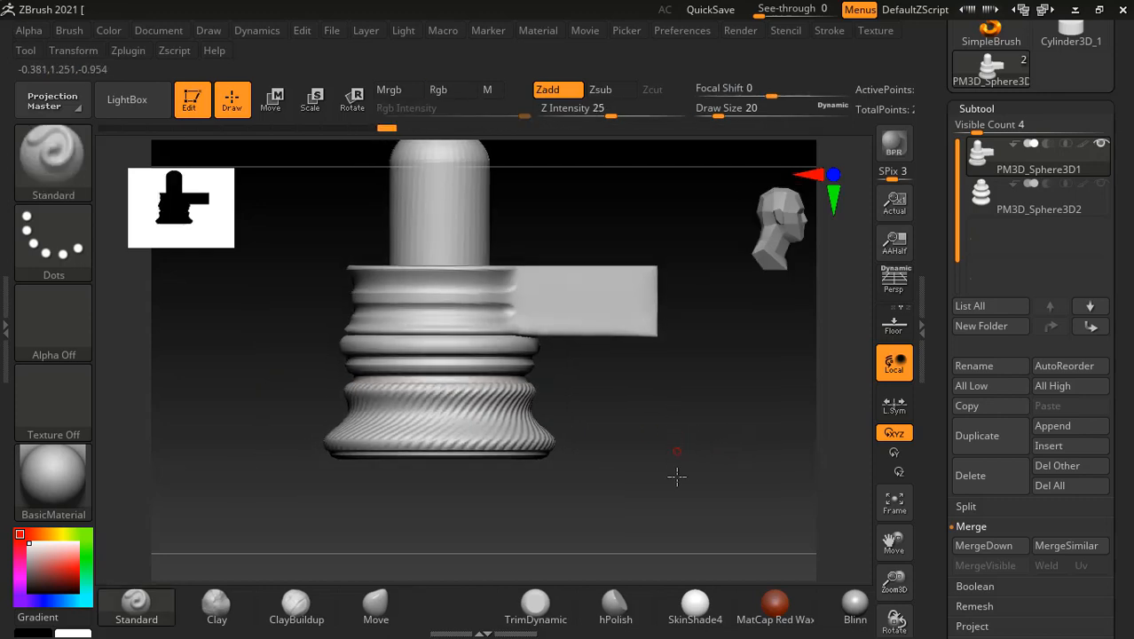
mouse_move(625, 431)
right_mouse_down()
mouse_move(633, 489)
mouse_move(600, 488)
mouse_move(648, 457)
mouse_move(641, 477)
mouse_move(689, 489)
mouse_move(650, 532)
mouse_move(667, 443)
mouse_move(695, 431)
mouse_move(679, 416)
right_mouse_up()
left_click_drag(532, 388, 516, 377, "shift")
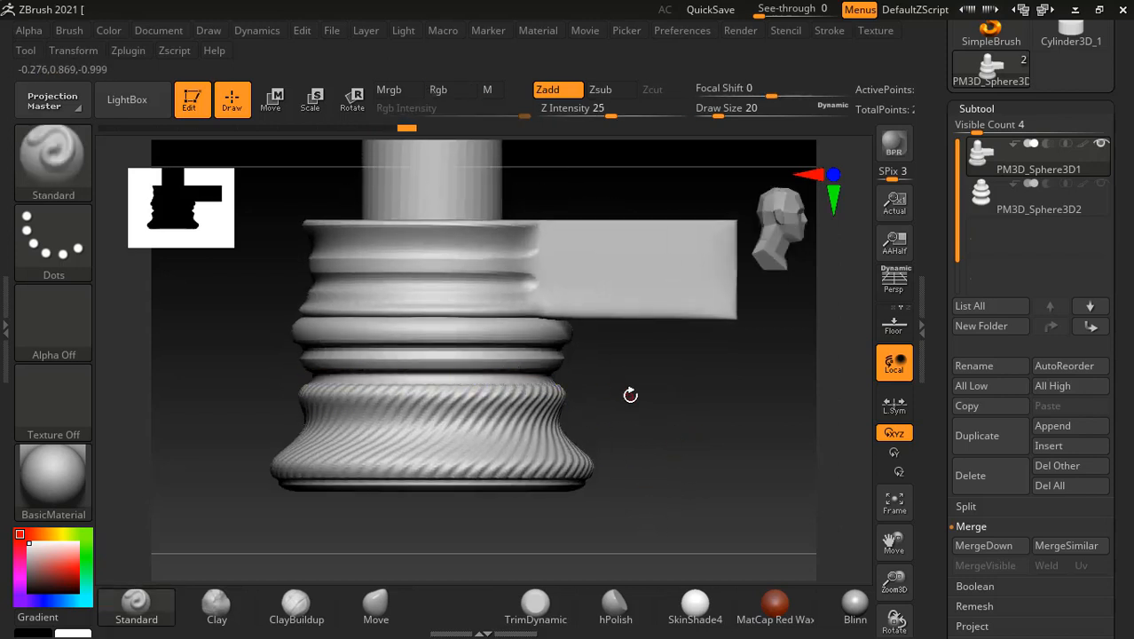
Smooth the narrow ring above the fluted foot and work fine vertical ridges into it with a draw size of 32.
right_click_drag(631, 393, 636, 381, "ctrl")
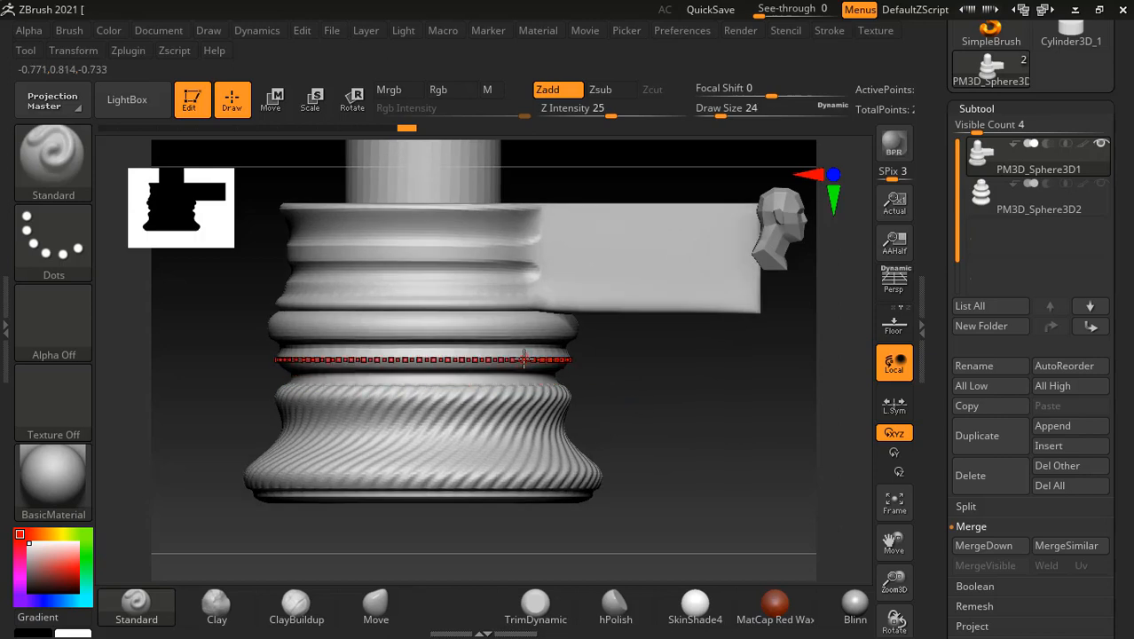
key("shift")
key("shift")
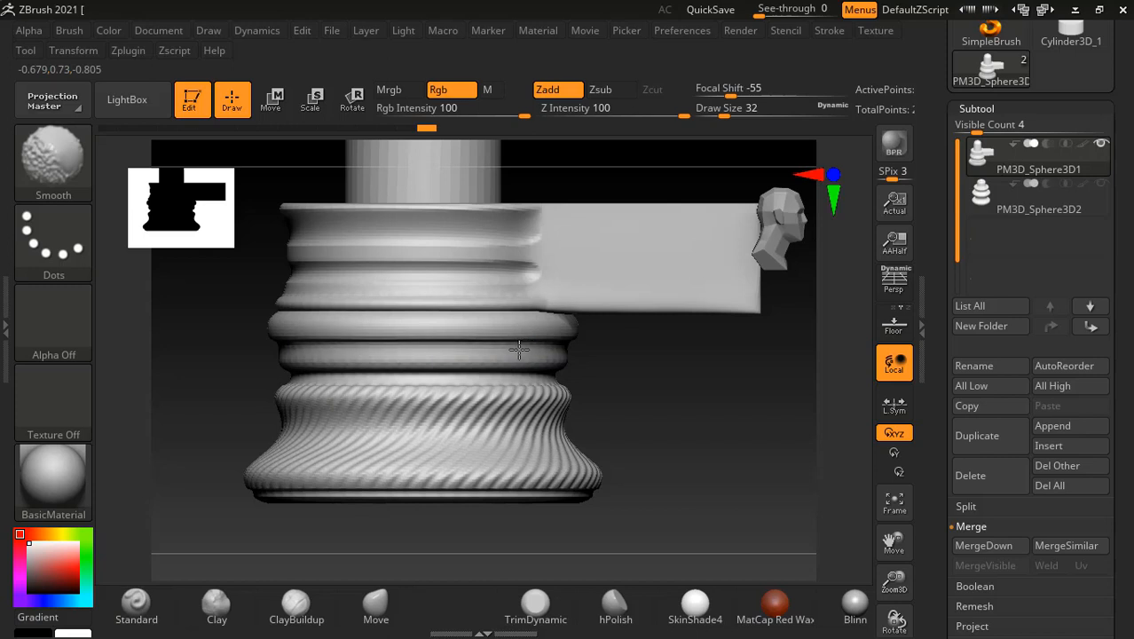
mouse_move(522, 348)
left_mouse_down("shift")
mouse_move(561, 352)
mouse_move(504, 357)
mouse_move(554, 355)
mouse_move(539, 355)
left_mouse_up("shift")
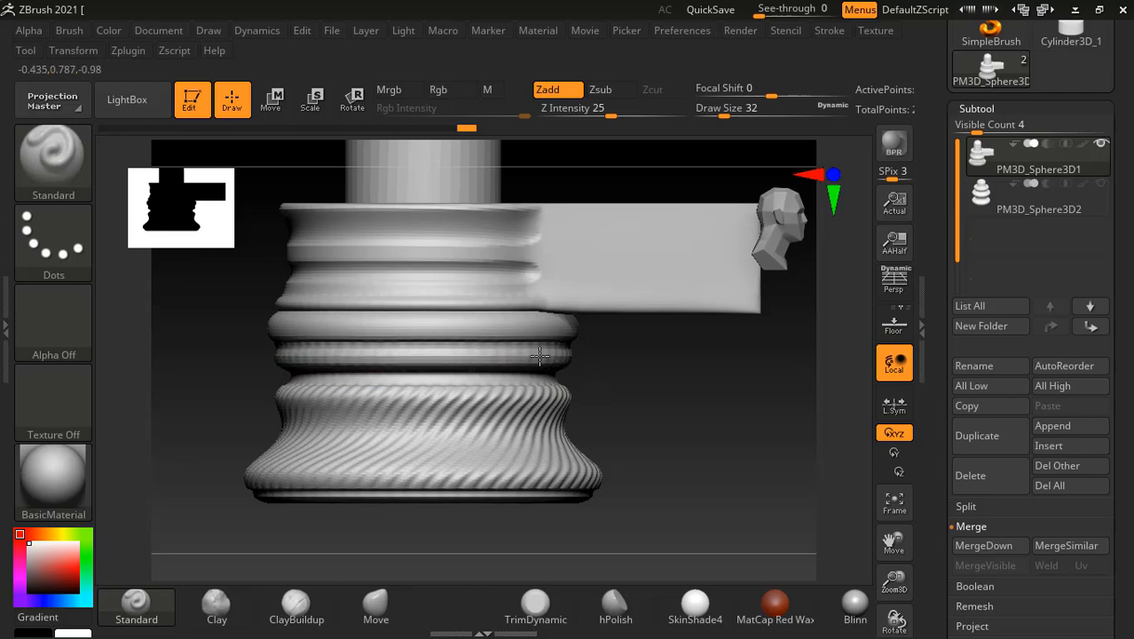
Check the mesh density in the wireframe display and subdivide the merged model.
mouse_move(686, 413)
left_mouse_down("shift")
mouse_move(679, 400)
mouse_move(695, 442)
mouse_move(686, 501)
left_mouse_up("shift")
key("shift+f")
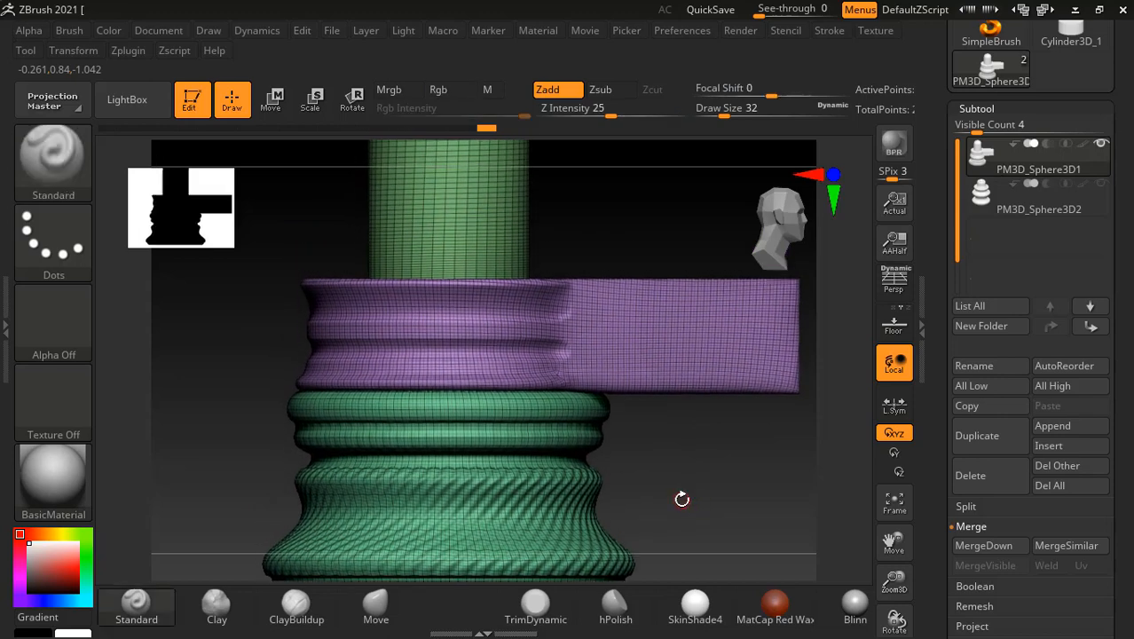
key("shift+f")
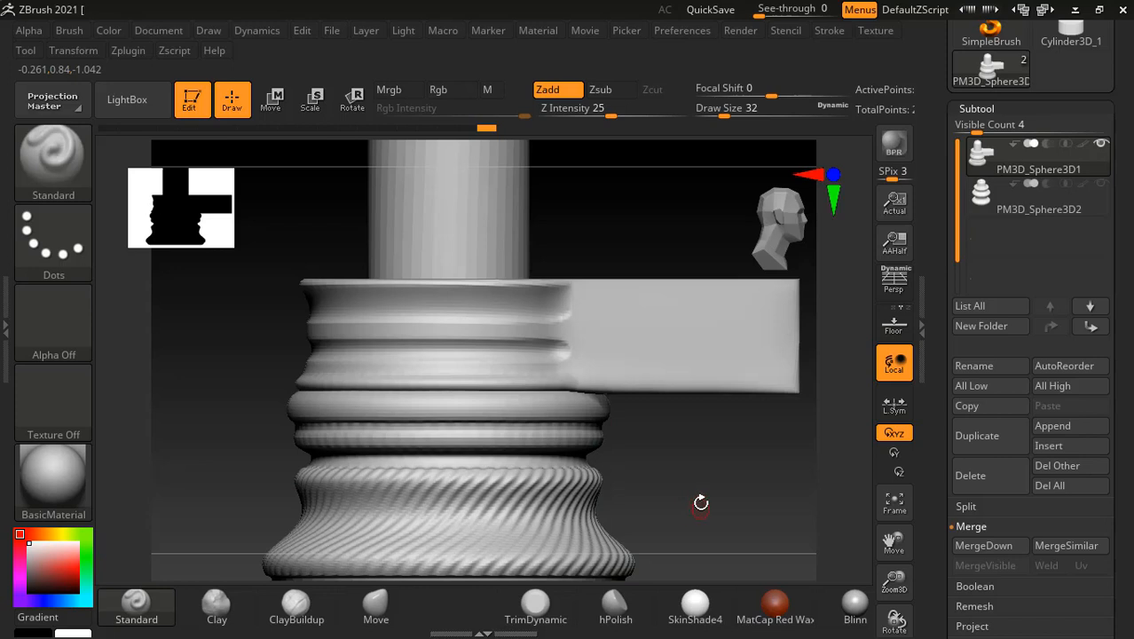
left_click_drag(706, 516, 683, 433, "alt")
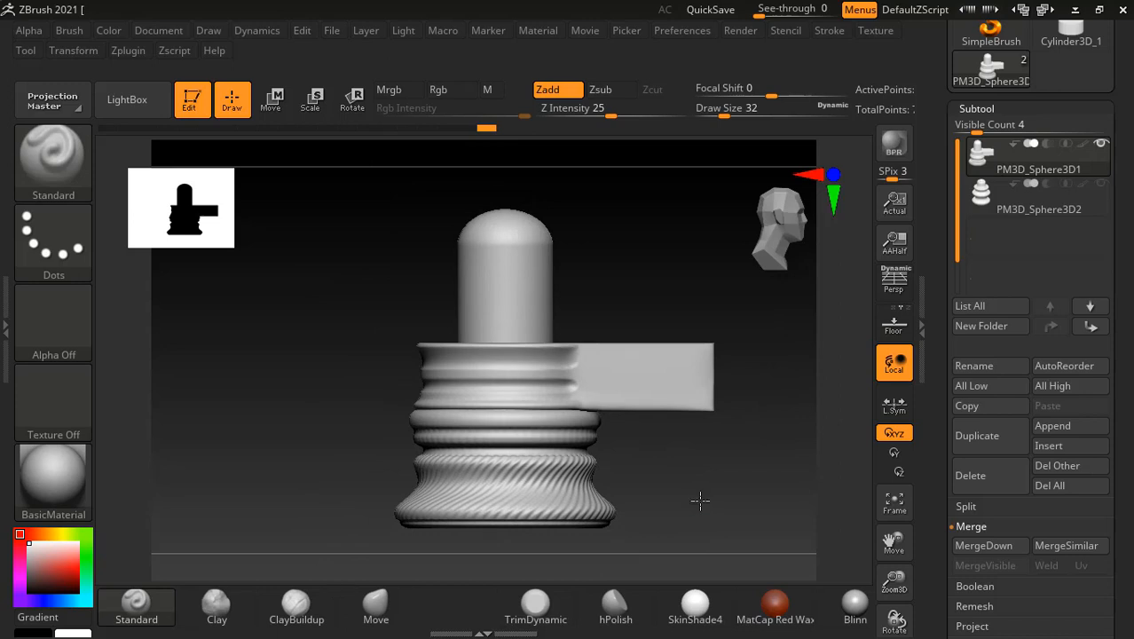
Smooth away the fine ridges on the narrow ring between the spouted base and the fluted foot.
left_click_drag(700, 500, 658, 526, "alt")
left_click_drag(564, 430, 410, 447, "shift")
left_click_drag(550, 433, 390, 429, "shift")
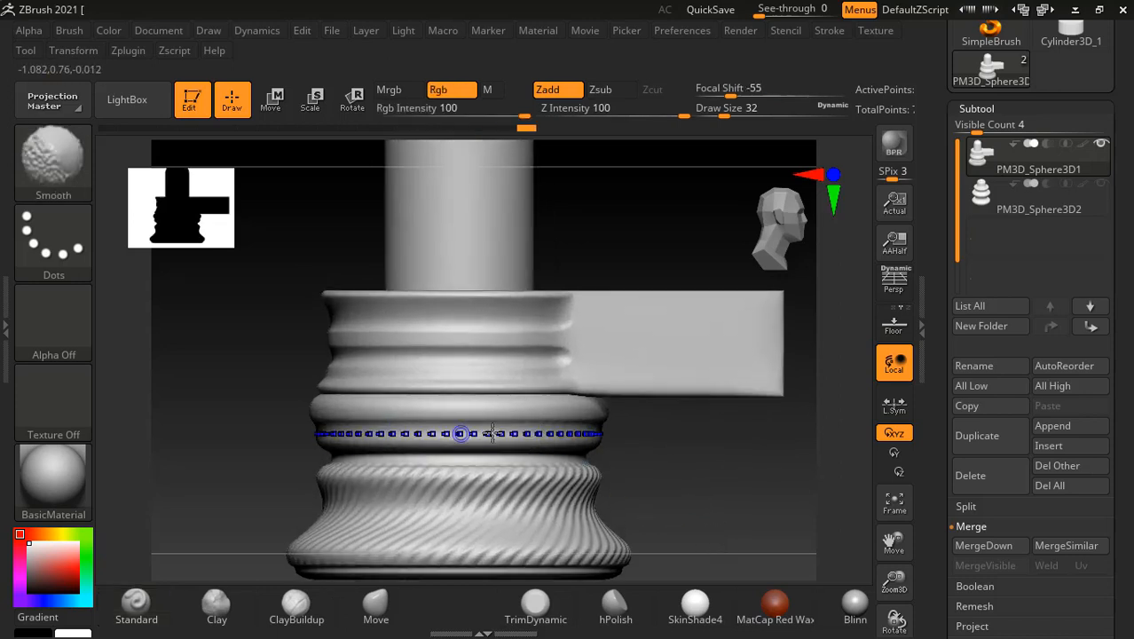
mouse_move(530, 431)
left_mouse_down()
mouse_move(470, 429)
mouse_move(560, 428)
mouse_move(428, 443)
left_mouse_up()
Sculpt concentric rings around the foot of the domed column on the spouted base's top face.
mouse_move(713, 488)
left_mouse_down("alt")
mouse_move(690, 469)
mouse_move(713, 521)
left_mouse_up("alt")
left_click_drag(667, 471, 689, 492)
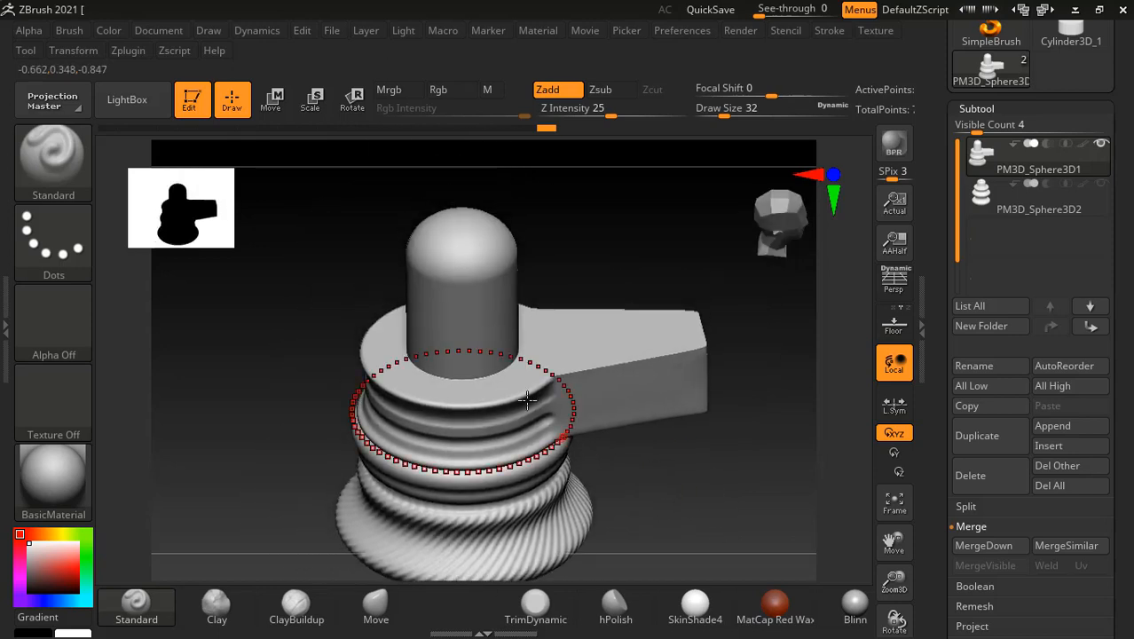
left_click_drag(592, 297, 533, 367)
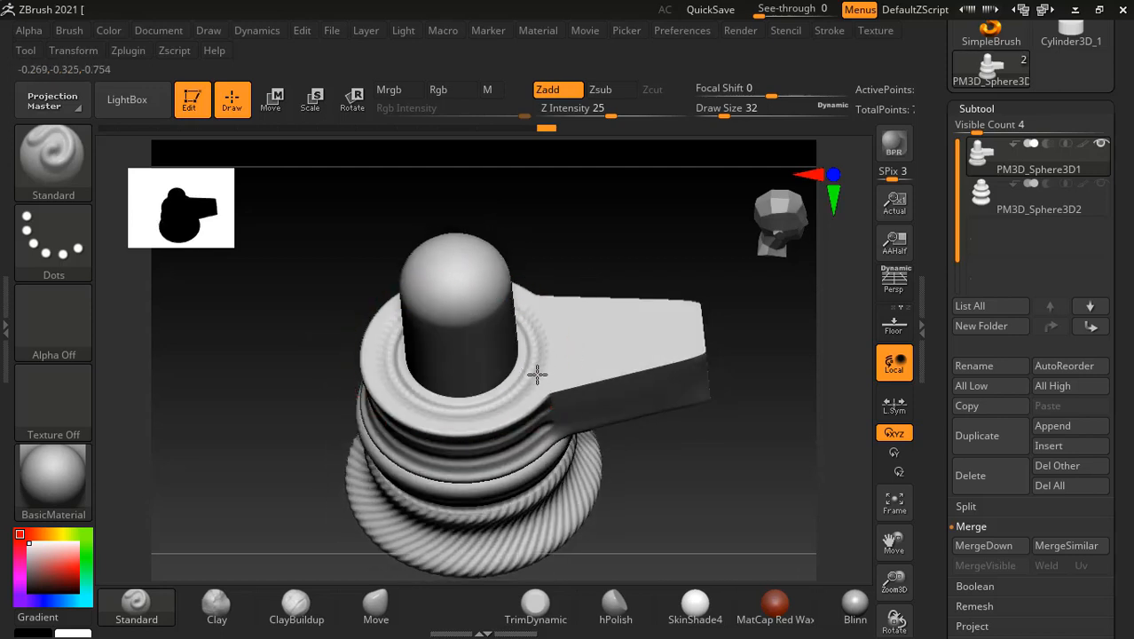
Sculpt the groove around the base of the central cylinder with the Standard brush and undo the last stroke.
left_click_drag(505, 390, 512, 386)
left_click_drag(719, 475, 714, 497)
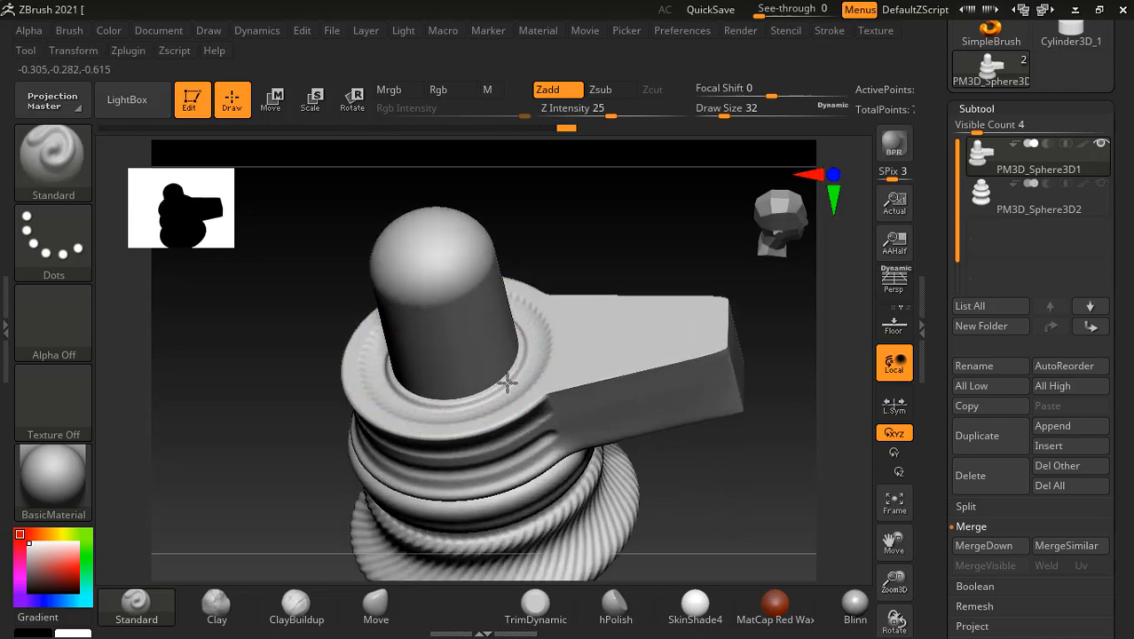
left_click_drag(500, 391, 501, 388)
key("ctrl+z")
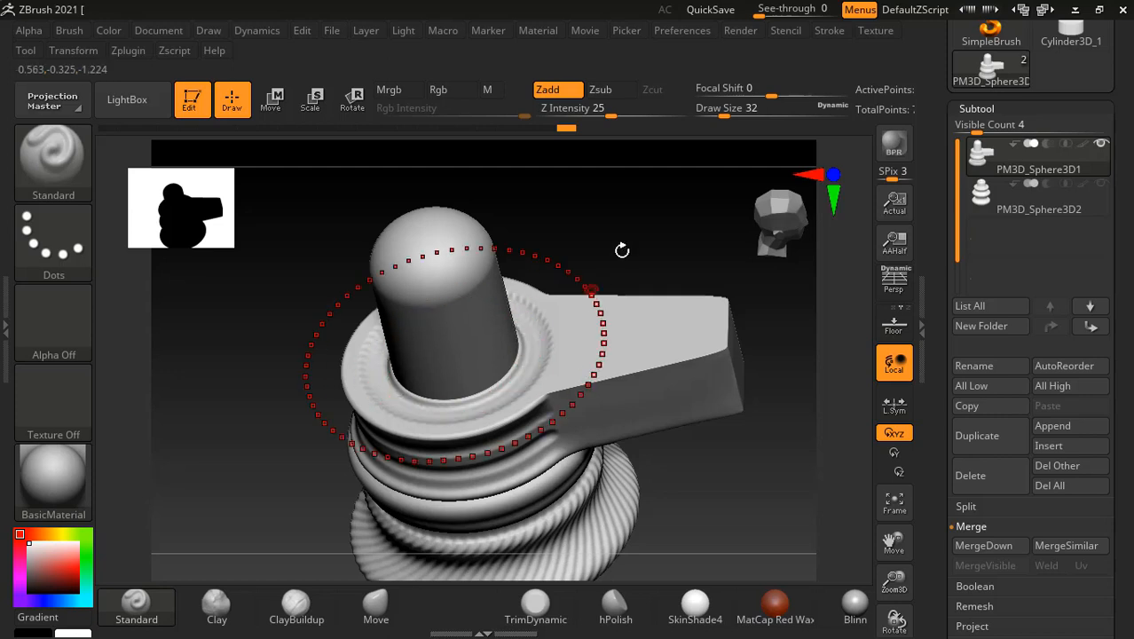
Smooth the ripples in the circular groove around the central cylinder using radial symmetry.
mouse_move(623, 248)
left_mouse_down()
mouse_move(622, 225)
mouse_move(615, 285)
left_mouse_up()
left_click_drag(542, 361, 513, 382)
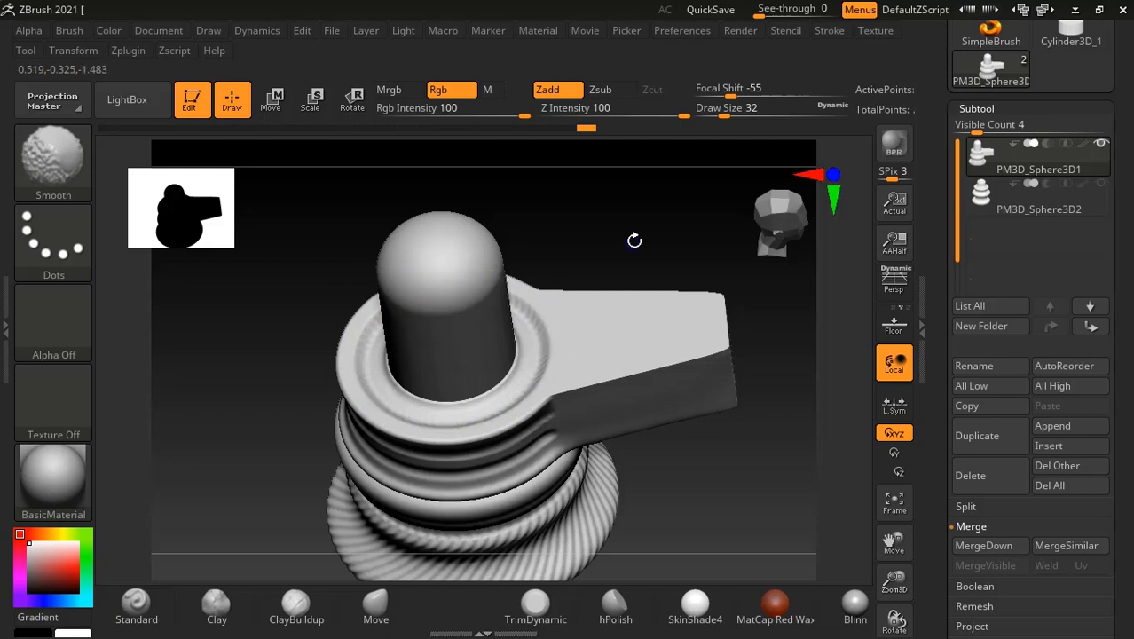
left_click_drag(632, 240, 644, 299, "shift")
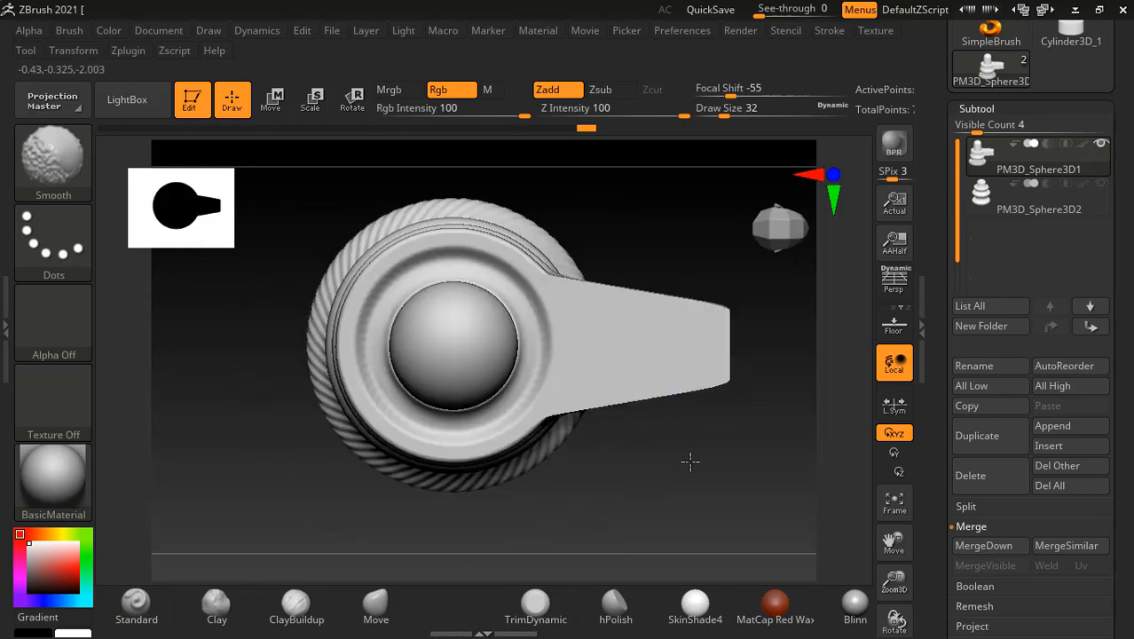
left_click_drag(690, 462, 627, 472, "alt")
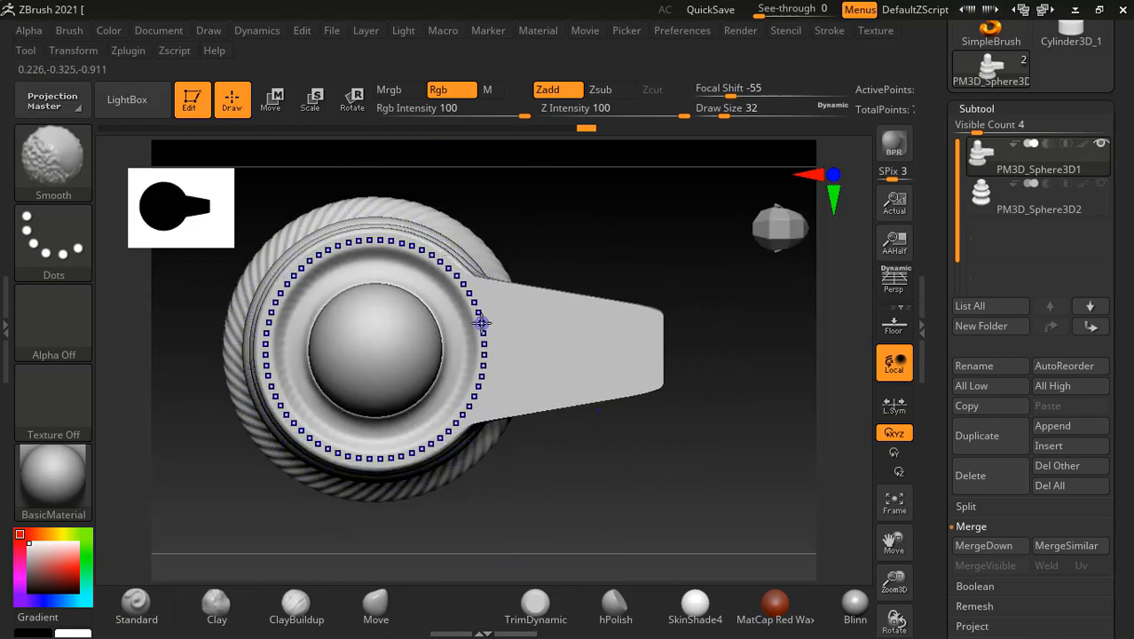
left_click_drag(443, 300, 444, 298, "shift")
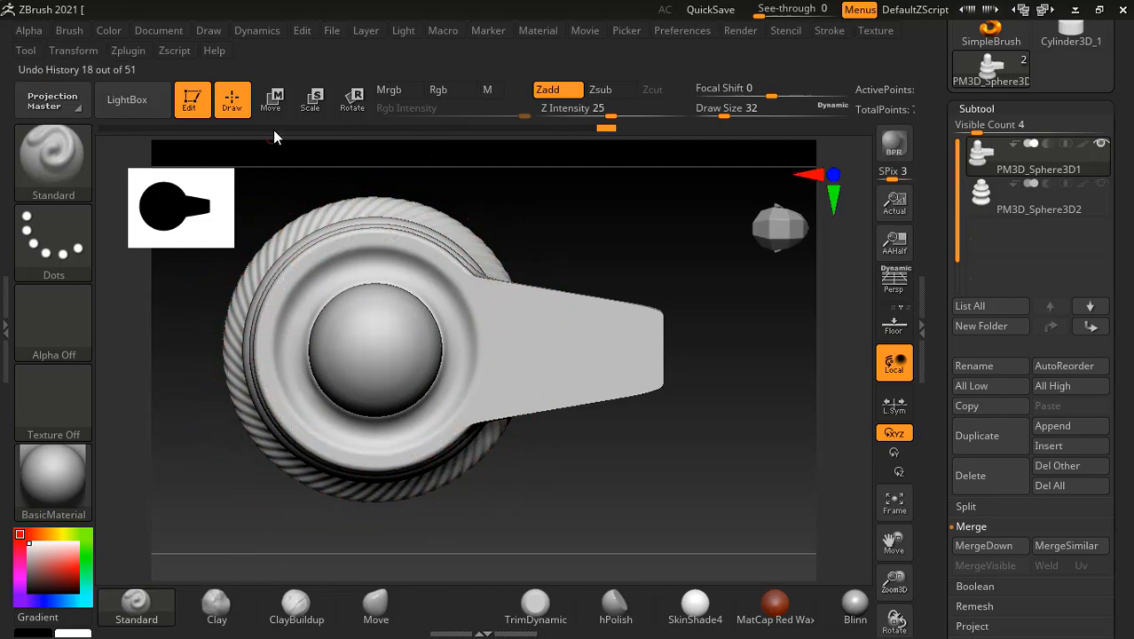
Turn off radial symmetry and set brush strokes to mirror across the spout's lengthwise centreline.
left_click(271, 98)
left_click(231, 99)
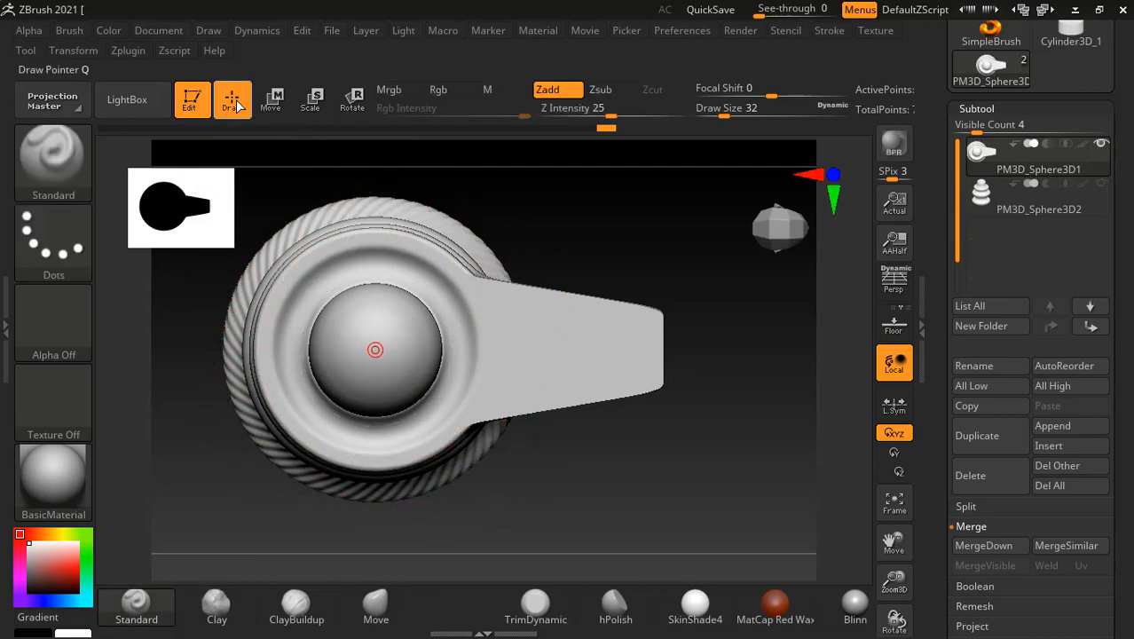
left_click(73, 51)
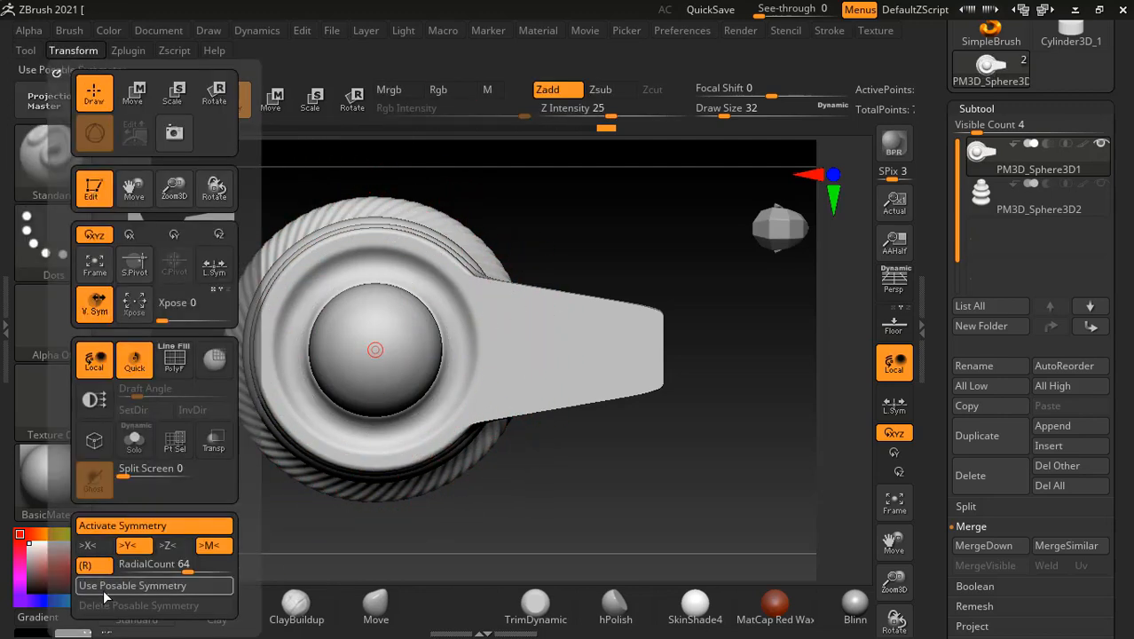
left_click(97, 568)
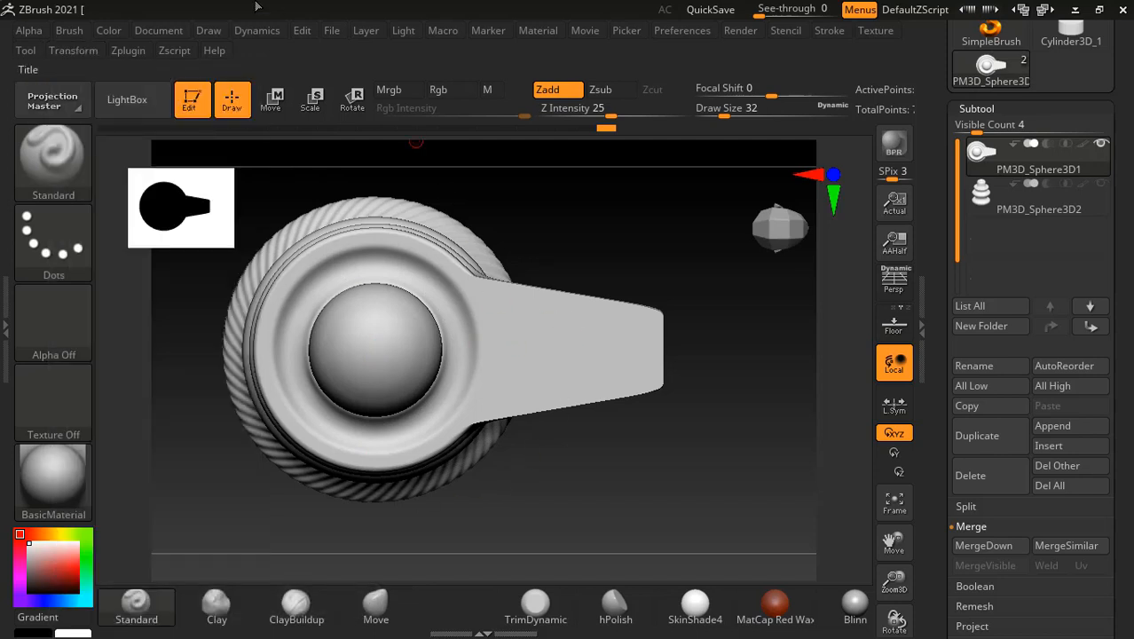
left_click(75, 50)
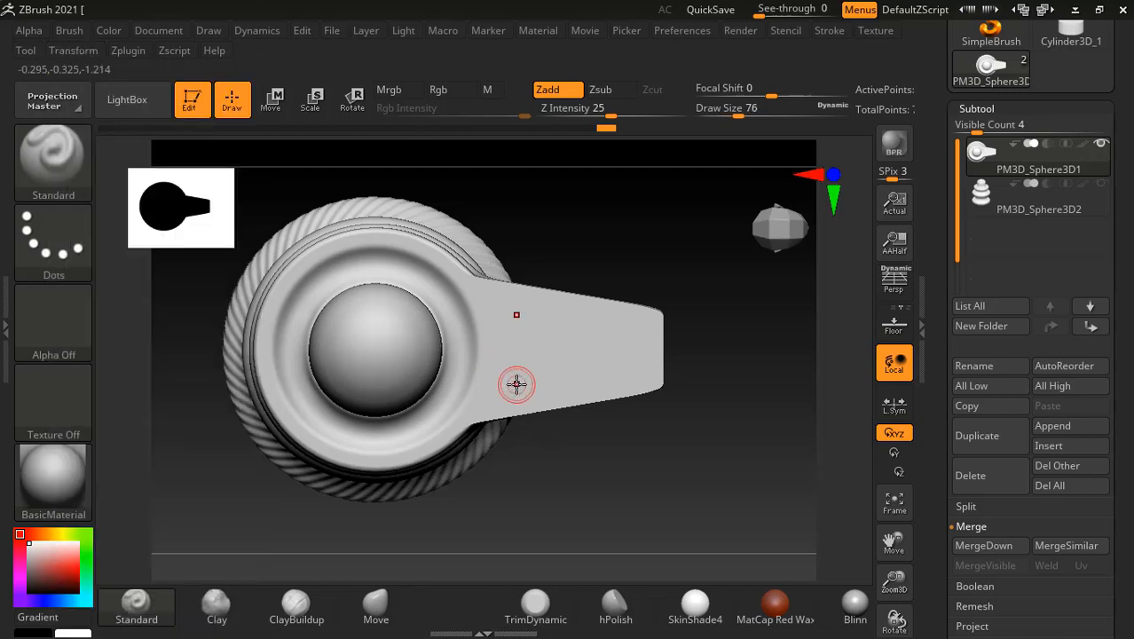
mouse_move(719, 237)
left_mouse_down("ctrl")
mouse_move(612, 268)
mouse_move(450, 291)
mouse_move(423, 314)
left_mouse_up("ctrl")
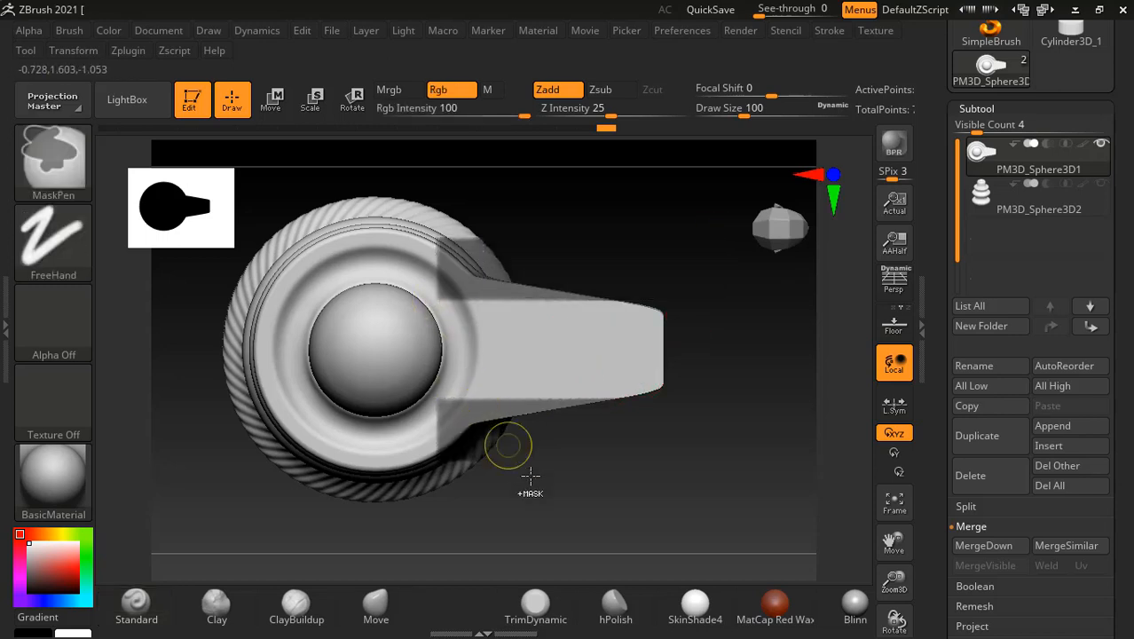
key("ctrl+z")
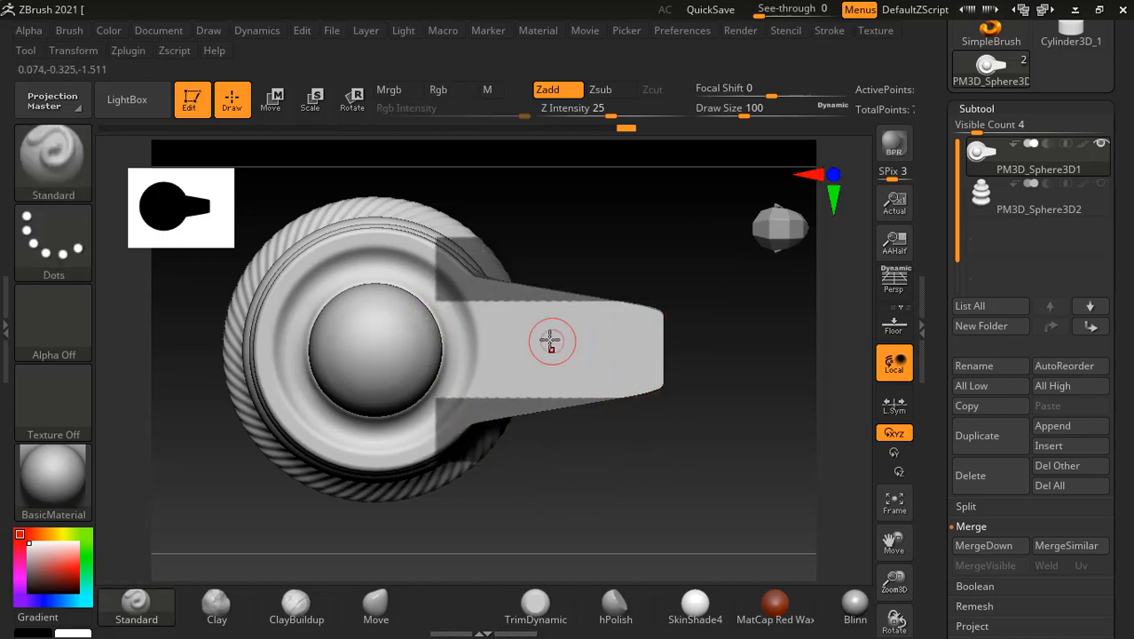
left_click_drag(687, 355, 736, 403, "ctrl")
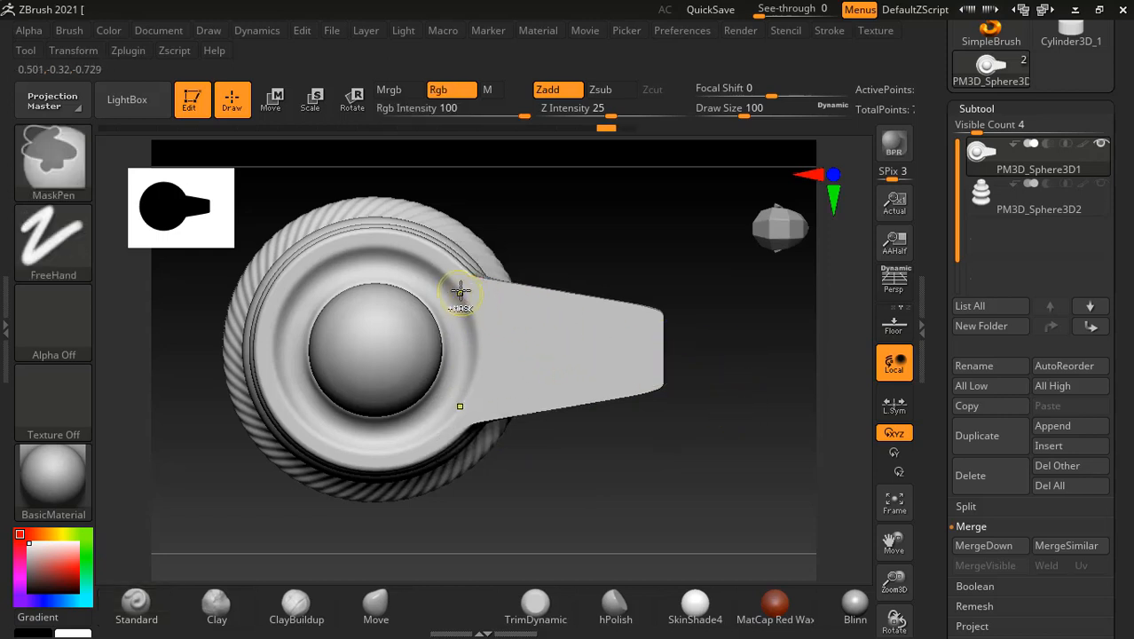
Mask the two long edges of the spout's top face at draw size 100, erasing the mask from a wavy central strip.
mouse_move(464, 291)
left_mouse_down("ctrl")
mouse_move(663, 317)
mouse_move(473, 293)
mouse_move(657, 307)
mouse_move(653, 321)
mouse_move(477, 304)
left_mouse_up("ctrl")
key("ctrl+z")
key("ctrl+z")
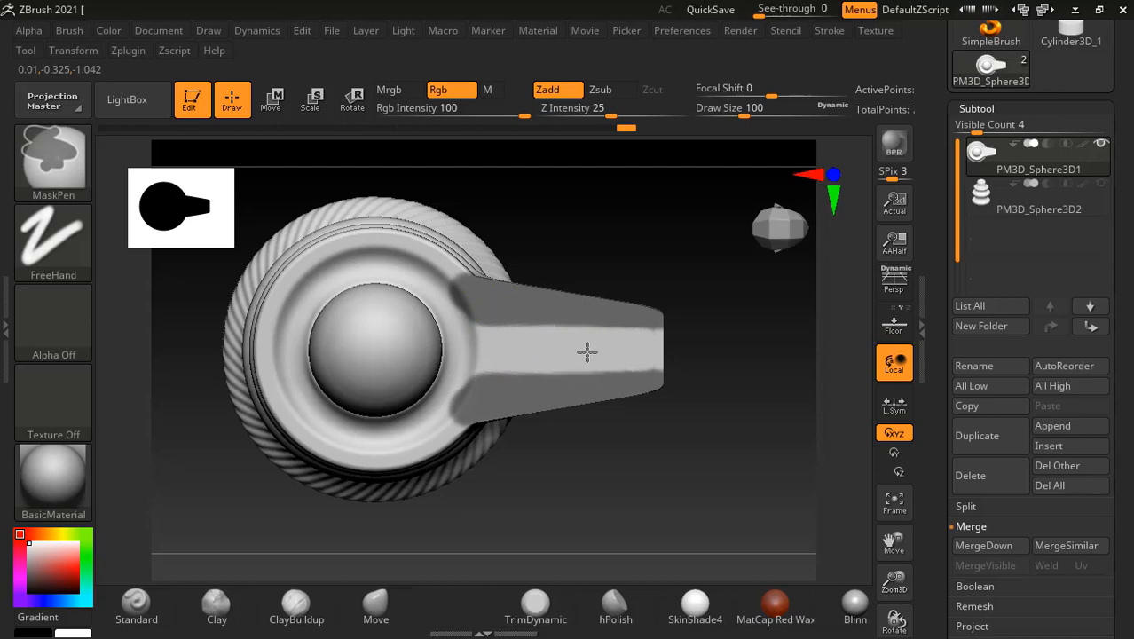
left_click_drag(540, 357, 505, 363, "ctrl+alt")
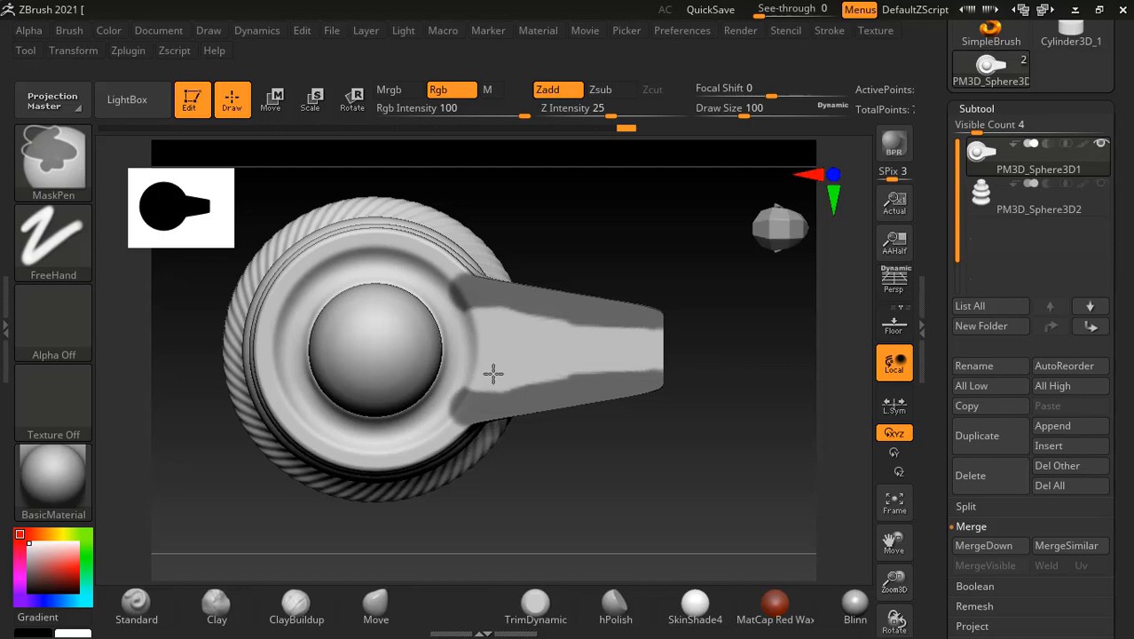
left_click_drag(493, 374, 502, 366, "ctrl+alt")
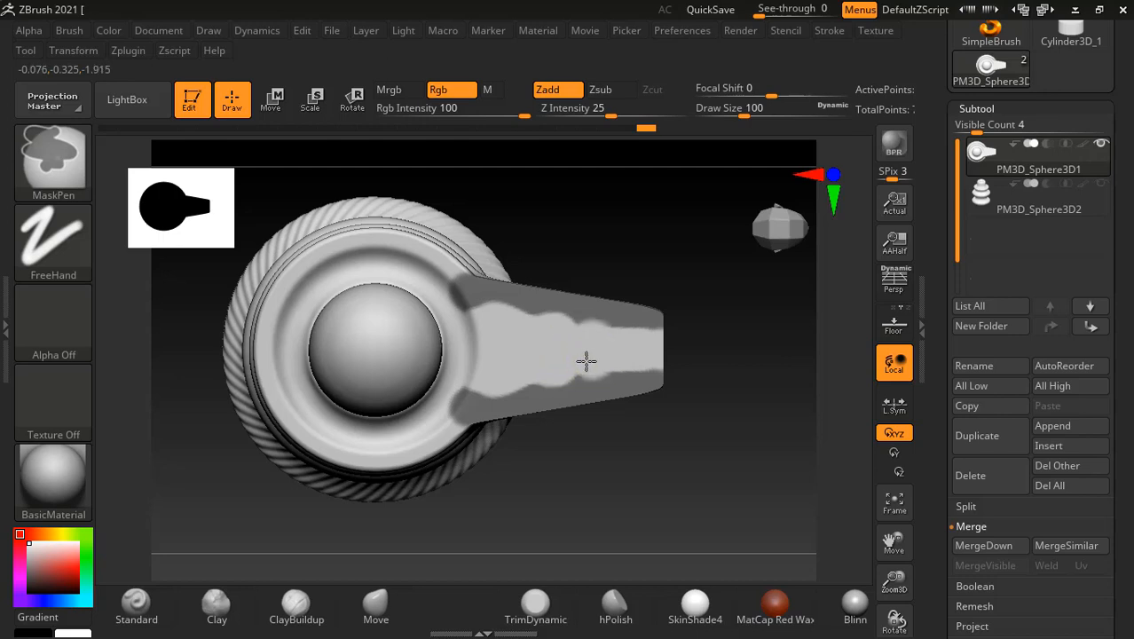
left_click_drag(585, 360, 631, 358, "ctrl+alt")
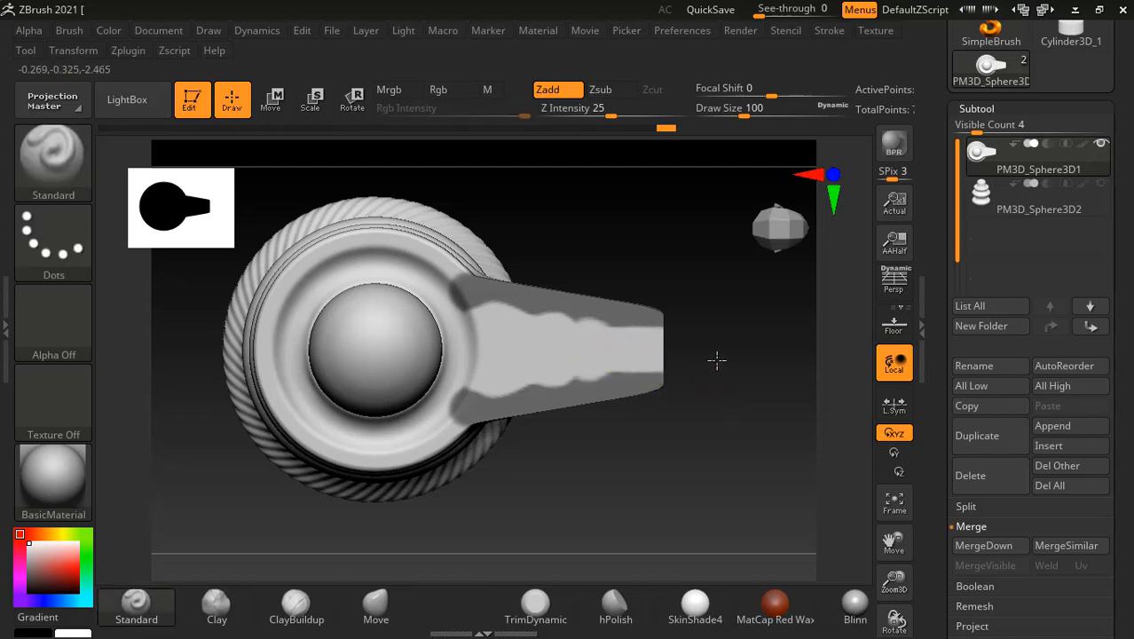
Carve a channel along the unmasked middle of the spout with the Standard brush in subtract mode and smooth it.
mouse_move(713, 404)
left_mouse_down()
mouse_move(729, 434)
mouse_move(745, 431)
mouse_move(741, 448)
mouse_move(727, 373)
mouse_move(742, 385)
mouse_move(754, 357)
mouse_move(743, 432)
mouse_move(723, 405)
mouse_move(711, 479)
mouse_move(765, 404)
mouse_move(767, 425)
mouse_move(755, 415)
mouse_move(552, 398)
left_mouse_up()
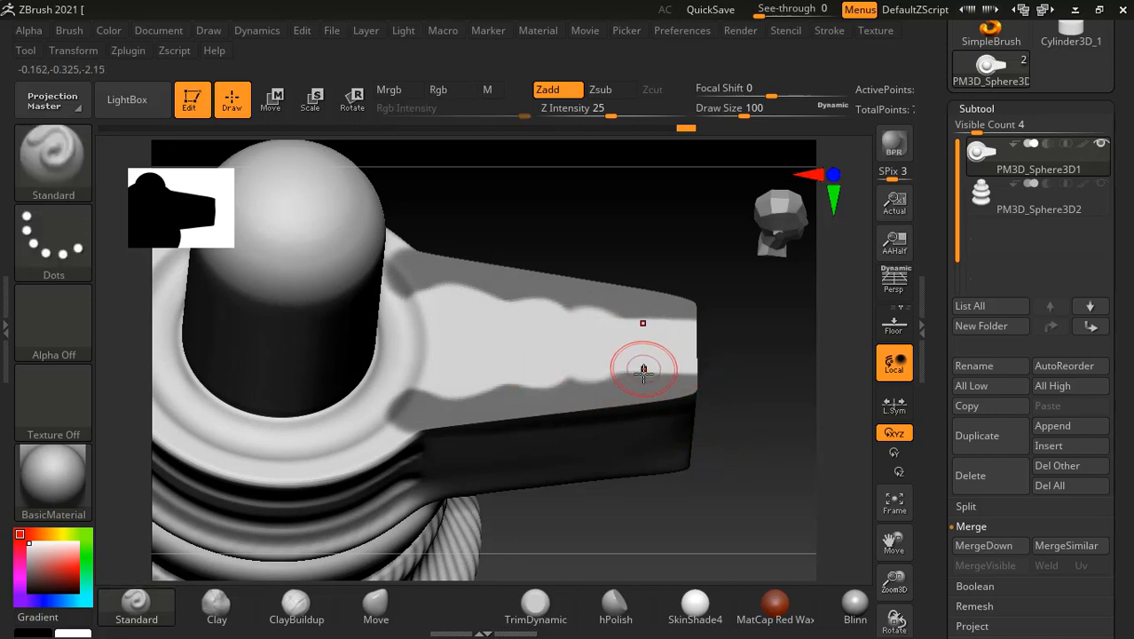
key("alt")
mouse_move(684, 377)
left_mouse_down("alt")
mouse_move(670, 365)
mouse_move(435, 388)
mouse_move(418, 380)
mouse_move(540, 383)
mouse_move(414, 375)
mouse_move(696, 367)
mouse_move(532, 361)
mouse_move(649, 358)
mouse_move(614, 352)
mouse_move(436, 352)
mouse_move(479, 388)
left_mouse_up("alt")
key("shift")
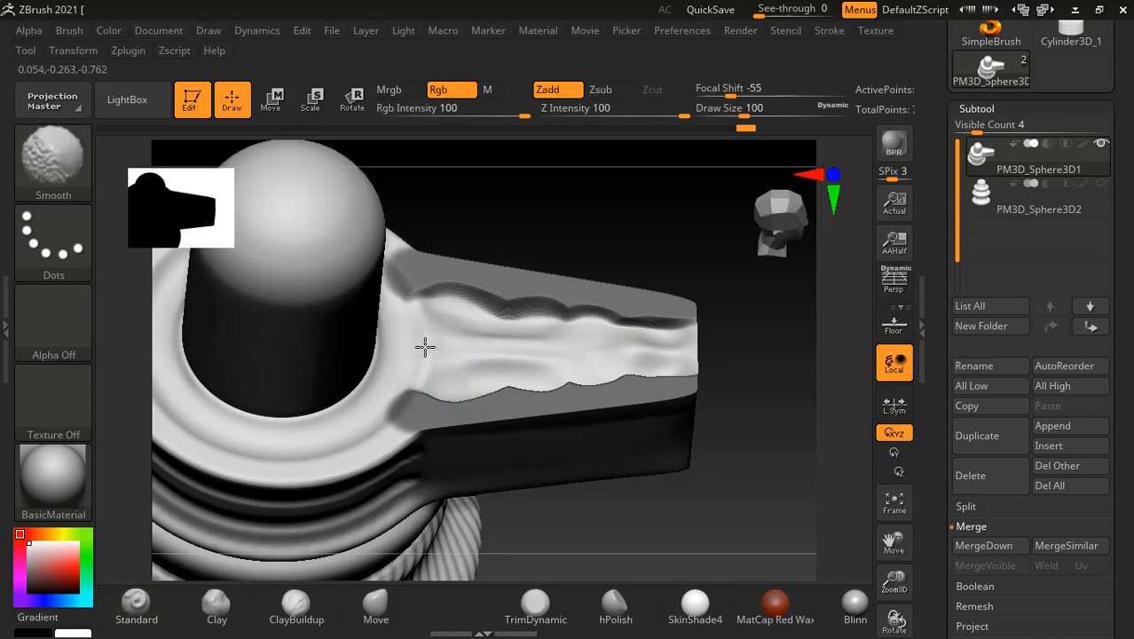
Flatten the bumps along the spout channel's floor with the TrimDynamic brush.
left_click_drag(762, 442, 766, 484)
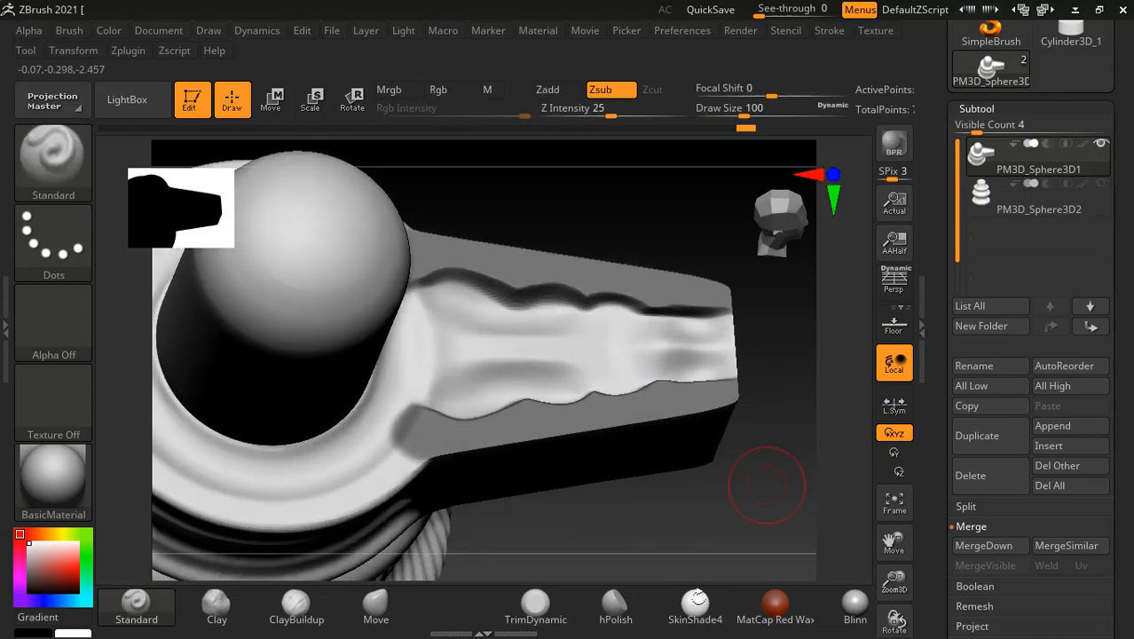
left_click(535, 610)
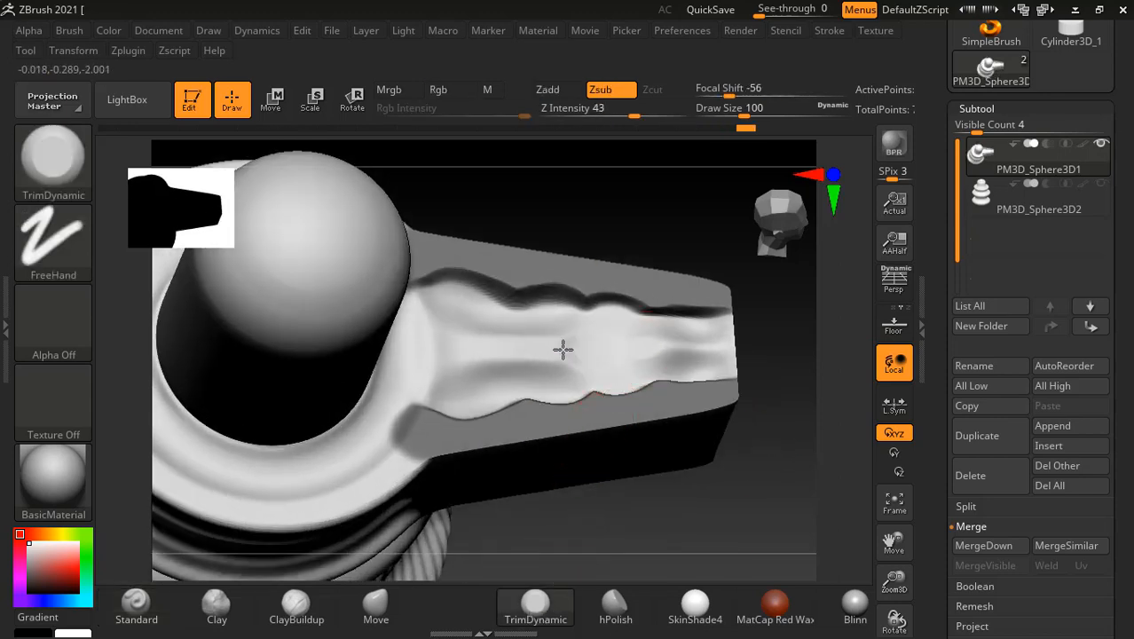
mouse_move(506, 347)
left_mouse_down()
mouse_move(466, 362)
mouse_move(632, 368)
mouse_move(559, 365)
left_mouse_up()
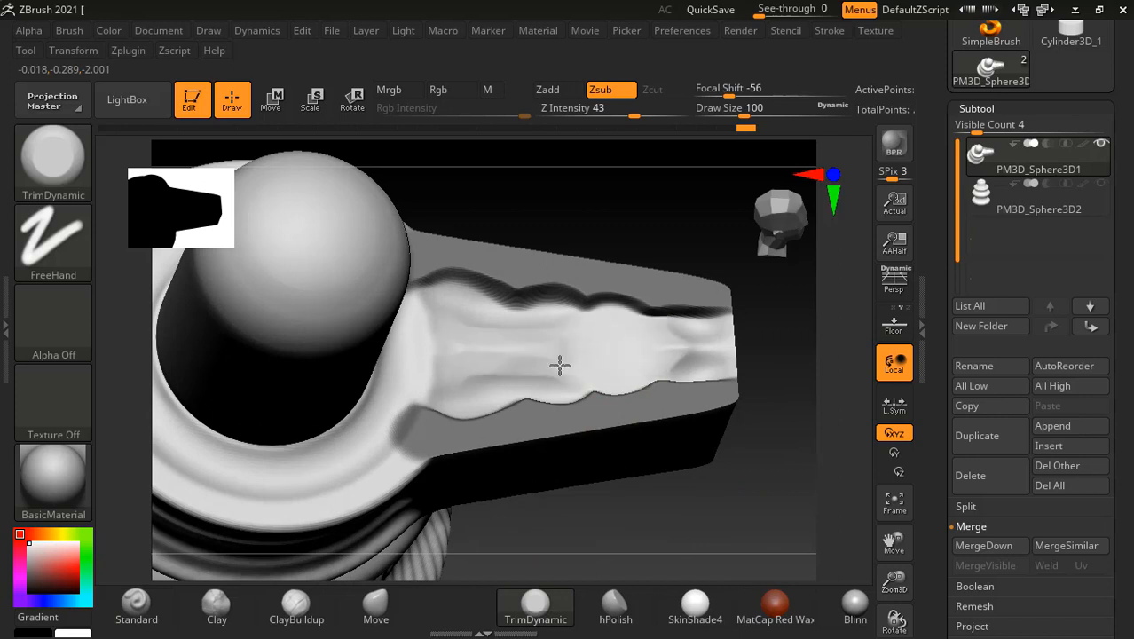
Smooth the channel floor from the spout's outer end towards the cylinder, enlarging the draw size to 136.
left_click_drag(789, 435, 806, 435)
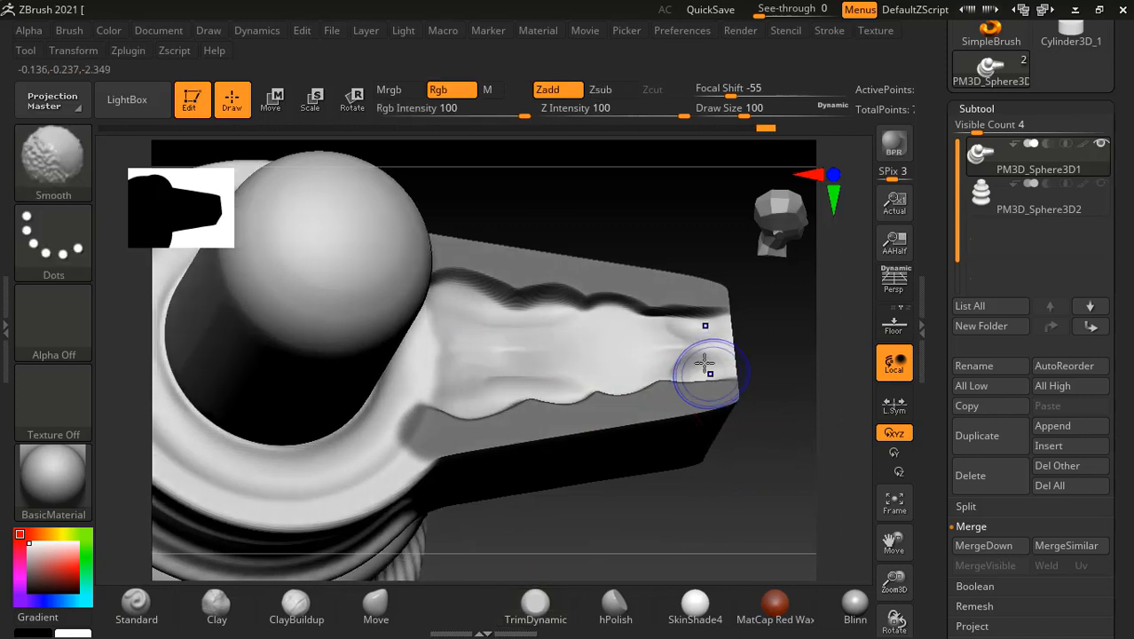
mouse_move(705, 365)
left_mouse_down("shift")
mouse_move(521, 329)
mouse_move(526, 343)
left_mouse_up("shift")
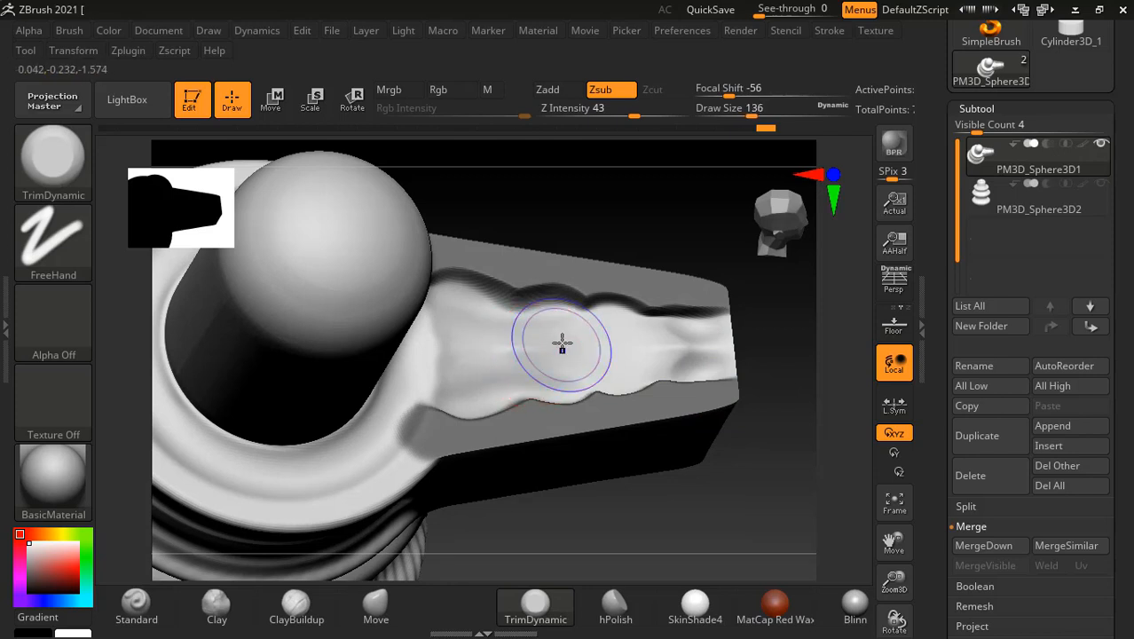
mouse_move(562, 344)
left_mouse_down("shift")
mouse_move(490, 339)
mouse_move(525, 338)
left_mouse_up("shift")
mouse_move(524, 338)
left_mouse_down("shift")
mouse_move(464, 314)
mouse_move(471, 330)
left_mouse_up("shift")
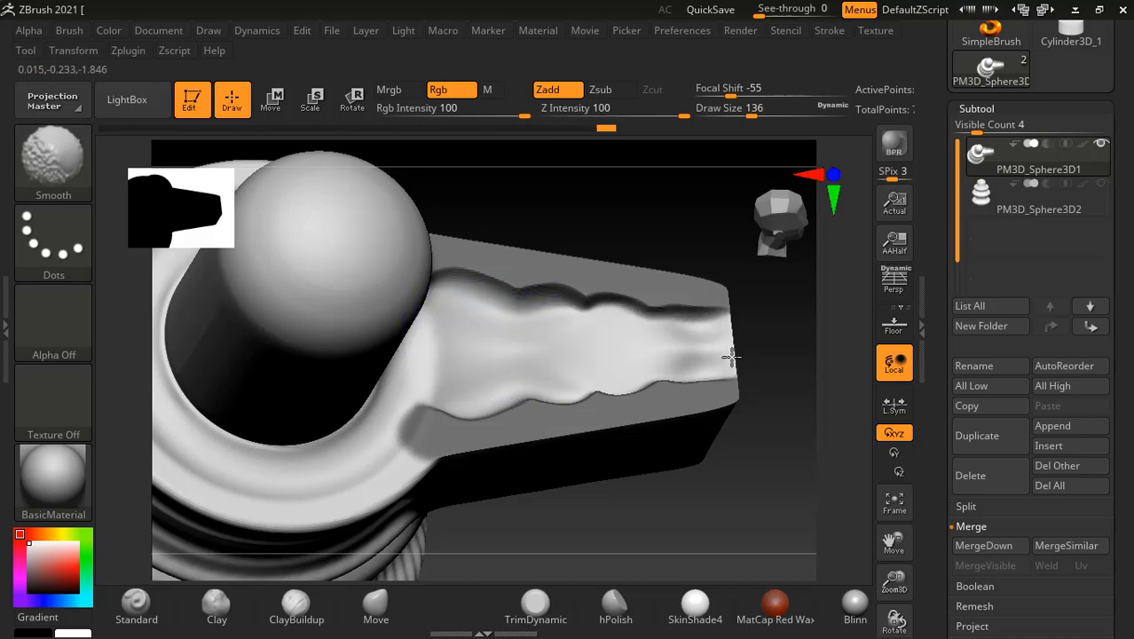
left_click_drag(730, 356, 732, 358, "shift")
mouse_move(759, 397)
left_mouse_down()
mouse_move(723, 385)
mouse_move(720, 356)
mouse_move(695, 343)
mouse_move(635, 346)
left_mouse_up()
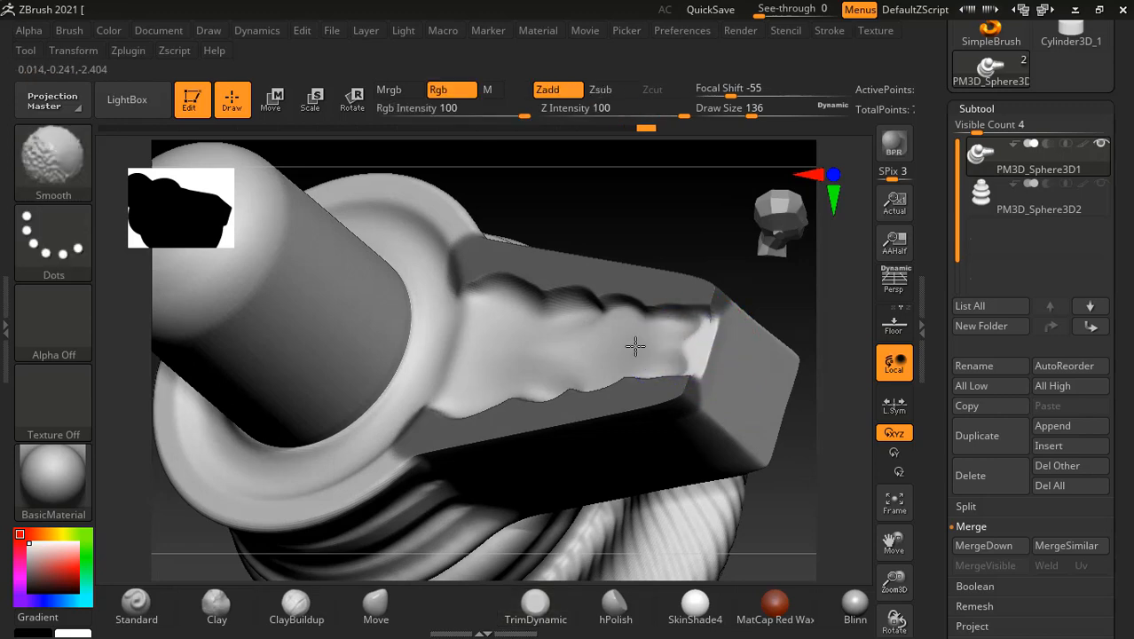
Trim the channel floor level along its whole length, out through the spout's open end, with the TrimDynamic brush.
left_click_drag(792, 519, 805, 516)
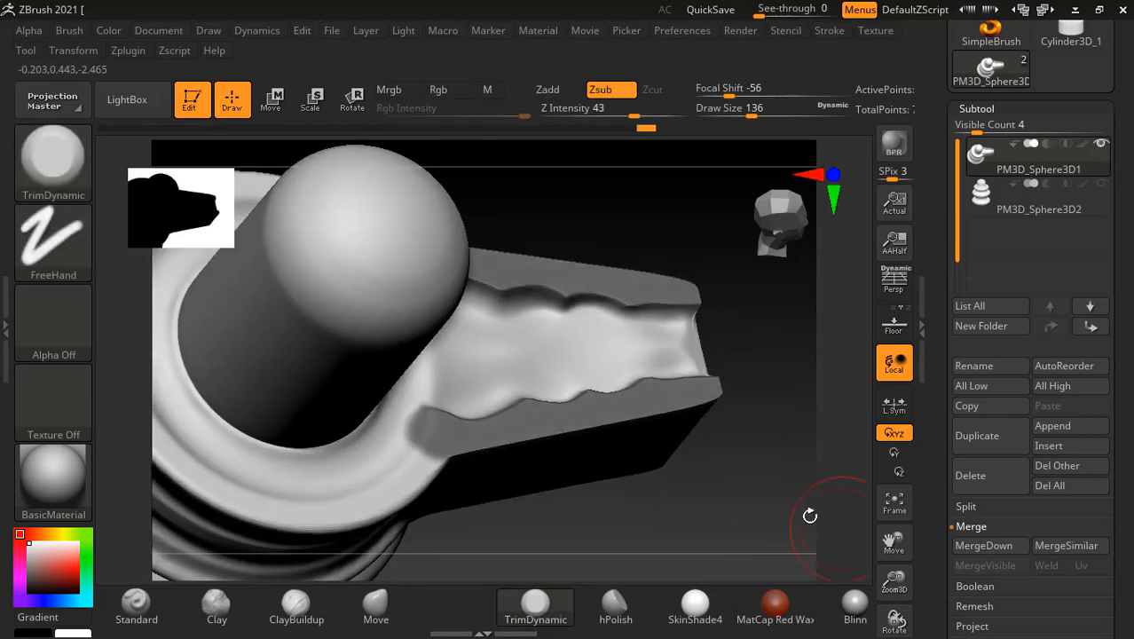
left_click_drag(744, 467, 717, 497)
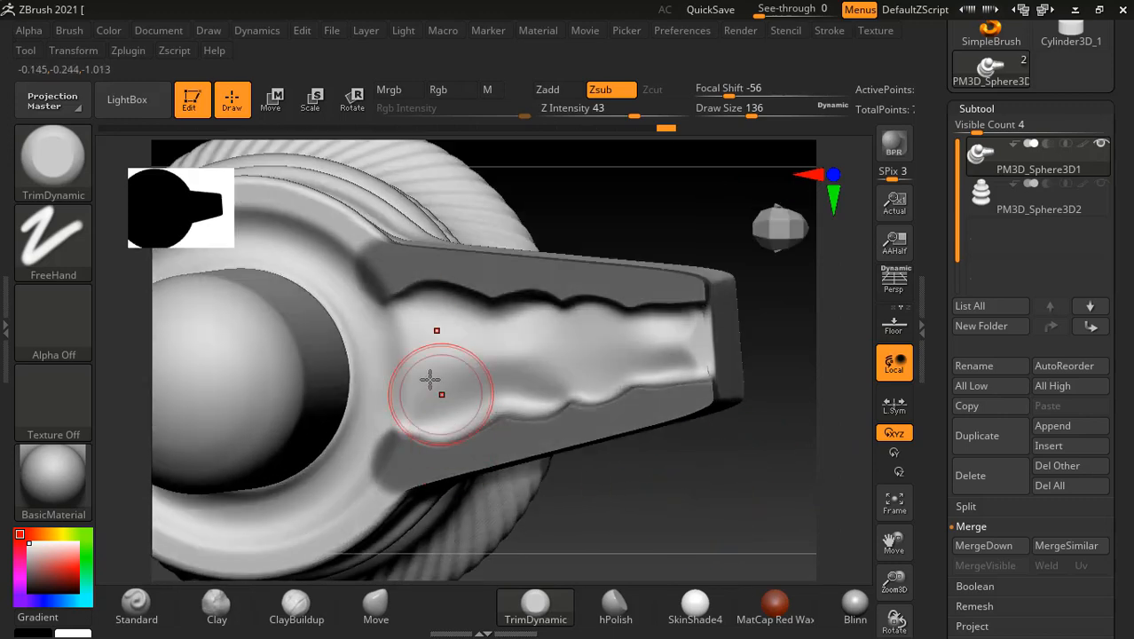
mouse_move(412, 383)
left_mouse_down()
mouse_move(418, 369)
mouse_move(472, 361)
left_mouse_up()
left_click_drag(427, 358, 483, 362)
left_click_drag(458, 363, 688, 349)
left_click_drag(463, 352, 590, 347)
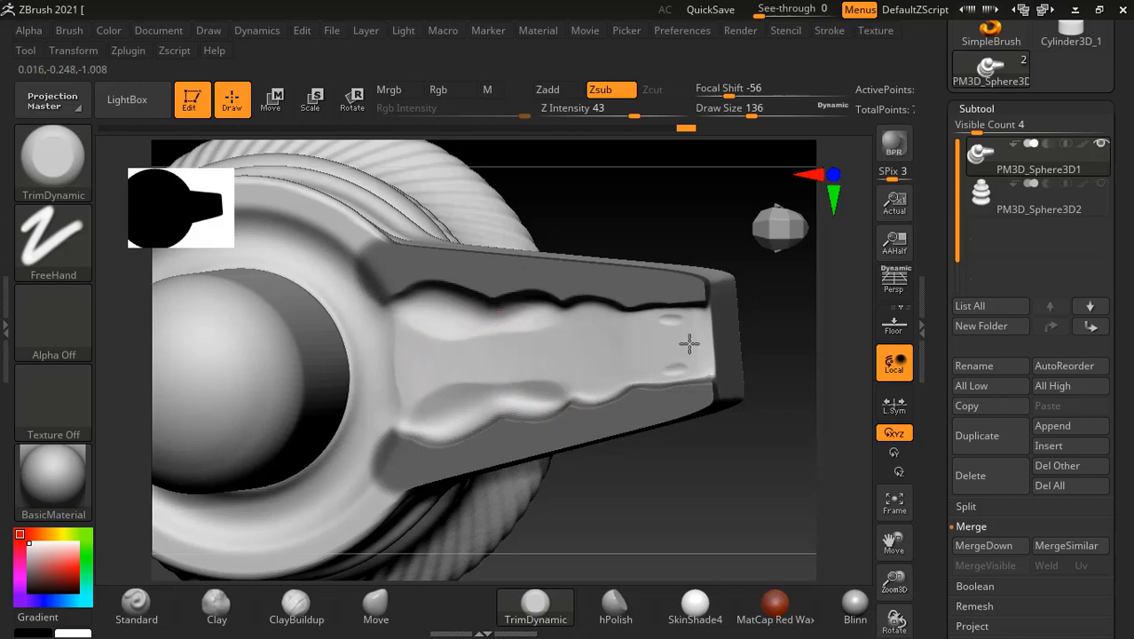
left_click_drag(430, 355, 612, 351)
left_click_drag(697, 347, 714, 346)
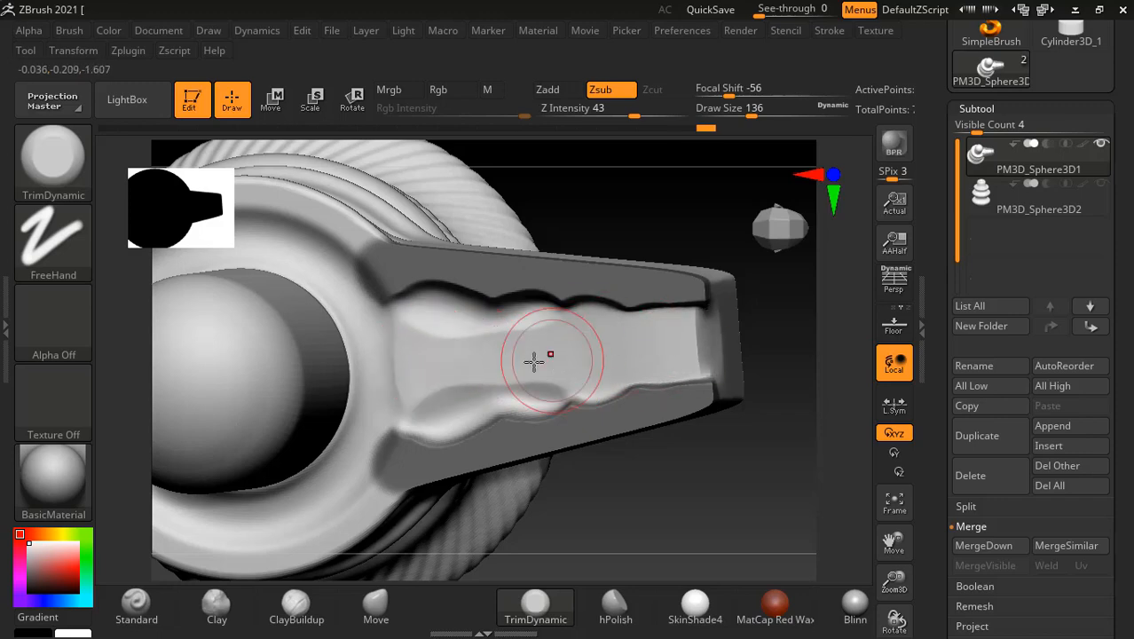
Smooth and trim the remaining lumps beside the channel walls and blend the channel floor into the circular groove.
left_click_drag(597, 344, 490, 357, "shift")
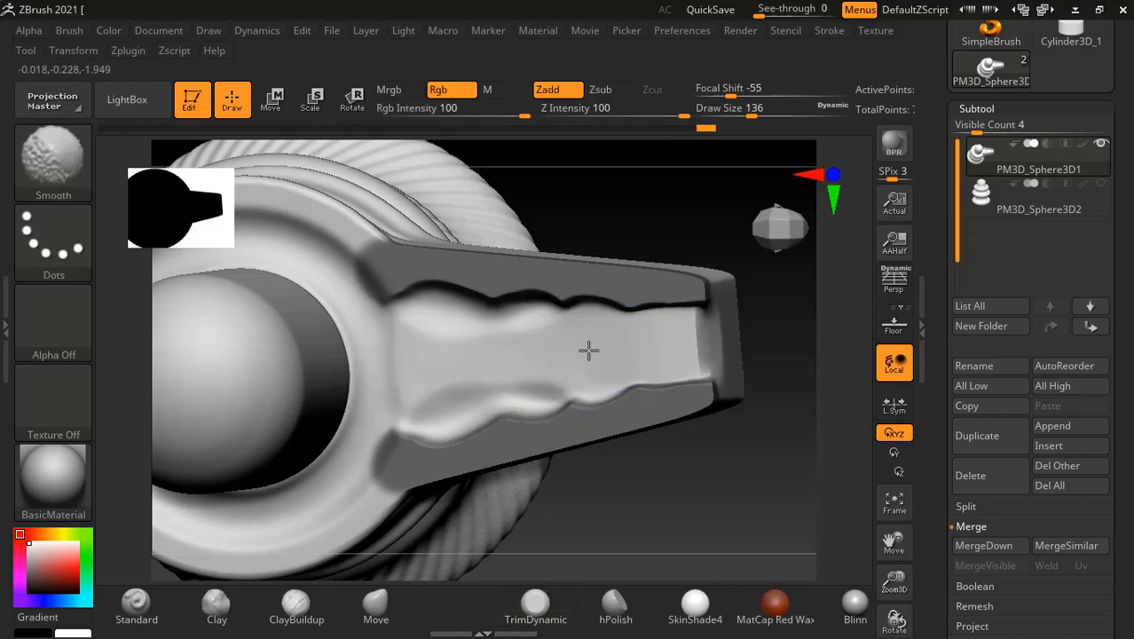
left_click_drag(683, 507, 488, 405)
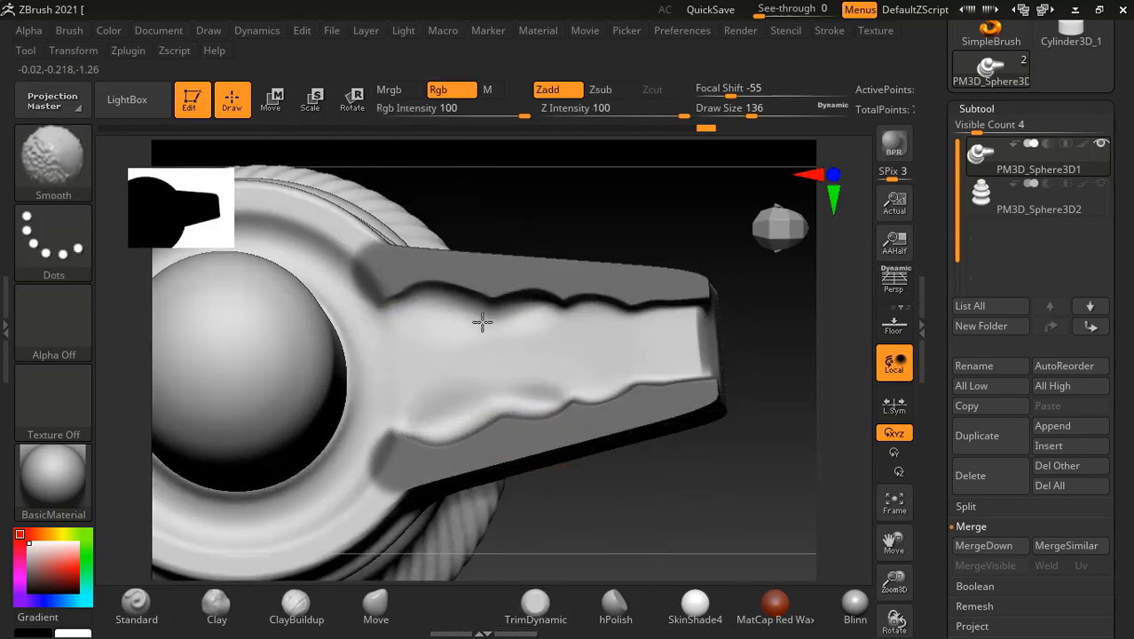
mouse_move(573, 339)
left_mouse_down()
mouse_move(534, 329)
mouse_move(436, 339)
left_mouse_up()
left_click_drag(529, 358, 457, 369, "shift")
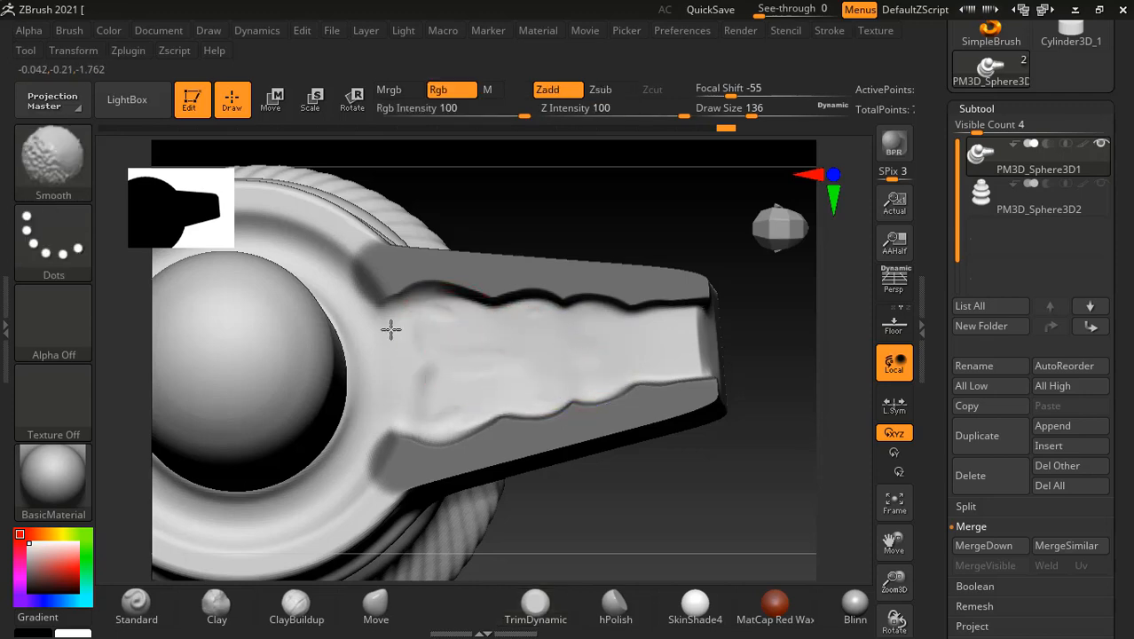
mouse_move(390, 329)
left_mouse_down("shift")
mouse_move(441, 344)
mouse_move(403, 354)
left_mouse_up("shift")
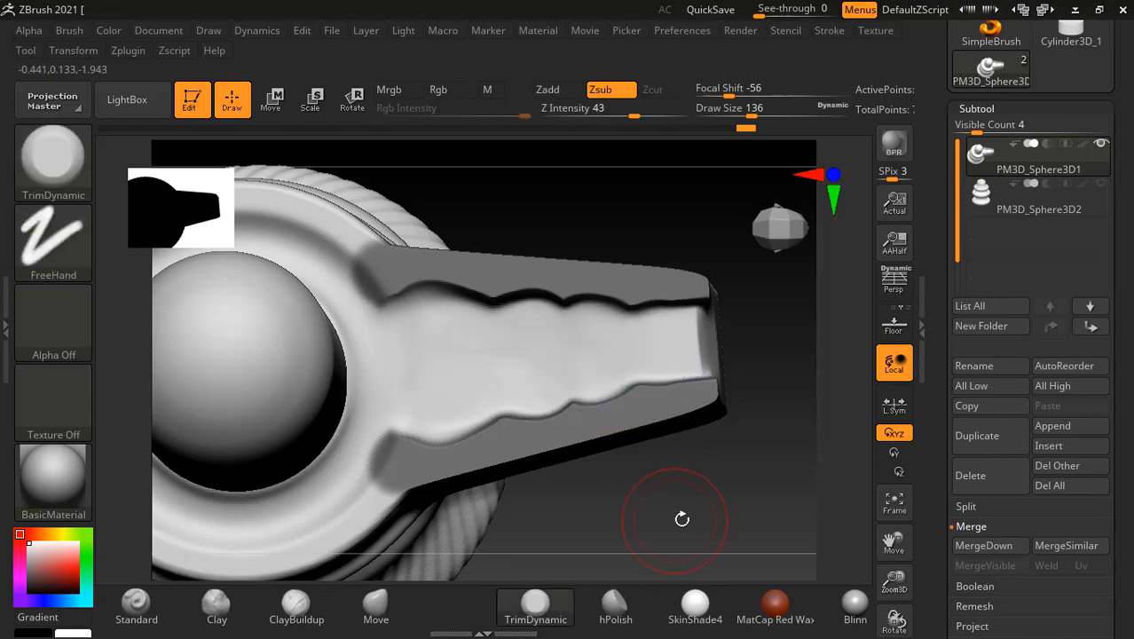
mouse_move(683, 517)
left_mouse_down()
mouse_move(696, 405)
mouse_move(544, 225)
mouse_move(549, 272)
mouse_move(431, 393)
left_mouse_up()
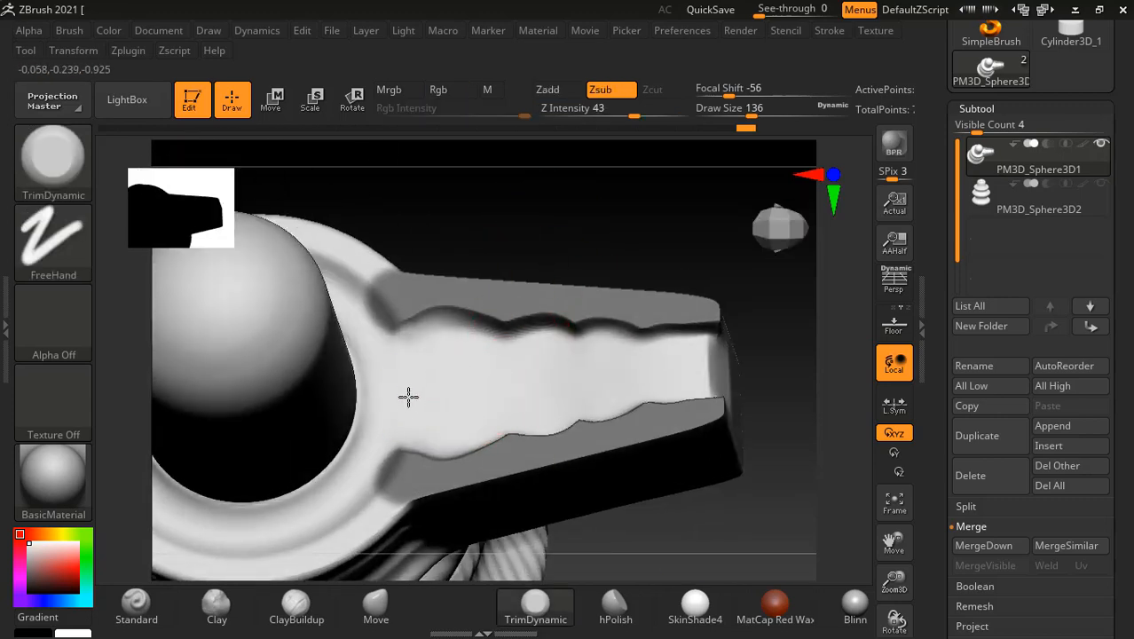
Clear the mask from the raised rims on both sides of the spout channel.
key("shift")
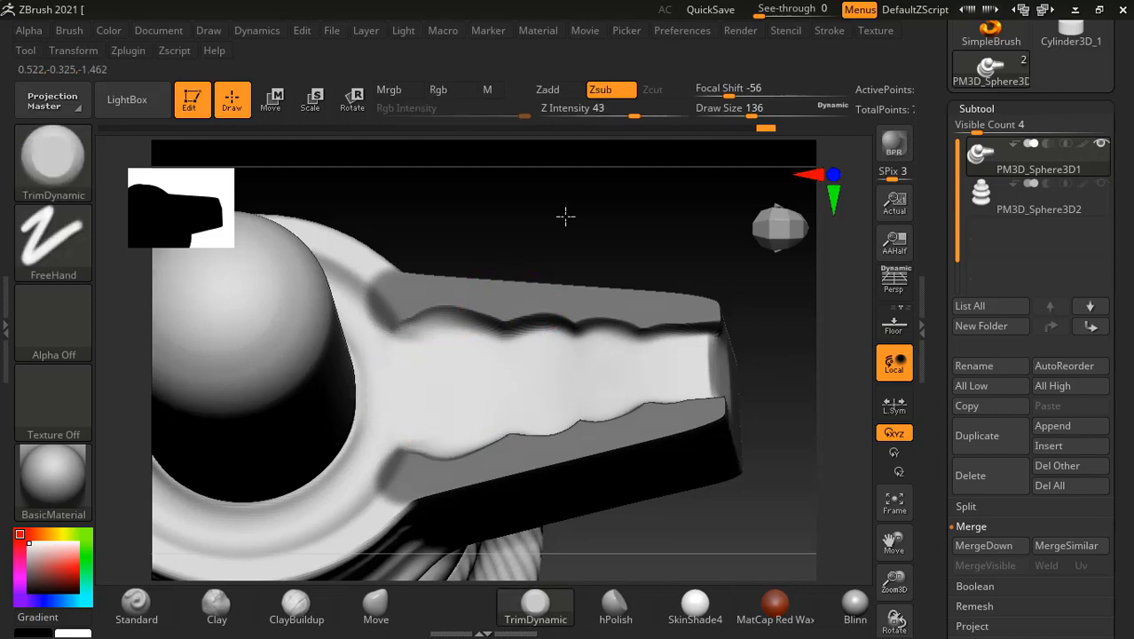
left_click_drag(564, 215, 707, 258)
left_click_drag(739, 388, 746, 471)
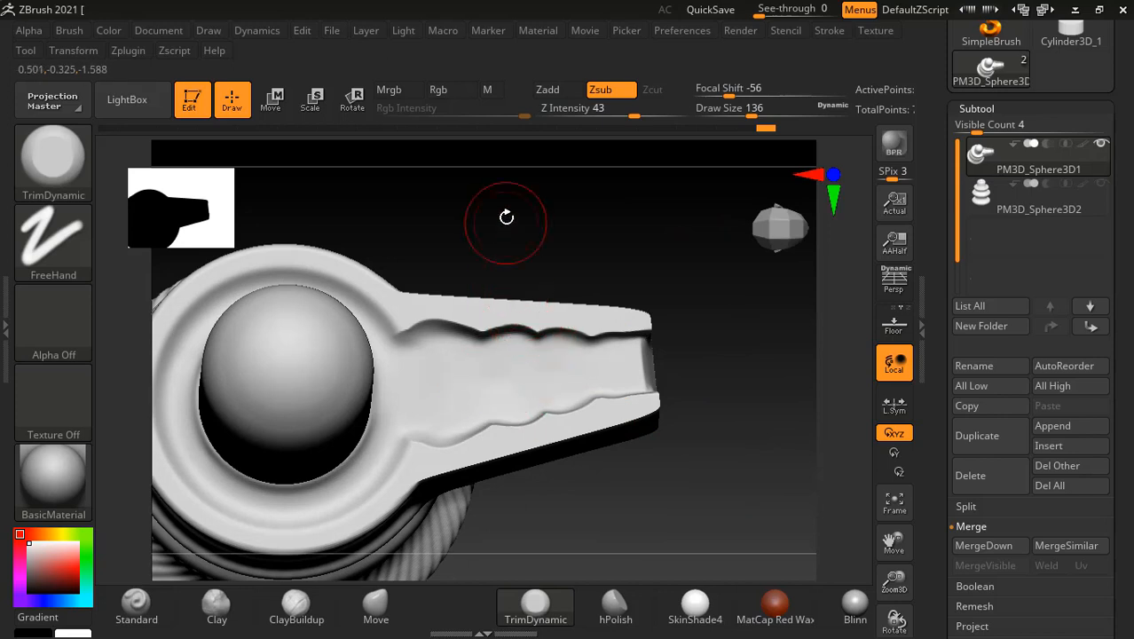
left_click_drag(507, 223, 497, 354)
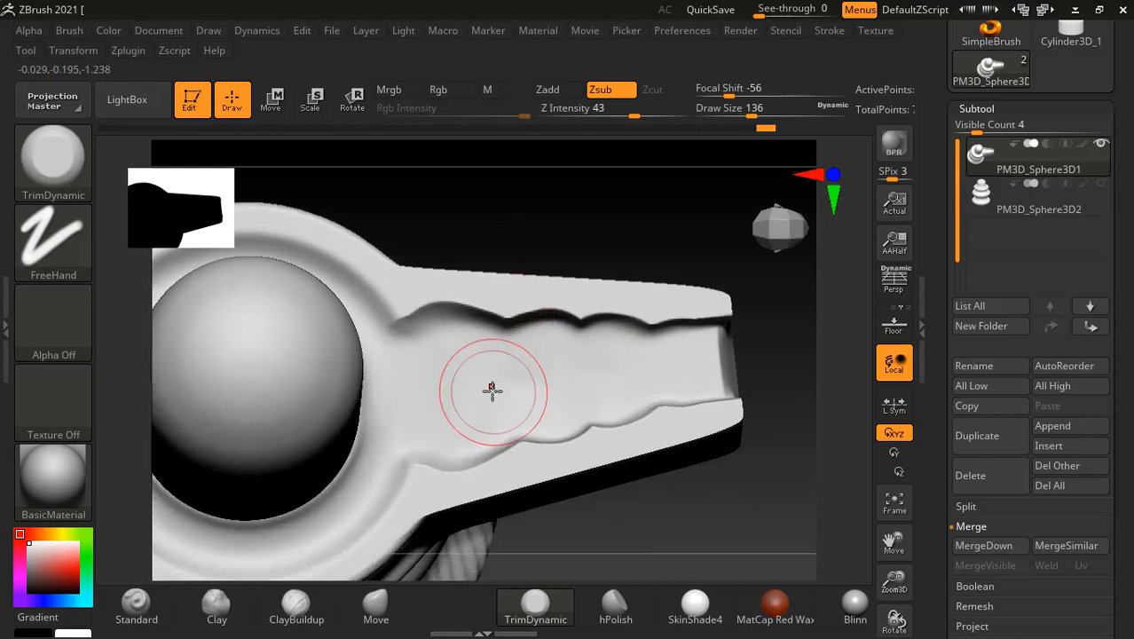
Try carving the corner where the circular groove meets the channel with the Standard brush at draw size 36.
left_click(136, 605)
key("bracketleft")
key("bracketleft")
key("bracketleft")
key("bracketleft")
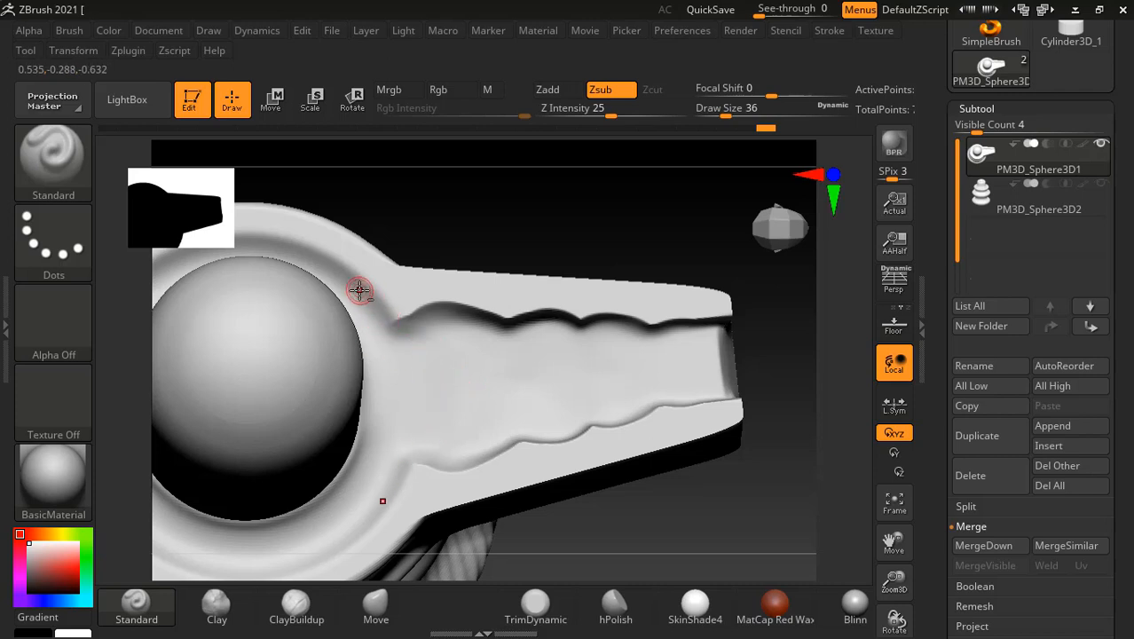
left_click_drag(374, 313, 379, 322)
key("ctrl+z")
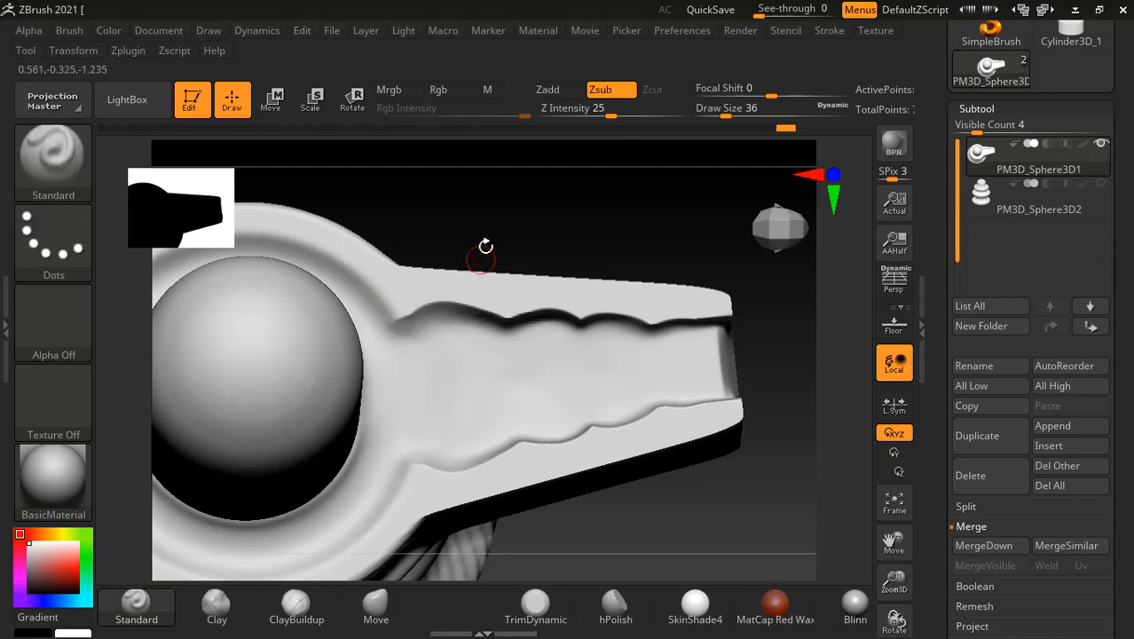
left_click_drag(485, 246, 429, 336)
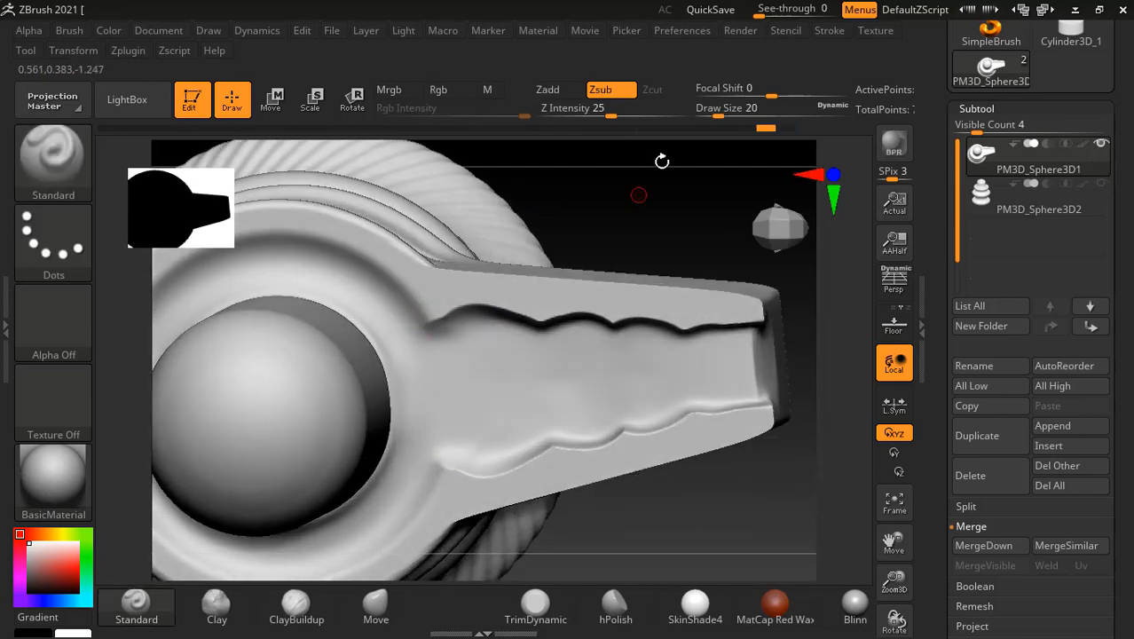
Try Standard brush strokes on the channel floor at draw size 54, testing focal shifts of 0 and 35.
left_click_drag(720, 110, 733, 110)
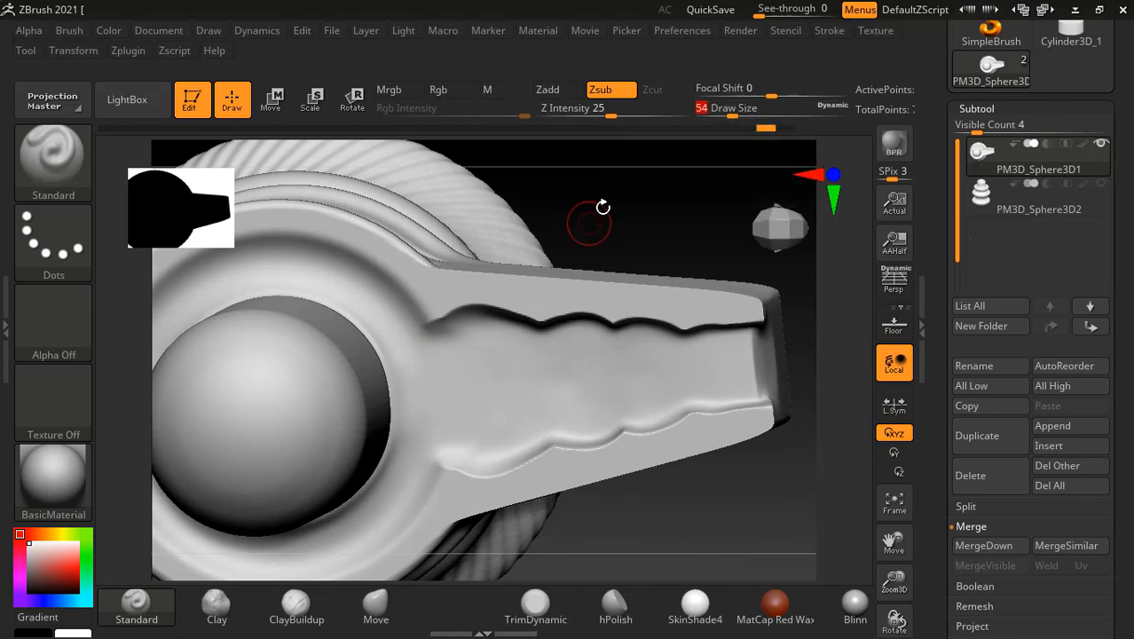
left_click_drag(460, 359, 534, 359)
key("ctrl")
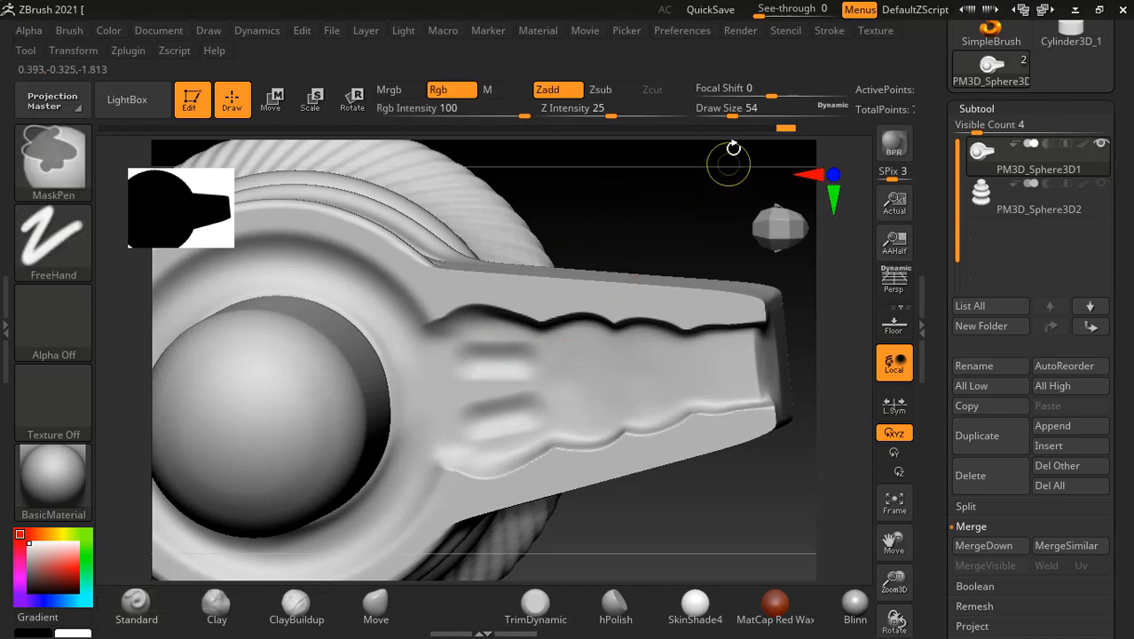
key("ctrl+z")
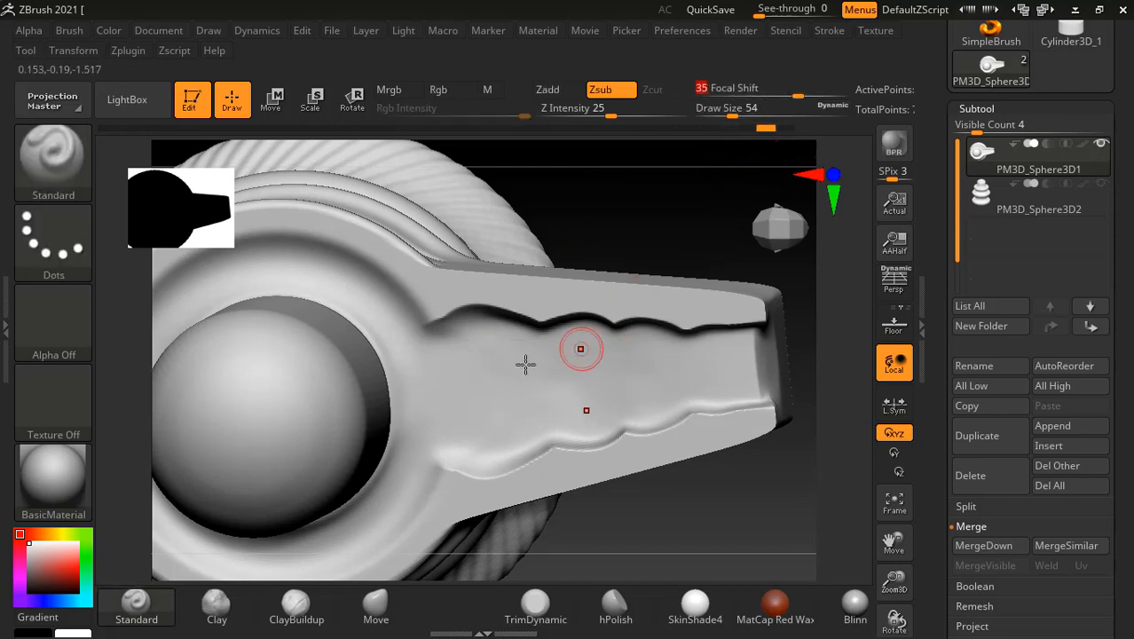
left_click_drag(410, 383, 525, 370)
key("ctrl+z")
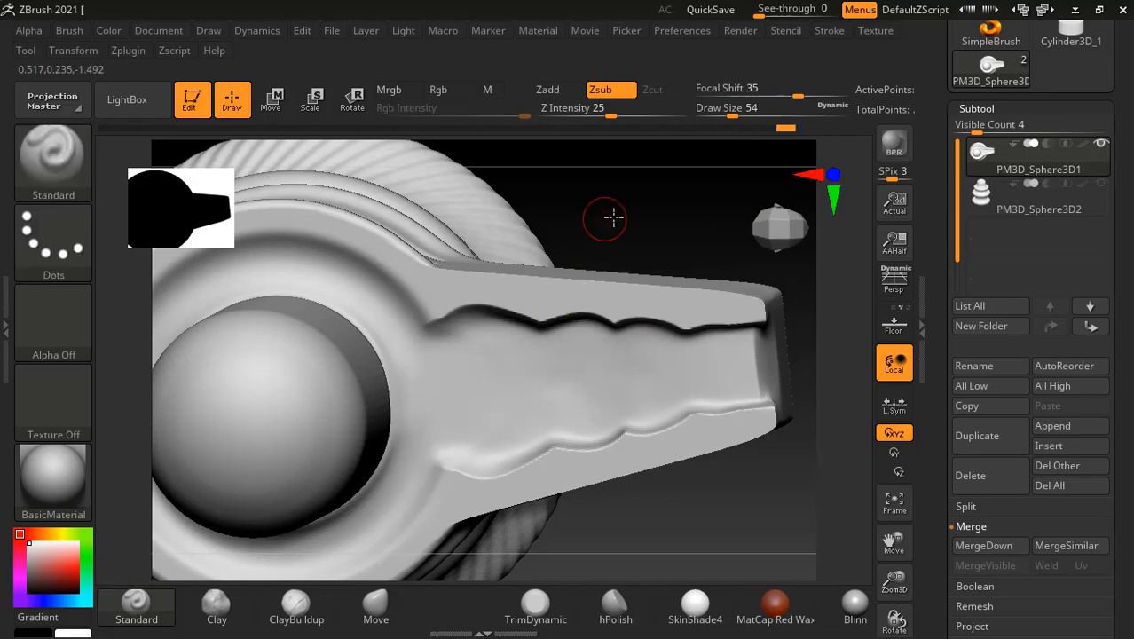
Carve the inner corners between the circular groove and the channel with the Standard brush, using focal shift 56 and draw size 26.
left_click_drag(612, 217, 688, 191)
left_click(799, 95)
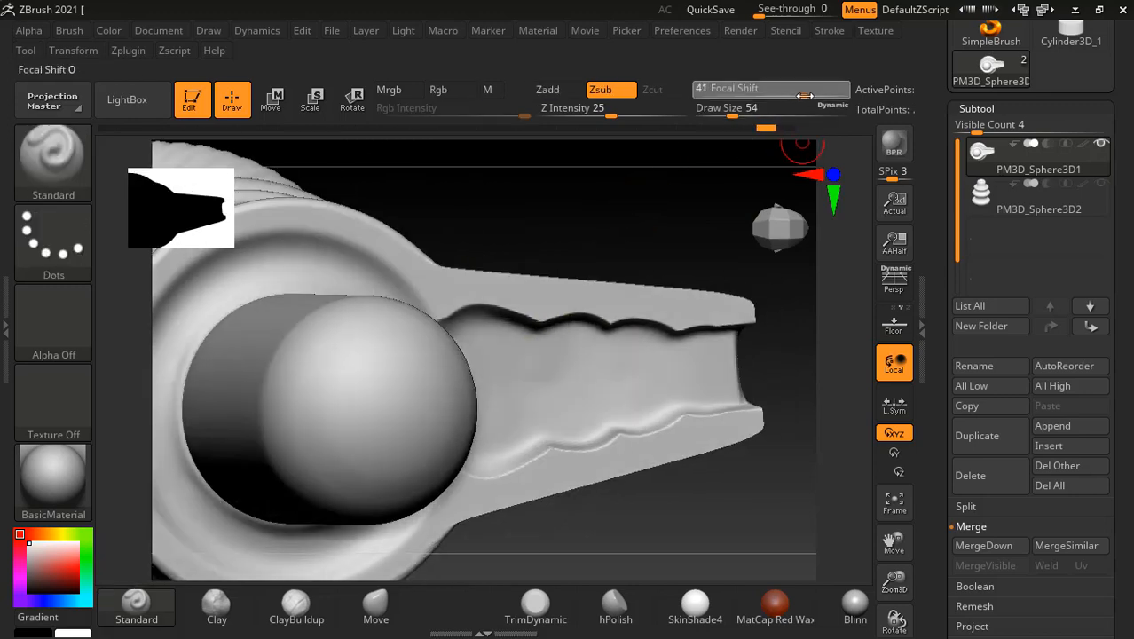
left_click_drag(803, 95, 813, 94)
mouse_move(590, 211)
left_mouse_down()
mouse_move(610, 222)
mouse_move(614, 206)
left_mouse_up()
key("[")
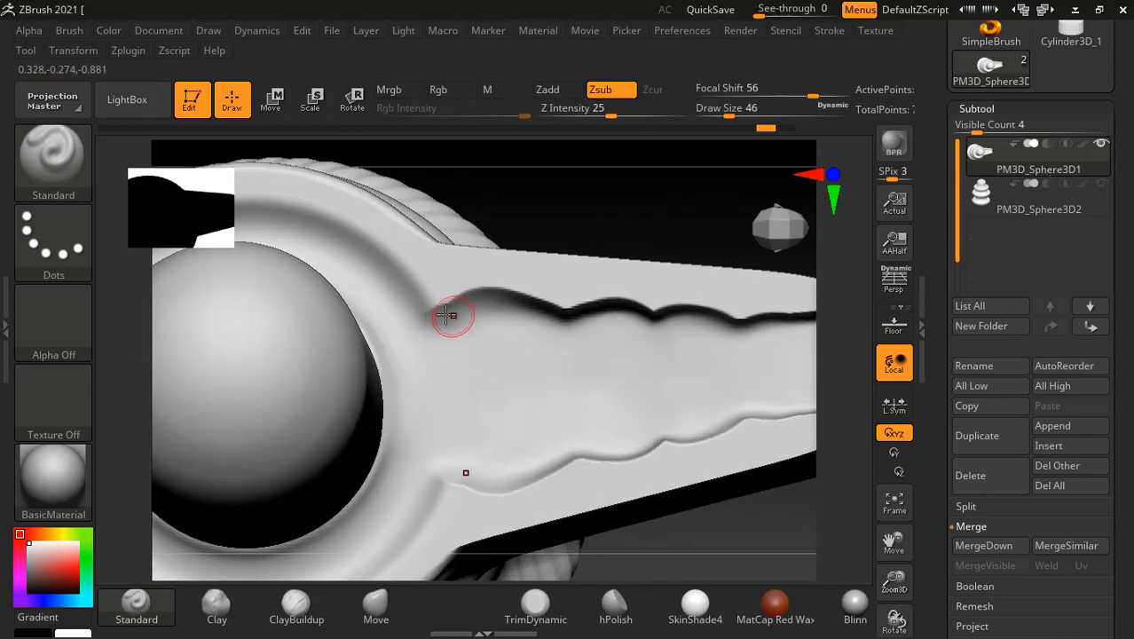
key("[")
key("[")
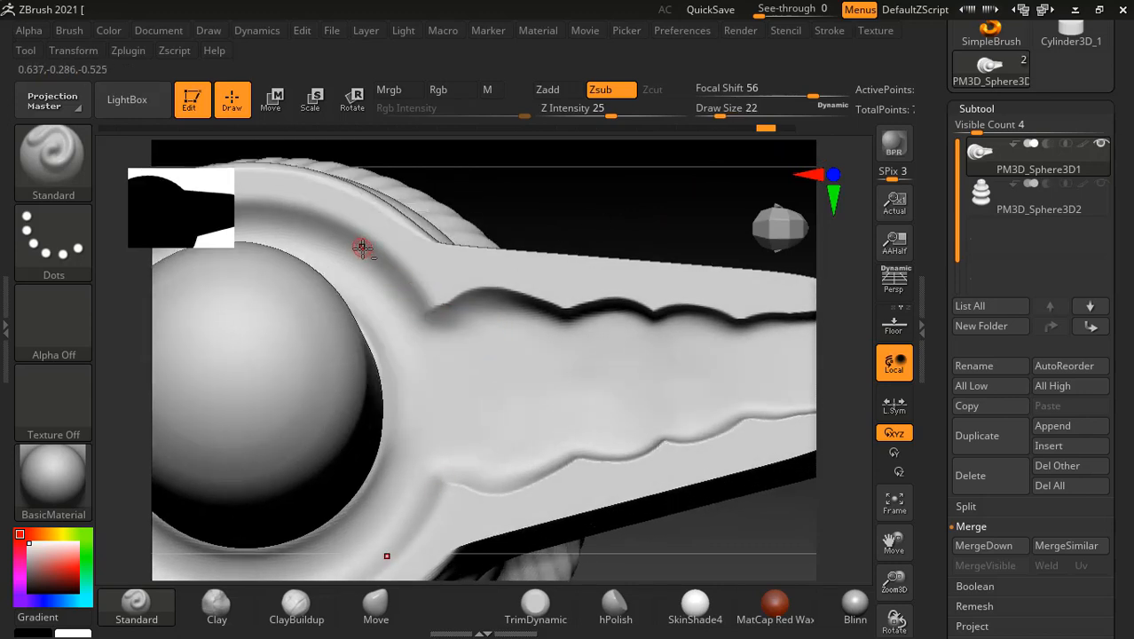
left_click_drag(385, 277, 394, 284)
key("ctrl+z")
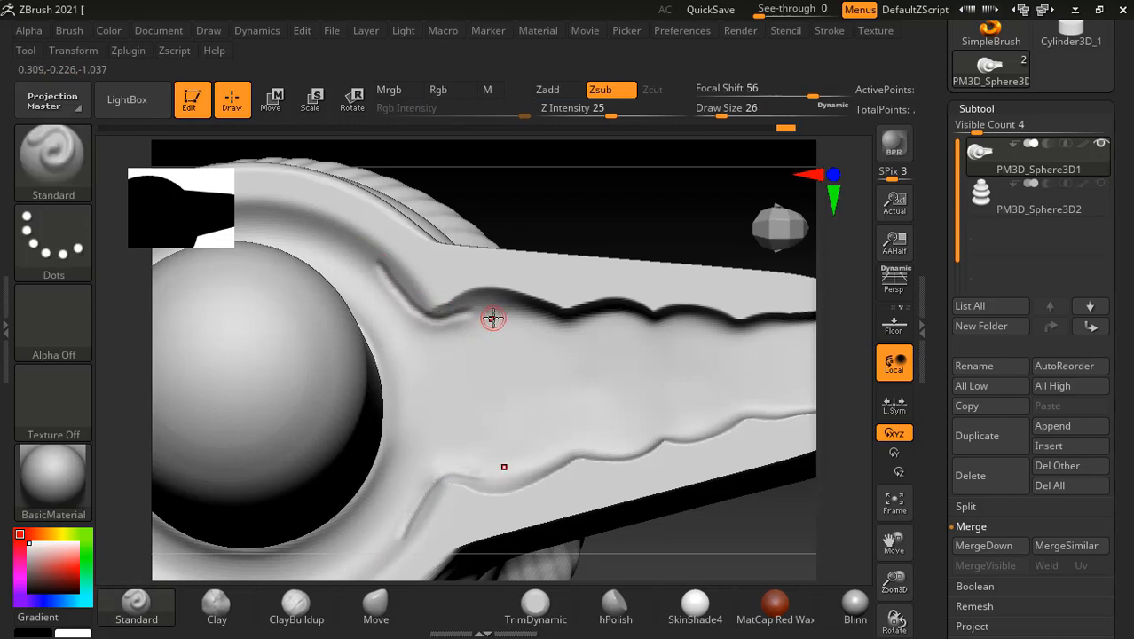
Smooth the carved corners into the groove and channel at draw size 50, and lower the Smooth brush's intensity to 19.
key("ctrl")
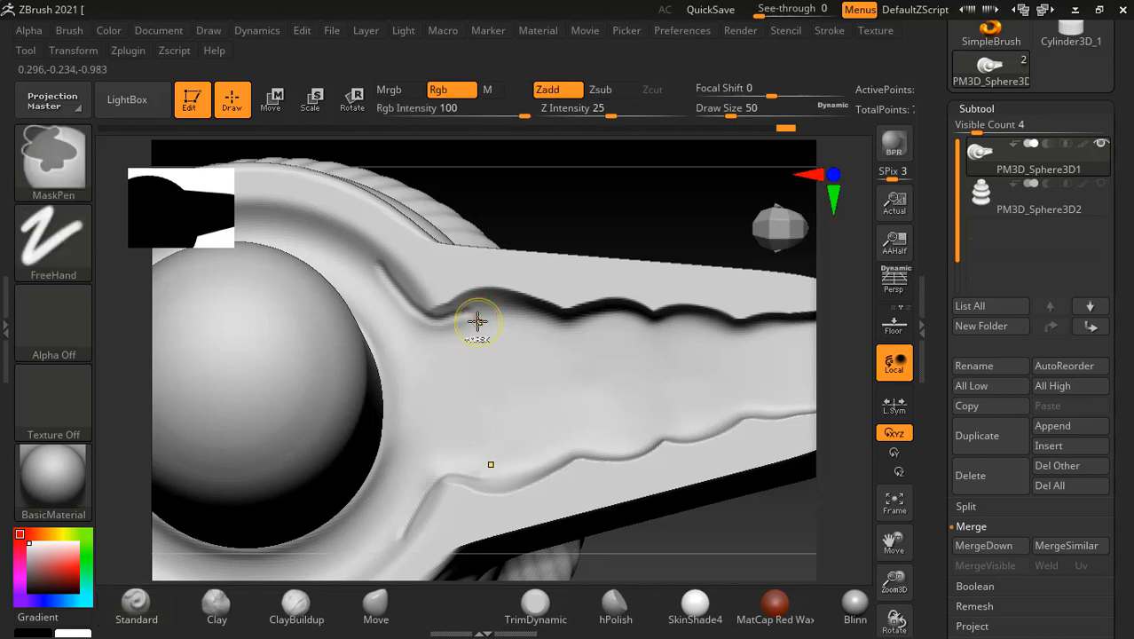
key("shift")
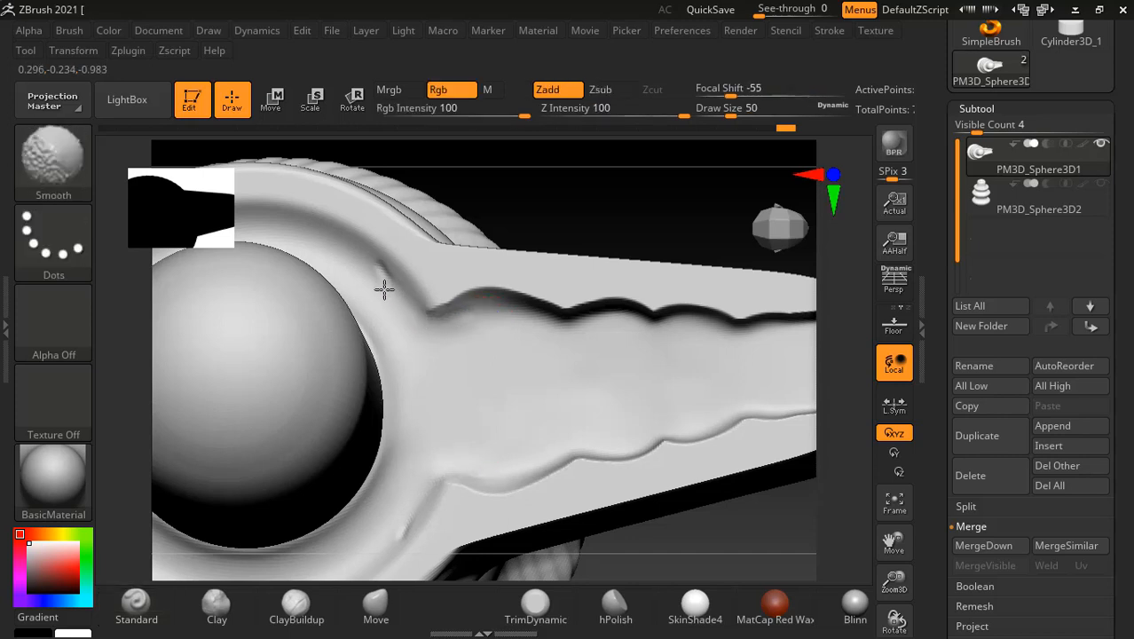
left_click_drag(371, 282, 367, 276, "shift")
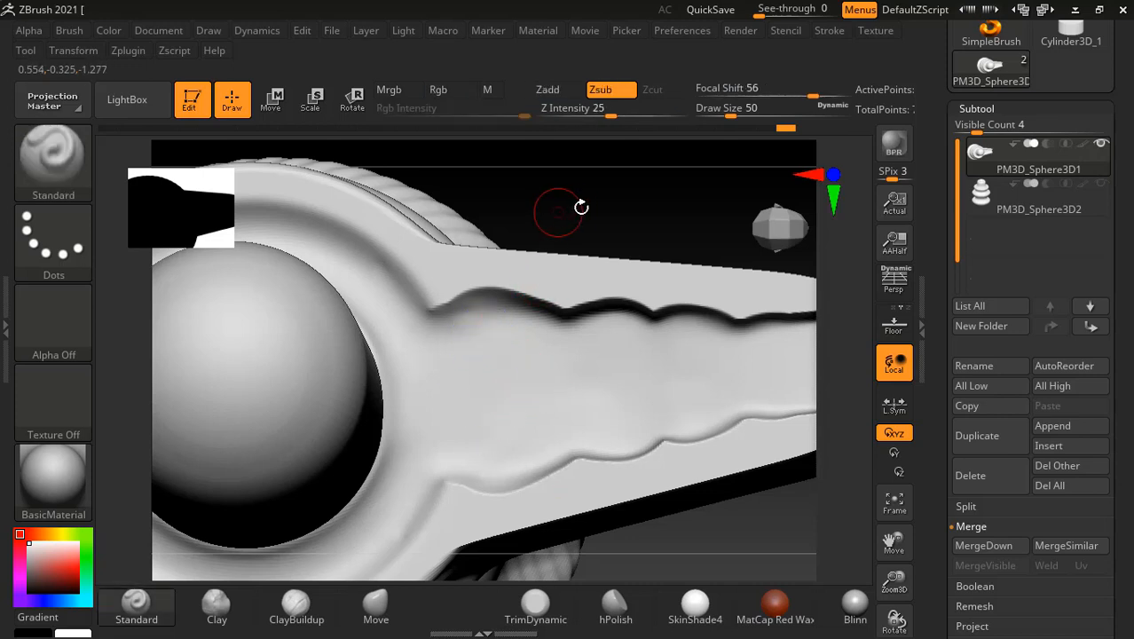
mouse_move(582, 202)
left_mouse_down()
mouse_move(572, 182)
mouse_move(608, 162)
left_mouse_up()
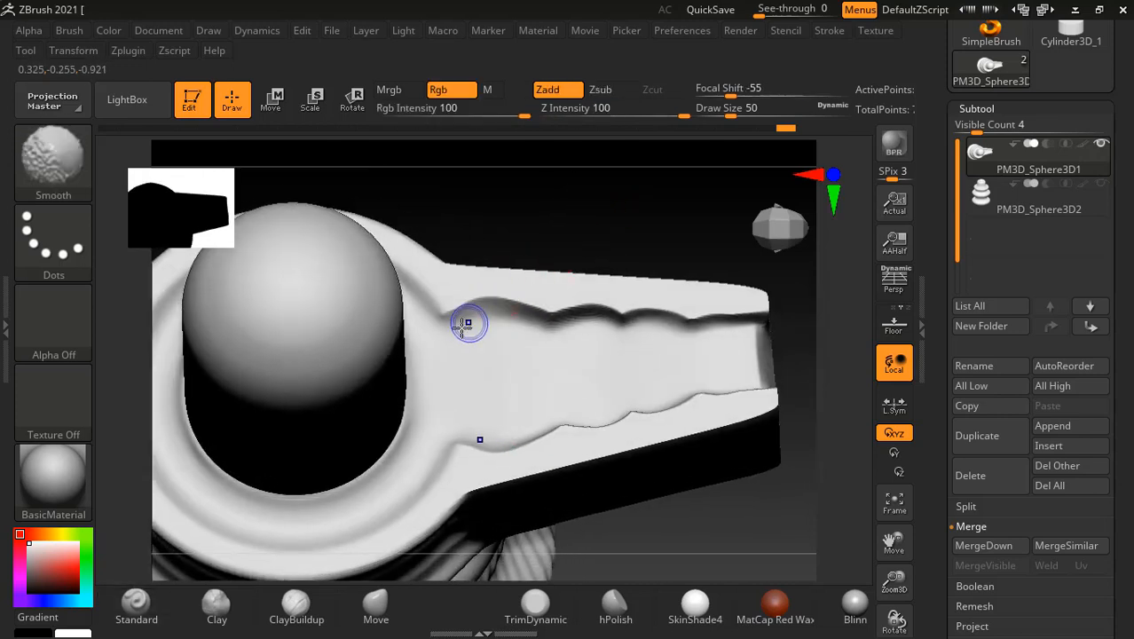
left_click_drag(454, 328, 466, 326, "shift")
key("shift")
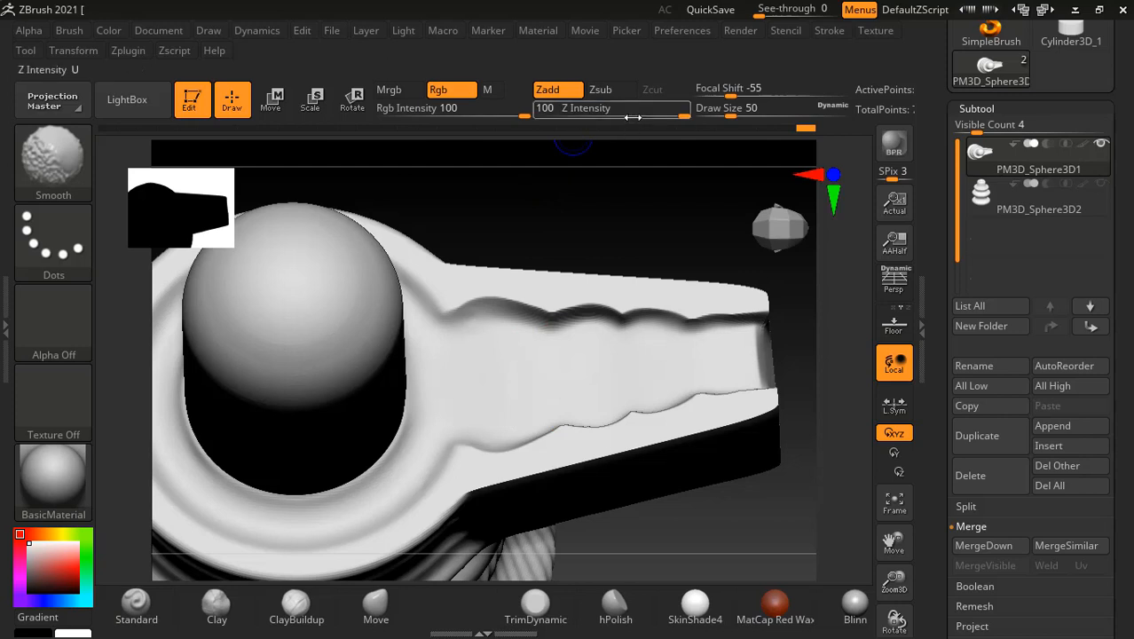
left_click_drag(620, 108, 601, 108)
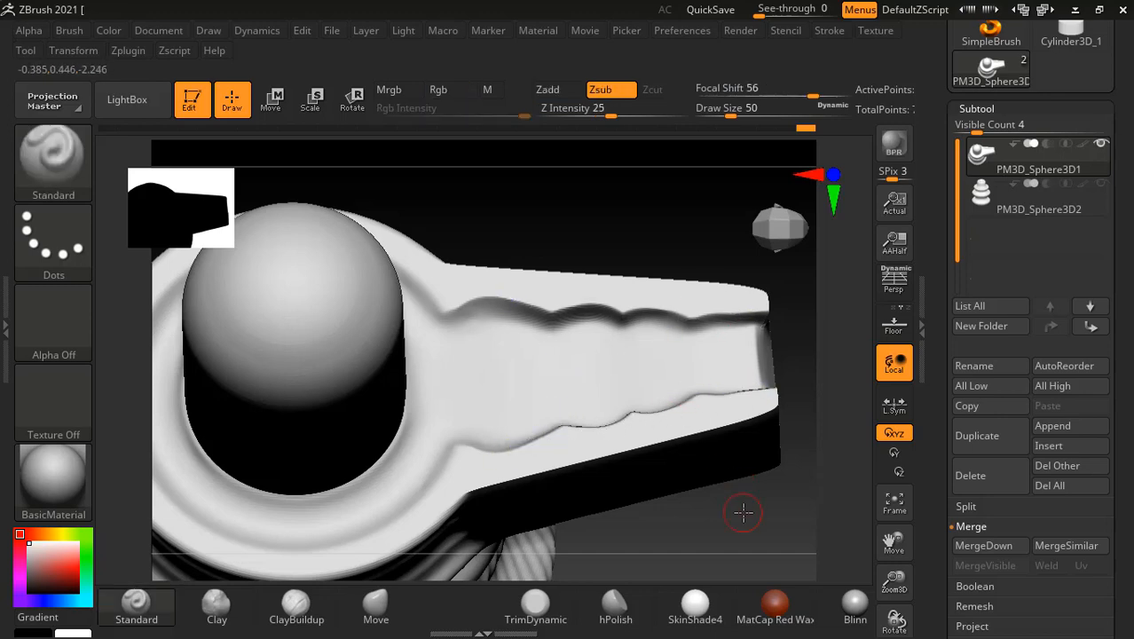
Flatten and smooth the spout's front face below the channel opening with the TrimDynamic brush at draw size 50.
mouse_move(741, 508)
left_mouse_down()
mouse_move(686, 377)
mouse_move(596, 257)
mouse_move(554, 243)
mouse_move(594, 250)
mouse_move(597, 263)
mouse_move(623, 249)
mouse_move(554, 264)
mouse_move(618, 282)
mouse_move(683, 235)
mouse_move(634, 222)
mouse_move(653, 243)
mouse_move(448, 327)
mouse_move(397, 336)
mouse_move(307, 321)
mouse_move(357, 397)
mouse_move(435, 461)
left_mouse_up()
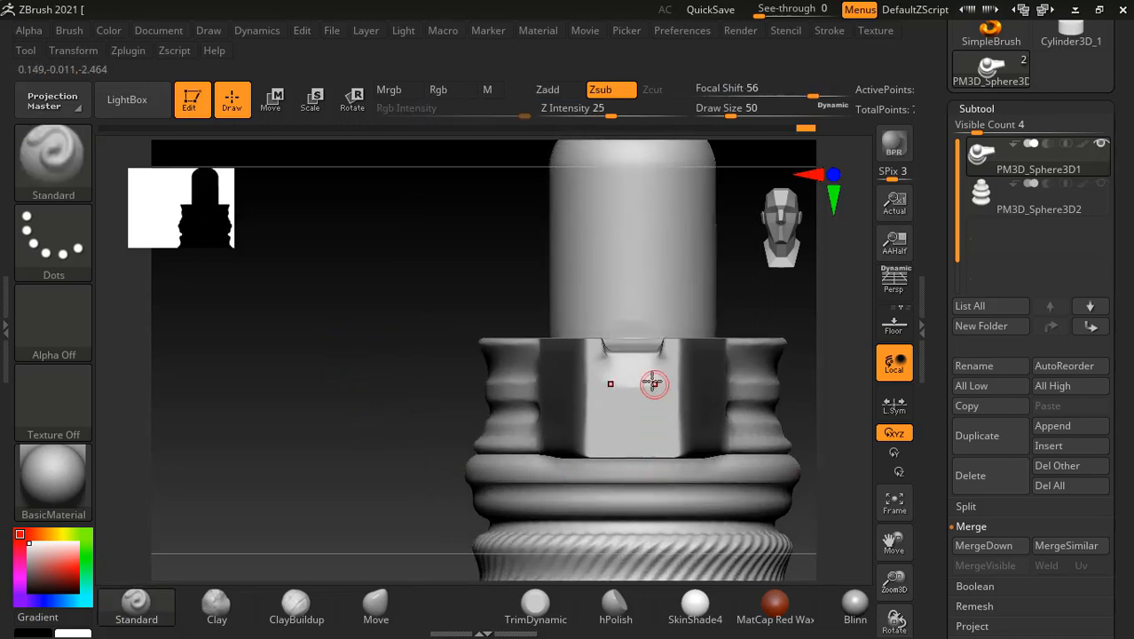
left_click(296, 610)
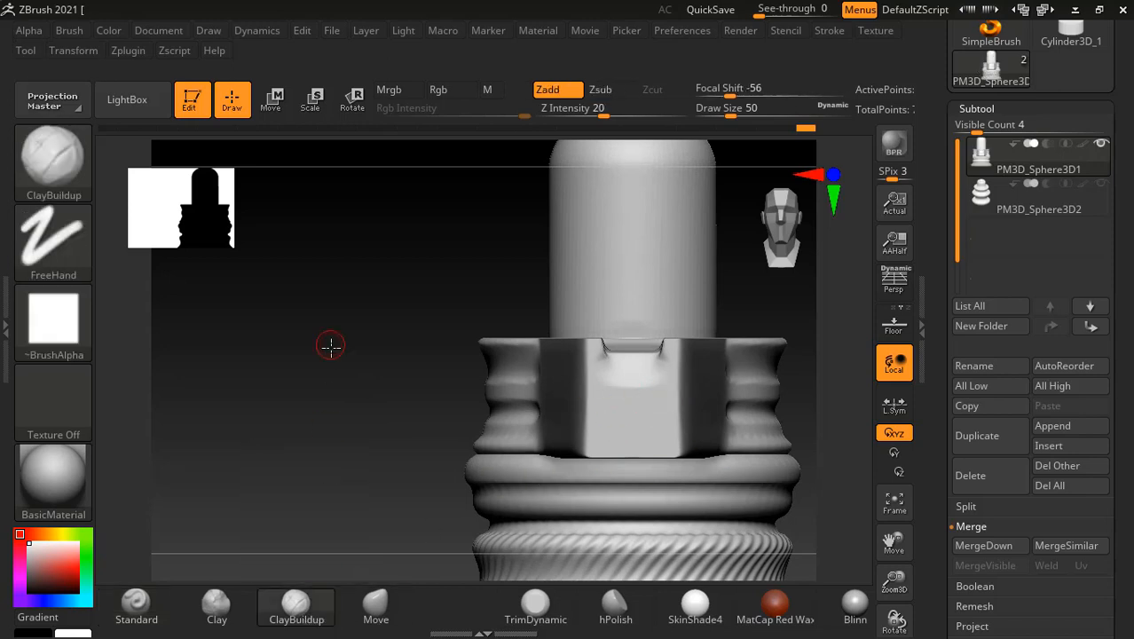
left_click_drag(330, 341, 334, 399)
left_click(543, 621)
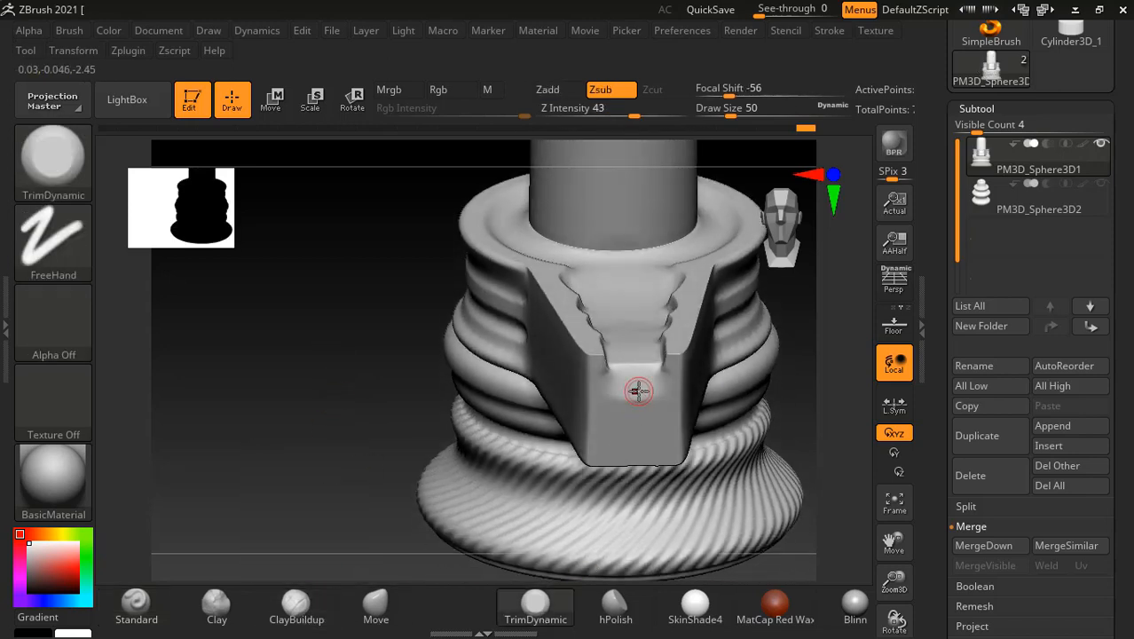
mouse_move(634, 393)
left_mouse_down()
mouse_move(630, 415)
mouse_move(645, 406)
mouse_move(622, 398)
left_mouse_up()
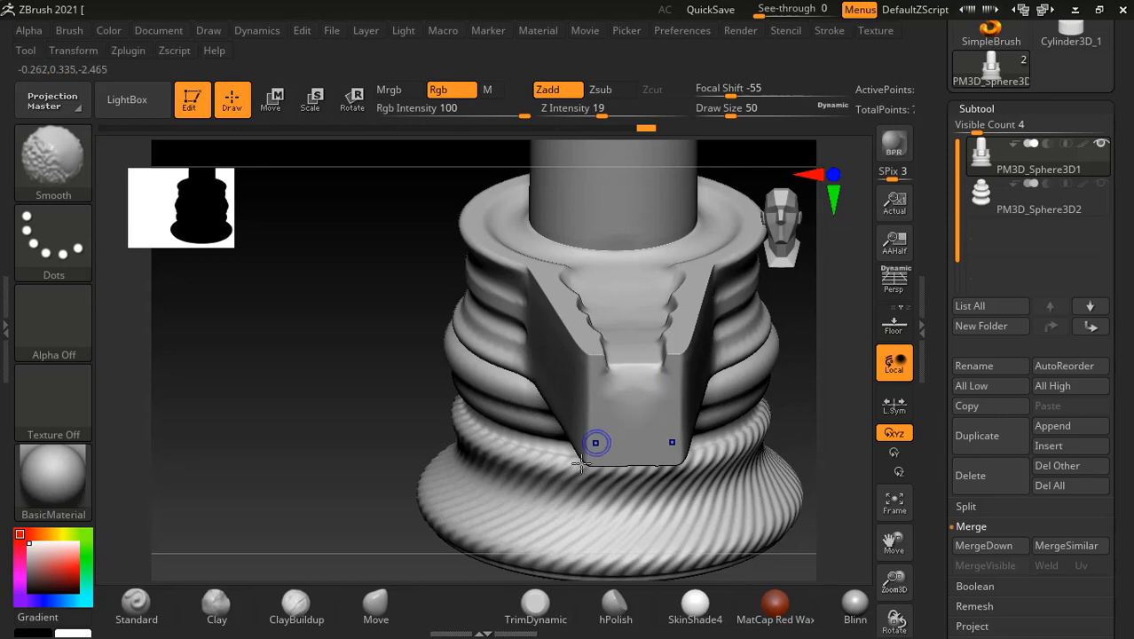
Switch the Standard brush to the DragRect stroke and try an impression on the spout's flat side face.
mouse_move(329, 413)
left_mouse_down()
mouse_move(729, 449)
mouse_move(734, 471)
left_mouse_up()
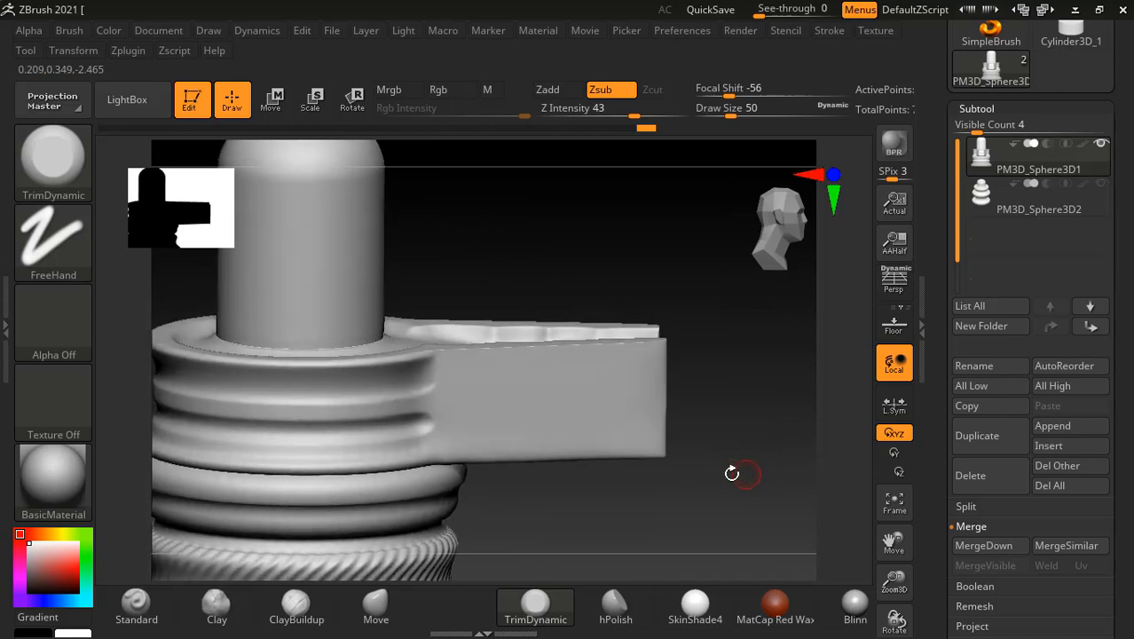
left_click_drag(539, 519, 607, 488, "alt")
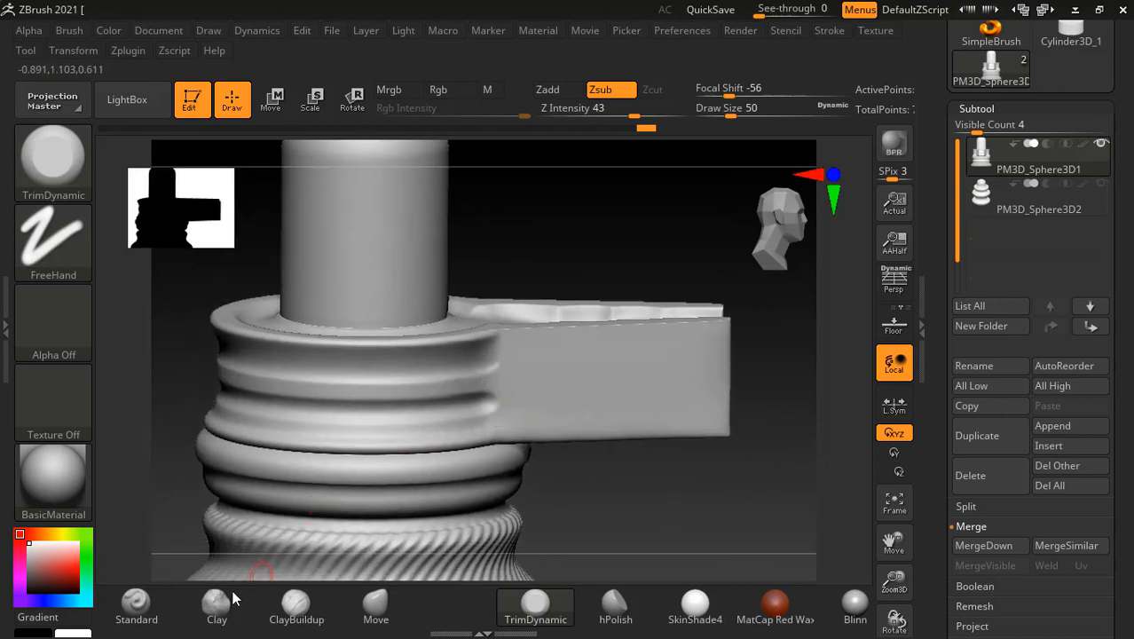
left_click(137, 603)
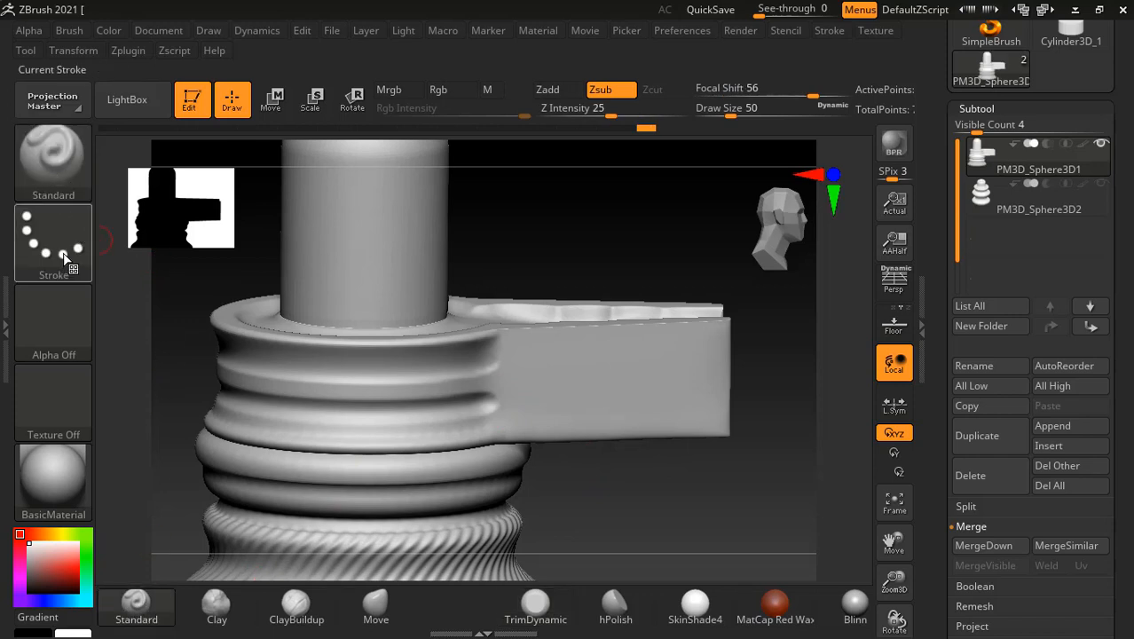
left_click(64, 258)
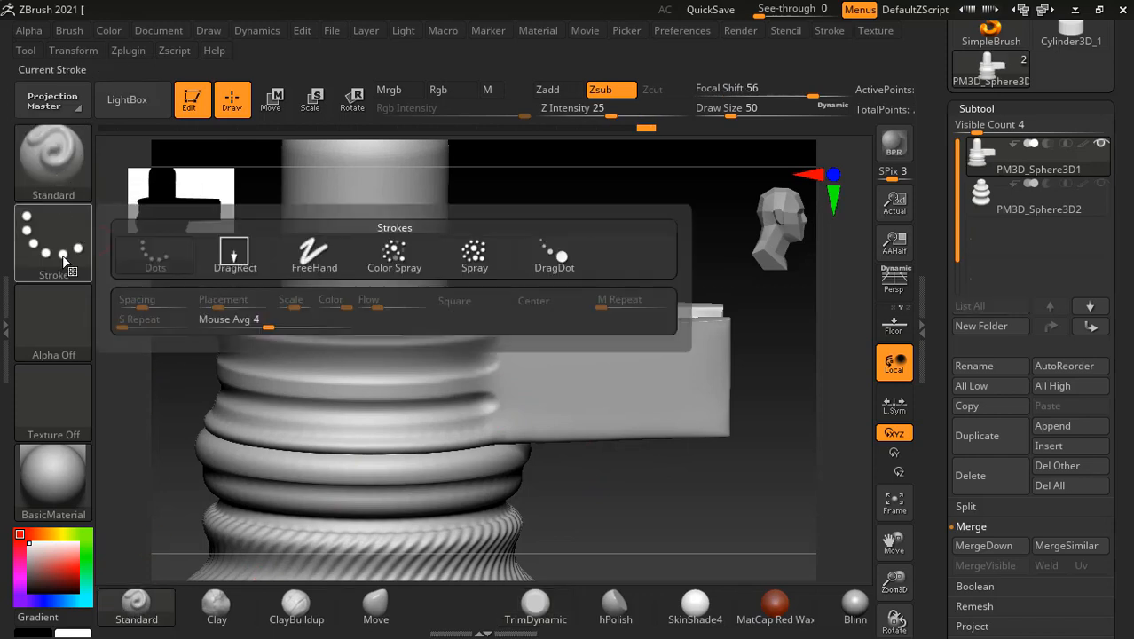
left_click(64, 259)
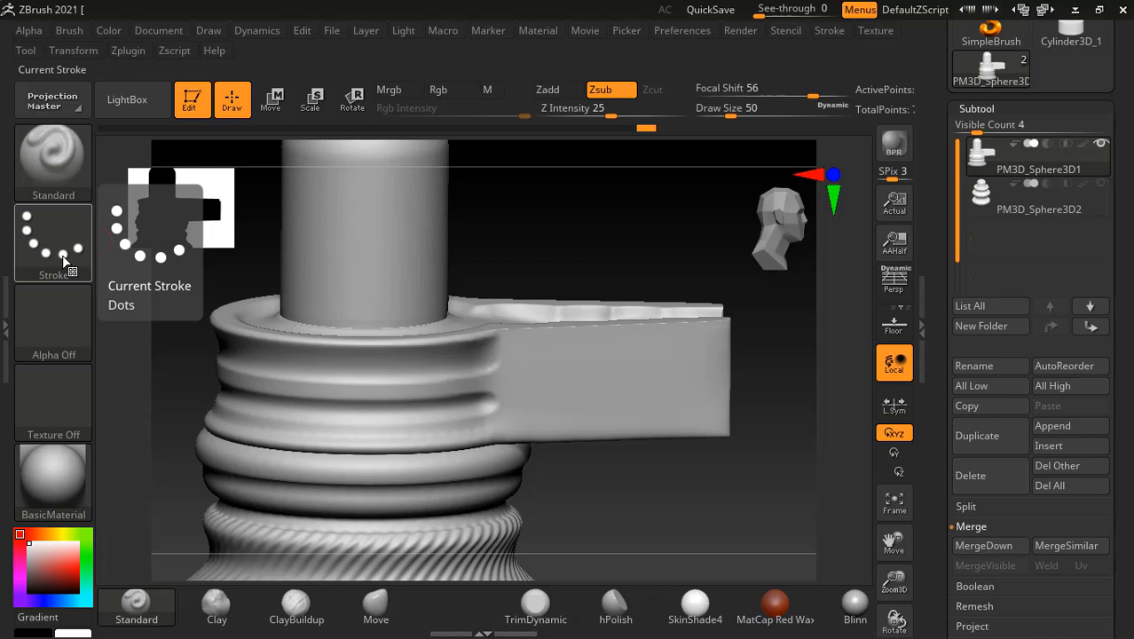
left_click(64, 258)
left_click(233, 258)
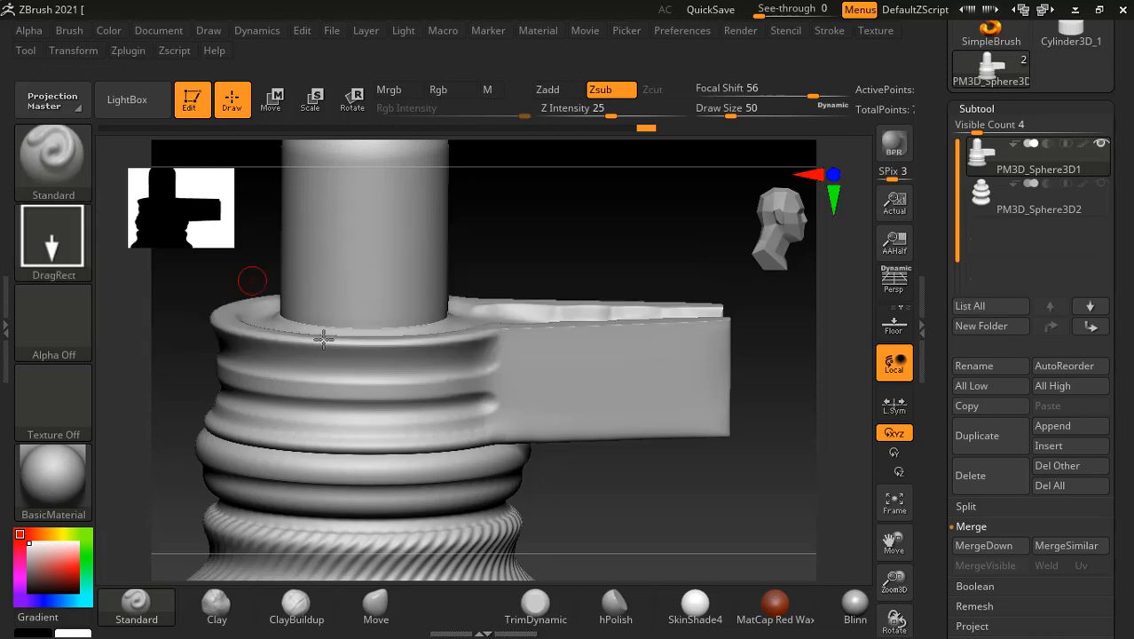
left_click_drag(560, 373, 566, 377)
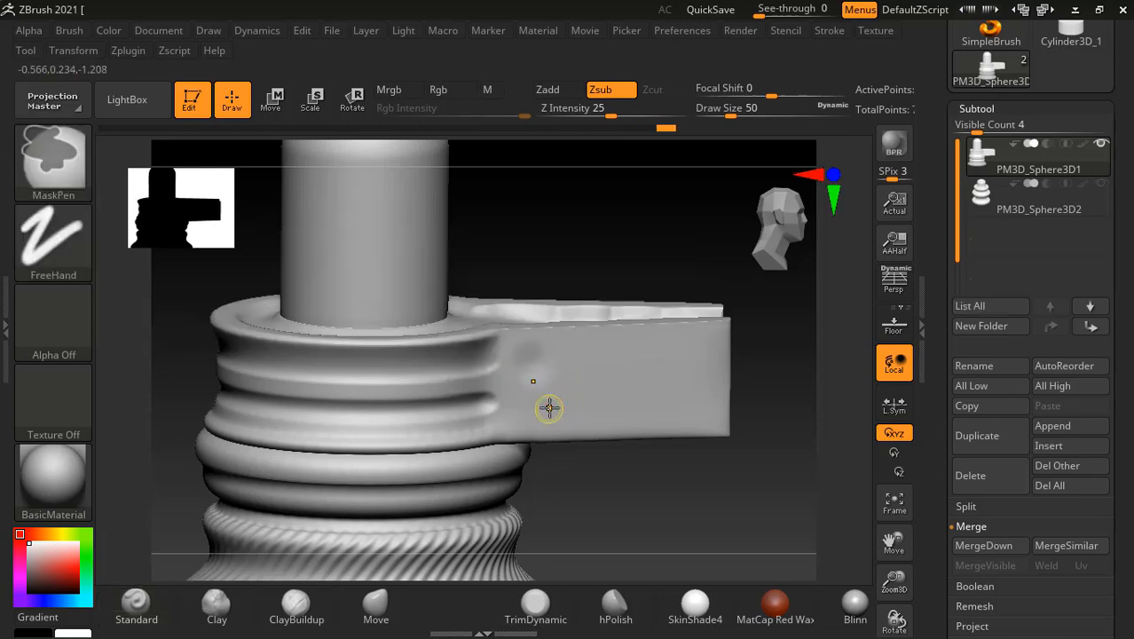
key("ctrl+z")
Try Alpha 14 for the spout's side face and change the Standard brush's alpha to Alpha 61.
left_click(59, 322)
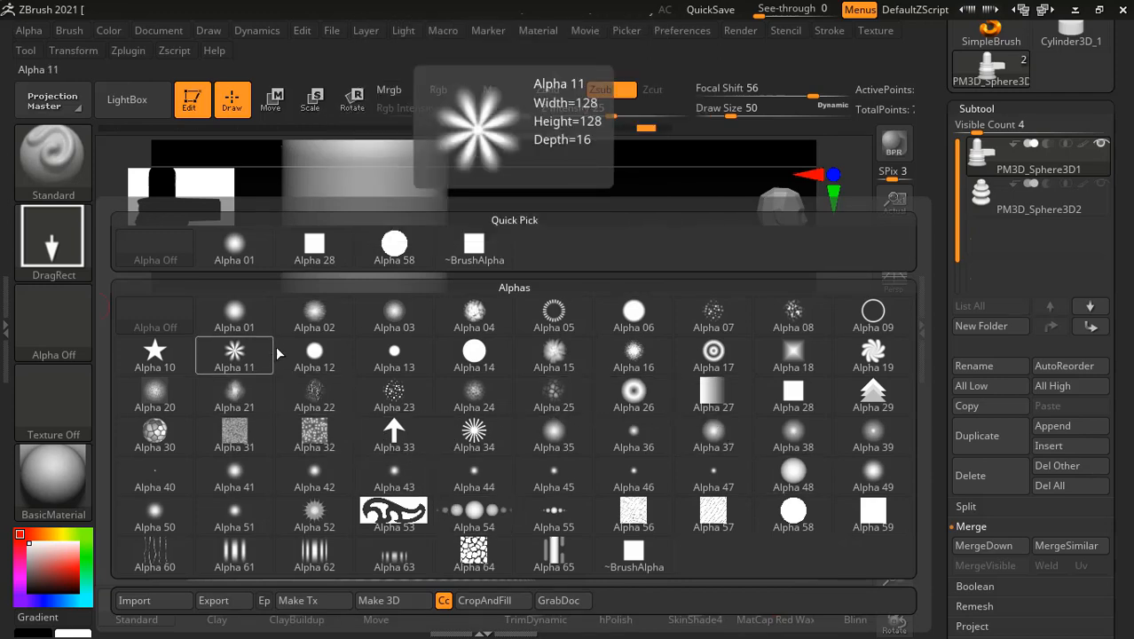
left_click(470, 353)
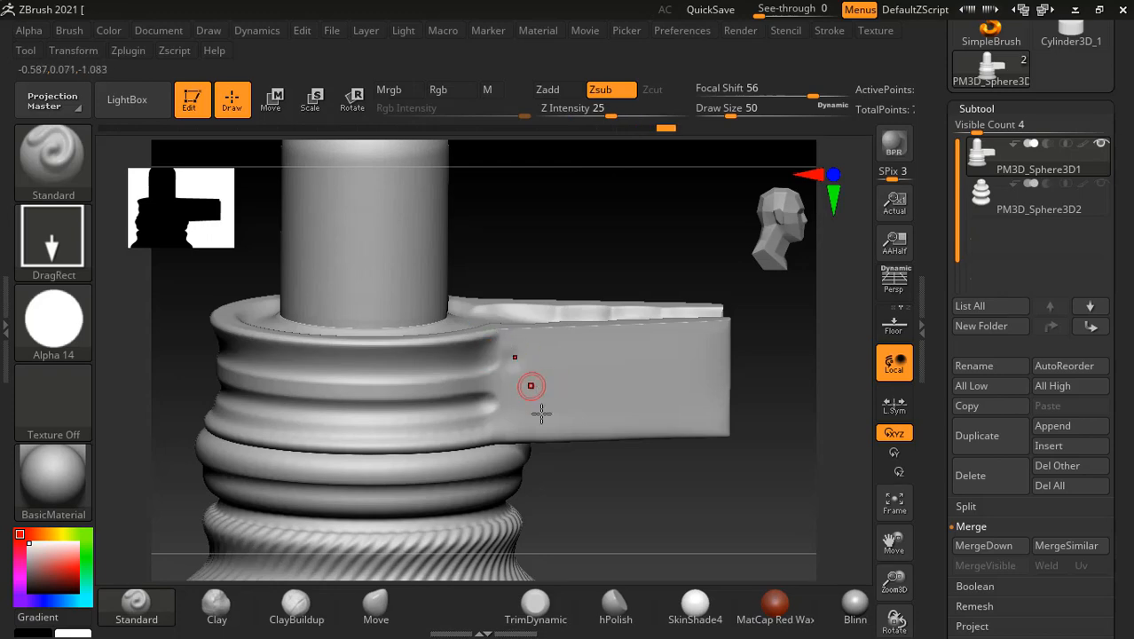
left_click(50, 334)
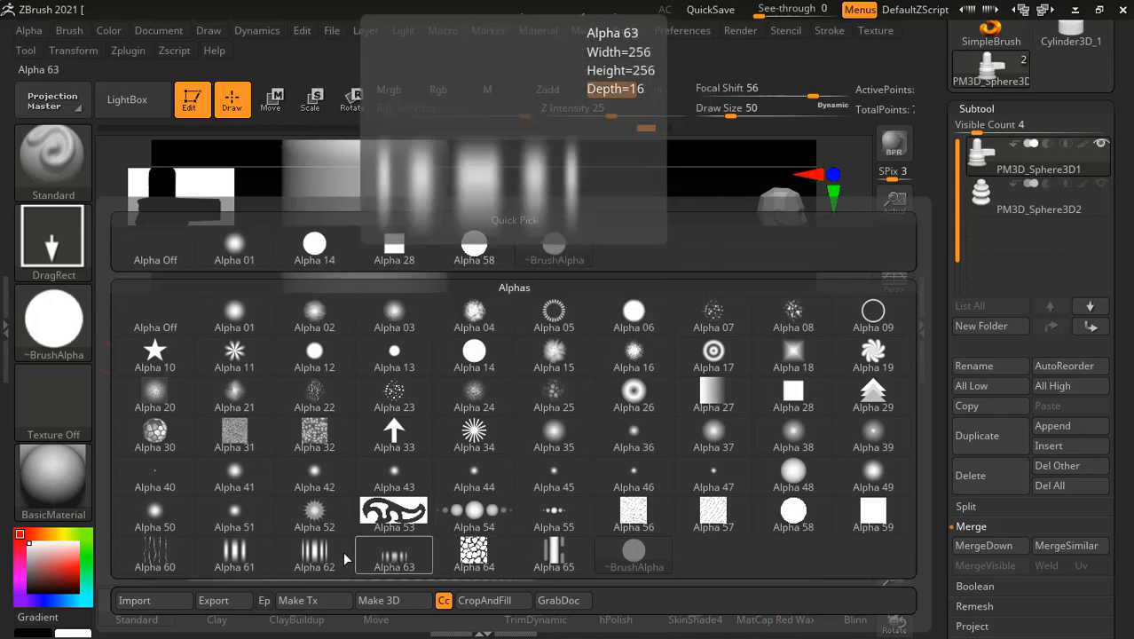
left_click(234, 552)
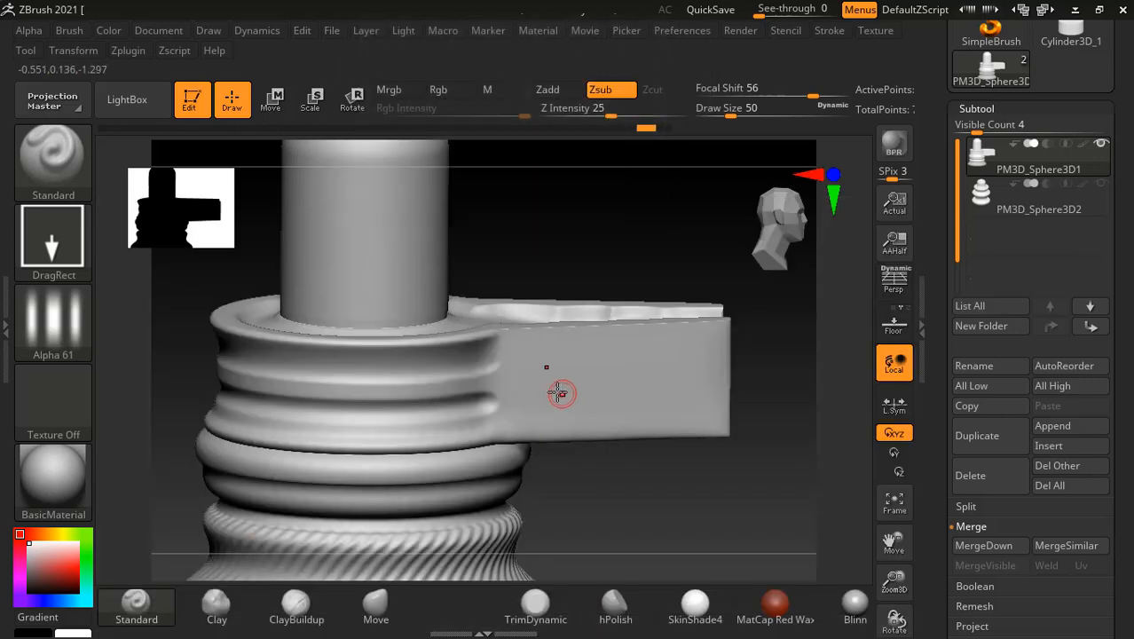
Try stamping Alpha 61 grooves along the spout's flat side face to its outer end, and undo the impressions.
left_click_drag(593, 388, 614, 383)
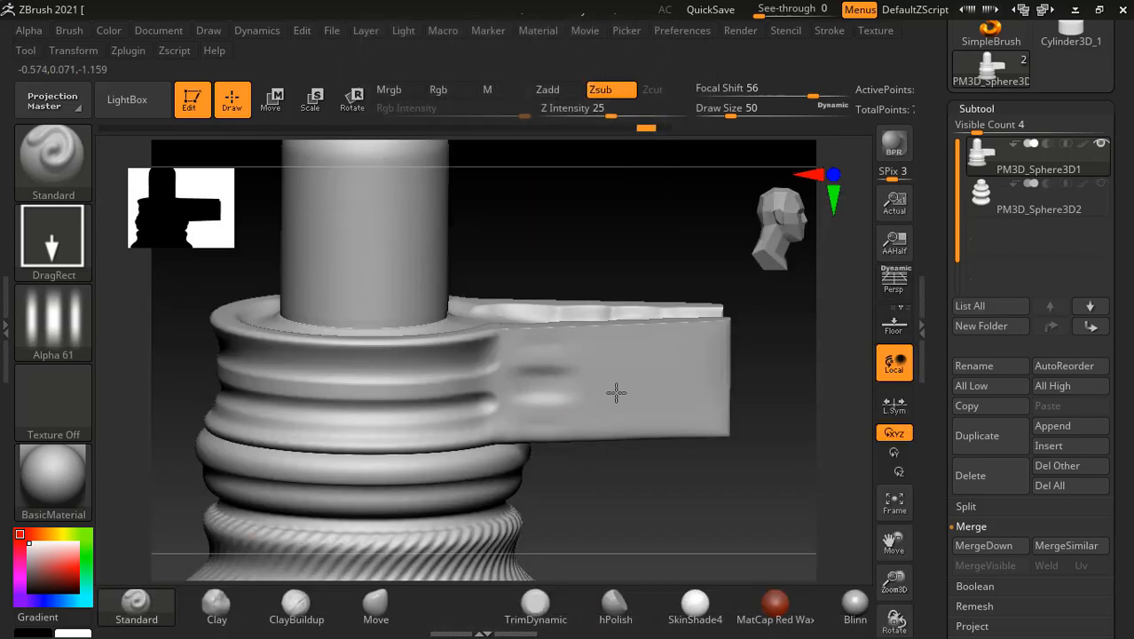
key("ctrl+z")
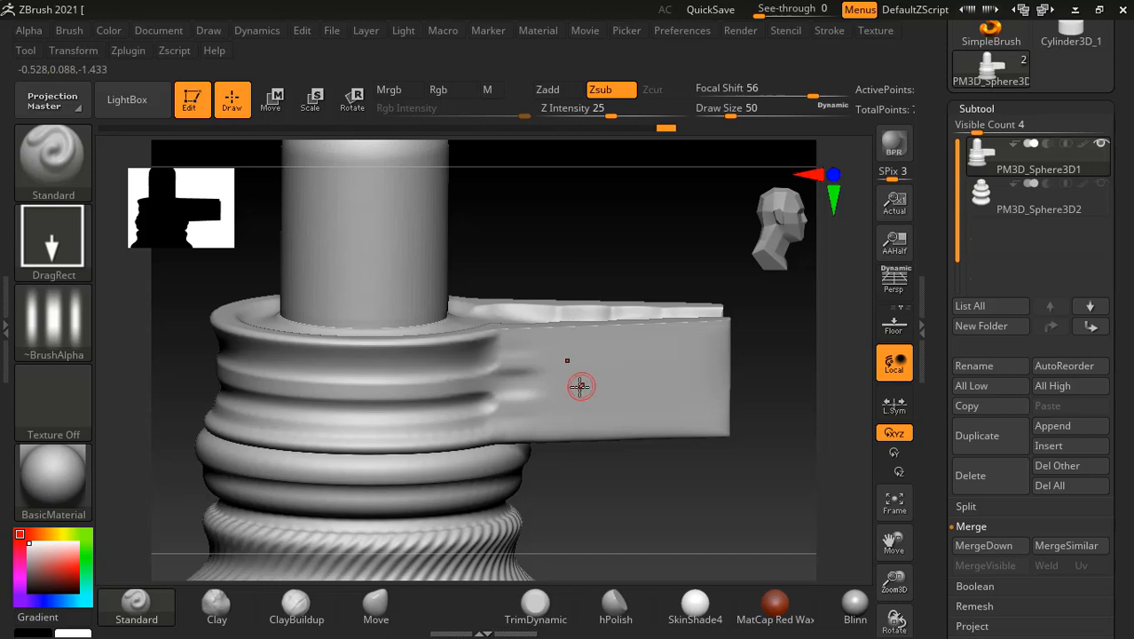
left_click_drag(599, 391, 612, 384)
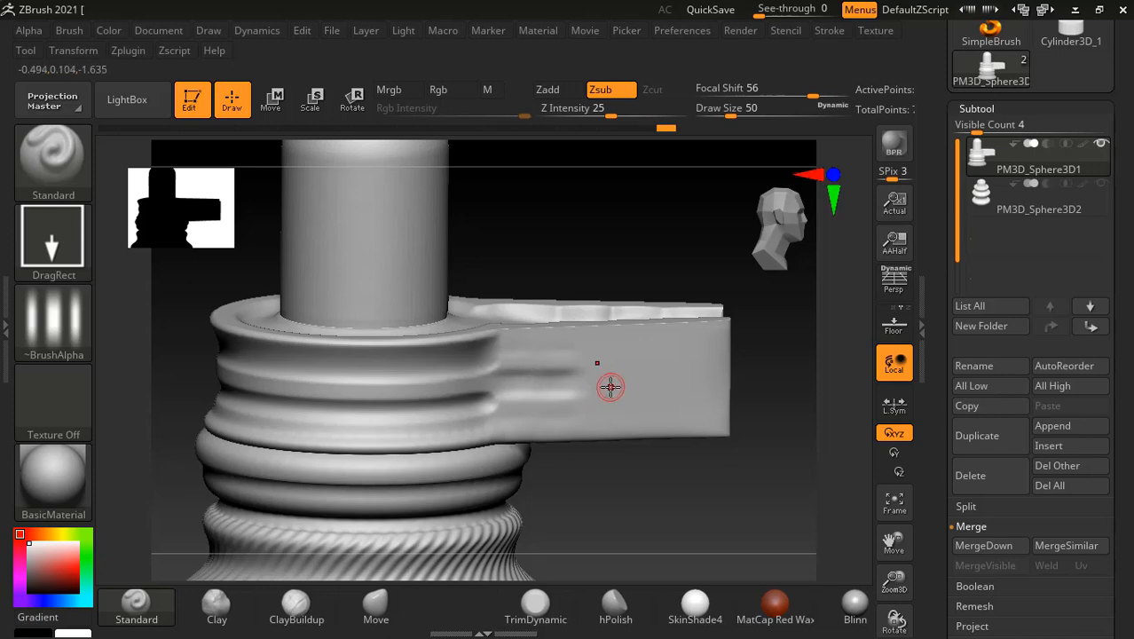
left_click_drag(612, 384, 650, 390)
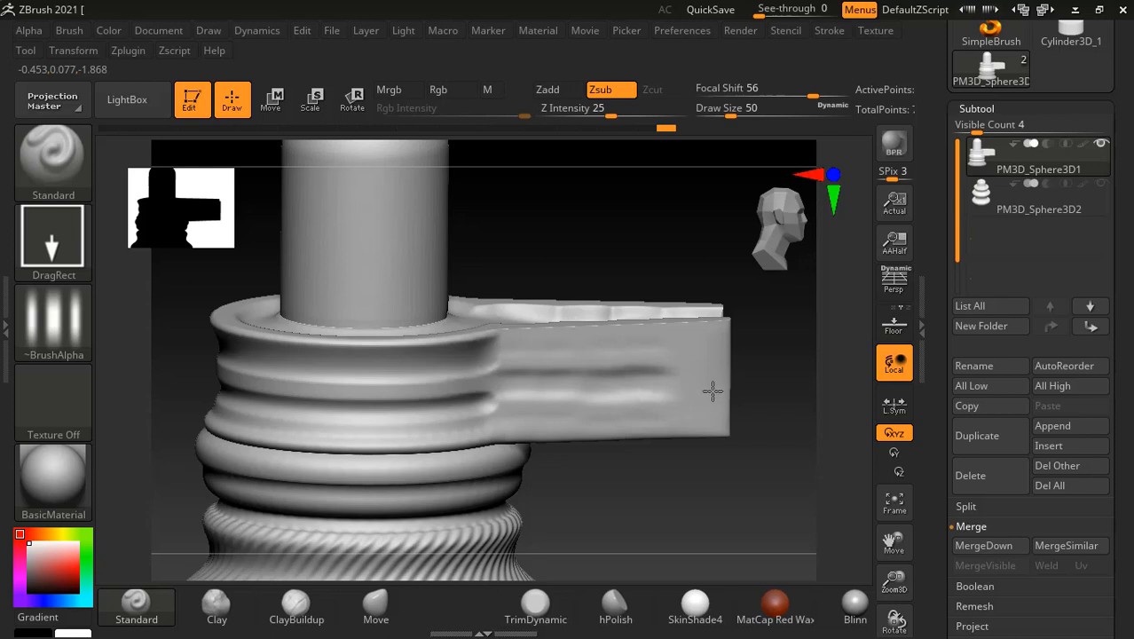
left_click_drag(725, 390, 741, 393)
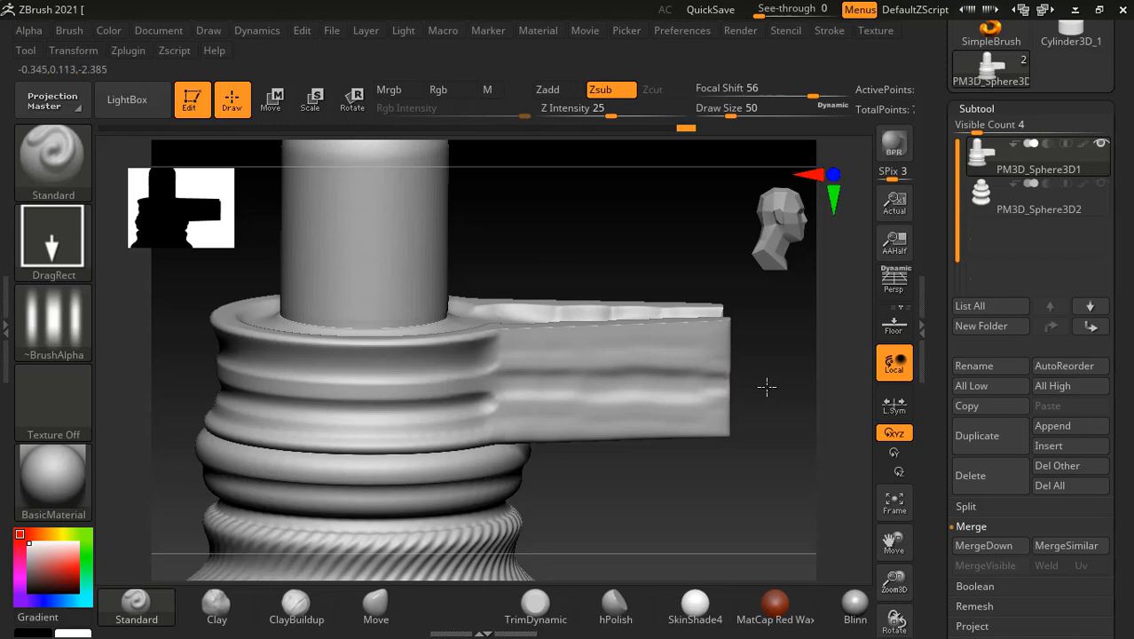
mouse_move(753, 409)
left_mouse_down()
mouse_move(716, 471)
mouse_move(721, 488)
left_mouse_up()
key("ctrl")
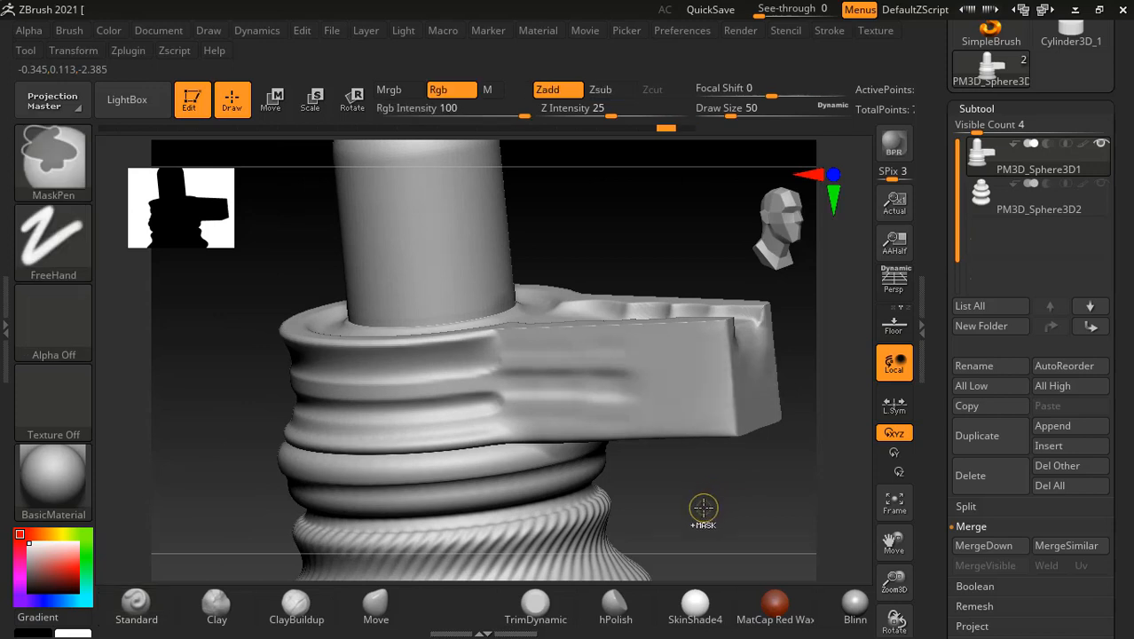
mouse_move(713, 519)
left_mouse_down()
mouse_move(731, 519)
mouse_move(735, 503)
left_mouse_up()
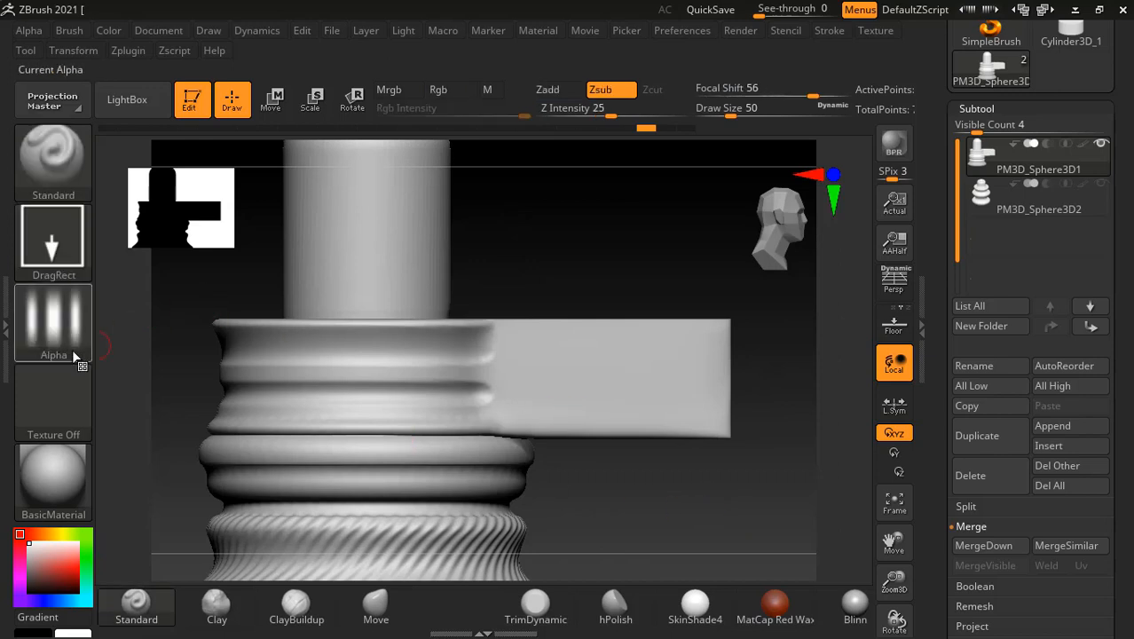
Invert the current brush alpha and stamp an impression on the spout's side face where it meets the ringed base.
mouse_move(60, 353)
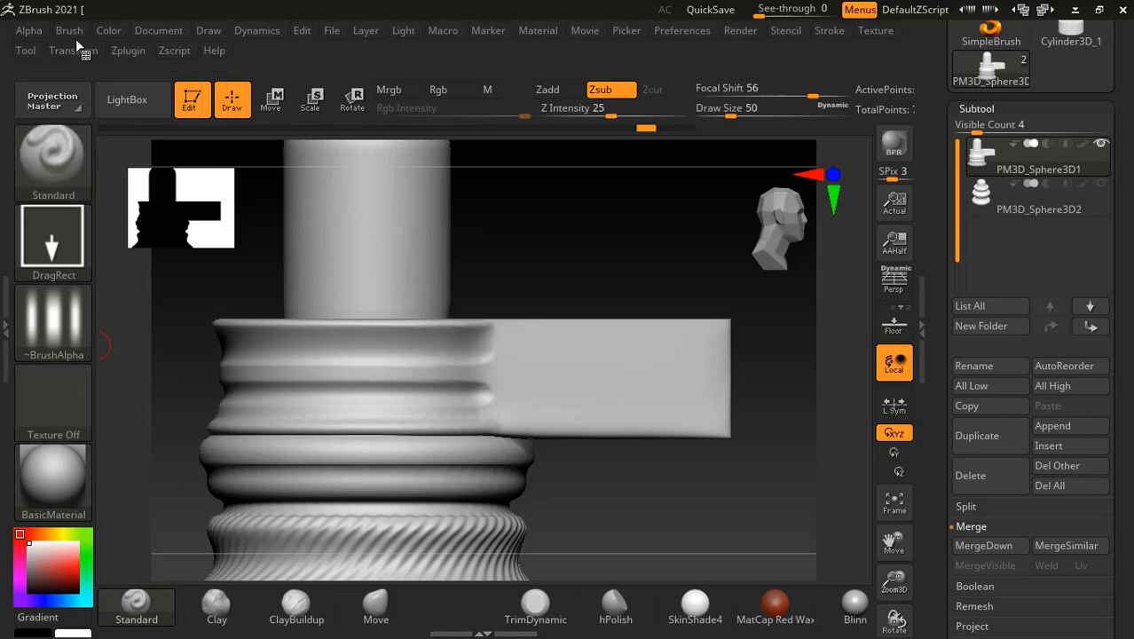
left_click(28, 31)
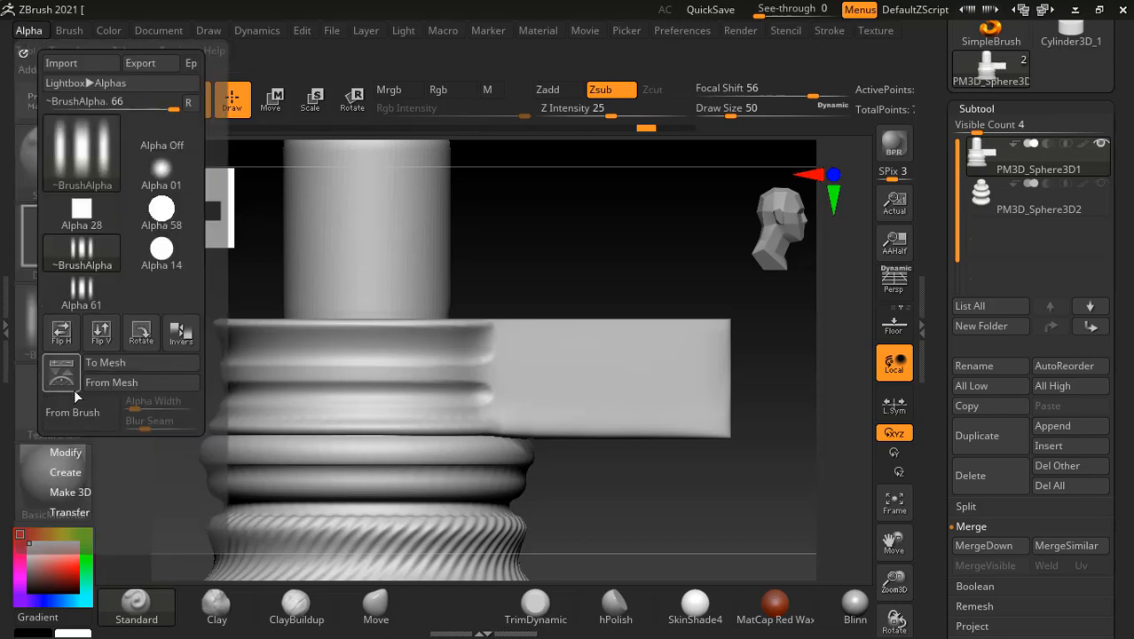
left_click(181, 334)
mouse_move(524, 383)
left_mouse_down()
mouse_move(508, 375)
mouse_move(559, 388)
mouse_move(580, 378)
left_mouse_up()
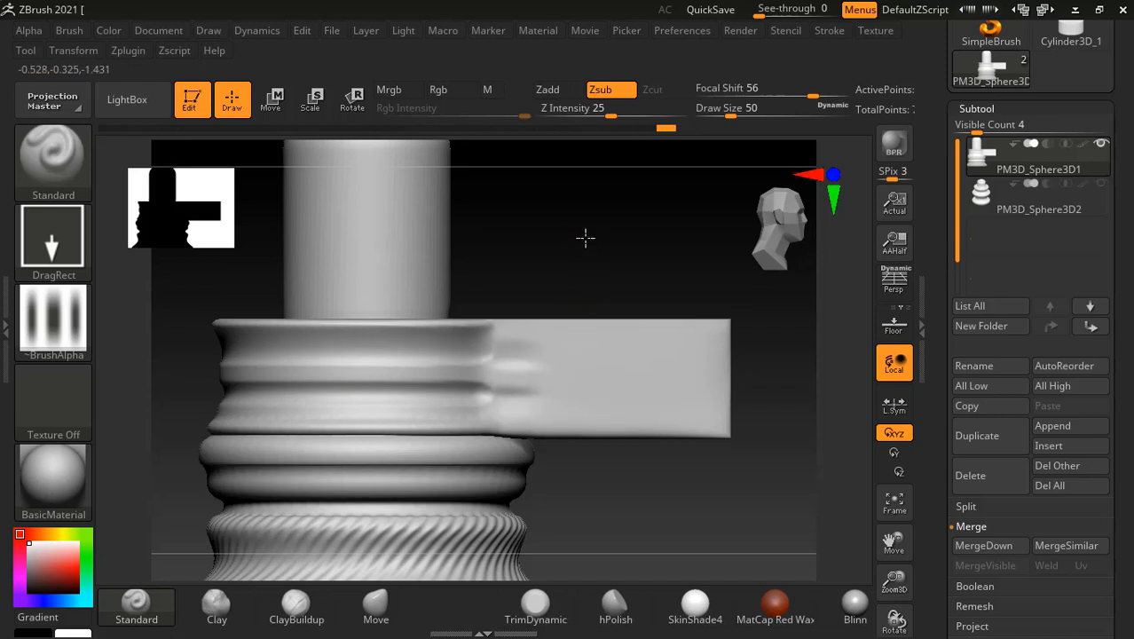
Continue the inverted-alpha impressions along the spout's side face until the horizontal grooves reach its outer end.
left_click_drag(583, 235, 620, 298, "alt")
mouse_move(549, 384)
left_mouse_down("shift")
mouse_move(519, 370)
mouse_move(606, 392)
mouse_move(575, 390)
mouse_move(691, 393)
left_mouse_up("shift")
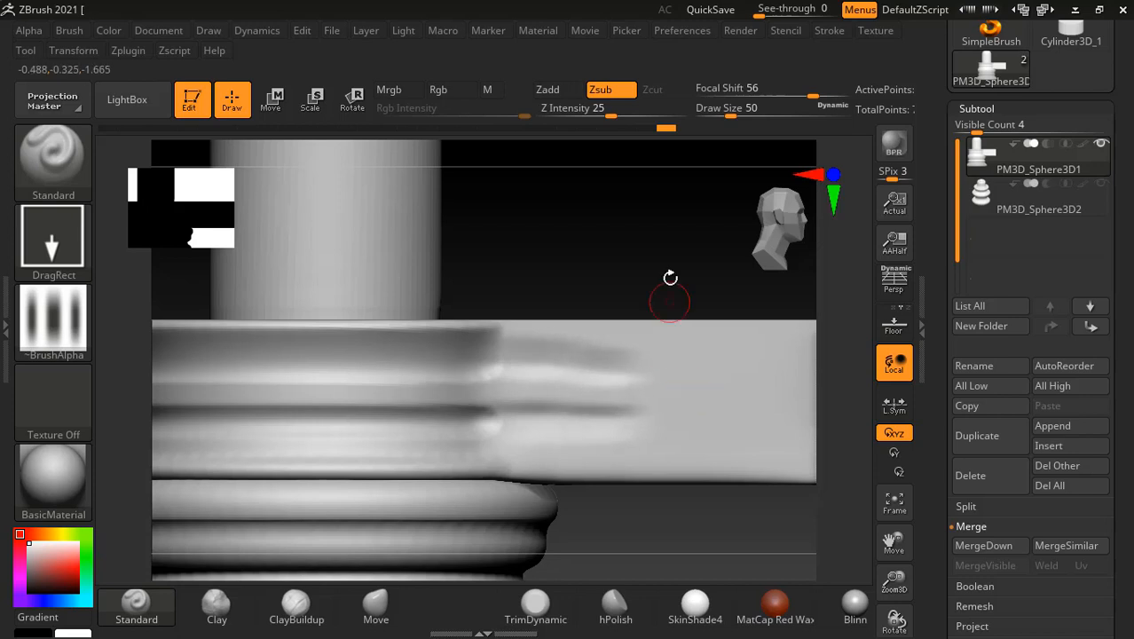
left_click_drag(671, 275, 594, 257)
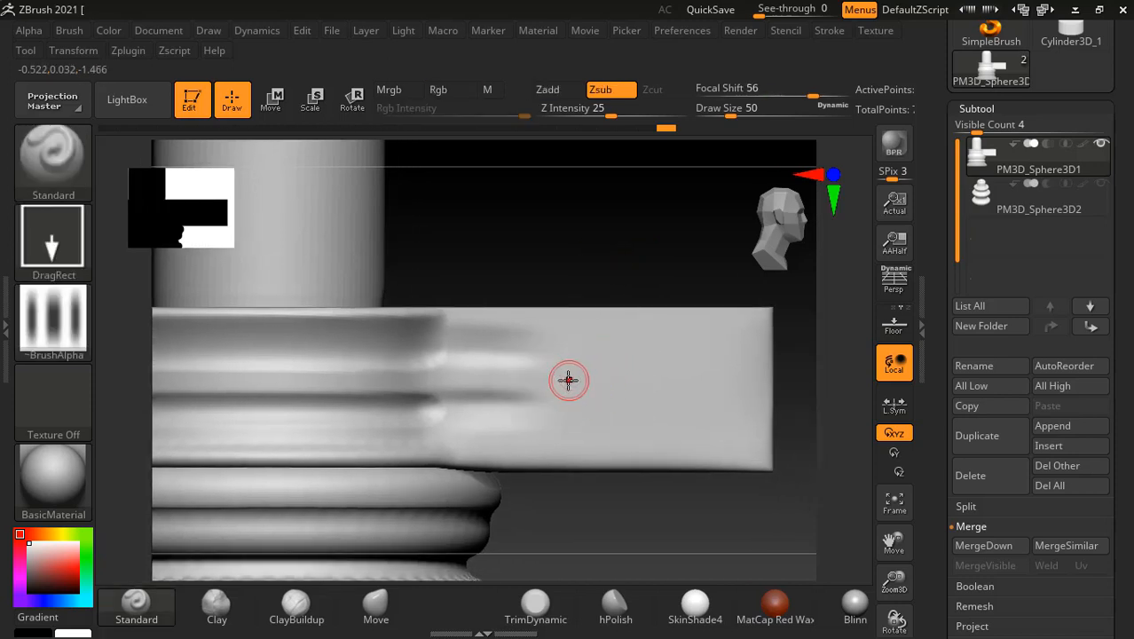
mouse_move(534, 372)
left_mouse_down()
mouse_move(606, 366)
mouse_move(617, 382)
mouse_move(637, 382)
left_mouse_up()
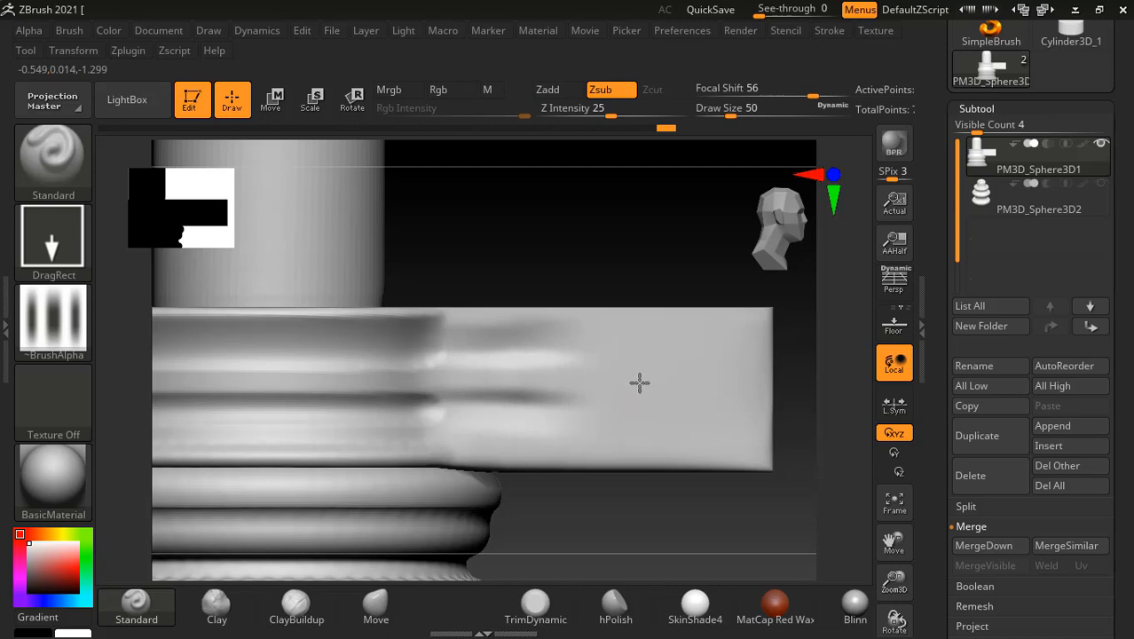
mouse_move(637, 383)
left_mouse_down()
mouse_move(617, 375)
mouse_move(673, 387)
mouse_move(811, 383)
left_mouse_up()
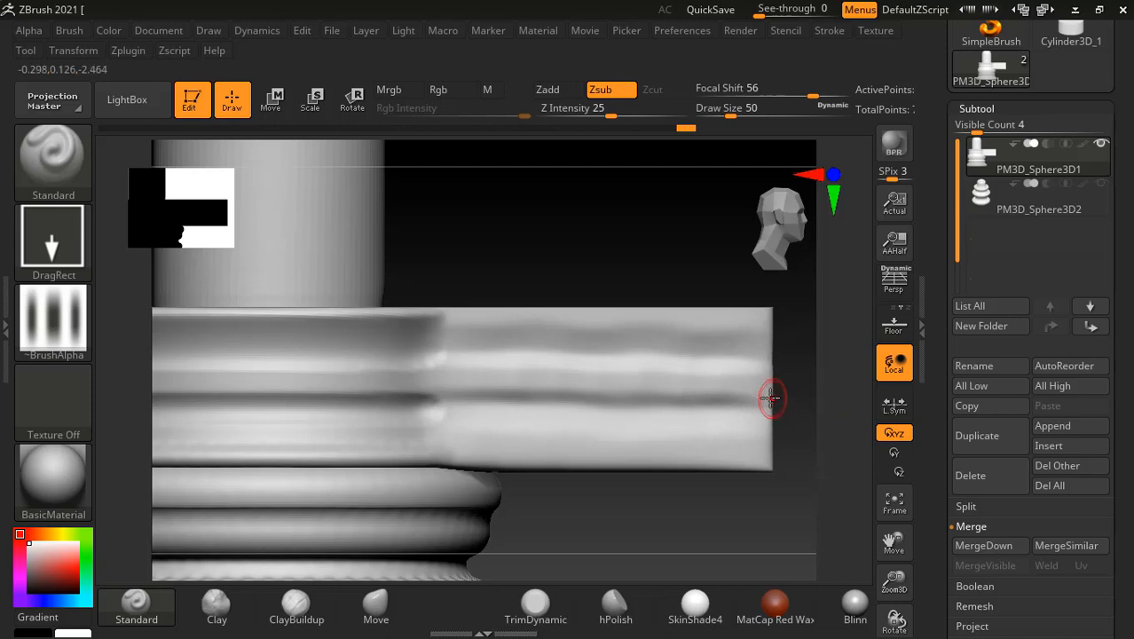
left_click_drag(765, 385, 809, 387)
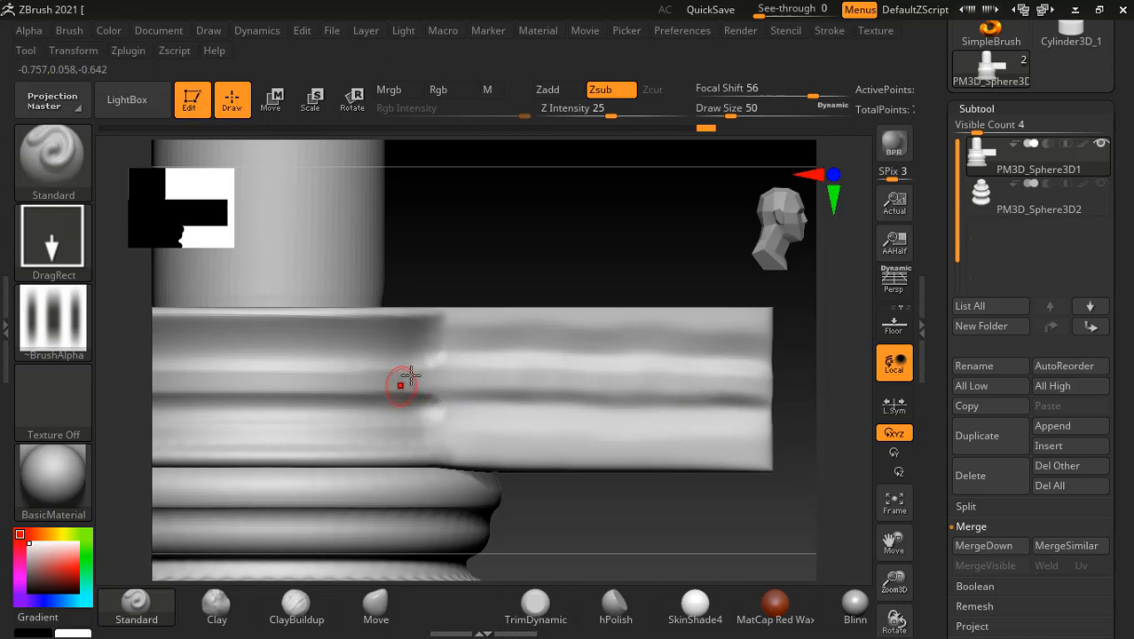
Stamp over the start of the spout's grooves and smooth the joint with the base rings.
left_click_drag(468, 381, 521, 377)
left_click_drag(559, 257, 570, 233)
left_click_drag(454, 362, 391, 375, "shift")
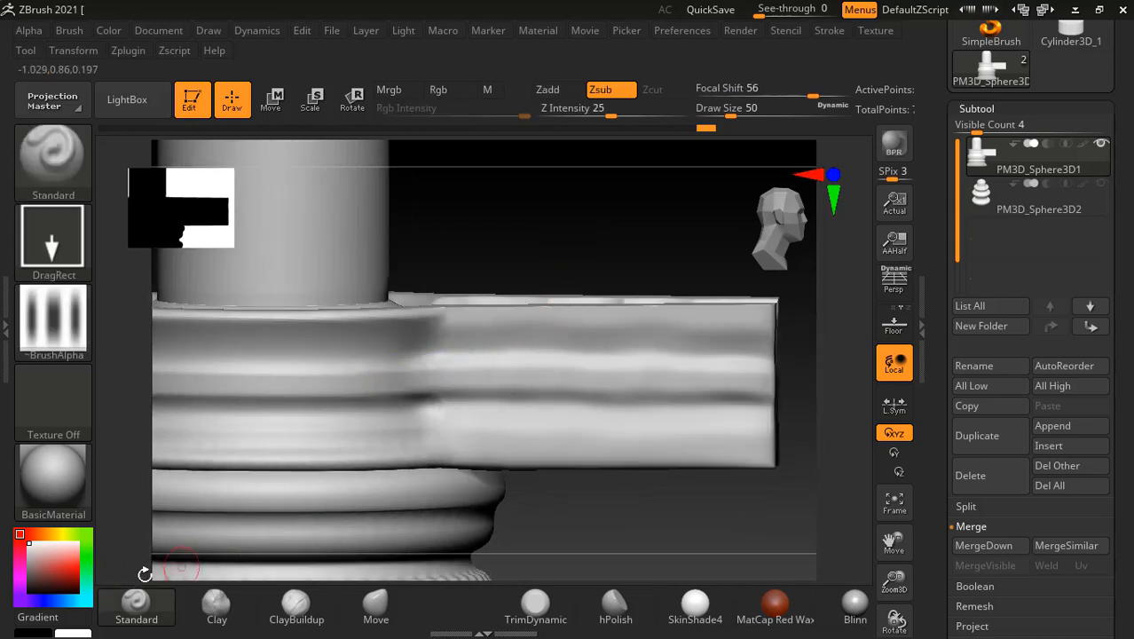
Switch the Standard brush to the FreeHand stroke and set its alpha to Alpha Off.
left_click(60, 243)
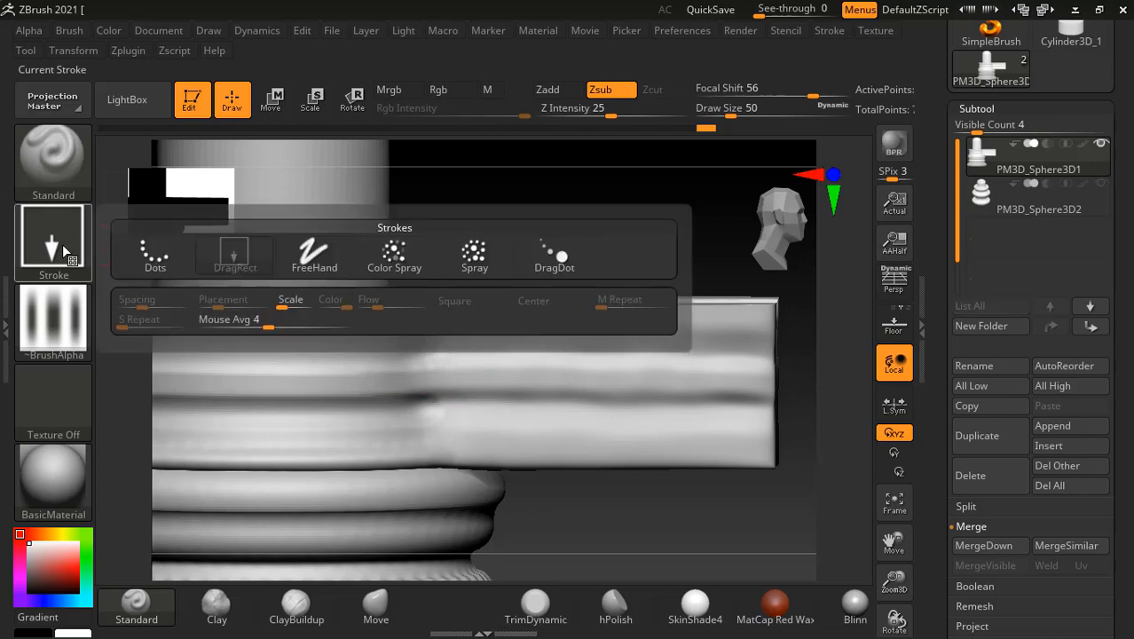
left_click(315, 254)
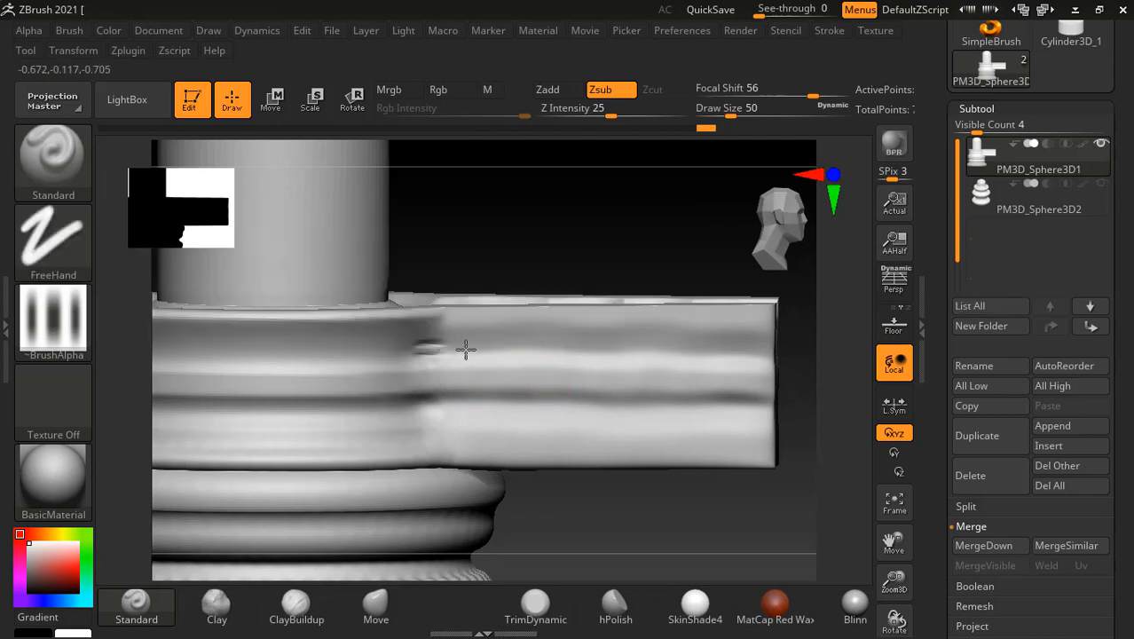
left_click_drag(425, 374, 683, 372)
left_click(88, 329)
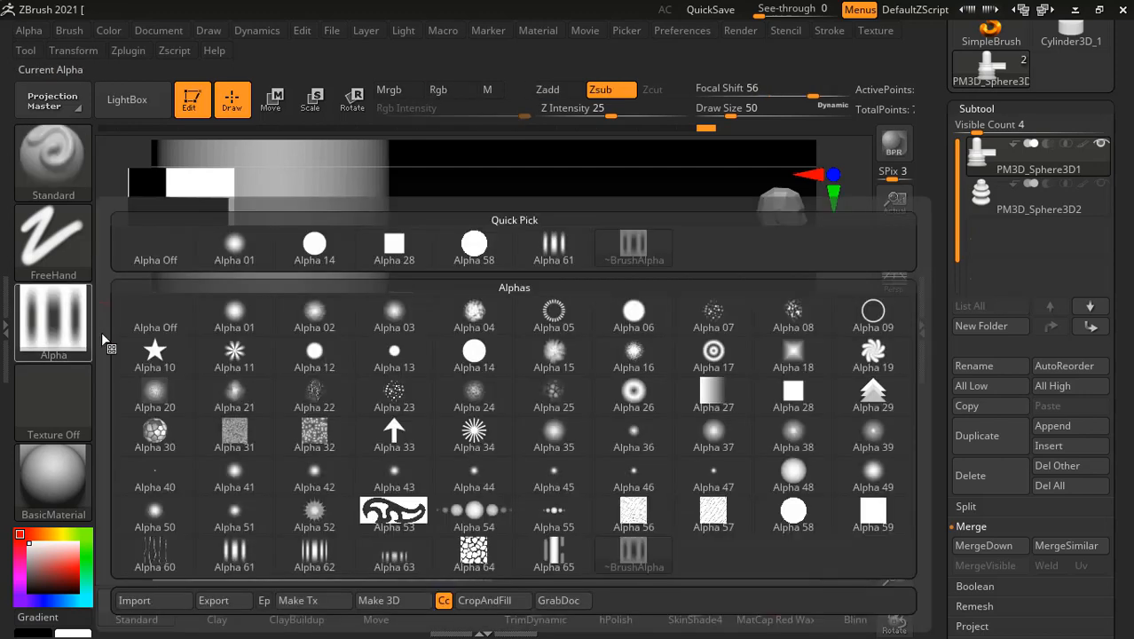
left_click(155, 315)
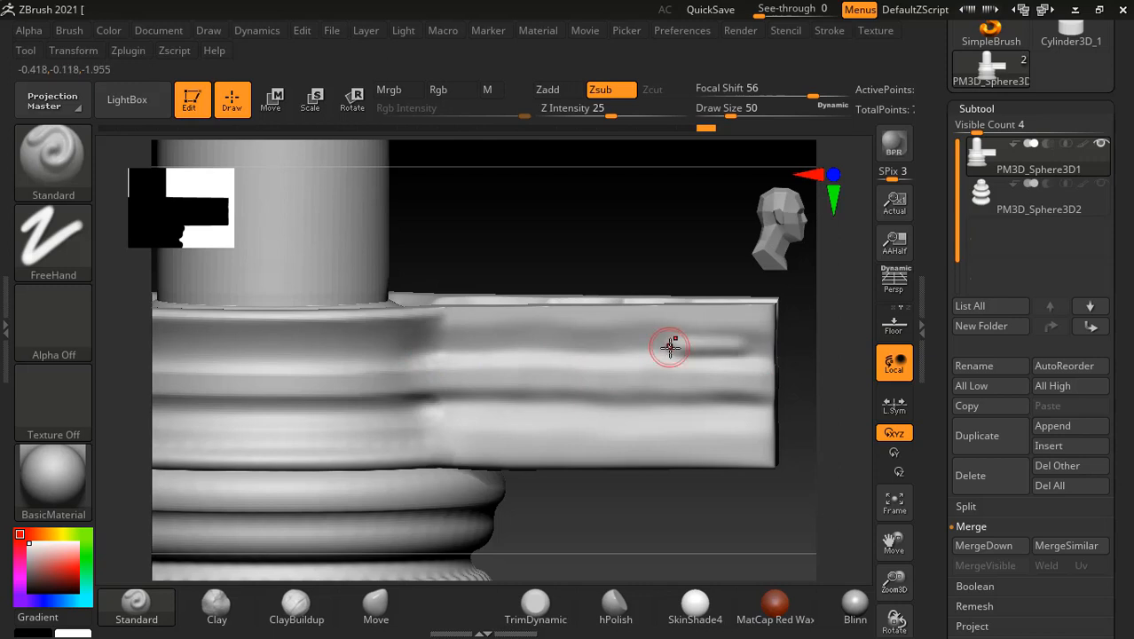
Carve a freehand Zsub groove along the upper part of the spout's side face at Z Intensity 25, redoing the first stroke.
left_click_drag(733, 343, 476, 342)
key("ctrl+z")
left_click_drag(550, 252, 539, 253)
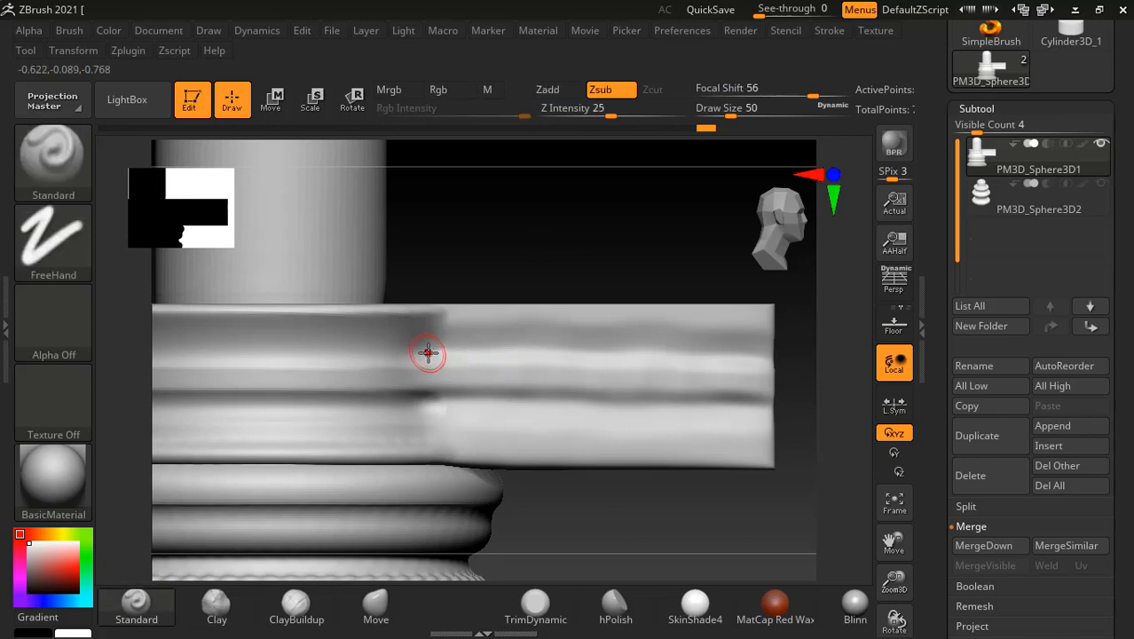
left_click_drag(427, 353, 745, 348)
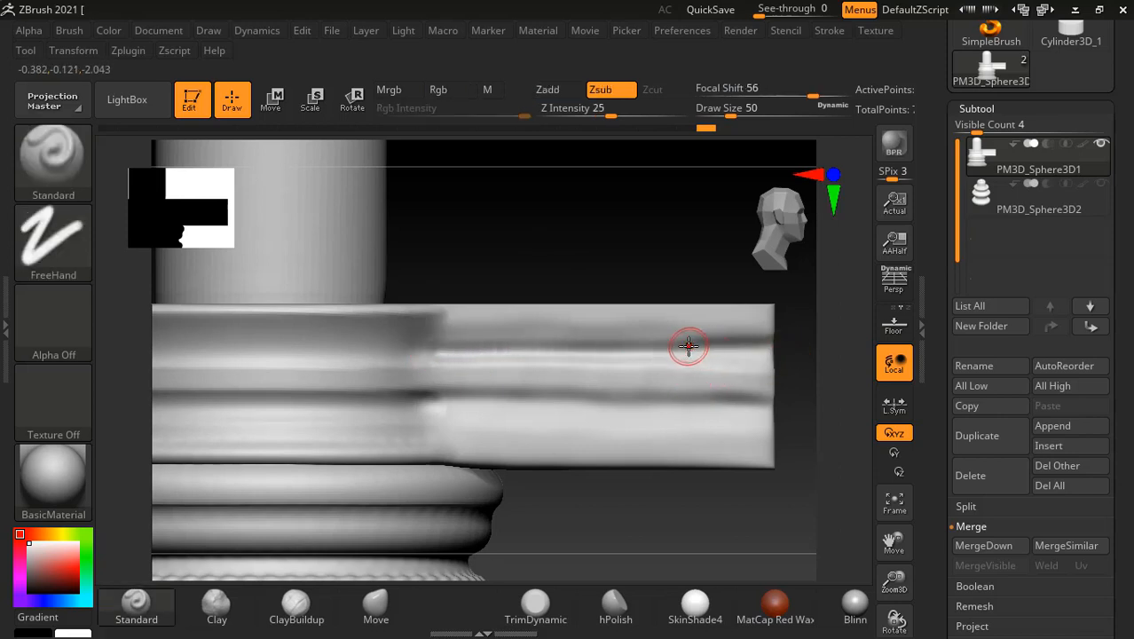
Increase the draw size to 70 and smooth the carved upper groove toward the spout's outer end.
key("]")
key("]")
key("]")
key("shift")
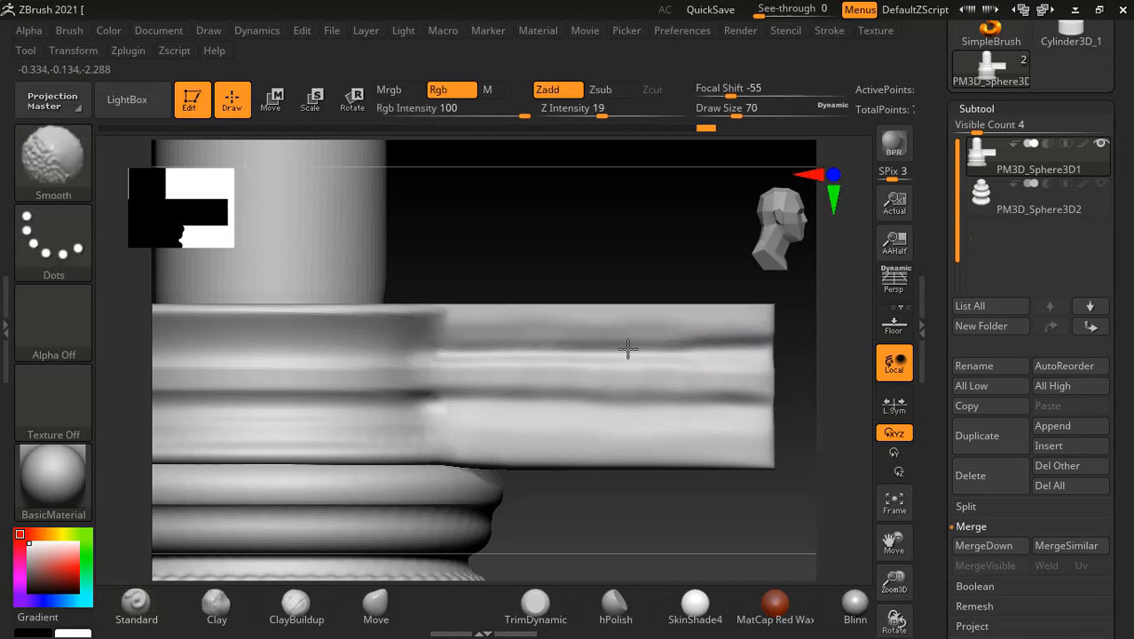
left_click_drag(628, 348, 741, 351, "shift")
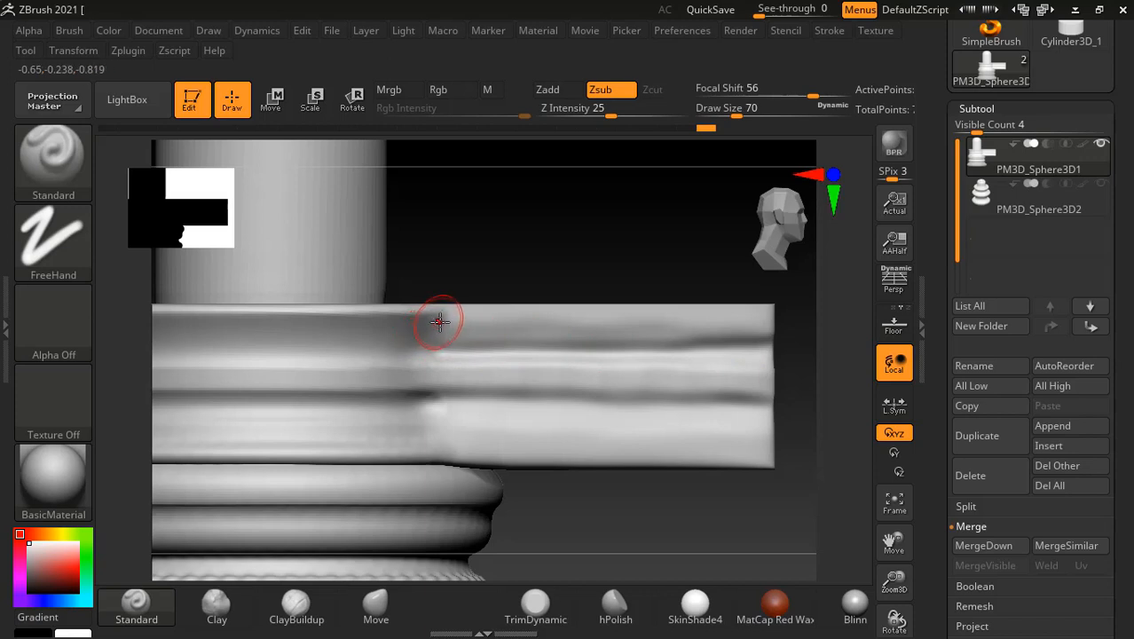
Switch the Standard brush to Zadd and try a raised band along the upper edge of the spout's side face.
left_click_drag(449, 318, 516, 319)
key("ctrl+z")
left_click(547, 89)
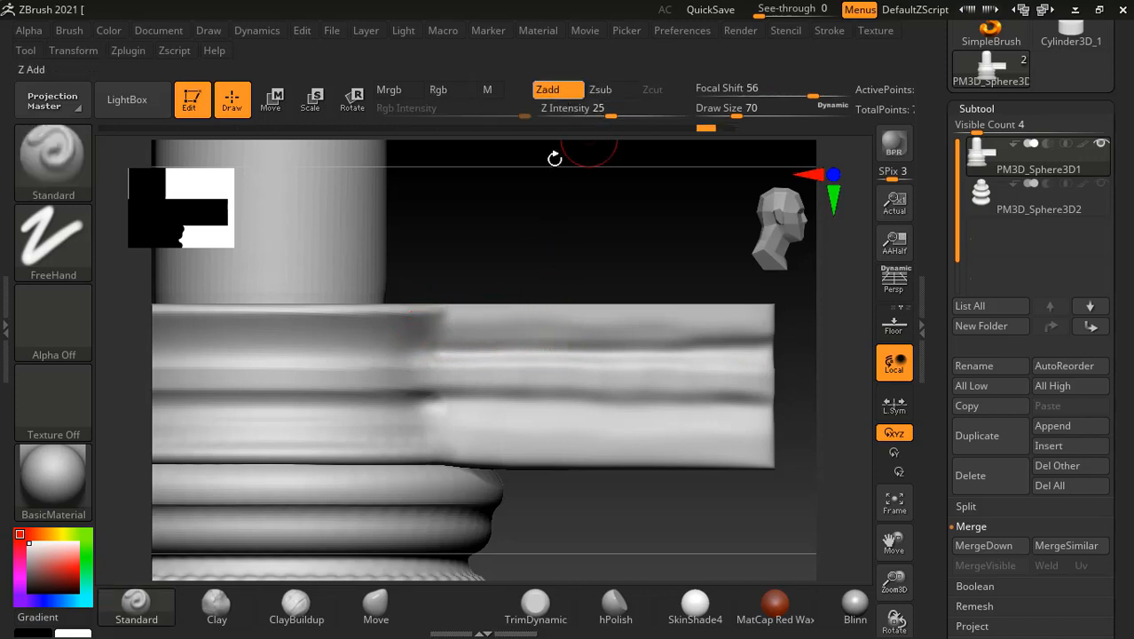
left_click_drag(451, 313, 763, 313)
key("ctrl")
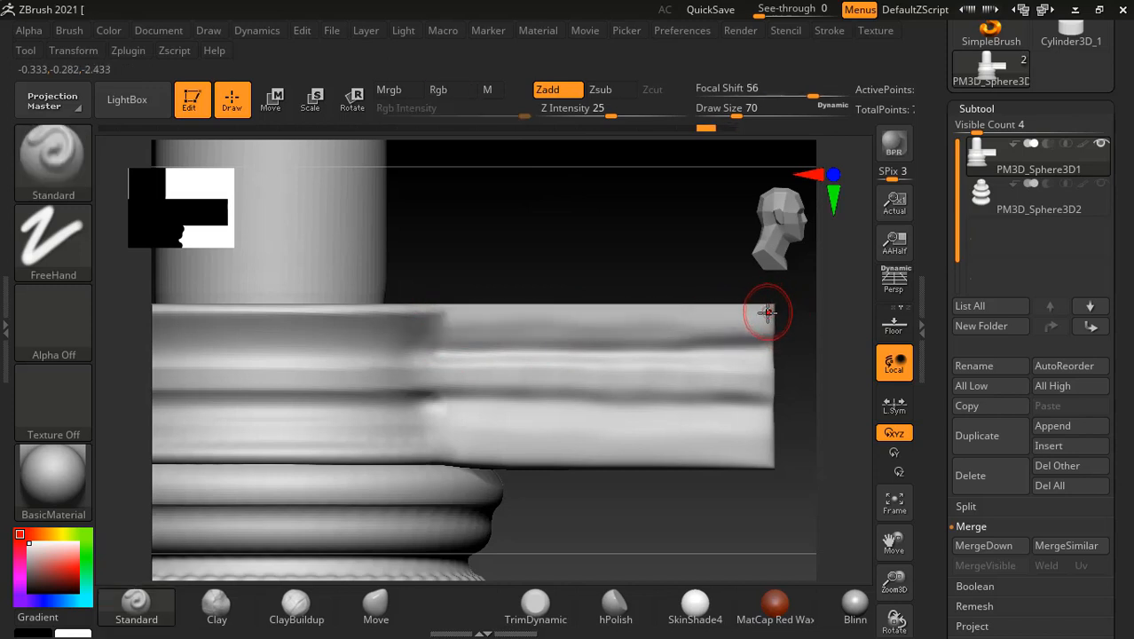
Try more raised strokes along the side face's upper edge from both ends, and undo them.
left_click_drag(686, 312, 441, 310)
left_click_drag(557, 254, 467, 243, "alt")
key("ctrl+z")
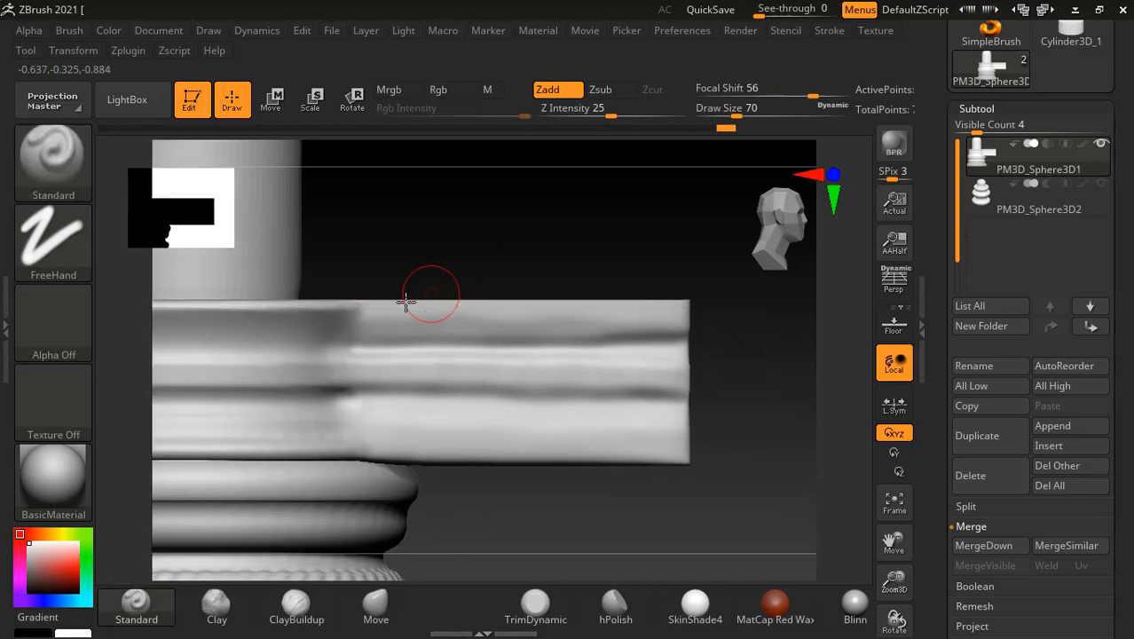
key("ctrl+z")
left_click_drag(381, 306, 570, 305)
key("ctrl+z")
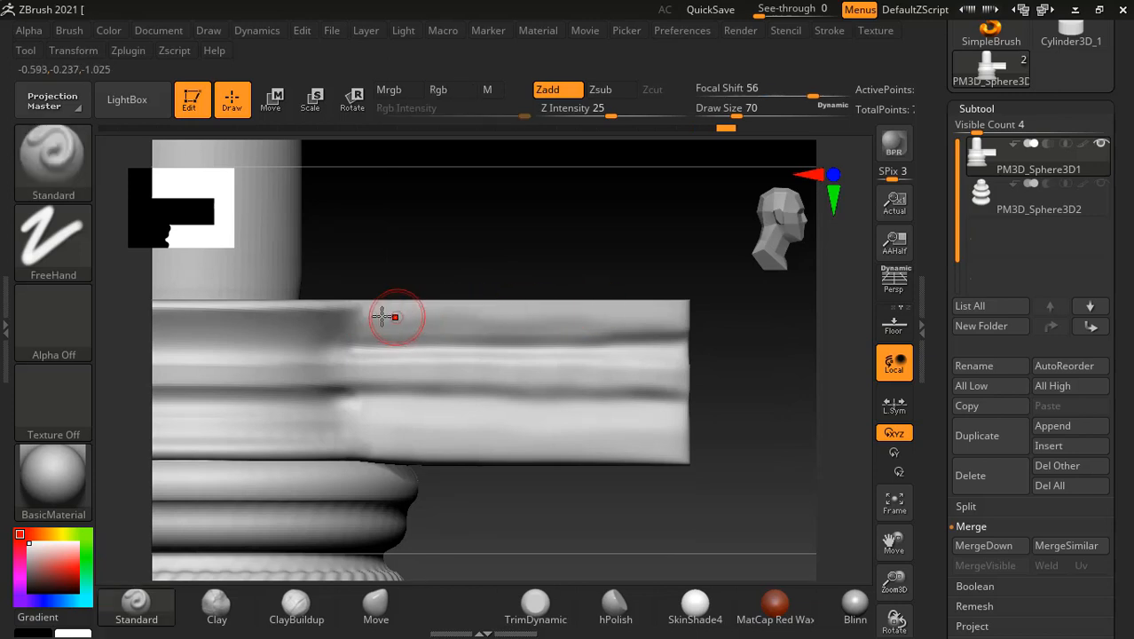
Build up a ridge along the full upper edge of the spout's side face and smooth the area beneath it.
left_click_drag(360, 309, 699, 306)
left_click_drag(641, 334, 661, 327, "shift")
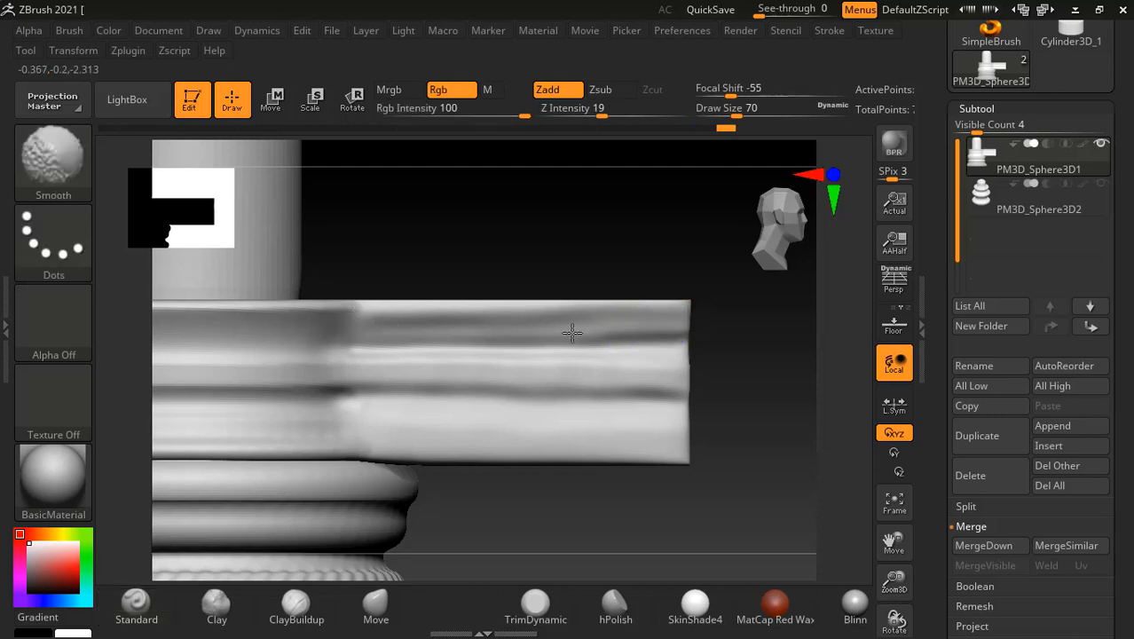
mouse_move(628, 343)
left_mouse_down("shift")
mouse_move(662, 337)
mouse_move(409, 330)
left_mouse_up("shift")
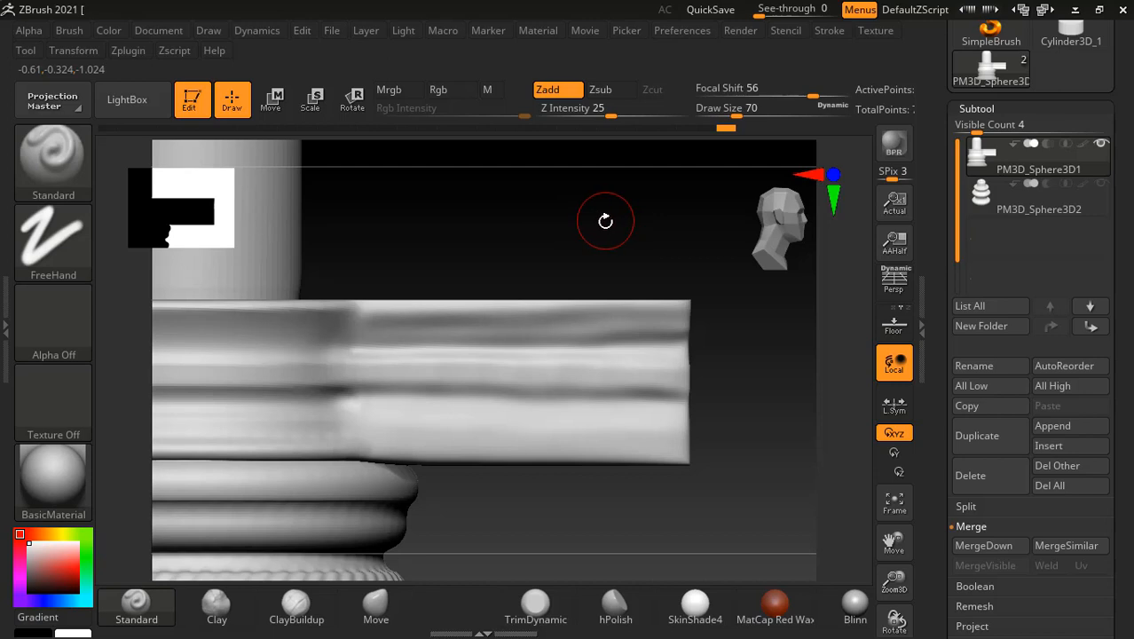
Smooth the grooves and ridges on the spout's side face at draw size 70, and switch to the TrimDynamic brush.
left_click_drag(593, 221, 632, 329)
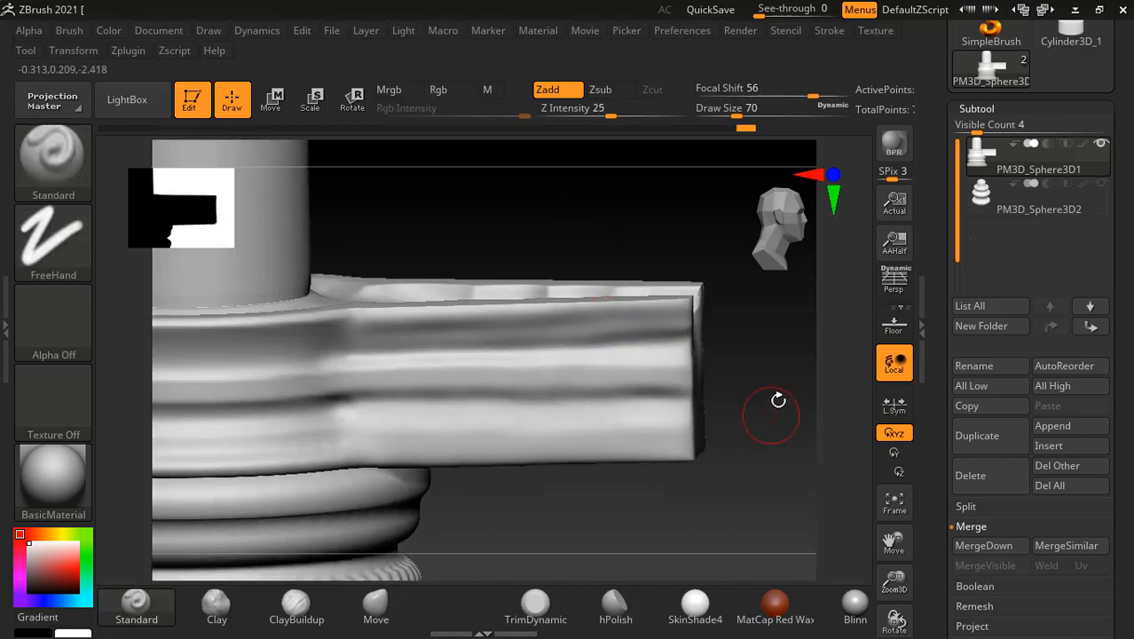
left_click_drag(782, 395, 740, 484)
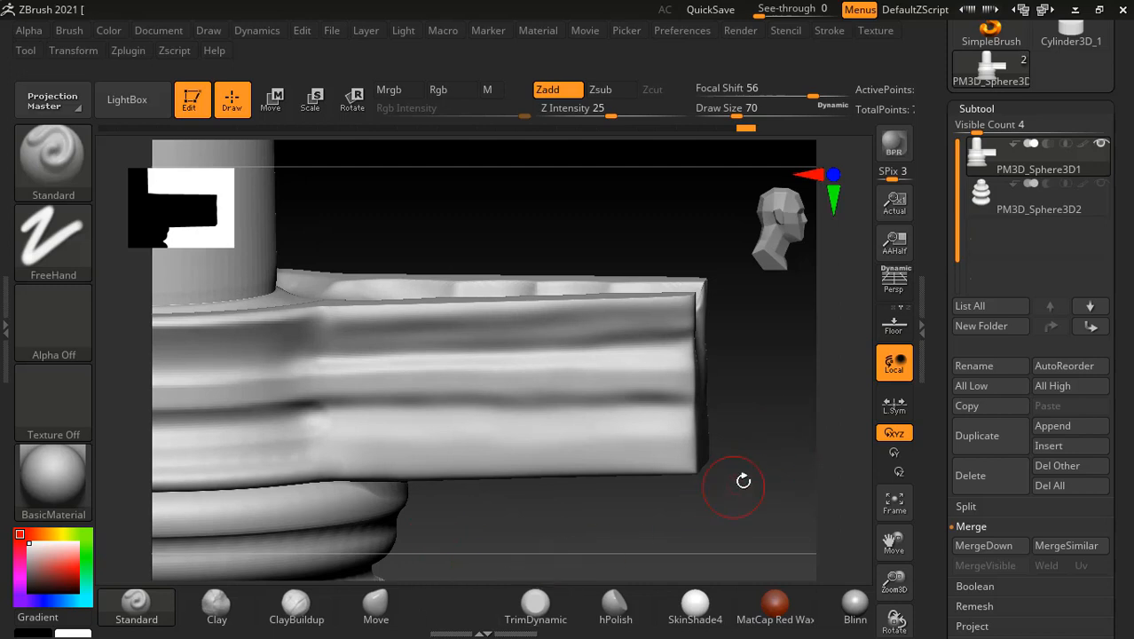
key("shift")
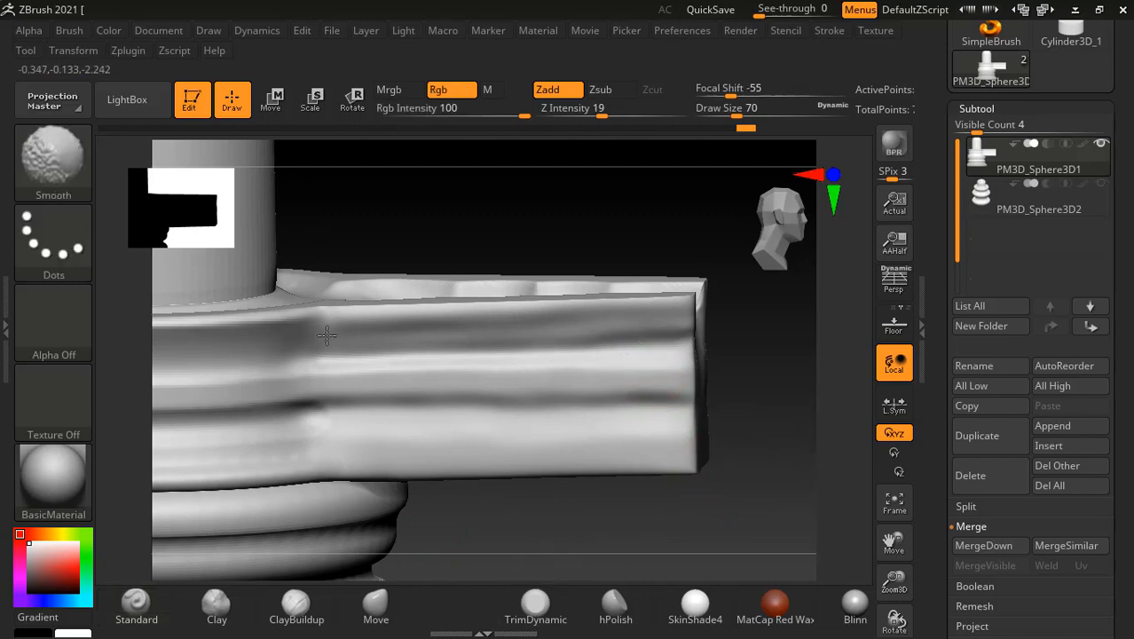
left_click_drag(663, 364, 668, 365, "shift")
left_click_drag(770, 398, 758, 372)
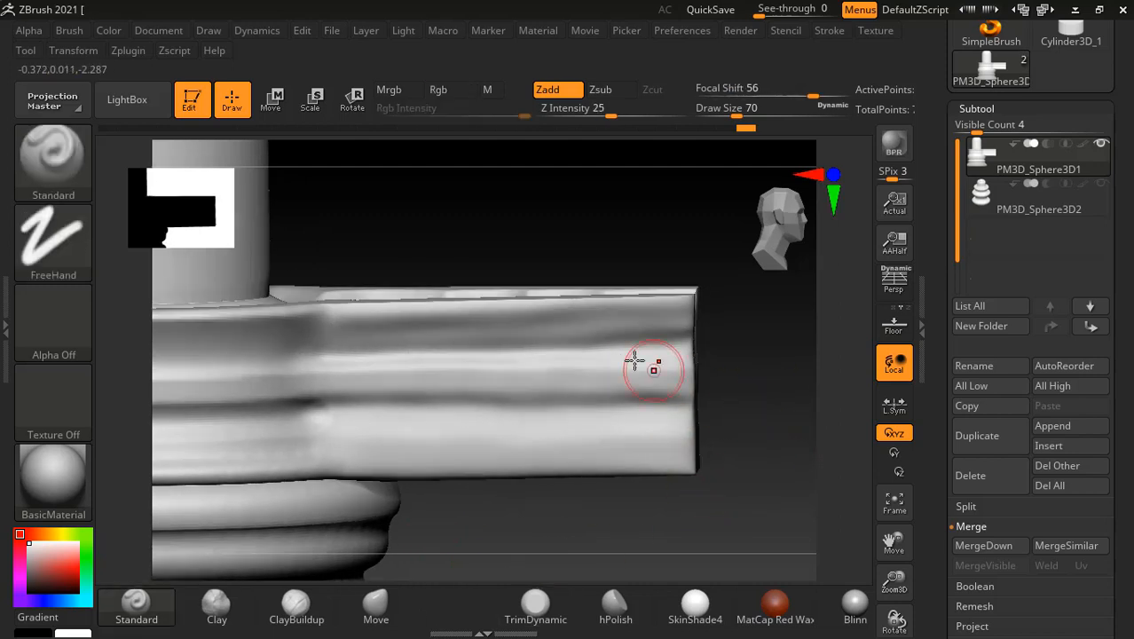
left_click(534, 605)
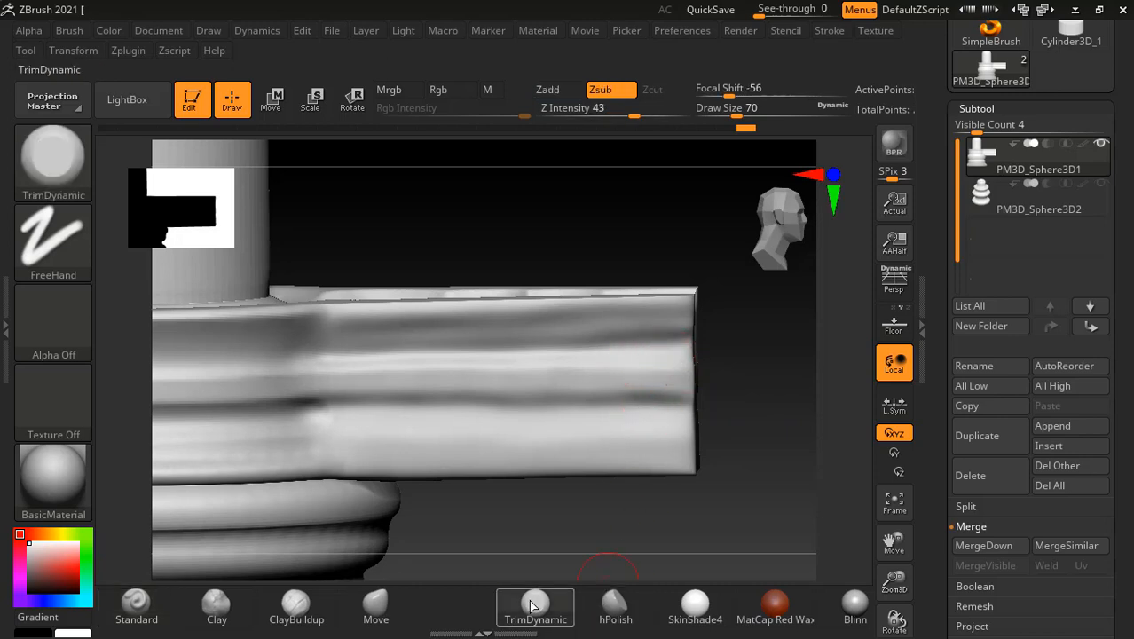
Flatten the upper groove along the spout's side face with TrimDynamic and smooth its junction with the base ring and the lower groove.
left_click_drag(657, 330, 645, 327)
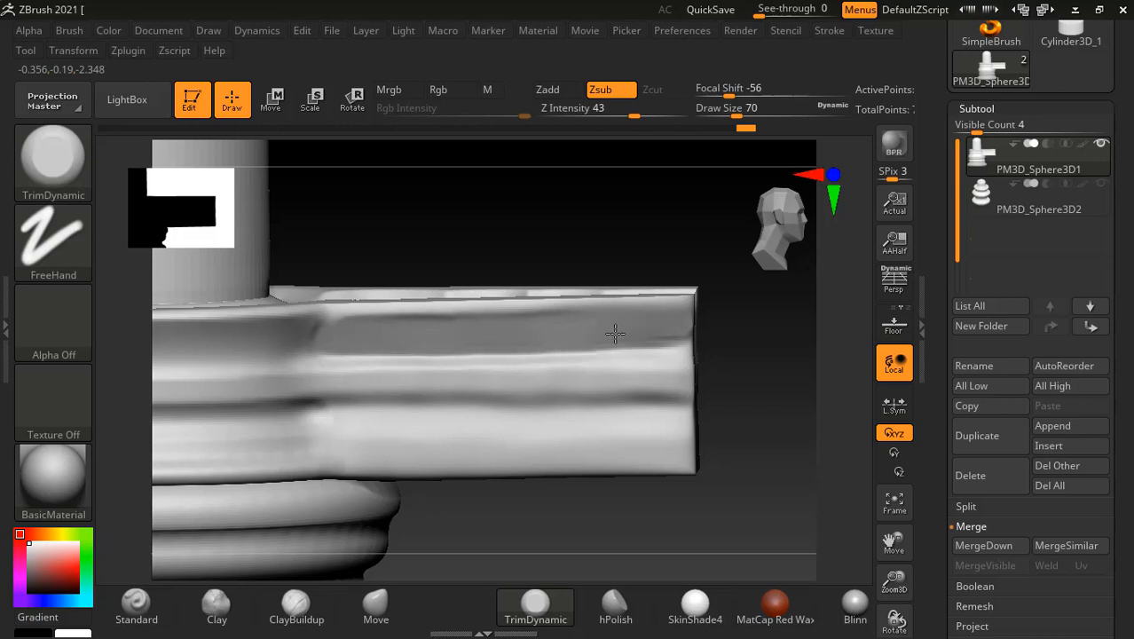
key("shift")
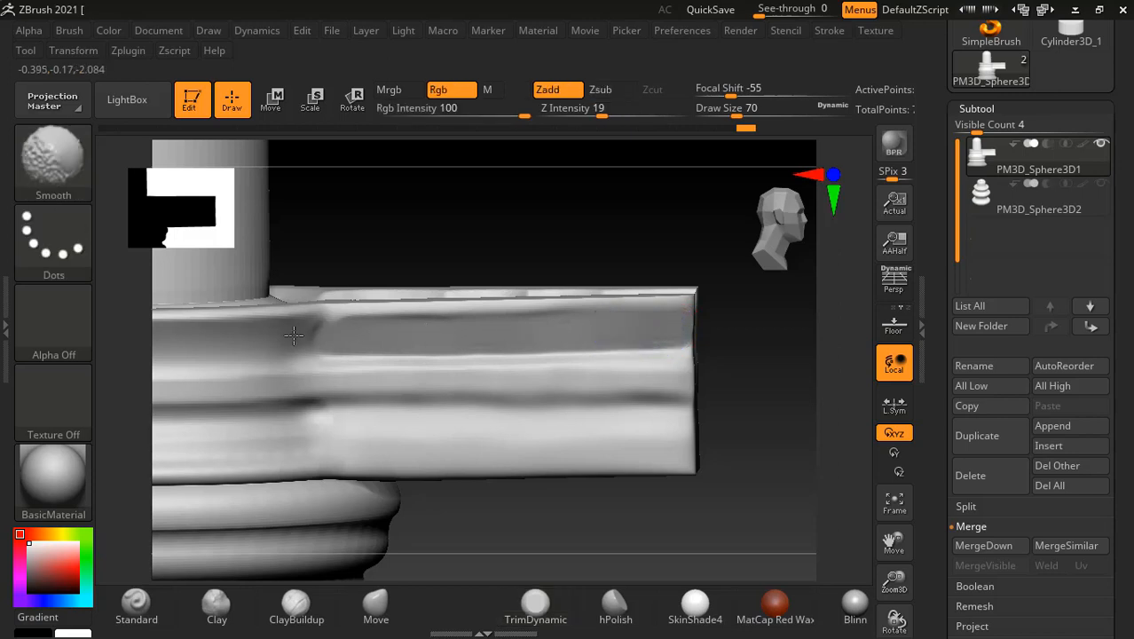
mouse_move(293, 334)
left_mouse_down("shift")
mouse_move(329, 321)
mouse_move(312, 346)
left_mouse_up("shift")
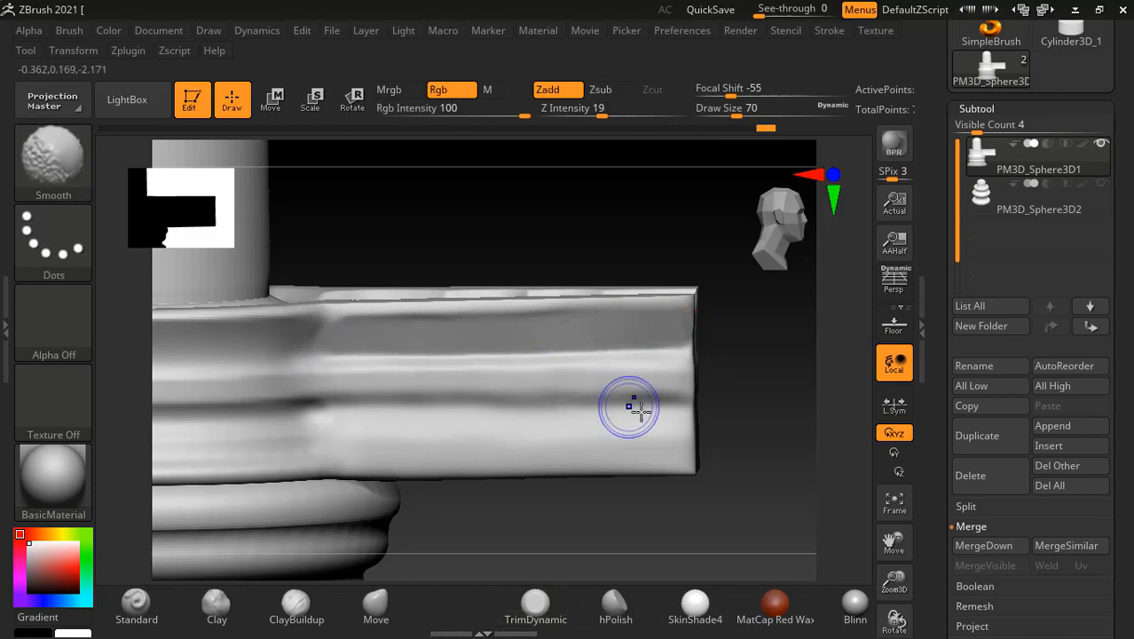
mouse_move(710, 400)
left_mouse_down()
mouse_move(749, 371)
mouse_move(705, 368)
left_mouse_up()
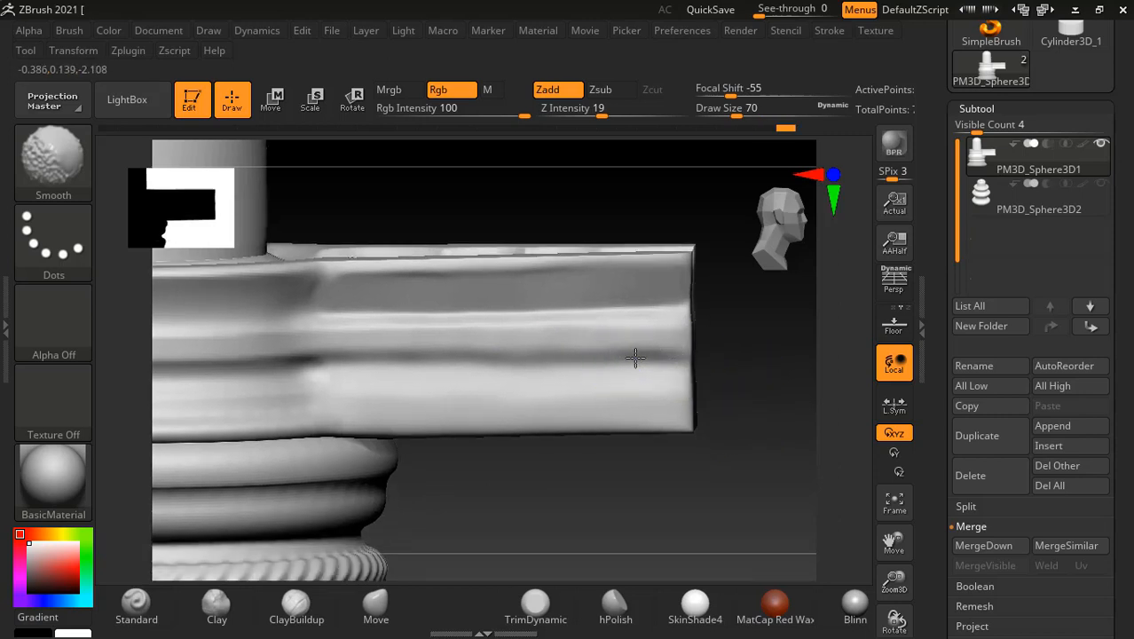
Try trimming the middle groove of the spout's side face with TrimDynamic, and undo the strokes.
mouse_move(705, 395)
left_mouse_down()
mouse_move(757, 370)
mouse_move(744, 361)
mouse_move(666, 374)
mouse_move(631, 358)
mouse_move(355, 362)
mouse_move(465, 364)
left_mouse_up()
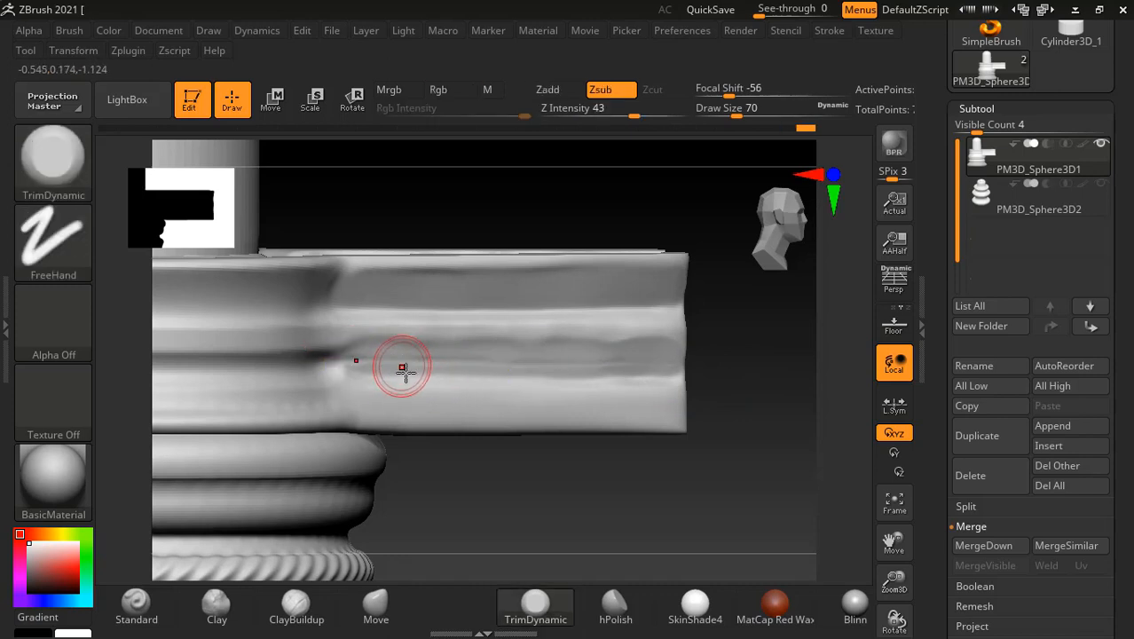
key("ctrl+z")
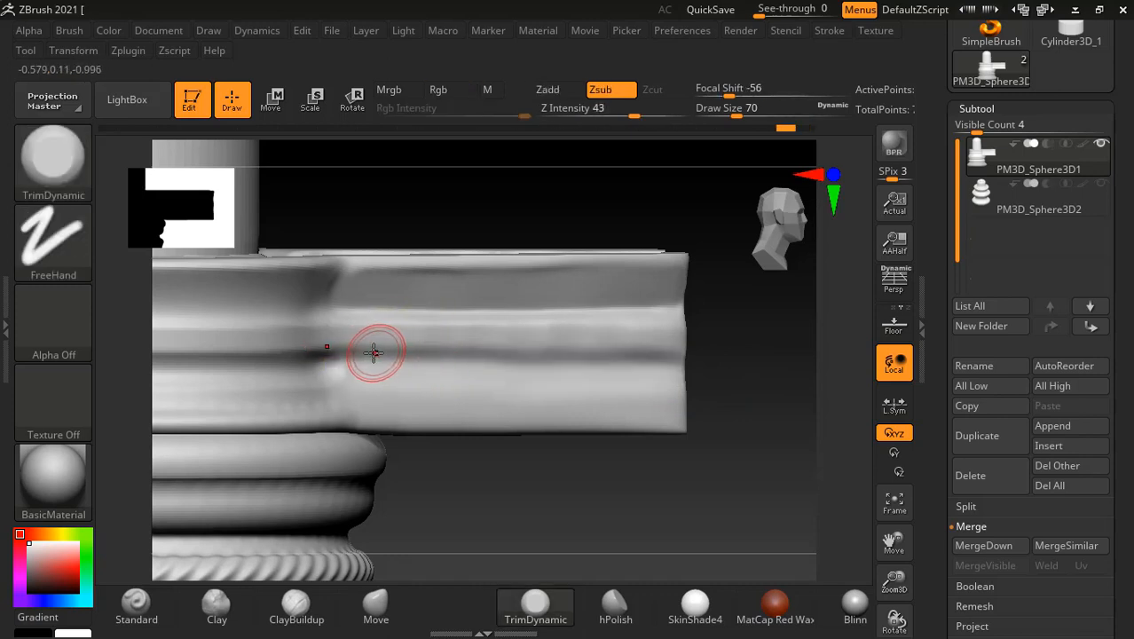
left_click_drag(370, 353, 465, 361)
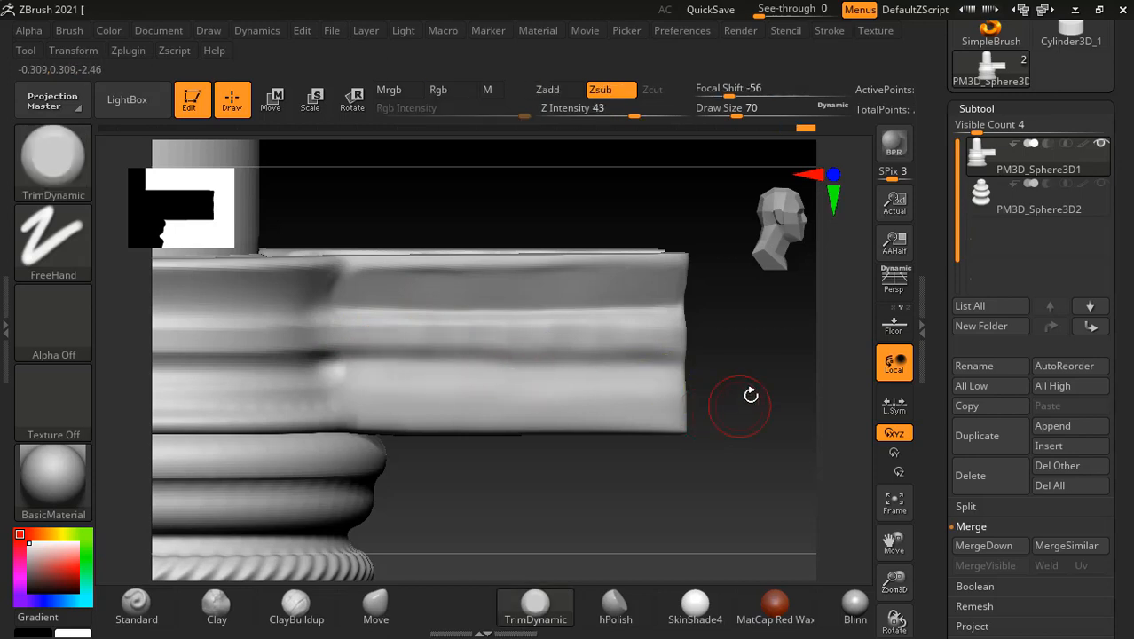
mouse_move(741, 397)
left_mouse_down()
mouse_move(746, 380)
mouse_move(765, 428)
mouse_move(729, 394)
mouse_move(648, 377)
mouse_move(377, 369)
left_mouse_up()
key("ctrl+z")
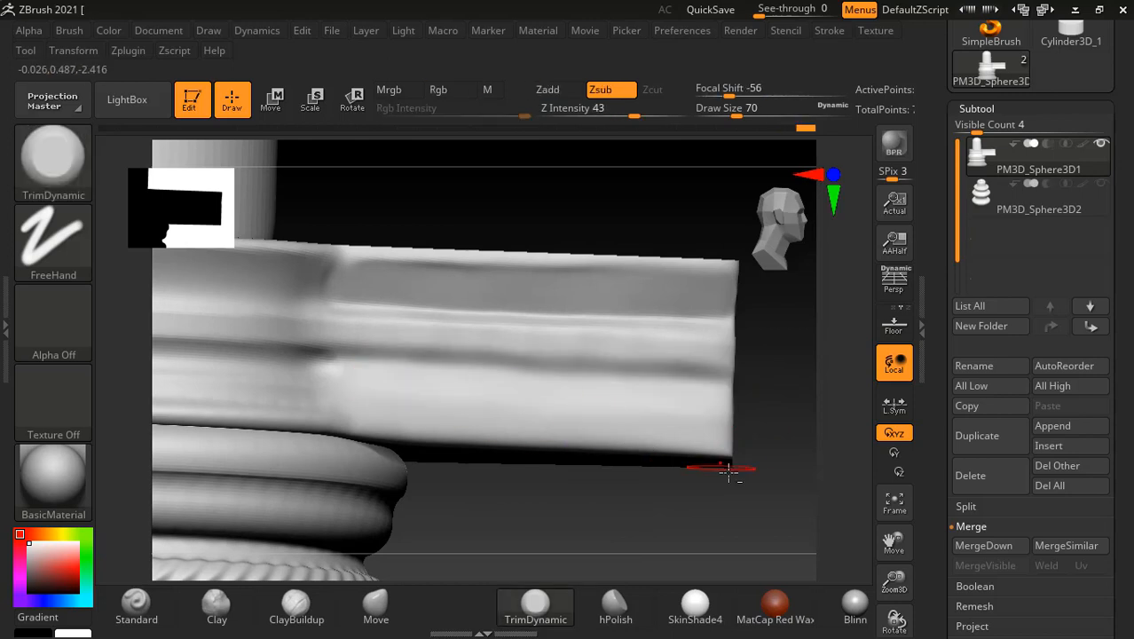
Smooth the ridge below the flattened upper band toward the spout's outer end.
left_click_drag(729, 470, 677, 522)
key("shift")
left_click_drag(631, 345, 695, 357, "shift")
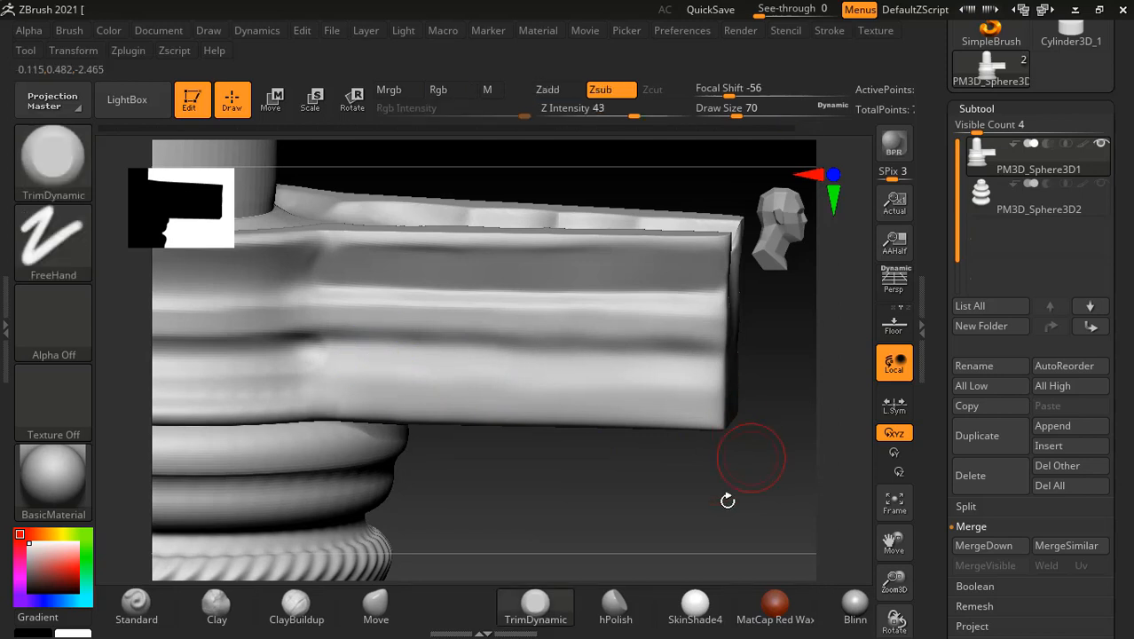
key("shift")
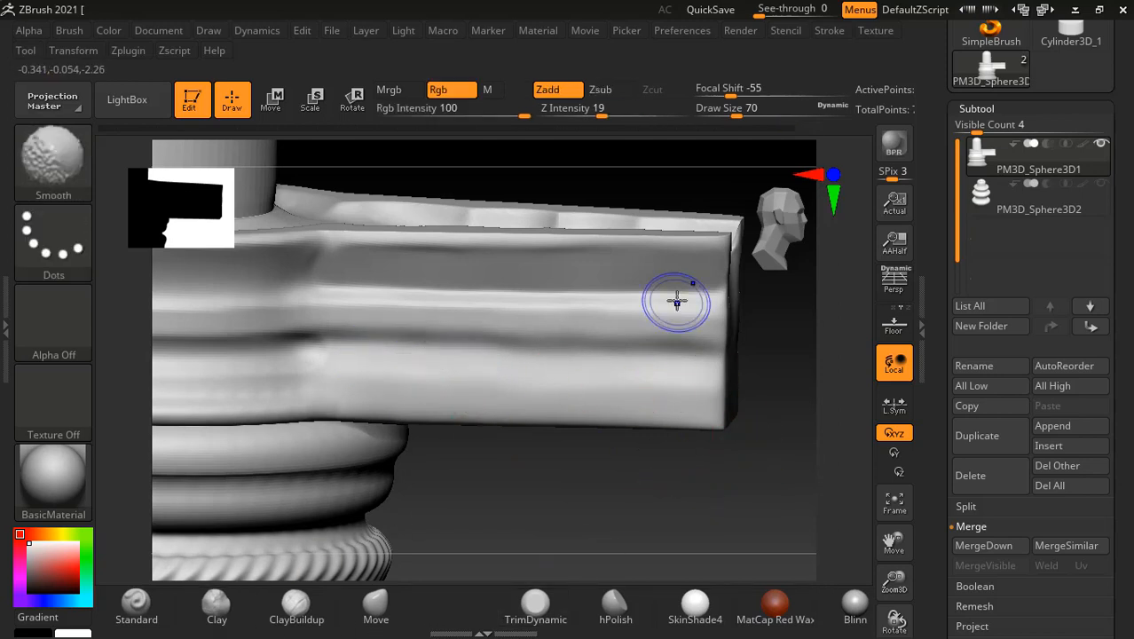
mouse_move(789, 423)
left_mouse_down()
mouse_move(795, 410)
mouse_move(667, 477)
mouse_move(678, 493)
left_mouse_up()
Deepen the middle groove along the full spout side face using the Standard brush with Zsub at draw size 49.
left_click(149, 610)
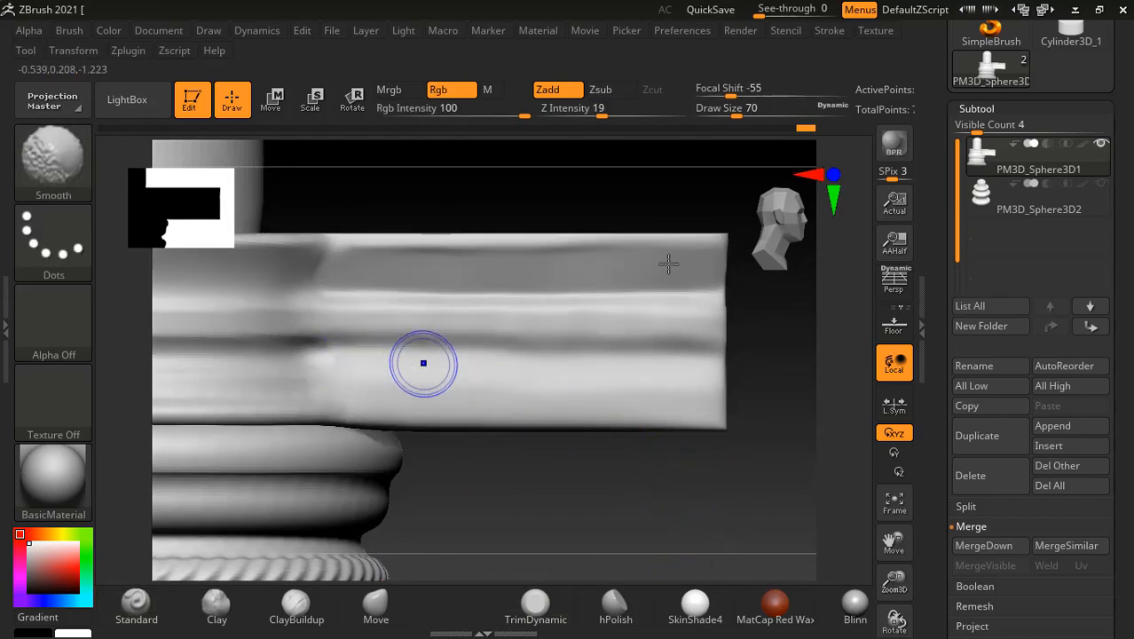
left_click_drag(731, 95, 730, 115)
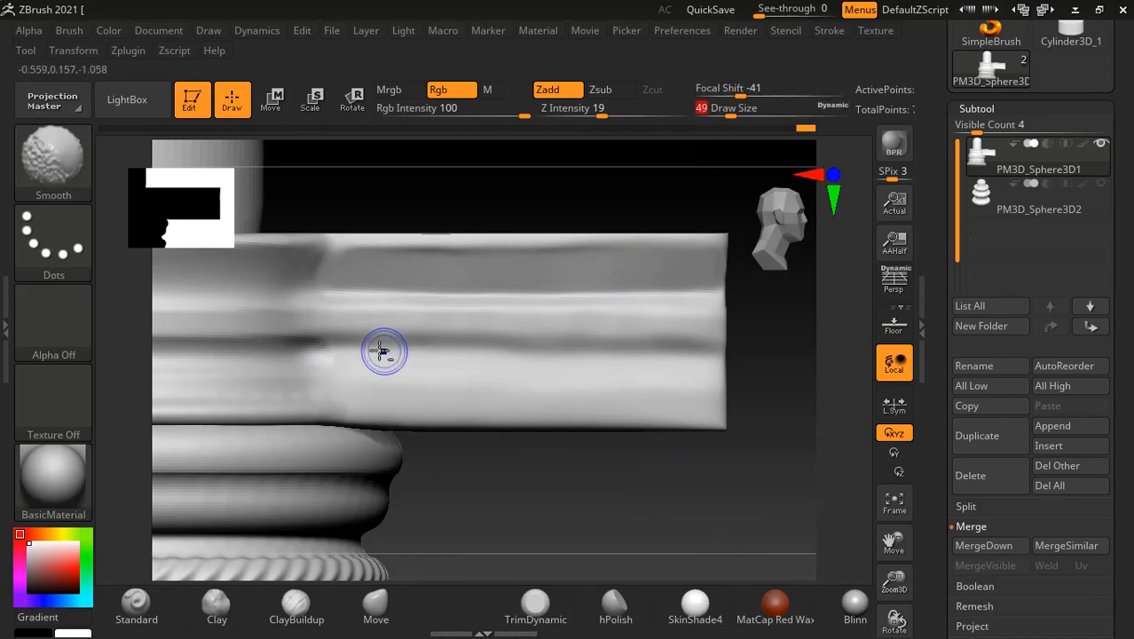
left_click_drag(567, 339, 339, 346, "shift")
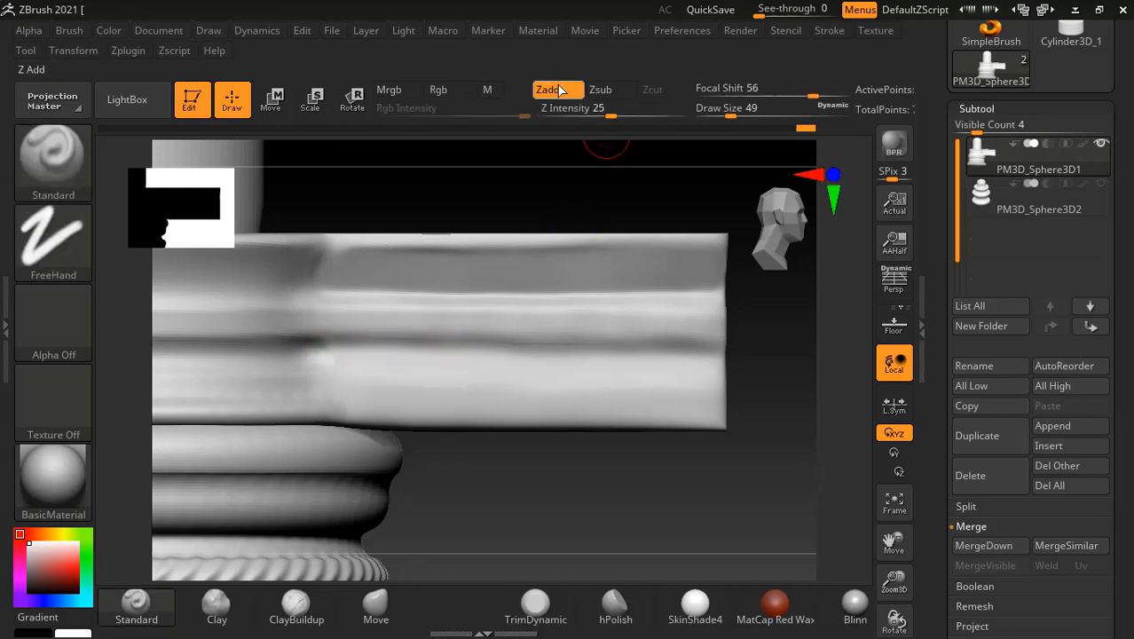
left_click(600, 90)
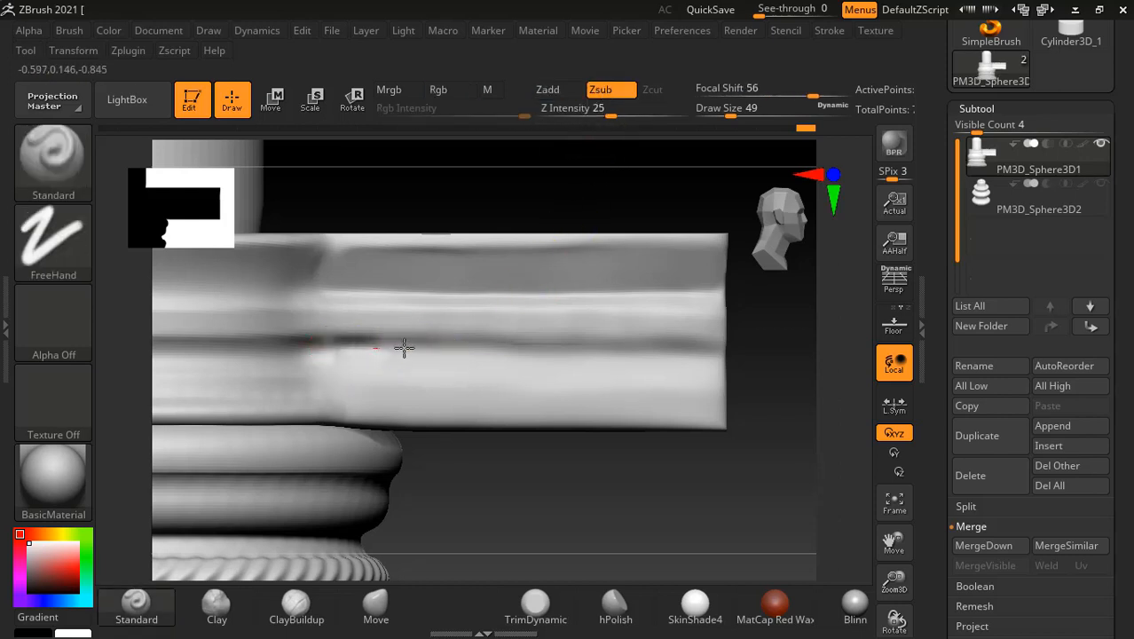
left_click_drag(404, 347, 717, 344)
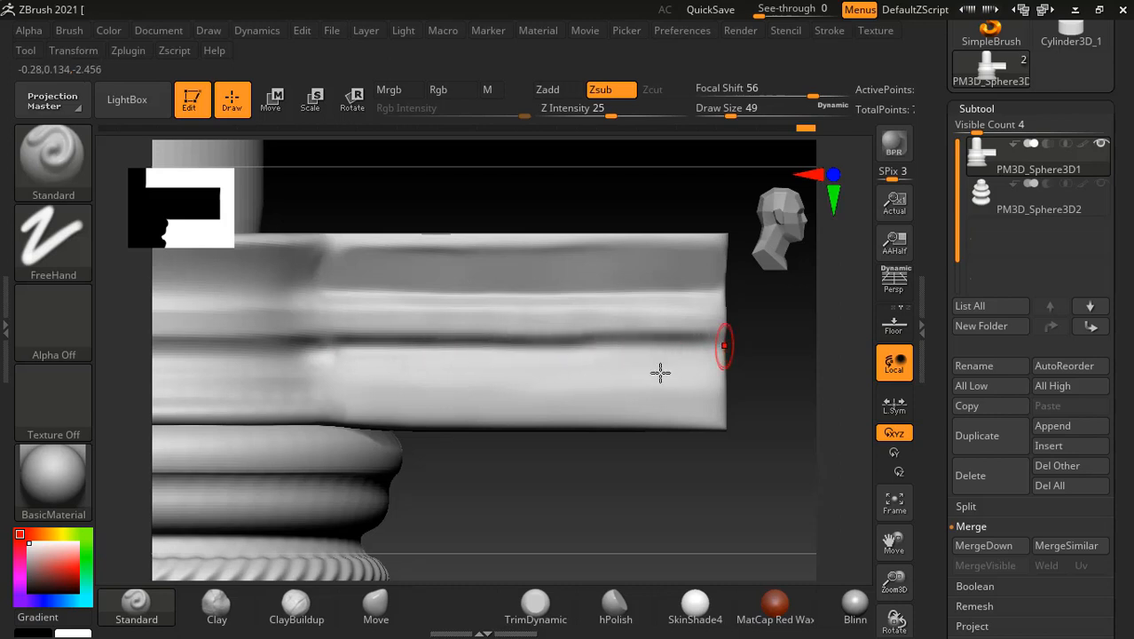
left_click_drag(348, 348, 631, 350)
key("shift")
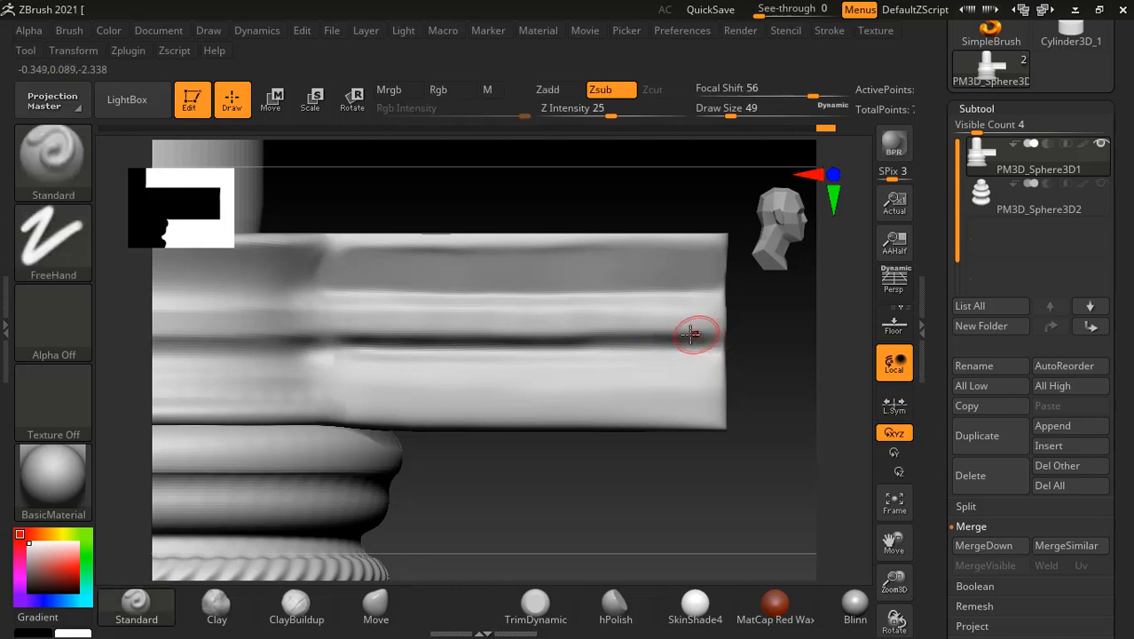
Rework the middle groove near the spout's outer end, undo the excess carving, and smooth the groove at both ends.
mouse_move(691, 333)
left_mouse_down()
mouse_move(618, 330)
mouse_move(626, 335)
left_mouse_up()
left_click_drag(729, 365, 735, 372, "ctrl")
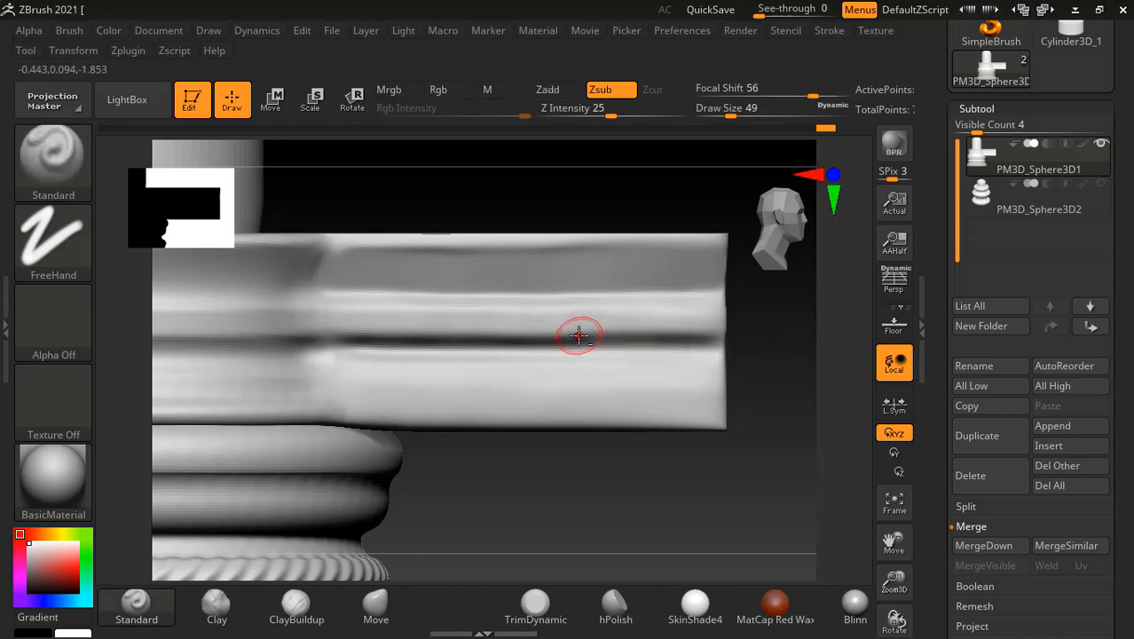
left_click_drag(577, 334, 696, 333, "shift")
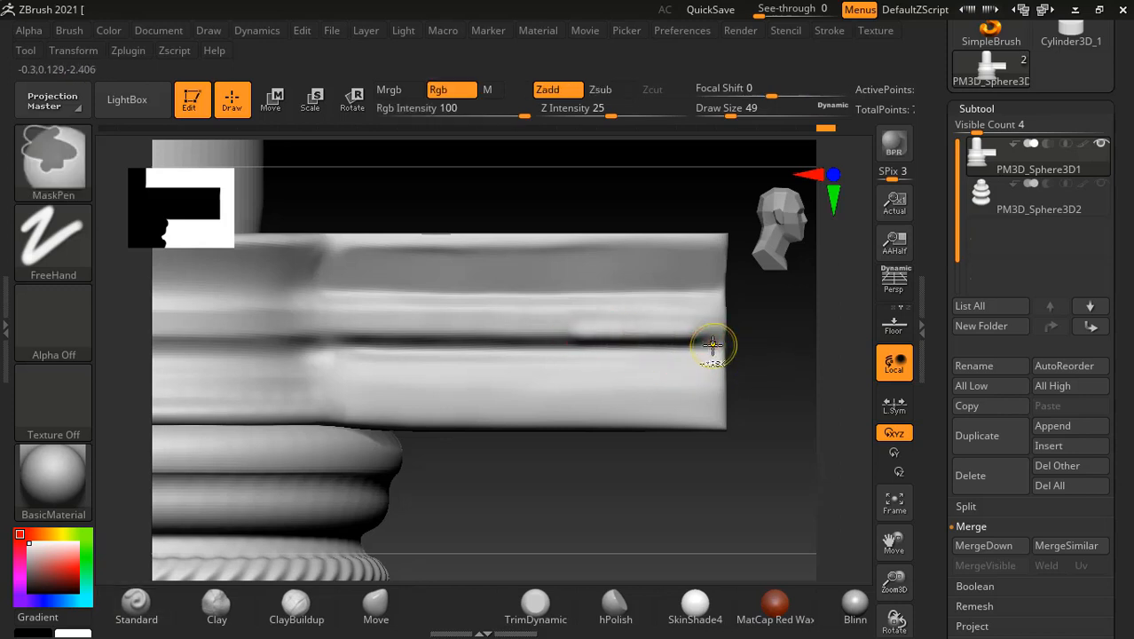
key("ctrl+z")
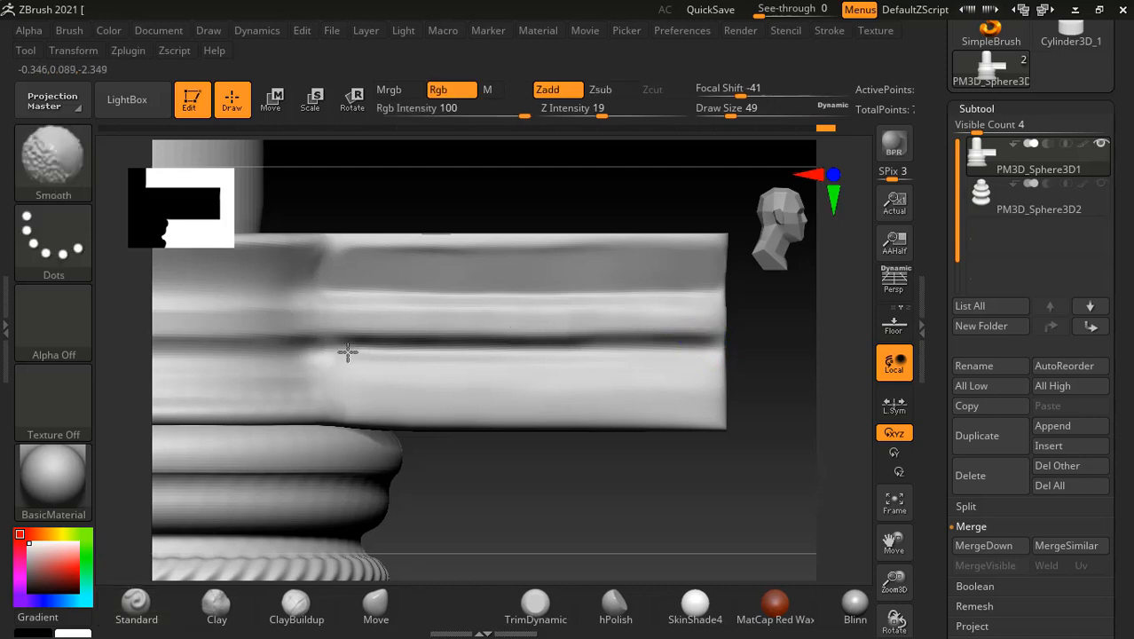
left_click_drag(330, 349, 312, 344, "shift")
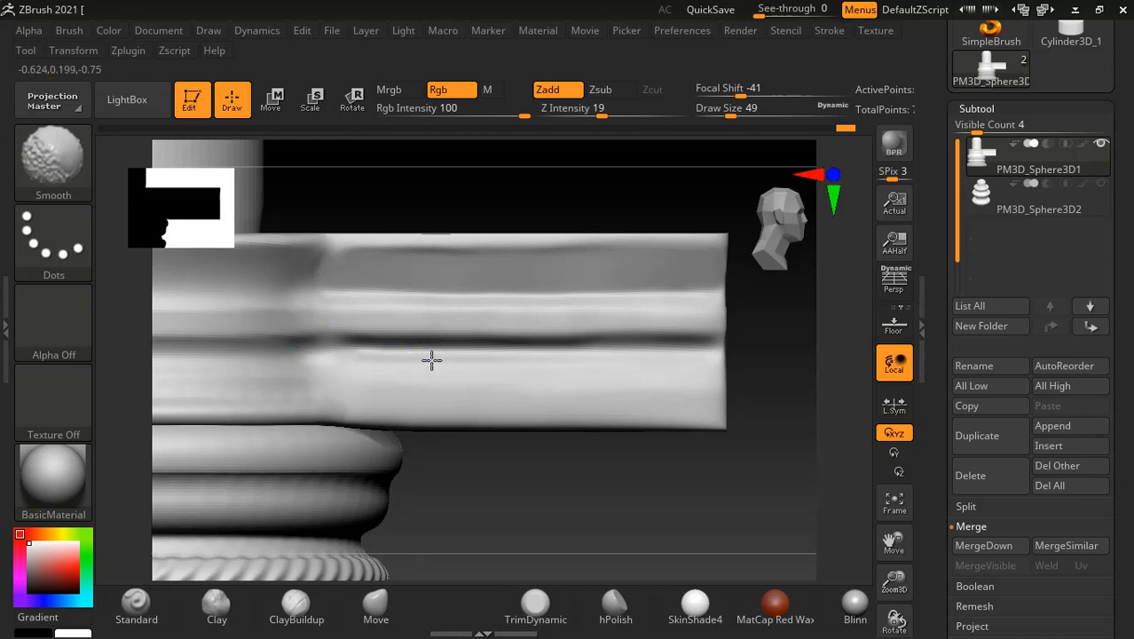
left_click_drag(699, 349, 626, 337, "shift")
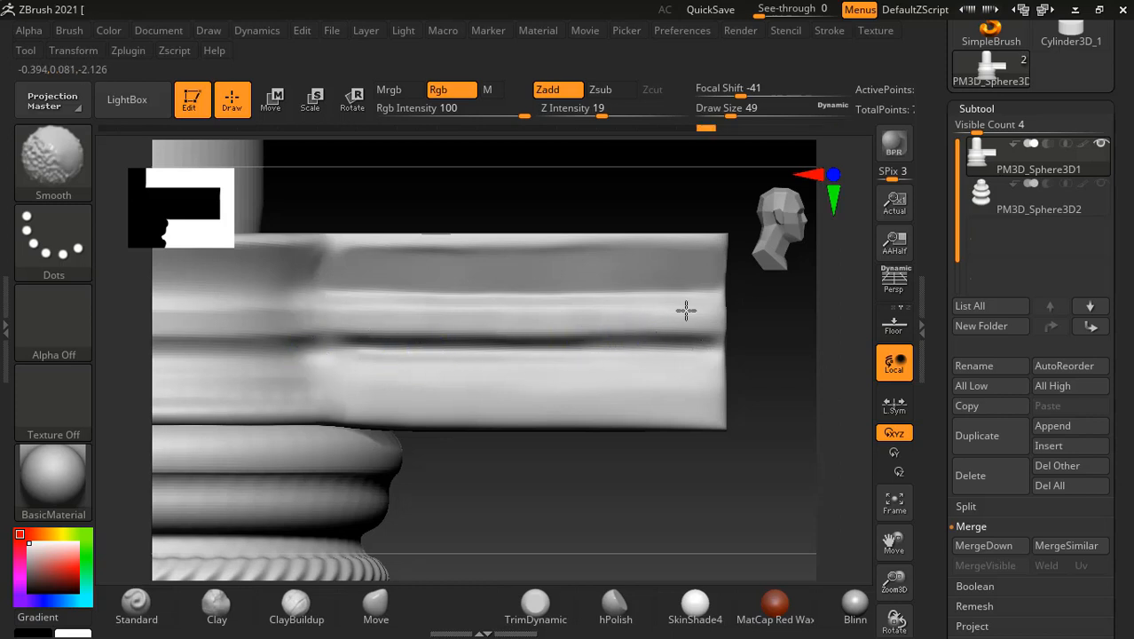
Carve the middle groove into the base ring and smooth the junction between the spout and the ring mouldings.
left_click_drag(773, 415, 723, 308, "alt")
mouse_move(698, 459)
left_mouse_down("alt")
mouse_move(751, 478)
mouse_move(708, 479)
mouse_move(724, 512)
mouse_move(690, 508)
left_mouse_up("alt")
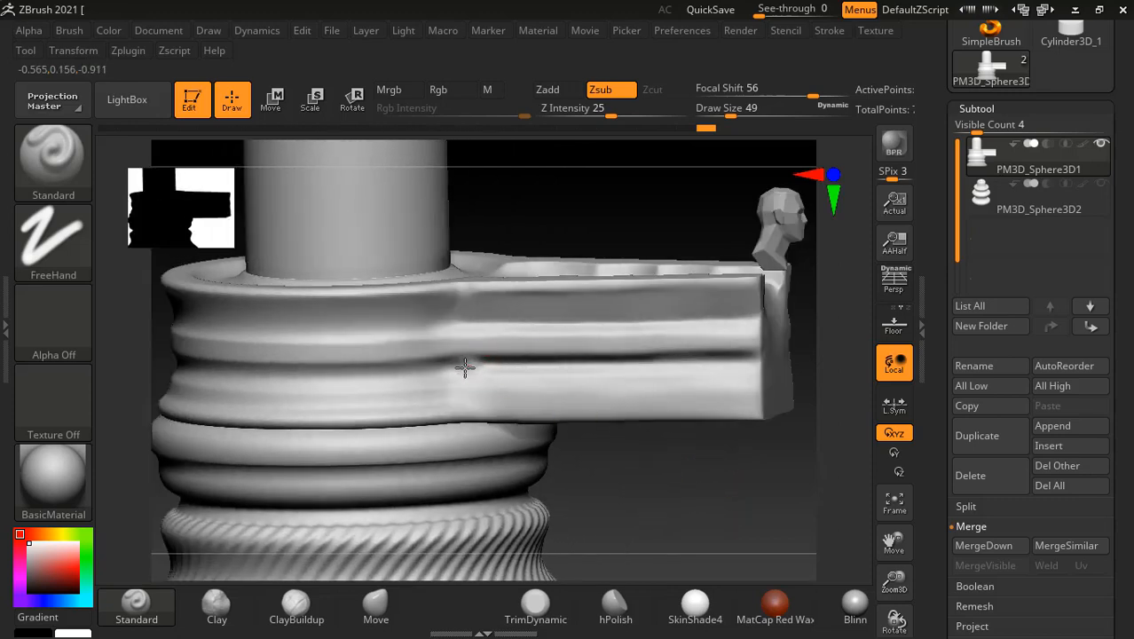
key("ctrl+z")
left_click_drag(478, 368, 467, 366)
key("shift")
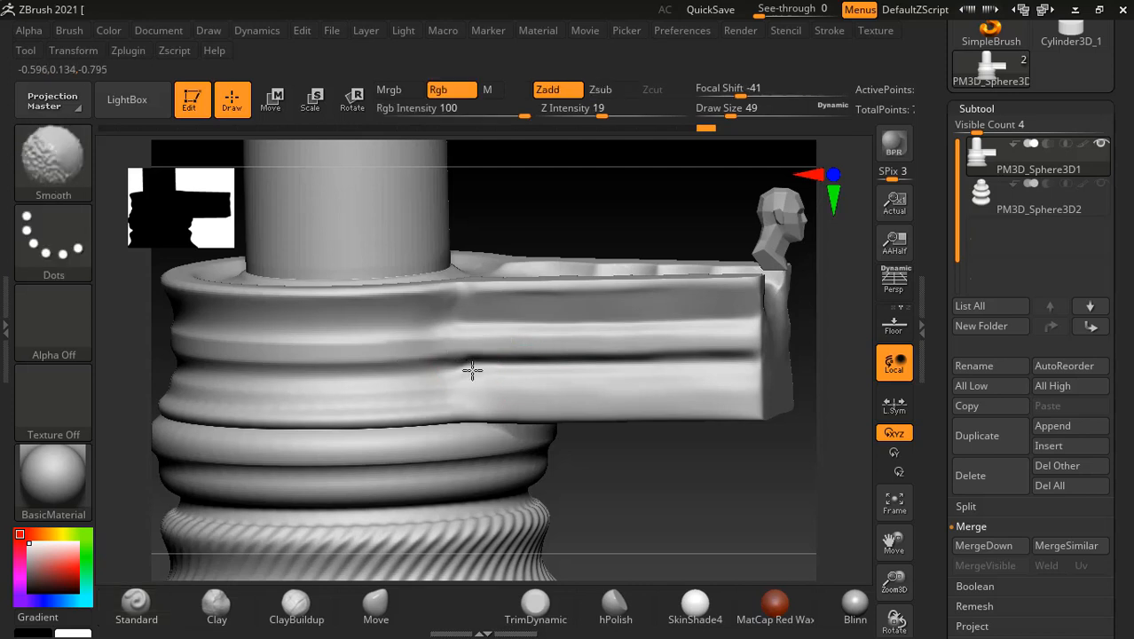
mouse_move(472, 370)
left_mouse_down("shift")
mouse_move(477, 356)
mouse_move(523, 376)
left_mouse_up("shift")
left_click_drag(450, 316, 456, 305, "shift")
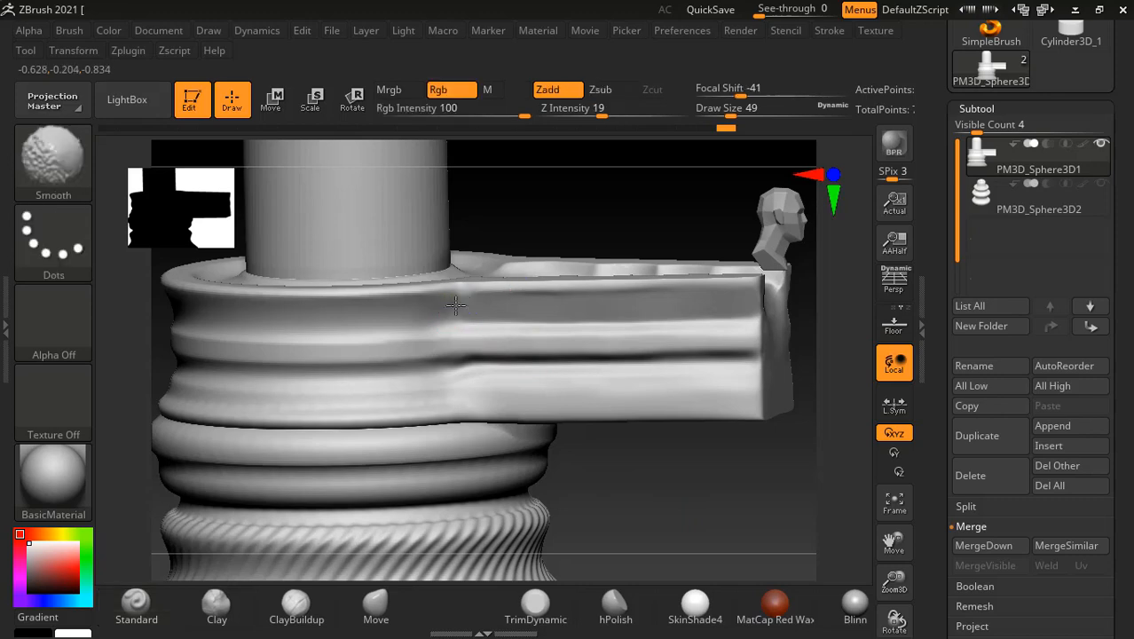
Switch to radial symmetry about the Y axis with a radial count of 75 and smooth the base's rings below the spout.
mouse_move(710, 523)
left_mouse_down("alt")
mouse_move(663, 460)
mouse_move(631, 445)
mouse_move(652, 447)
mouse_move(464, 403)
left_mouse_up("alt")
left_click_drag(584, 256, 471, 442)
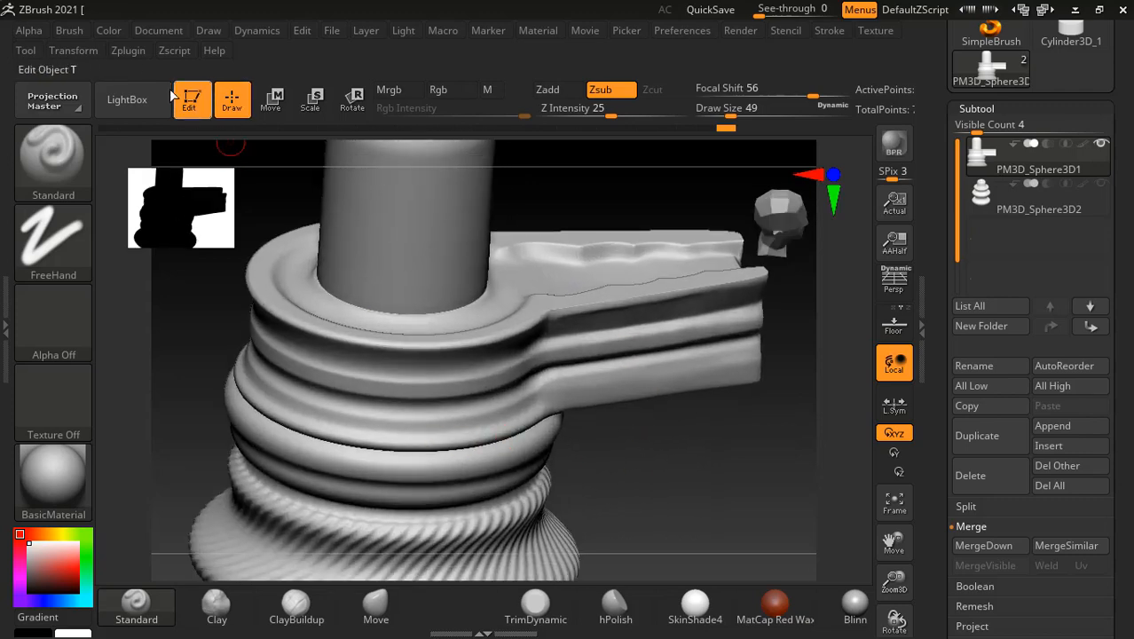
left_click(74, 51)
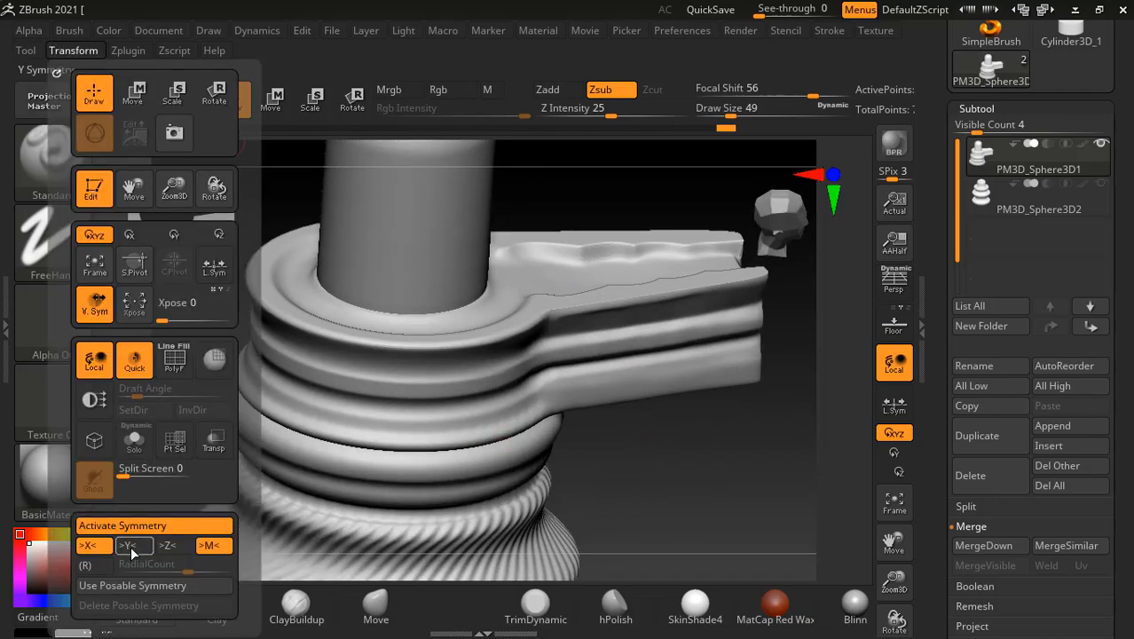
left_click(98, 565)
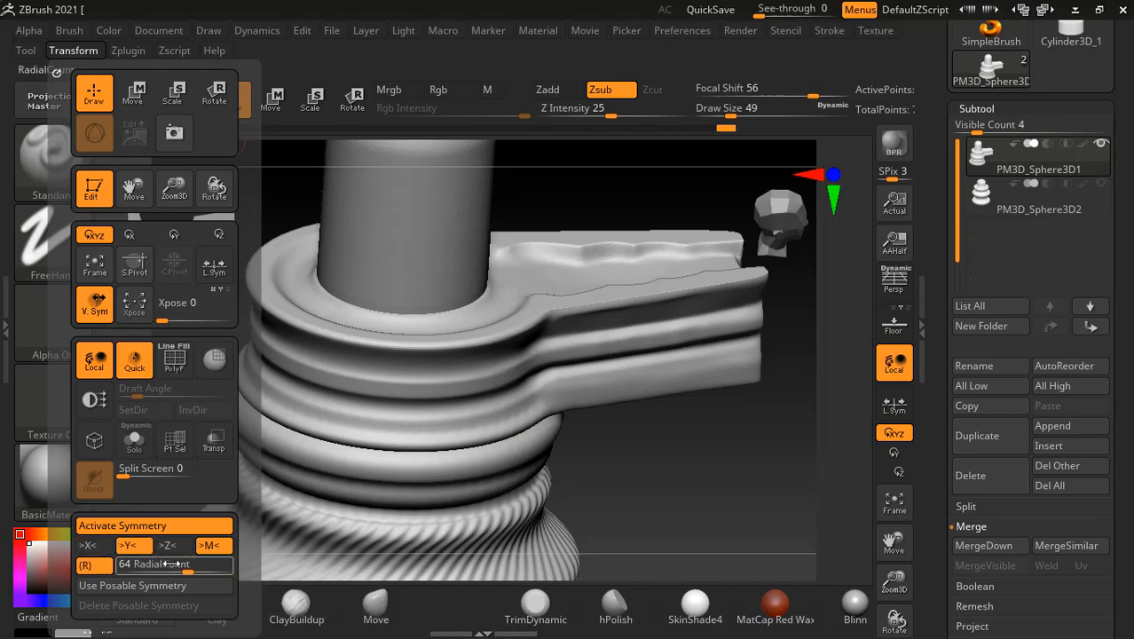
left_click_drag(189, 569, 197, 568)
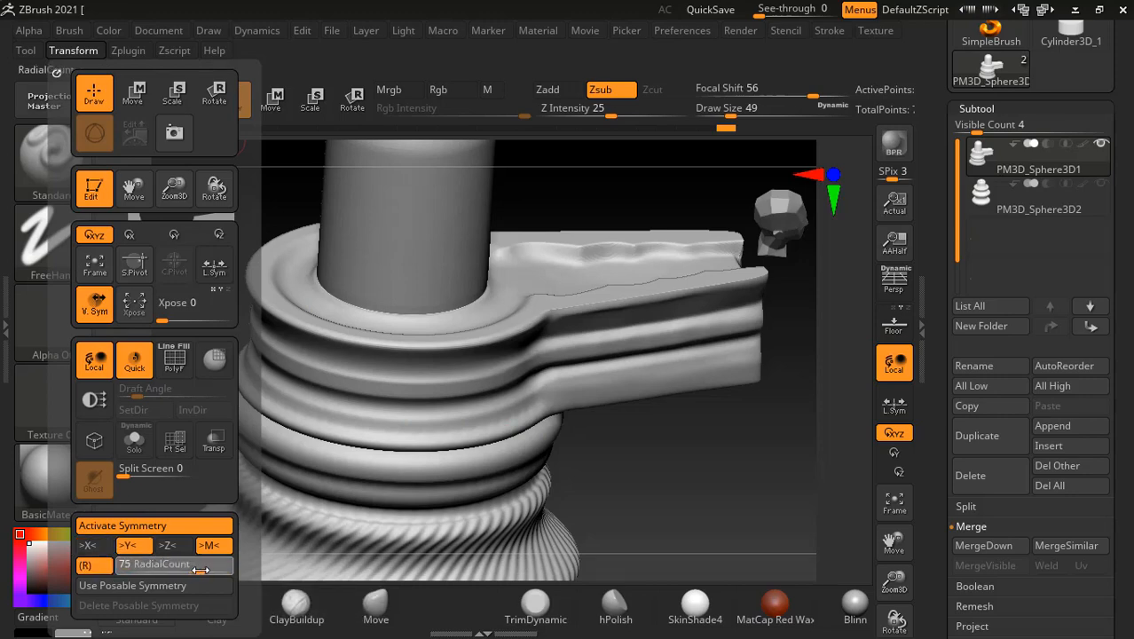
left_click_drag(506, 423, 444, 421, "shift")
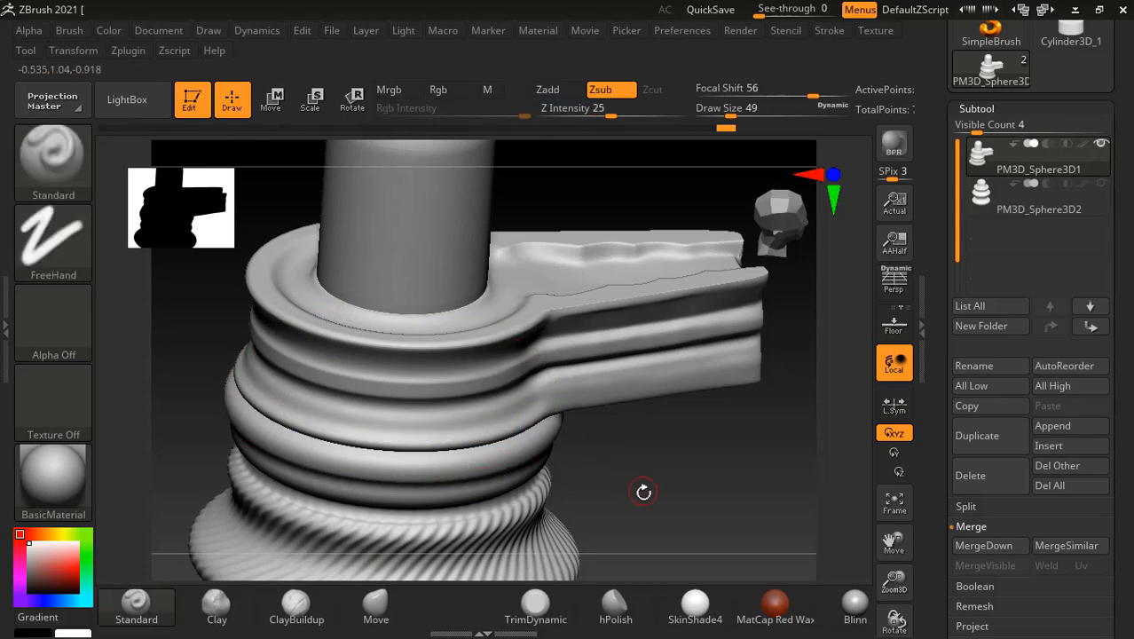
left_click_drag(619, 466, 710, 509)
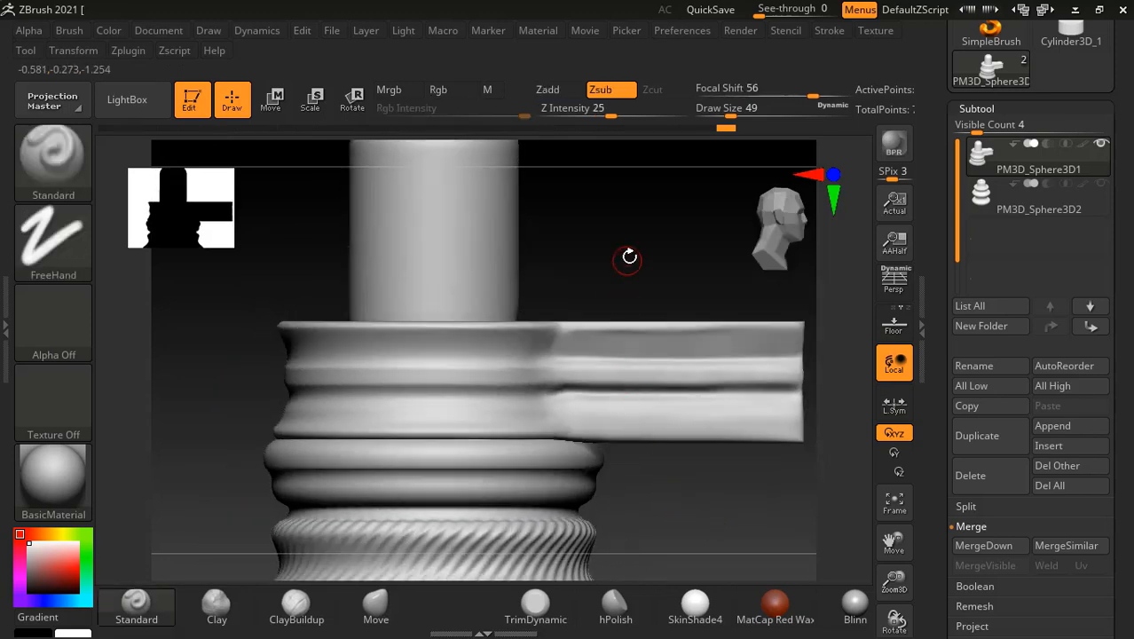
left_click_drag(629, 255, 614, 276, "alt")
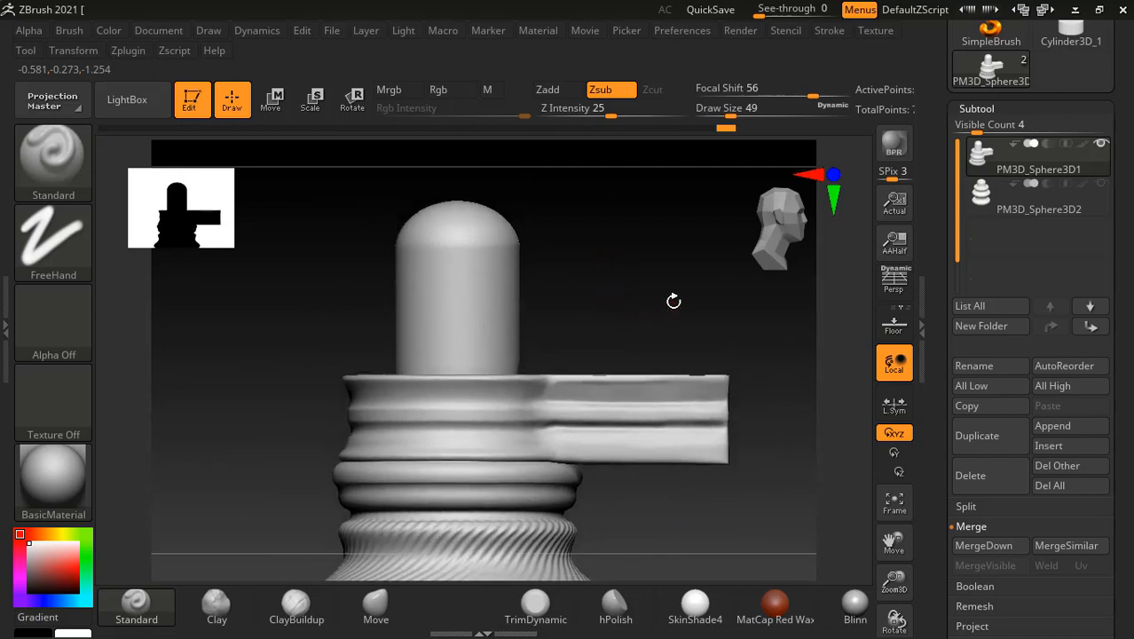
left_click_drag(674, 300, 625, 316, "alt")
left_click_drag(731, 489, 696, 459)
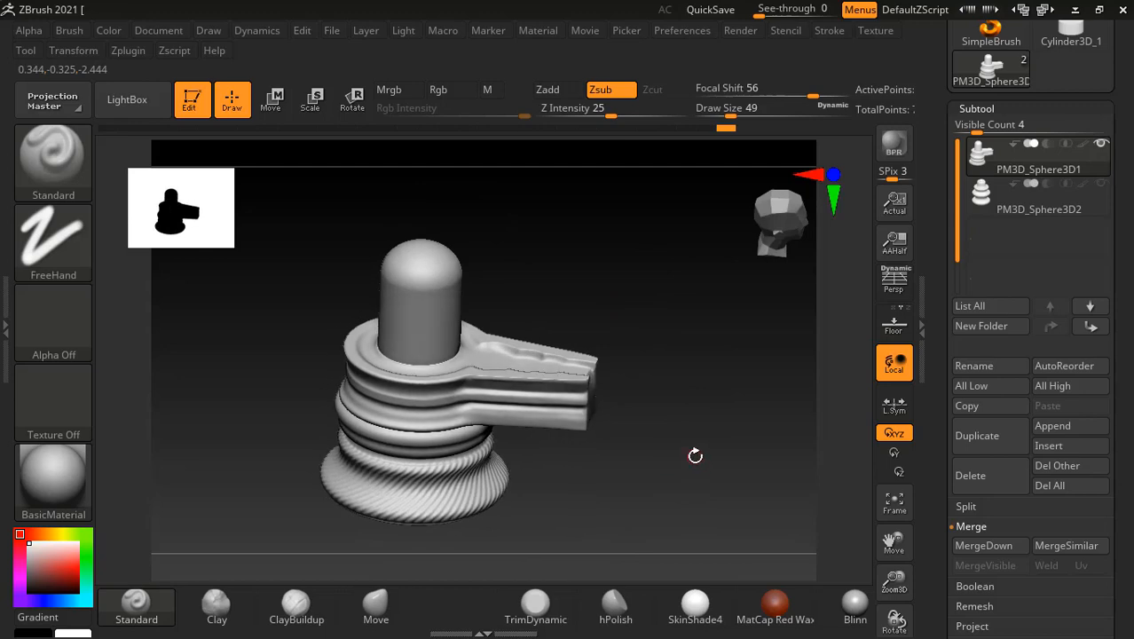
key("alt+Tab")
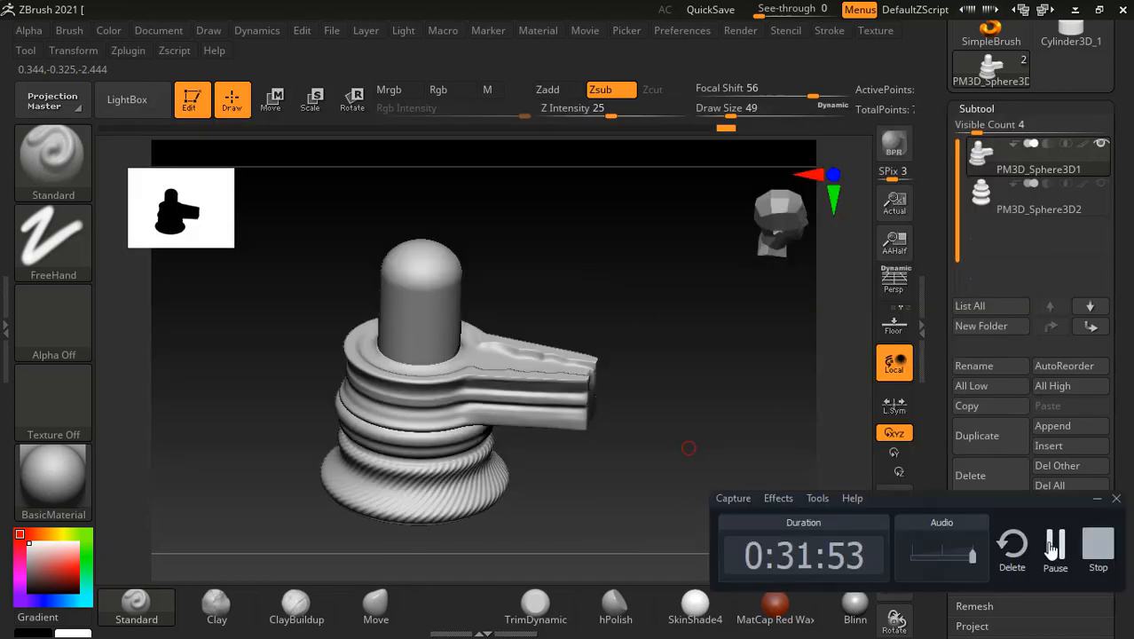
left_click(1053, 548)
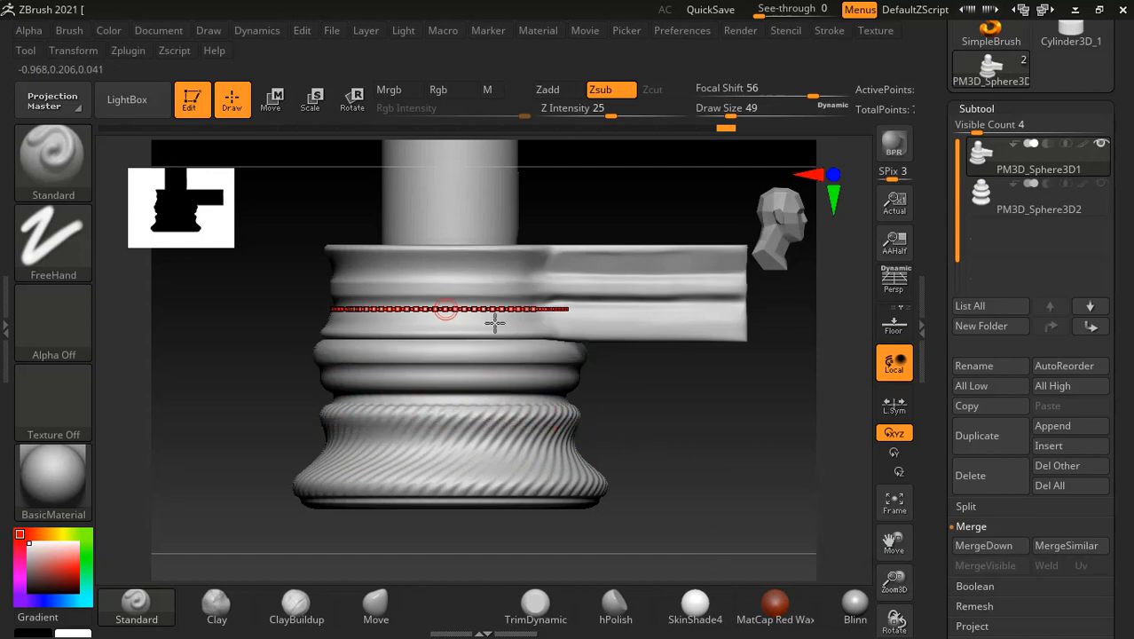
left_click(420, 307)
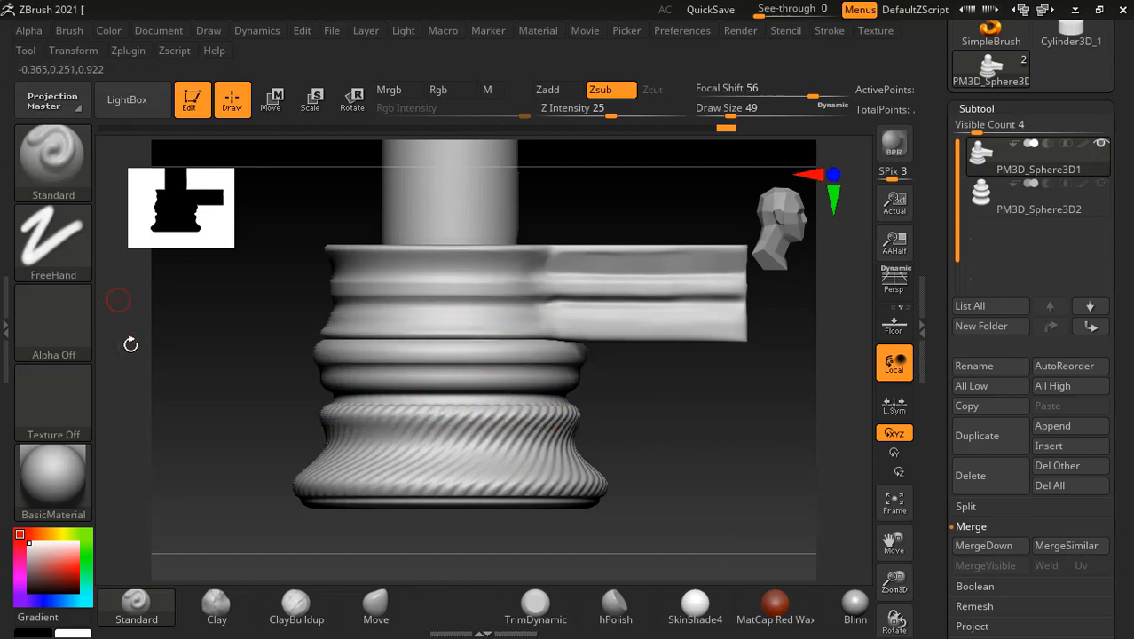
Lower the radial symmetry count about the Y axis for wider-spaced detail around the base rings.
left_click(377, 358)
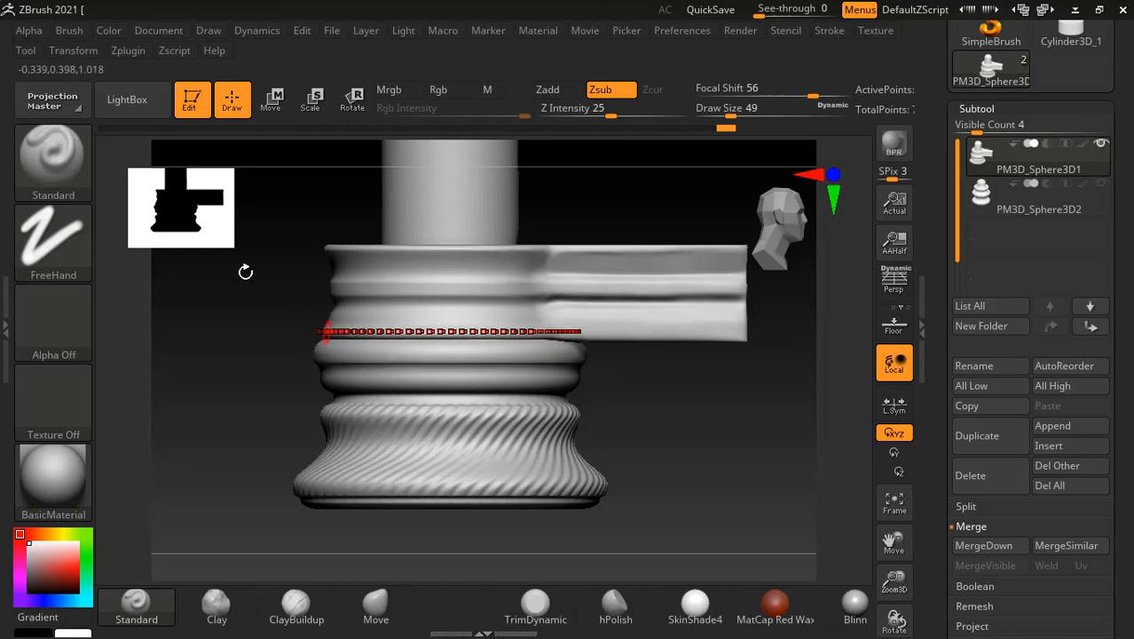
left_click(78, 51)
left_click(123, 564)
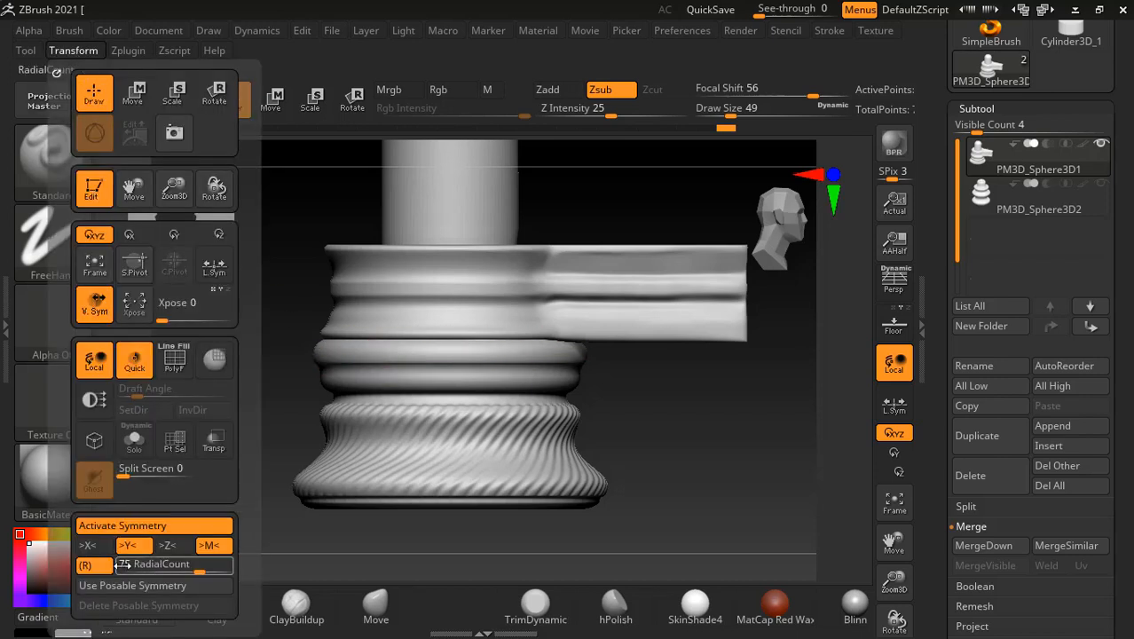
type("31")
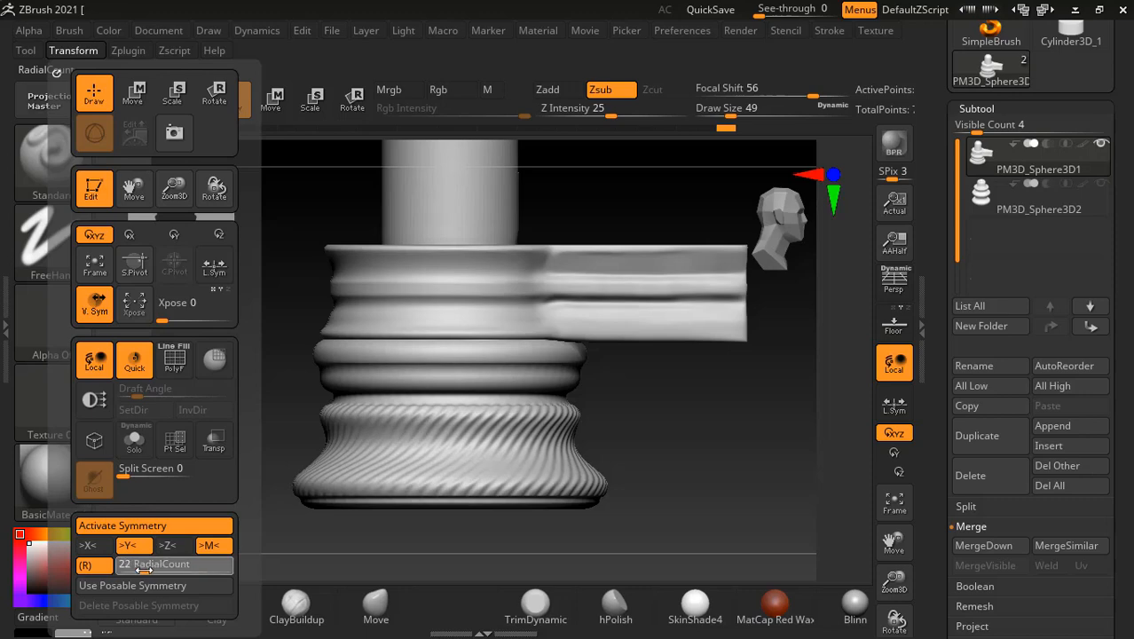
key("Return")
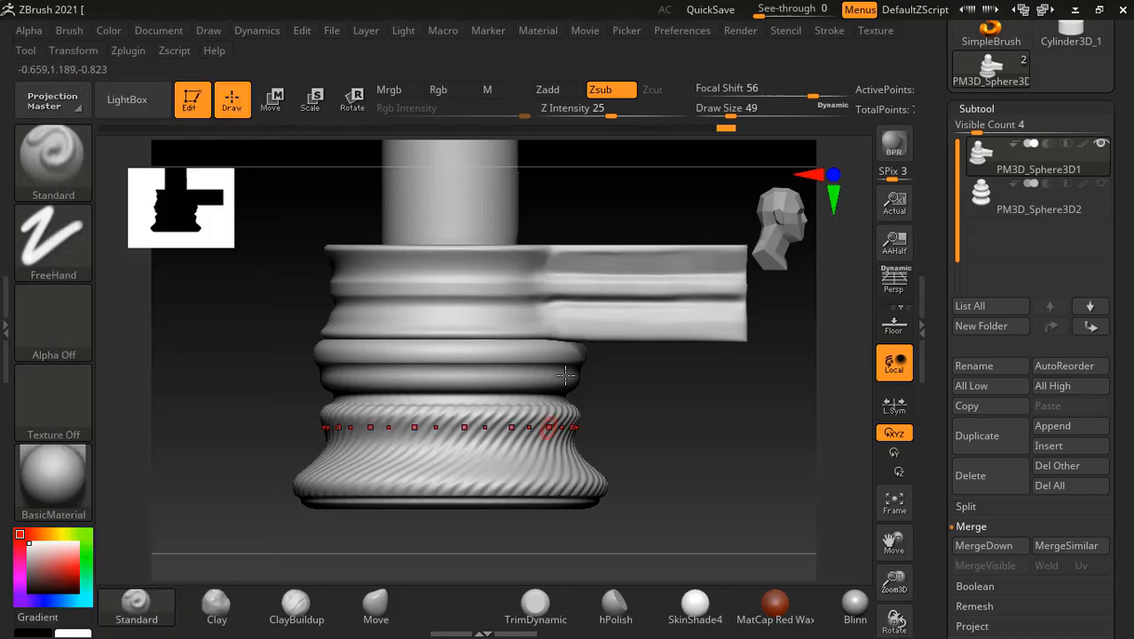
Carve repeating vertical and curved grooves around the two rounded rings below the spout, using the Standard brush with Zsub at draw size 49.
left_click_drag(647, 430, 664, 497, "alt")
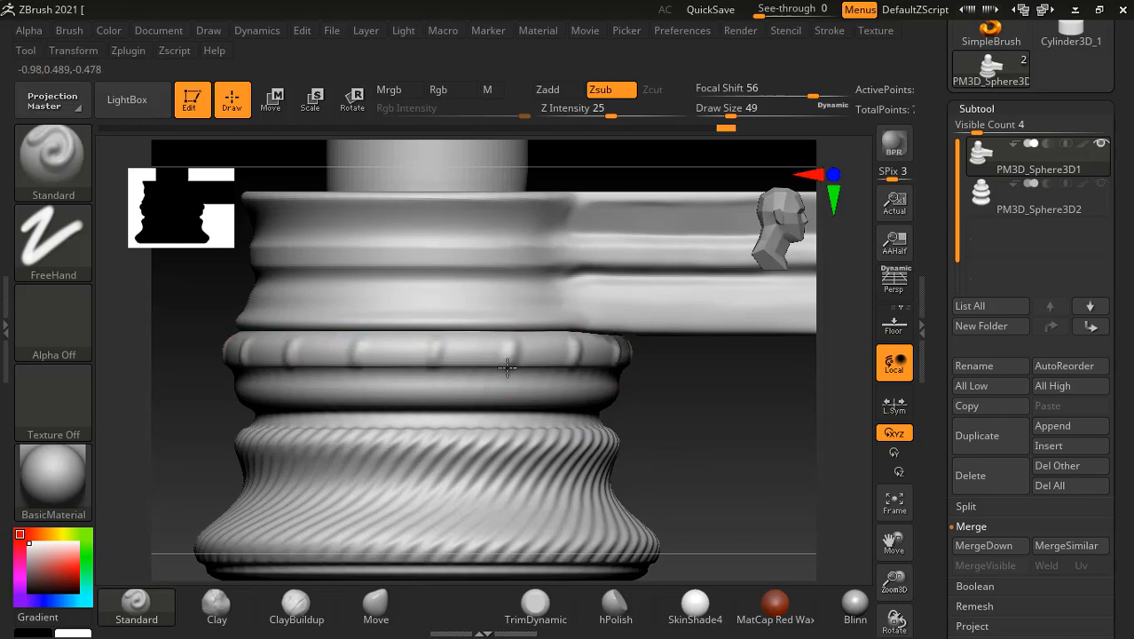
key("ctrl")
right_click_drag(634, 383, 637, 398, "ctrl")
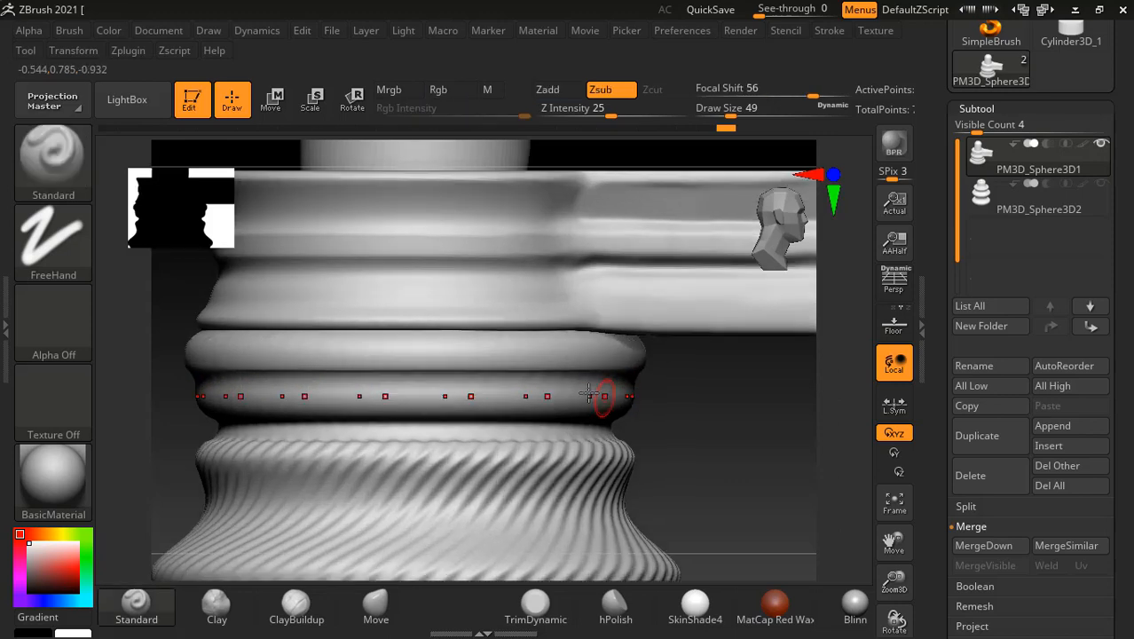
left_click_drag(506, 337, 494, 404)
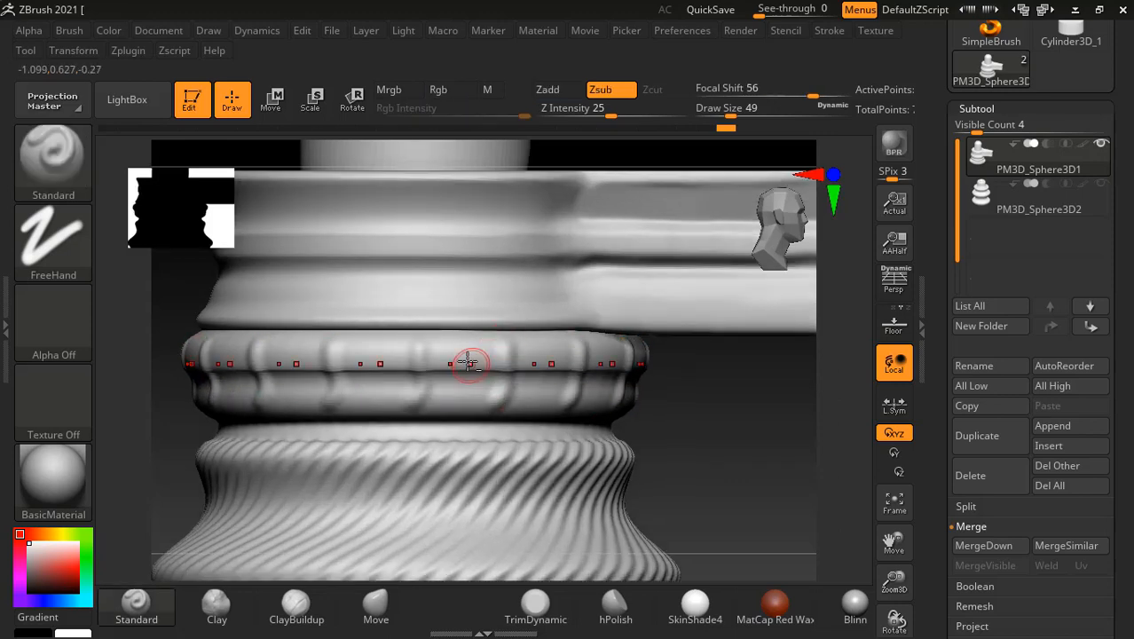
left_click_drag(456, 357, 486, 403)
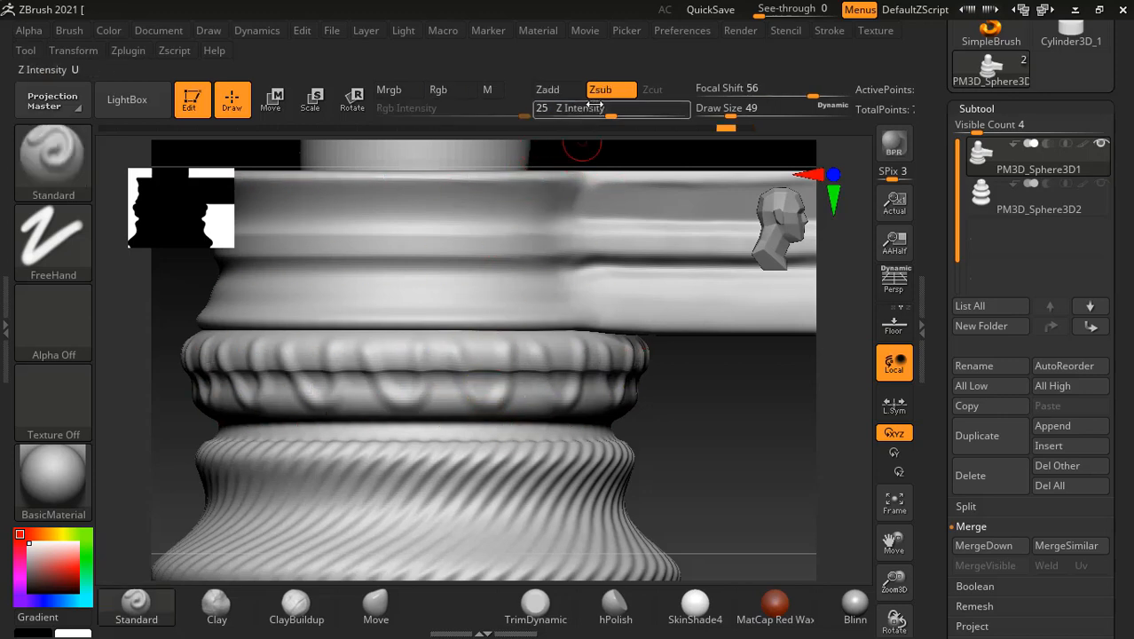
left_click_drag(440, 349, 463, 405)
left_click_drag(525, 346, 504, 417)
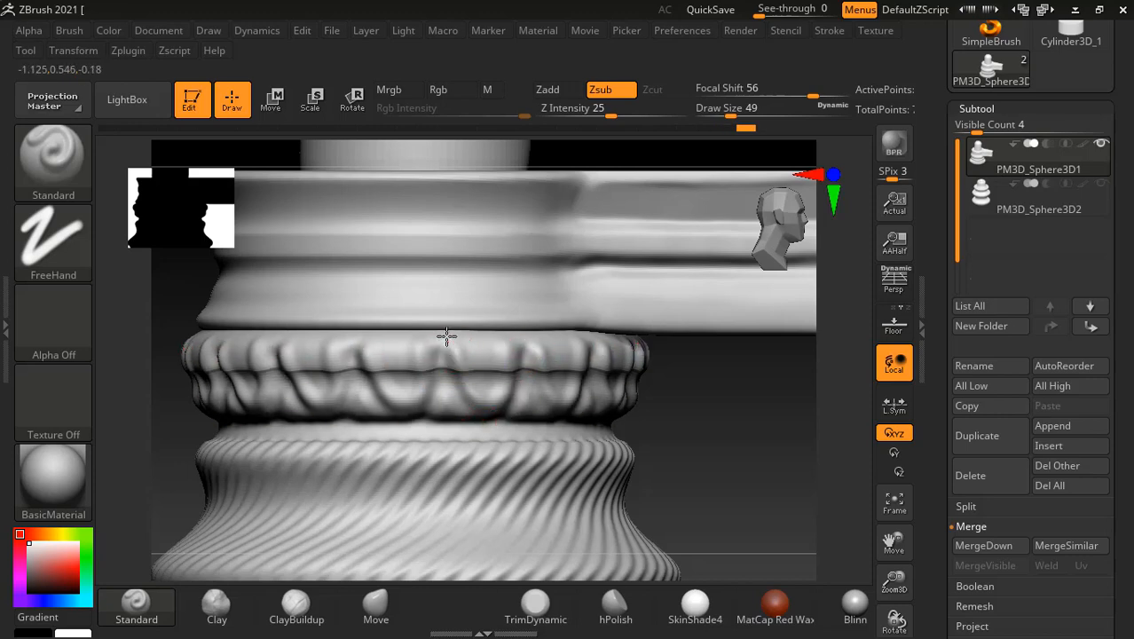
Switch to Zadd and build up round beads between the lower ring's grooves and raised lobes on the upper ring.
left_click(547, 90)
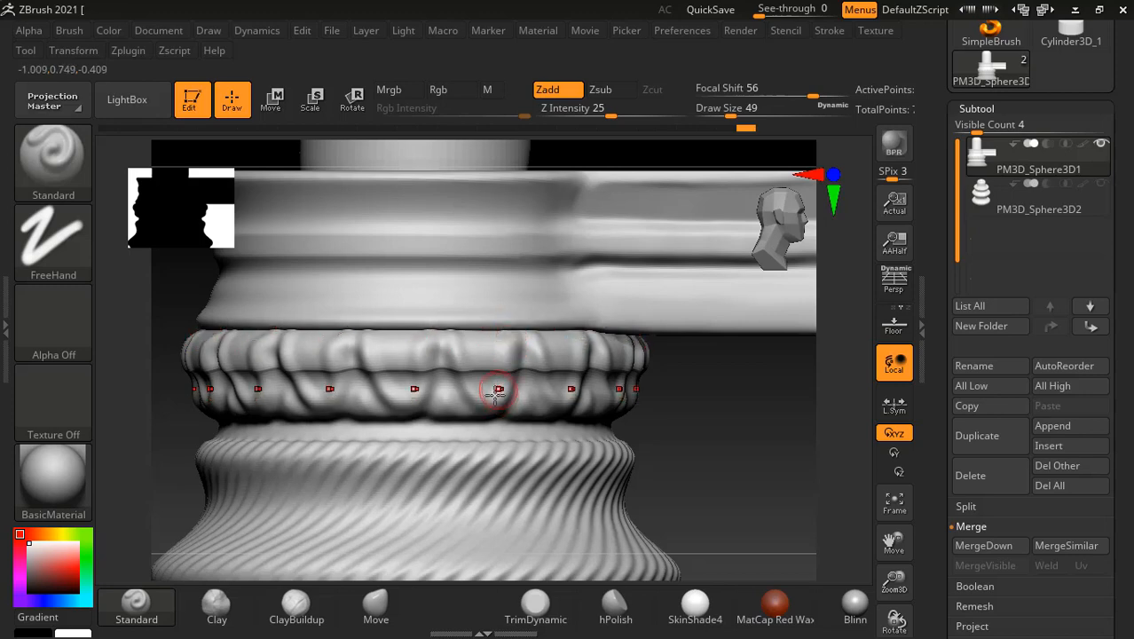
mouse_move(666, 458)
left_mouse_down()
mouse_move(767, 441)
mouse_move(395, 441)
left_mouse_up()
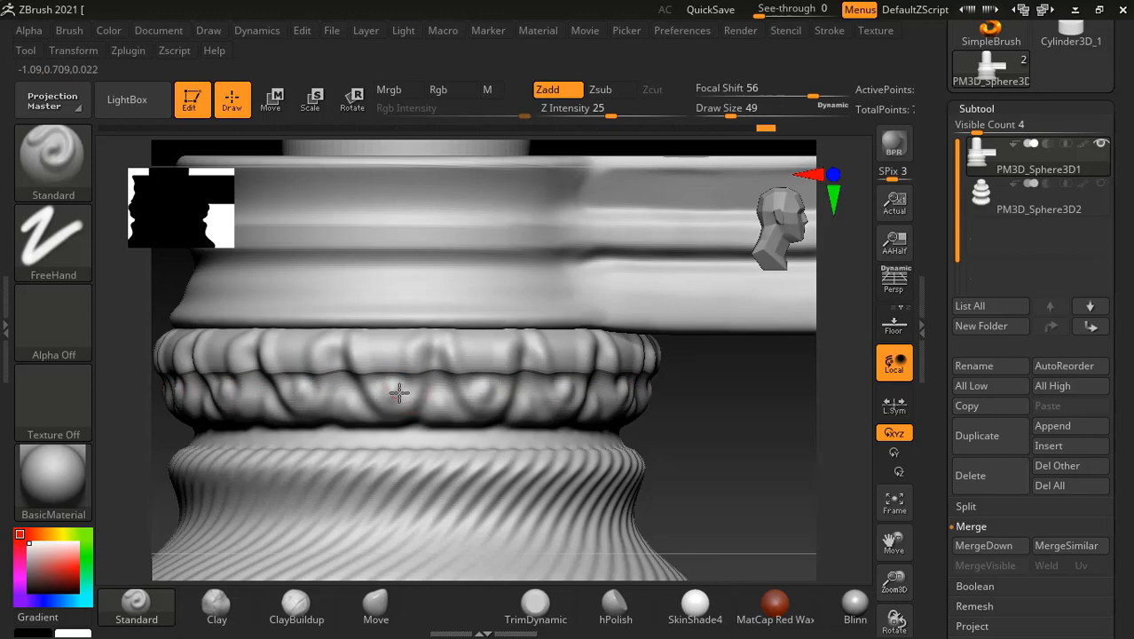
mouse_move(407, 382)
left_mouse_down()
mouse_move(395, 404)
mouse_move(383, 387)
mouse_move(396, 389)
left_mouse_up()
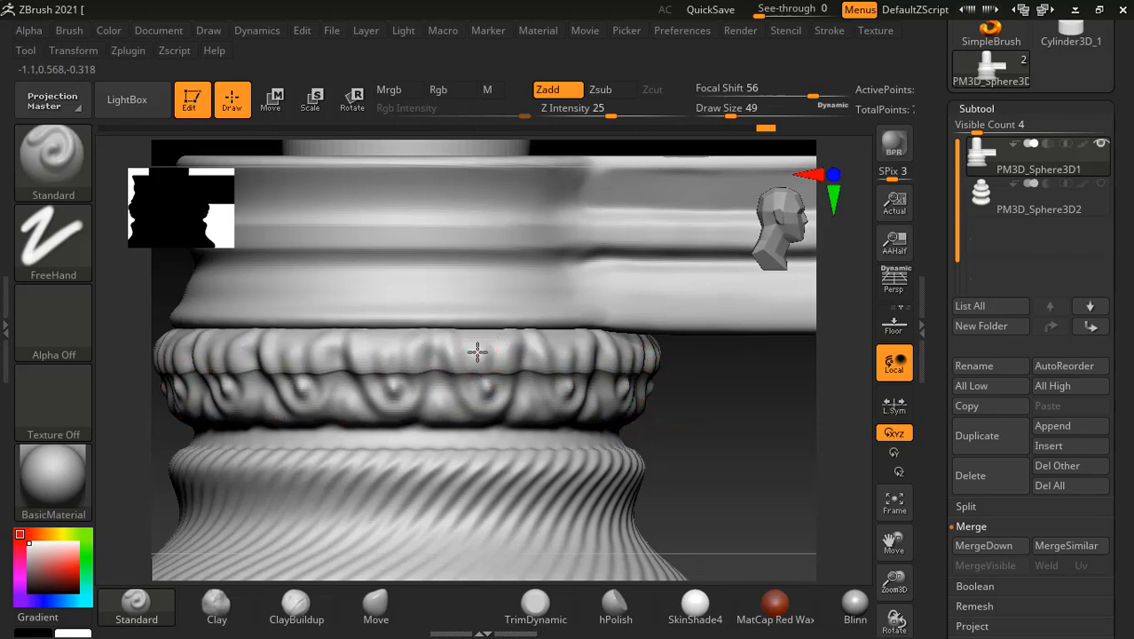
mouse_move(477, 352)
left_mouse_down()
mouse_move(470, 374)
mouse_move(486, 395)
mouse_move(483, 366)
mouse_move(476, 373)
left_mouse_up()
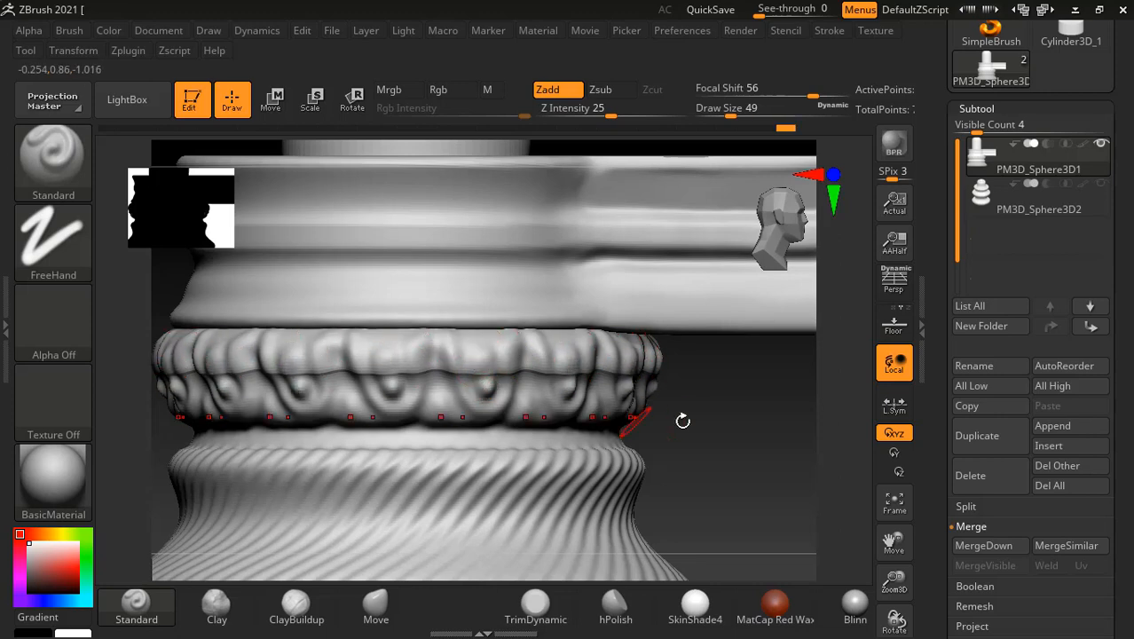
At draw size 17, add fine raised ridges inside the upper ring's petals and extend the detail toward the beads below.
mouse_move(682, 421)
left_mouse_down()
mouse_move(759, 451)
mouse_move(697, 412)
mouse_move(660, 448)
left_mouse_up()
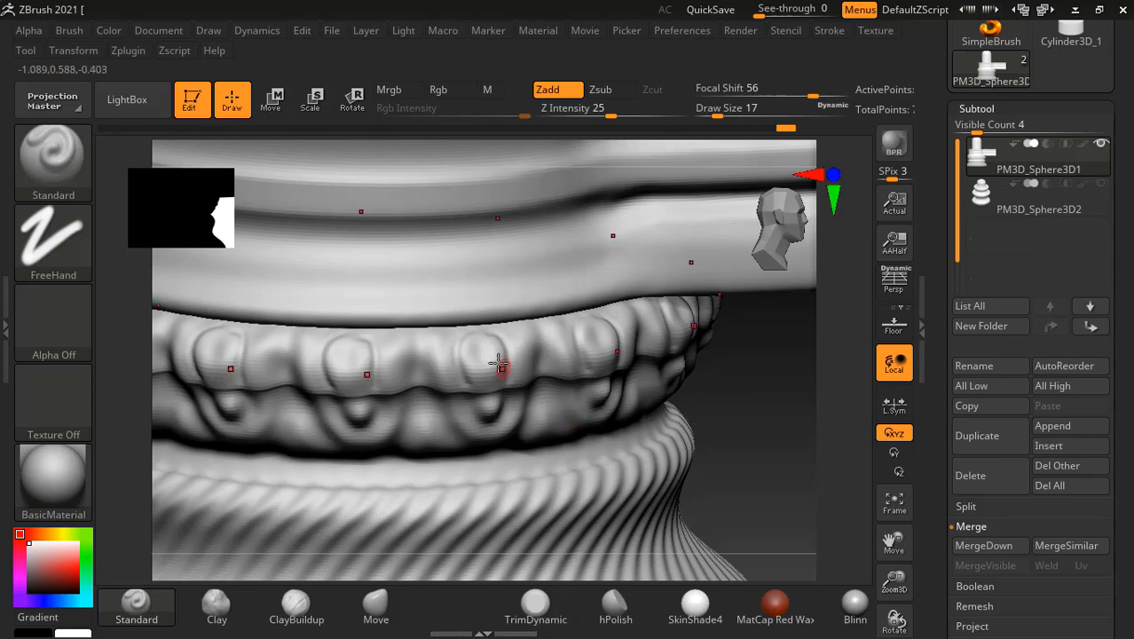
left_click(486, 337)
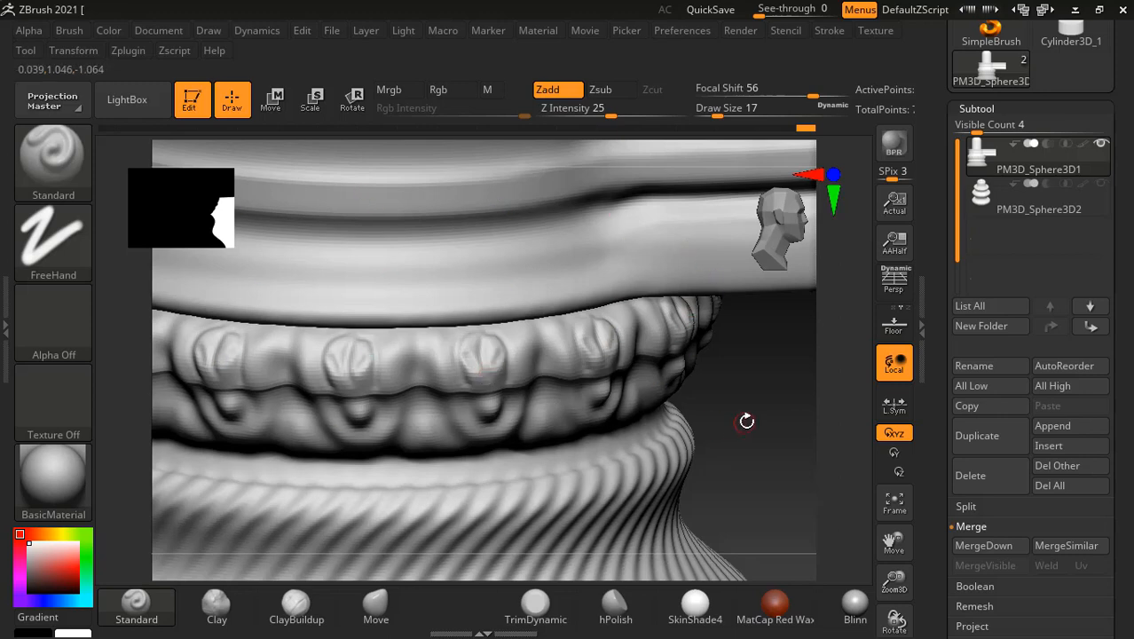
left_click_drag(746, 420, 742, 403)
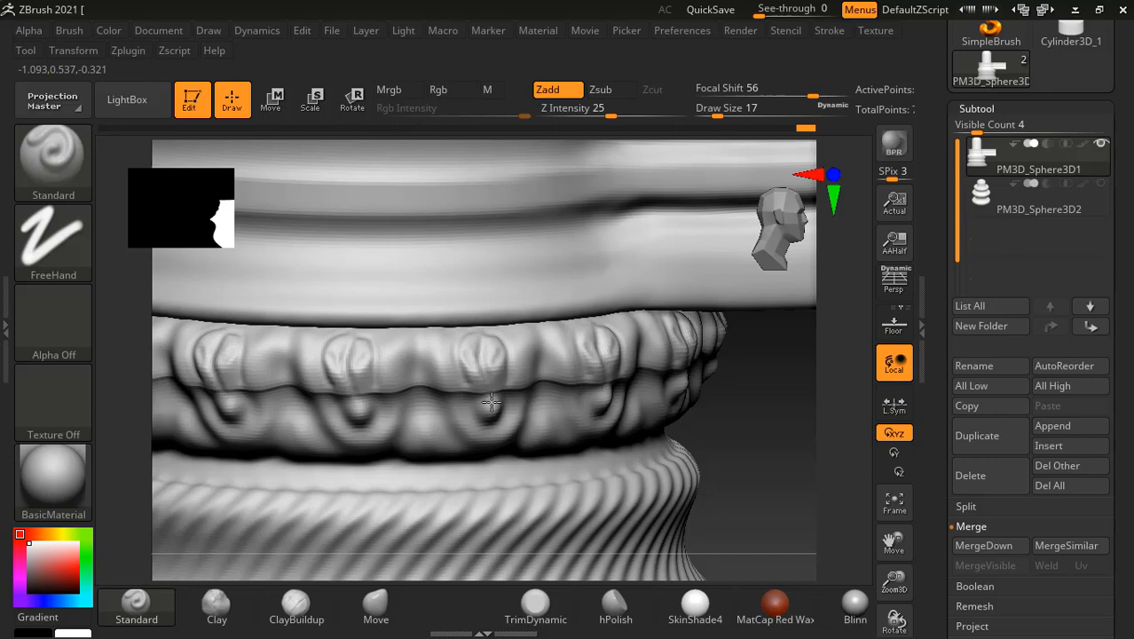
left_click_drag(732, 422, 714, 485)
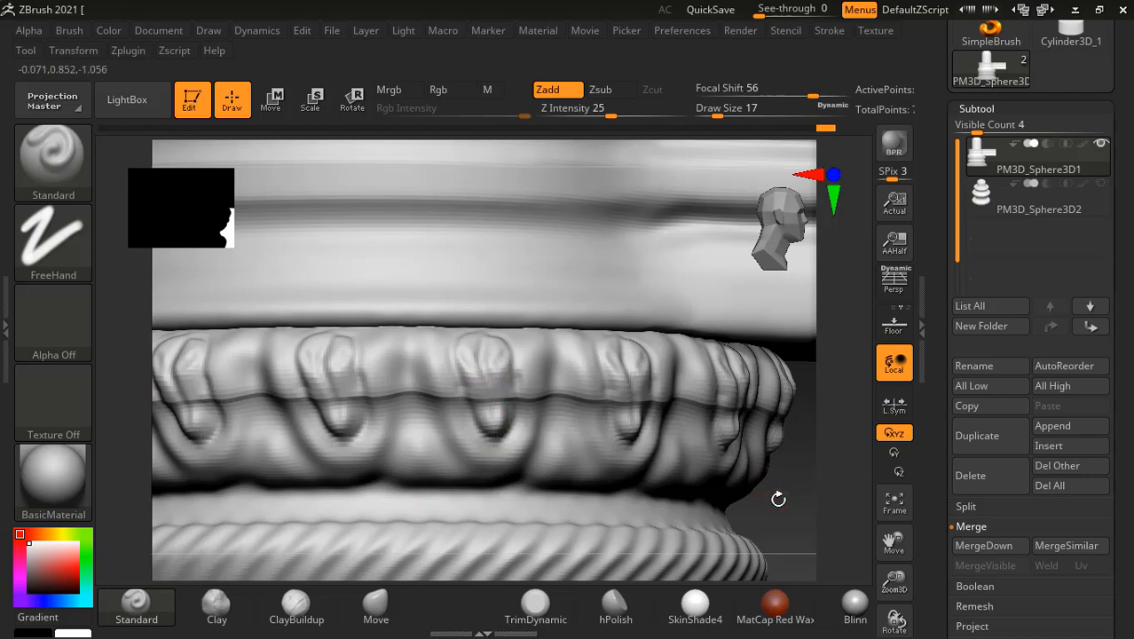
Outline the petals across both rings with nested loops, shaping the lower ring's loops into pointed tips.
left_click_drag(778, 499, 762, 435)
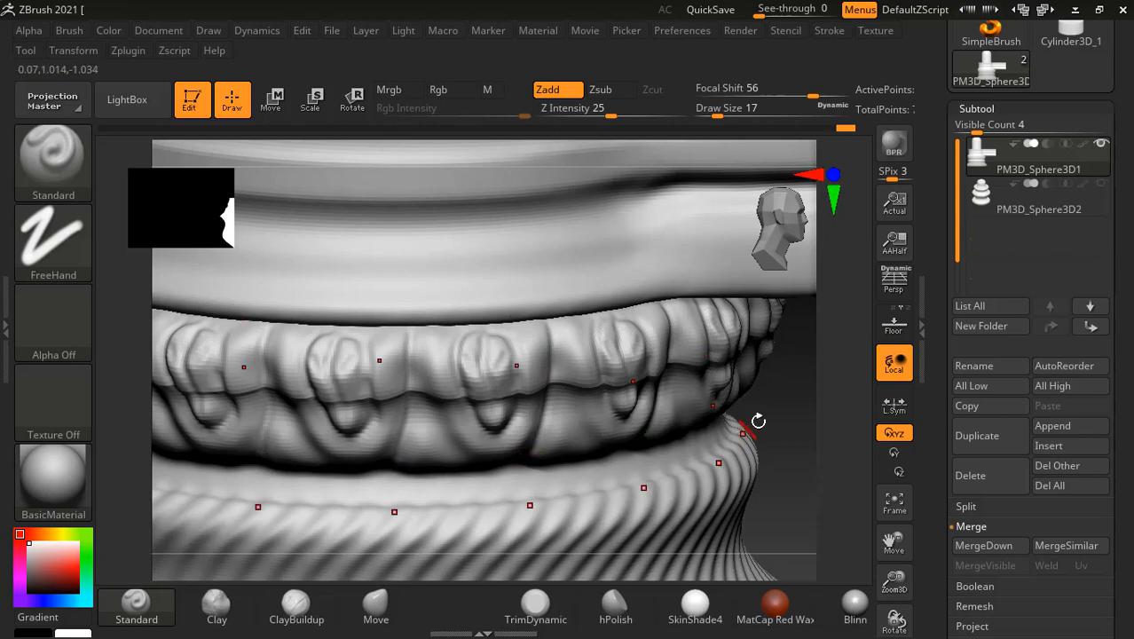
left_click_drag(751, 425, 762, 382)
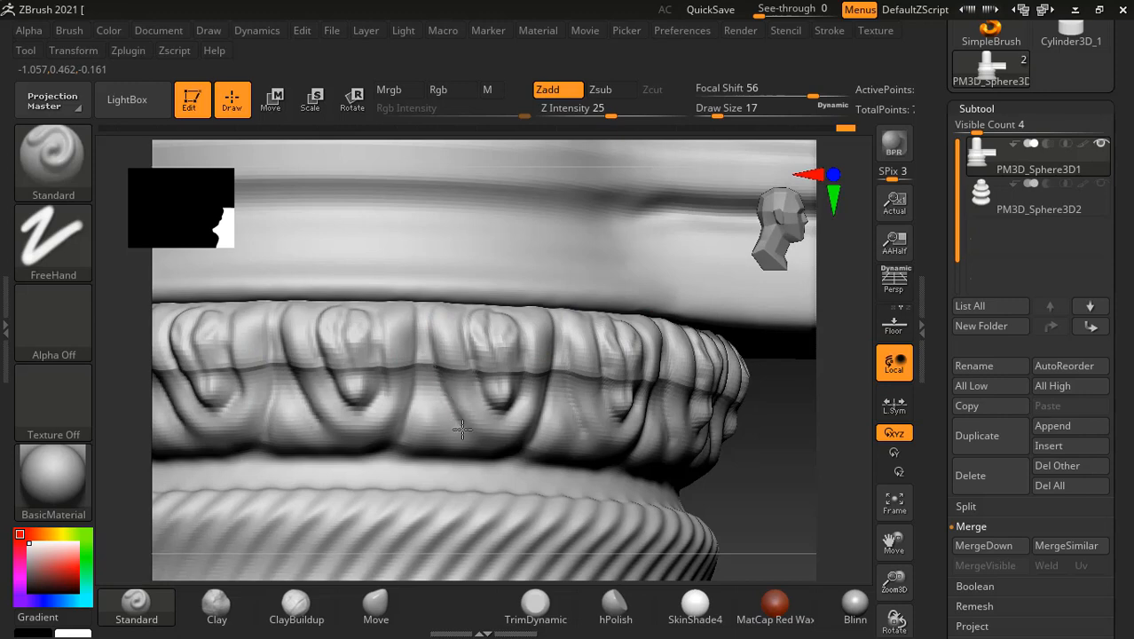
left_click_drag(498, 450, 505, 452)
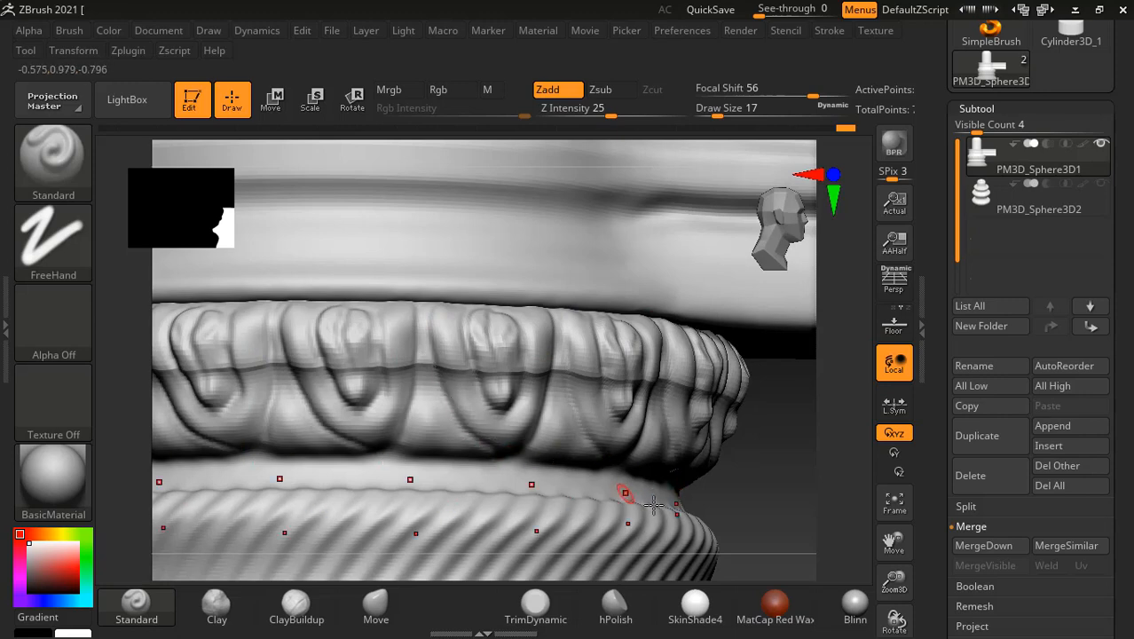
left_click_drag(749, 482, 541, 408)
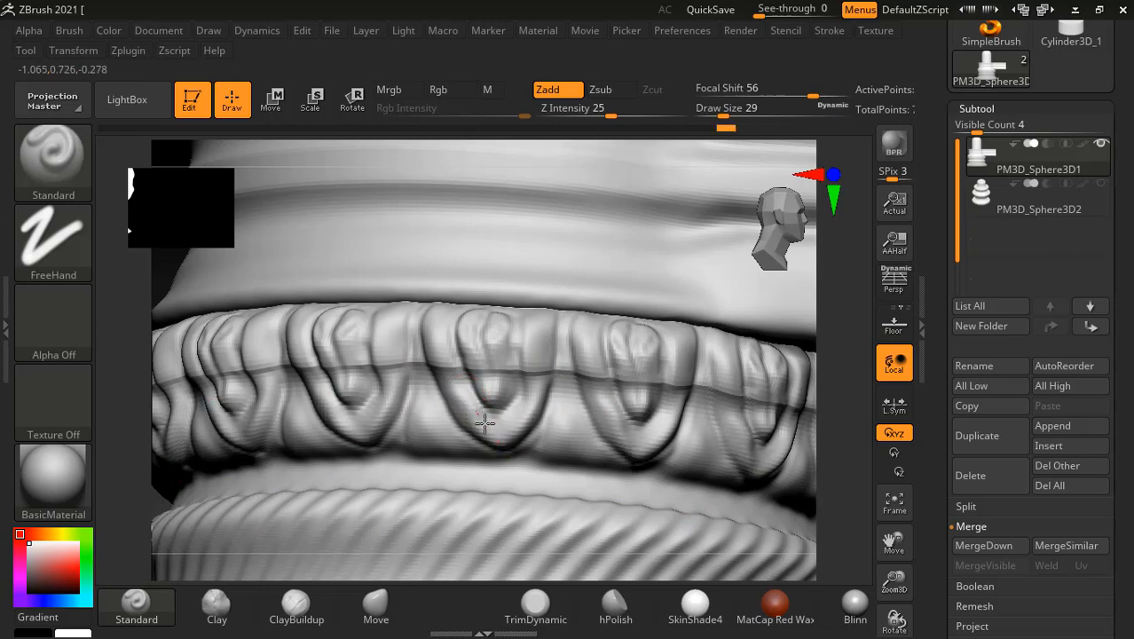
Sculpt tapering folds in the gaps between the lower ring's pointed petals with the Standard brush at draw size 29.
key("shift")
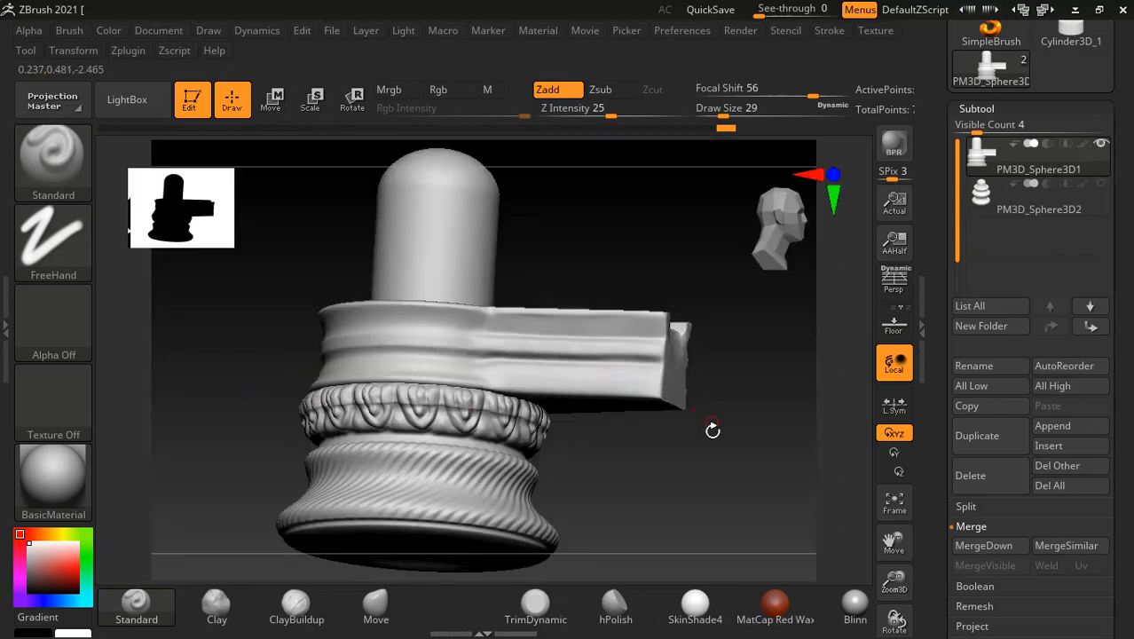
mouse_move(696, 476)
left_mouse_down()
mouse_move(721, 507)
mouse_move(689, 463)
left_mouse_up()
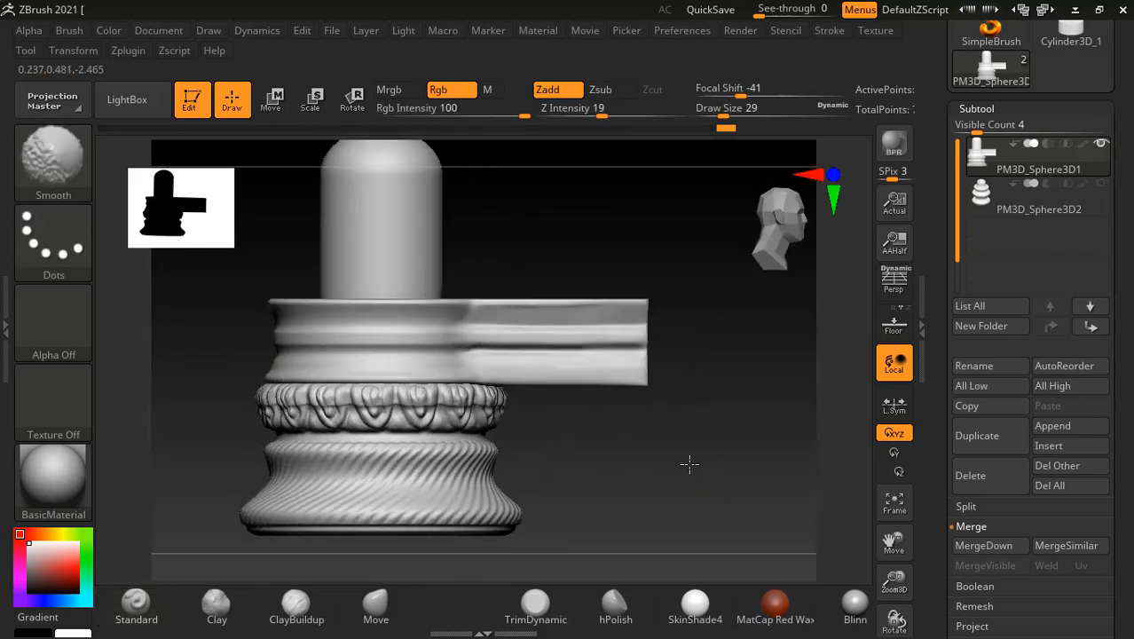
left_click_drag(613, 468, 710, 393, "alt")
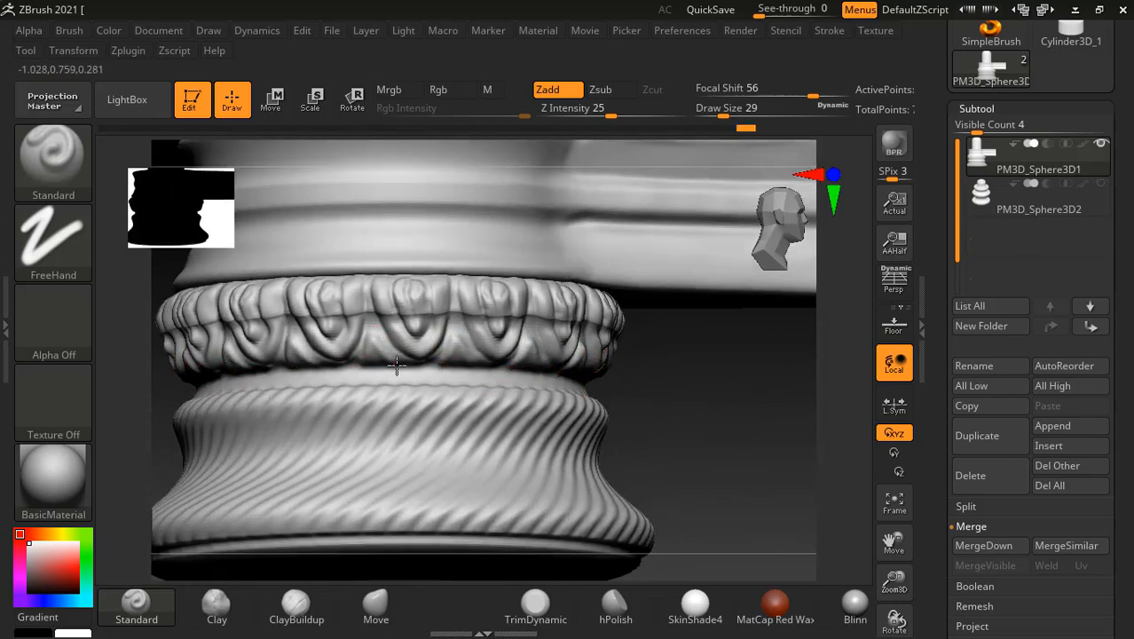
left_click_drag(703, 387, 713, 470, "alt")
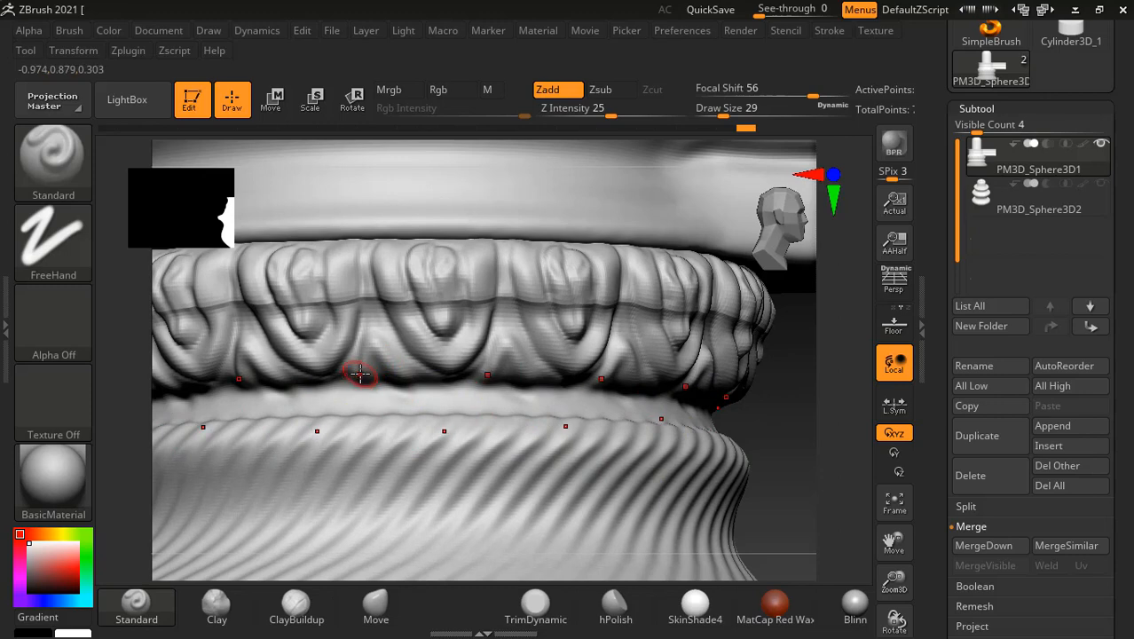
Sculpt small leaf-like ridges and rounded bumps around the narrow neck between the petal ring and the twisted base.
mouse_move(351, 391)
left_mouse_down()
mouse_move(321, 409)
mouse_move(352, 385)
mouse_move(350, 405)
mouse_move(393, 388)
mouse_move(430, 402)
mouse_move(403, 376)
mouse_move(410, 404)
mouse_move(380, 388)
mouse_move(344, 404)
mouse_move(311, 400)
mouse_move(347, 422)
mouse_move(381, 401)
left_mouse_up()
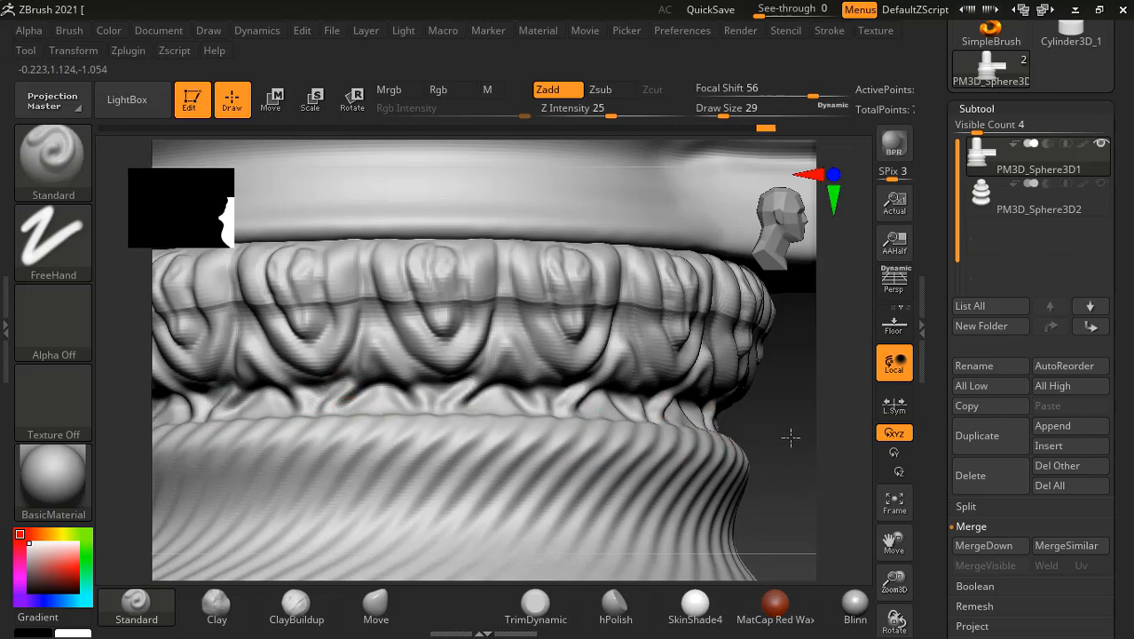
left_click_drag(790, 437, 786, 493)
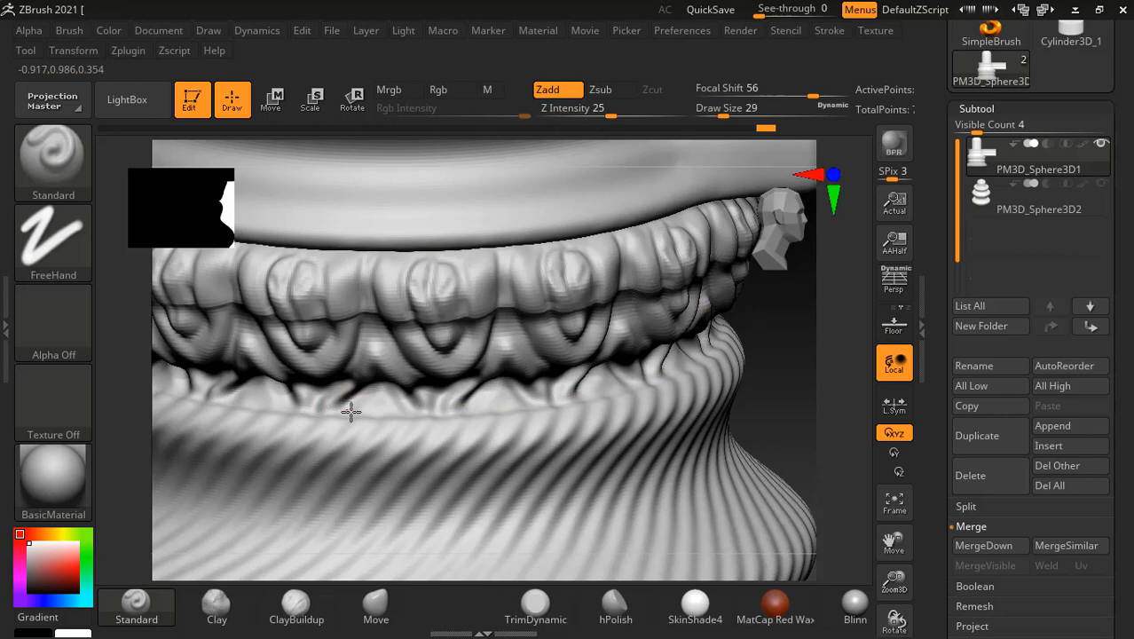
left_click_drag(351, 411, 355, 416, "alt")
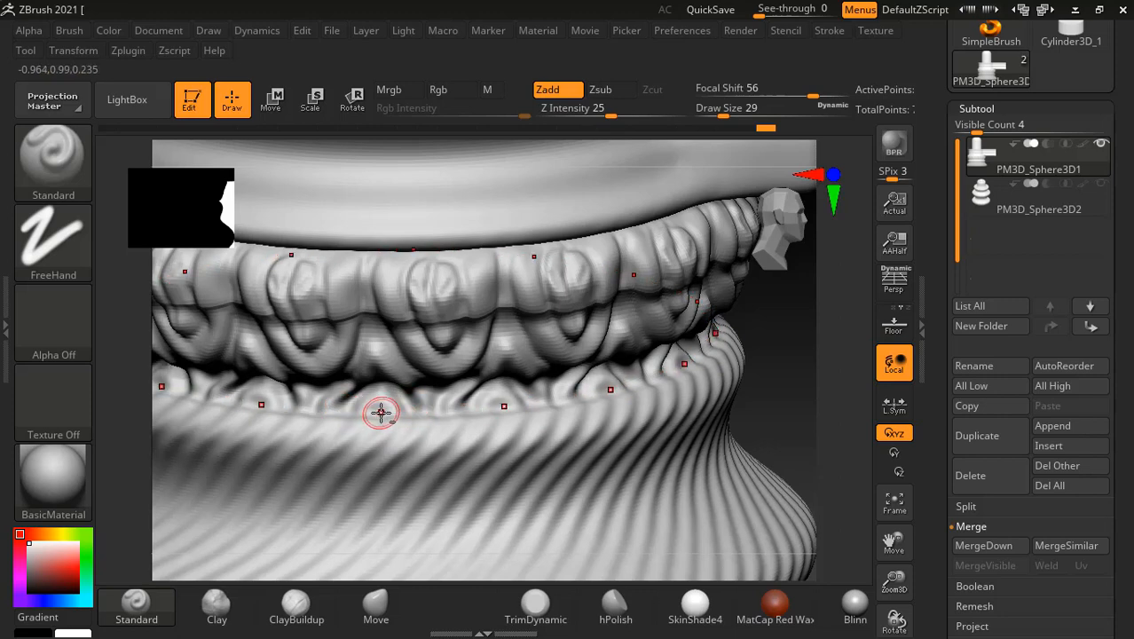
mouse_move(785, 384)
left_mouse_down("alt")
mouse_move(784, 337)
mouse_move(746, 385)
mouse_move(792, 383)
mouse_move(709, 422)
mouse_move(734, 425)
mouse_move(683, 430)
mouse_move(668, 415)
mouse_move(717, 416)
mouse_move(671, 433)
mouse_move(701, 452)
mouse_move(655, 418)
mouse_move(661, 450)
mouse_move(697, 466)
left_mouse_up("alt")
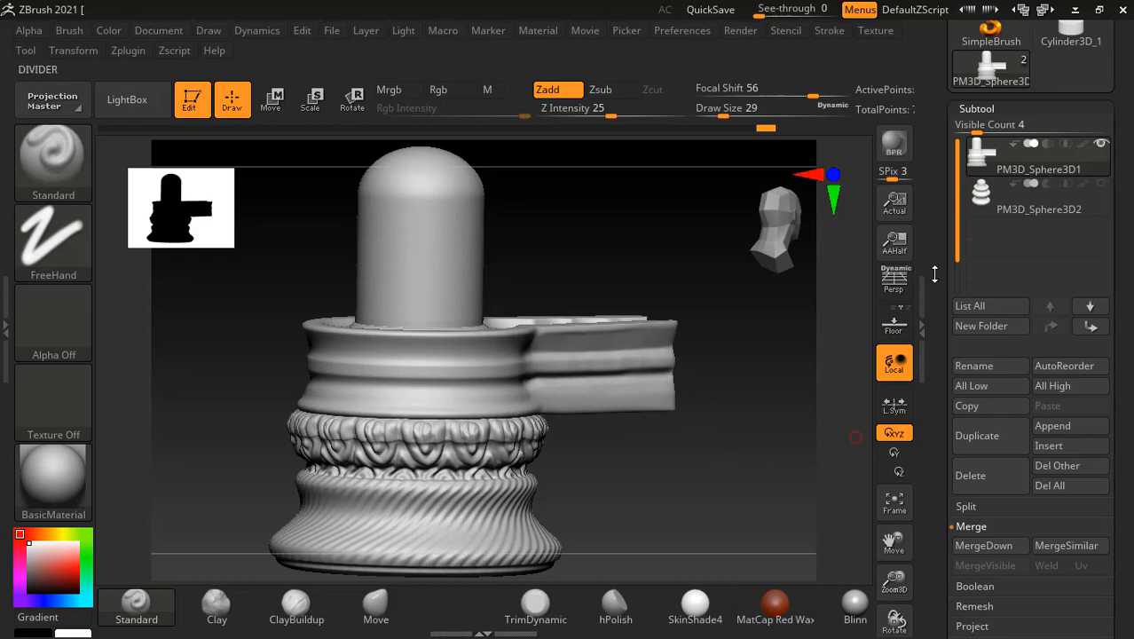
Show the PM3D_Sphere3D2 subtool and make the small tiered piece beside the lingam active.
left_click(1100, 184)
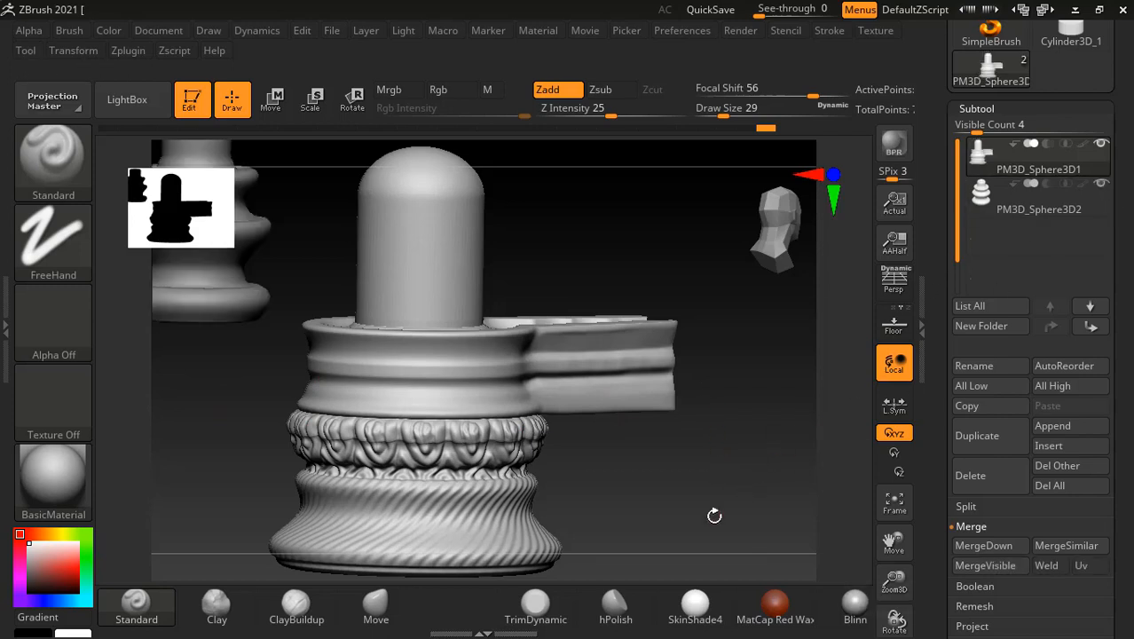
left_click_drag(716, 510, 767, 494)
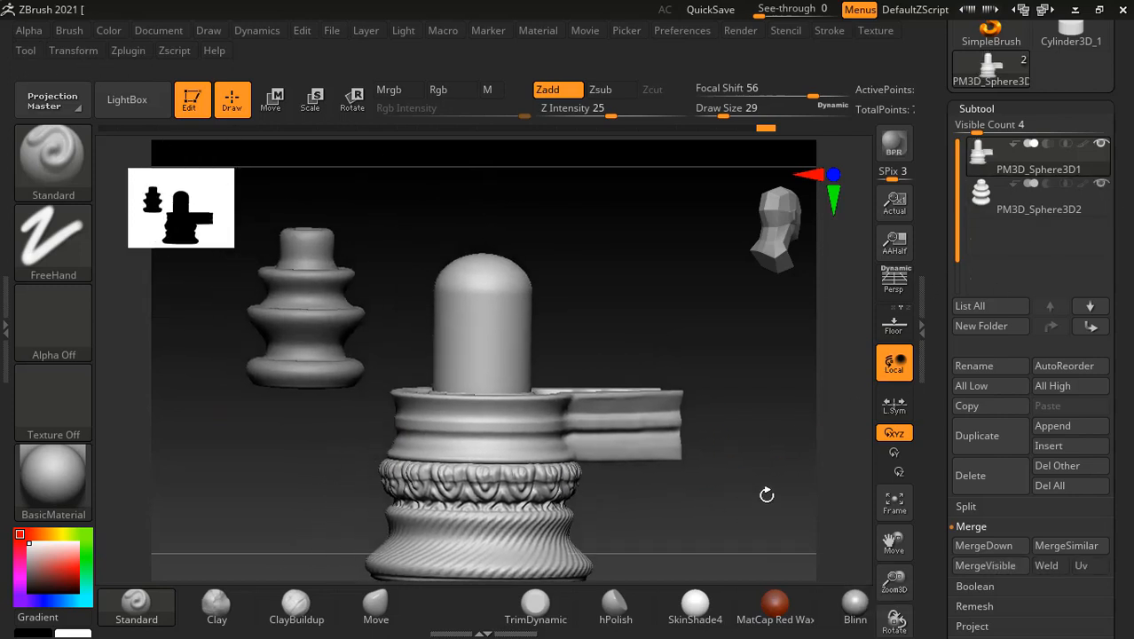
left_click(304, 268, "alt")
mouse_move(386, 228)
left_mouse_down("alt")
mouse_move(419, 251)
mouse_move(392, 243)
mouse_move(524, 276)
mouse_move(529, 264)
mouse_move(529, 279)
left_mouse_up("alt")
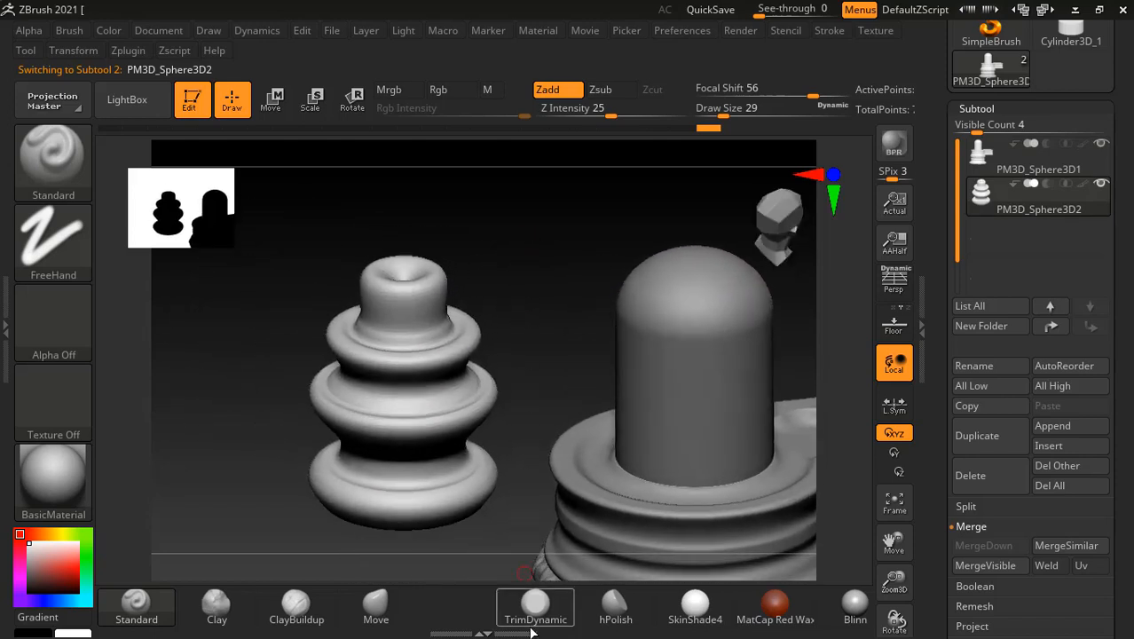
Flatten the small tiered piece's top knob and neck using the TrimDynamic brush with local symmetry, then smooth the neck.
left_click(535, 610)
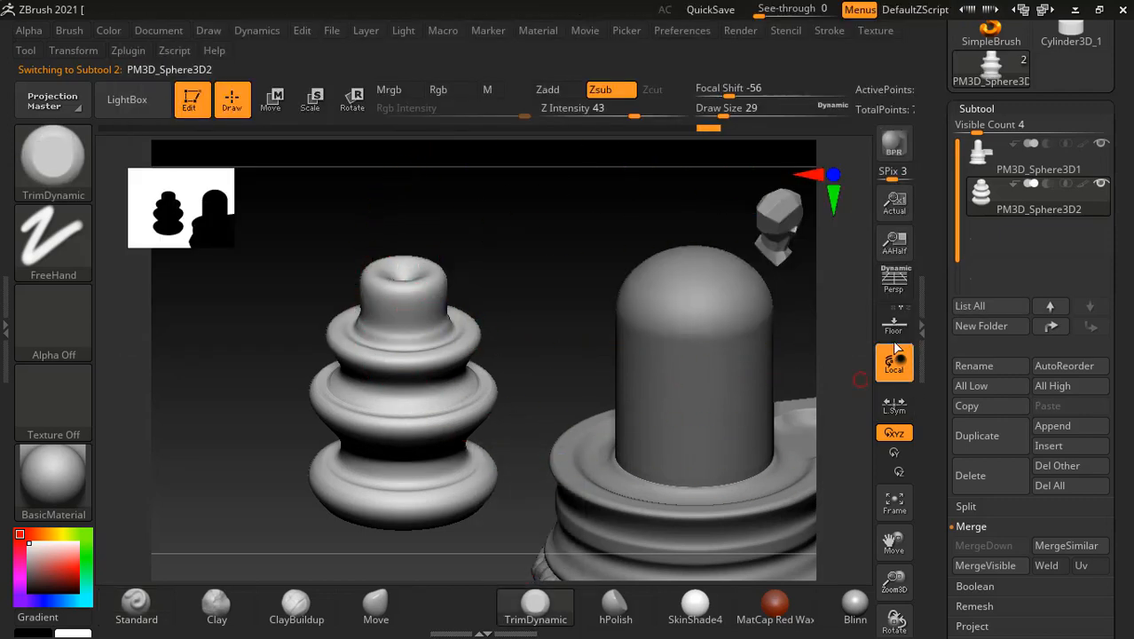
left_click(894, 405)
left_click_drag(509, 254, 511, 282, "alt")
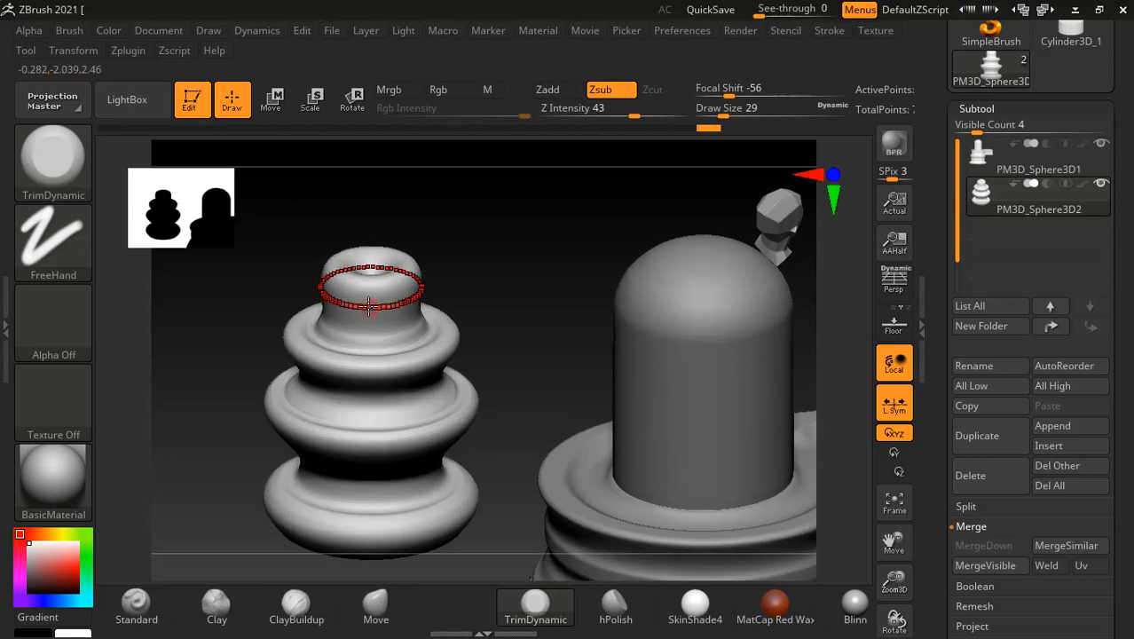
left_click(372, 289)
left_click_drag(440, 253, 508, 291, "alt")
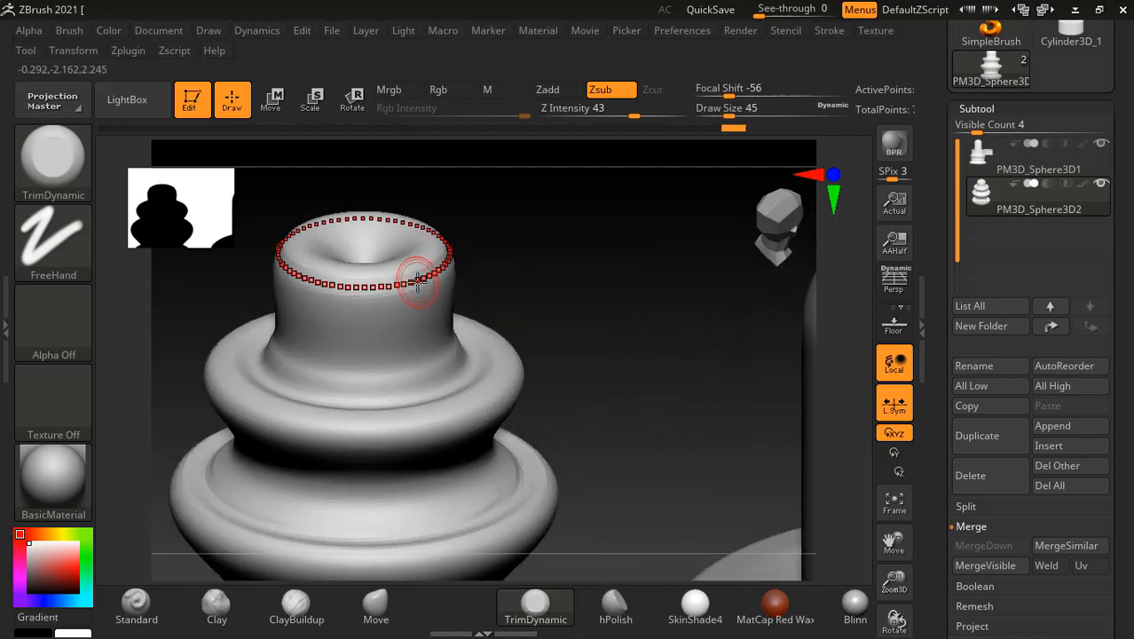
mouse_move(411, 277)
left_mouse_down()
mouse_move(350, 260)
mouse_move(372, 274)
mouse_move(328, 283)
mouse_move(360, 263)
mouse_move(346, 306)
mouse_move(382, 320)
mouse_move(370, 339)
mouse_move(391, 335)
left_mouse_up()
mouse_move(381, 336)
left_mouse_down("shift")
mouse_move(339, 336)
mouse_move(408, 339)
left_mouse_up("shift")
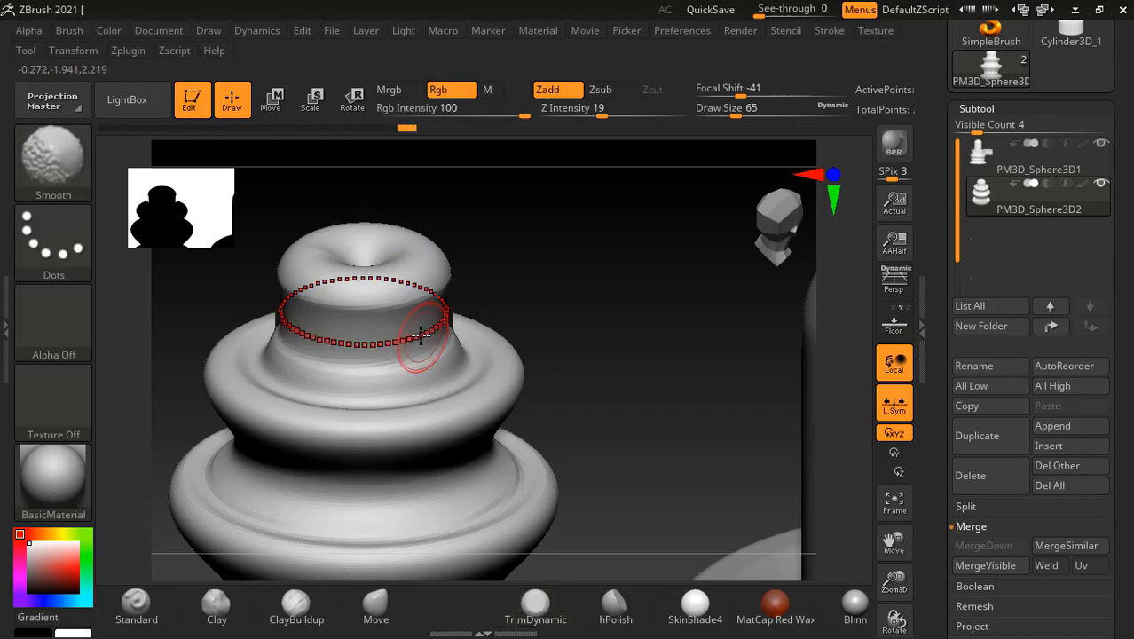
Smooth the neck below the top knob and subdivide the tiered piece once.
mouse_move(544, 296)
left_mouse_down("shift")
mouse_move(540, 255)
mouse_move(572, 286)
left_mouse_up("shift")
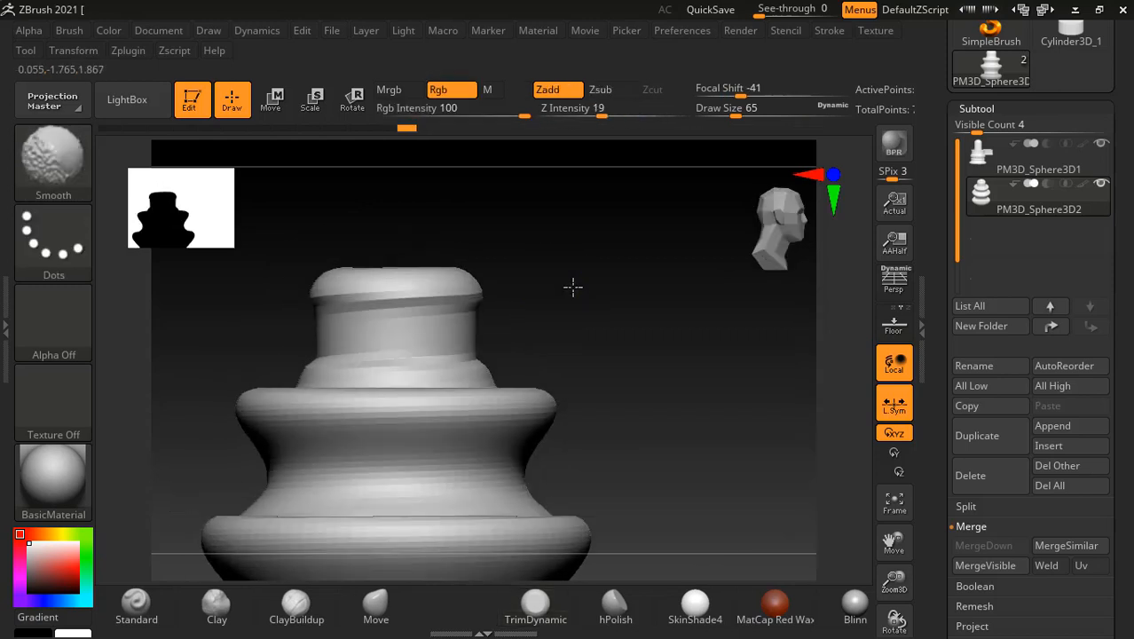
mouse_move(460, 337)
left_mouse_down("shift")
mouse_move(440, 339)
mouse_move(451, 341)
left_mouse_up("shift")
key("ctrl+z")
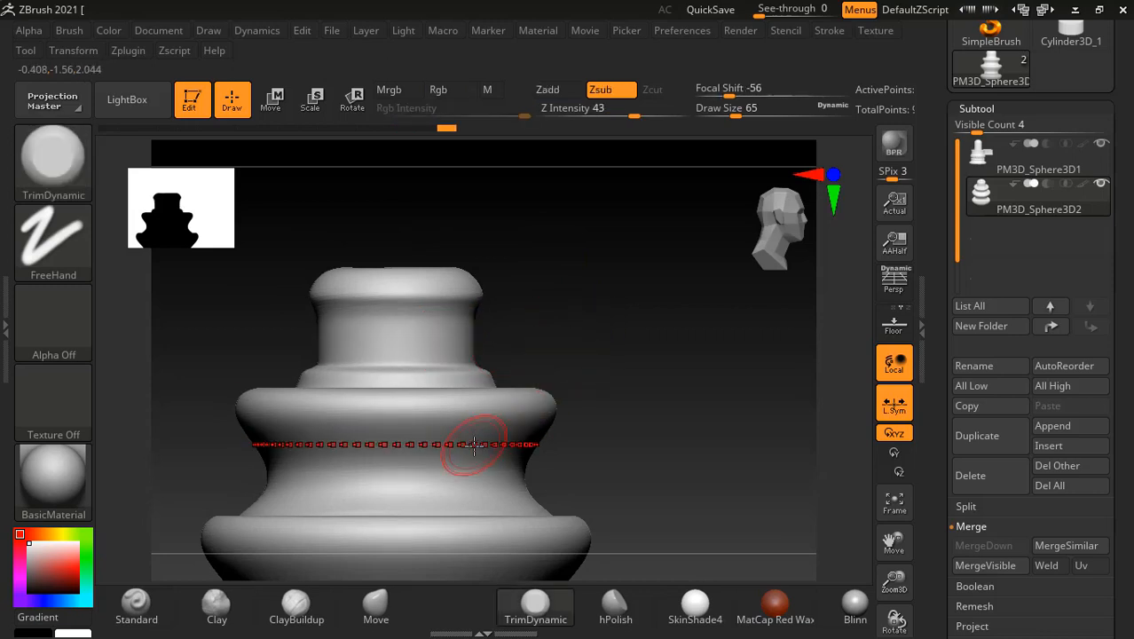
Trim the recesses between the tiers and flatten the outer sides of the middle and bottom tiers with TrimDynamic.
left_click_drag(474, 446, 463, 460)
left_click_drag(642, 454, 667, 312, "alt")
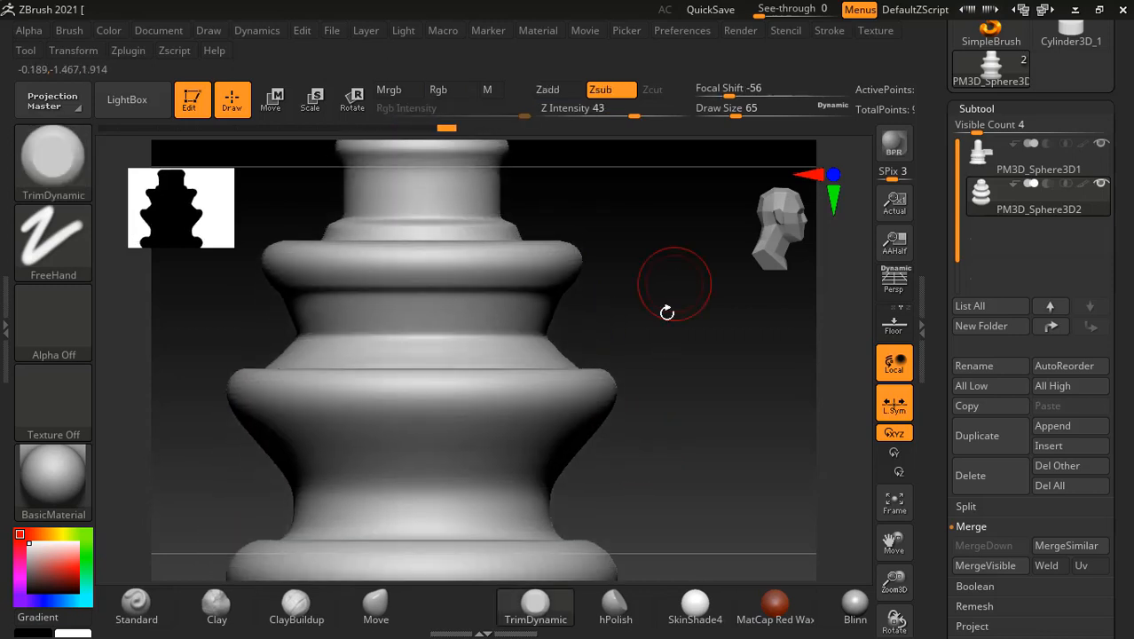
mouse_move(530, 454)
left_mouse_down()
mouse_move(499, 463)
mouse_move(531, 458)
left_mouse_up()
left_click_drag(665, 419, 678, 279, "alt")
mouse_move(612, 419)
left_mouse_down()
mouse_move(561, 432)
mouse_move(602, 413)
mouse_move(552, 412)
mouse_move(610, 404)
mouse_move(559, 415)
mouse_move(506, 413)
mouse_move(602, 411)
mouse_move(474, 402)
left_mouse_up()
mouse_move(706, 344)
left_mouse_down()
mouse_move(701, 375)
mouse_move(678, 285)
mouse_move(705, 344)
mouse_move(571, 330)
left_mouse_up()
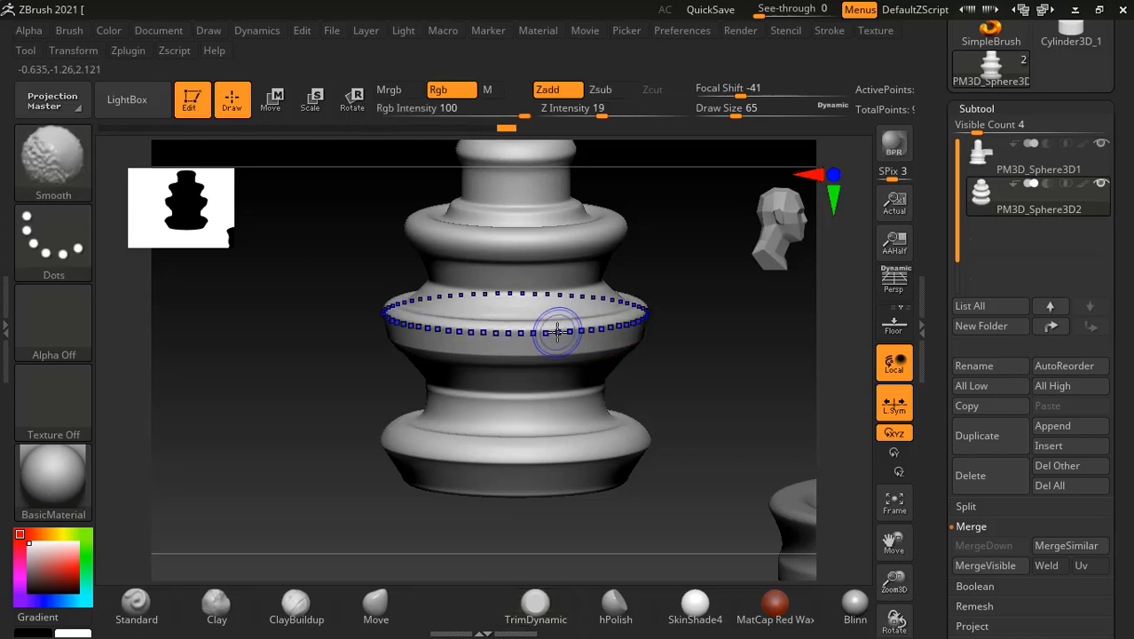
mouse_move(714, 349)
left_mouse_down()
mouse_move(683, 425)
mouse_move(616, 337)
left_mouse_up()
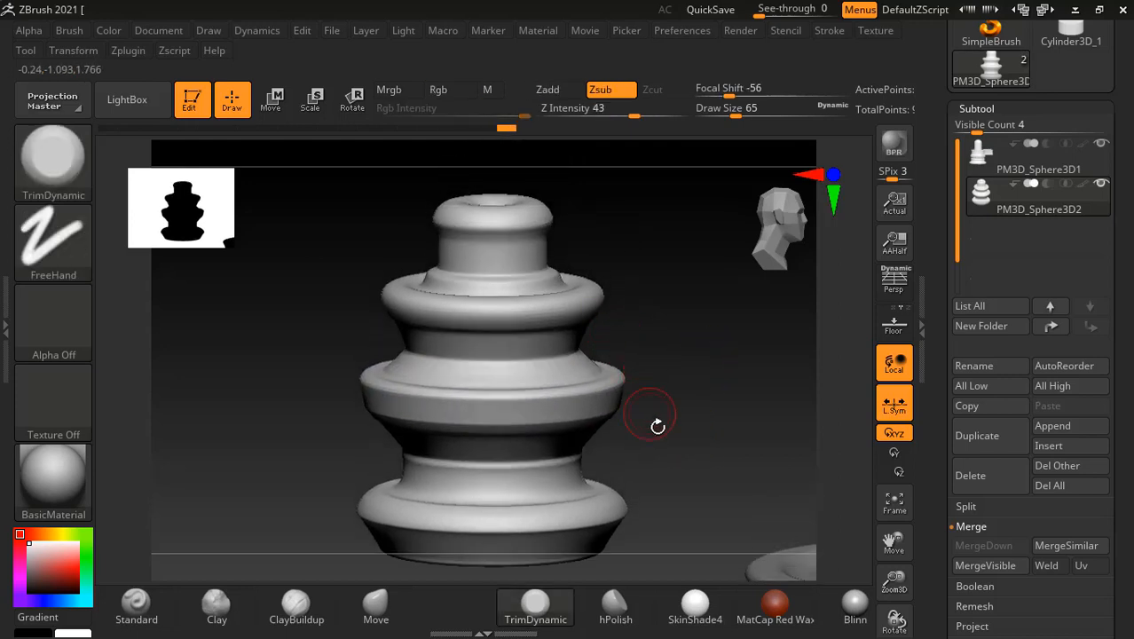
Sharpen the lower edge of the middle tier with TrimDynamic at draw size 33.
left_click_drag(657, 424, 632, 380)
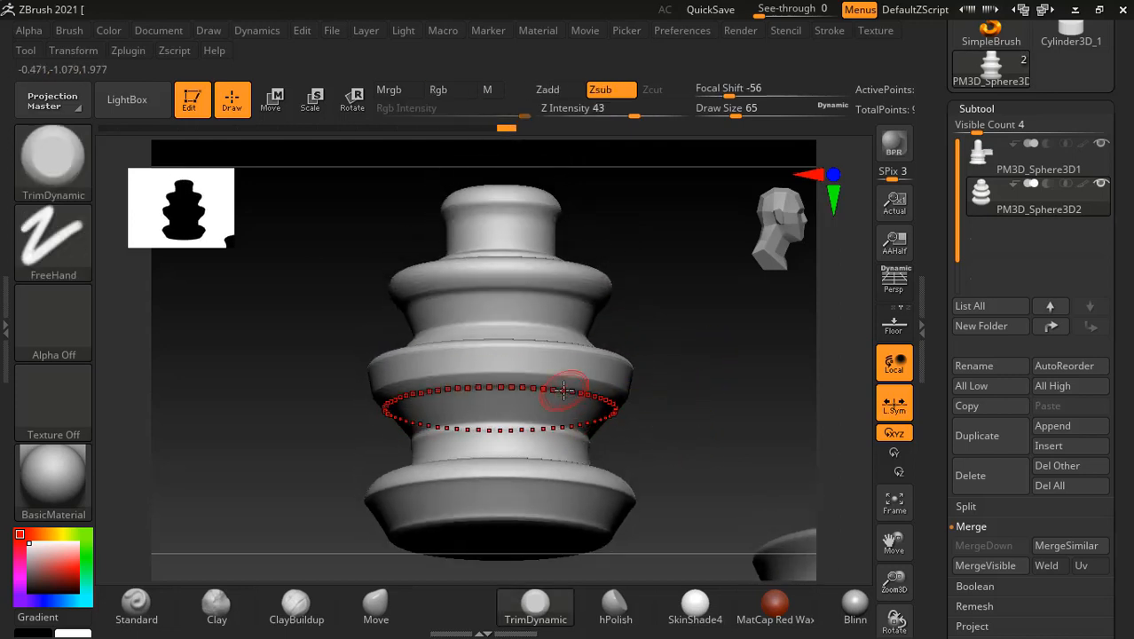
key("bracketleft")
key("bracketleft")
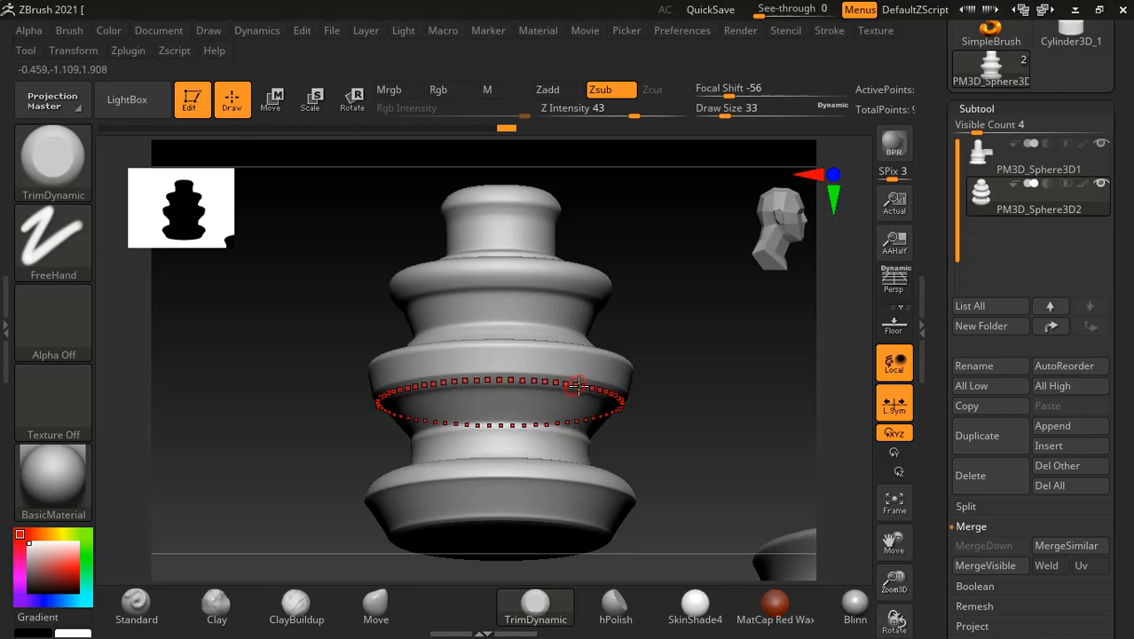
left_click_drag(577, 385, 569, 385)
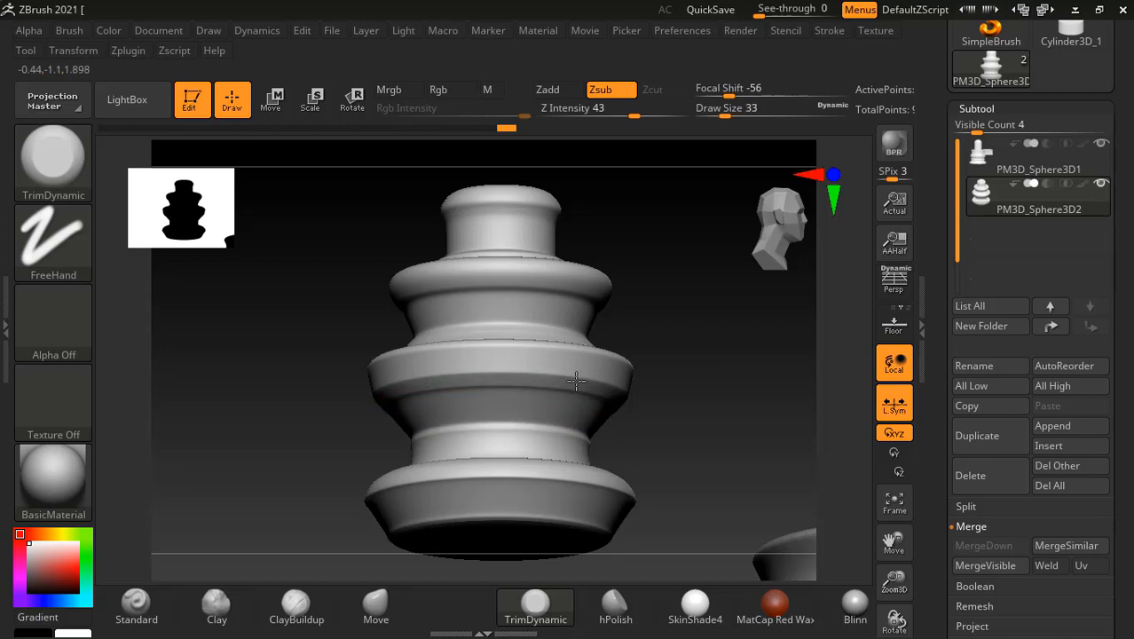
Trim a sloping bevel around the outer edge of the top knob with TrimDynamic.
left_click_drag(723, 413, 715, 467)
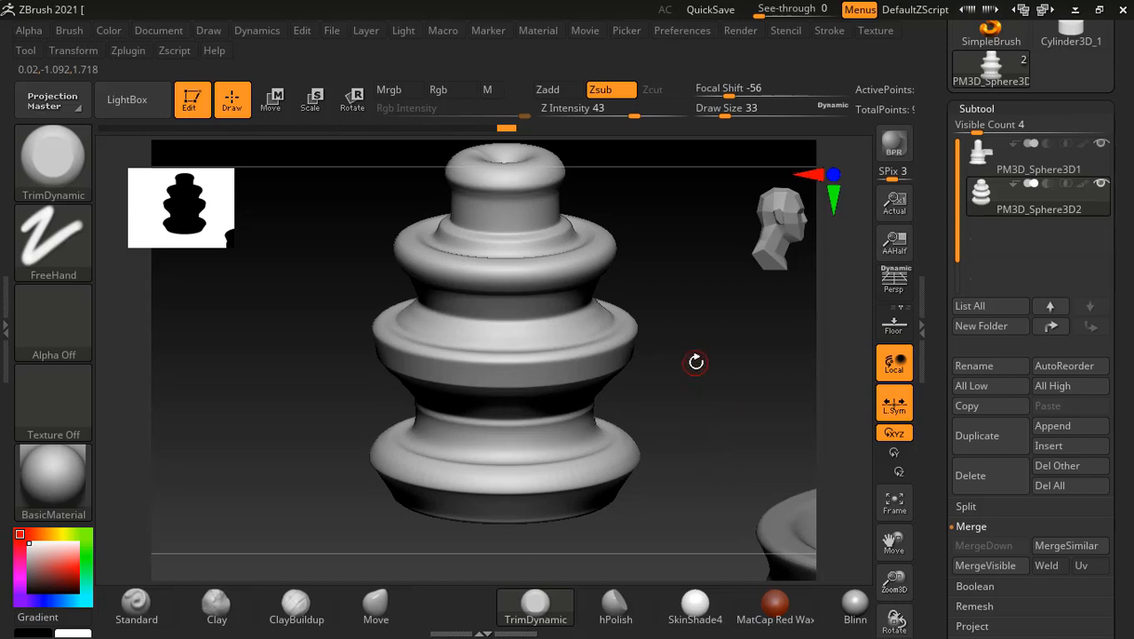
left_click_drag(695, 361, 628, 397)
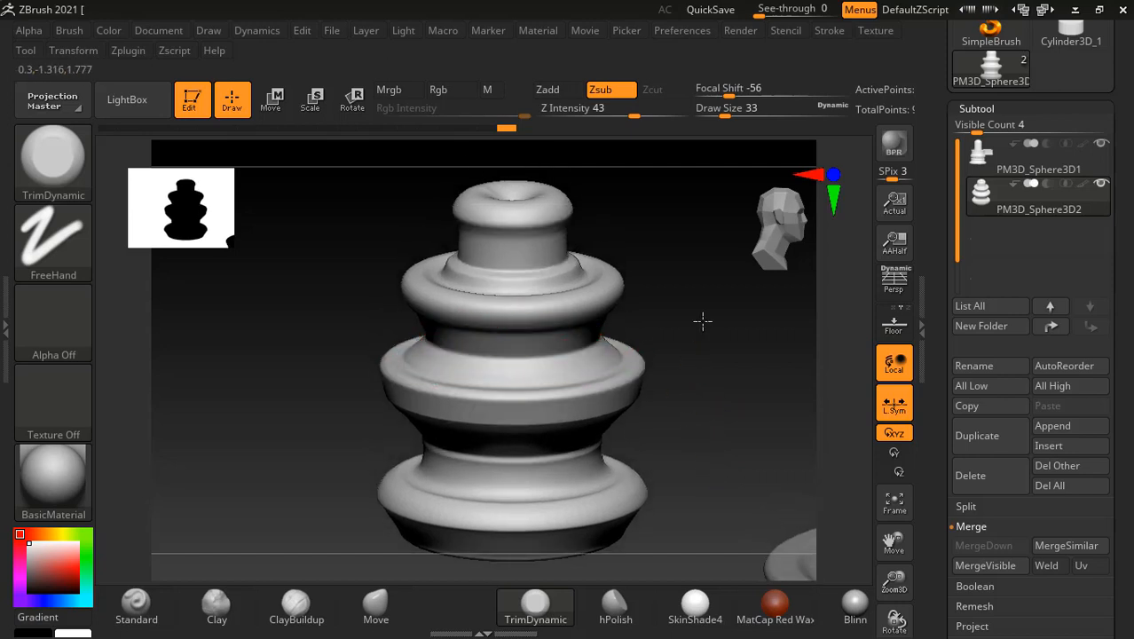
left_click_drag(702, 321, 587, 346)
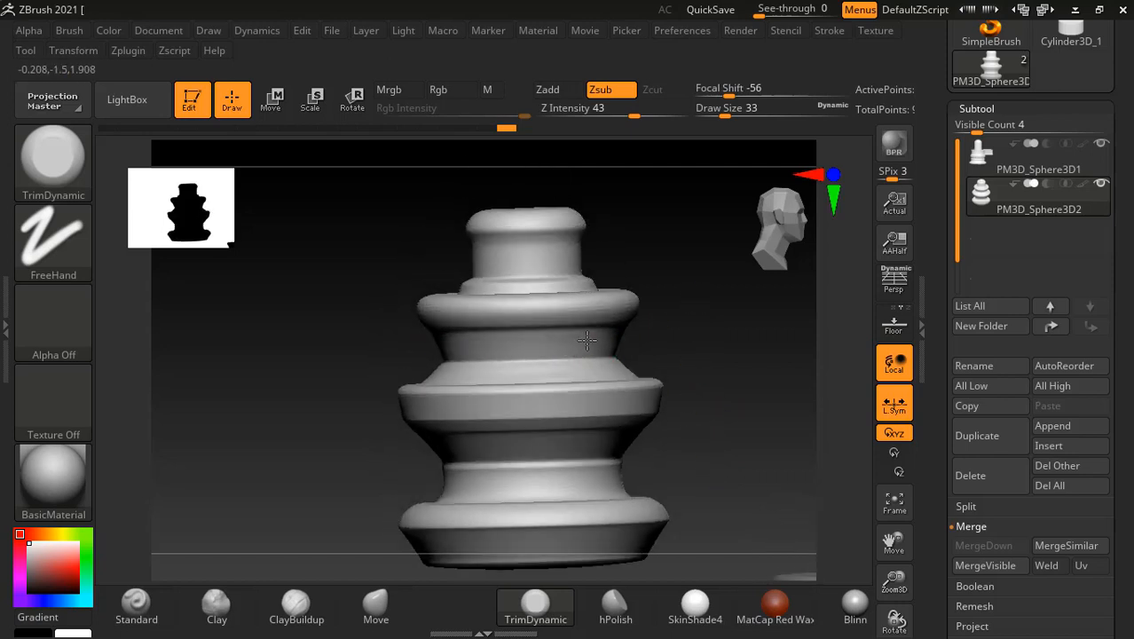
mouse_move(717, 341)
left_mouse_down()
mouse_move(713, 329)
mouse_move(661, 397)
left_mouse_up()
left_click_drag(574, 276, 566, 276)
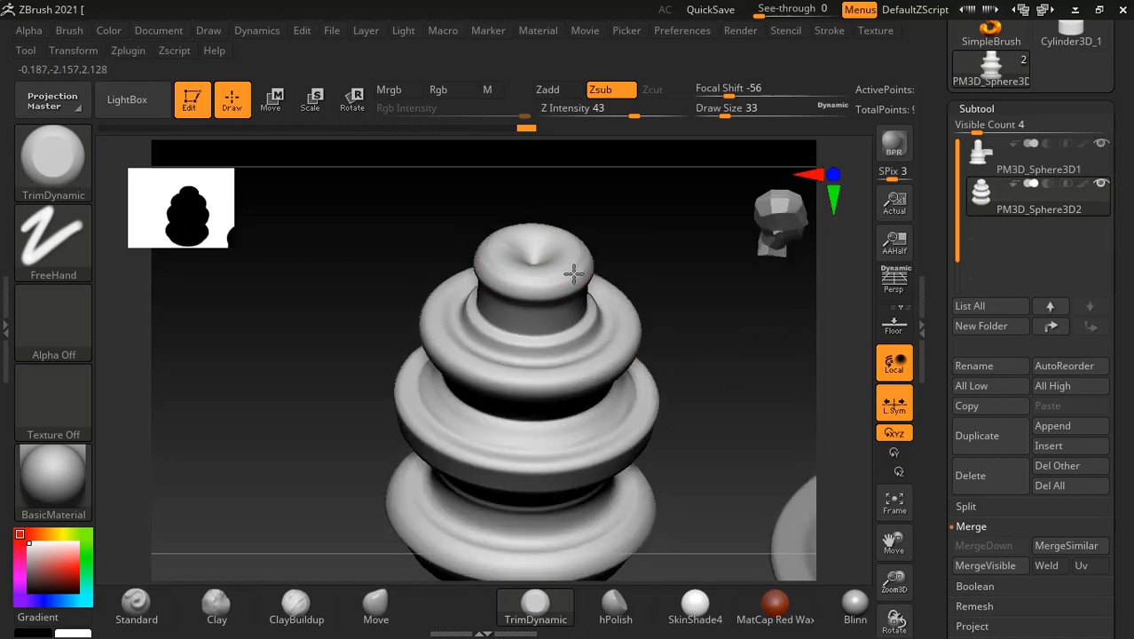
mouse_move(648, 257)
left_mouse_down("alt")
mouse_move(671, 291)
mouse_move(678, 349)
left_mouse_up("alt")
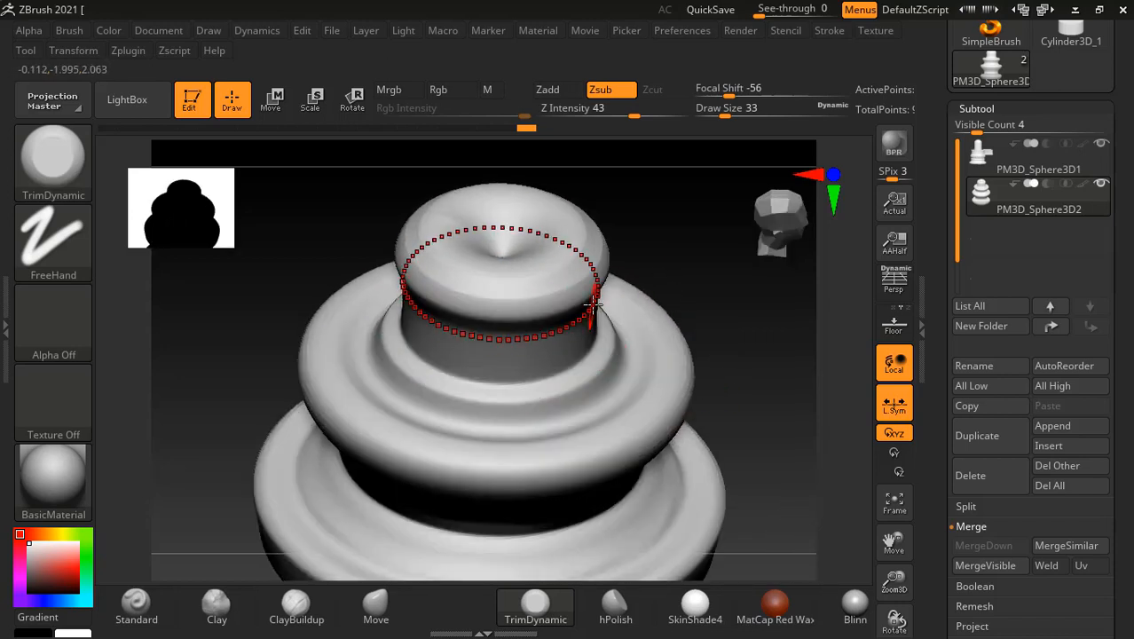
mouse_move(594, 305)
left_mouse_down()
mouse_move(589, 281)
mouse_move(567, 278)
mouse_move(582, 271)
left_mouse_up()
left_click_drag(766, 236, 633, 218)
Smooth the top knob's bevel and the neck beneath it at draw size 53.
key("shift")
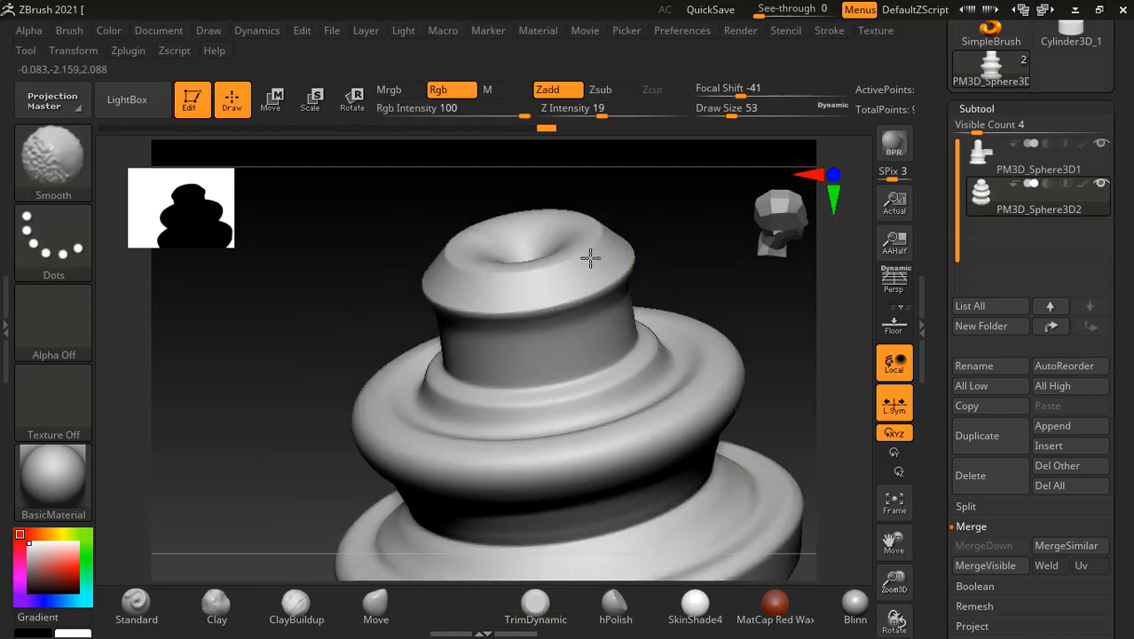
left_click_drag(491, 286, 557, 286, "shift")
mouse_move(581, 332)
left_mouse_down("shift")
mouse_move(532, 376)
mouse_move(561, 372)
left_mouse_up("shift")
mouse_move(755, 385)
left_mouse_down("alt")
mouse_move(718, 375)
mouse_move(615, 382)
mouse_move(620, 347)
mouse_move(641, 355)
mouse_move(514, 436)
left_mouse_up("alt")
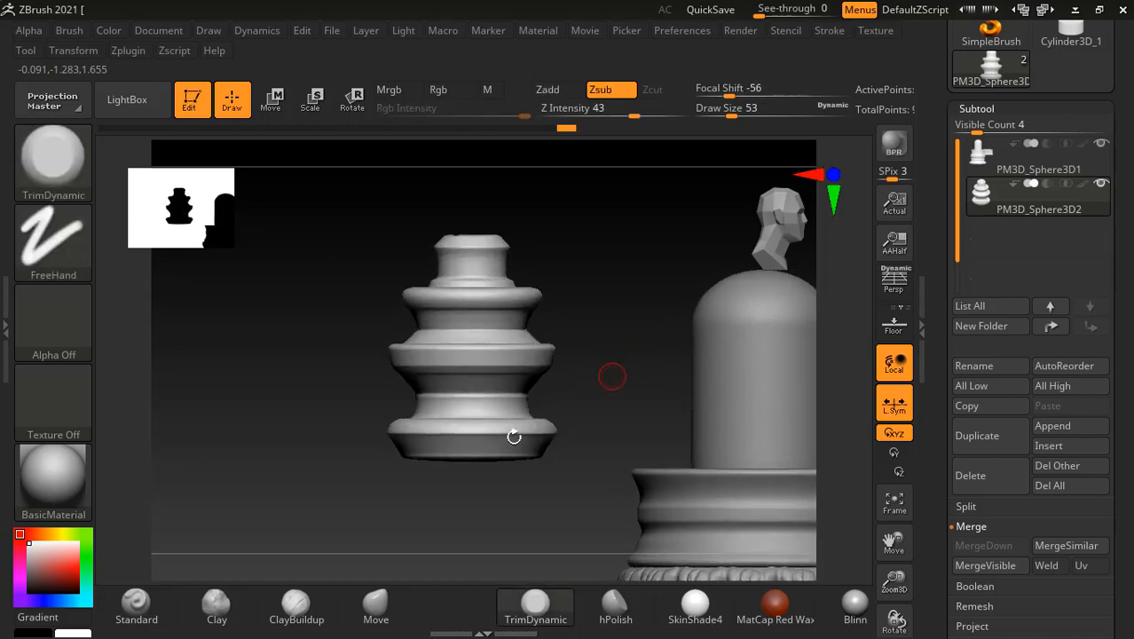
Set the Standard brush to the DragRect stroke with Alpha 11 and subdivide the tiered piece to about 1 million polygons.
left_click(154, 627)
left_click(62, 241)
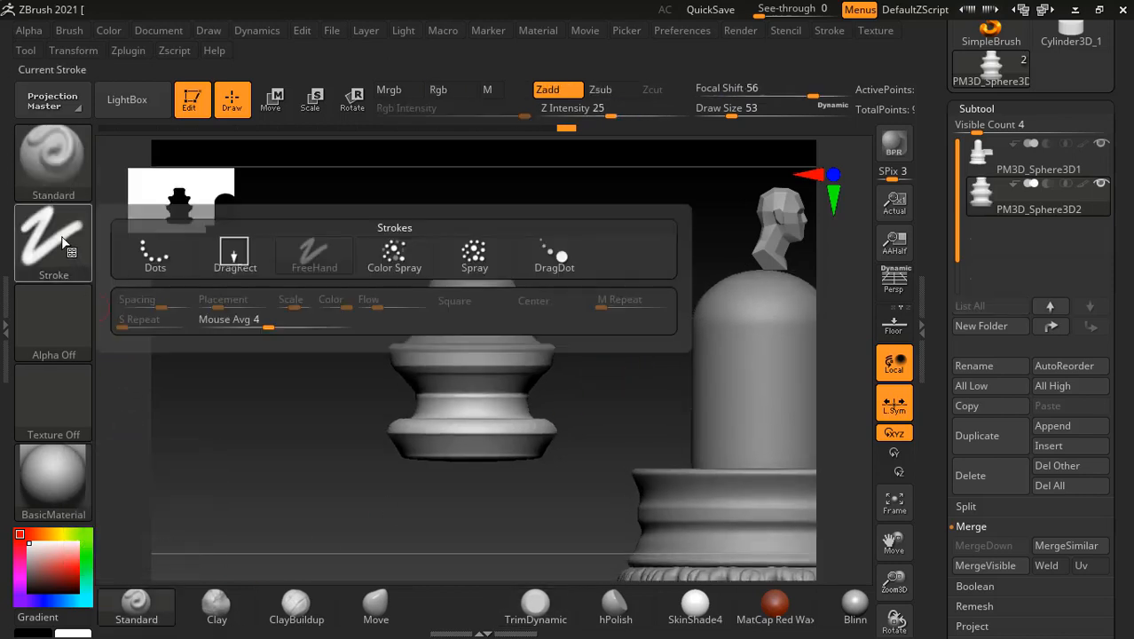
left_click(234, 253)
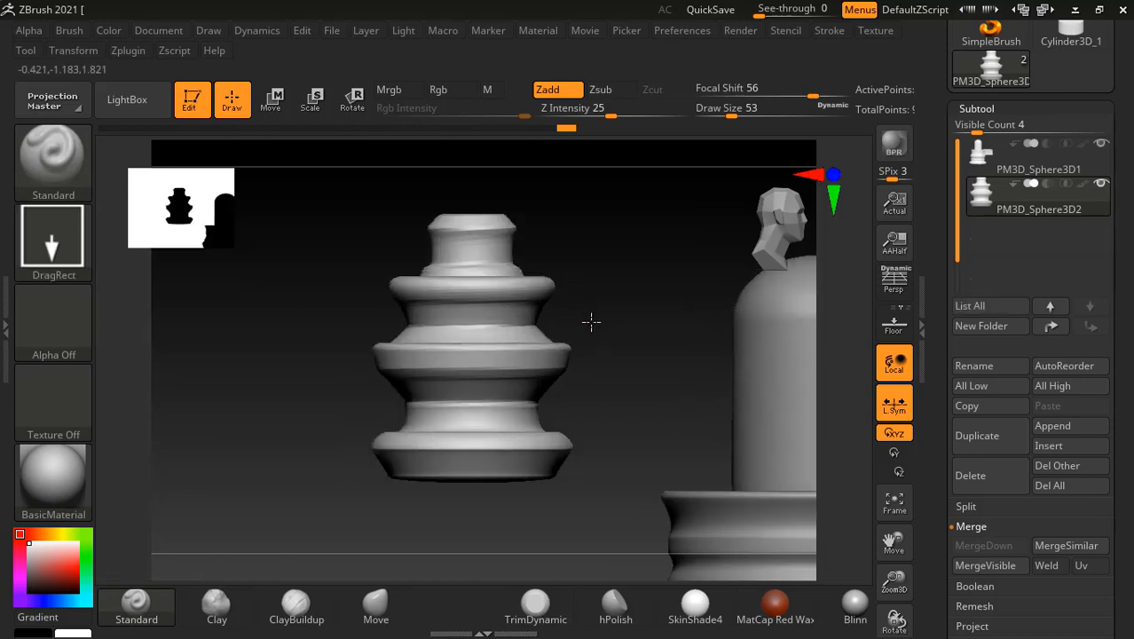
key("f")
left_click_drag(350, 414, 603, 414)
key("ctrl")
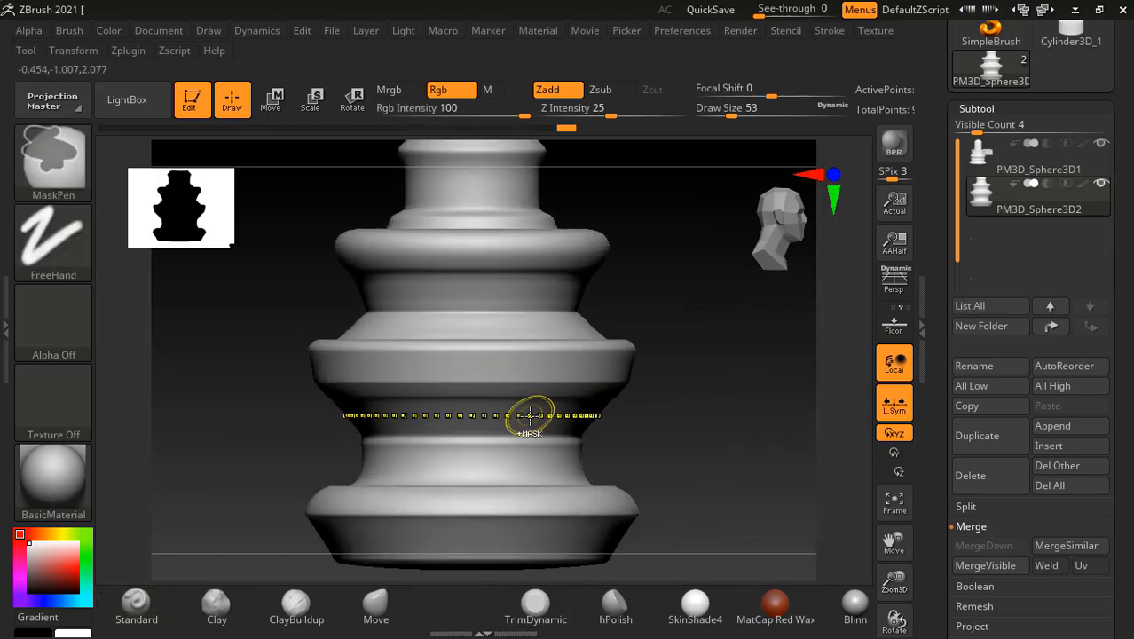
key("ctrl+d")
left_click(60, 328)
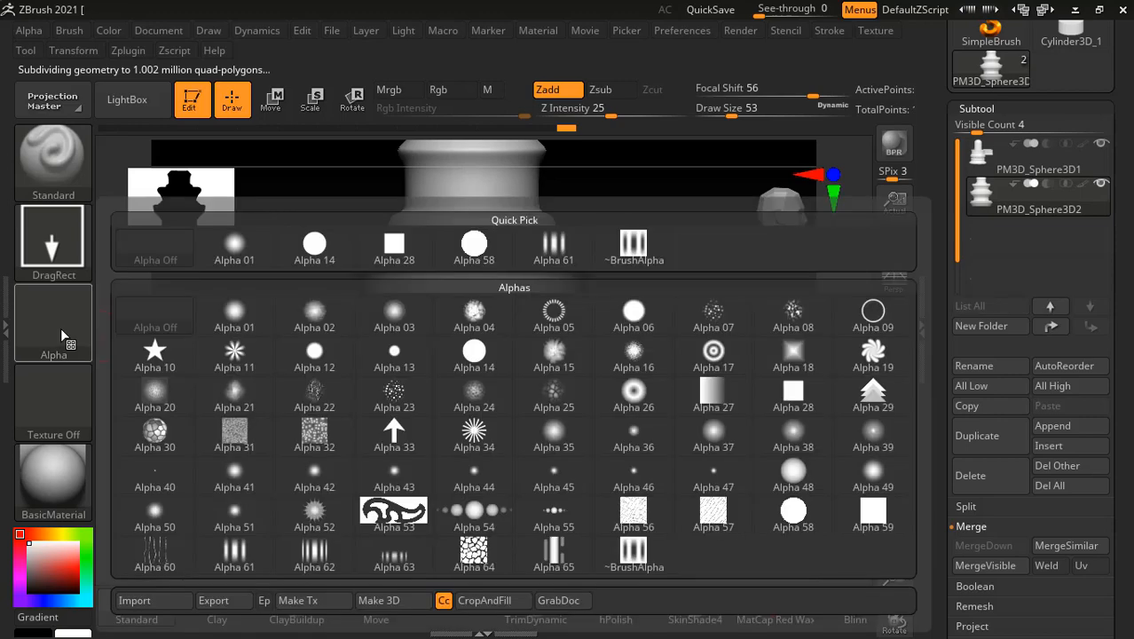
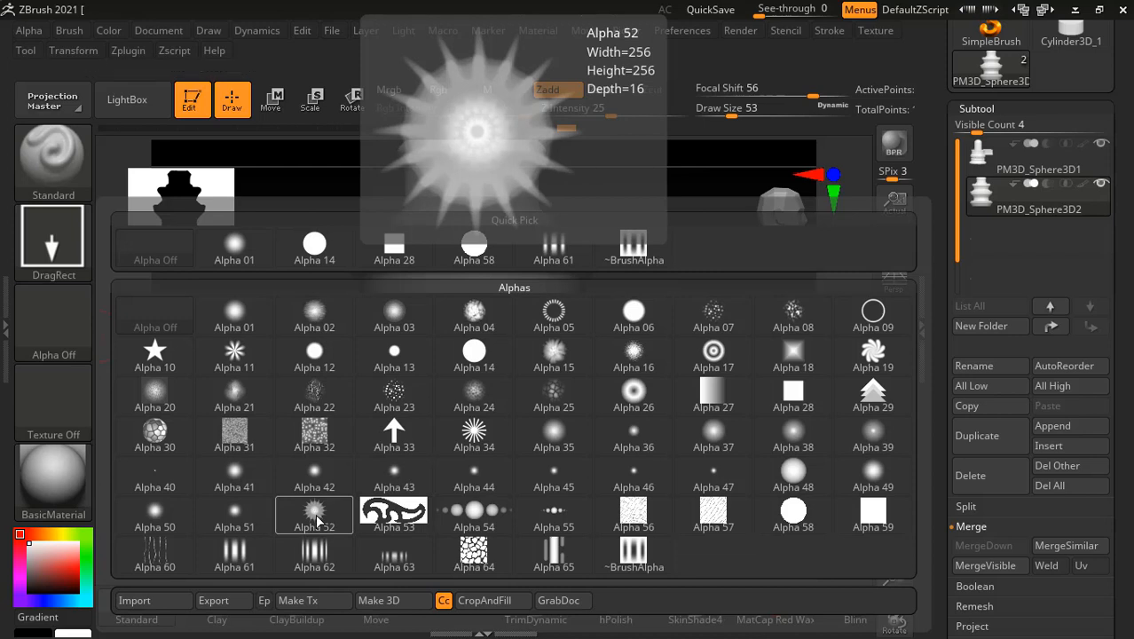
left_click(238, 355)
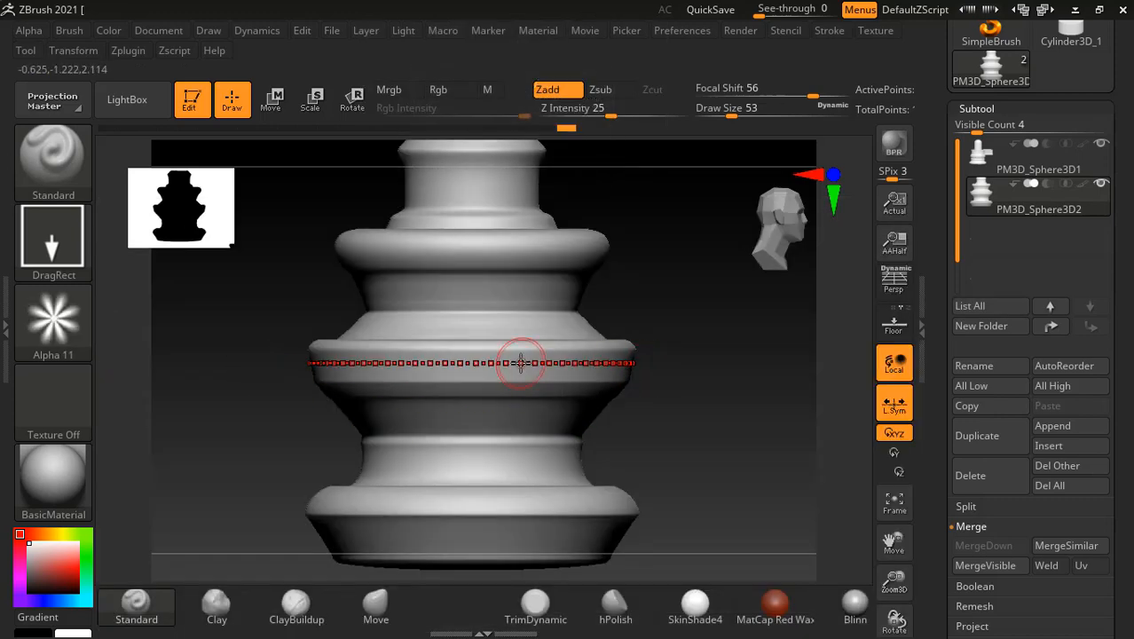
Lower the radial symmetry count and stamp a ring of Alpha 11 starbursts around the middle tier's rim.
left_click(85, 54)
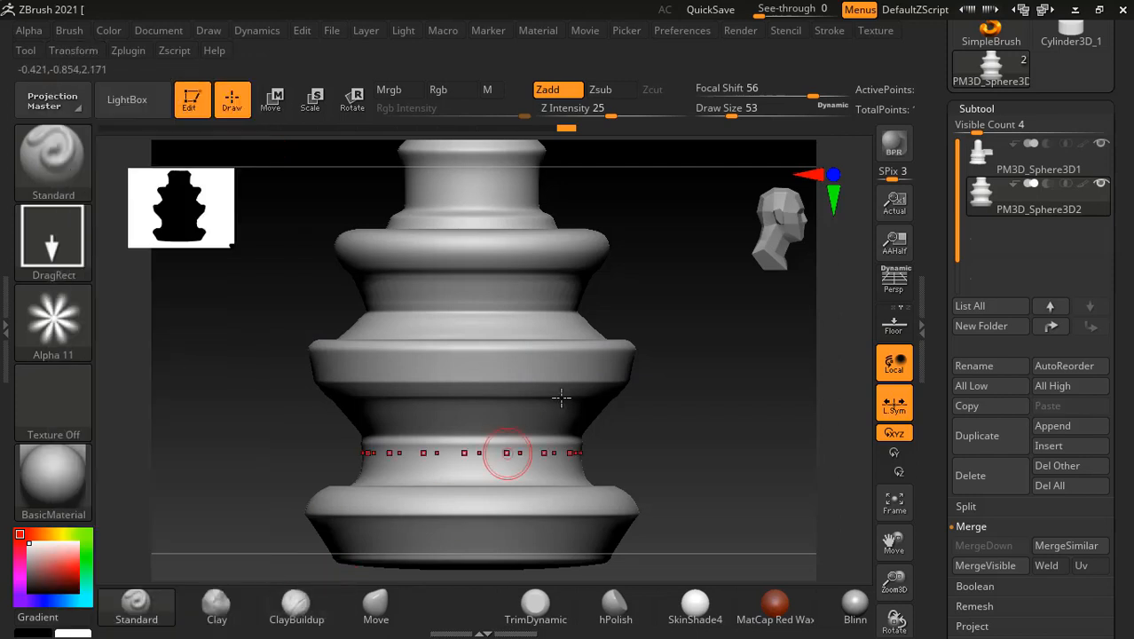
left_click_drag(471, 366, 489, 398)
mouse_move(661, 457)
left_mouse_down()
mouse_move(700, 397)
mouse_move(687, 403)
left_mouse_up()
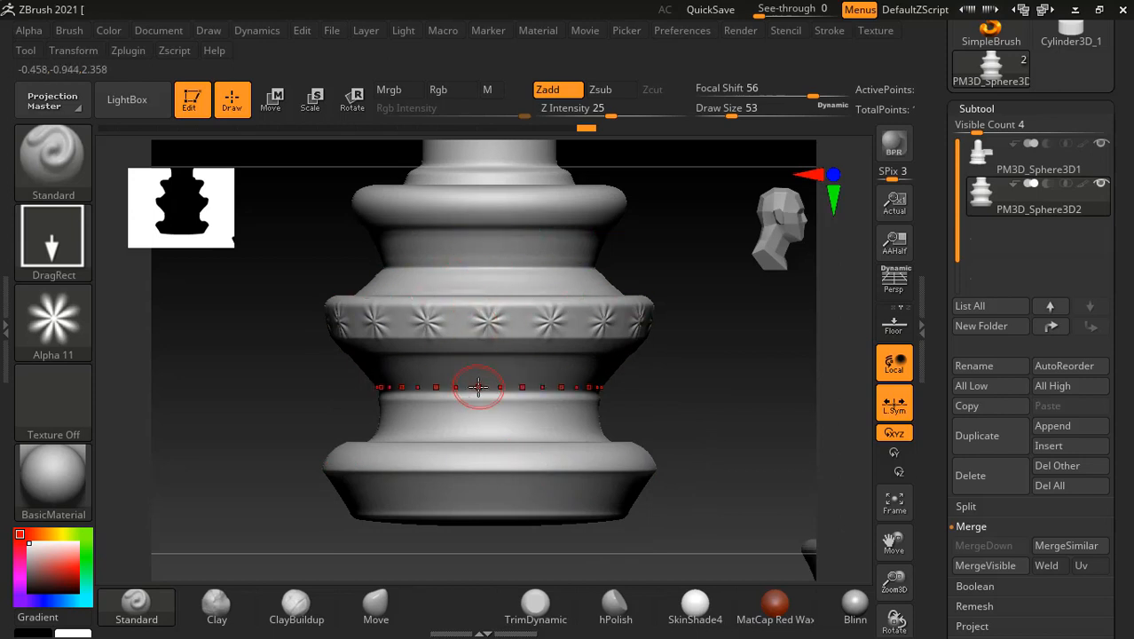
Stamp starburst rings around the narrow neck above the bottom tier and around the upper tier's rim.
left_click_drag(463, 412, 460, 414)
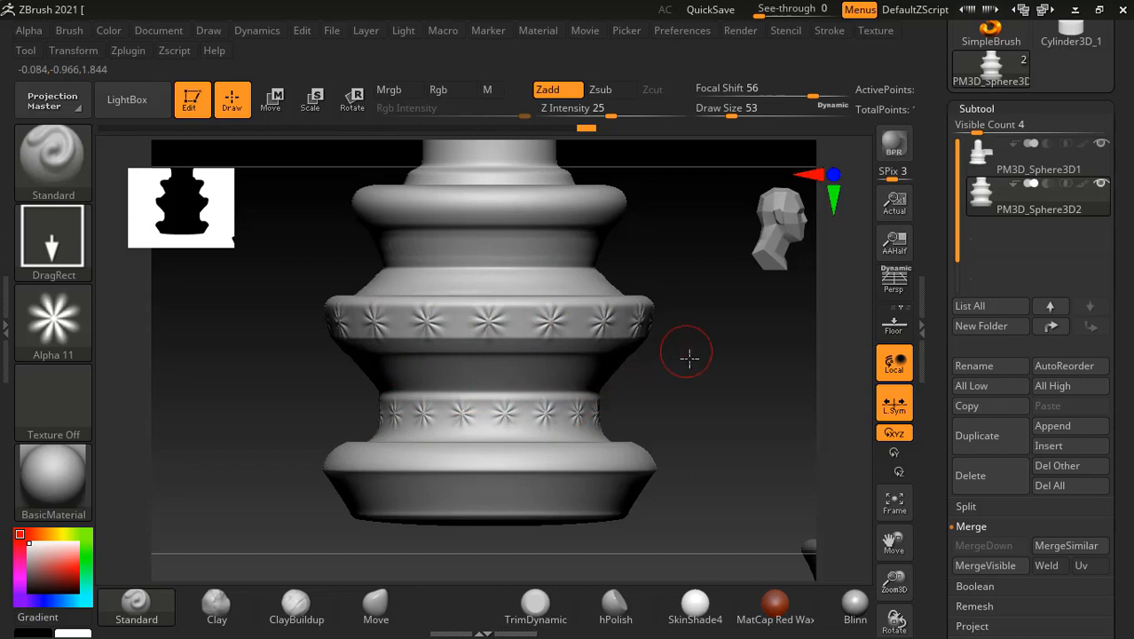
left_click_drag(689, 357, 690, 400, "alt")
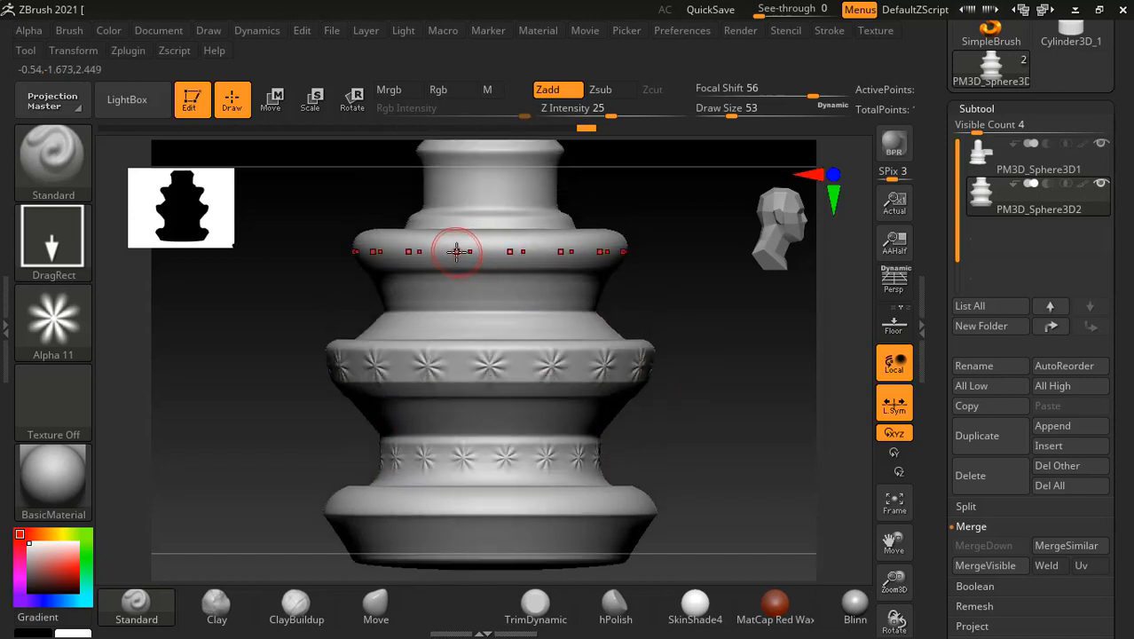
left_click_drag(455, 274, 445, 303)
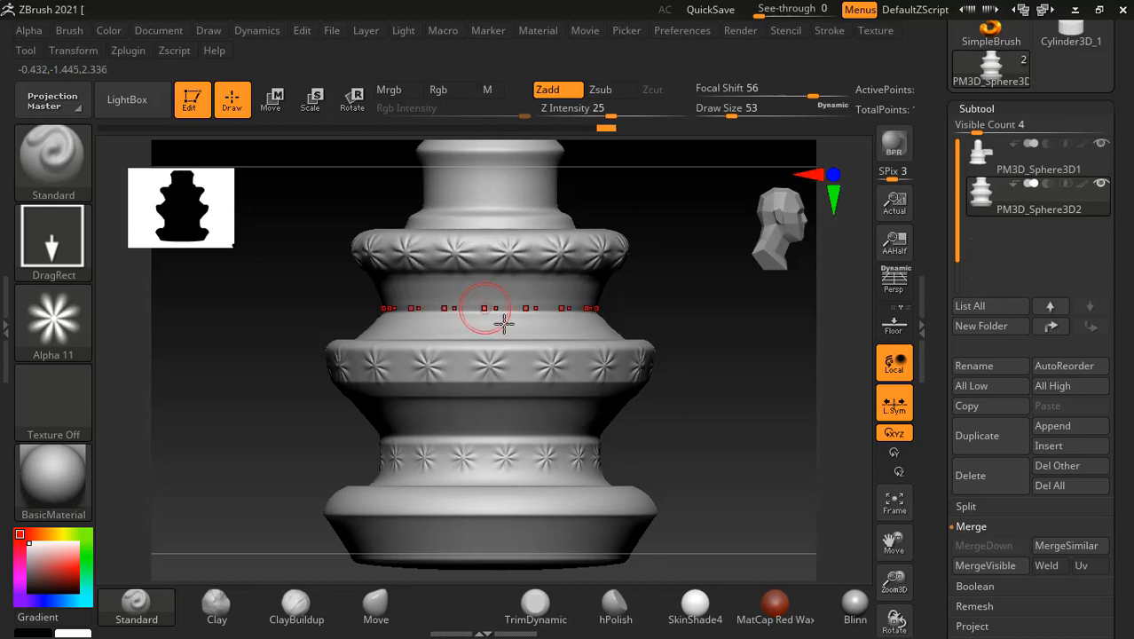
Stamp starburst rings around the bottom tier's sloping side and its upper surface.
left_click_drag(693, 325, 696, 390)
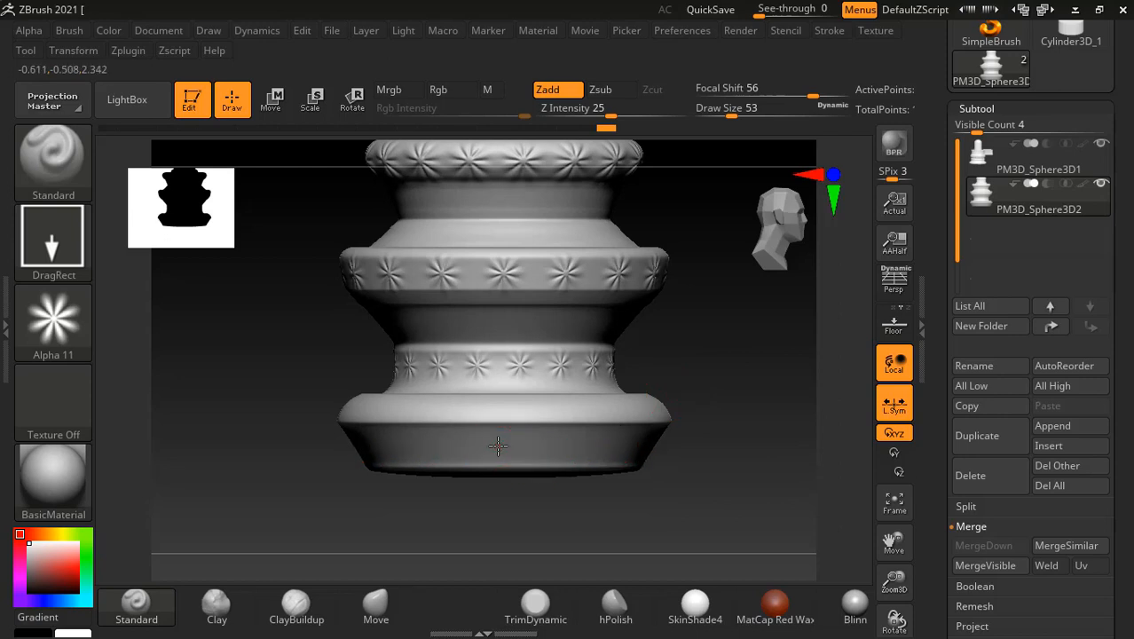
left_click_drag(497, 446, 522, 473)
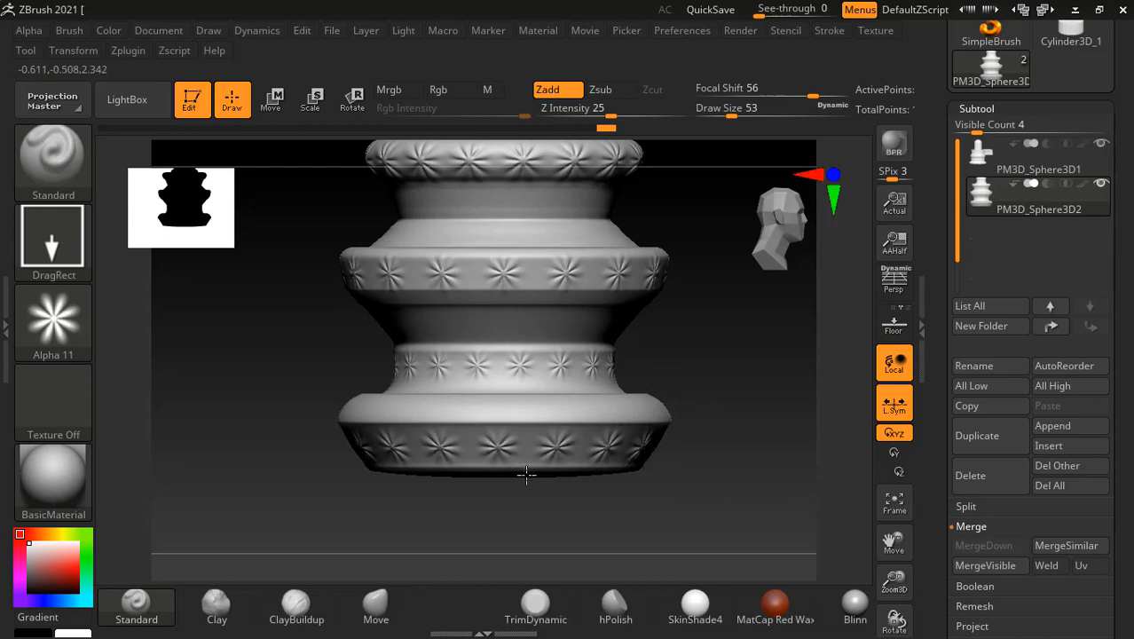
mouse_move(734, 442)
left_mouse_down()
mouse_move(747, 425)
mouse_move(734, 410)
mouse_move(731, 453)
left_mouse_up()
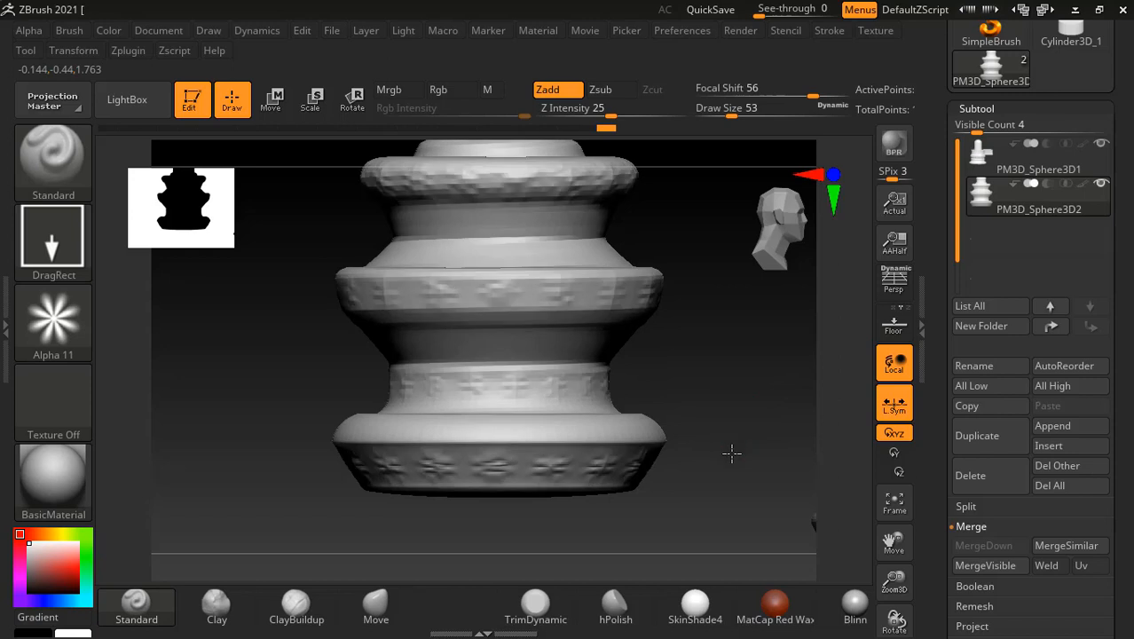
mouse_move(703, 364)
left_mouse_down()
mouse_move(709, 387)
mouse_move(666, 409)
mouse_move(696, 431)
mouse_move(539, 436)
left_mouse_up()
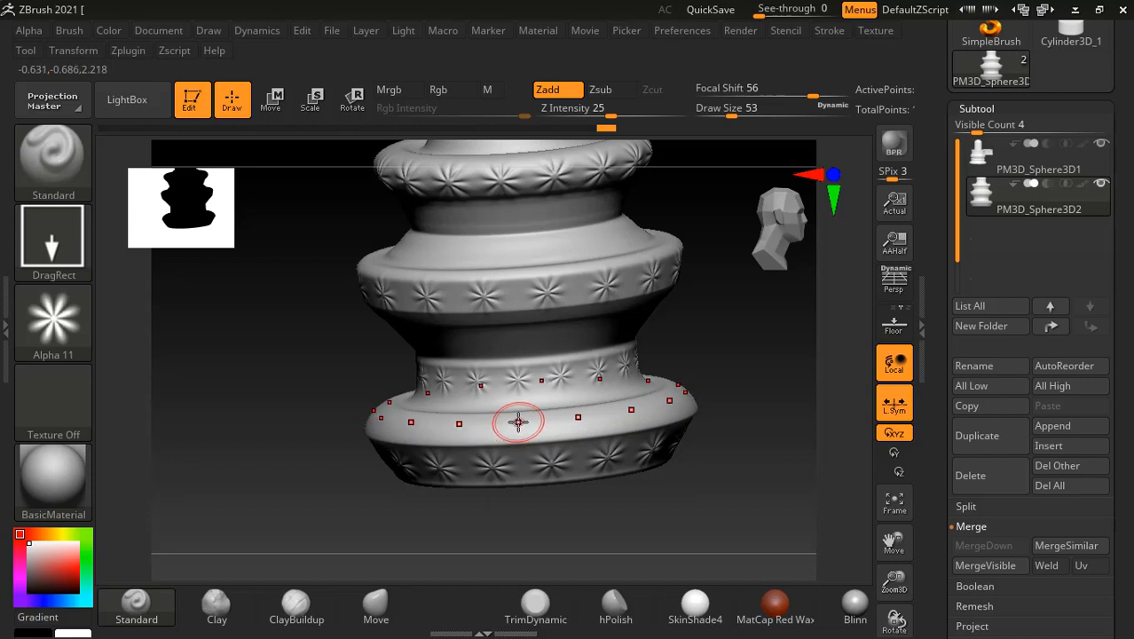
left_click_drag(522, 459, 534, 463)
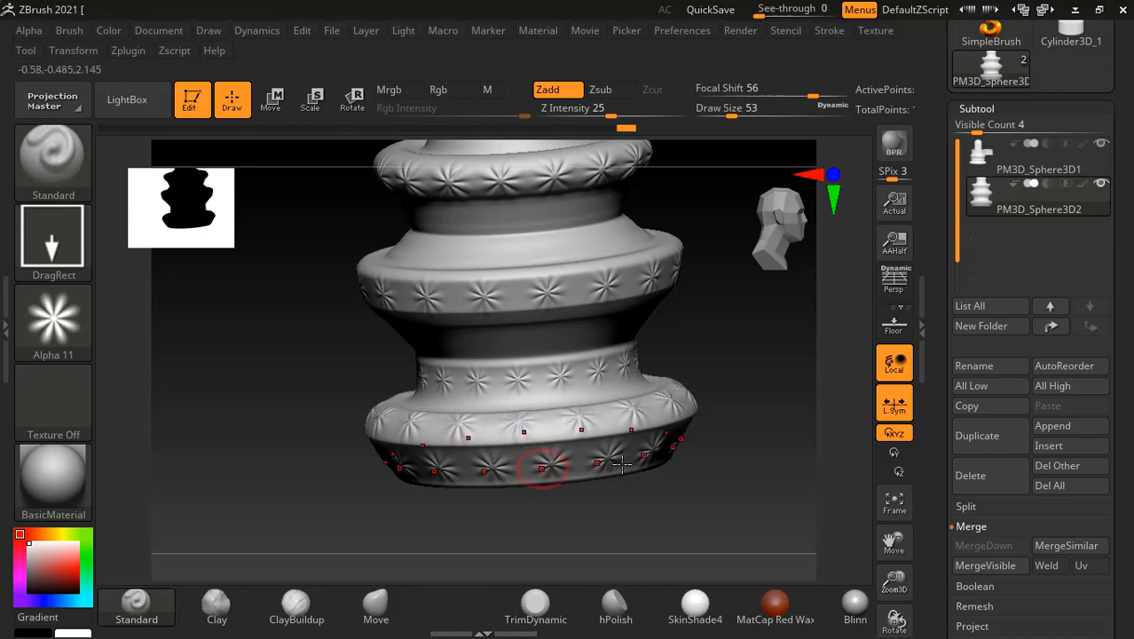
Stamp starburst rings around the top section's neck, its rounded cap and the flare at the neck's foot.
mouse_move(748, 397)
left_mouse_down()
mouse_move(754, 372)
mouse_move(739, 395)
mouse_move(717, 385)
mouse_move(713, 414)
mouse_move(713, 385)
mouse_move(709, 418)
mouse_move(706, 404)
left_mouse_up()
left_click_drag(703, 312, 637, 437)
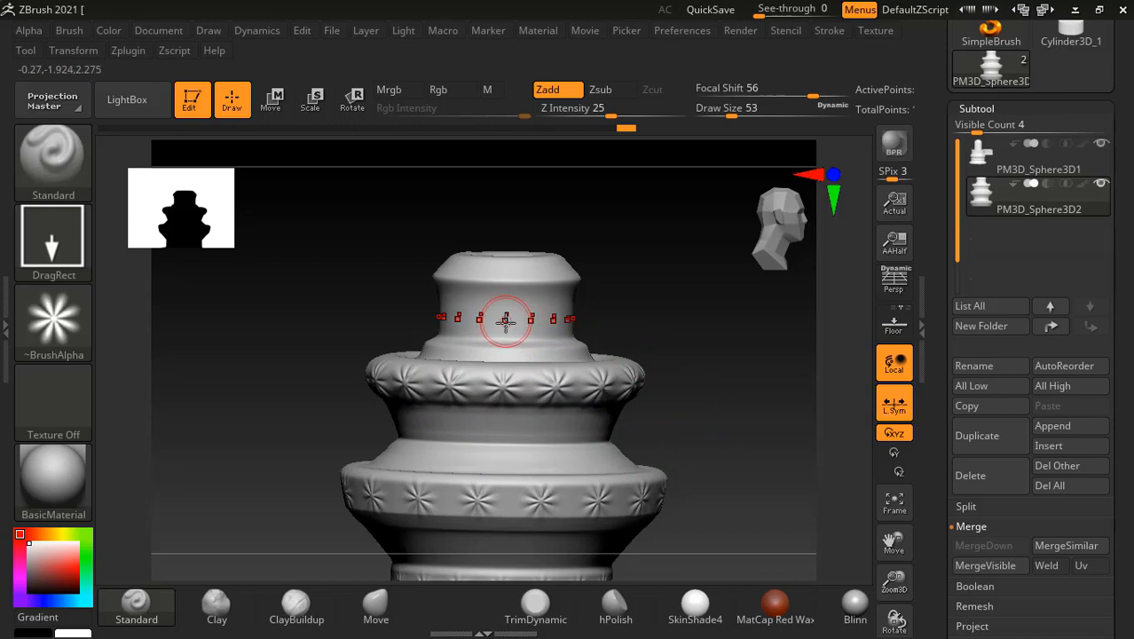
left_click_drag(497, 316, 502, 345)
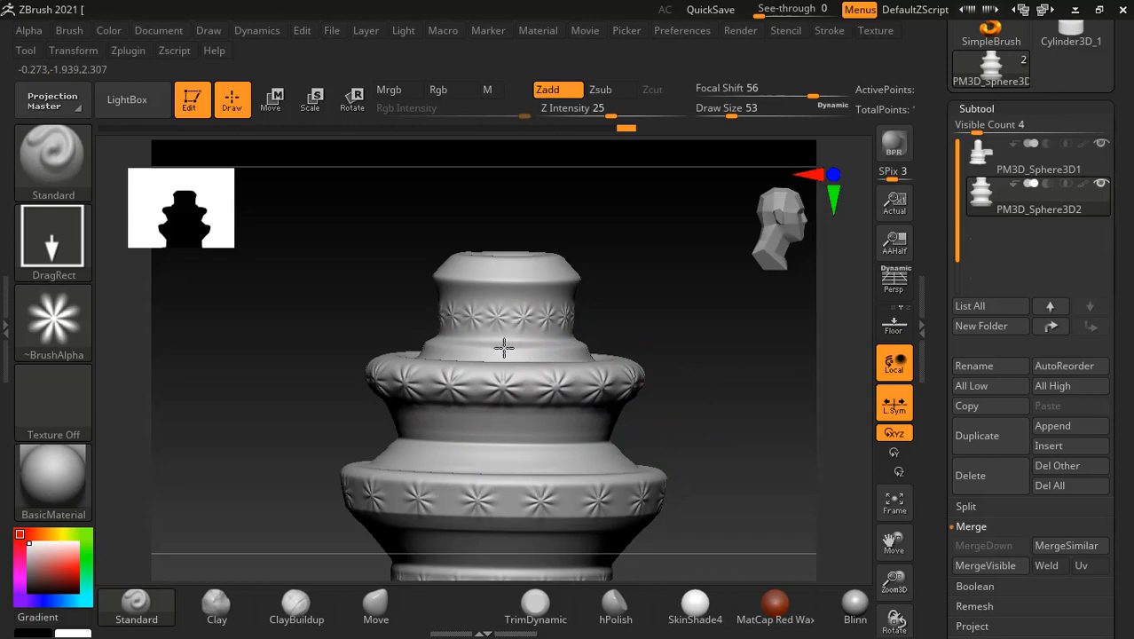
left_click_drag(682, 323, 691, 350, "alt")
left_click_drag(661, 302, 662, 341)
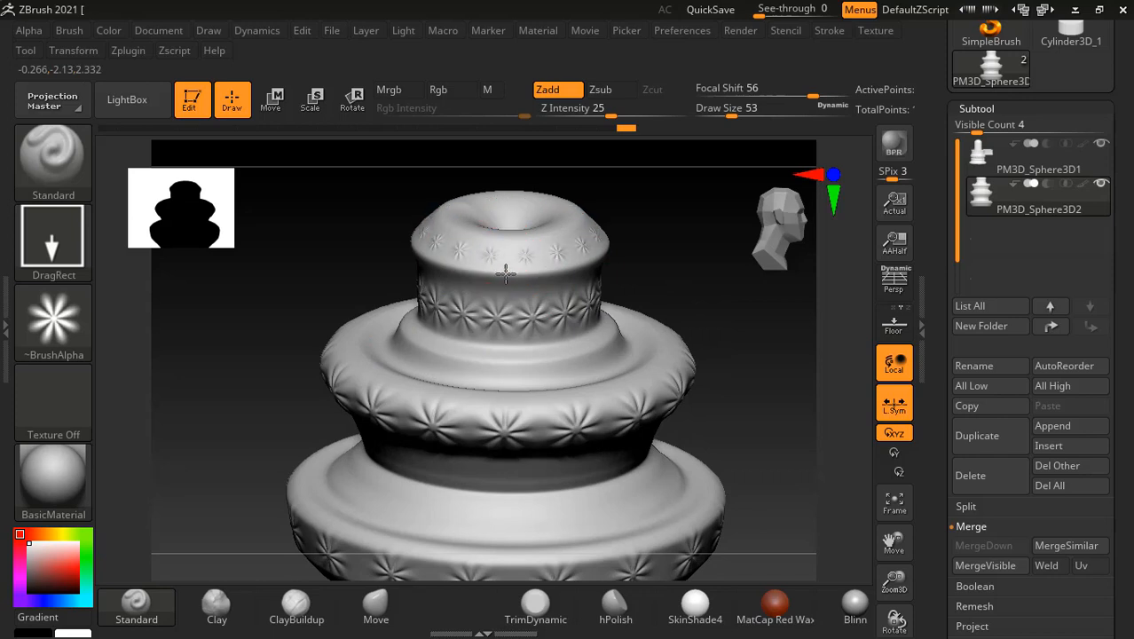
mouse_move(508, 281)
left_mouse_down()
mouse_move(501, 290)
mouse_move(523, 295)
left_mouse_up()
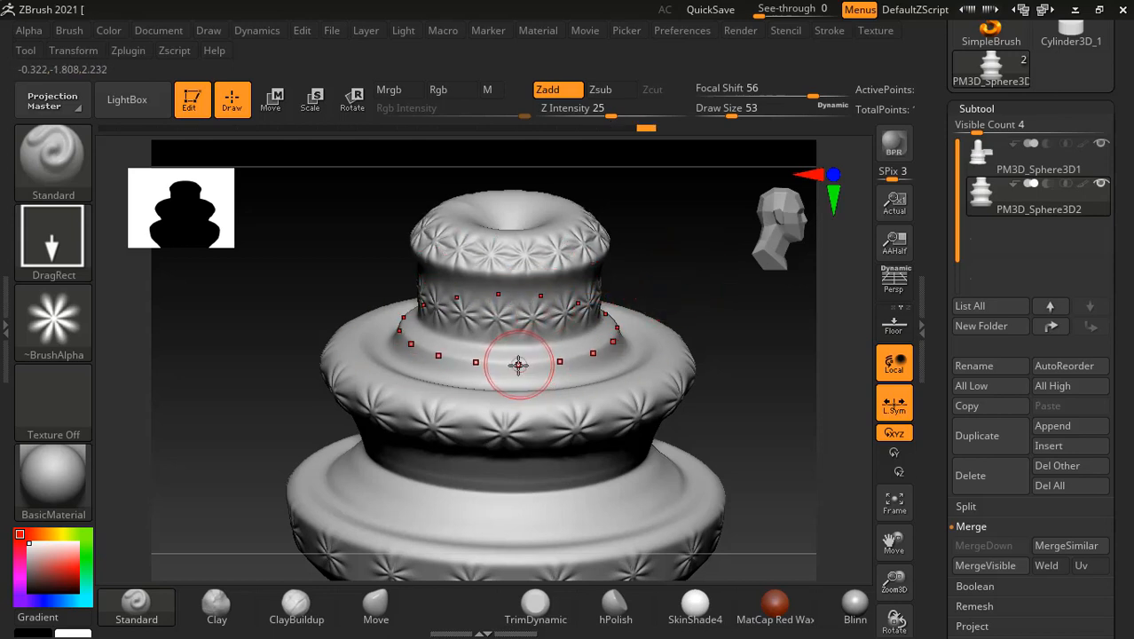
left_click_drag(542, 380, 568, 377)
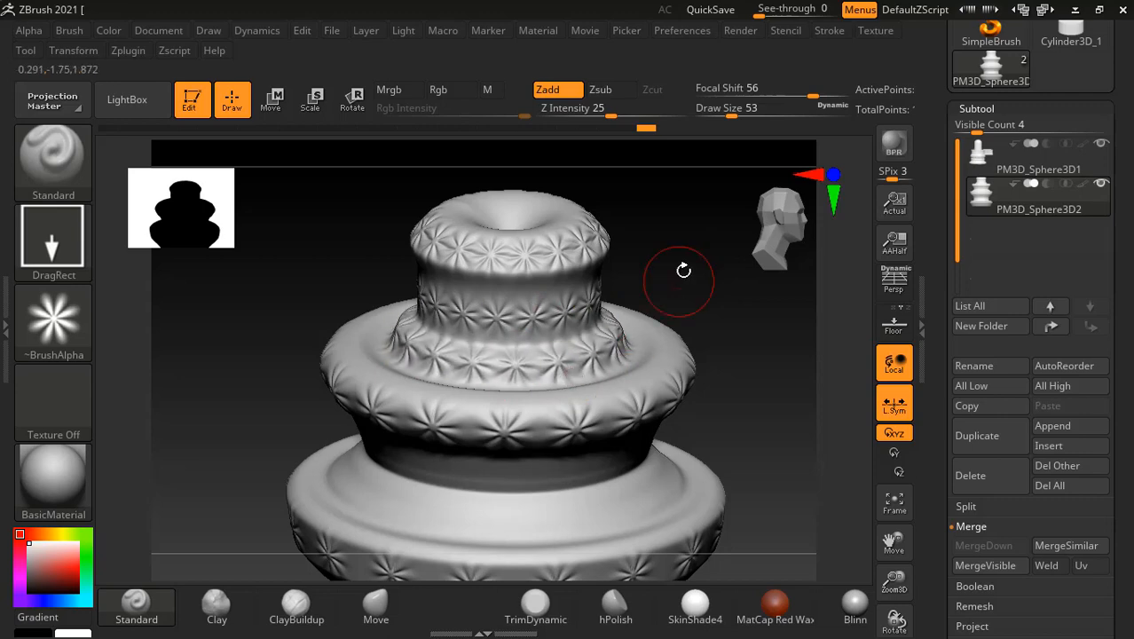
Stamp starburst rings on the upper tier's top surface, the band beneath it, and the middle tier's sloping top and underside.
left_click_drag(679, 266, 675, 328)
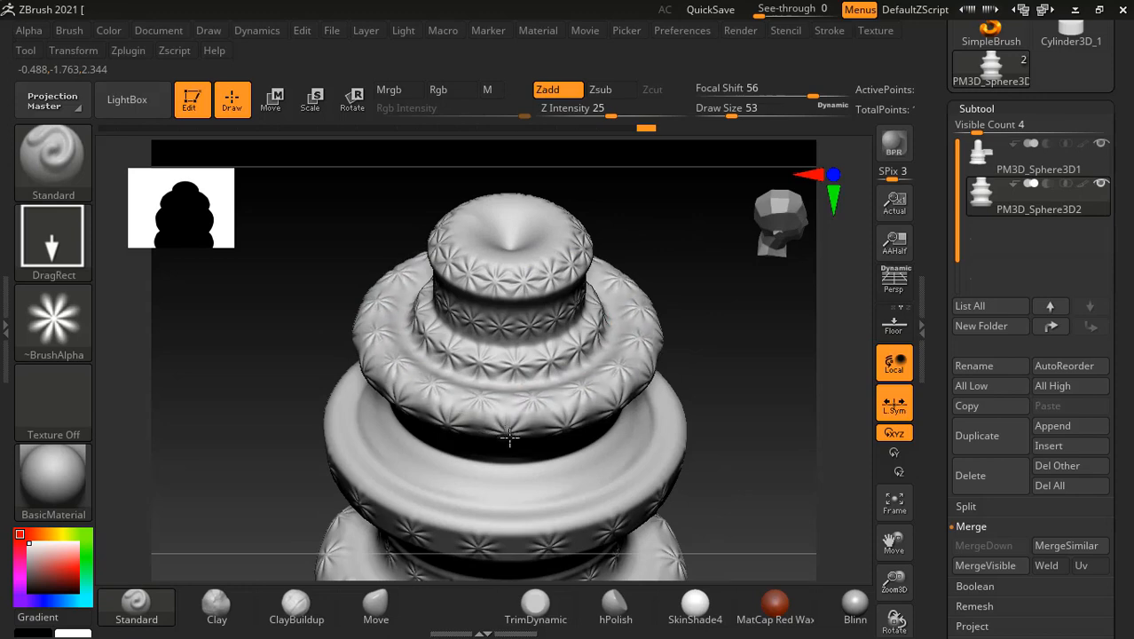
left_click_drag(723, 425, 736, 344)
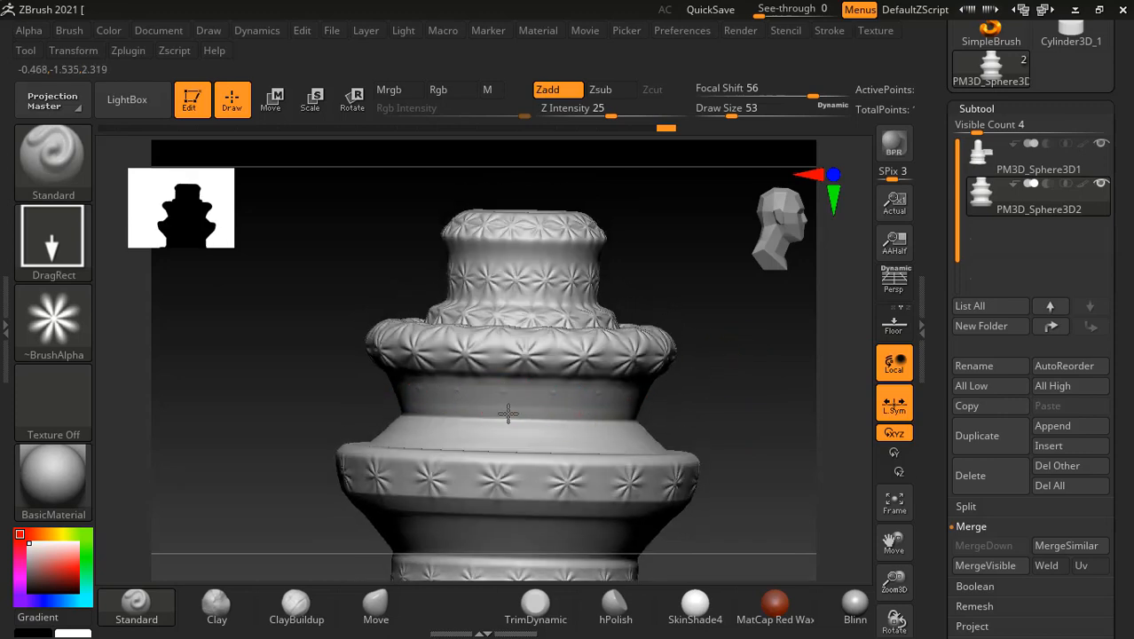
left_click_drag(688, 354, 723, 354)
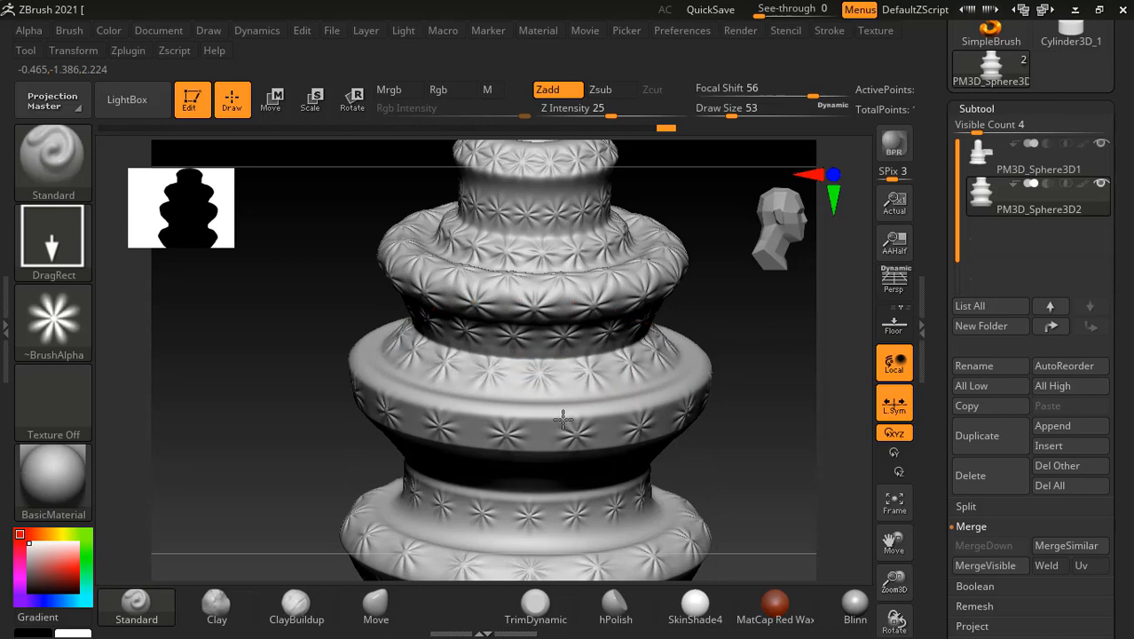
mouse_move(708, 434)
left_mouse_down()
mouse_move(743, 362)
mouse_move(769, 366)
mouse_move(721, 425)
mouse_move(747, 412)
mouse_move(701, 422)
left_mouse_up()
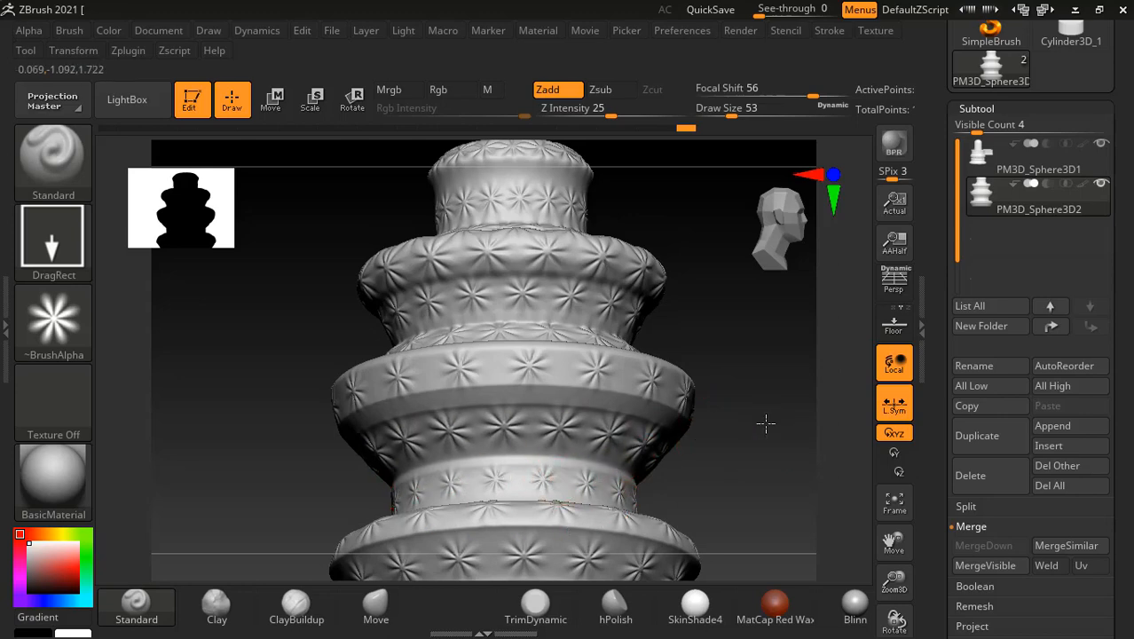
Fill the gaps on the middle tier's rim and shoulder with additional starburst rings.
left_click_drag(759, 422, 704, 499)
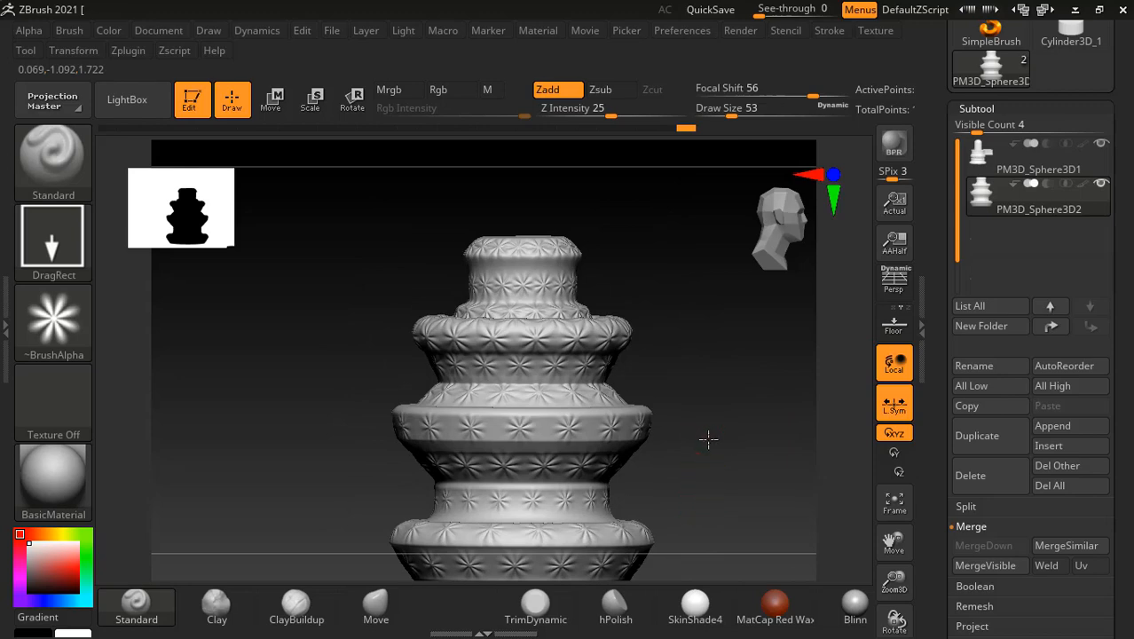
left_click_drag(708, 440, 726, 550)
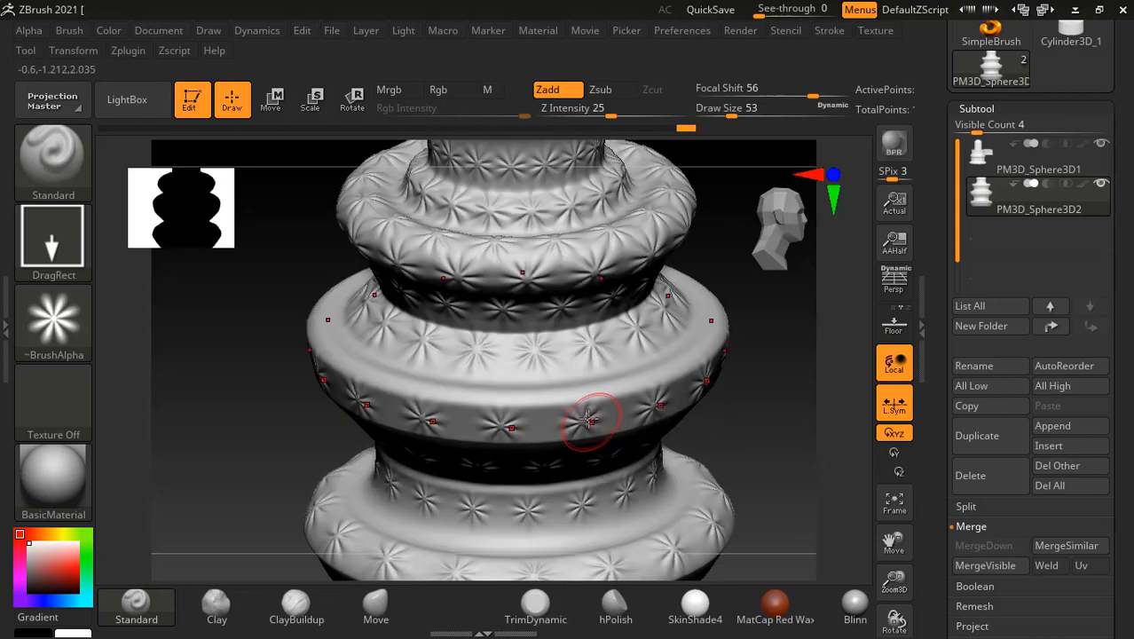
left_click_drag(539, 395, 564, 436)
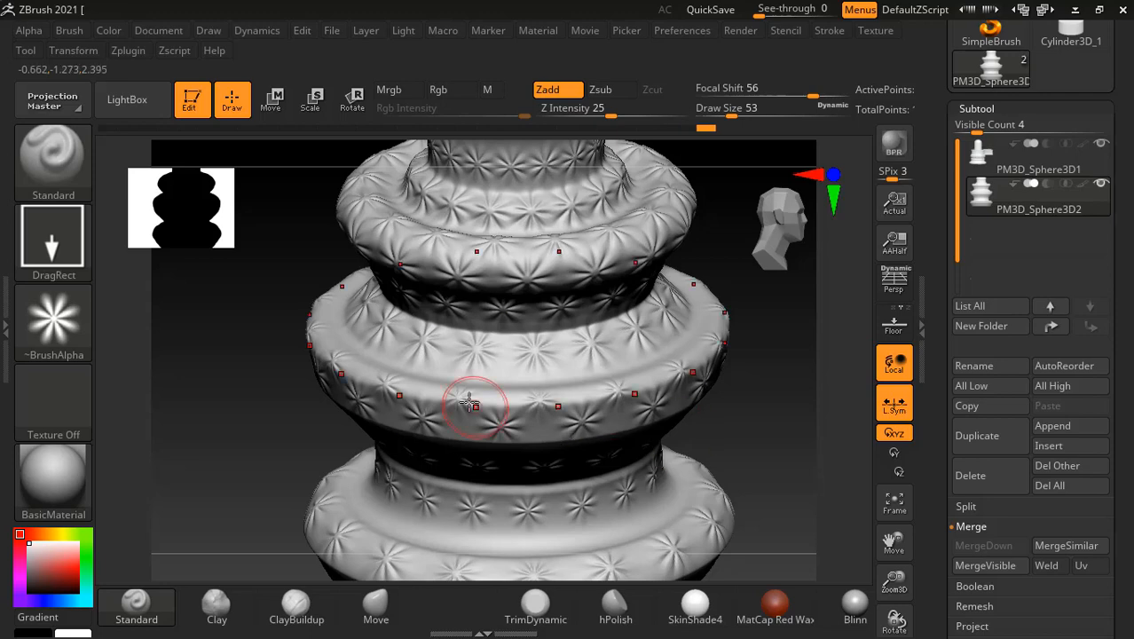
left_click_drag(421, 383, 428, 414)
mouse_move(835, 435)
left_mouse_down()
mouse_move(771, 408)
mouse_move(733, 444)
mouse_move(683, 425)
left_mouse_up()
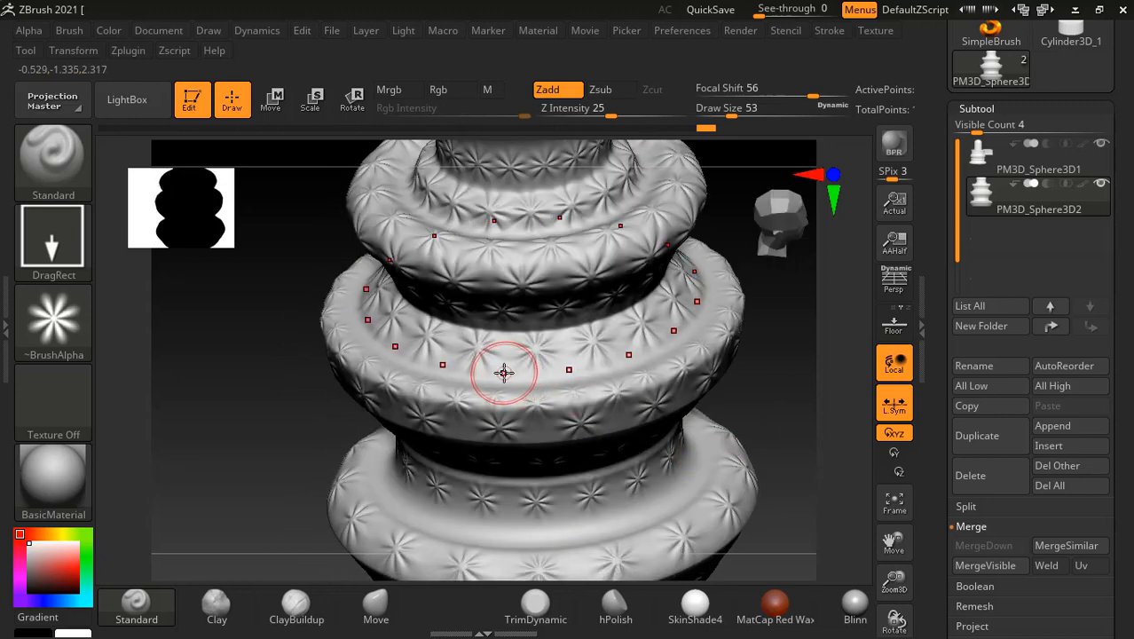
left_click_drag(504, 372, 503, 411)
Stamp extra starburst rings over the bottom tier's neck base, upper surface and edge, and along the middle tier's lower edge.
mouse_move(751, 415)
left_mouse_down()
mouse_move(772, 372)
mouse_move(734, 425)
left_mouse_up()
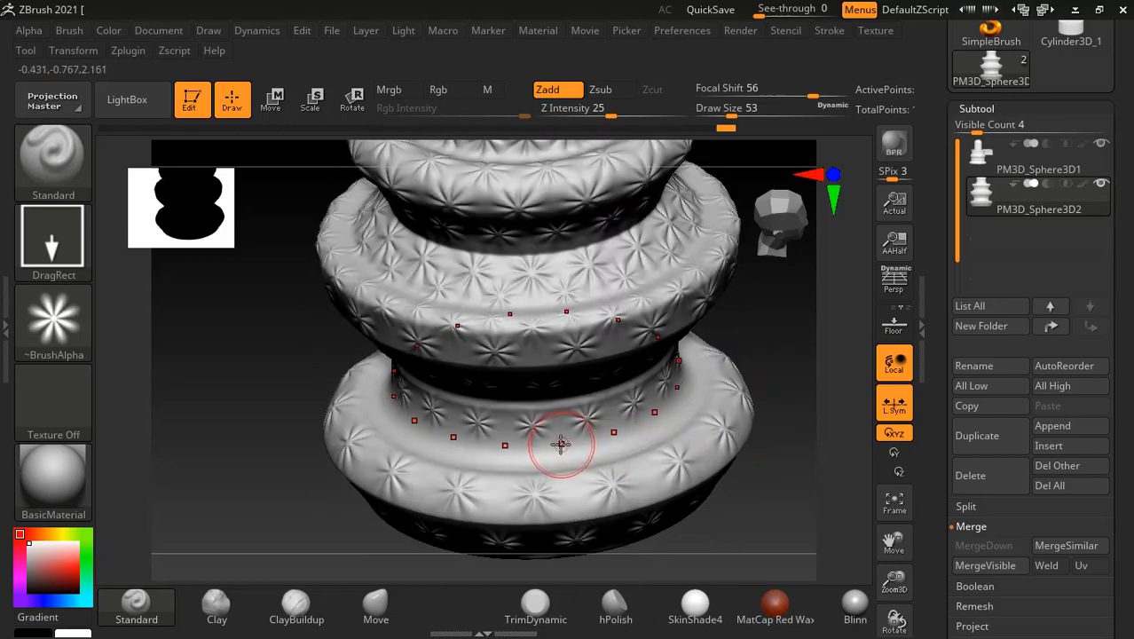
mouse_move(561, 443)
left_mouse_down()
mouse_move(557, 473)
mouse_move(527, 479)
mouse_move(526, 504)
mouse_move(491, 499)
mouse_move(500, 511)
left_mouse_up()
left_click_drag(743, 479, 758, 416, "alt")
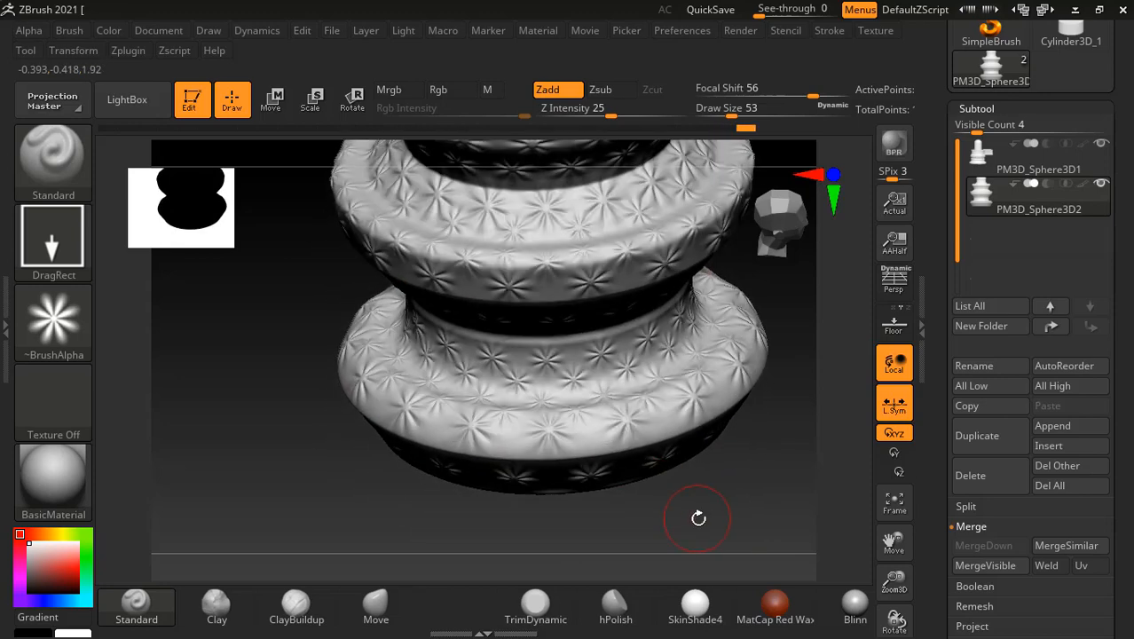
left_click_drag(698, 517, 581, 455)
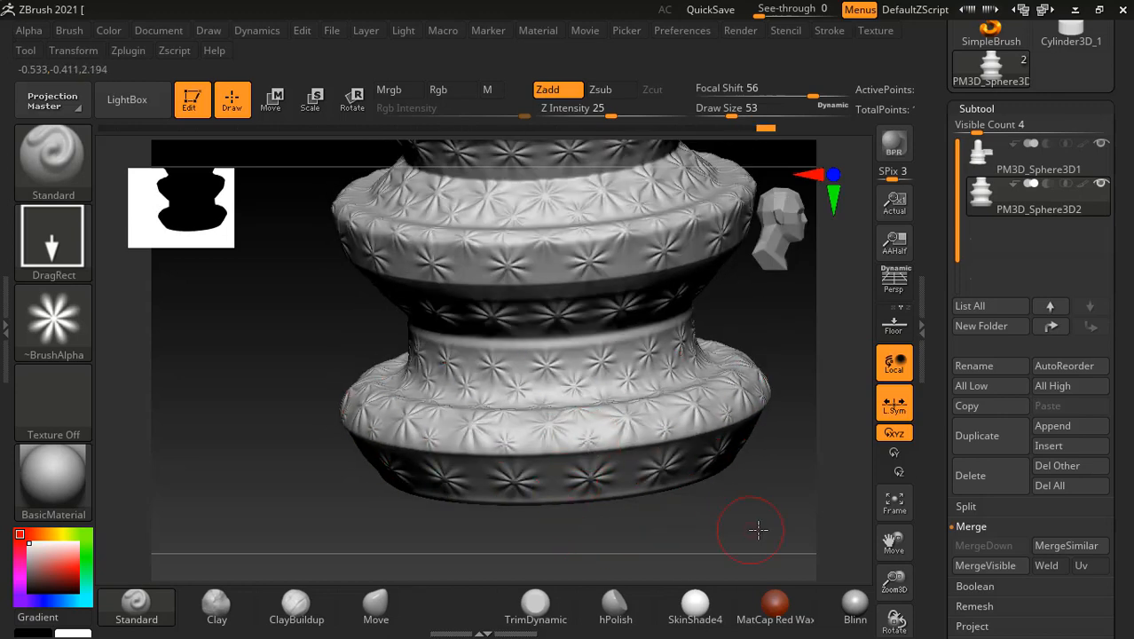
left_click_drag(757, 530, 771, 496)
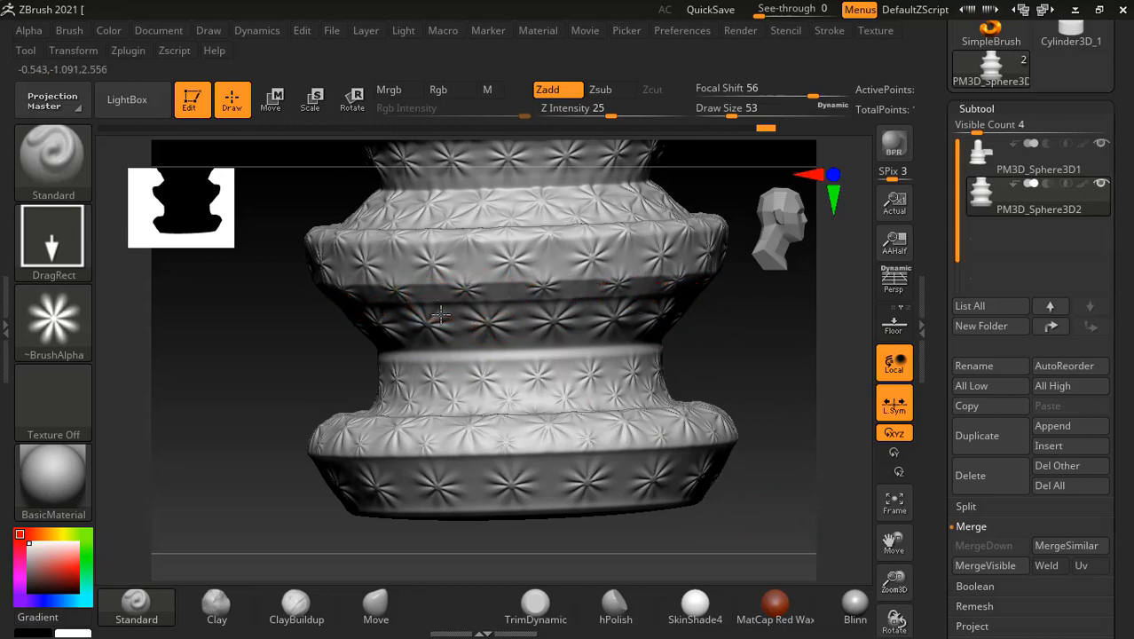
mouse_move(734, 375)
left_mouse_down()
mouse_move(754, 359)
mouse_move(729, 329)
mouse_move(734, 377)
mouse_move(688, 418)
mouse_move(674, 396)
mouse_move(650, 433)
mouse_move(630, 382)
mouse_move(651, 365)
left_mouse_up()
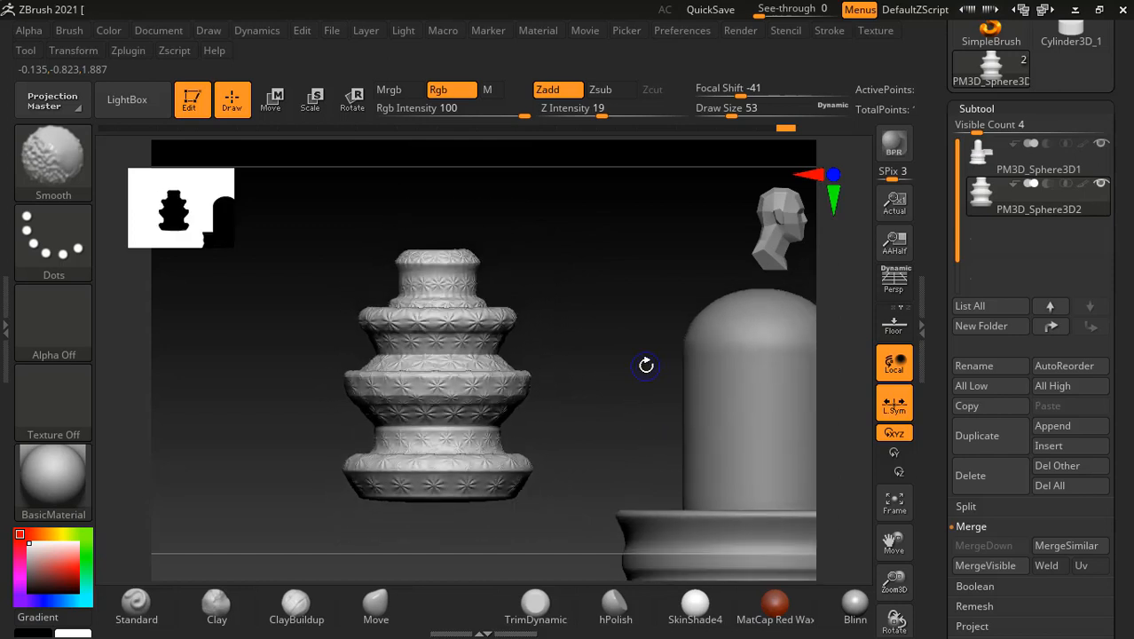
left_click_drag(601, 391, 547, 359)
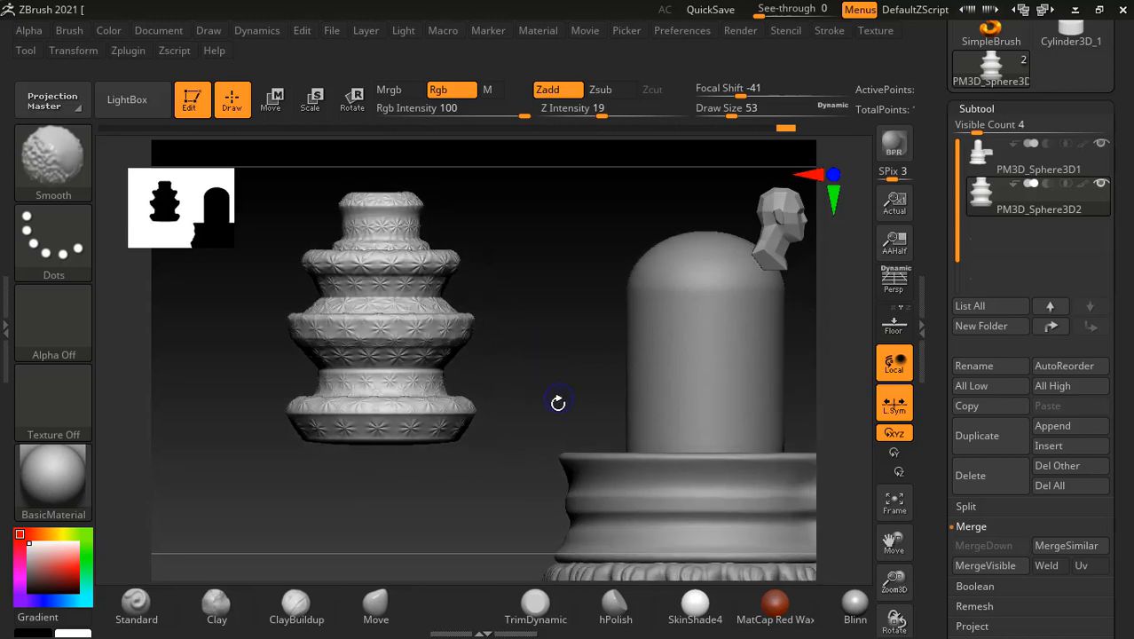
key("alt+shift+Tab")
left_click(589, 240)
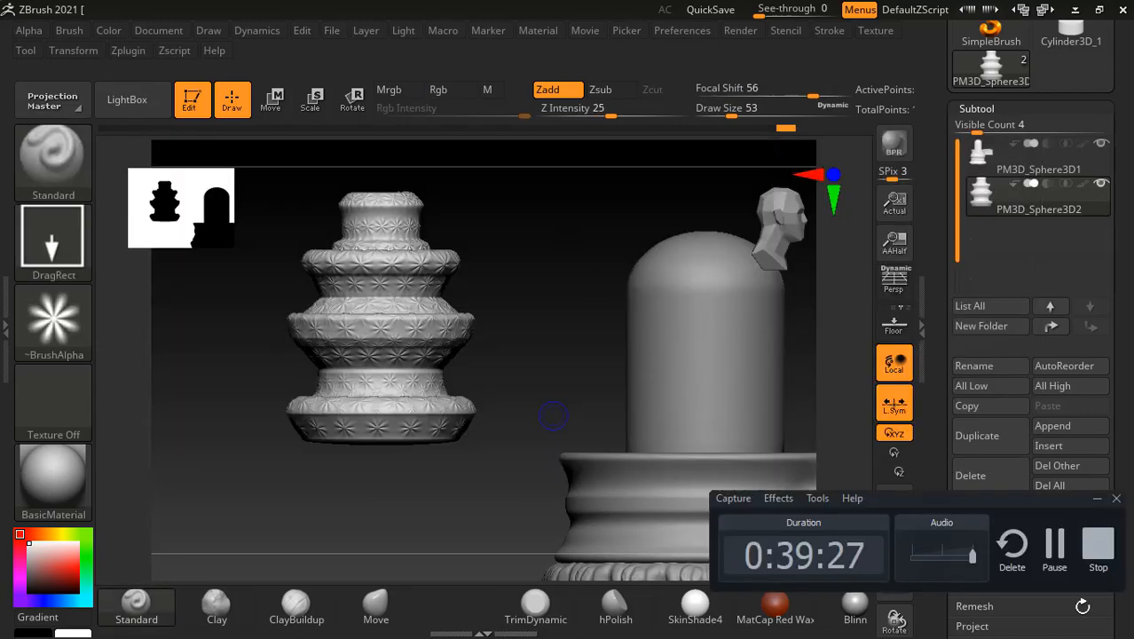
left_click(1064, 565)
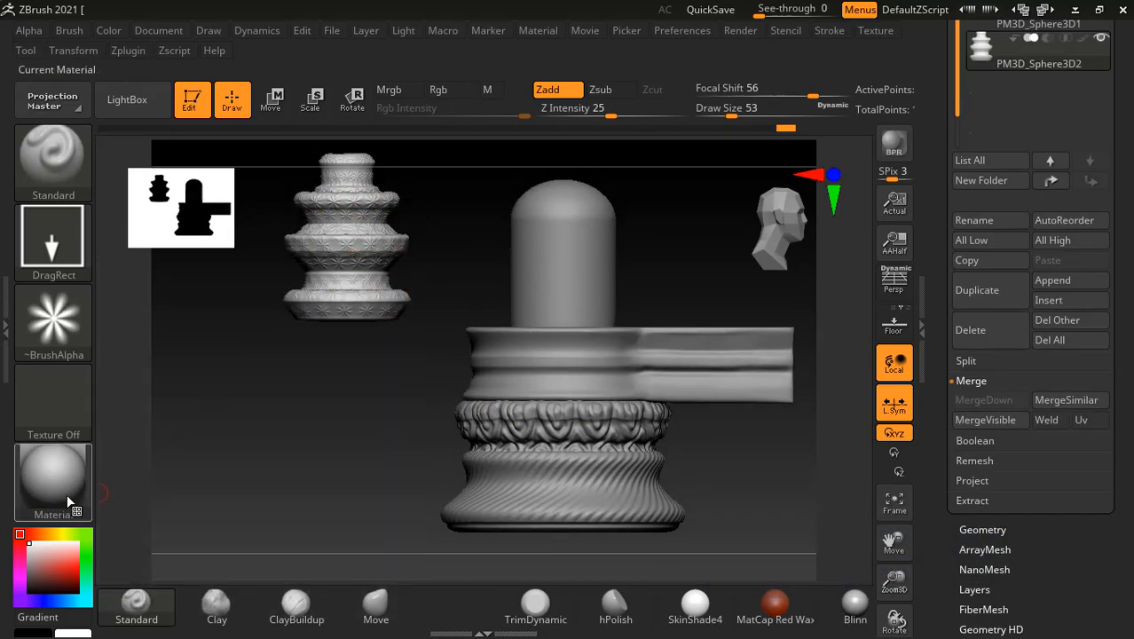
Try the Gold, Droplet and Chrome C materials on the model.
left_click(61, 483)
left_click(794, 127)
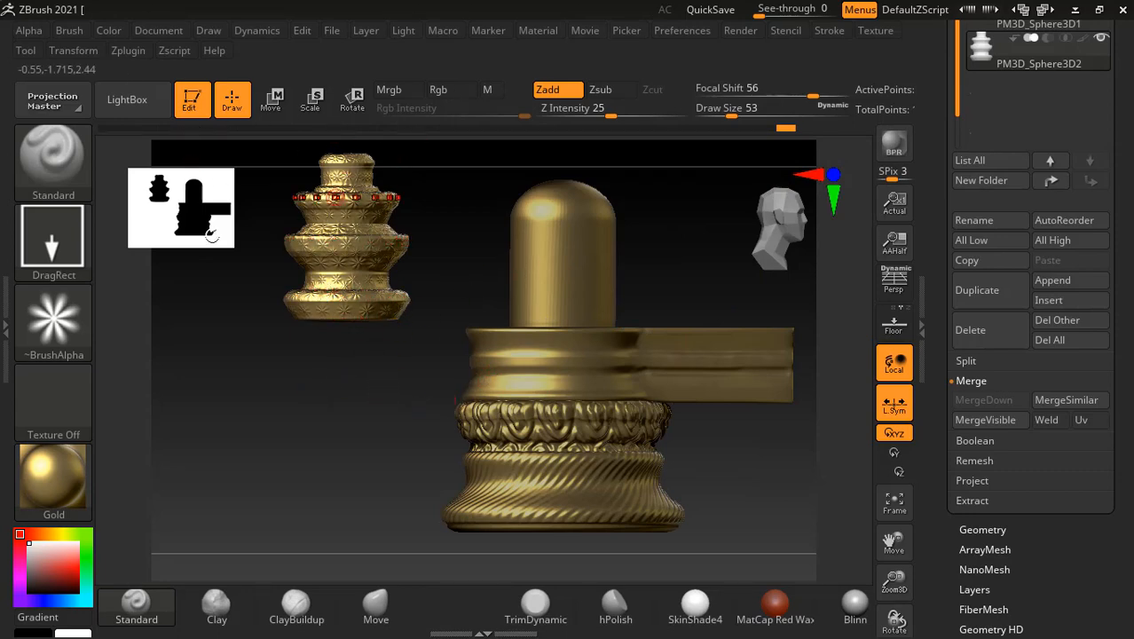
left_click(53, 479)
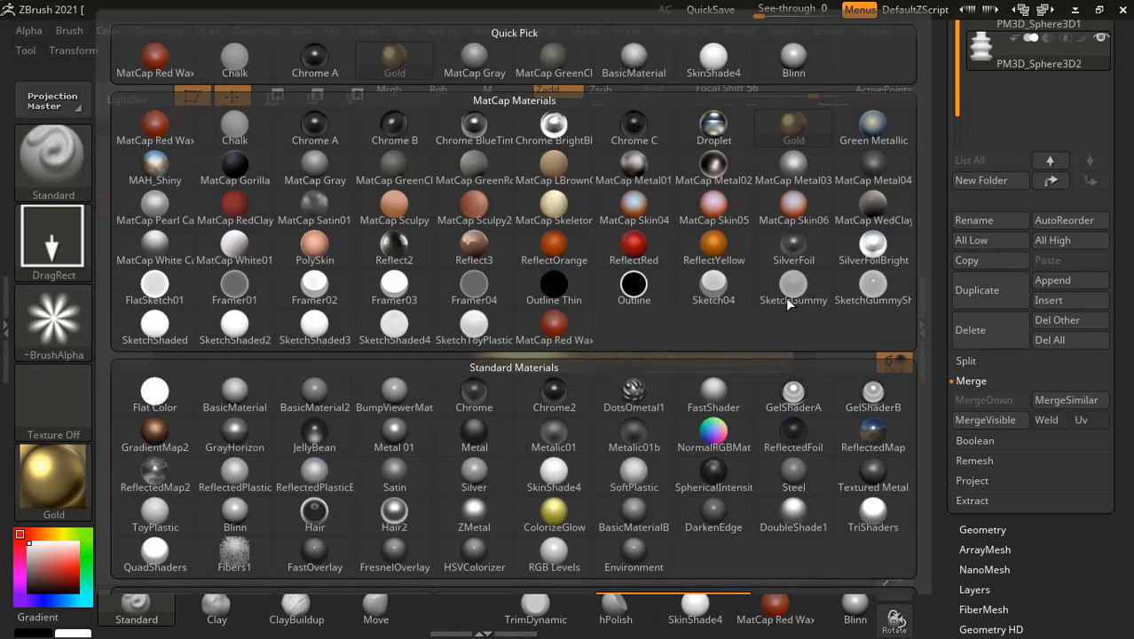
left_click(718, 133)
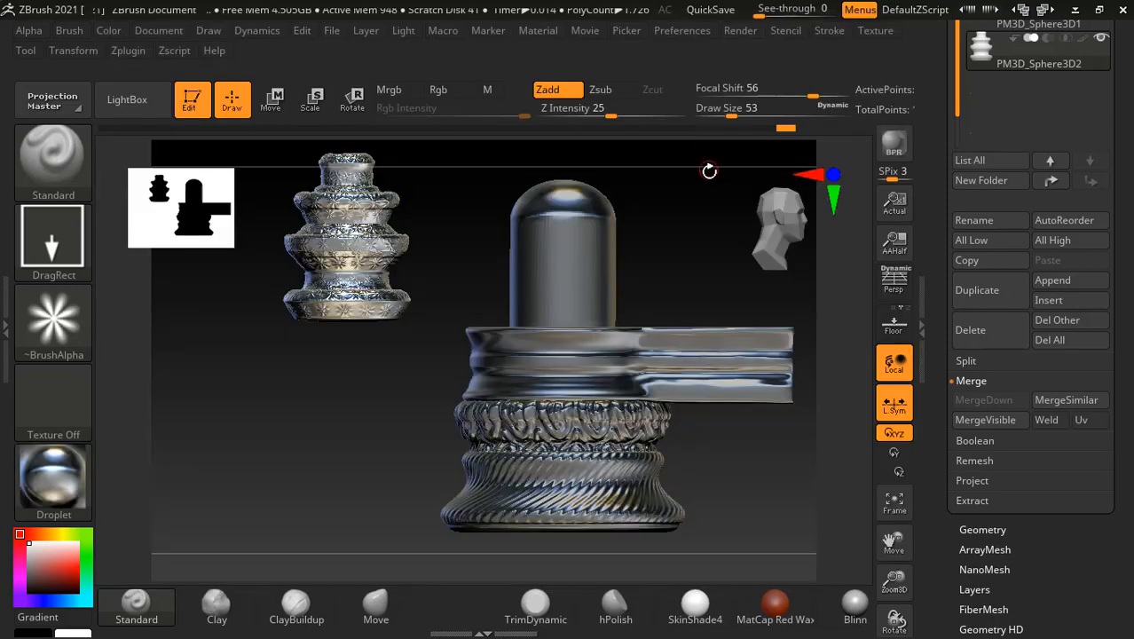
left_click(53, 479)
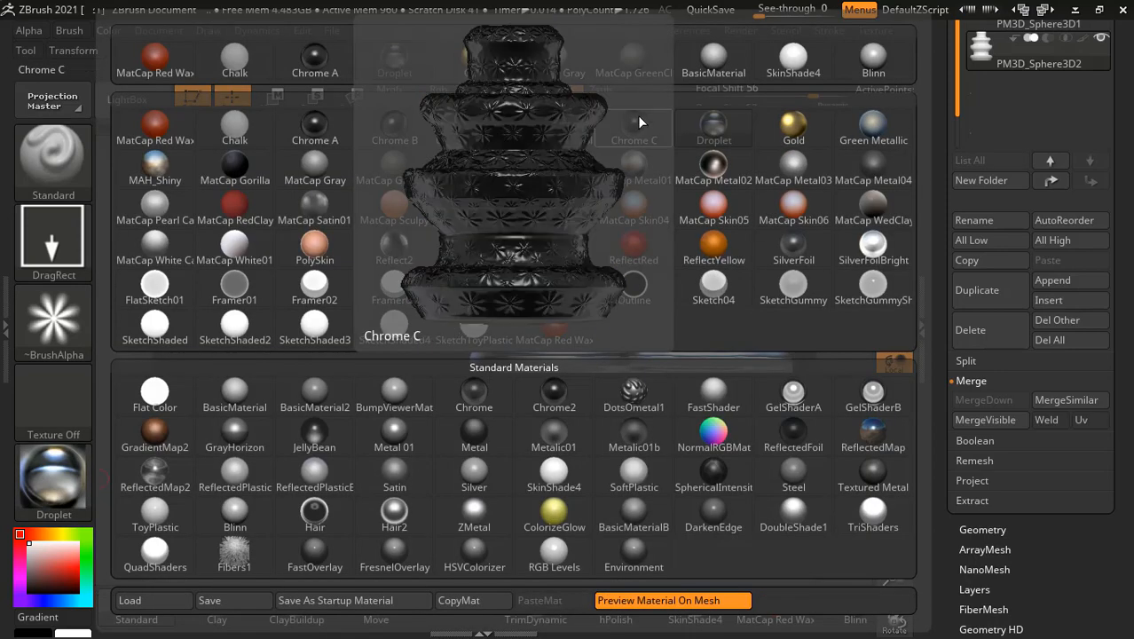
left_click(638, 116)
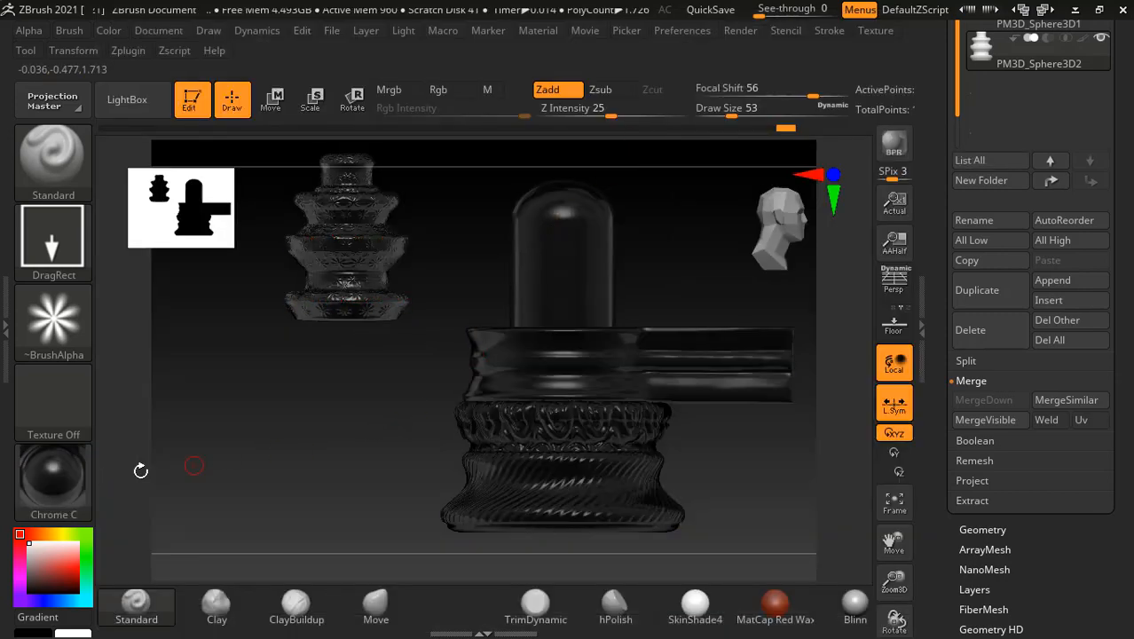
Choose the MatCap Metal02 material and fill the tiered piece with it in material-only mode.
left_click(67, 479)
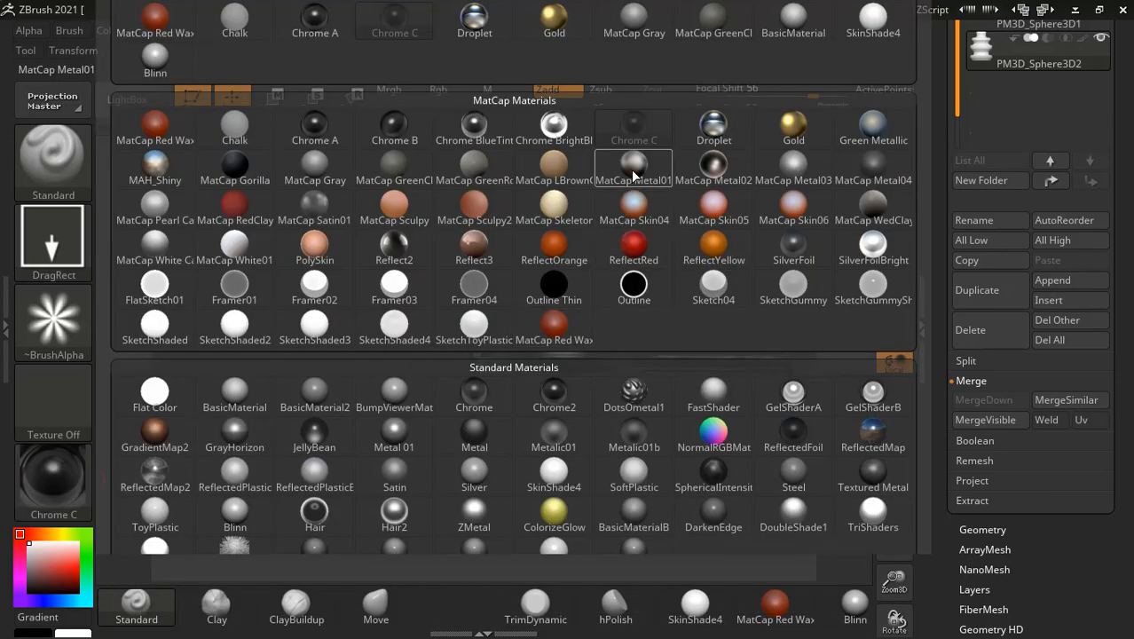
left_click(726, 166)
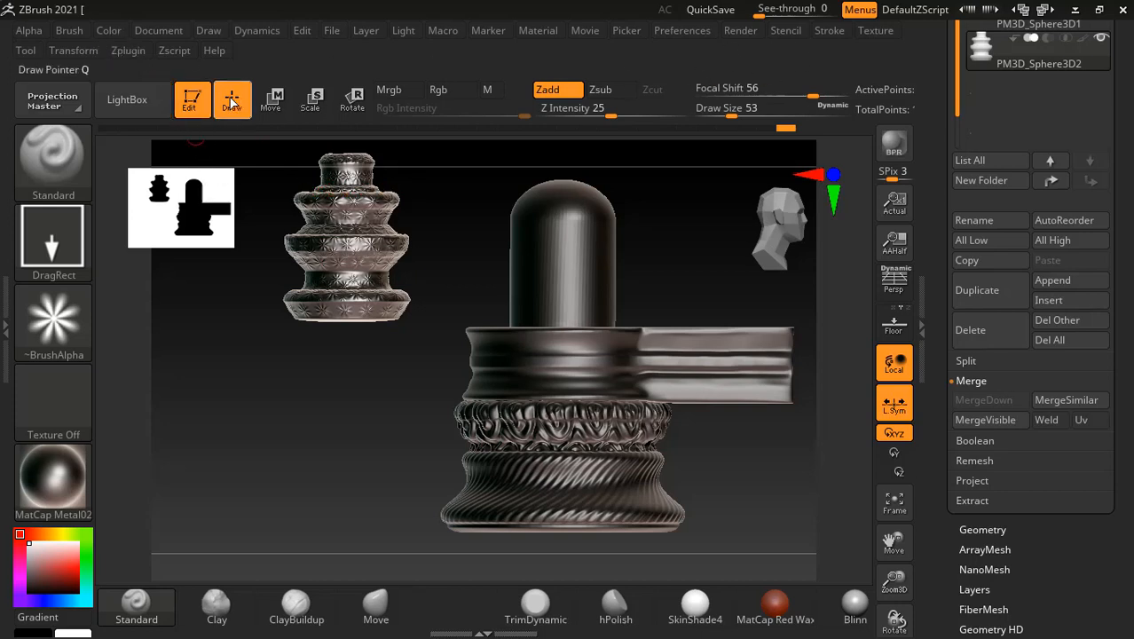
left_click(104, 31)
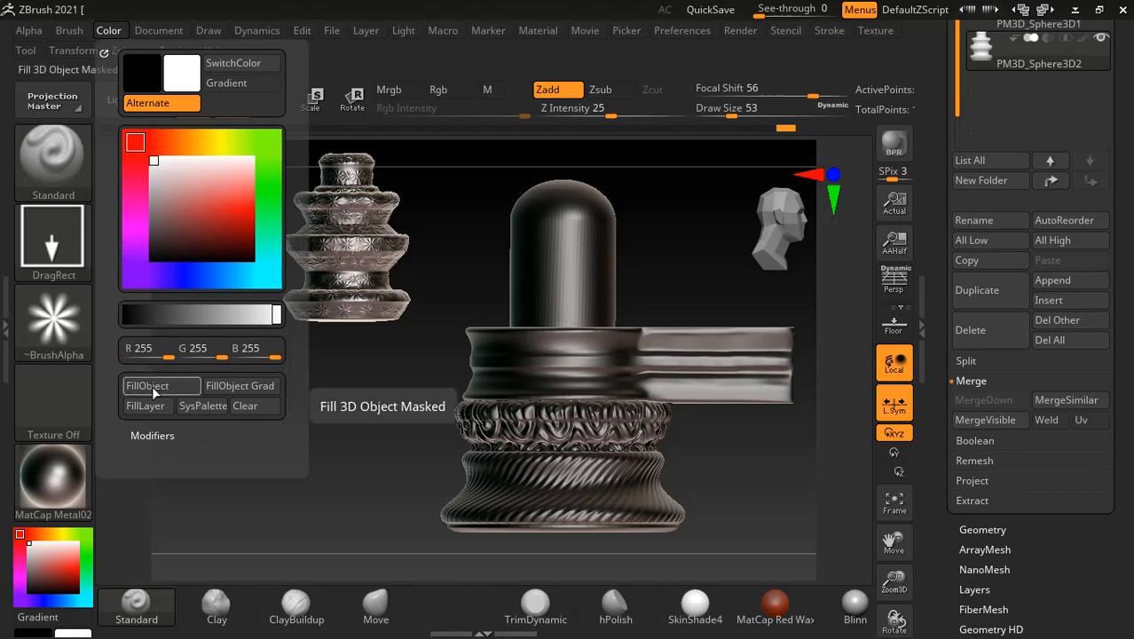
left_click(491, 91)
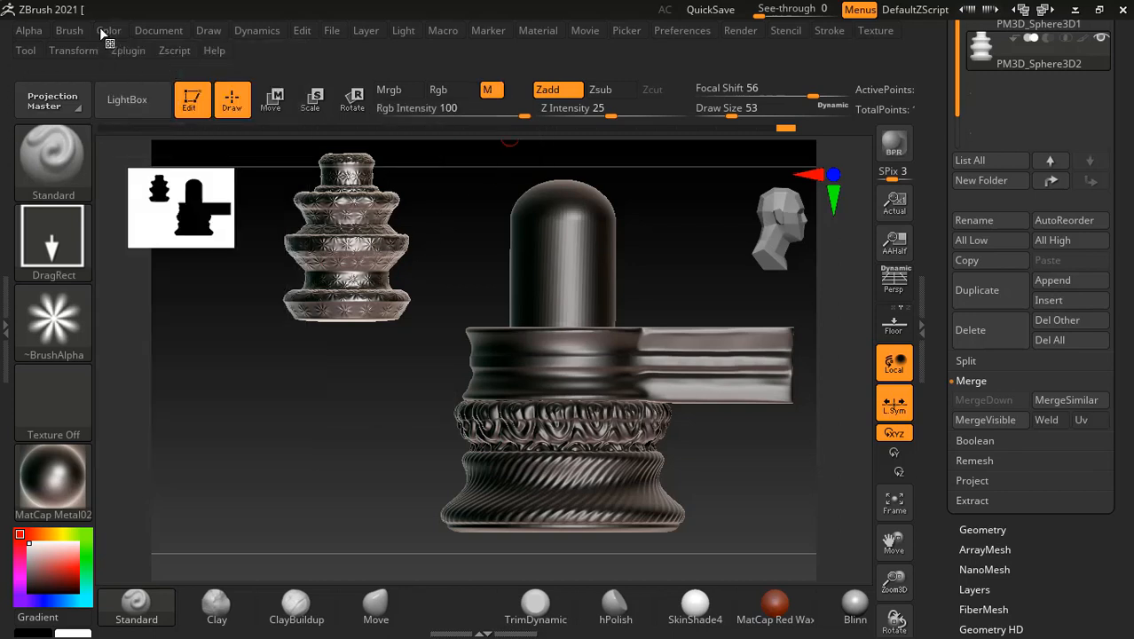
left_click(109, 30)
left_click(162, 386)
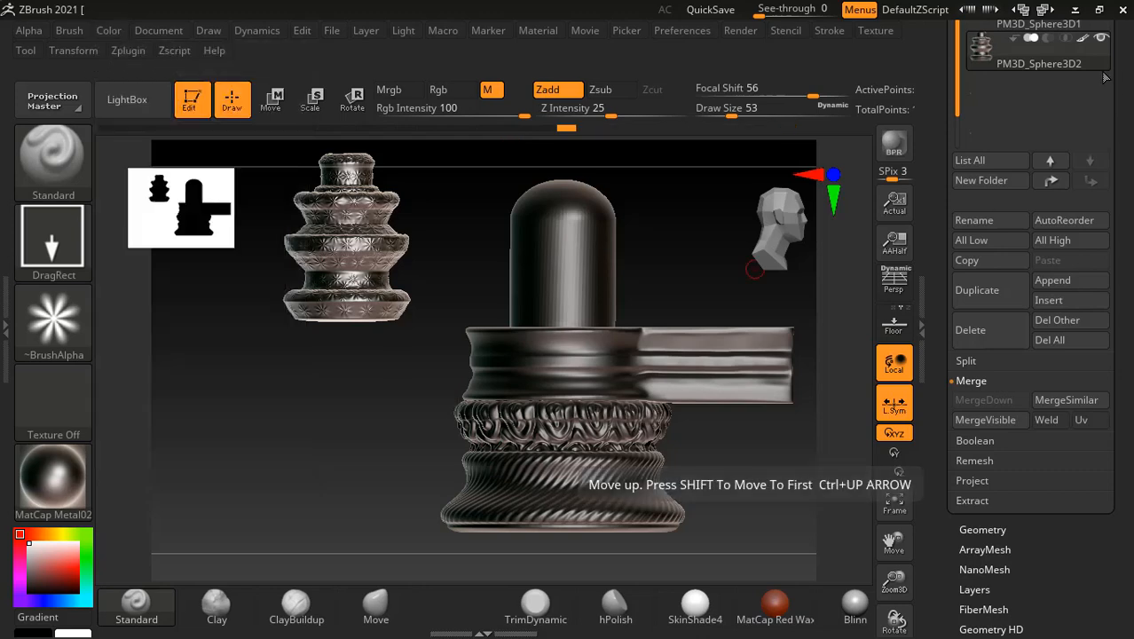
Make the main lingam the active subtool and choose the Gold material for it.
left_click_drag(942, 124, 942, 153)
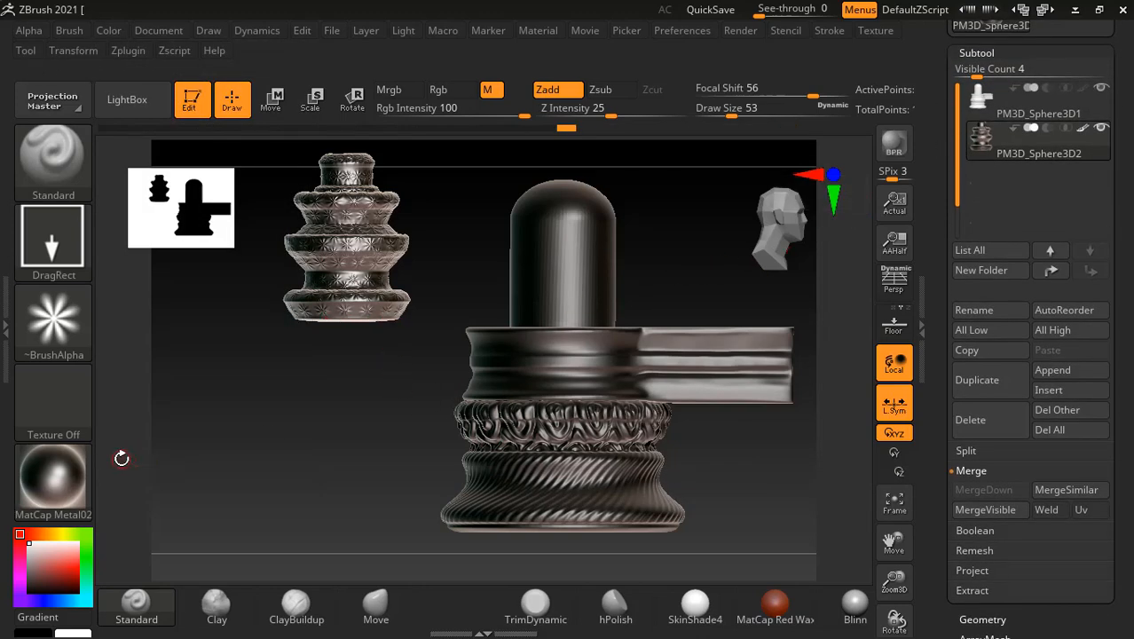
left_click(558, 267, "alt")
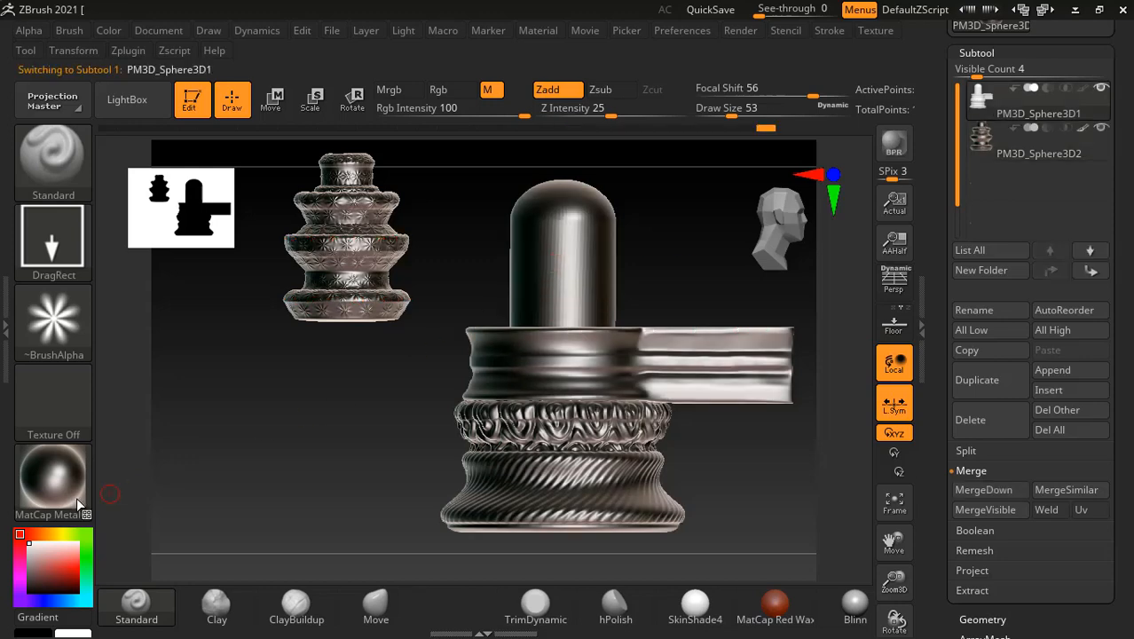
left_click(55, 487)
left_click(156, 511)
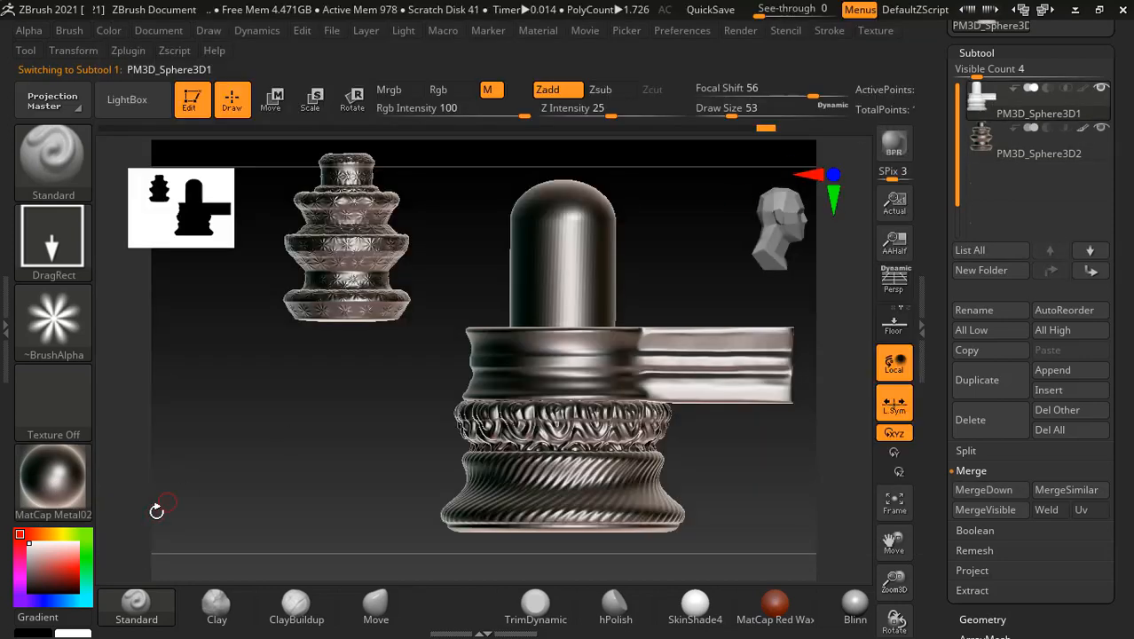
left_click(62, 482)
left_click(798, 140)
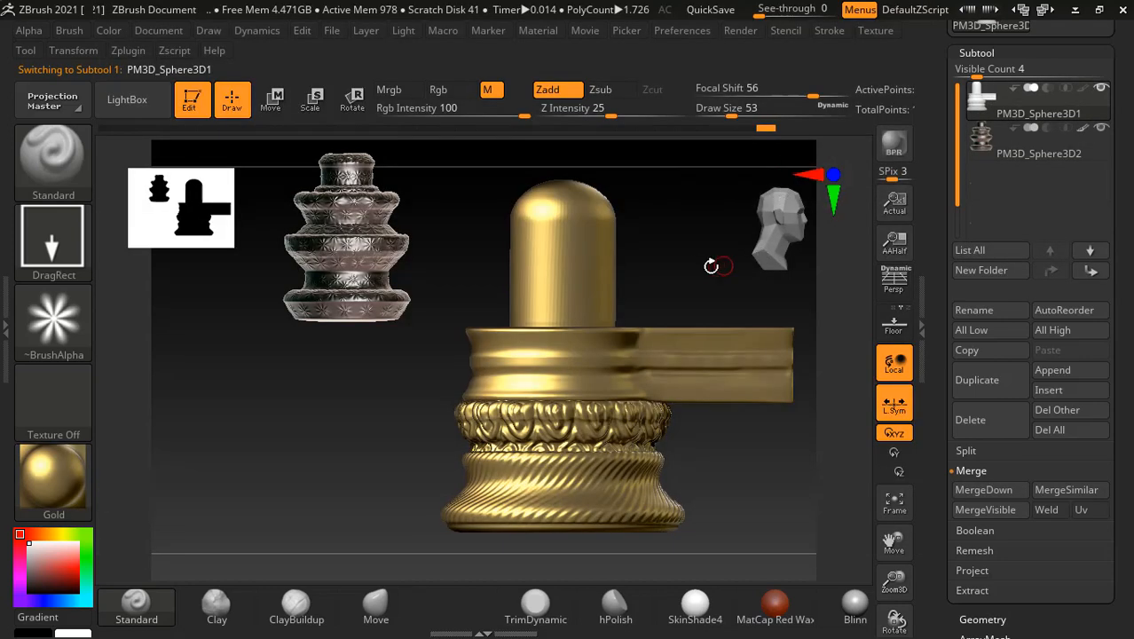
Subdivide the main lingam's geometry by one level.
left_click_drag(684, 264, 638, 282, "alt")
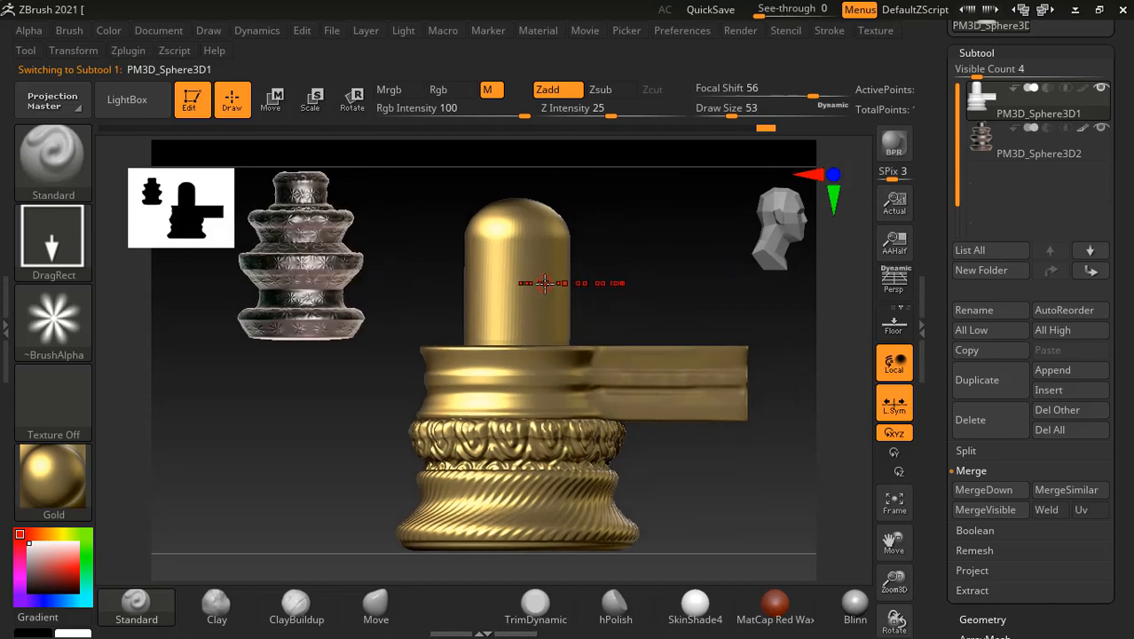
key("ctrl")
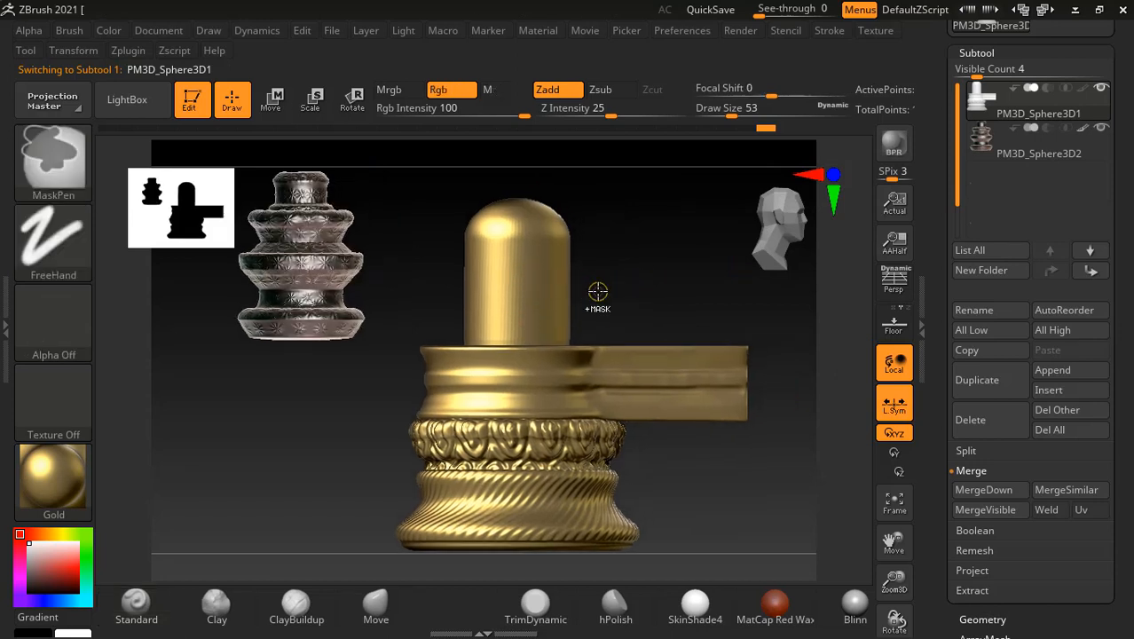
key("ctrl+d")
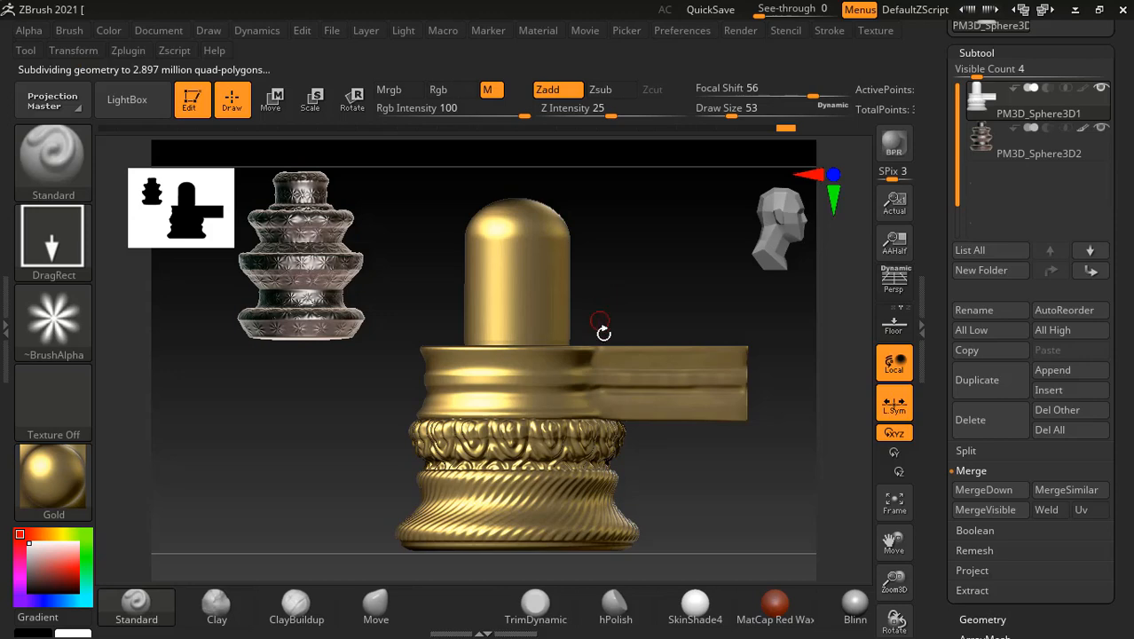
Turn off local symmetry and try a ring of starburst stamps around the upper part of the lingam's scroll-ornamented band.
left_click_drag(652, 277, 621, 182, "alt")
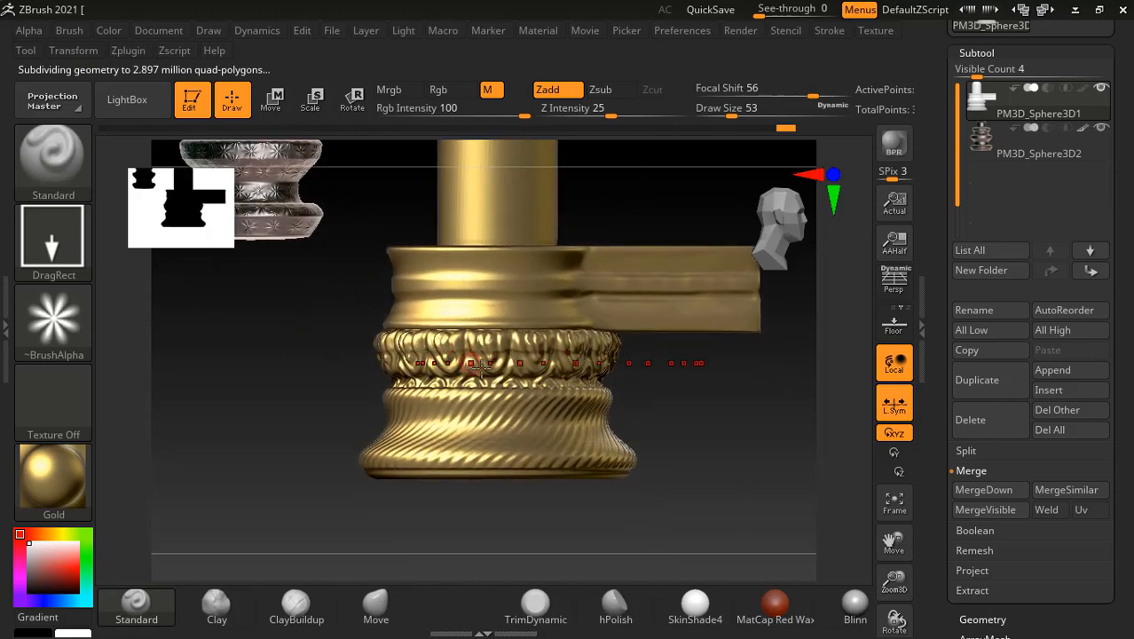
left_click(894, 410)
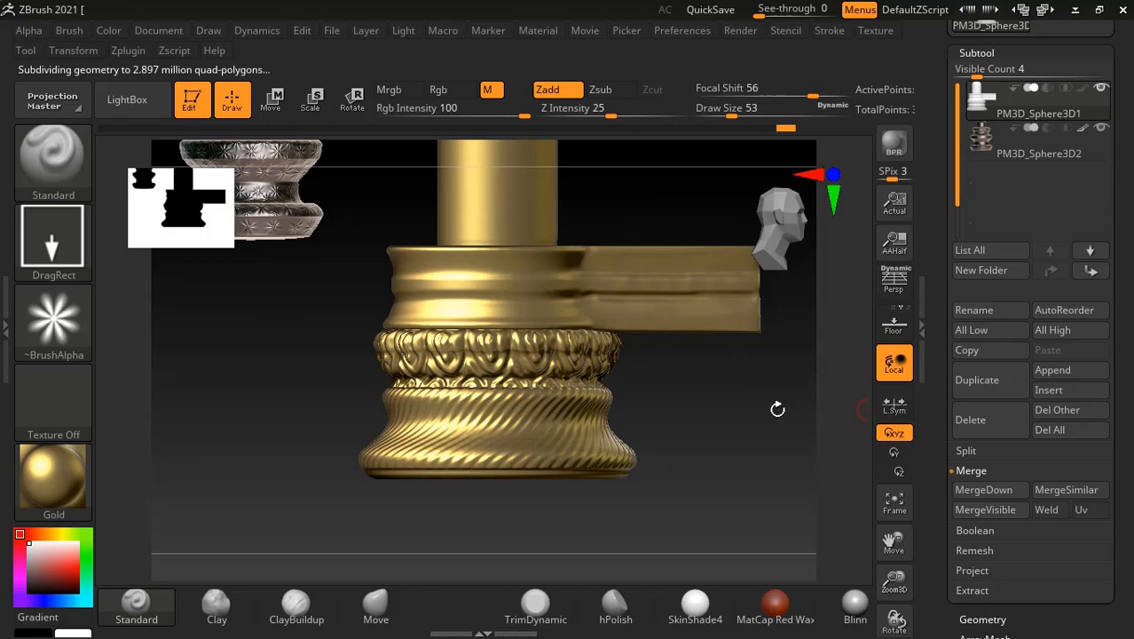
left_click_drag(724, 410, 596, 456, "alt")
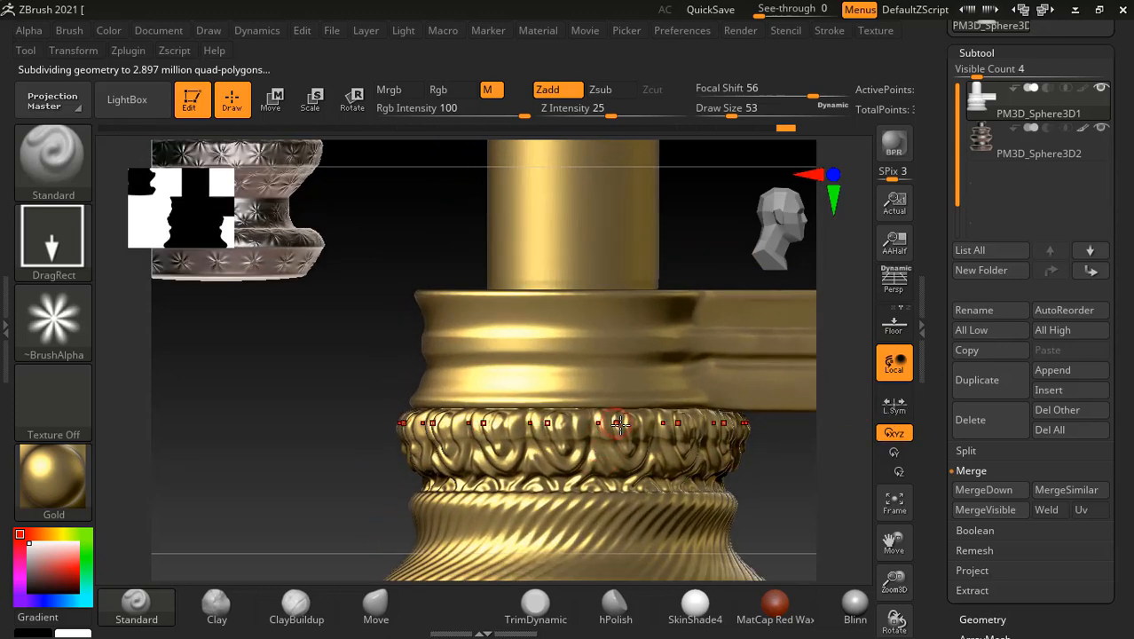
left_click_drag(628, 439, 633, 465)
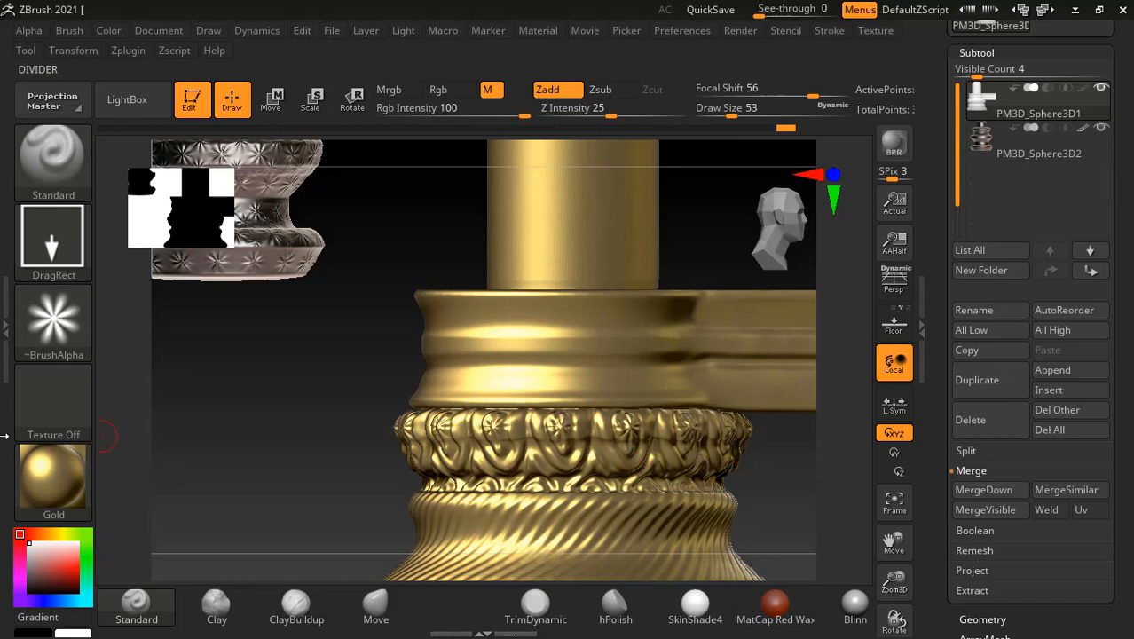
Switch the main lingam to BasicMaterial for detailing the scroll band.
left_click(60, 486)
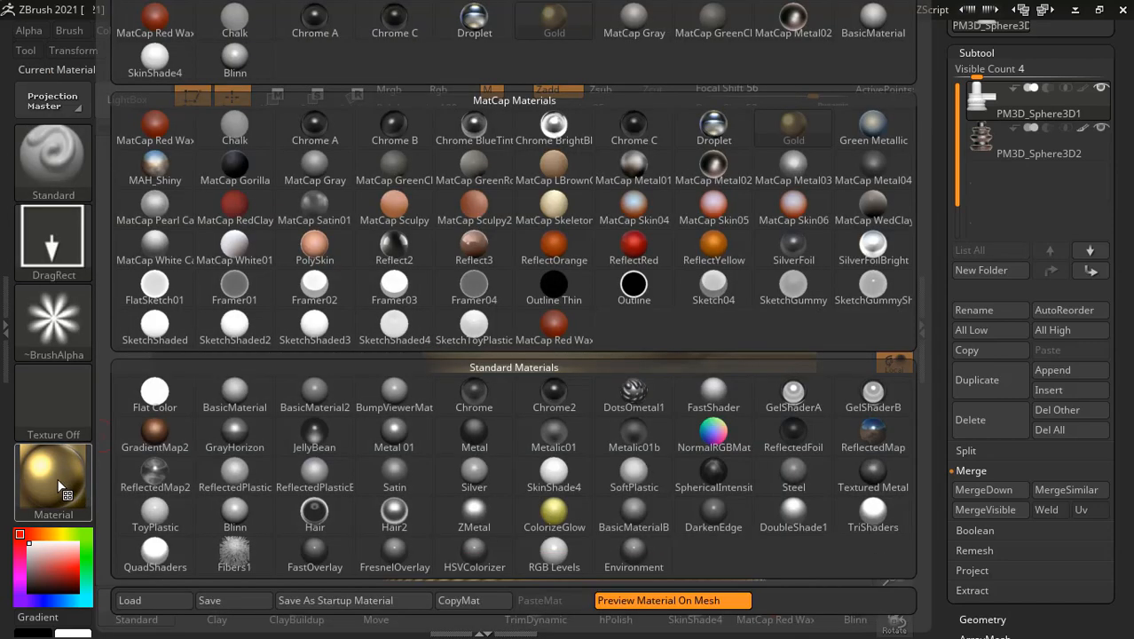
left_click(200, 416)
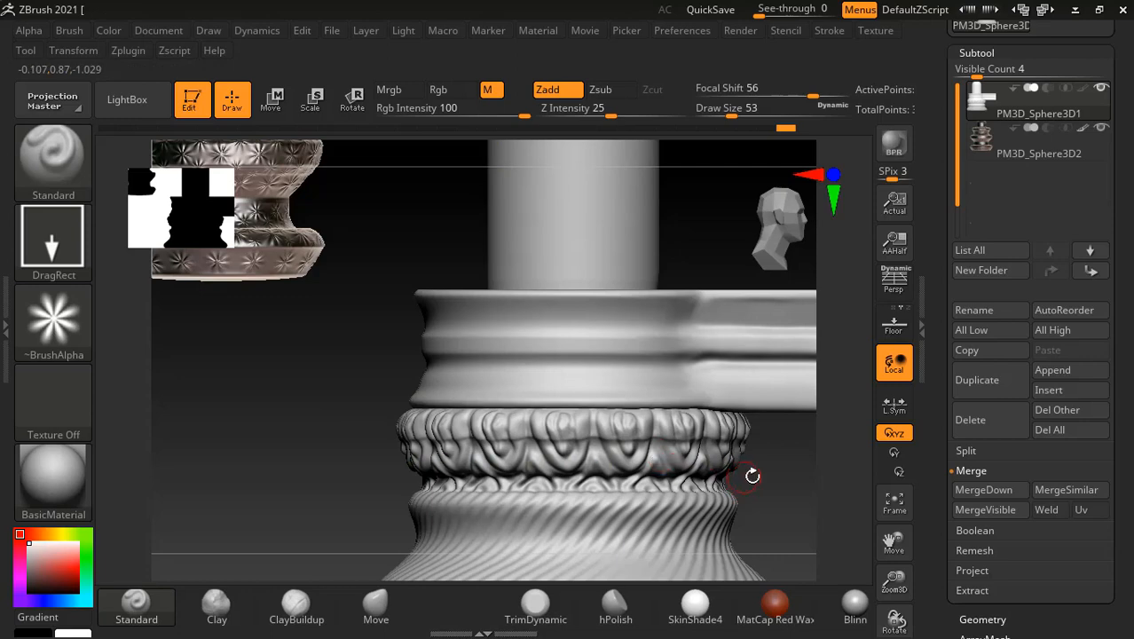
mouse_move(776, 472)
left_mouse_down()
mouse_move(733, 461)
mouse_move(765, 476)
mouse_move(736, 445)
mouse_move(743, 462)
left_mouse_up()
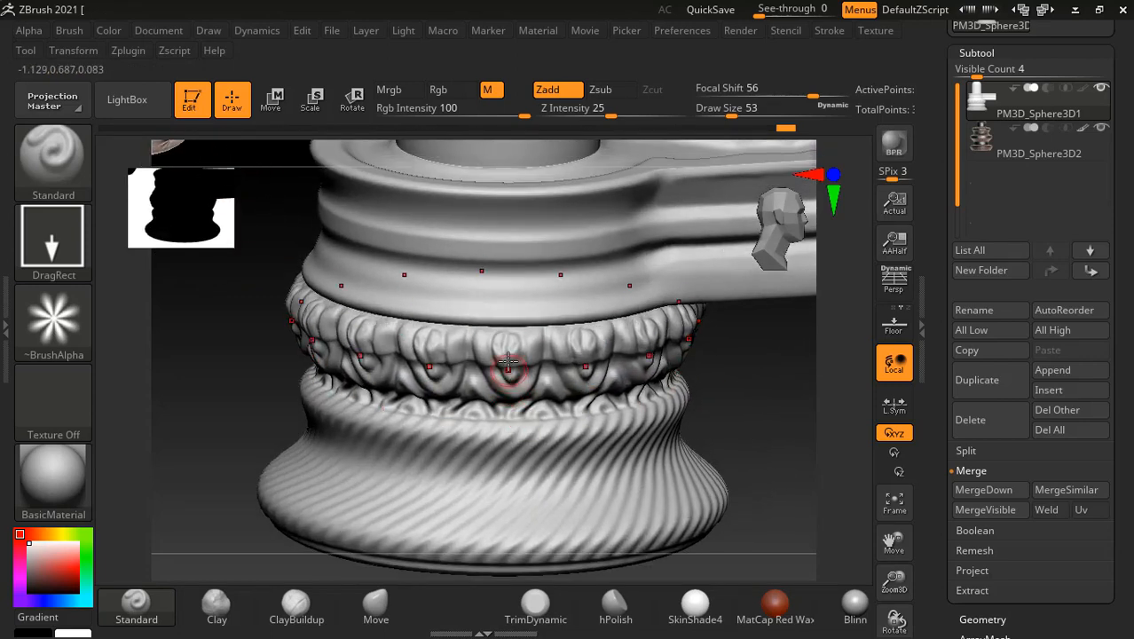
Undo a starburst ring tried on the scroll motifs and fill the gaps between them with smaller starburst rings at Draw Size 45.
left_click_drag(504, 345, 509, 379)
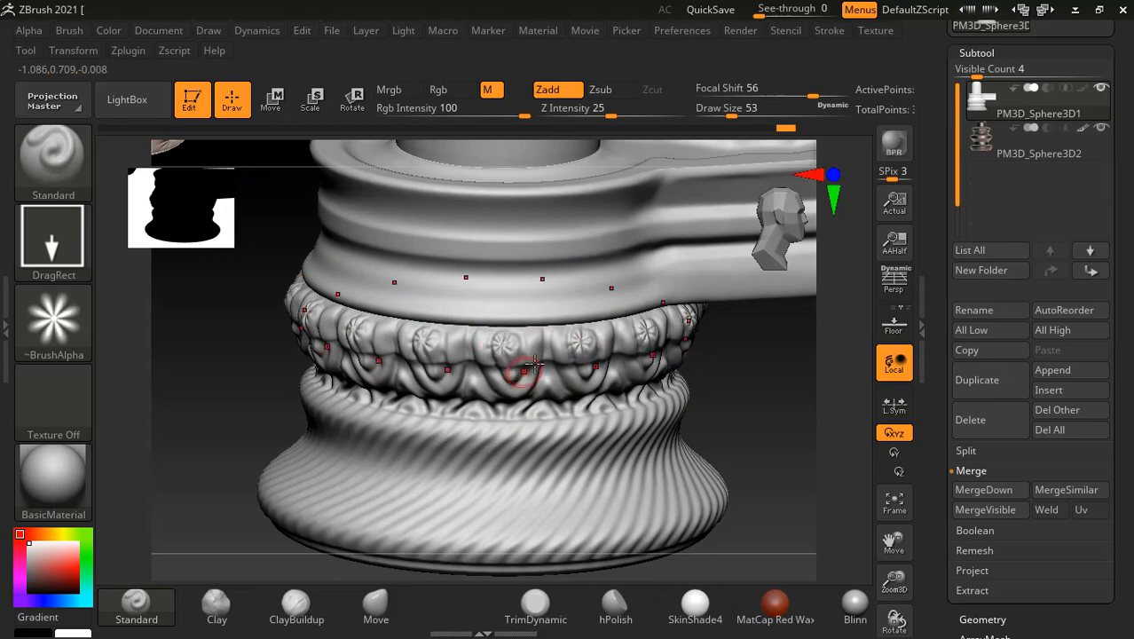
key("ctrl+z")
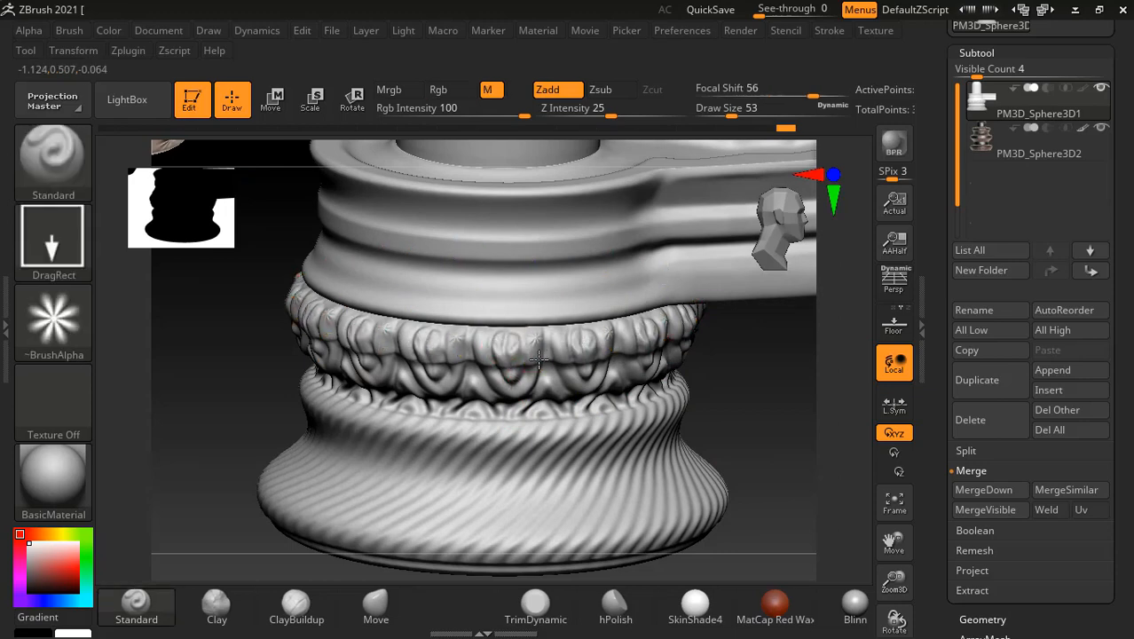
left_click_drag(766, 391, 770, 384)
left_click_drag(782, 425, 784, 457, "alt")
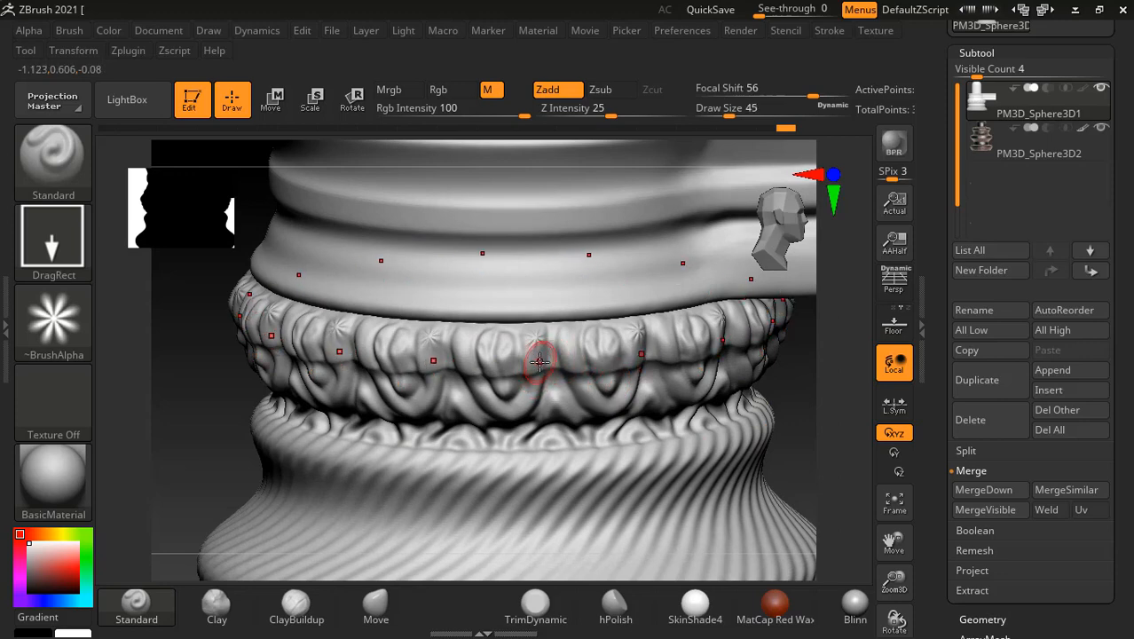
key("bracketleft")
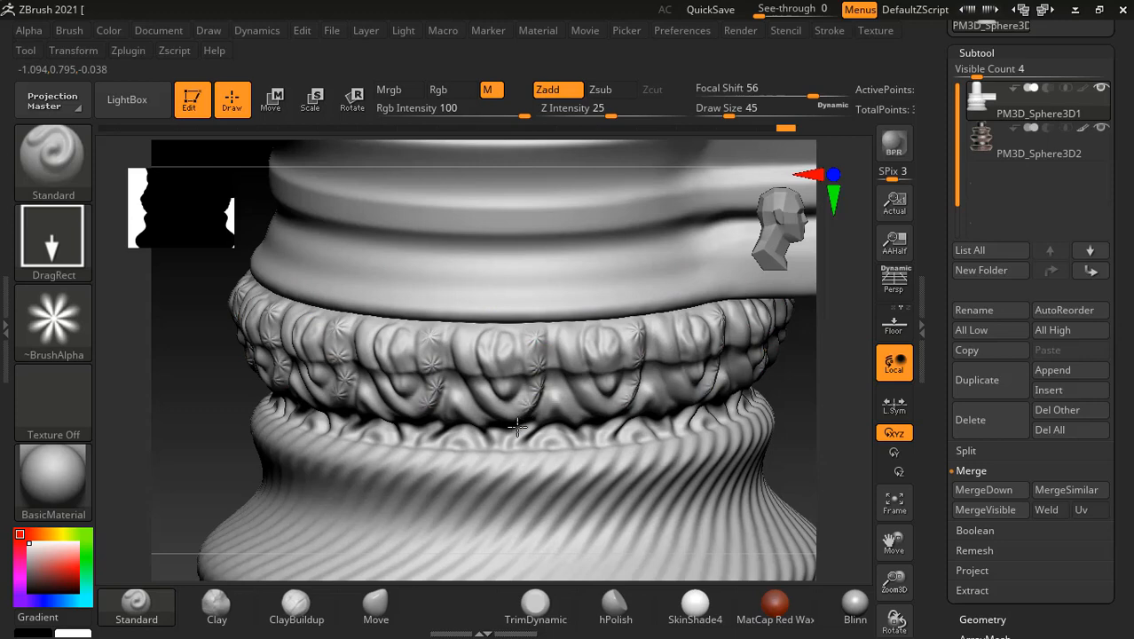
left_click(478, 390)
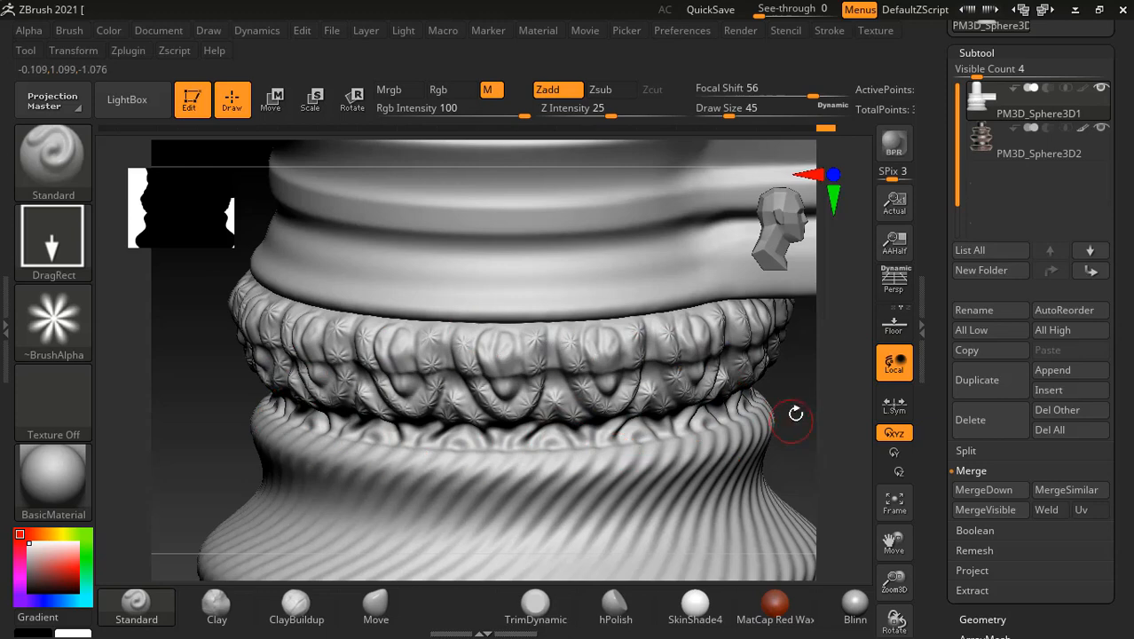
Stamp starburst rings along the small lower scroll row, just above the spiral-fluted base.
left_click_drag(805, 391, 736, 501, "alt")
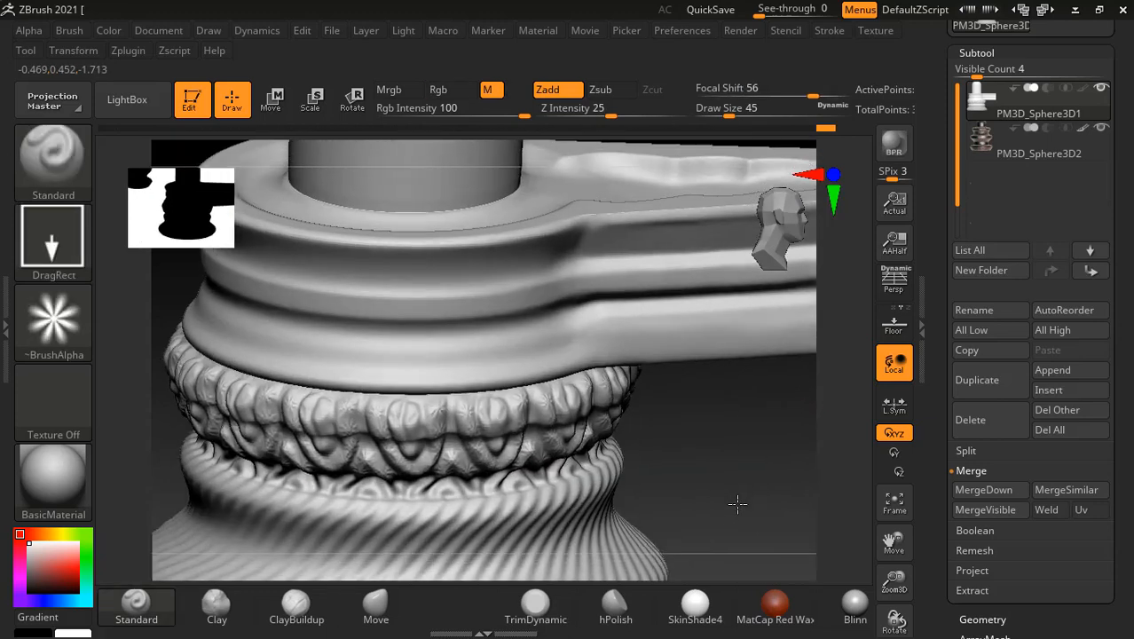
mouse_move(426, 502)
left_mouse_down()
mouse_move(448, 493)
mouse_move(439, 497)
mouse_move(454, 514)
left_mouse_up()
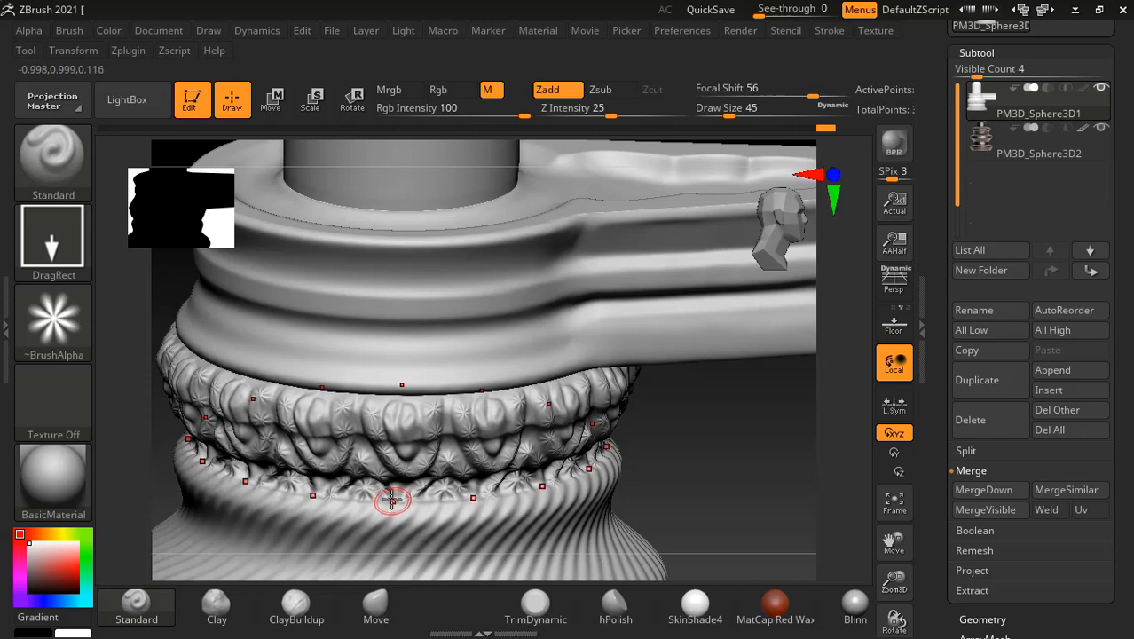
left_click_drag(407, 511, 407, 512)
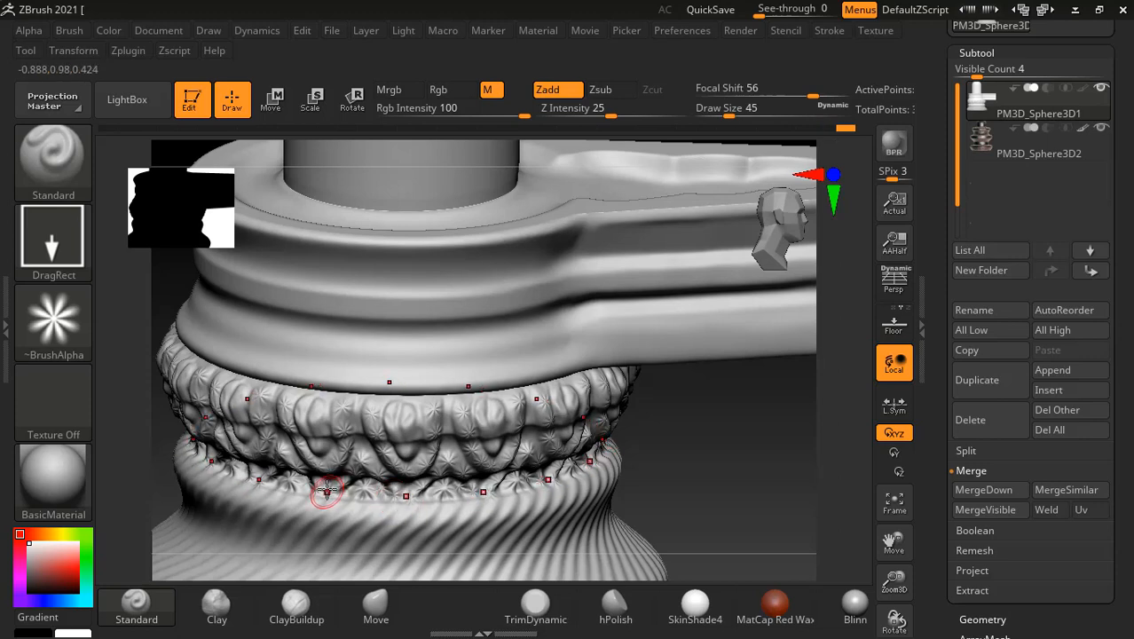
left_click_drag(305, 486, 307, 497)
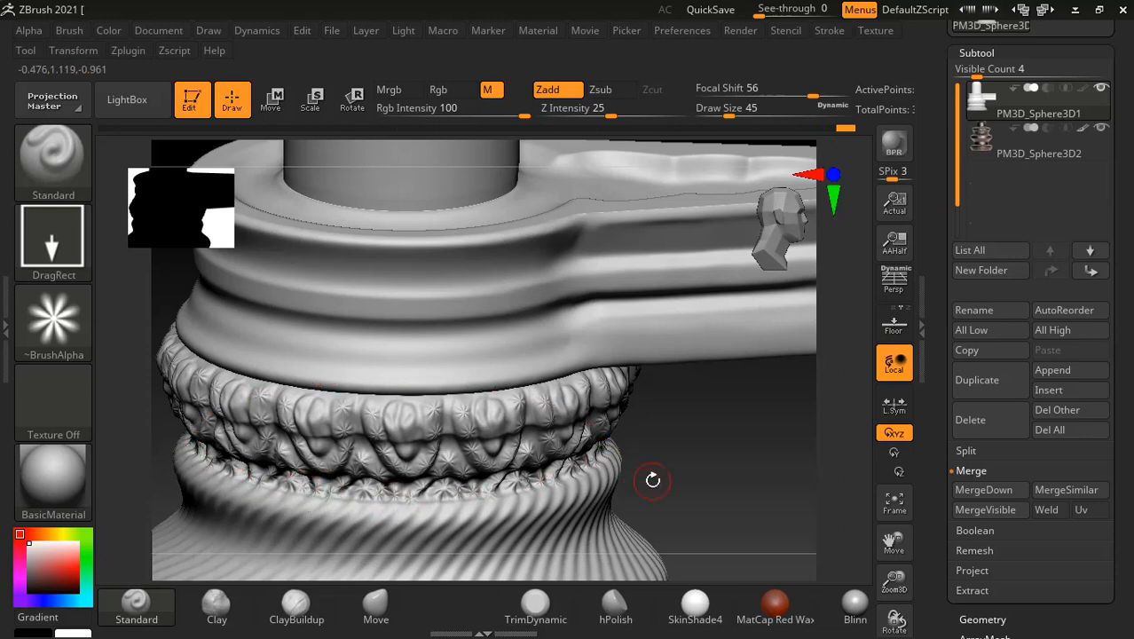
Set the main lingam's material back to Gold.
mouse_move(686, 477)
left_mouse_down()
mouse_move(674, 418)
mouse_move(650, 398)
mouse_move(676, 456)
left_mouse_up()
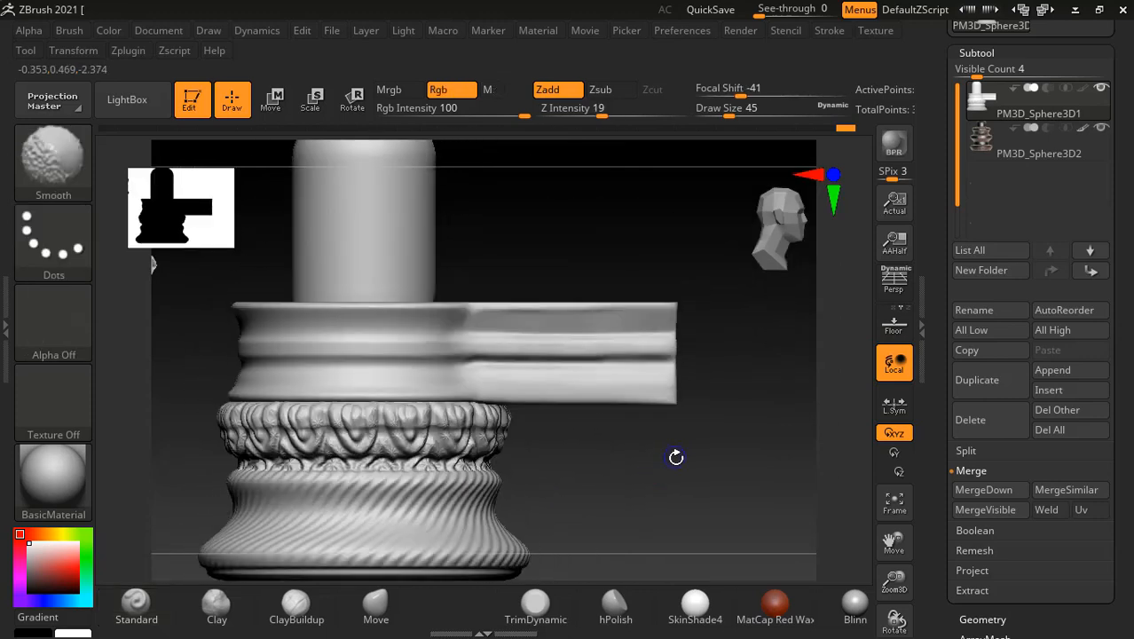
left_click_drag(624, 484, 685, 447, "alt")
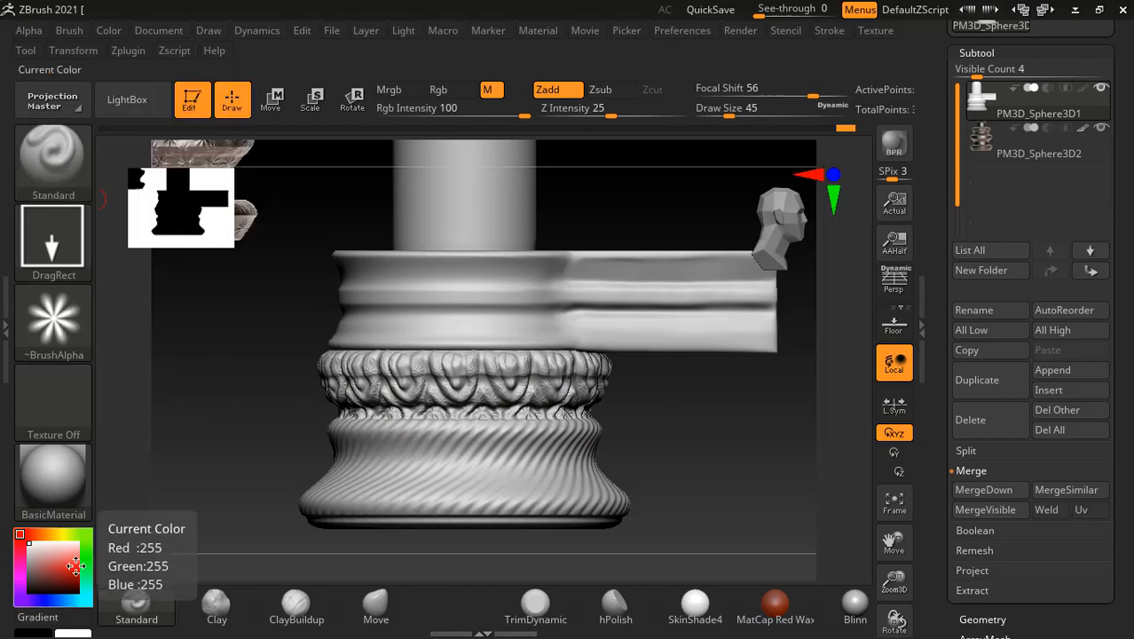
left_click(51, 486)
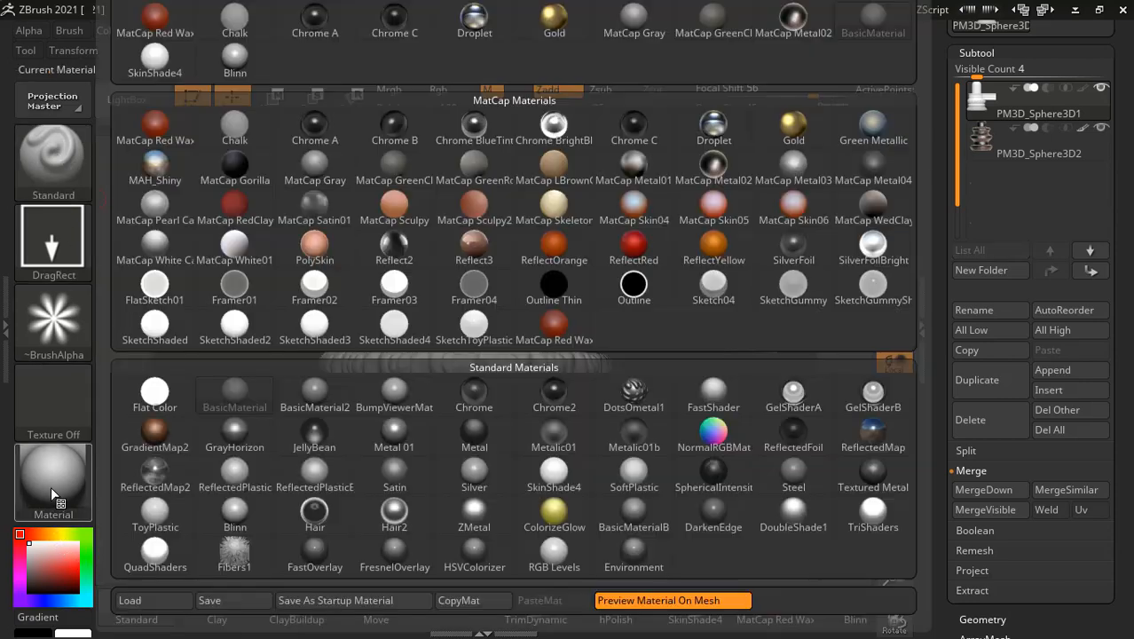
left_click(785, 142)
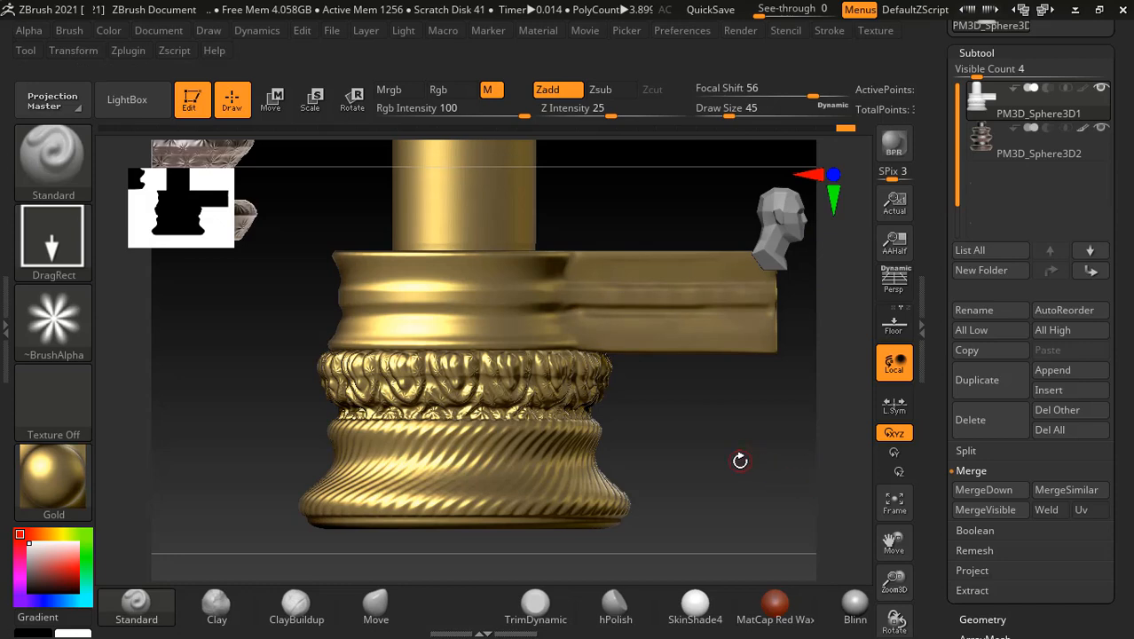
Try a ring of starburst stamps around the upper part of the lingam's plain cylindrical shaft.
mouse_move(740, 461)
left_mouse_down("alt")
mouse_move(731, 455)
mouse_move(725, 488)
mouse_move(720, 472)
left_mouse_up("alt")
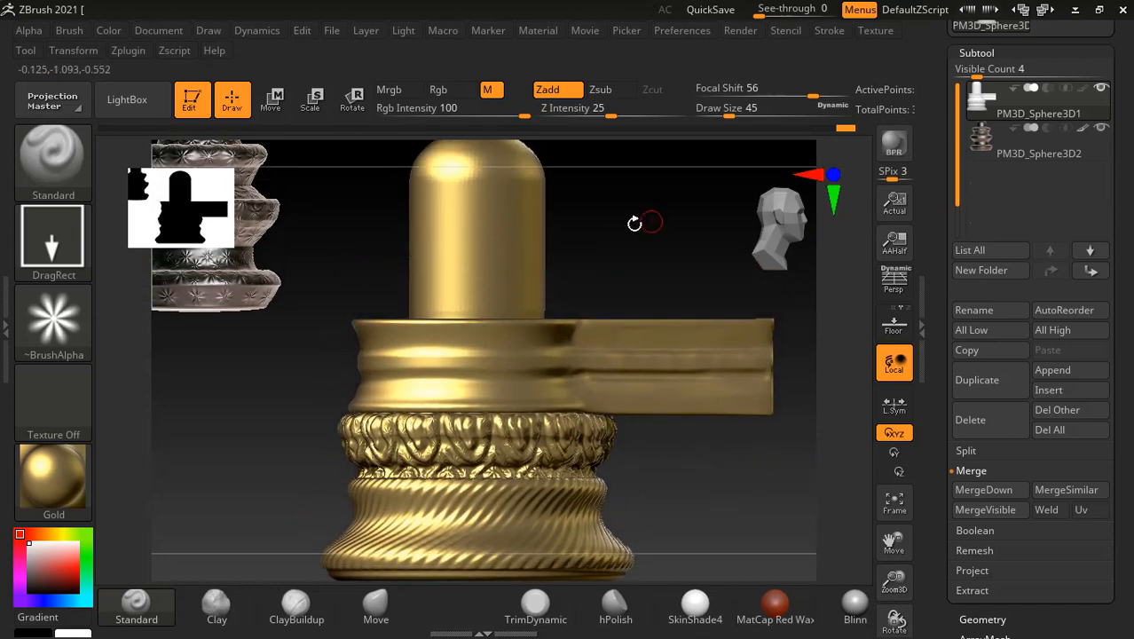
left_click_drag(641, 220, 625, 255, "alt")
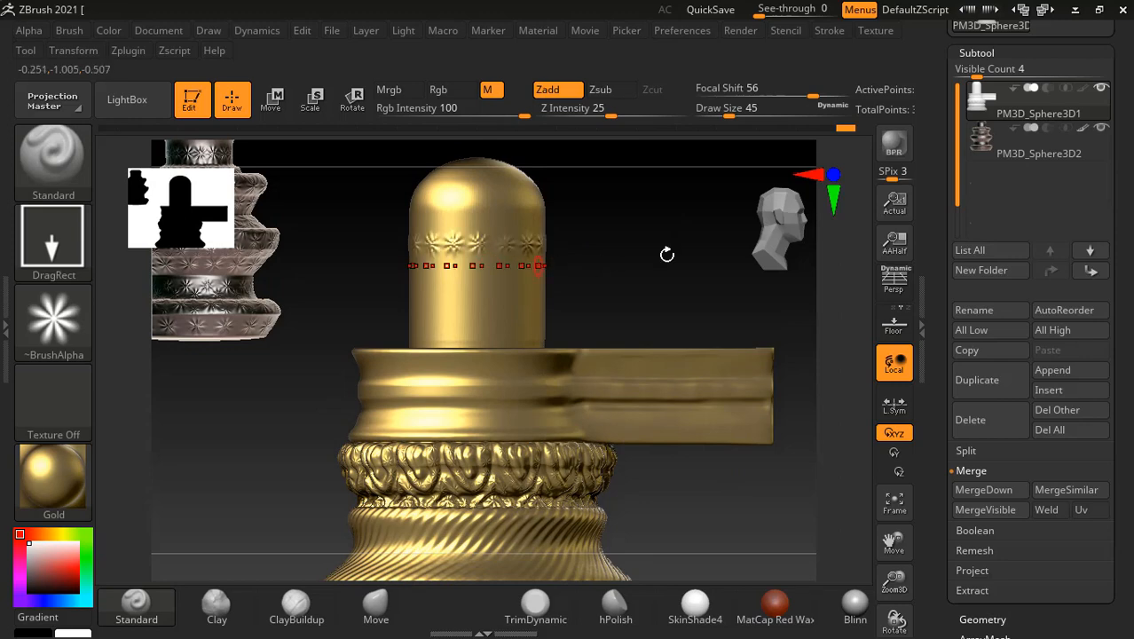
left_click_drag(666, 254, 677, 272, "alt")
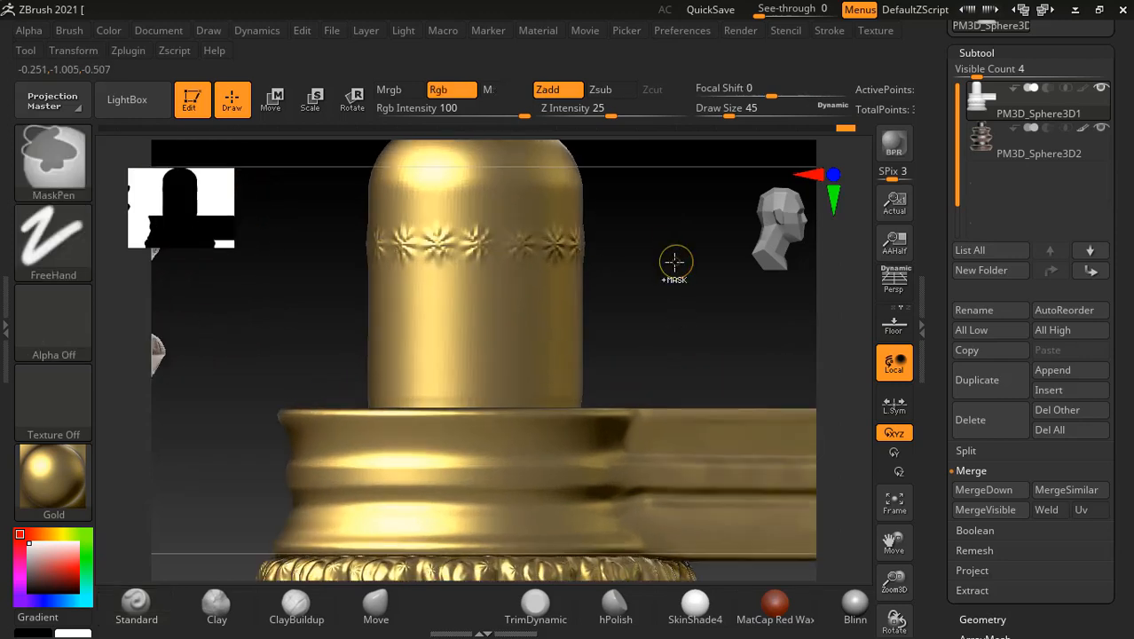
key("ctrl+z")
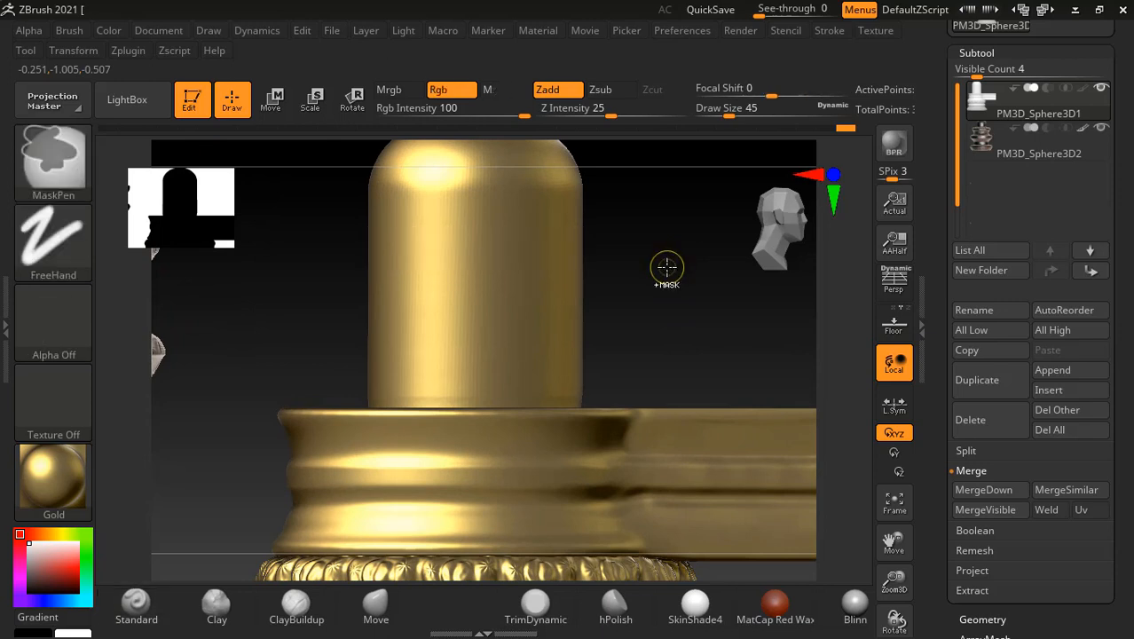
Subdivide the main lingam once more to level 4 and open its Geometry settings.
key("ctrl+d")
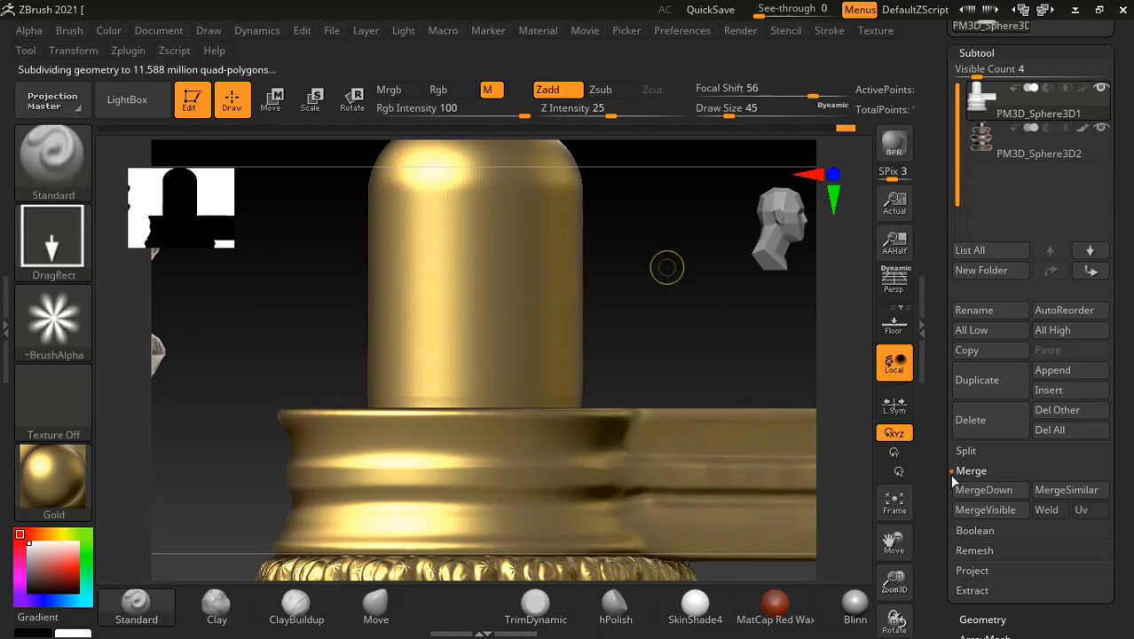
left_click_drag(935, 462, 965, 145)
left_click(976, 346)
left_click_drag(938, 92, 953, 219)
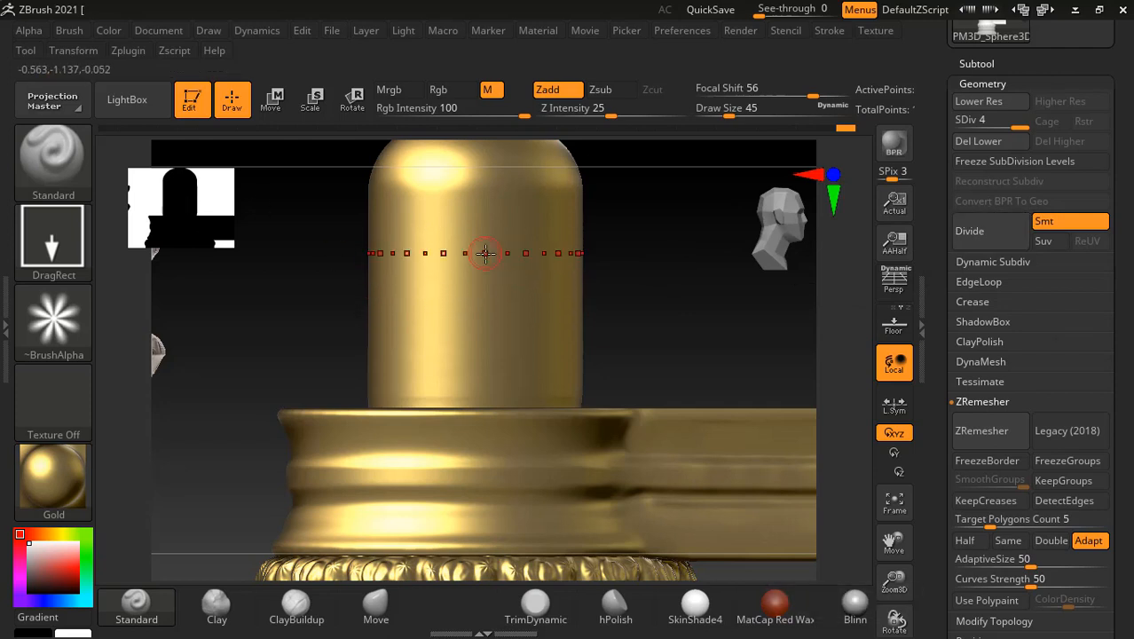
Stamp staggered starburst rings around the lingam's shaft, from just below the dome down to the platform.
left_click_drag(467, 242, 486, 259)
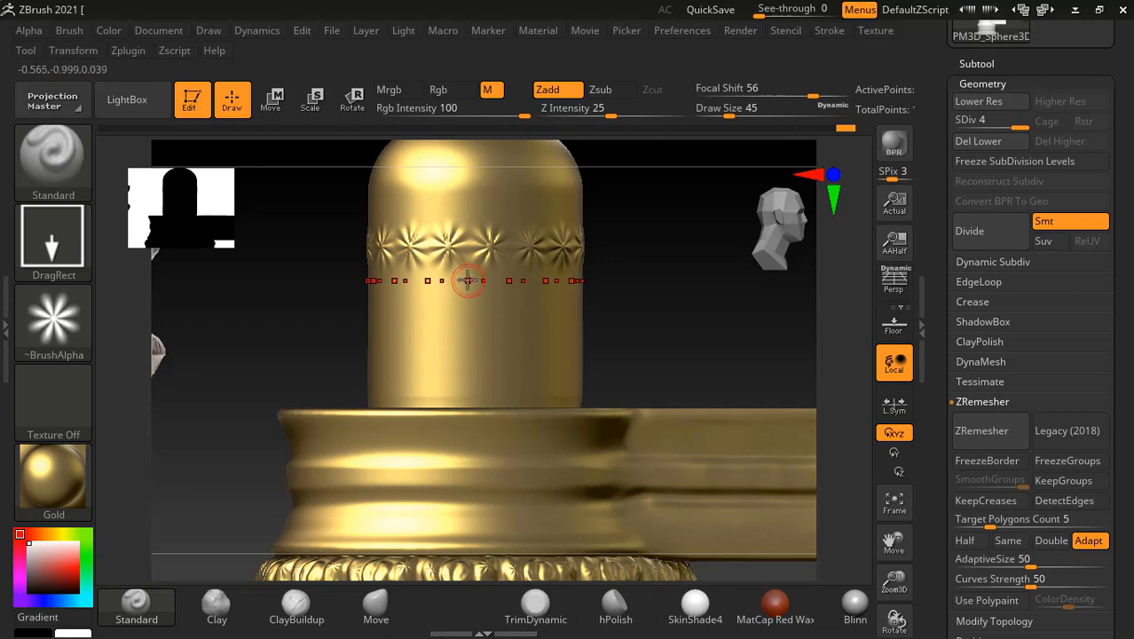
left_click_drag(465, 268, 479, 289)
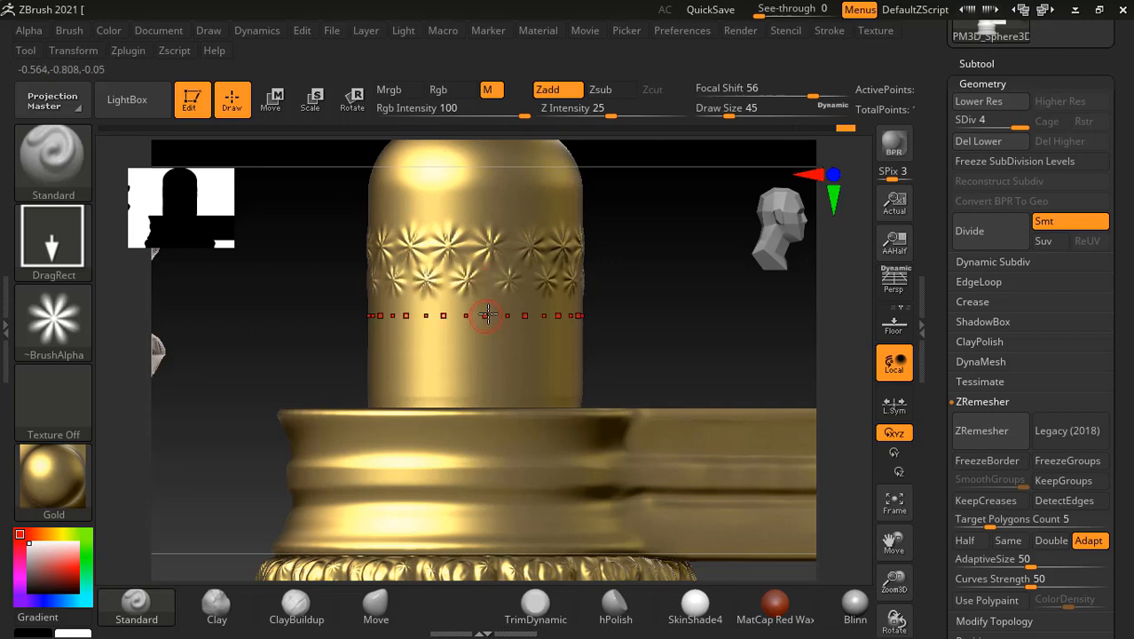
left_click_drag(493, 332, 470, 345)
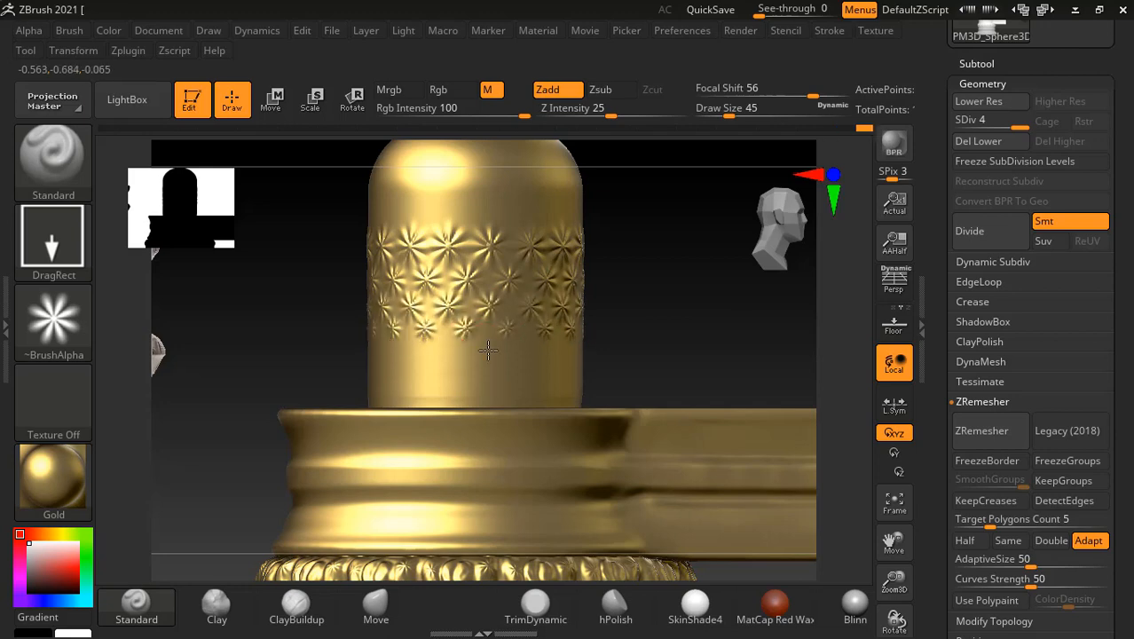
mouse_move(489, 357)
left_mouse_down()
mouse_move(513, 387)
mouse_move(486, 408)
mouse_move(463, 405)
mouse_move(471, 423)
left_mouse_up()
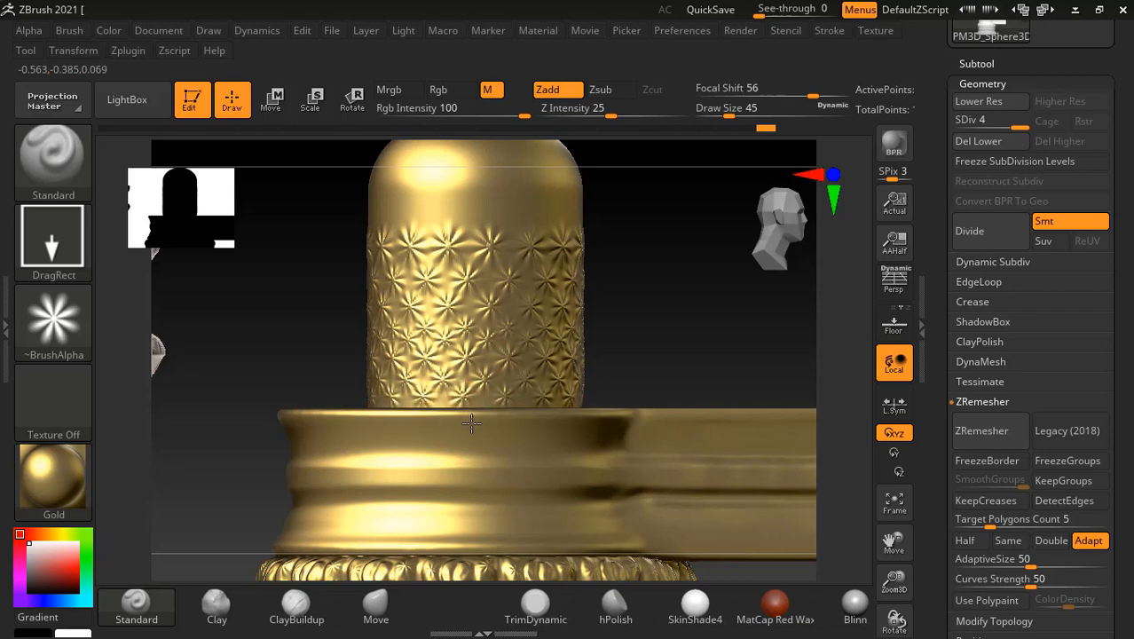
left_click_drag(646, 314, 604, 229, "alt")
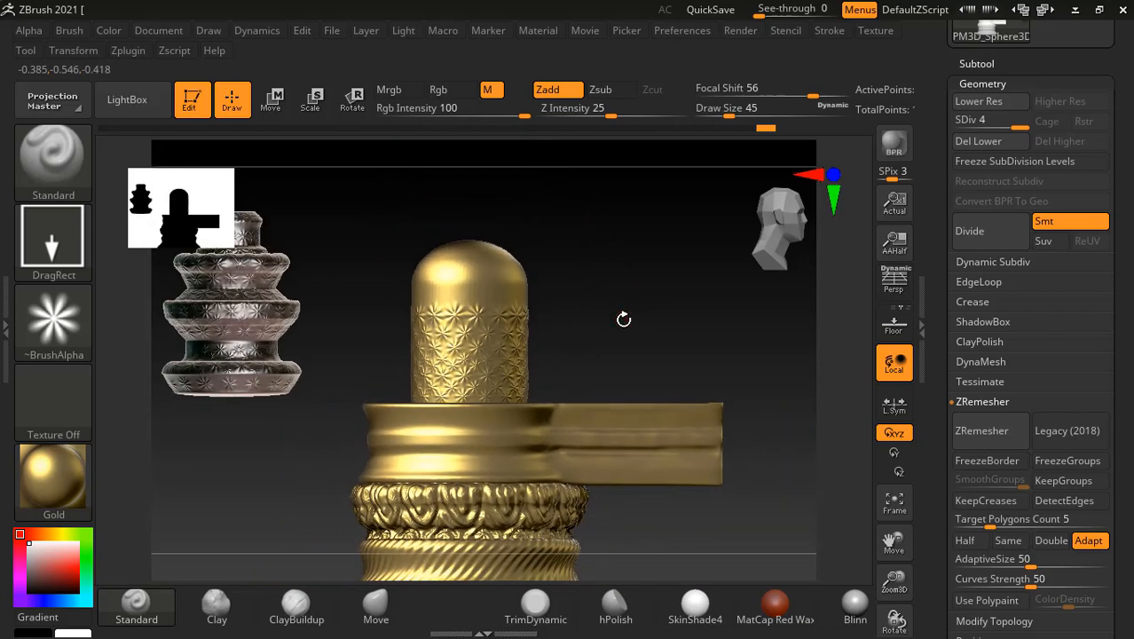
left_click_drag(624, 319, 637, 271, "alt")
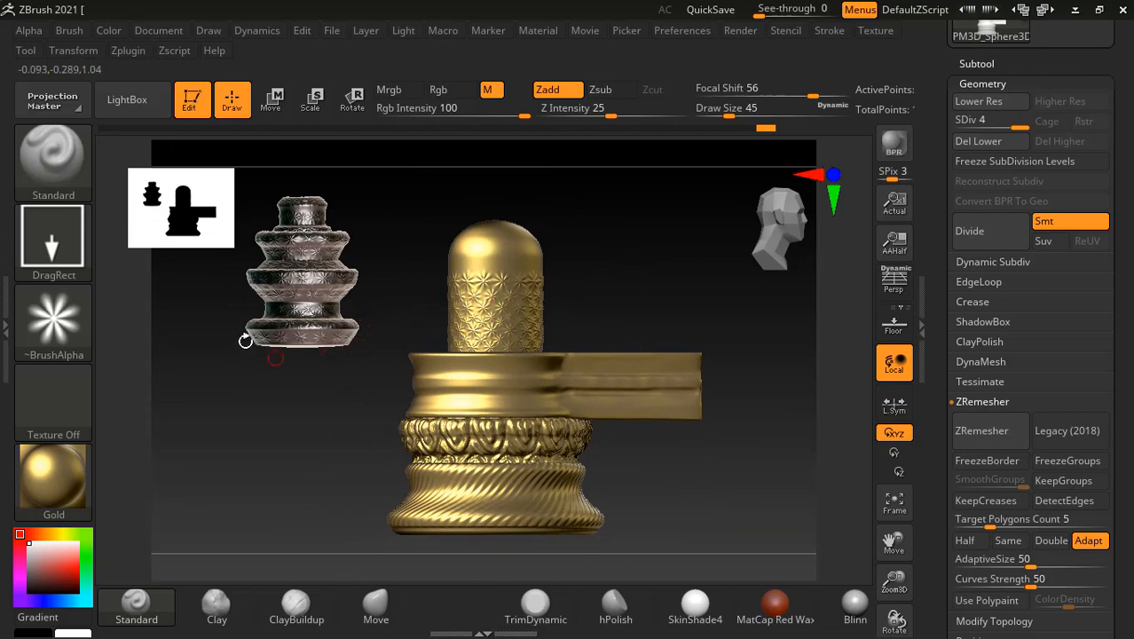
Make the tiered piece the active subtool and open the Subtool list.
left_click(314, 257, "alt")
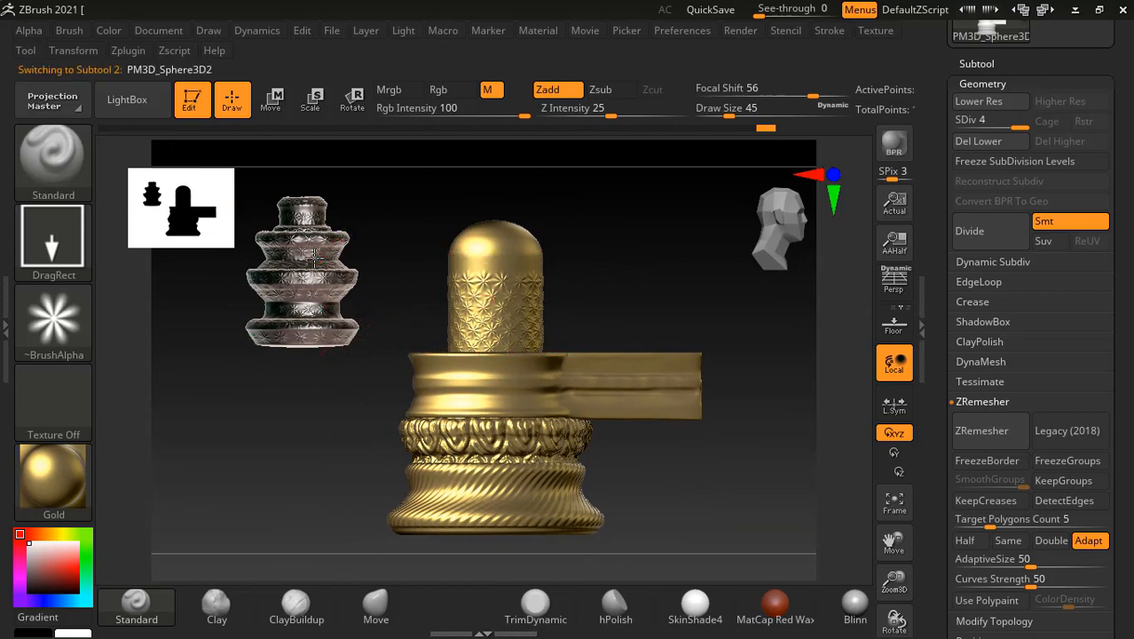
left_click(276, 108)
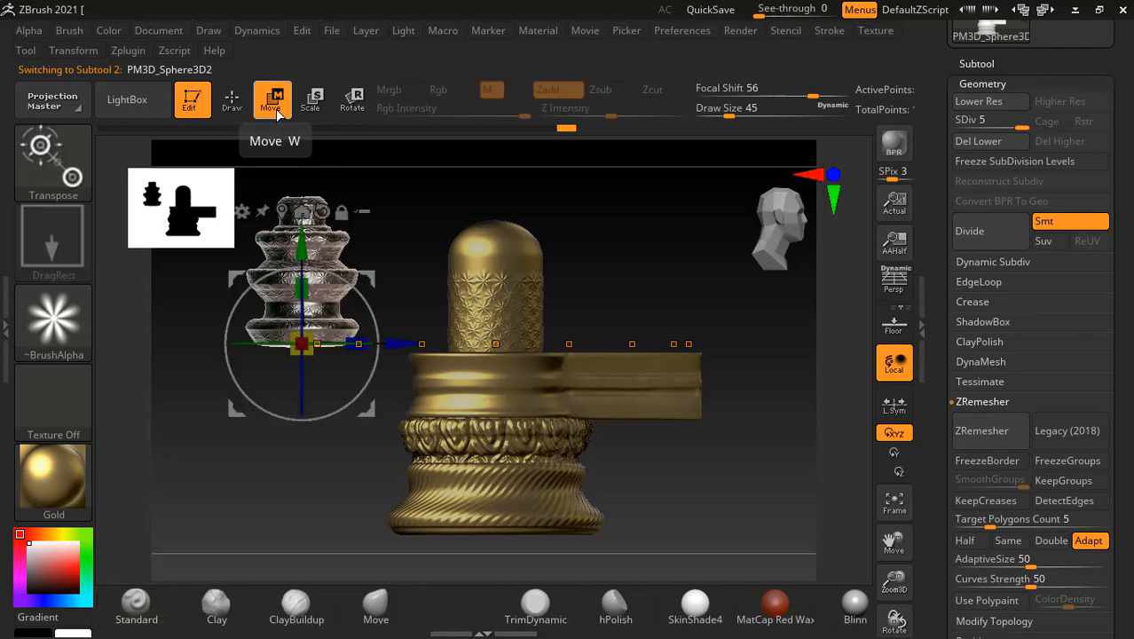
left_click(74, 51)
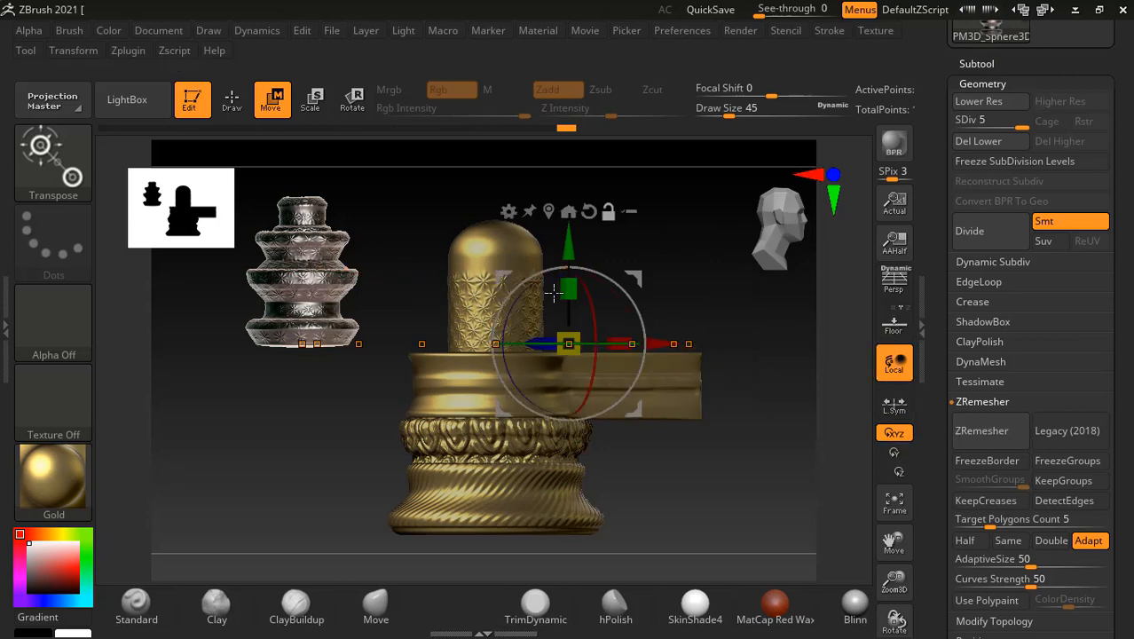
left_click(229, 103)
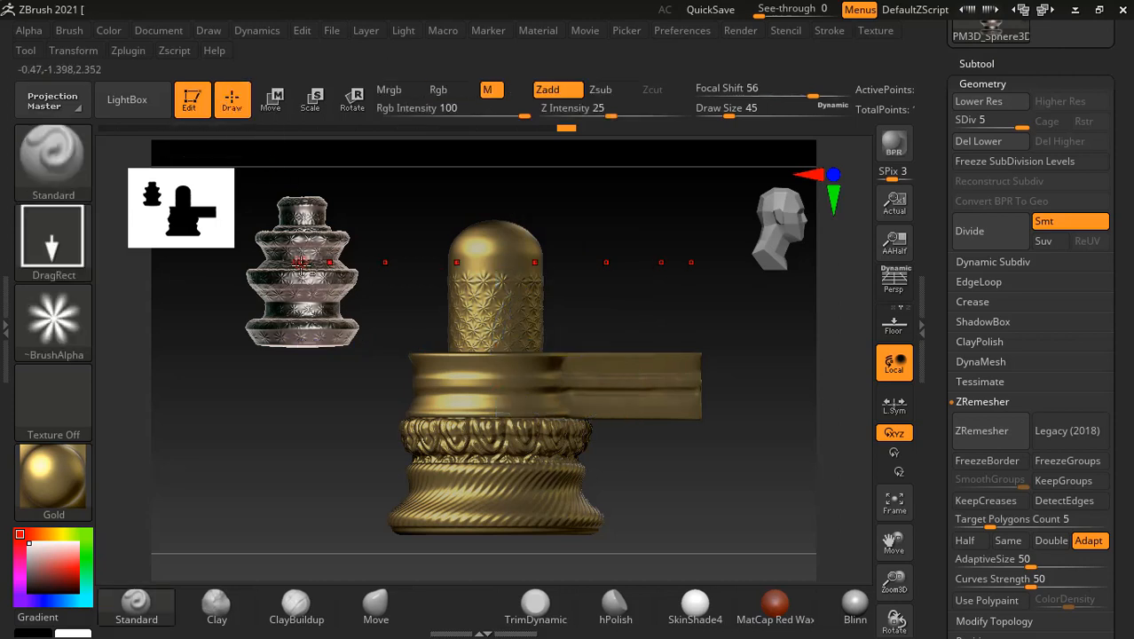
left_click_drag(949, 76, 957, 110)
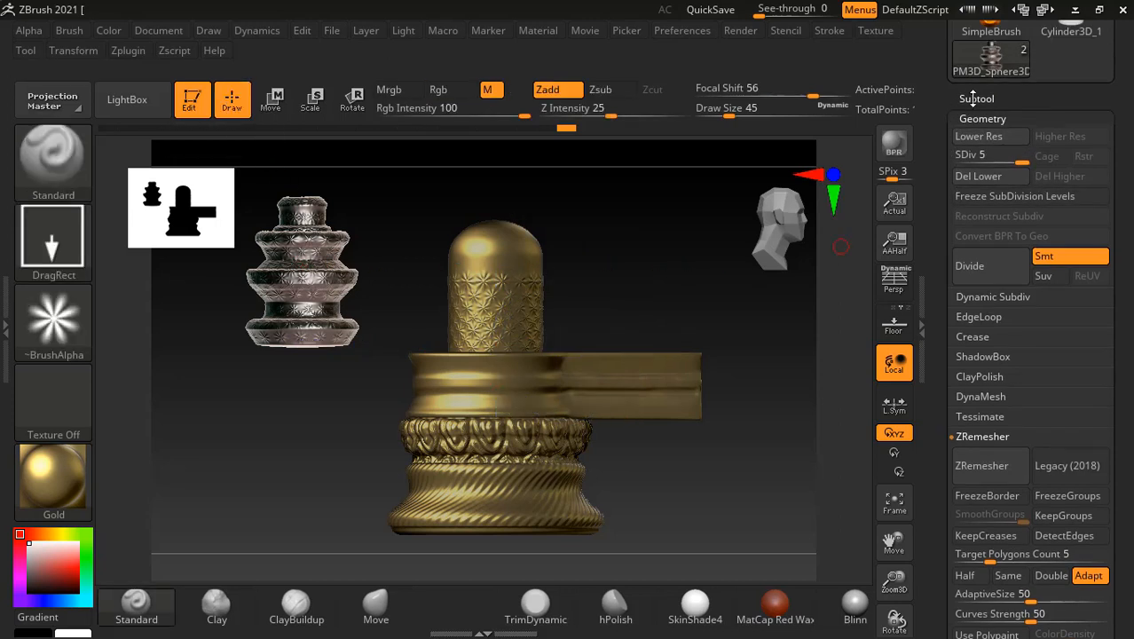
left_click(973, 98)
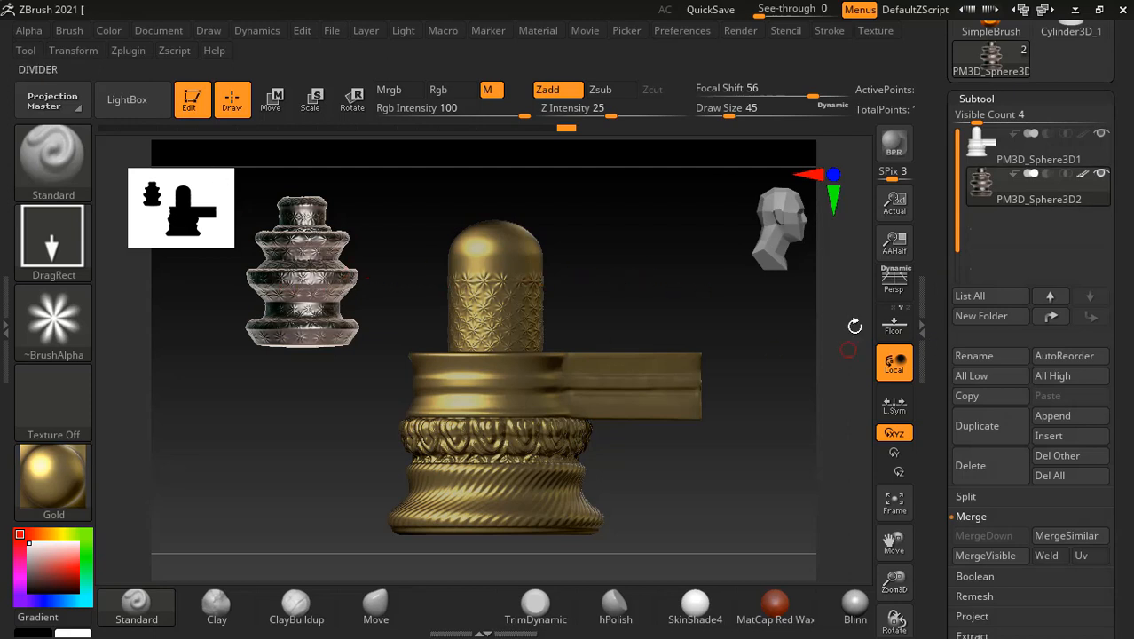
Turn off radial symmetry and center the Move gizmo on the tiered piece.
left_click(271, 99)
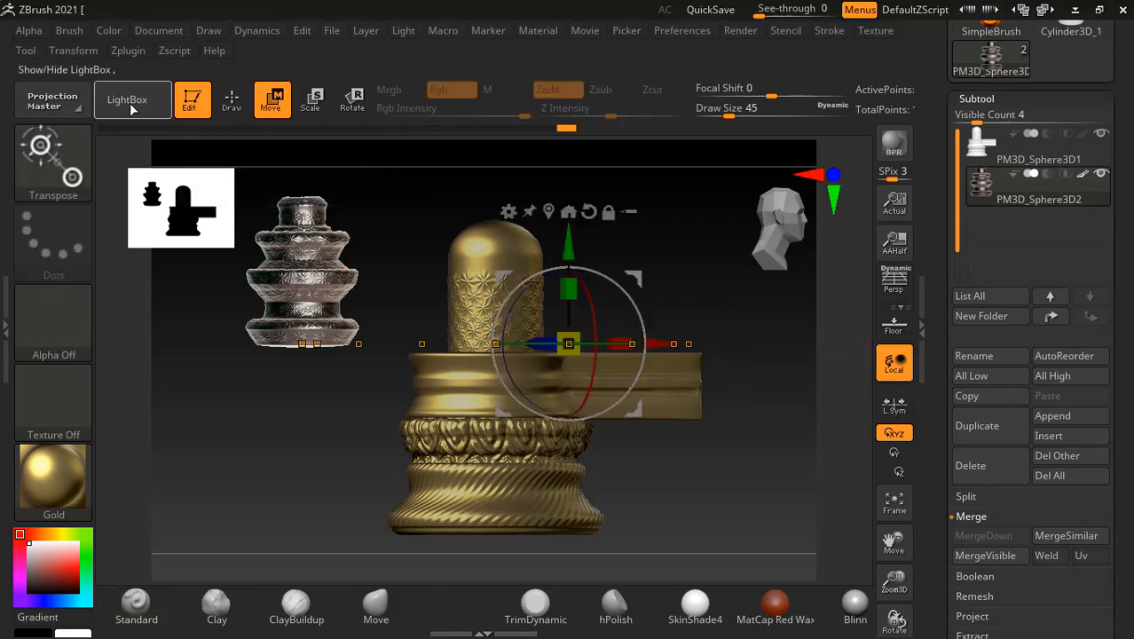
left_click(75, 50)
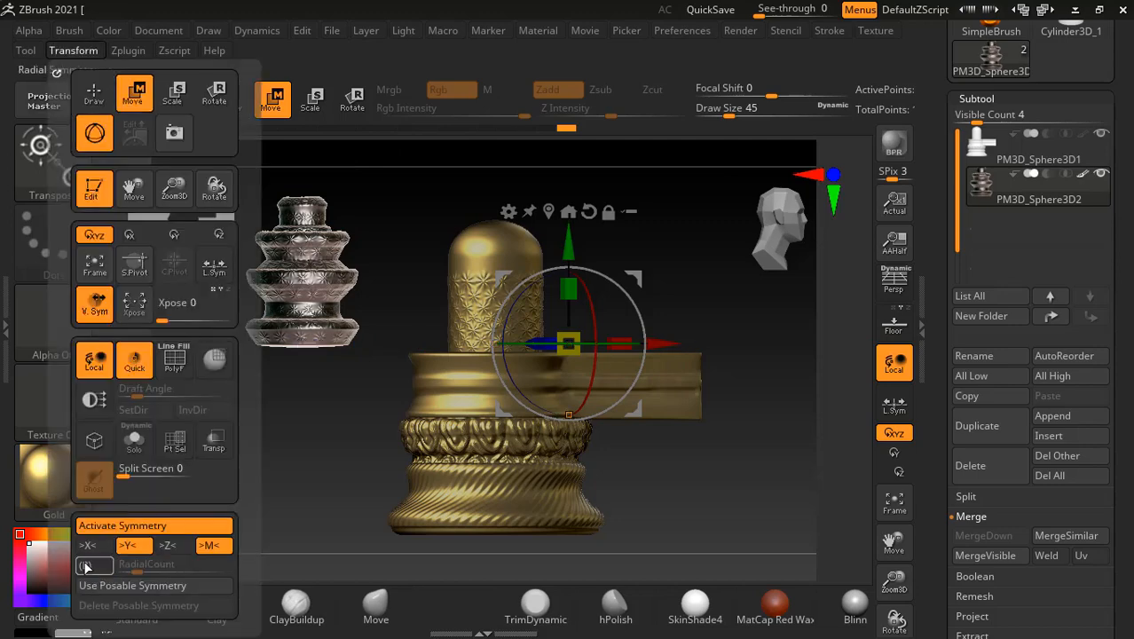
left_click(549, 211)
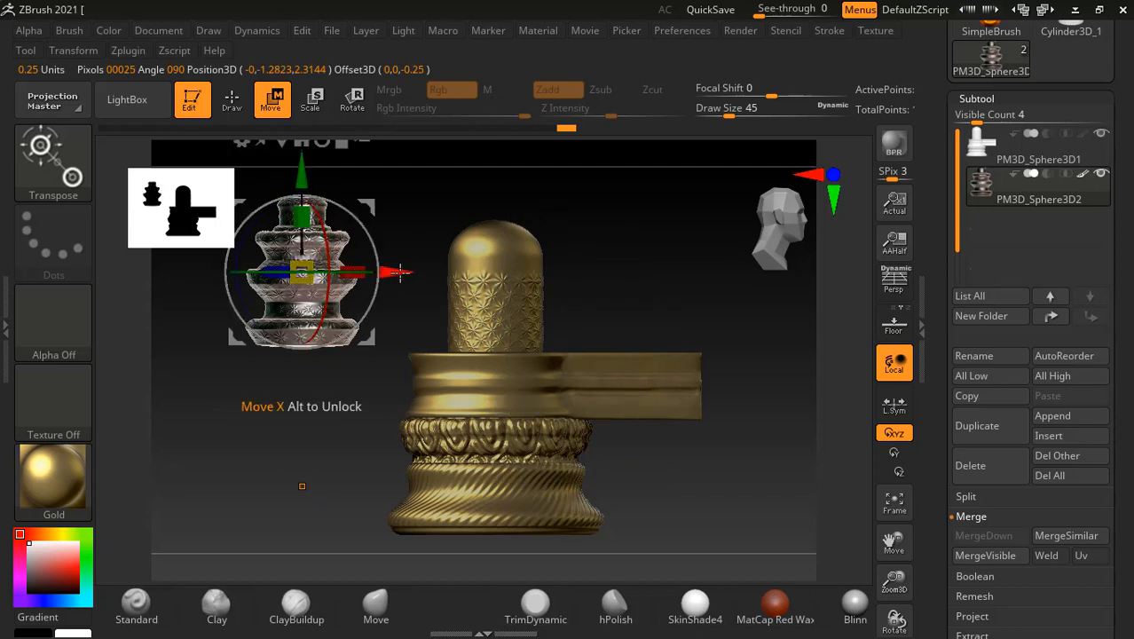
Scale the tiered piece up uniformly, try repositioning it with the gizmo, and undo that last transform.
left_click_drag(620, 271, 640, 297, "alt")
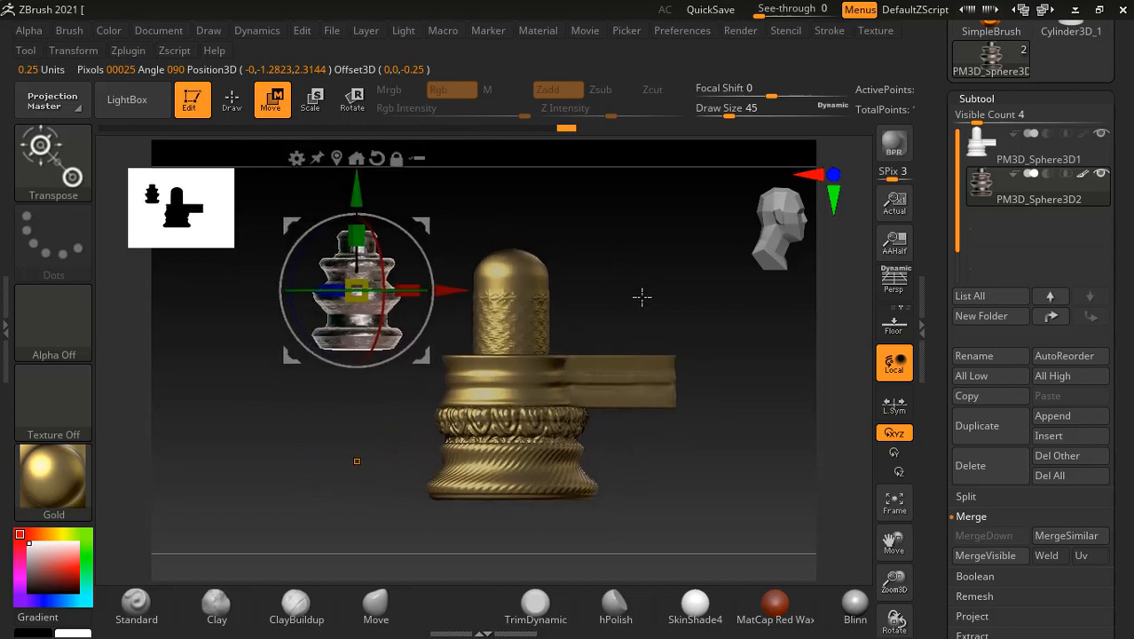
mouse_move(356, 289)
left_mouse_down()
mouse_move(335, 293)
mouse_move(372, 295)
left_mouse_up()
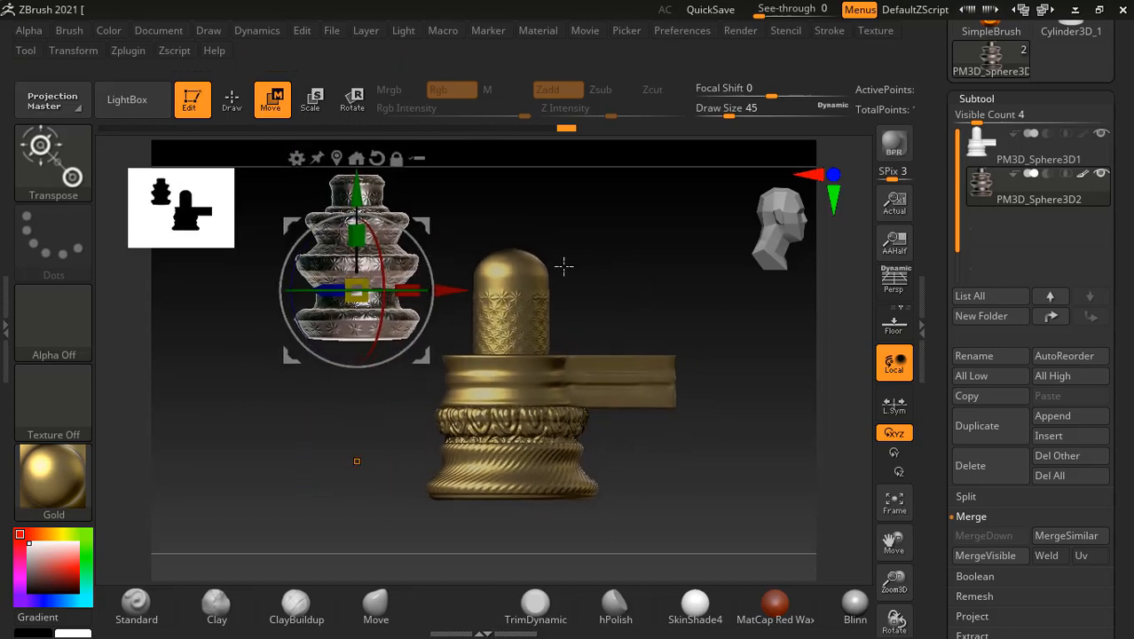
left_click_drag(561, 263, 683, 309, "alt")
left_click_drag(428, 319, 400, 359)
key("ctrl+z")
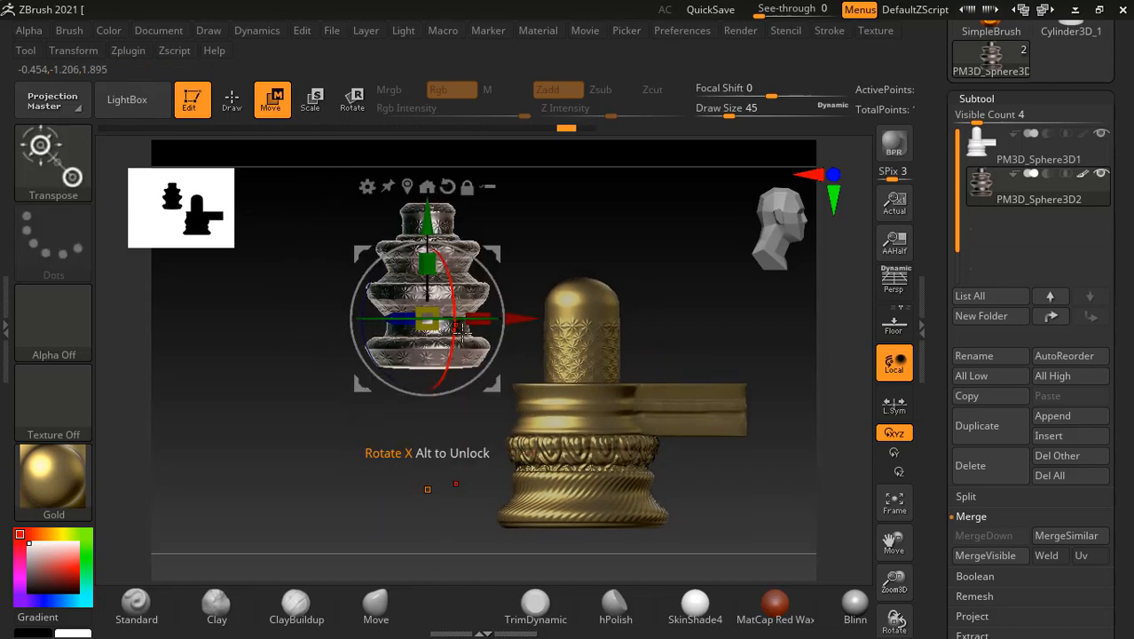
Turn off Y symmetry, then enlarge the tiered piece and stand it beside the lingam with their bases level.
left_click(92, 50)
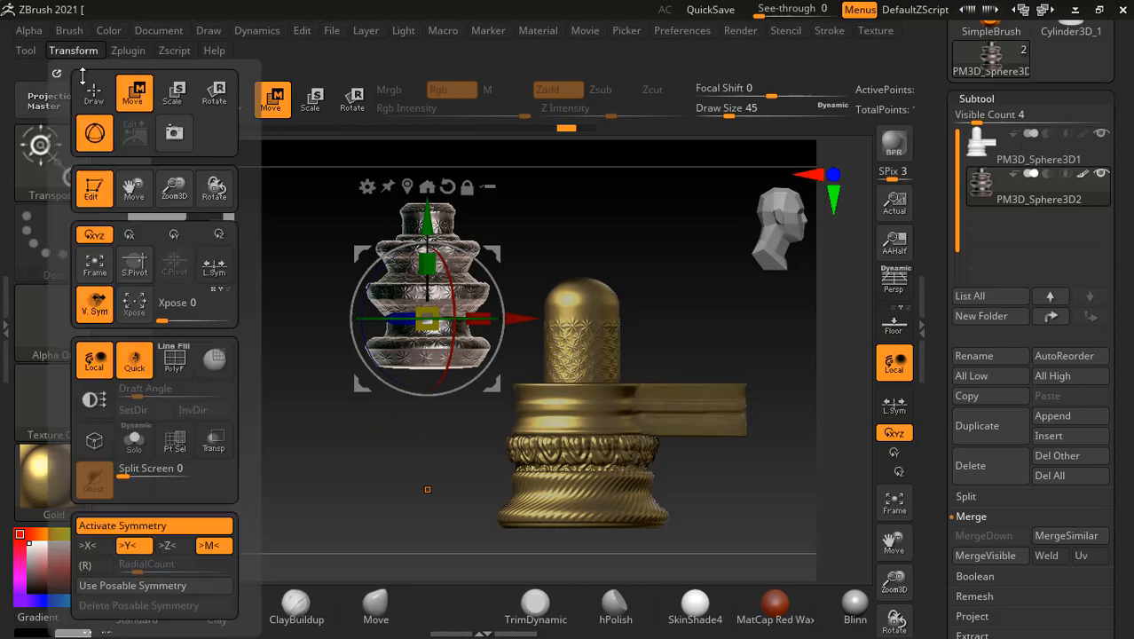
left_click(131, 545)
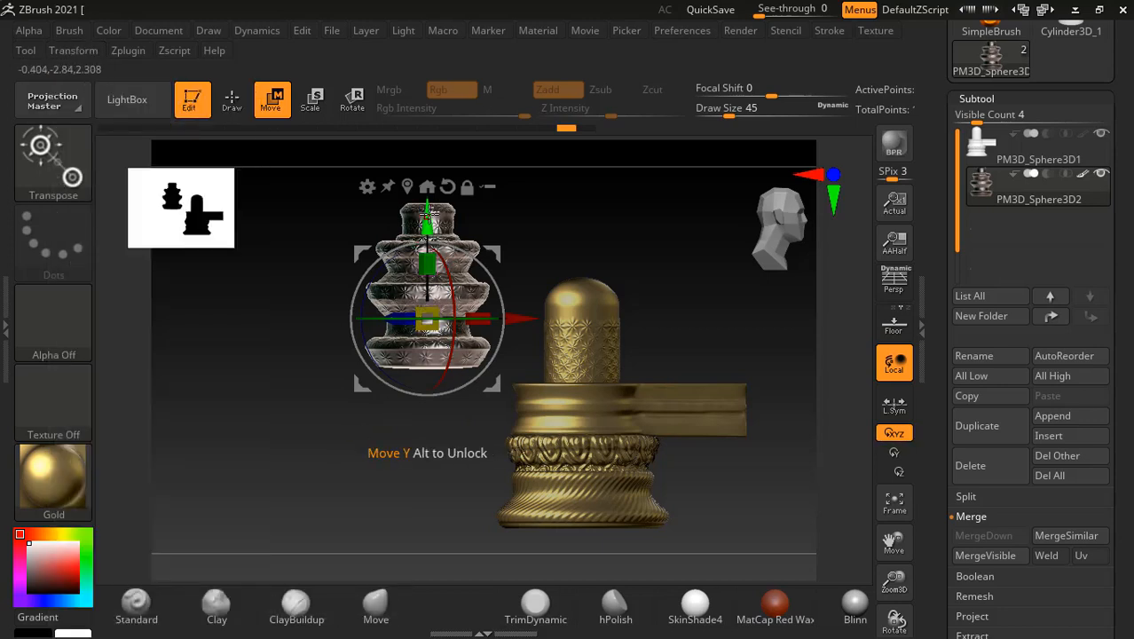
left_click_drag(427, 213, 532, 479)
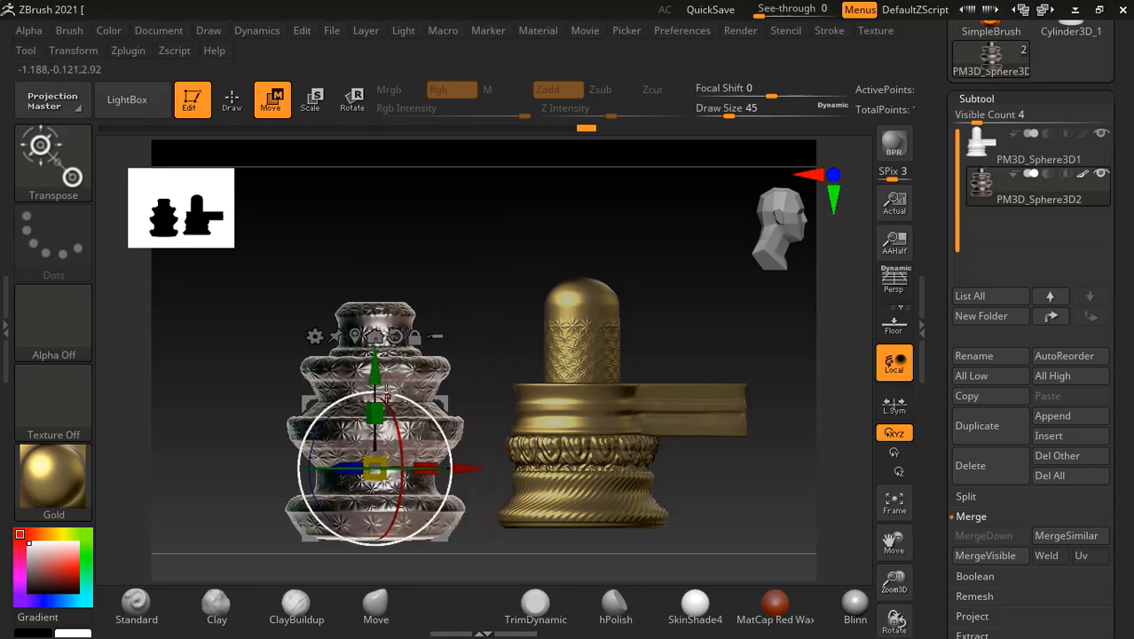
left_click_drag(381, 372, 374, 348)
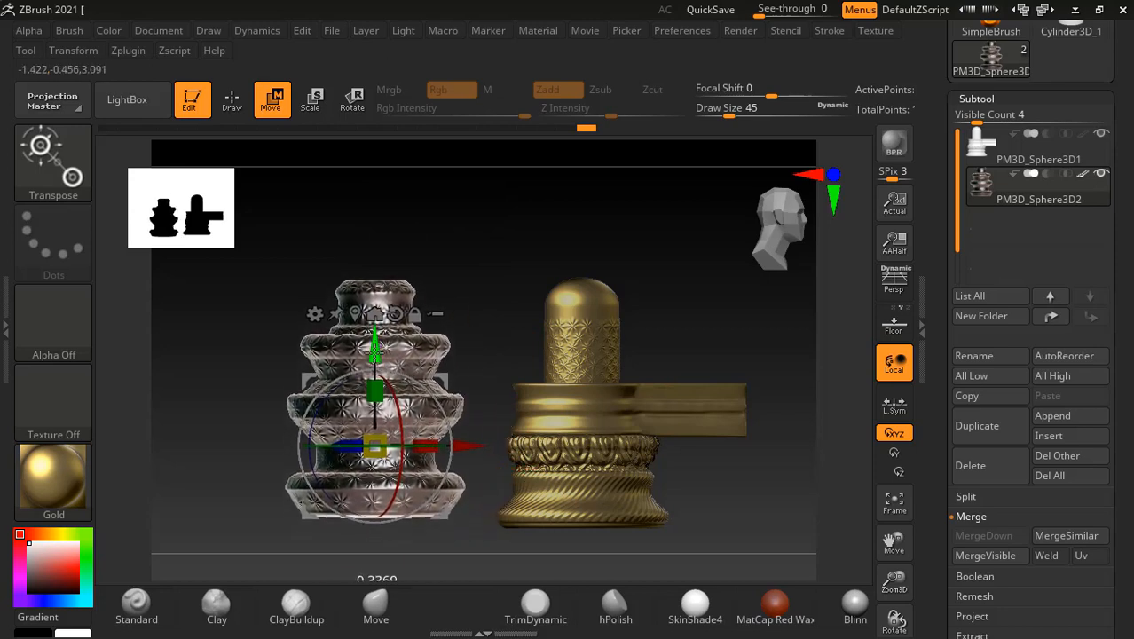
left_click_drag(376, 444, 461, 446)
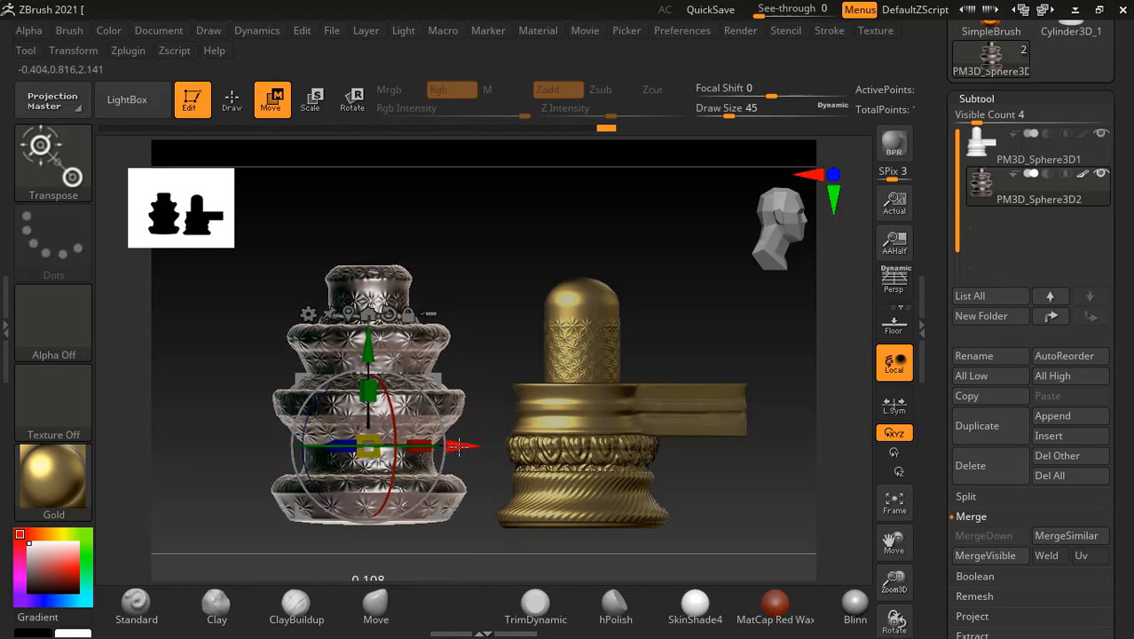
key("q")
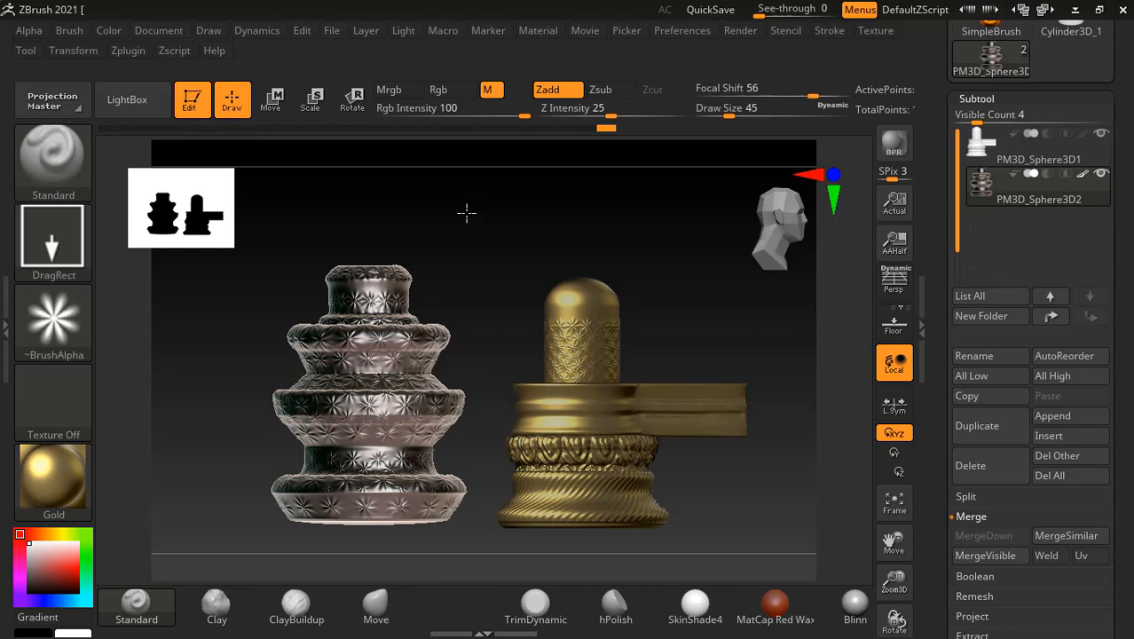
Render both pieces with BPR and choose the Shaded render pass for export.
left_click(894, 146)
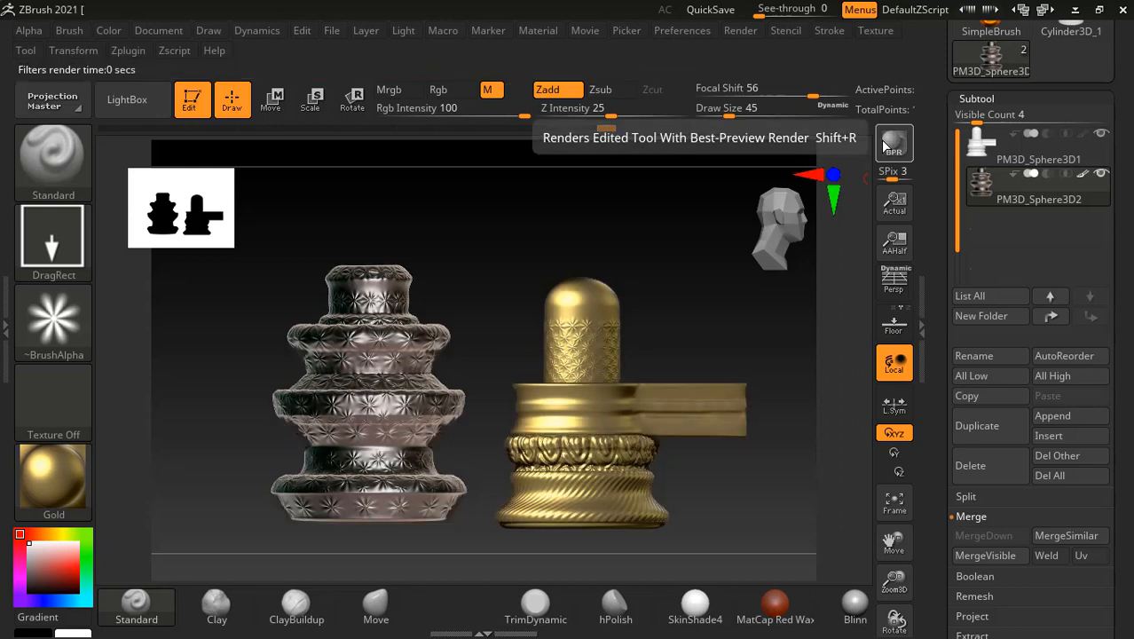
left_click(739, 32)
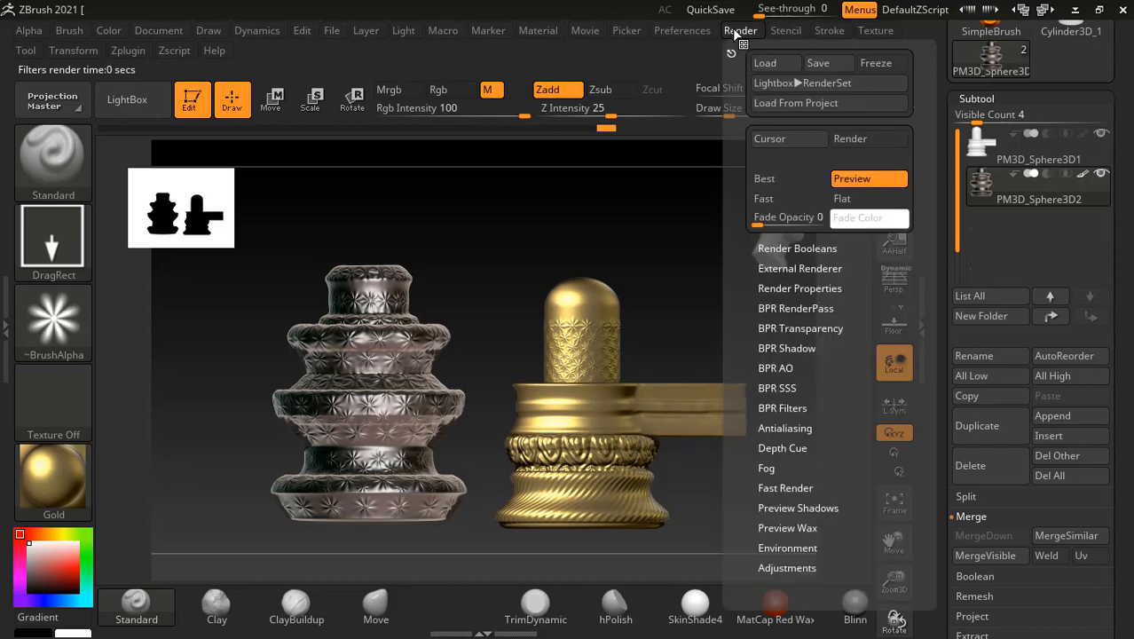
left_click(790, 308)
left_click(807, 375)
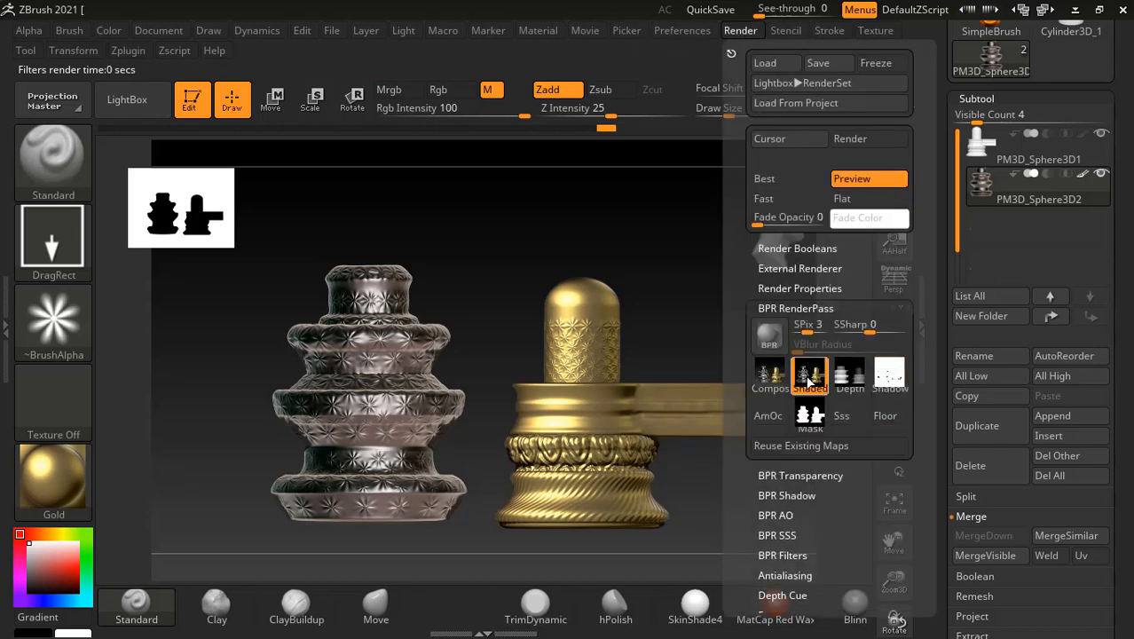
Export the shaded render as a JPEG named shivling in the class 6 folder on the Desktop.
scroll(93, 231, "down", 3)
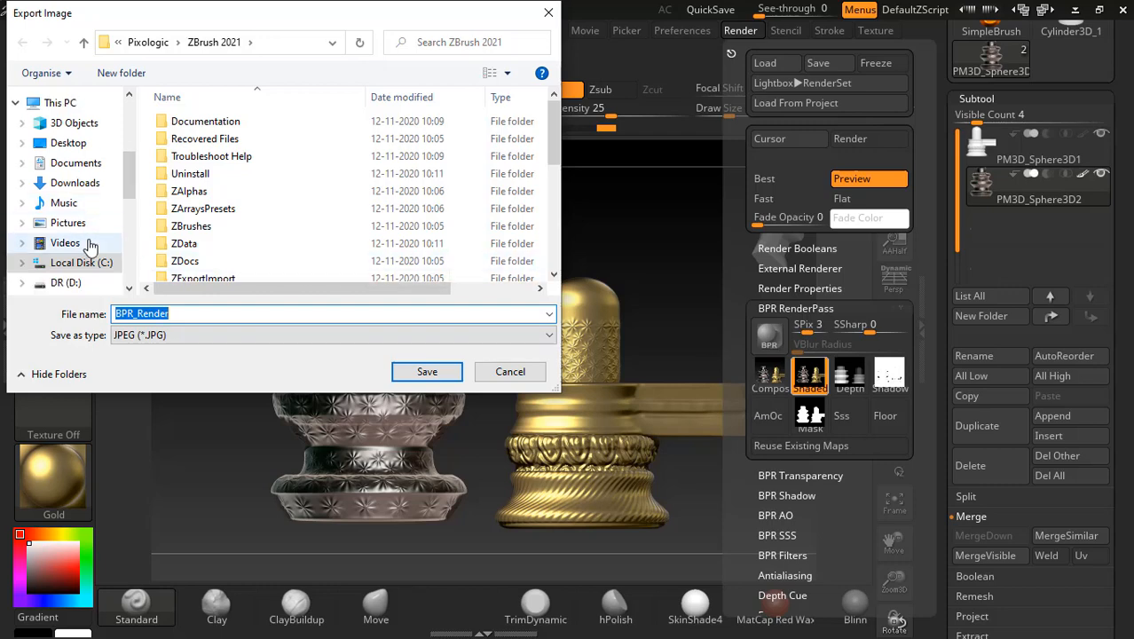
scroll(89, 222, "up", 3)
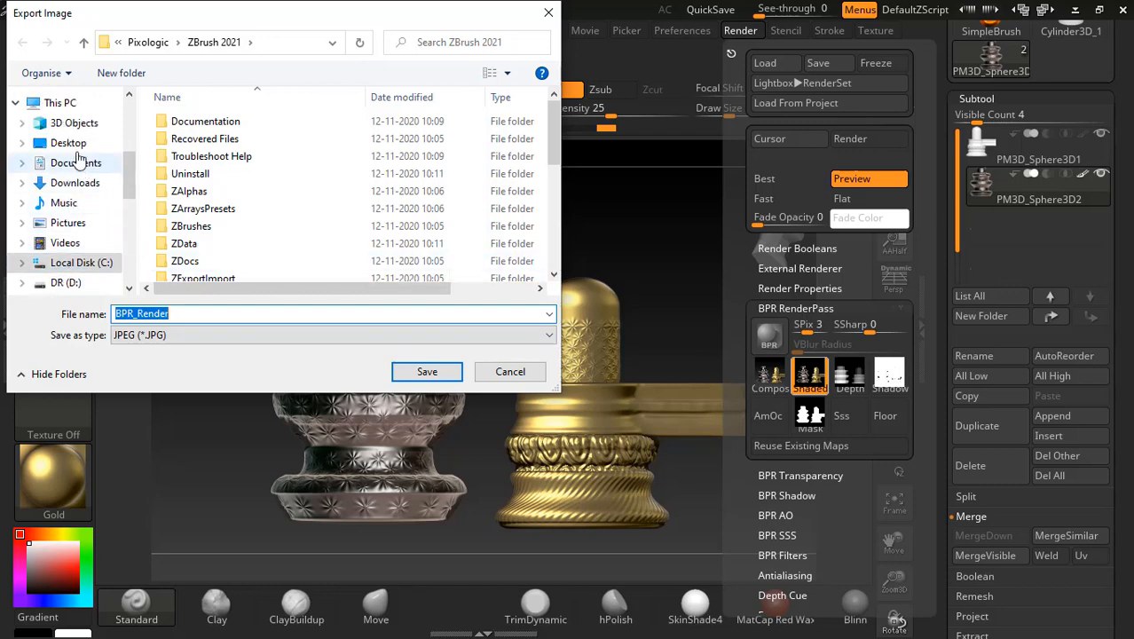
left_click(68, 143)
double_click(187, 243)
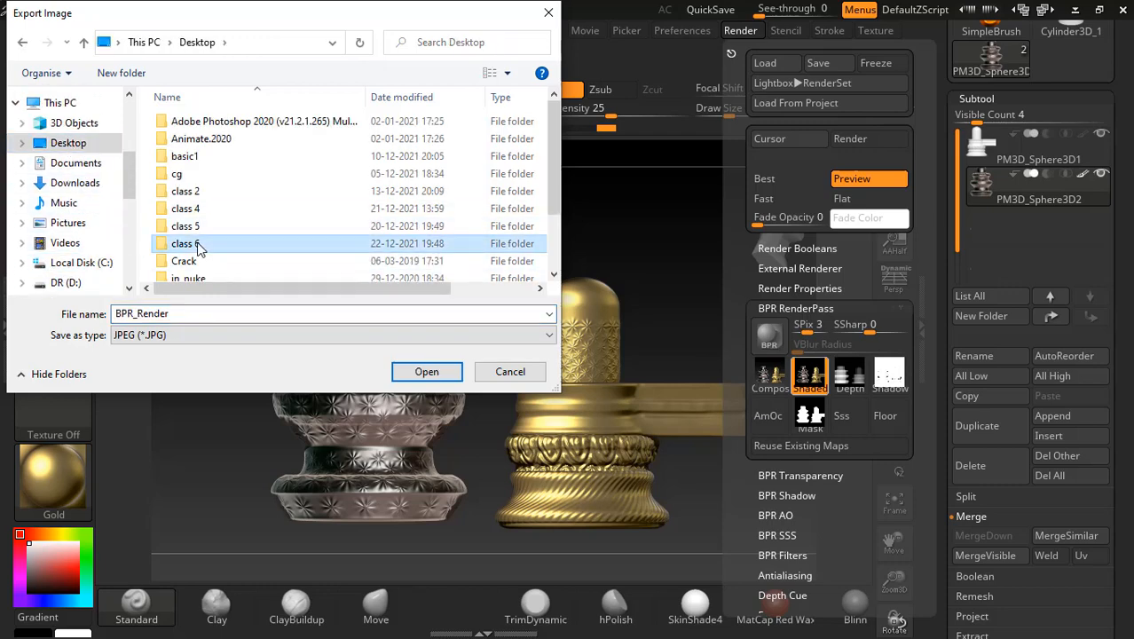
type("shivling")
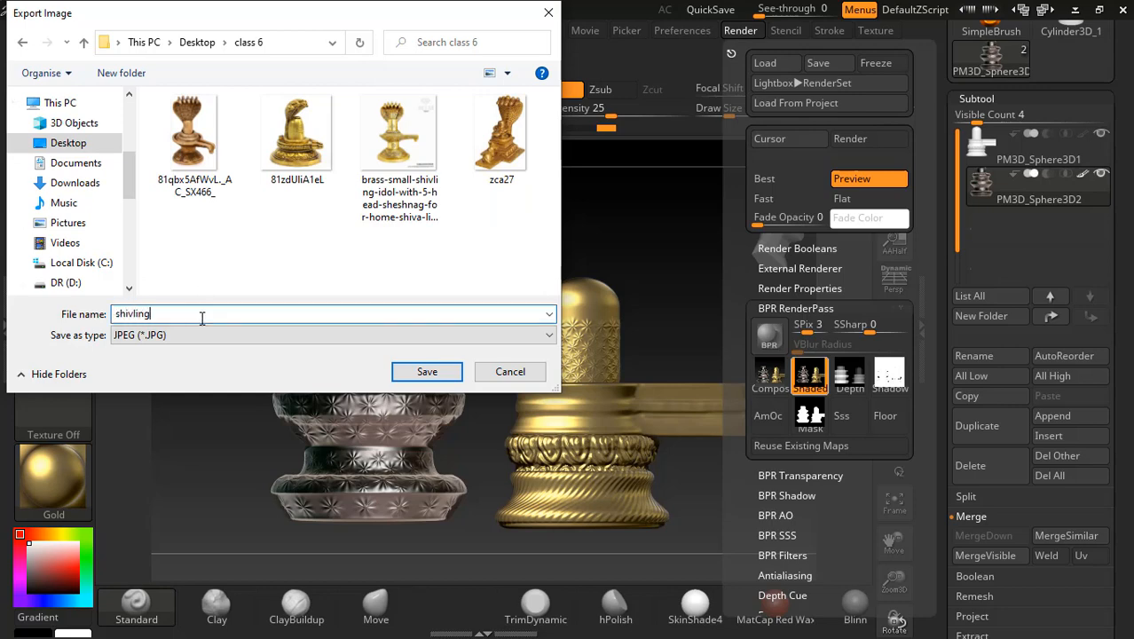
key("Return")
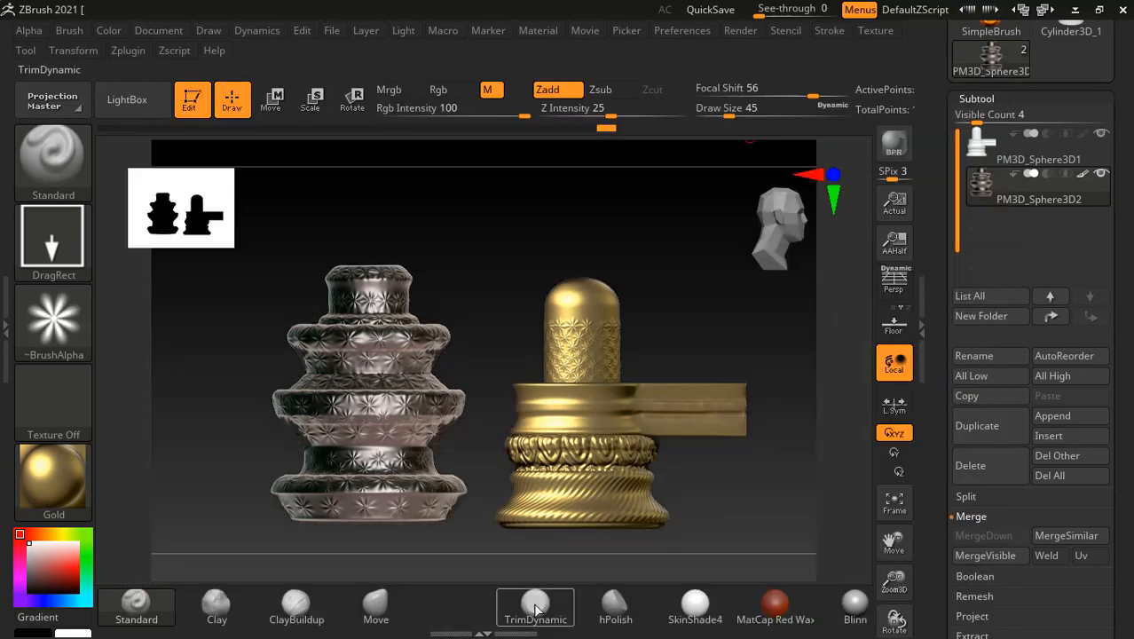
left_click(536, 619)
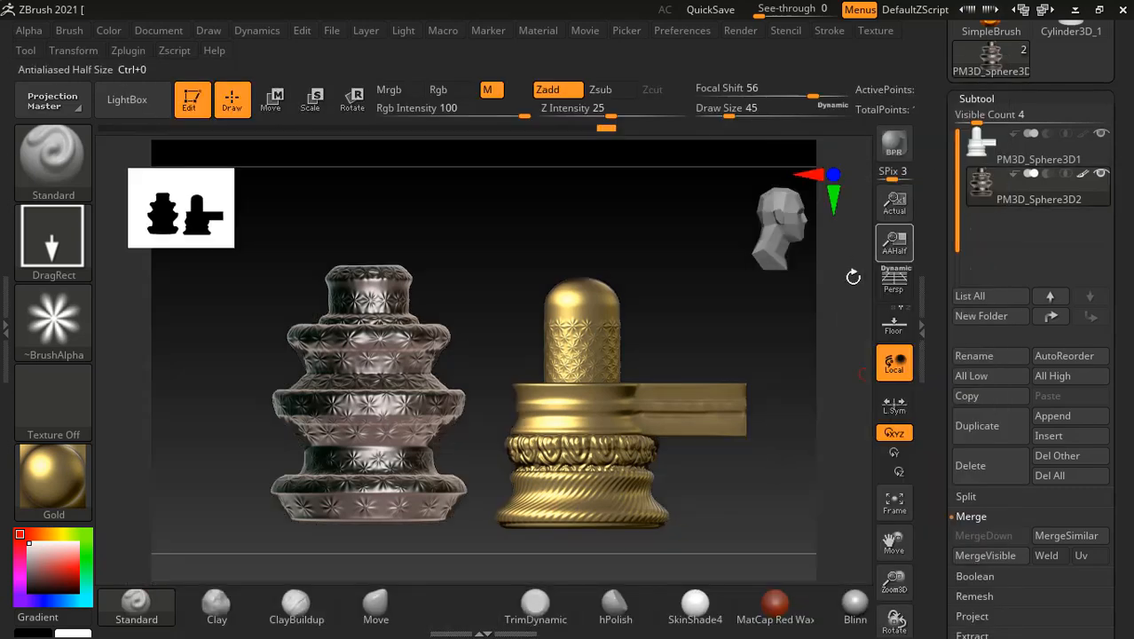
key("alt+Tab")
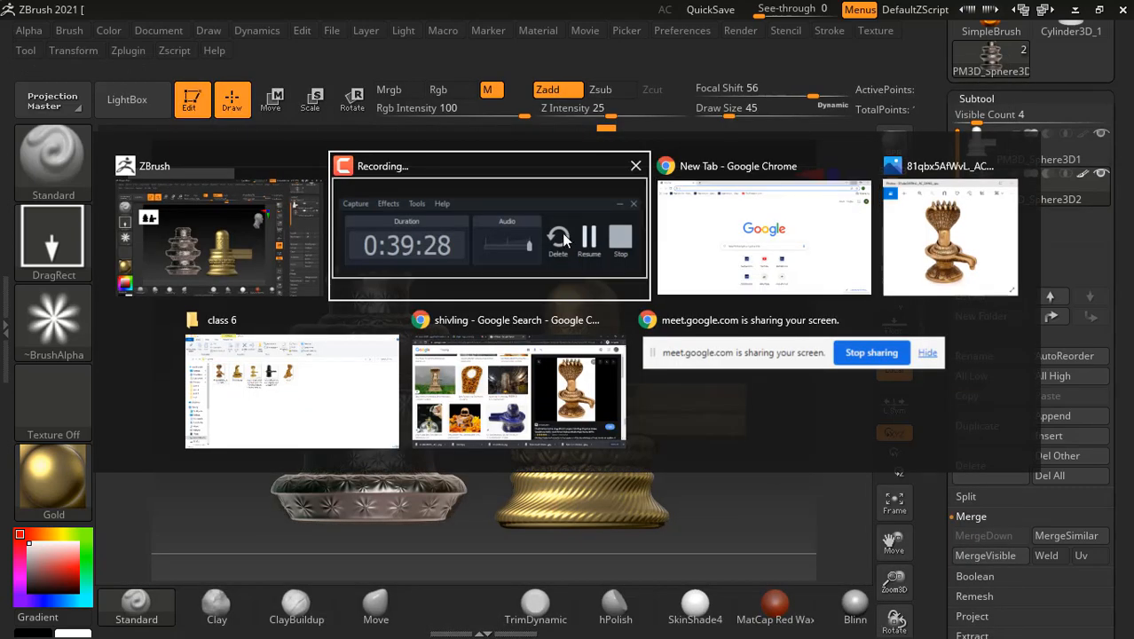